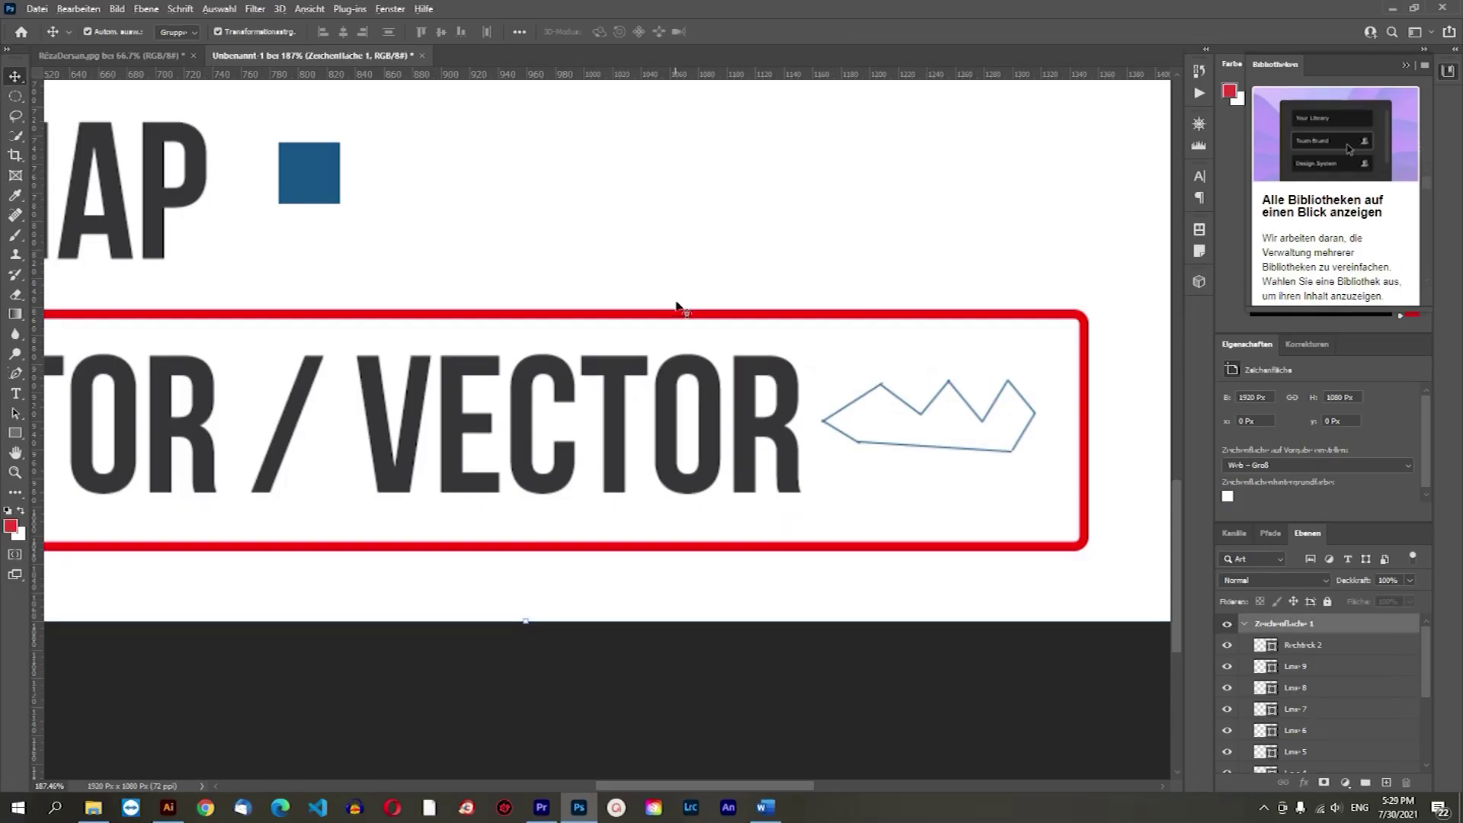
Marquee-select the old lesson content on the artboard and delete it.
scroll(689, 343, down, 3)
scroll(698, 374, down, 1)
scroll(690, 370, down, 1)
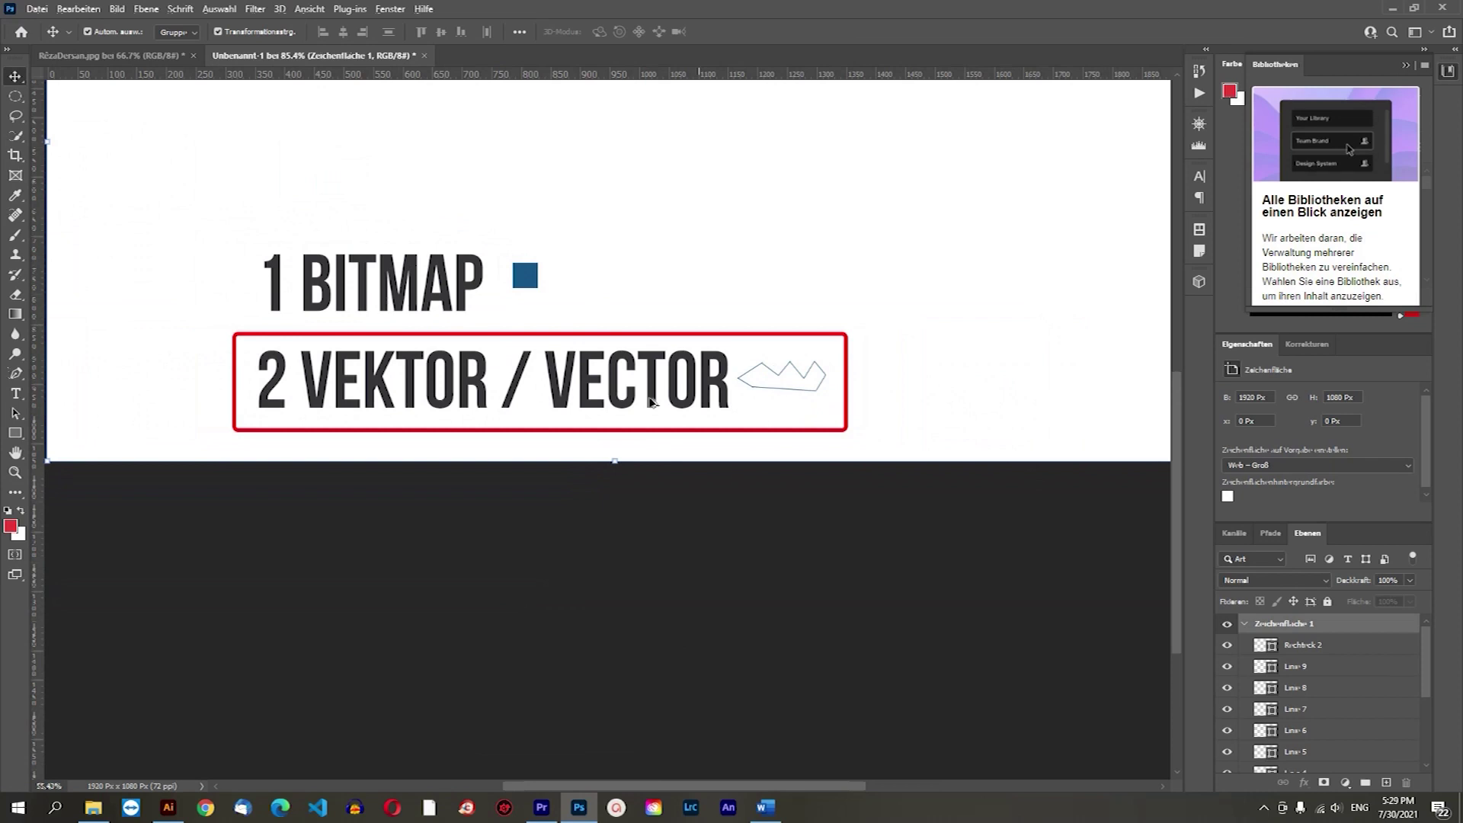
scroll(682, 362, down, 2)
scroll(675, 354, down, 2)
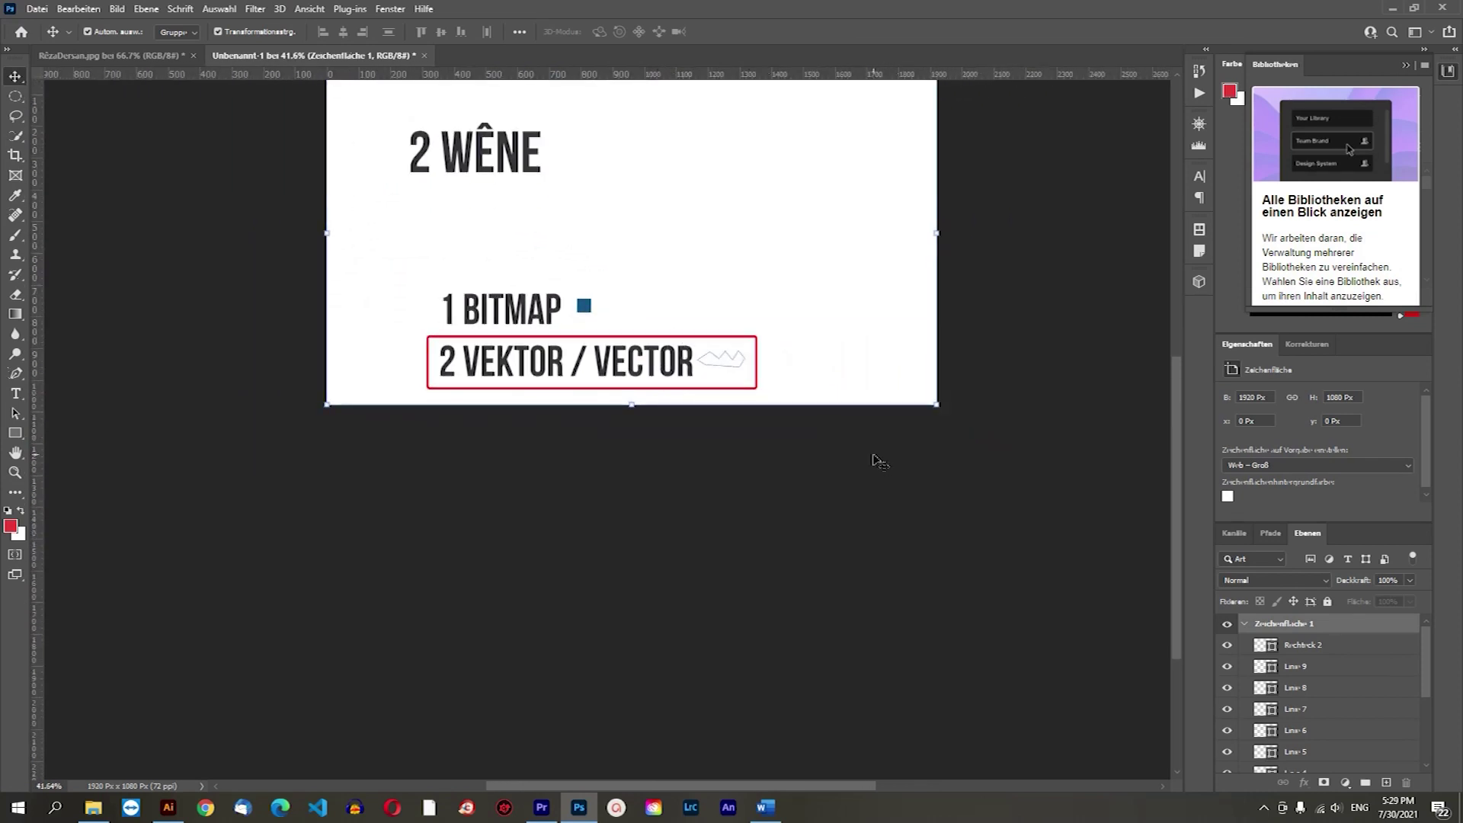
scroll(838, 366, up, 2)
drag(1004, 158, 417, 511)
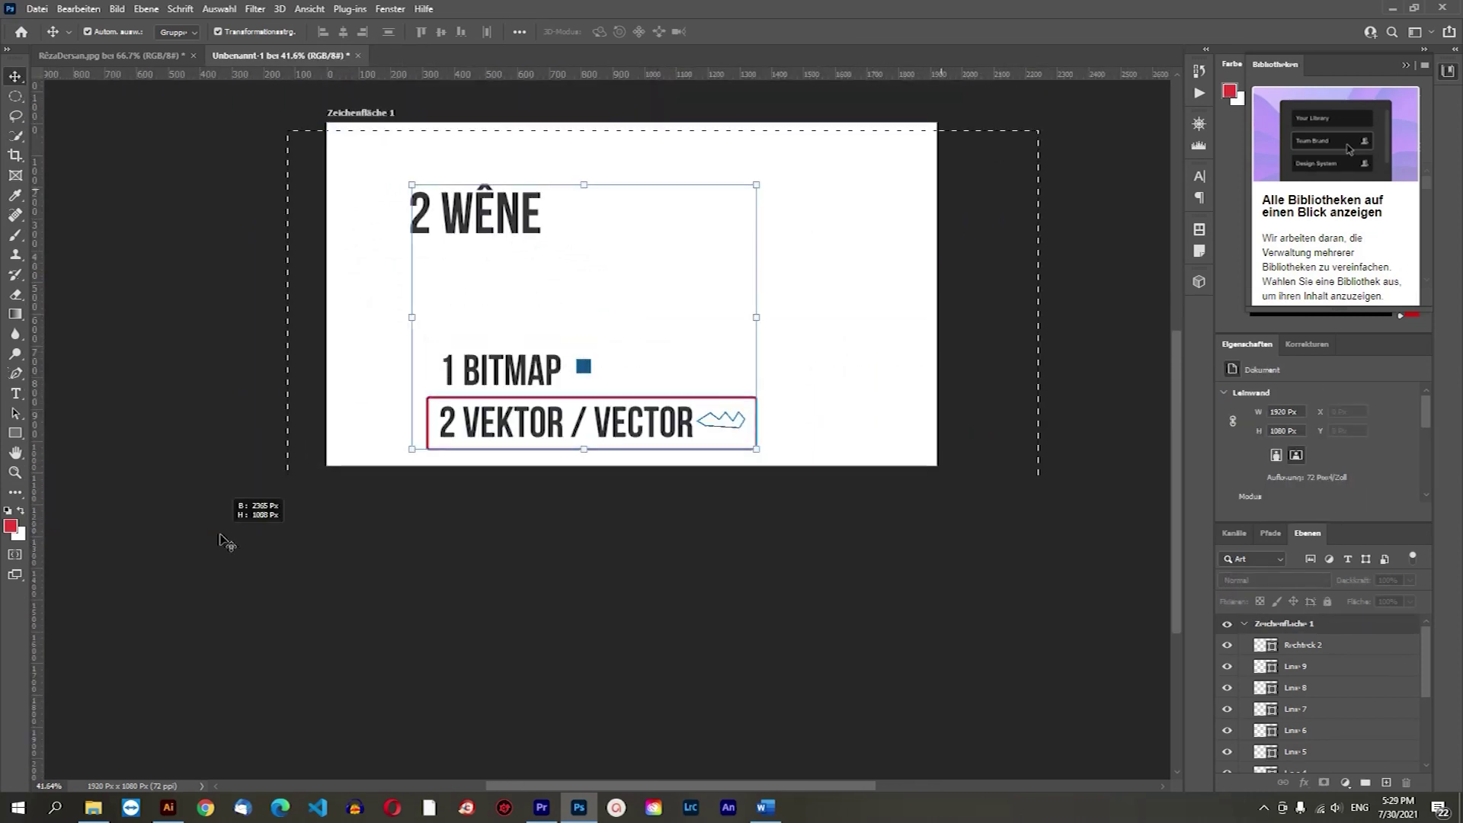
key(Delete)
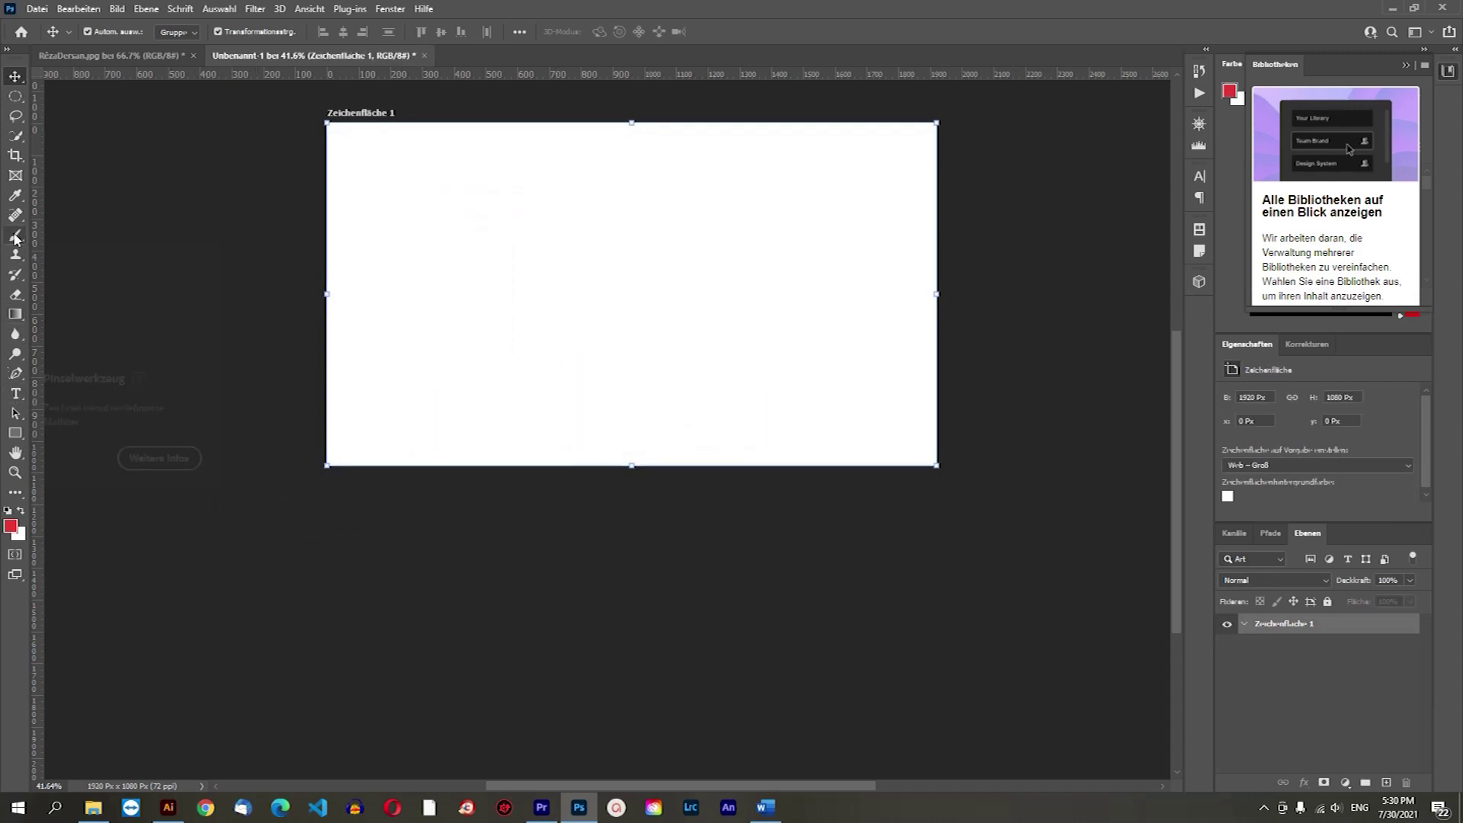
Add a text layer reading FIRÇE on the artboard.
click(16, 394)
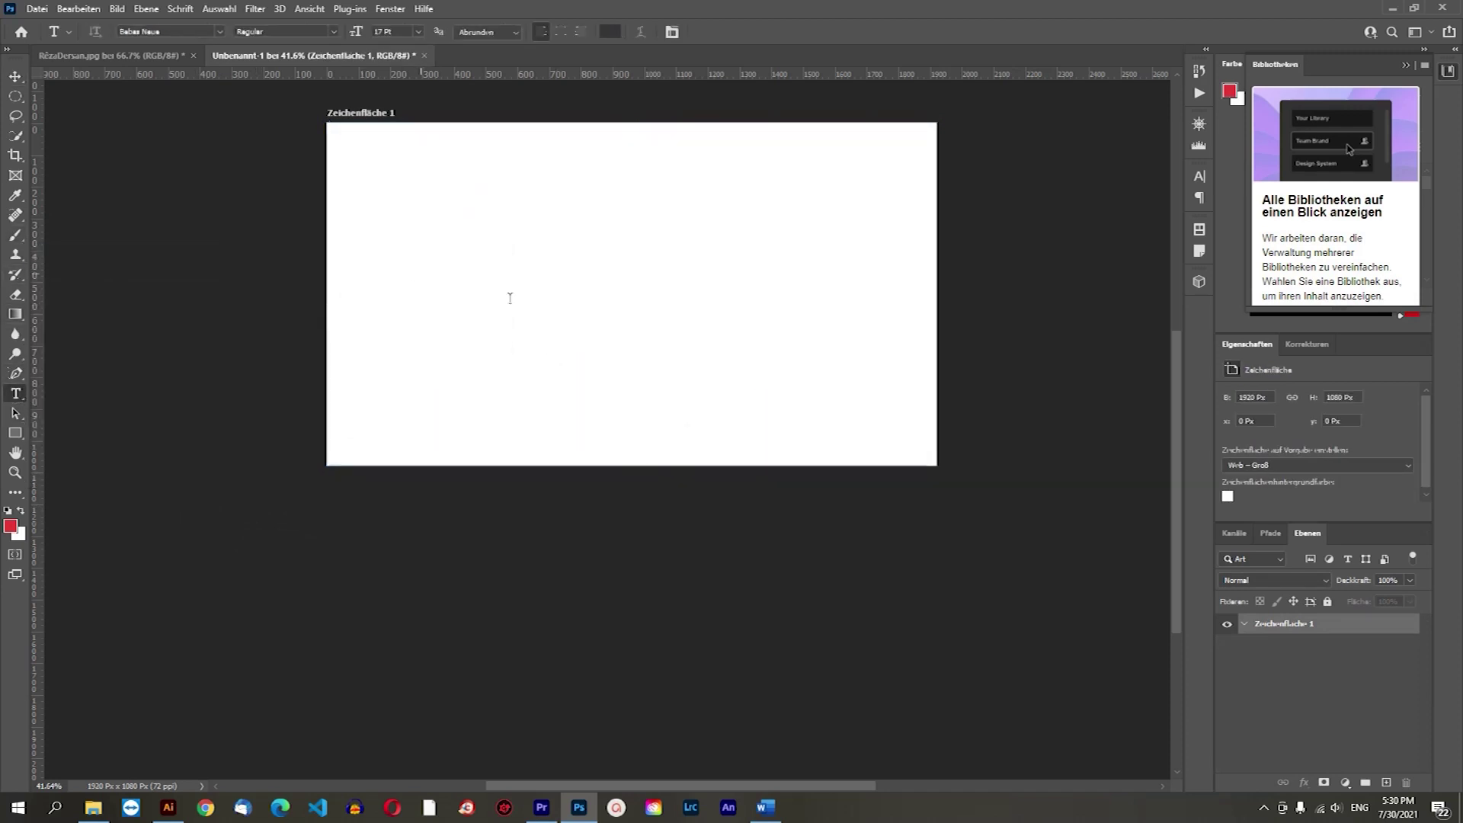
click(419, 273)
key(BackSpace)
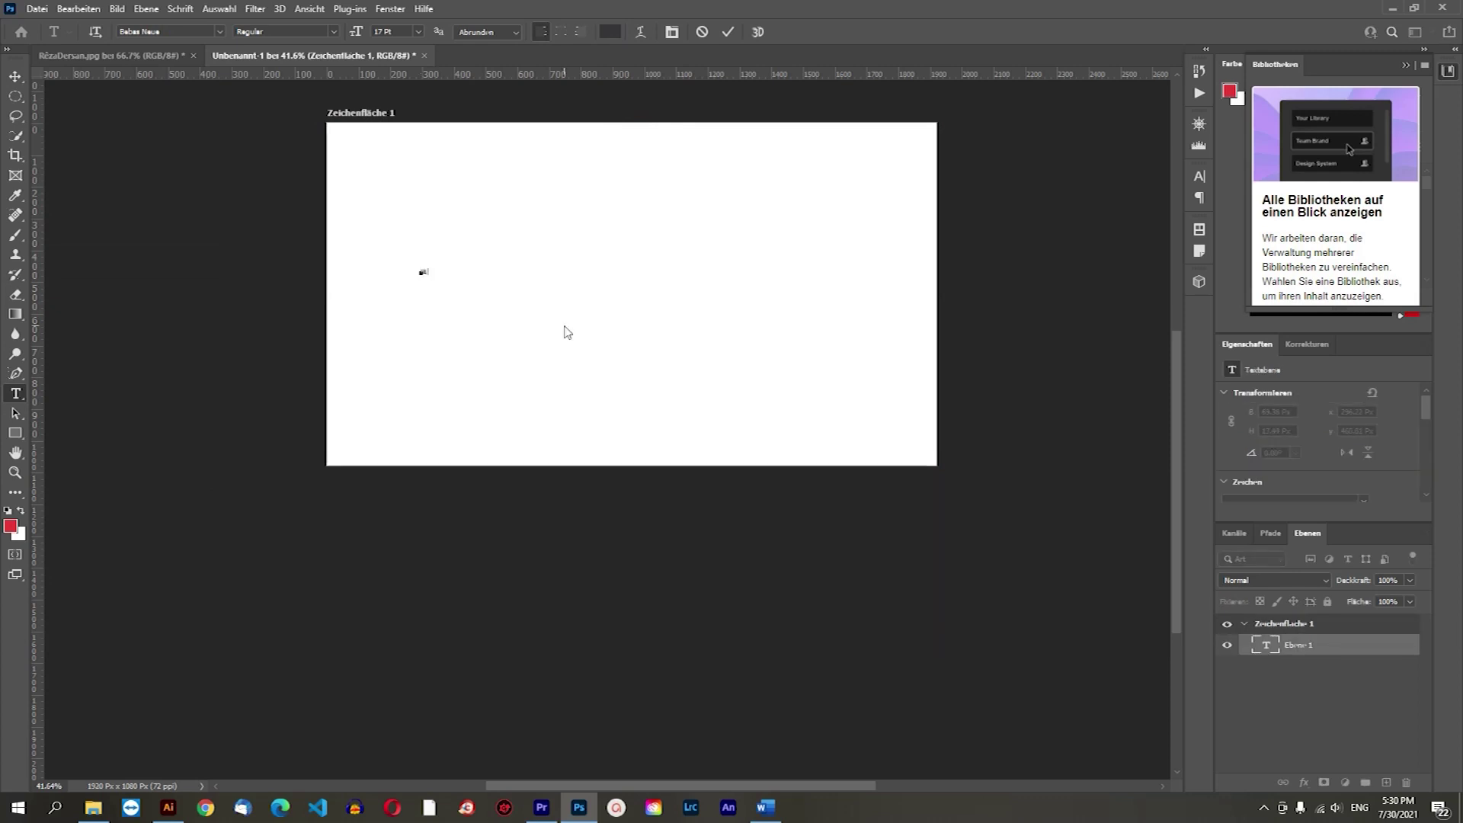
click(15, 76)
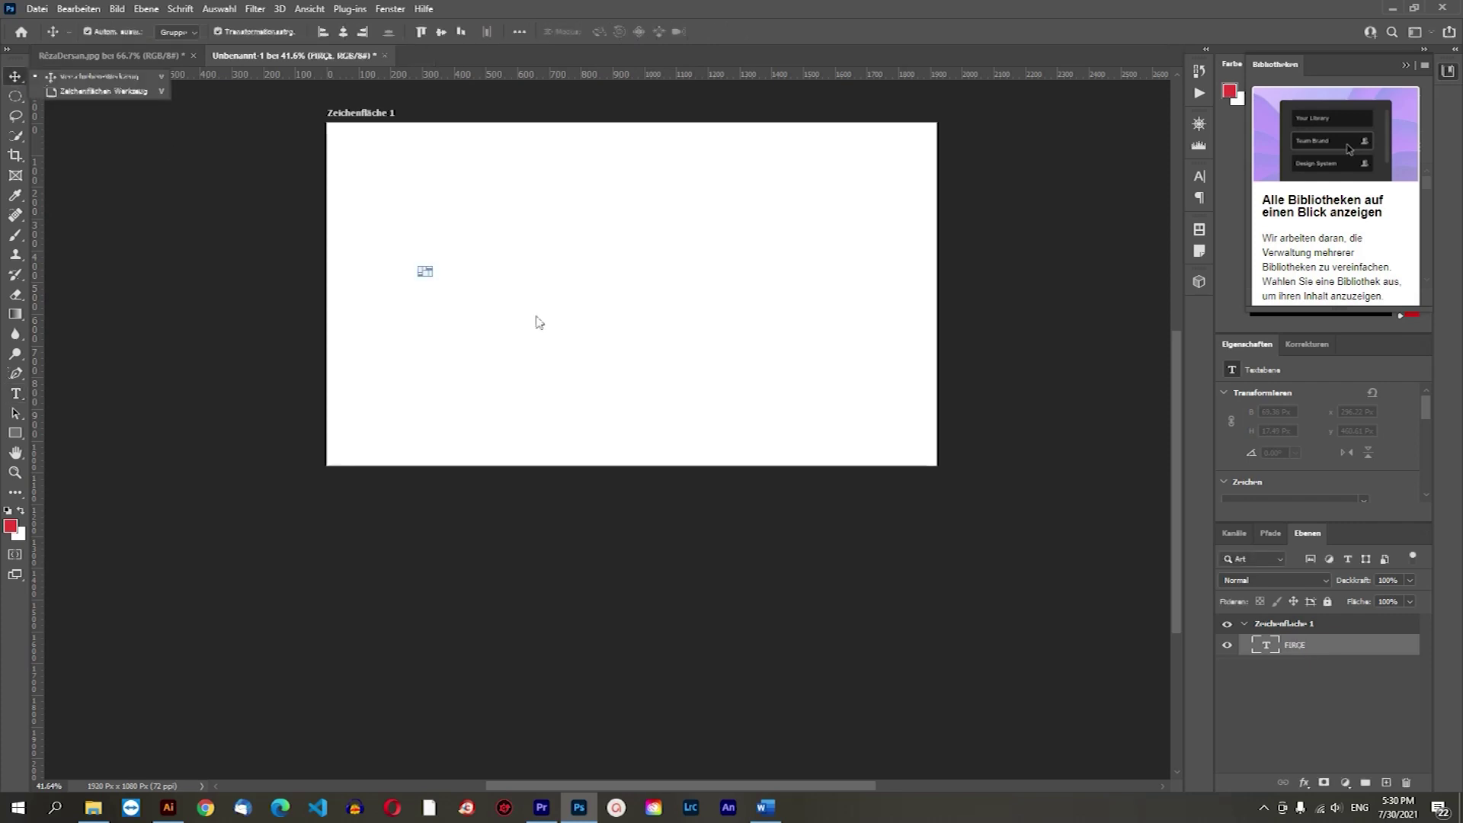
Scale FIRÇE up to heading size and move it to the artboard centre.
drag(435, 279, 562, 355)
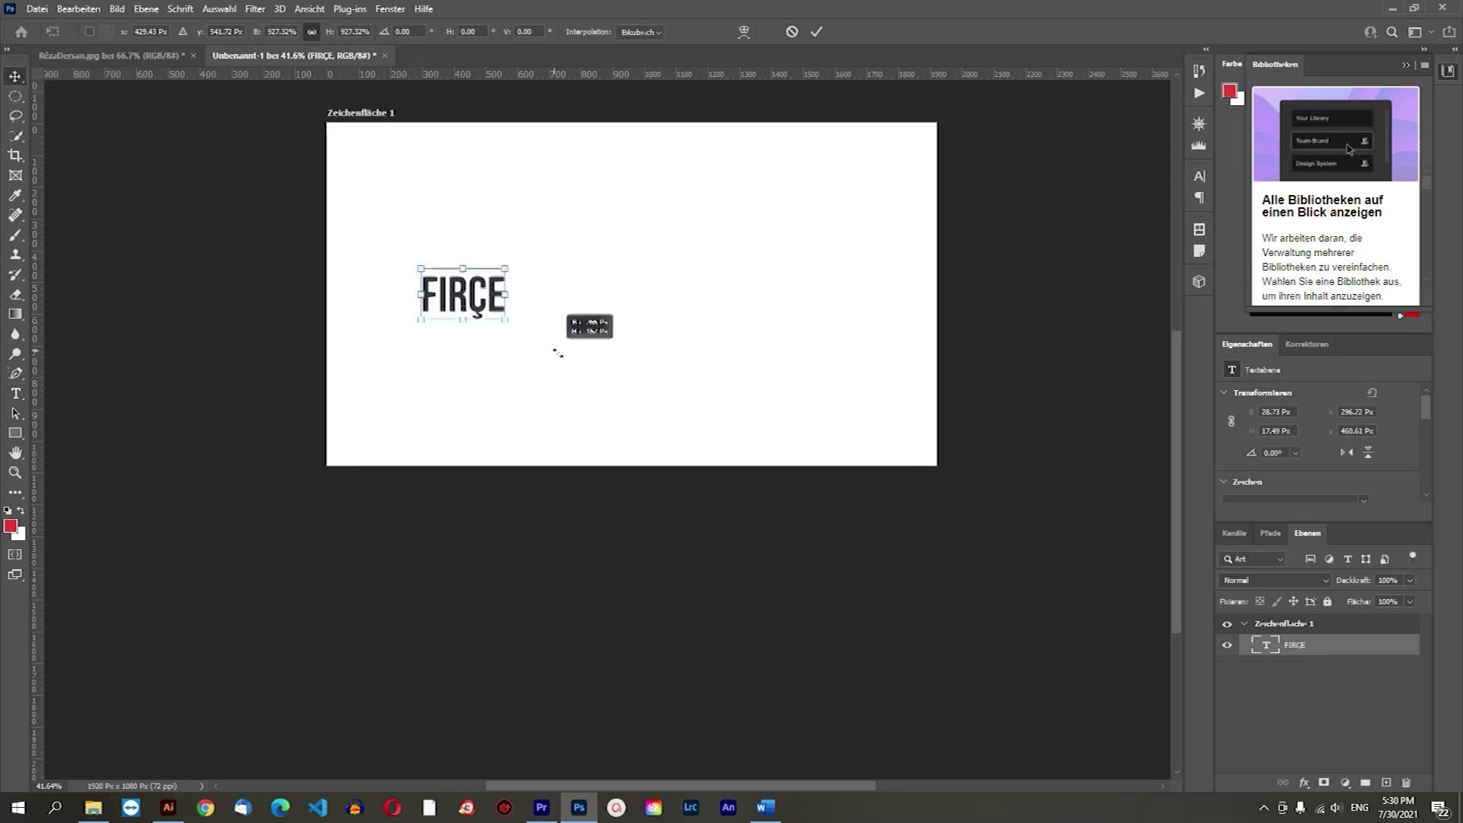
click(815, 32)
click(974, 363)
mouse_move(517, 302)
mouse_down()
mouse_move(743, 270)
mouse_move(693, 317)
mouse_up()
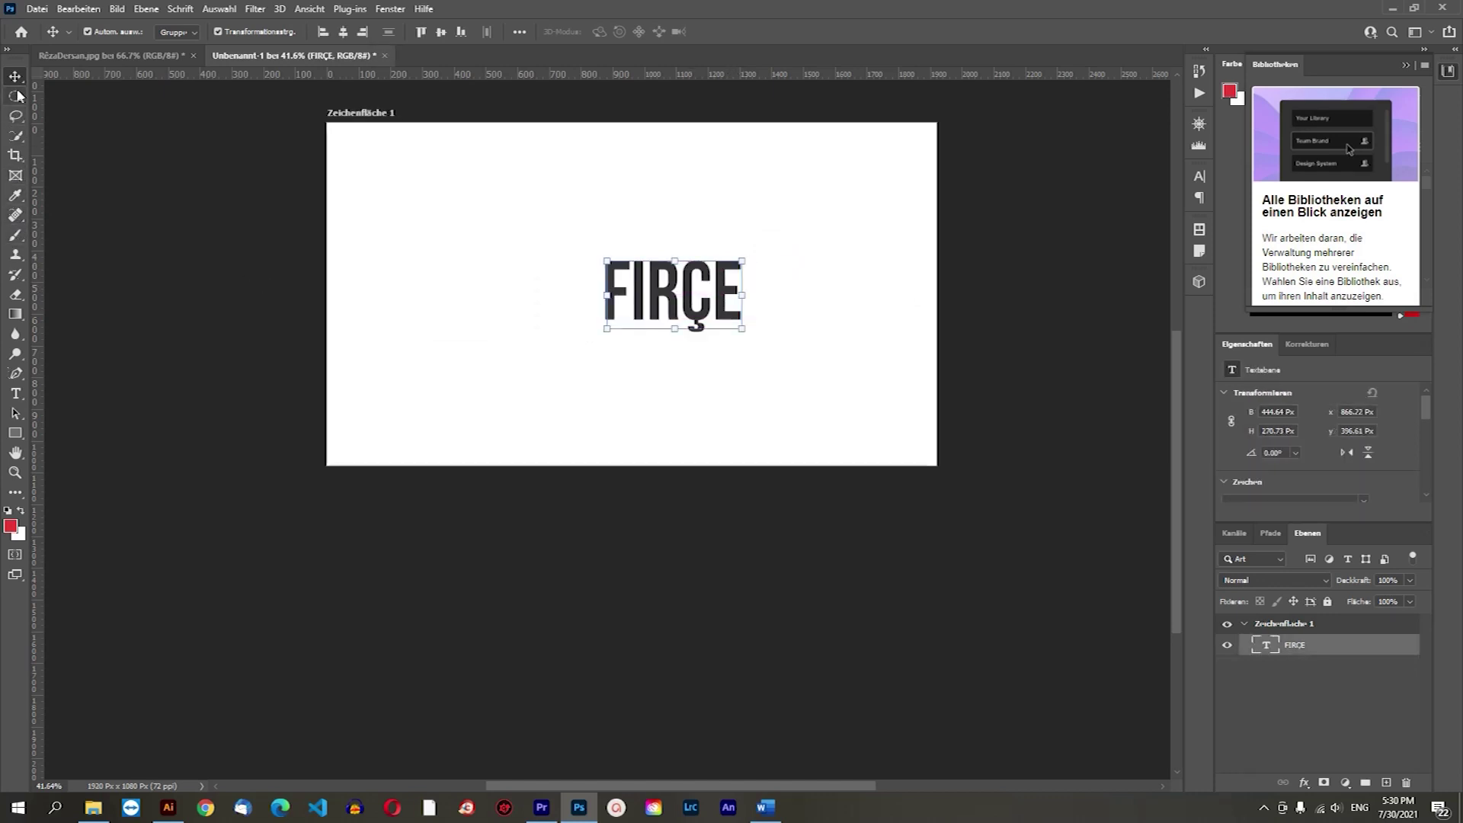
With the Brush tool, decline the prompts to rasterize the FIRÇE text layer.
click(22, 242)
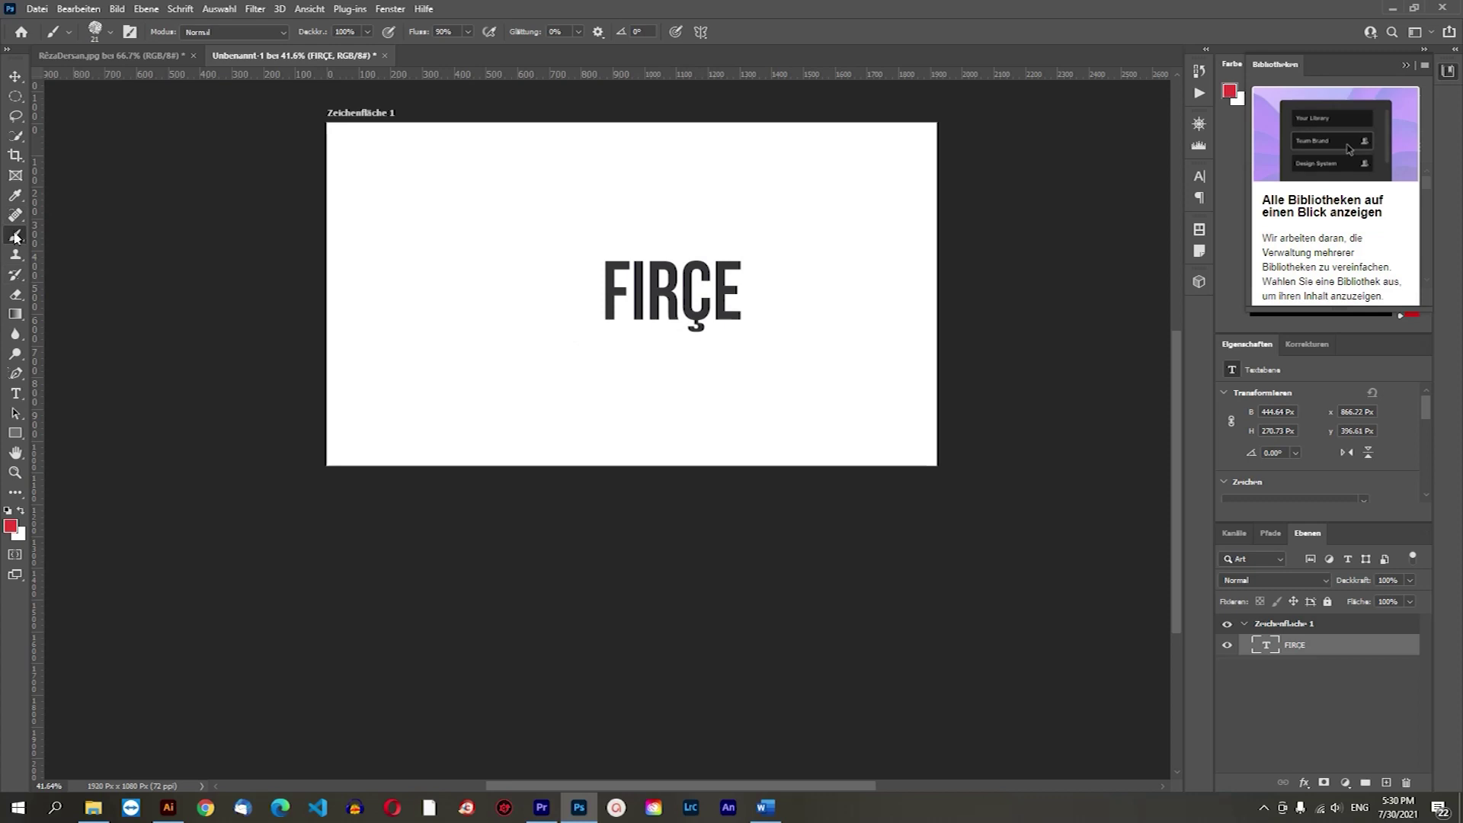
click(606, 281)
click(788, 312)
click(602, 288)
click(791, 314)
Create the empty layer Ebene 1 above FIRÇE, leaving FIRÇE visible.
click(1386, 784)
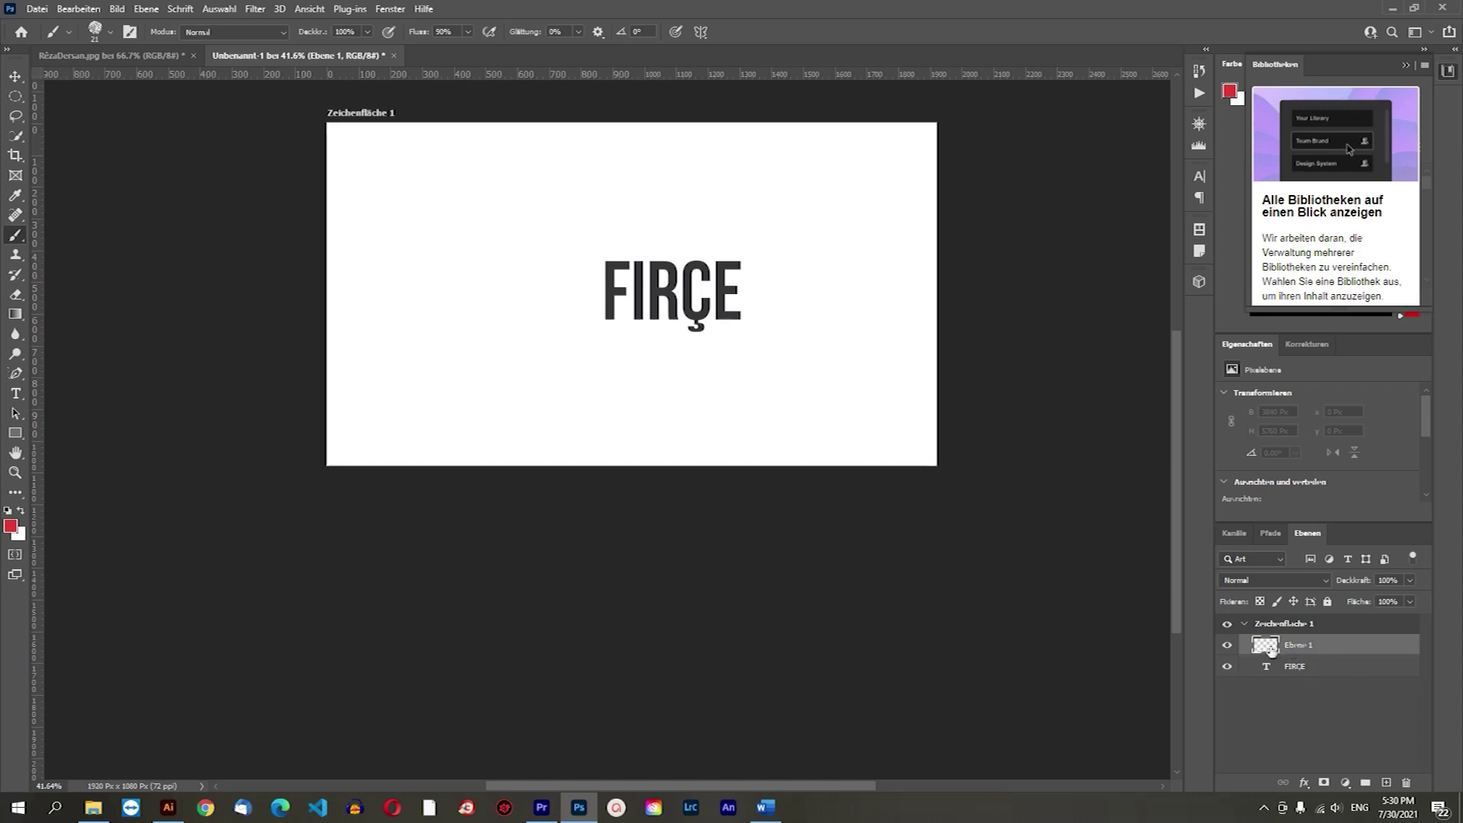
click(1228, 669)
click(1228, 669)
click(1228, 669)
click(1228, 668)
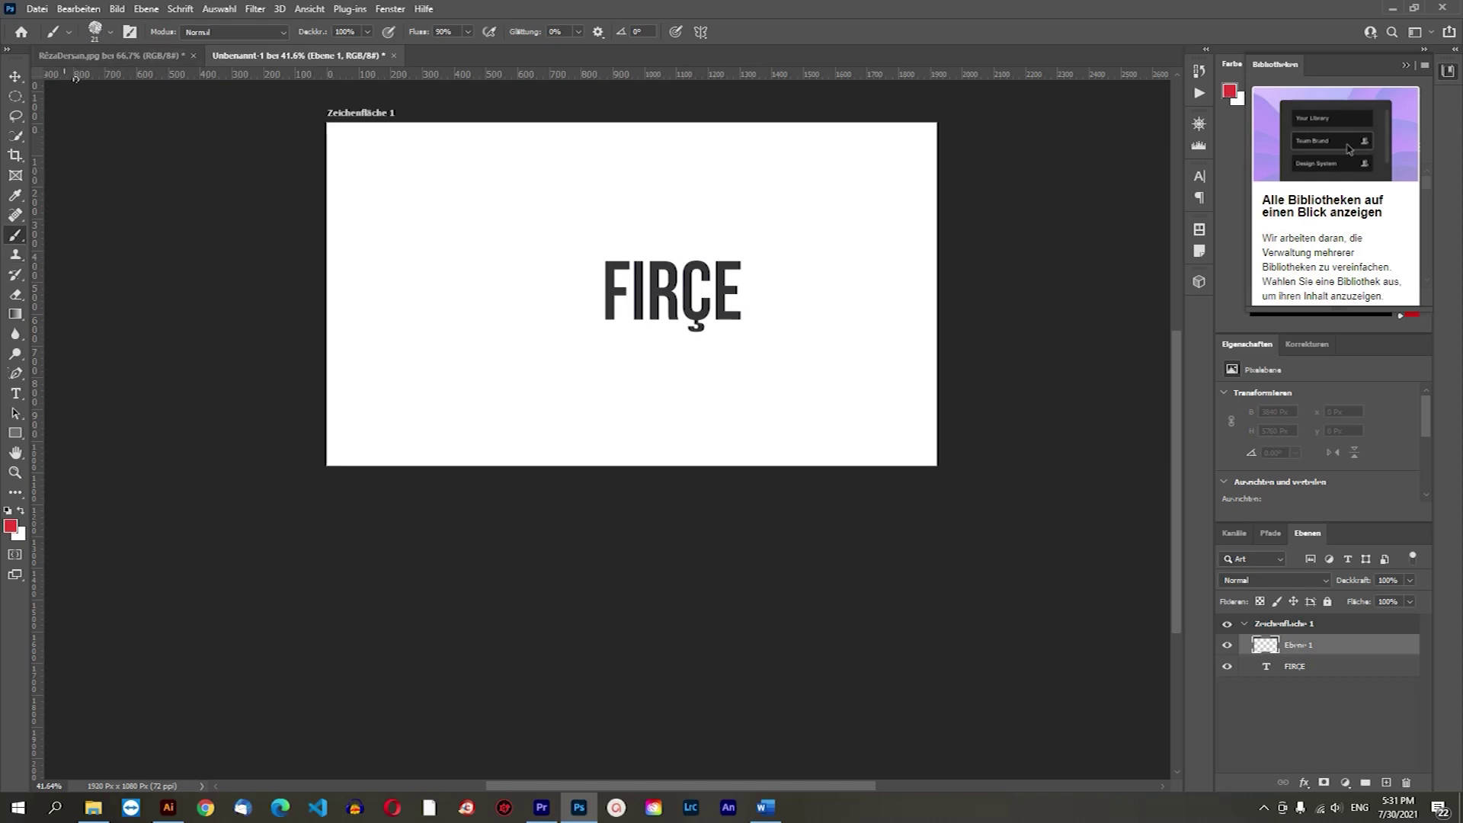
In the Brush Preset picker, collapse the dry-paint, lens flare, sunshine, moon and mandala folders.
click(99, 32)
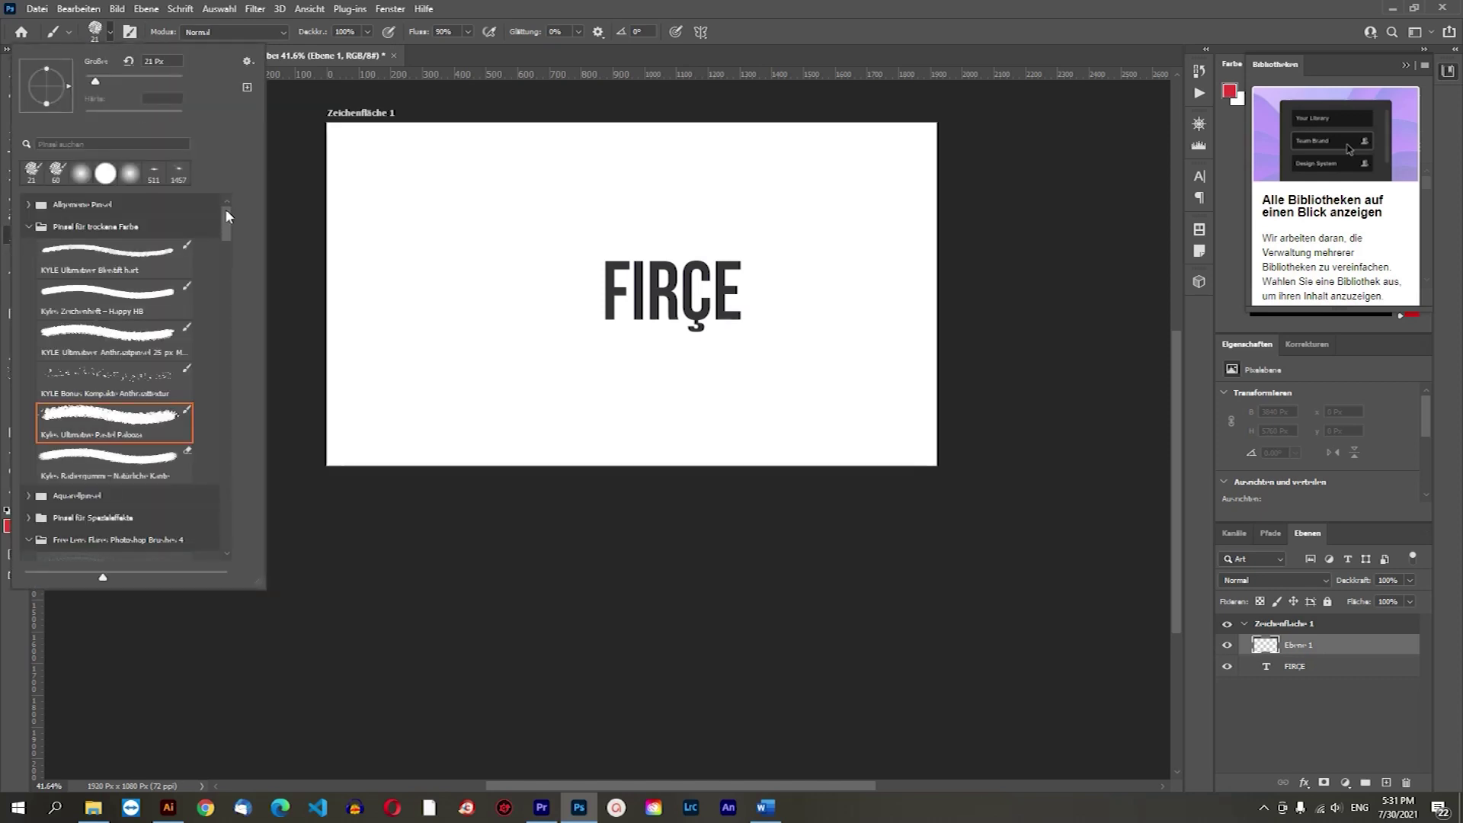
click(42, 229)
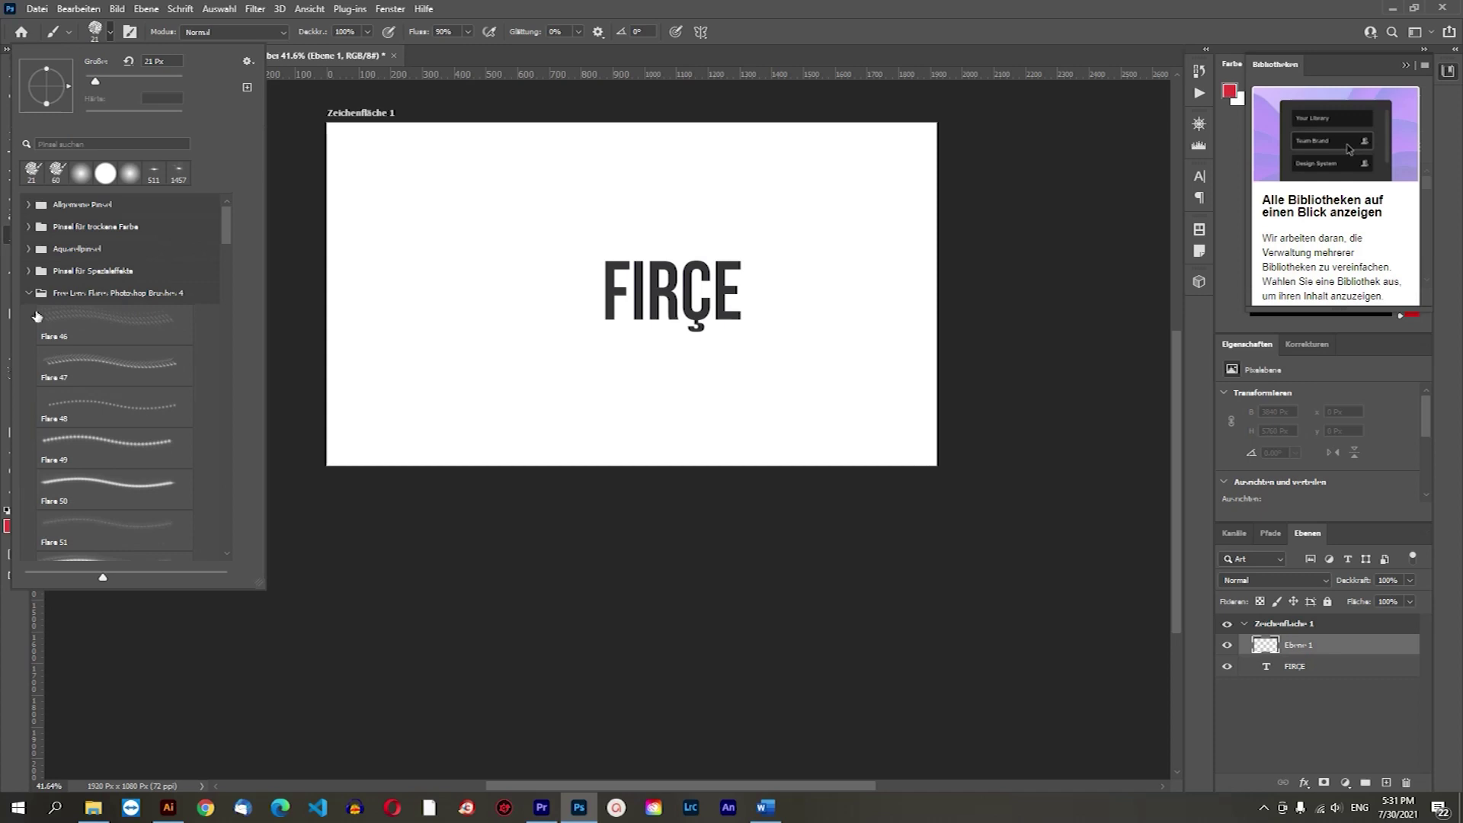
click(28, 293)
click(29, 315)
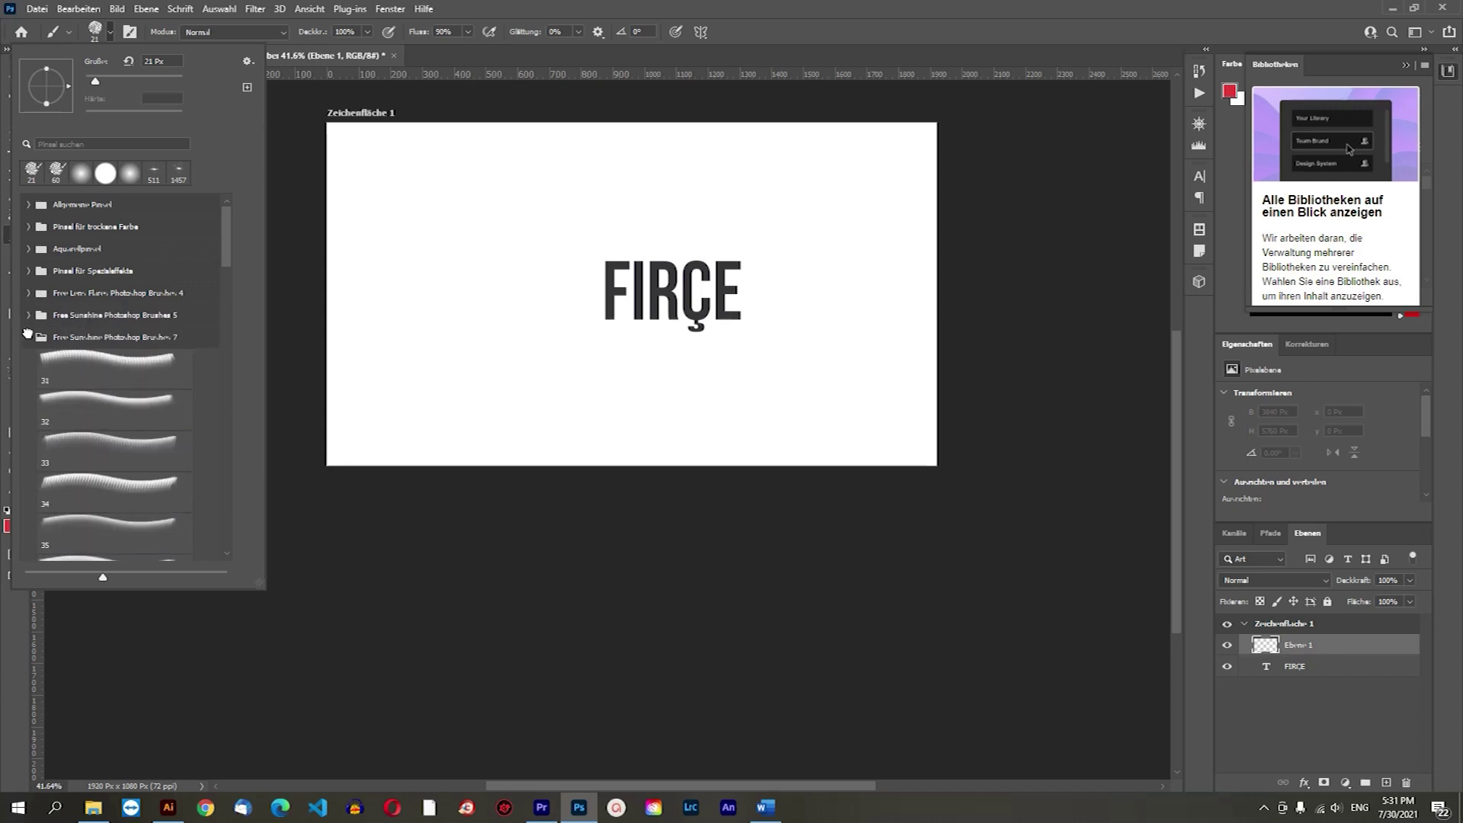
click(28, 338)
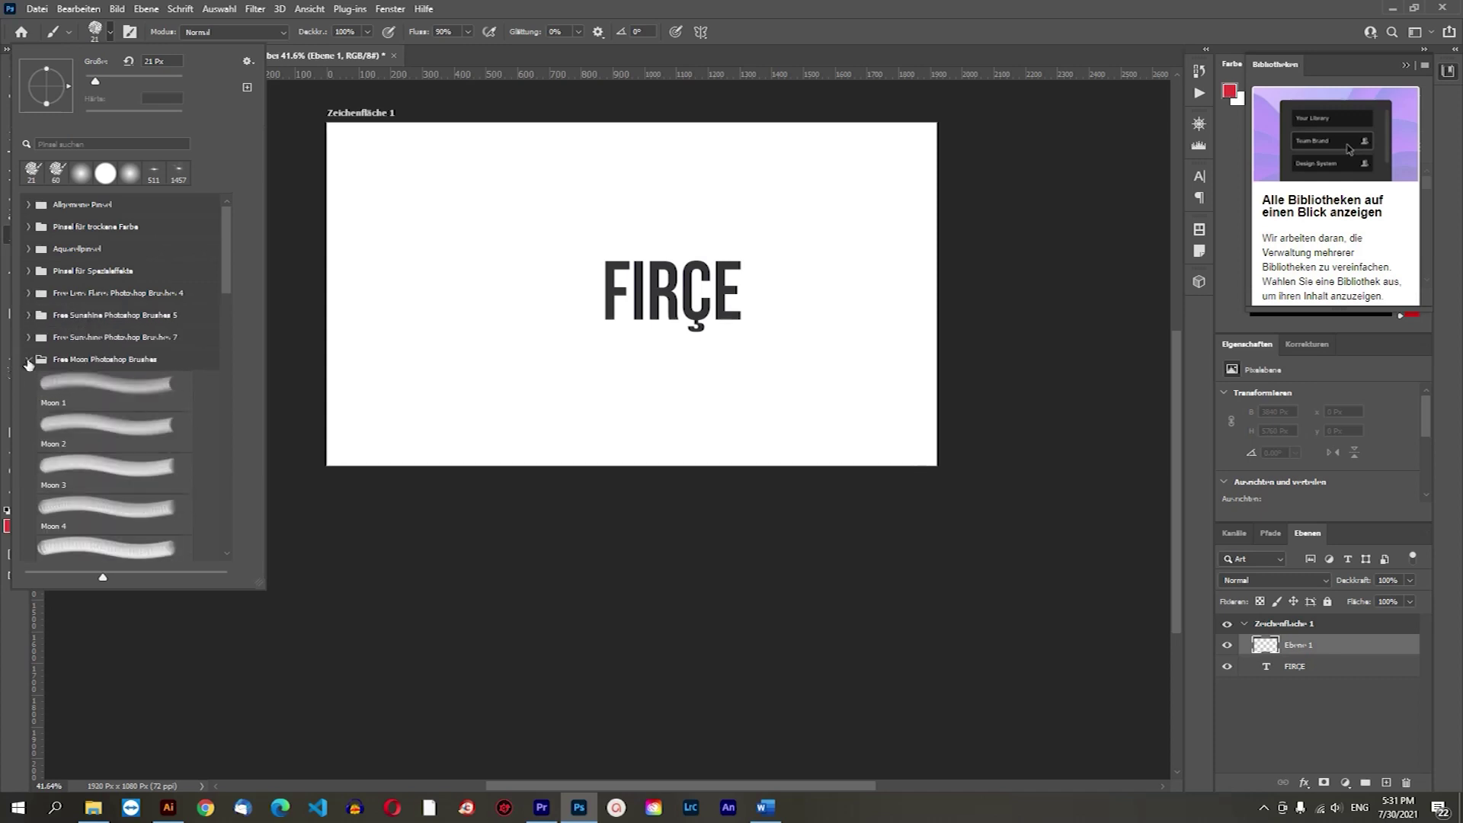
click(29, 360)
click(29, 381)
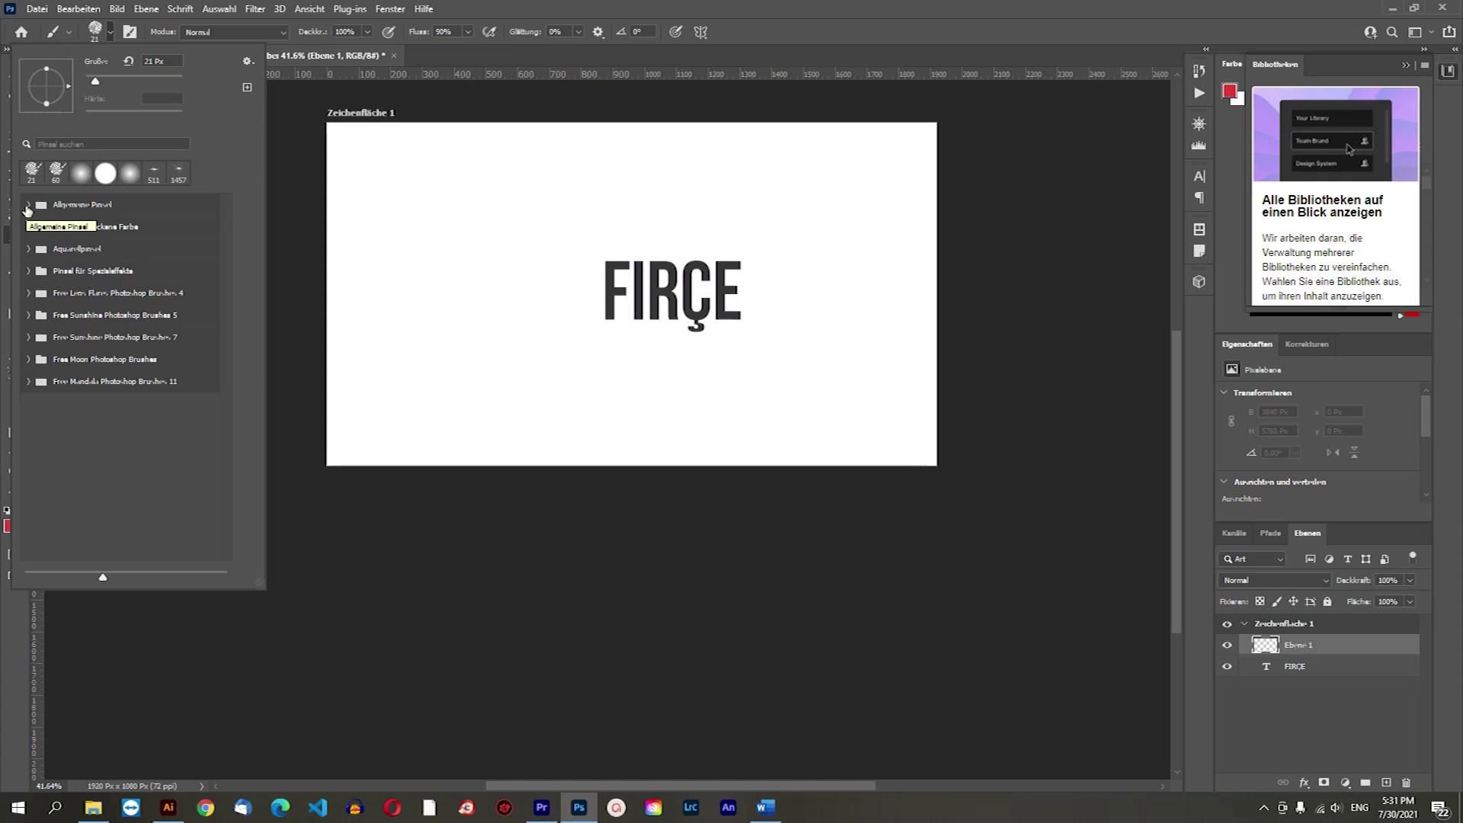
Choose the Rund weich brush from Allgemeine Pinsel and set its size to 91 px.
click(30, 206)
click(31, 206)
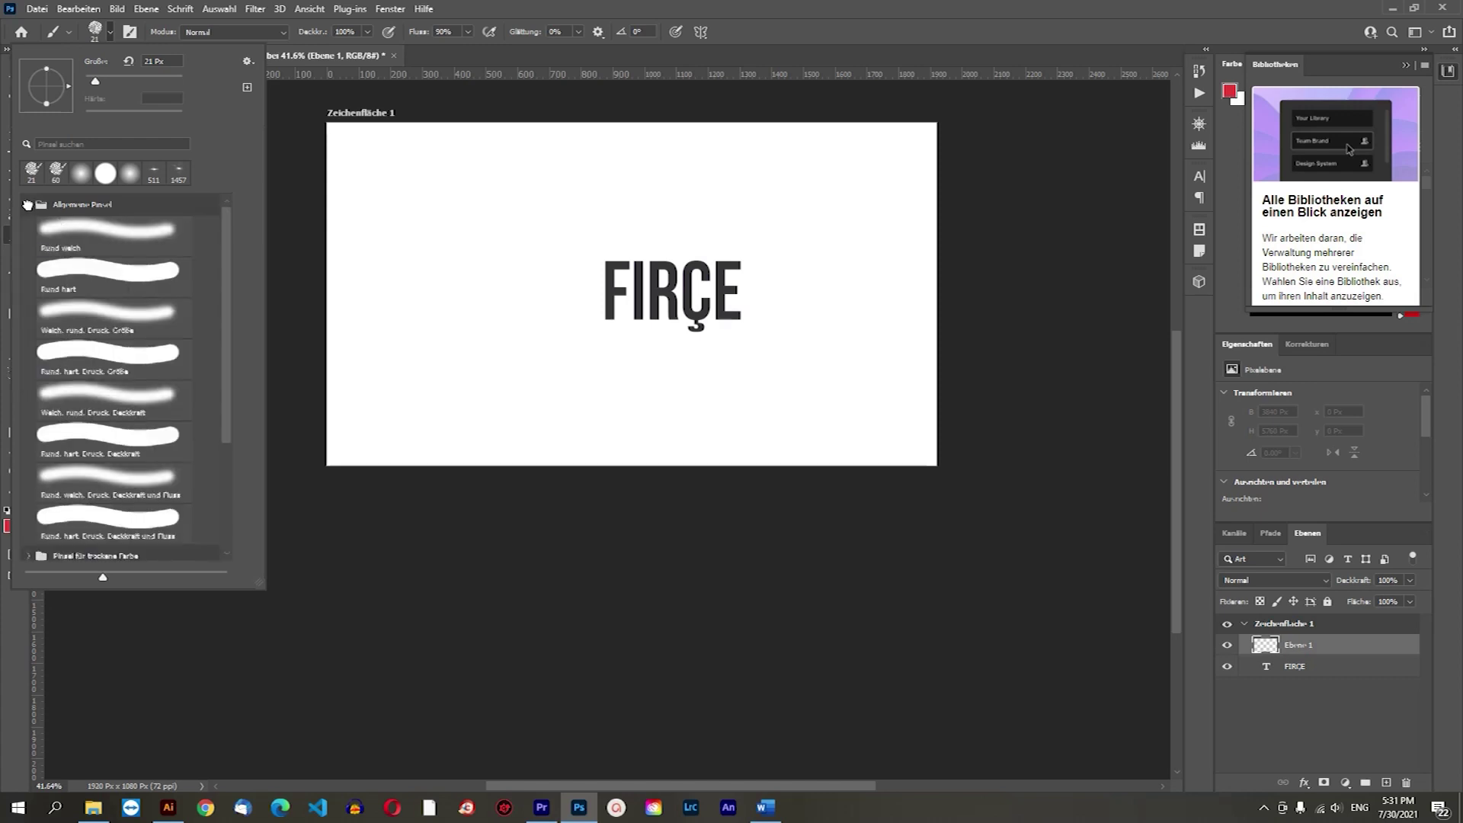
click(80, 236)
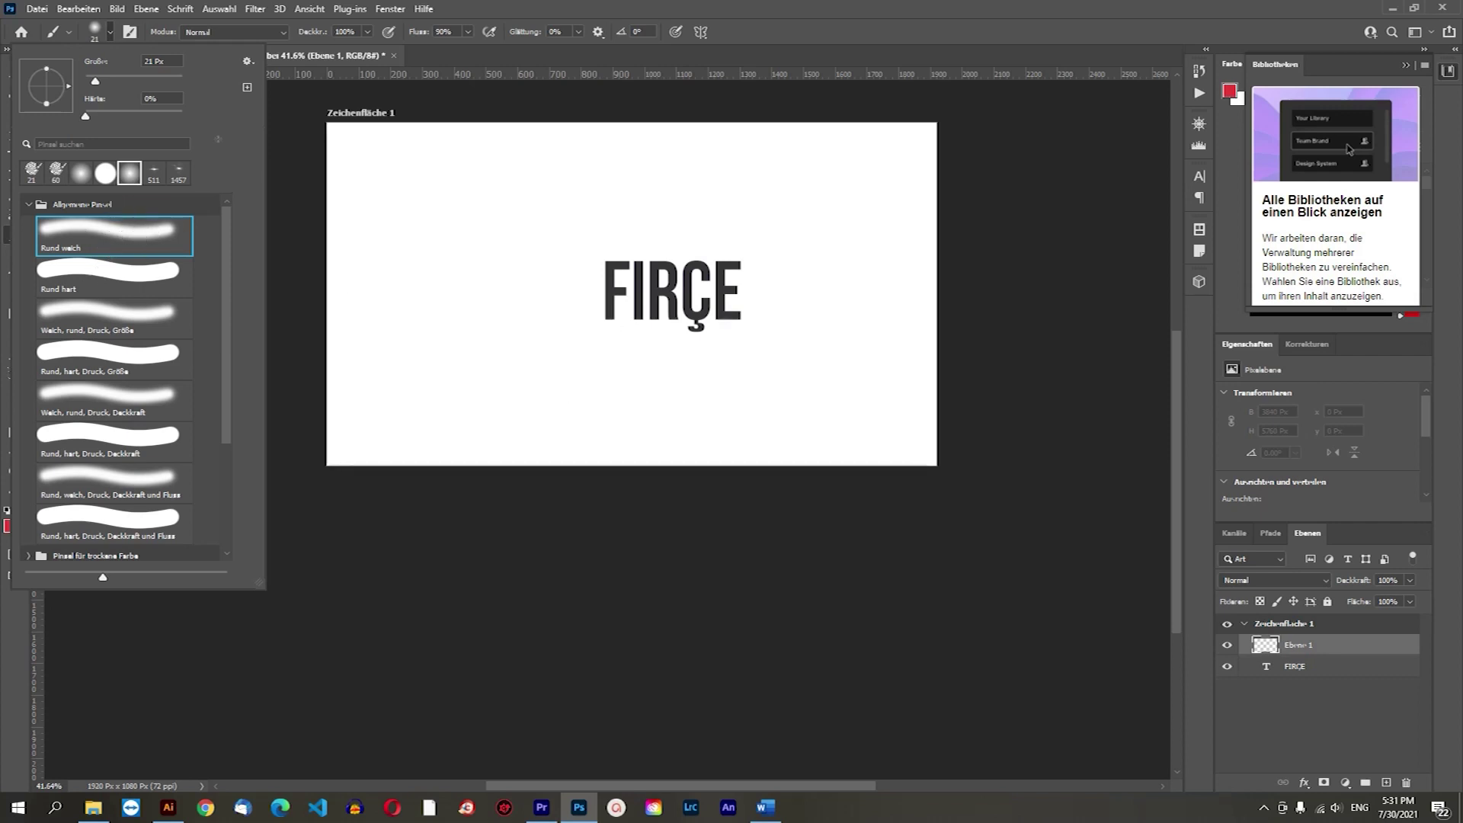
drag(98, 86, 123, 82)
drag(127, 88, 131, 87)
click(7, 537)
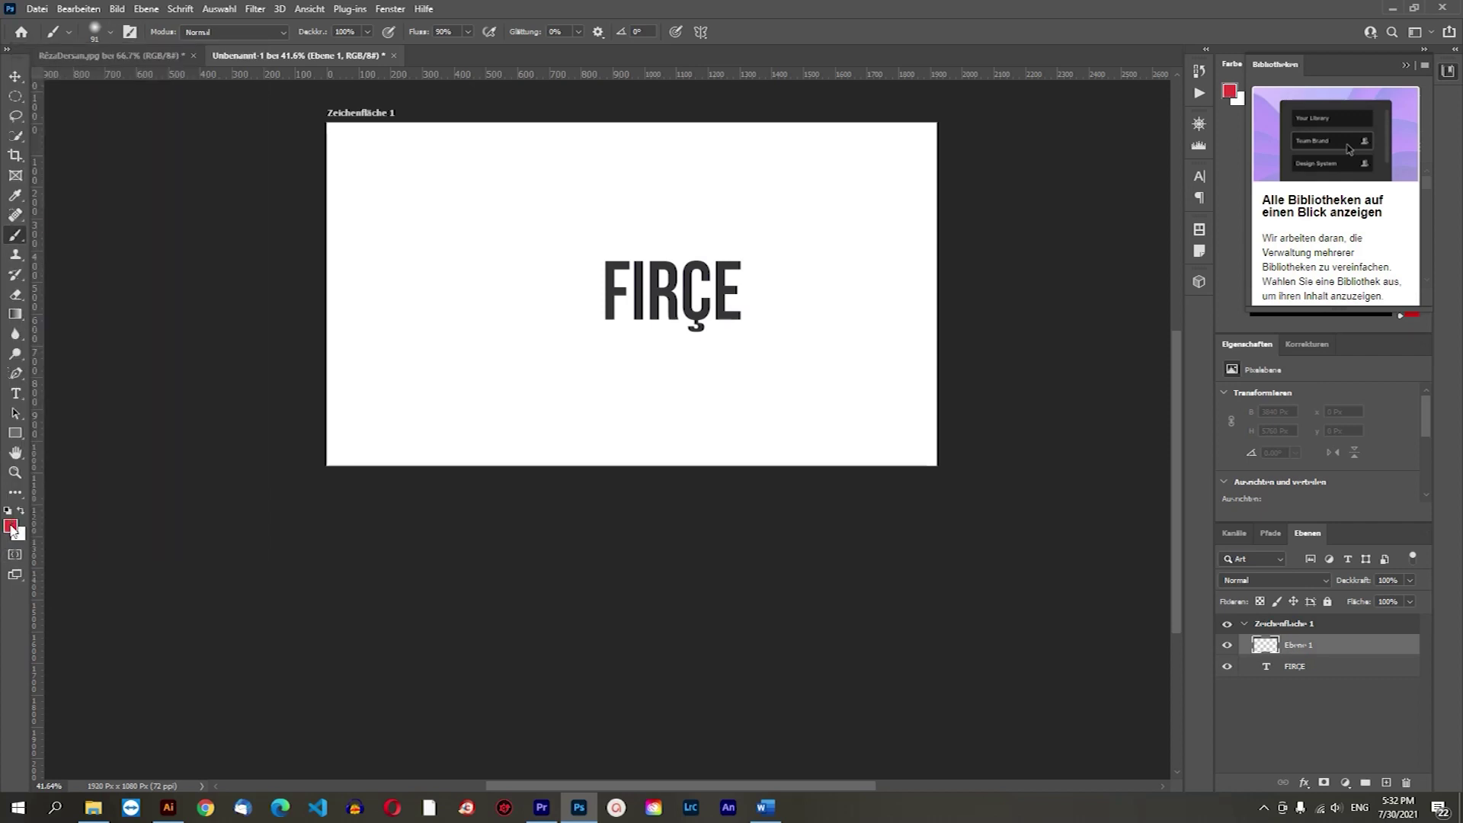
Paint two soft red horizontal strokes beneath FIRÇE.
drag(356, 365, 587, 360)
drag(733, 354, 838, 355)
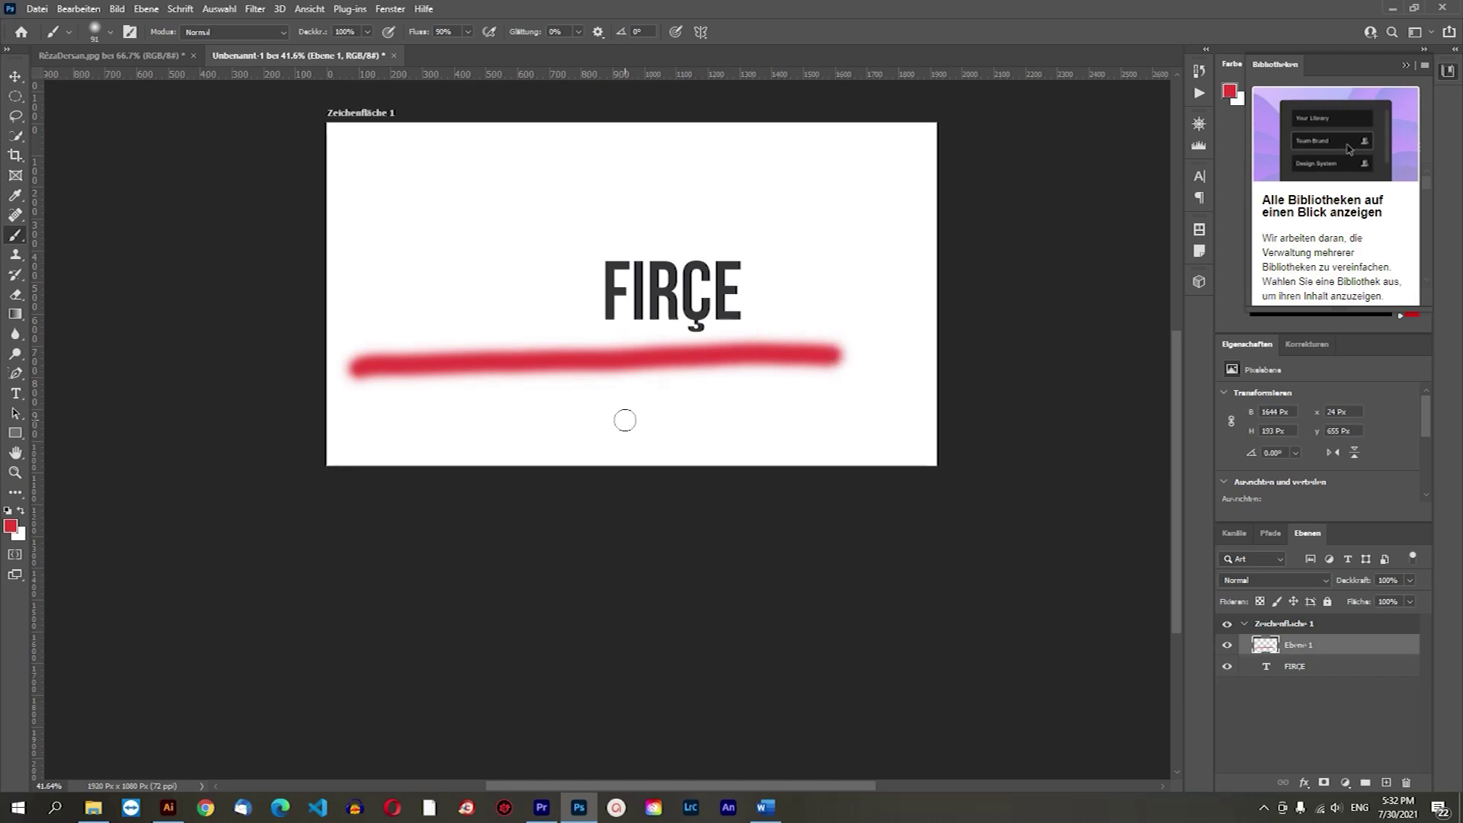
drag(356, 390, 834, 389)
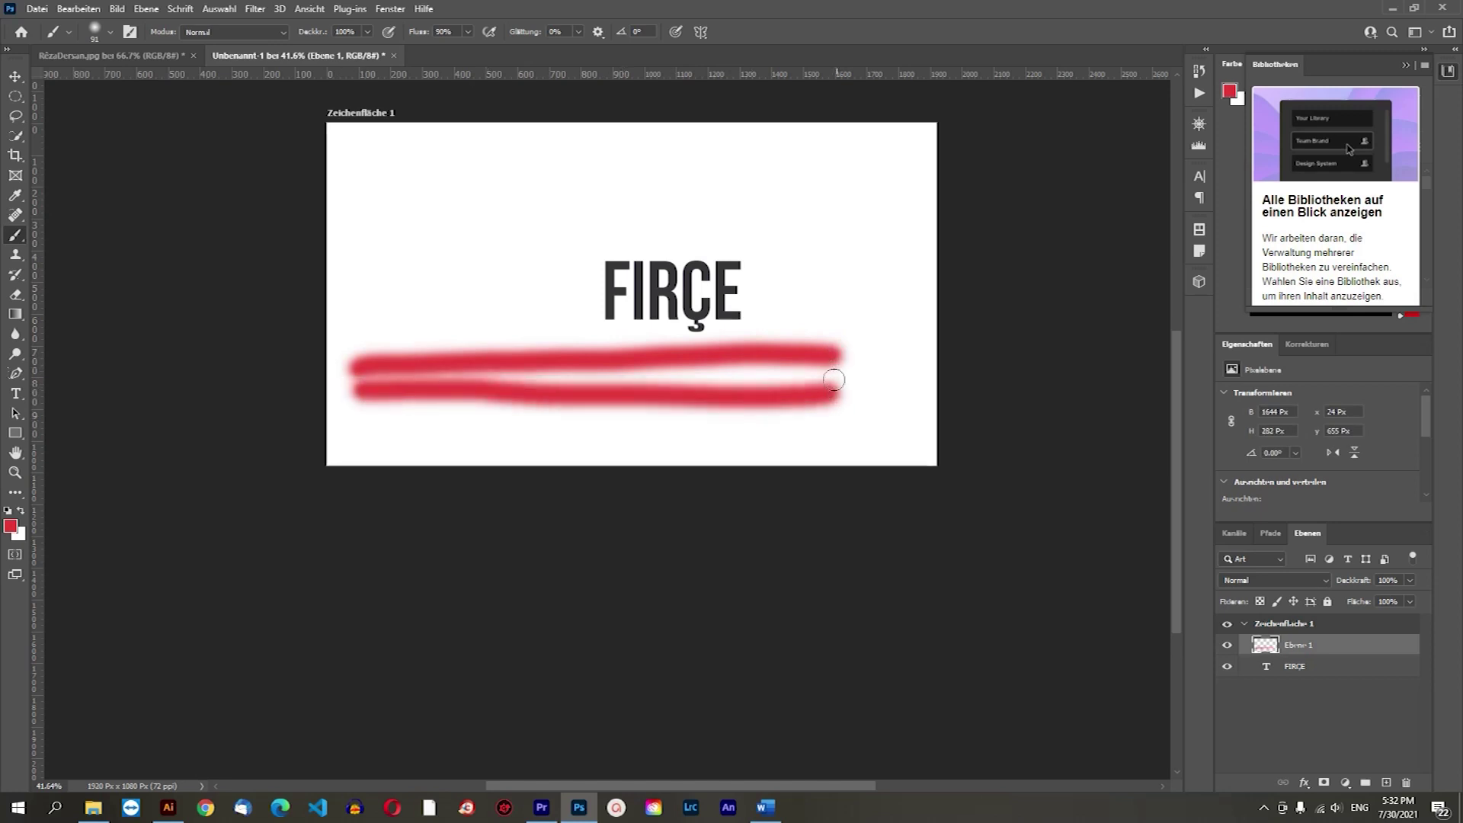
Set the foreground colour to orange and paint two orange strokes among the red ones.
click(10, 525)
click(1065, 580)
drag(1065, 583, 1065, 609)
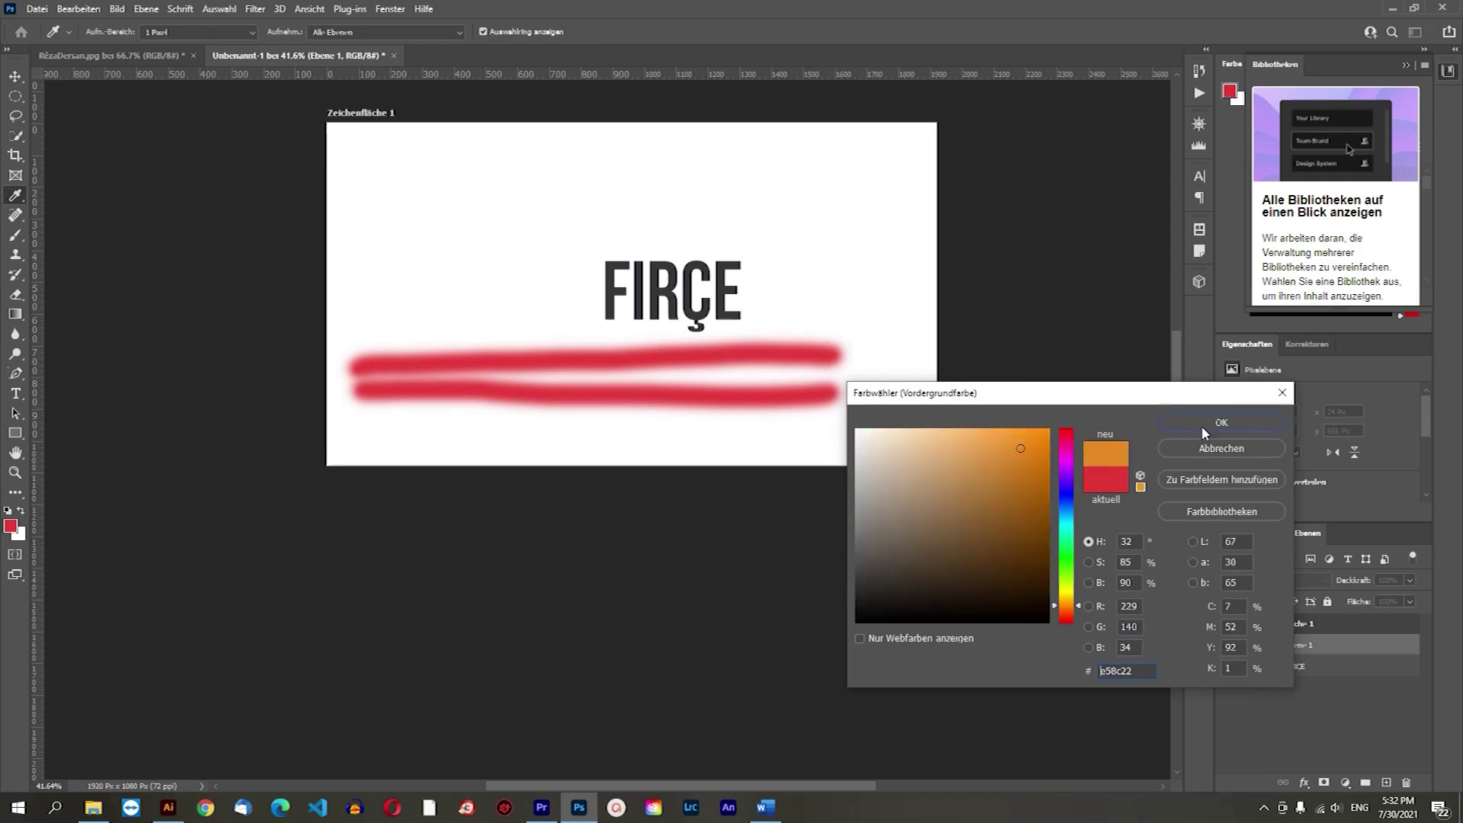
click(1212, 422)
drag(406, 419, 835, 407)
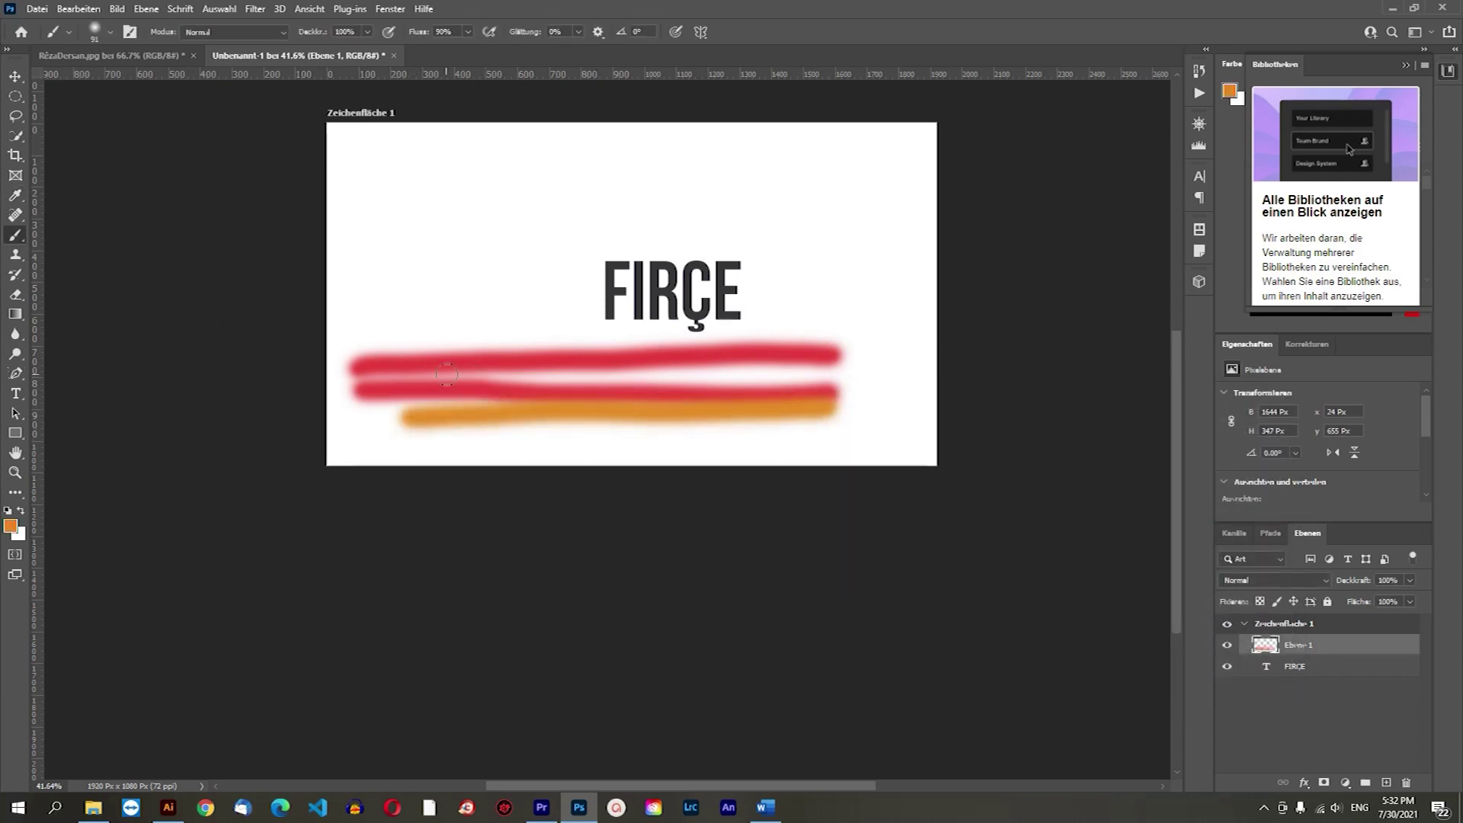
drag(446, 372, 831, 367)
Switch between the Move and Brush tools, ending with the Brush active.
click(15, 76)
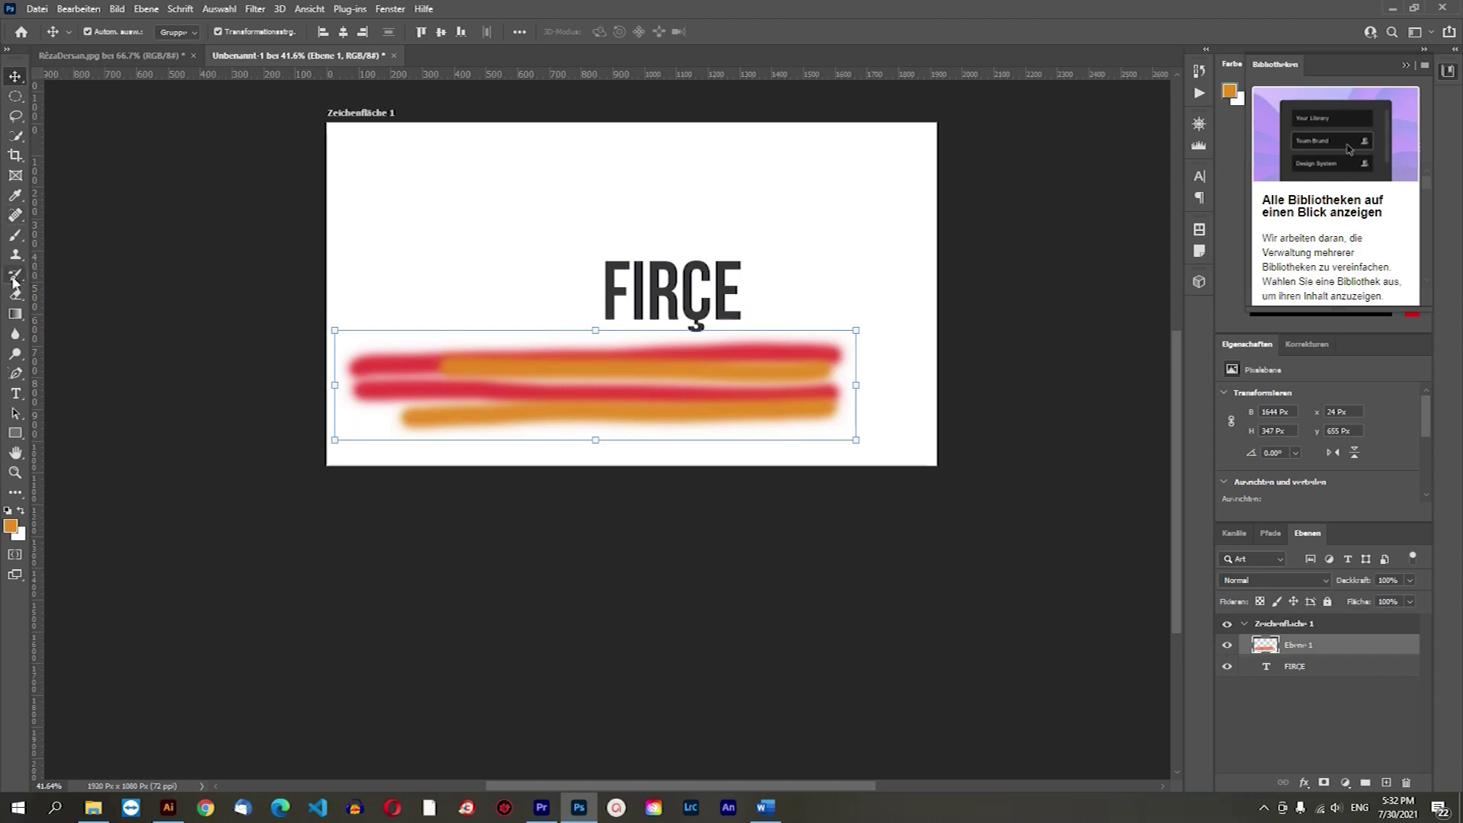
click(16, 243)
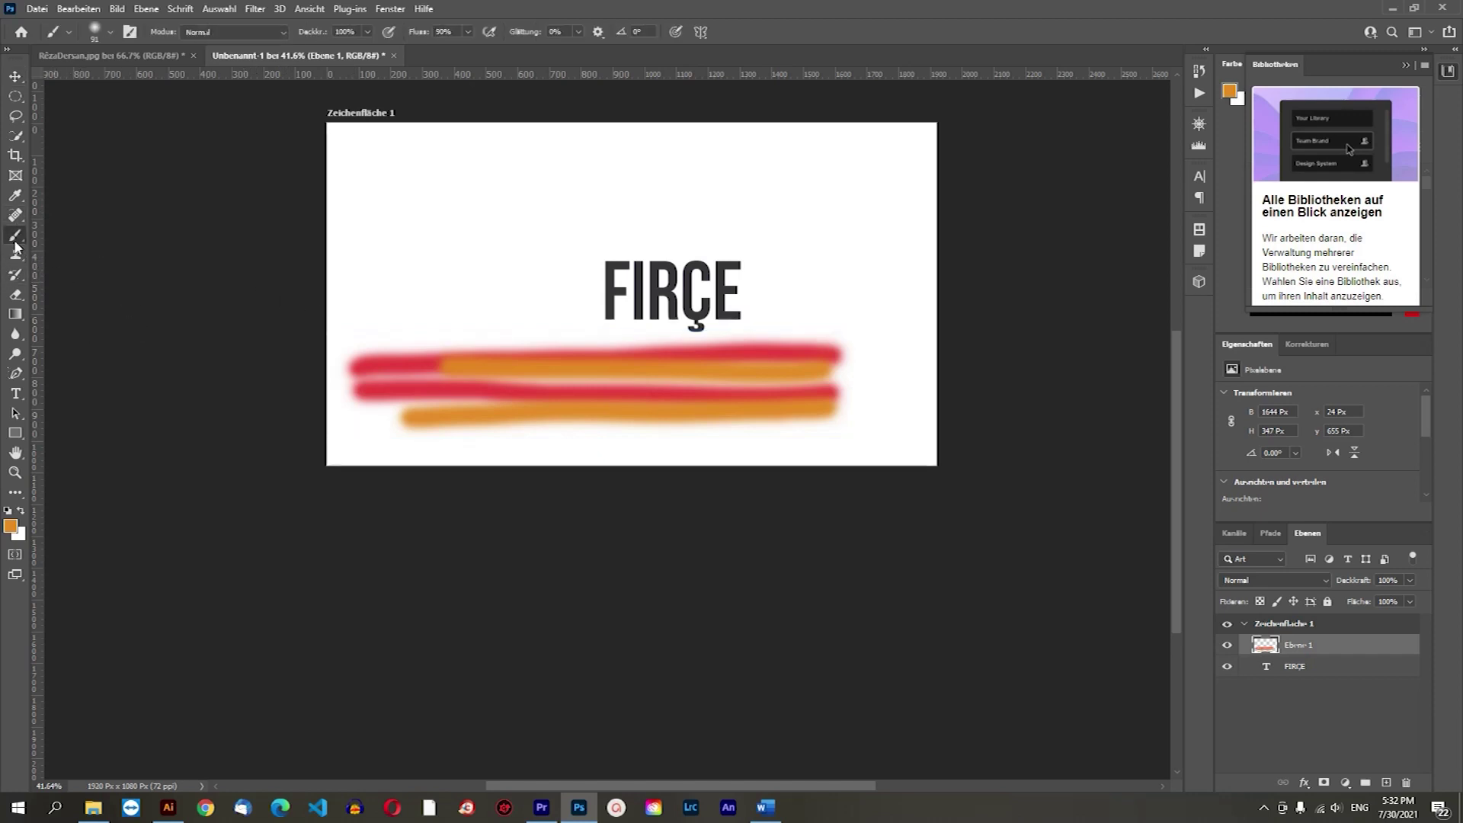
click(15, 76)
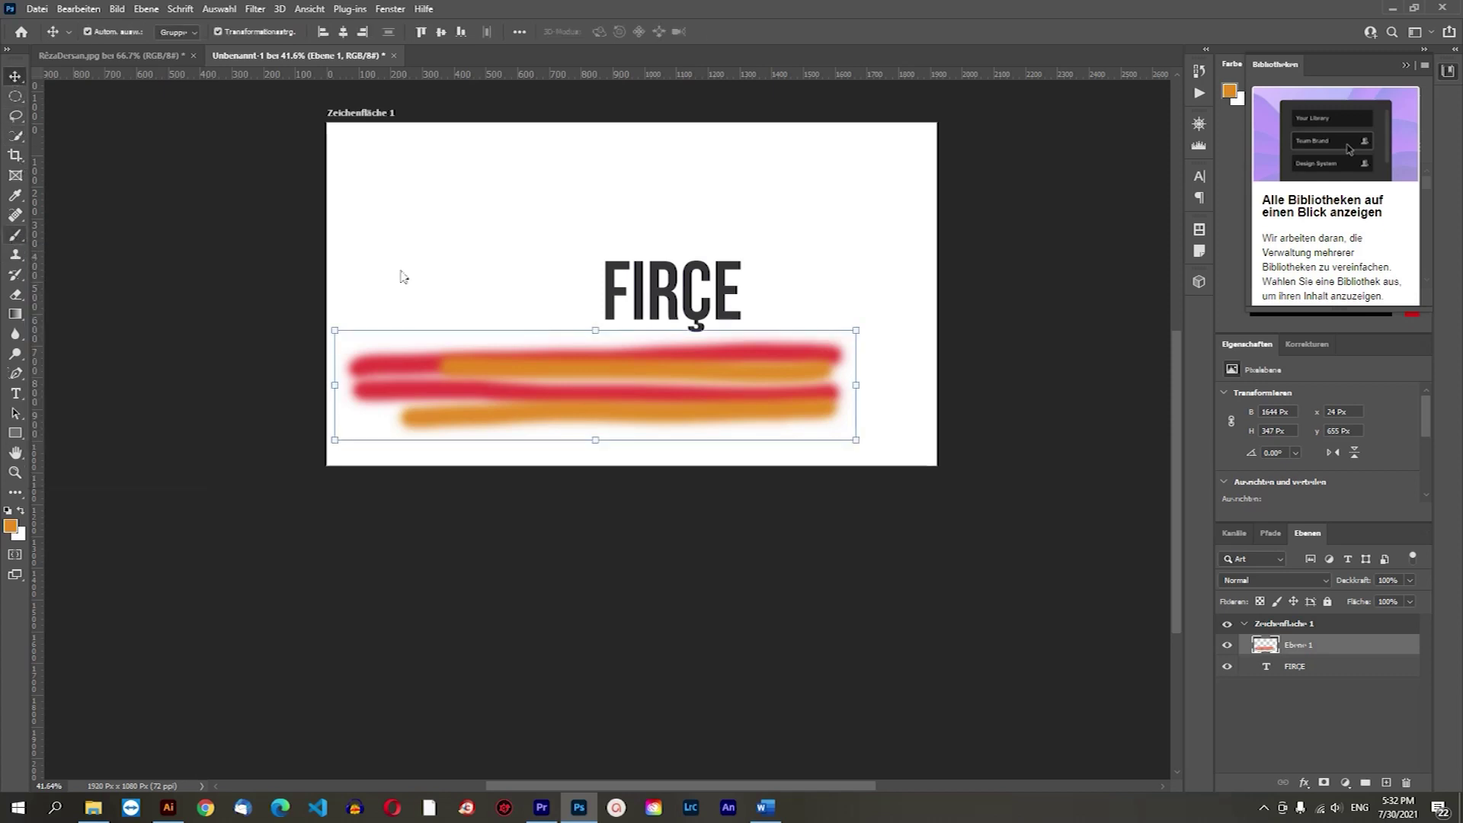
click(16, 236)
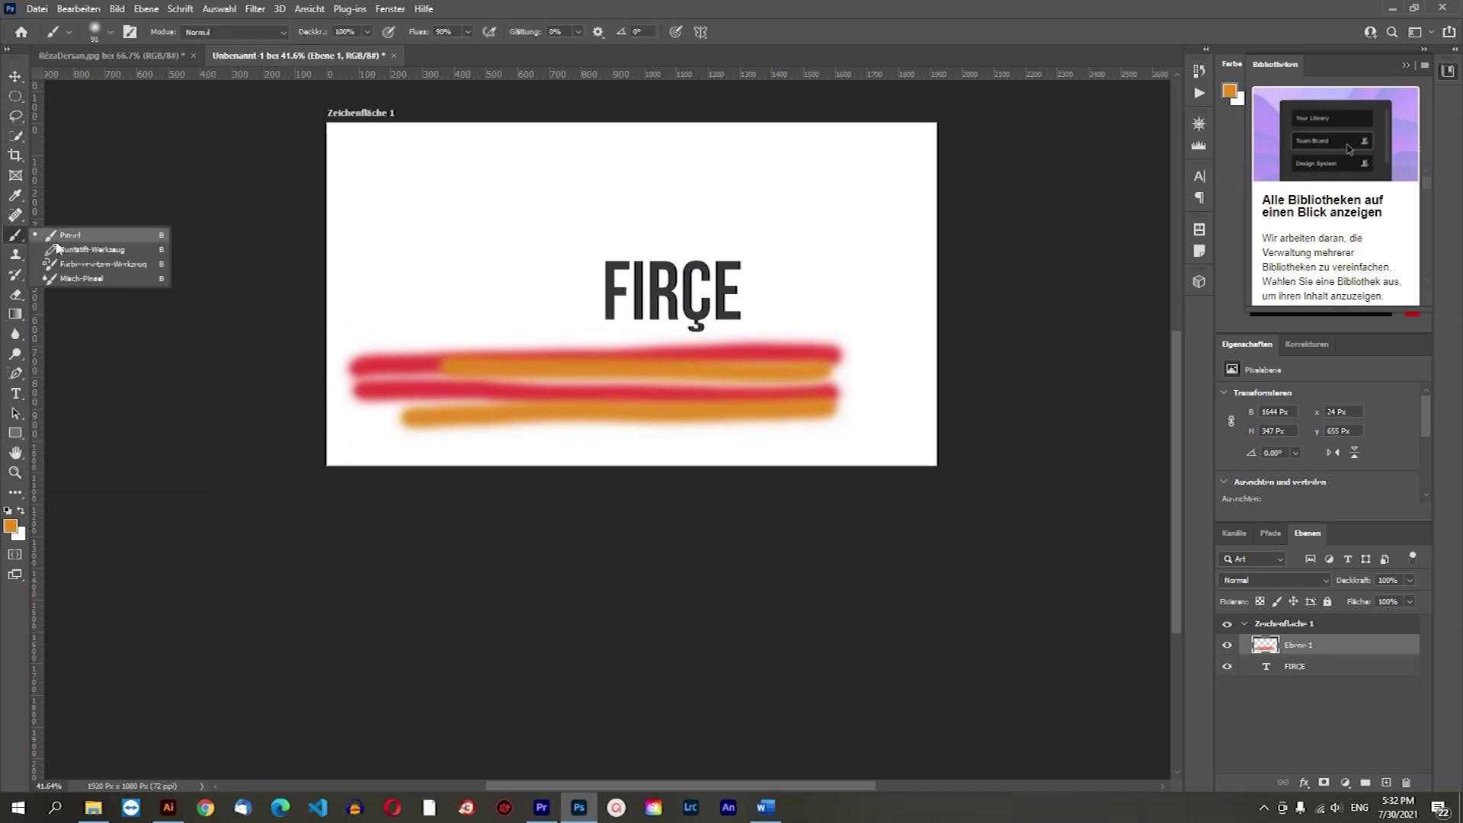
Switch to the Rund hart brush and paint a thick orange stroke above FIRÇE.
click(15, 242)
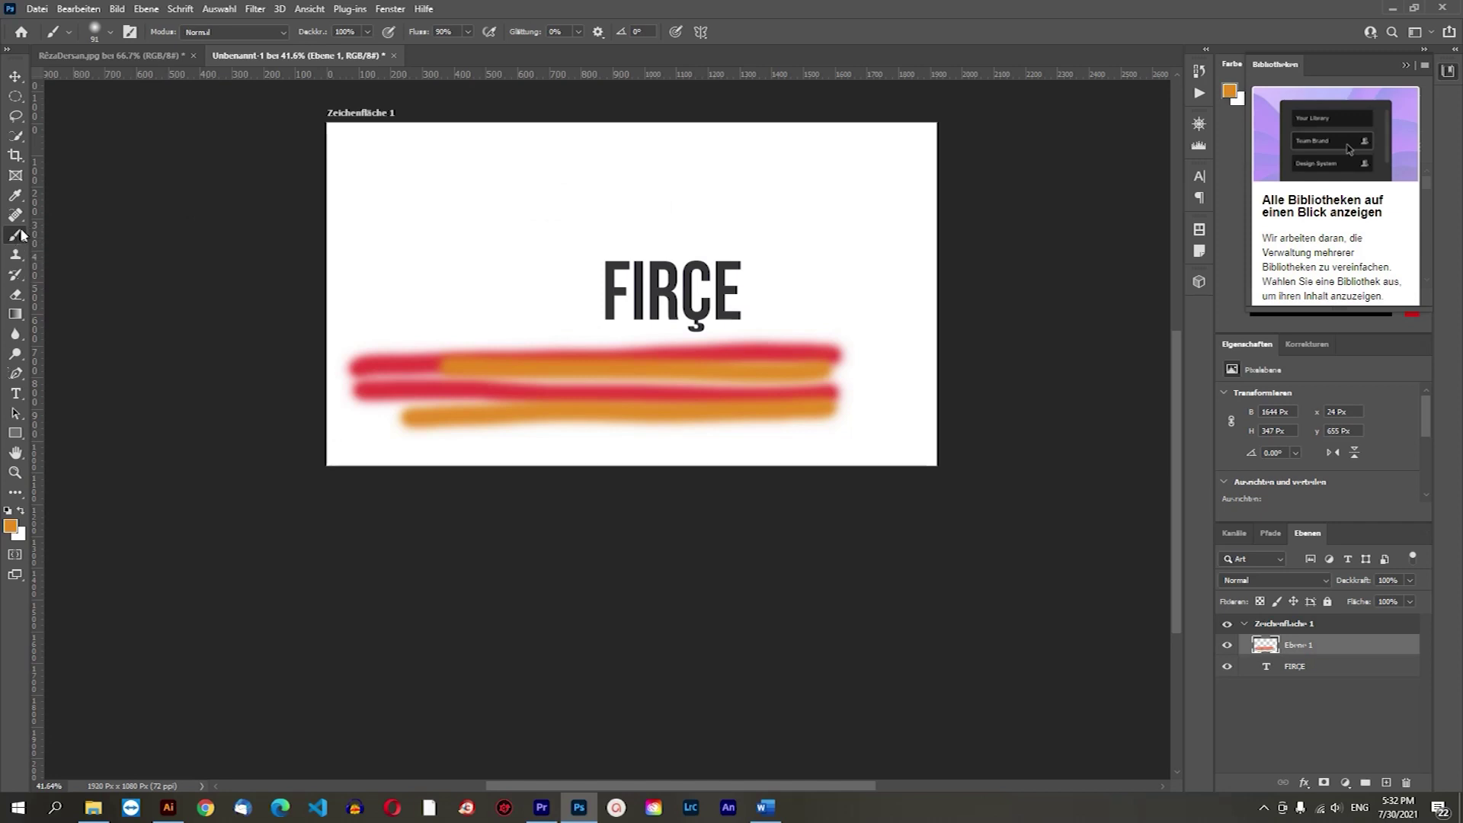
click(88, 30)
click(86, 276)
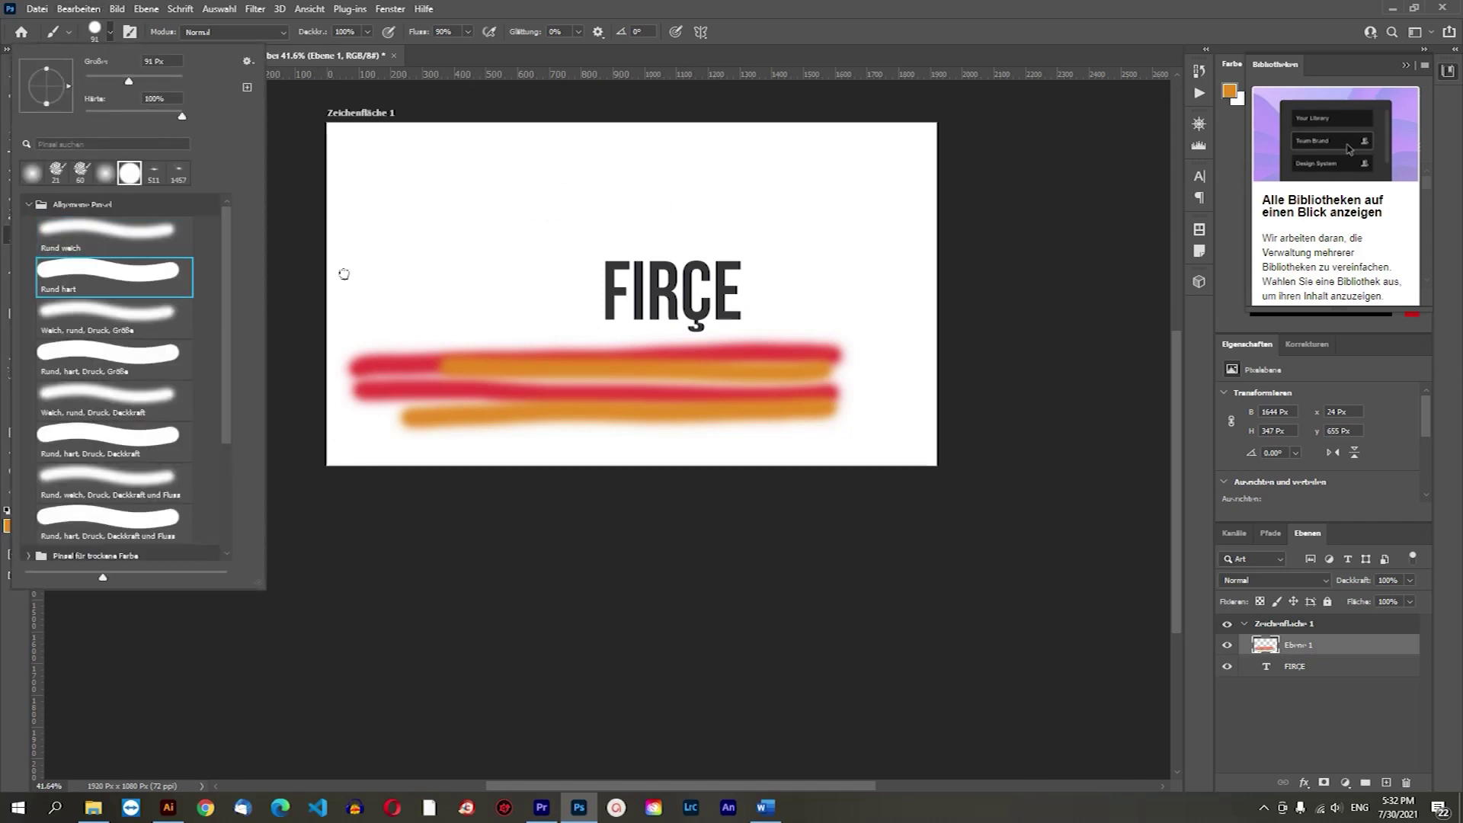
mouse_move(374, 293)
mouse_down()
mouse_move(588, 281)
mouse_move(766, 232)
mouse_up()
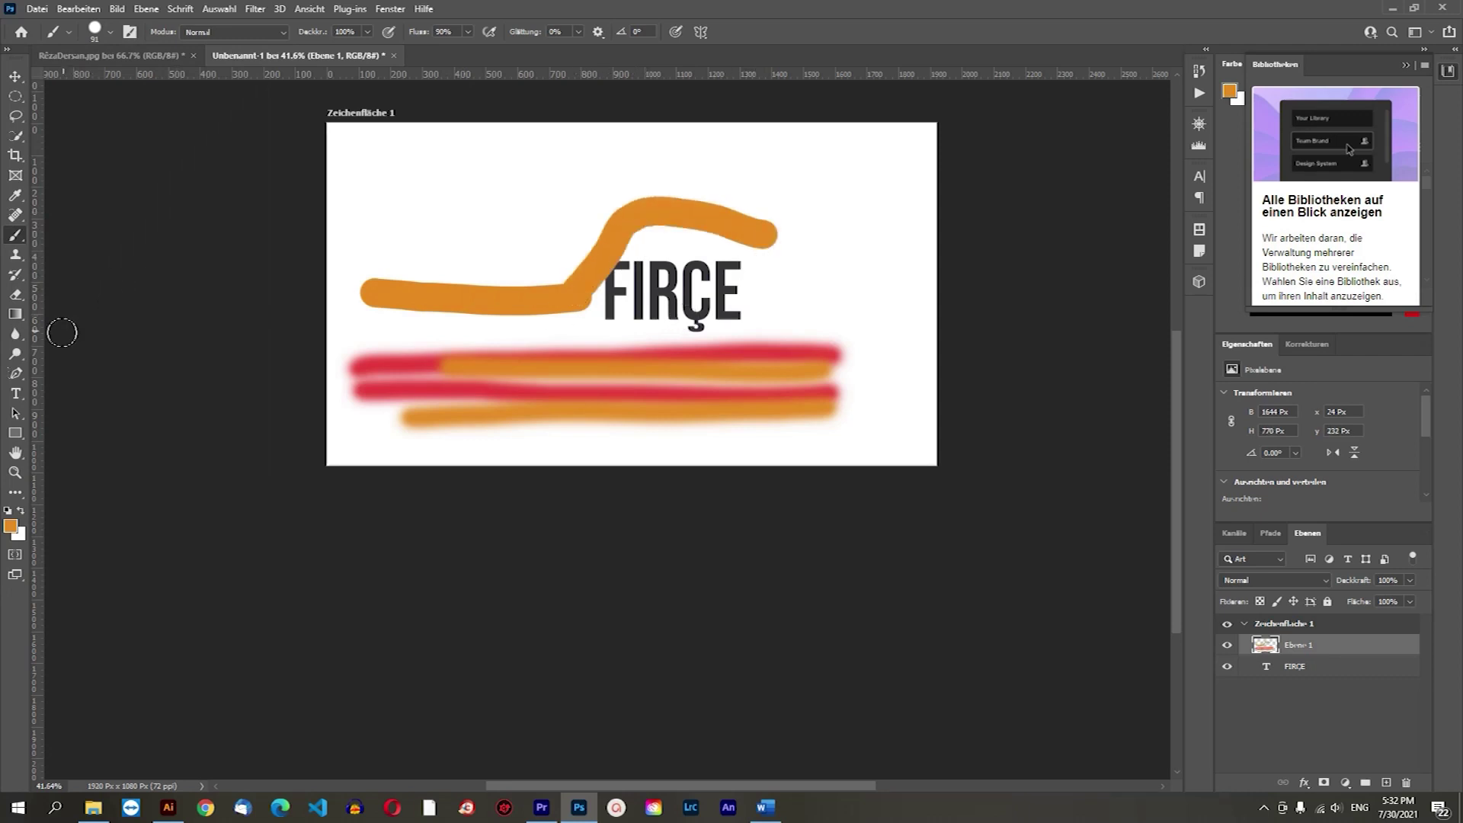
Lower brush Deckkraft to 47% and paint several translucent light-orange strokes across FIRÇE.
right_click(11, 243)
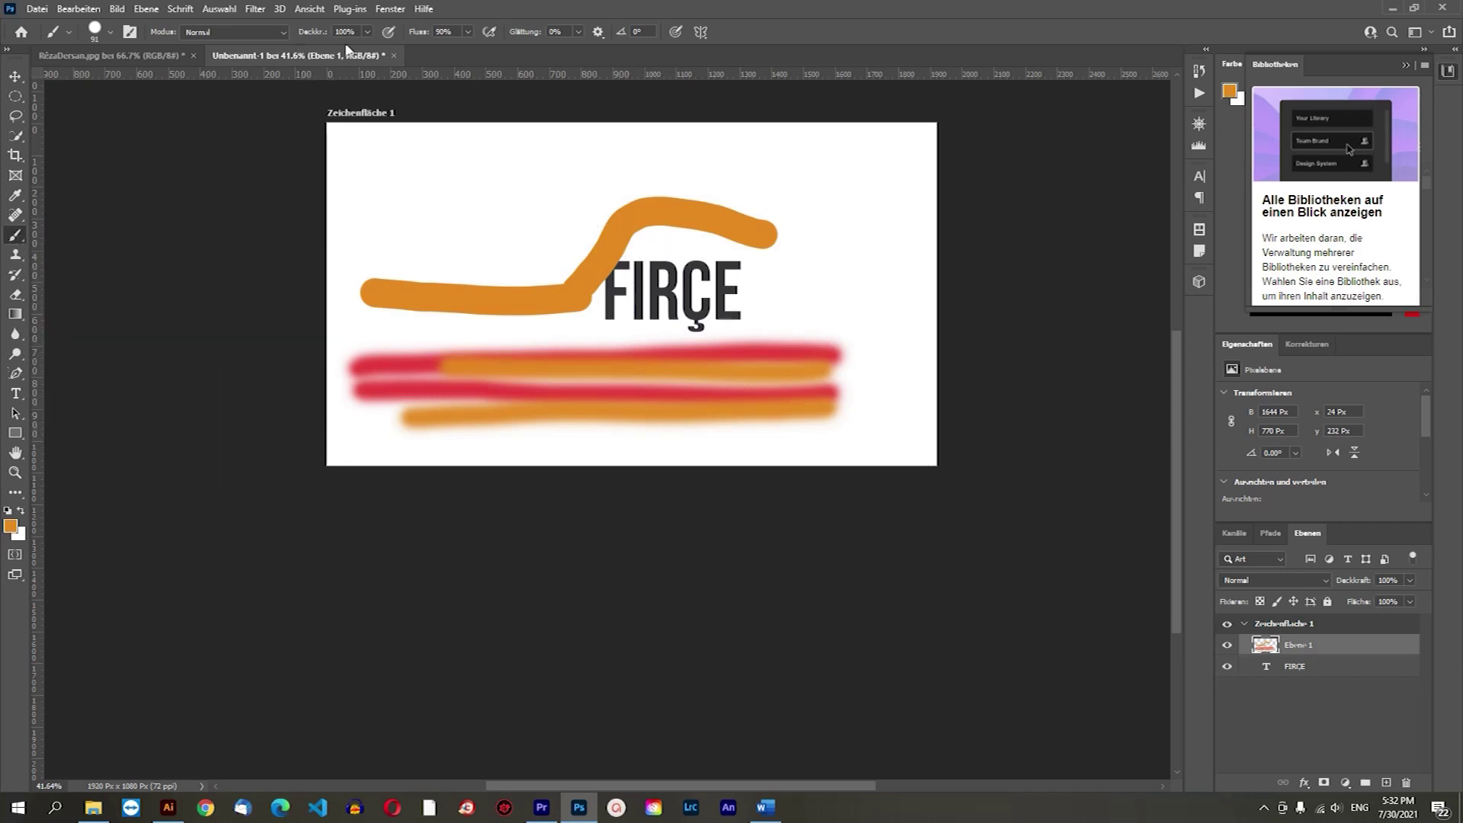
click(368, 32)
drag(365, 53, 331, 55)
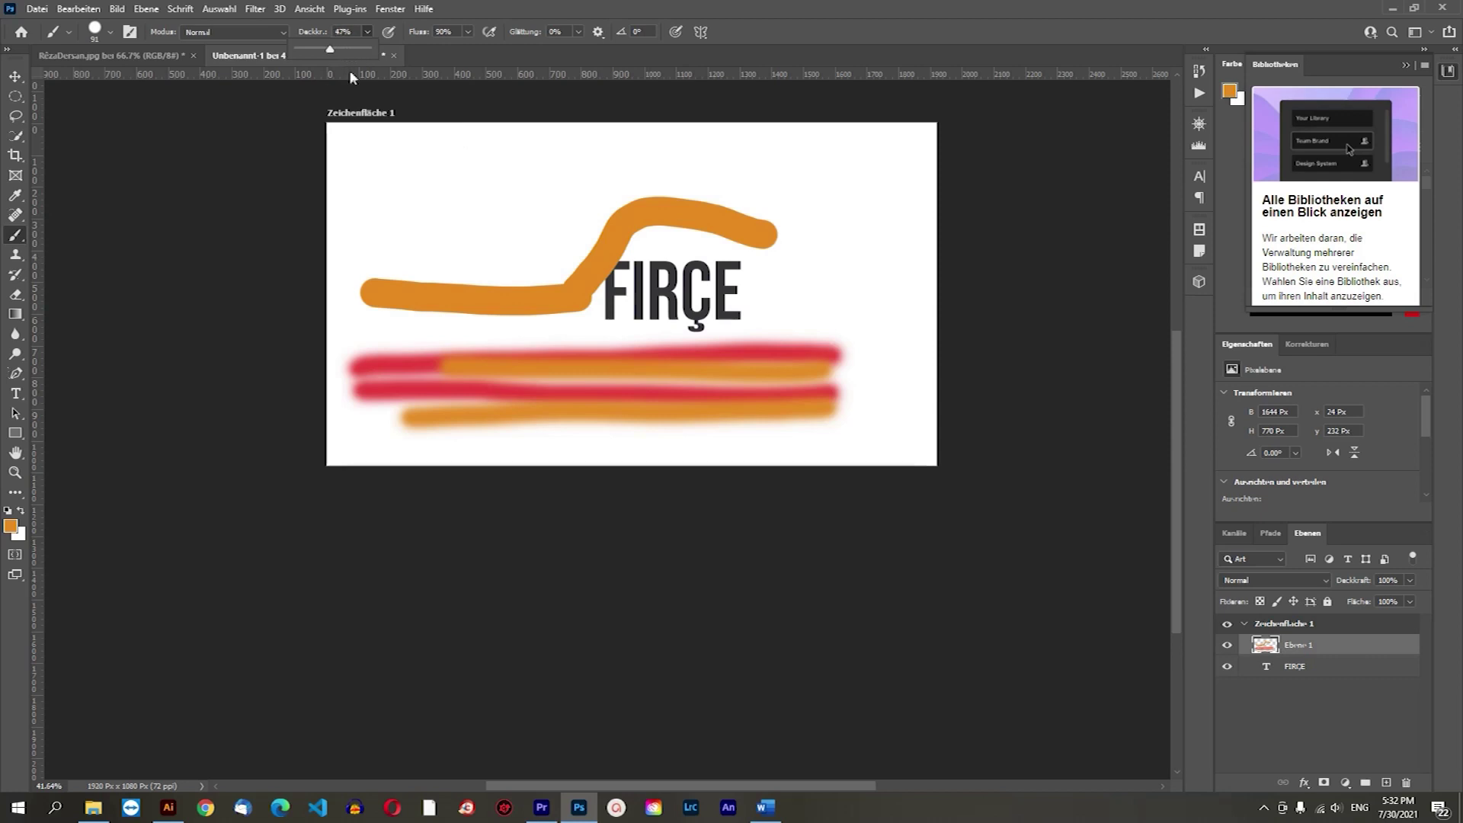
drag(383, 227, 560, 227)
drag(392, 293, 801, 276)
drag(612, 307, 831, 278)
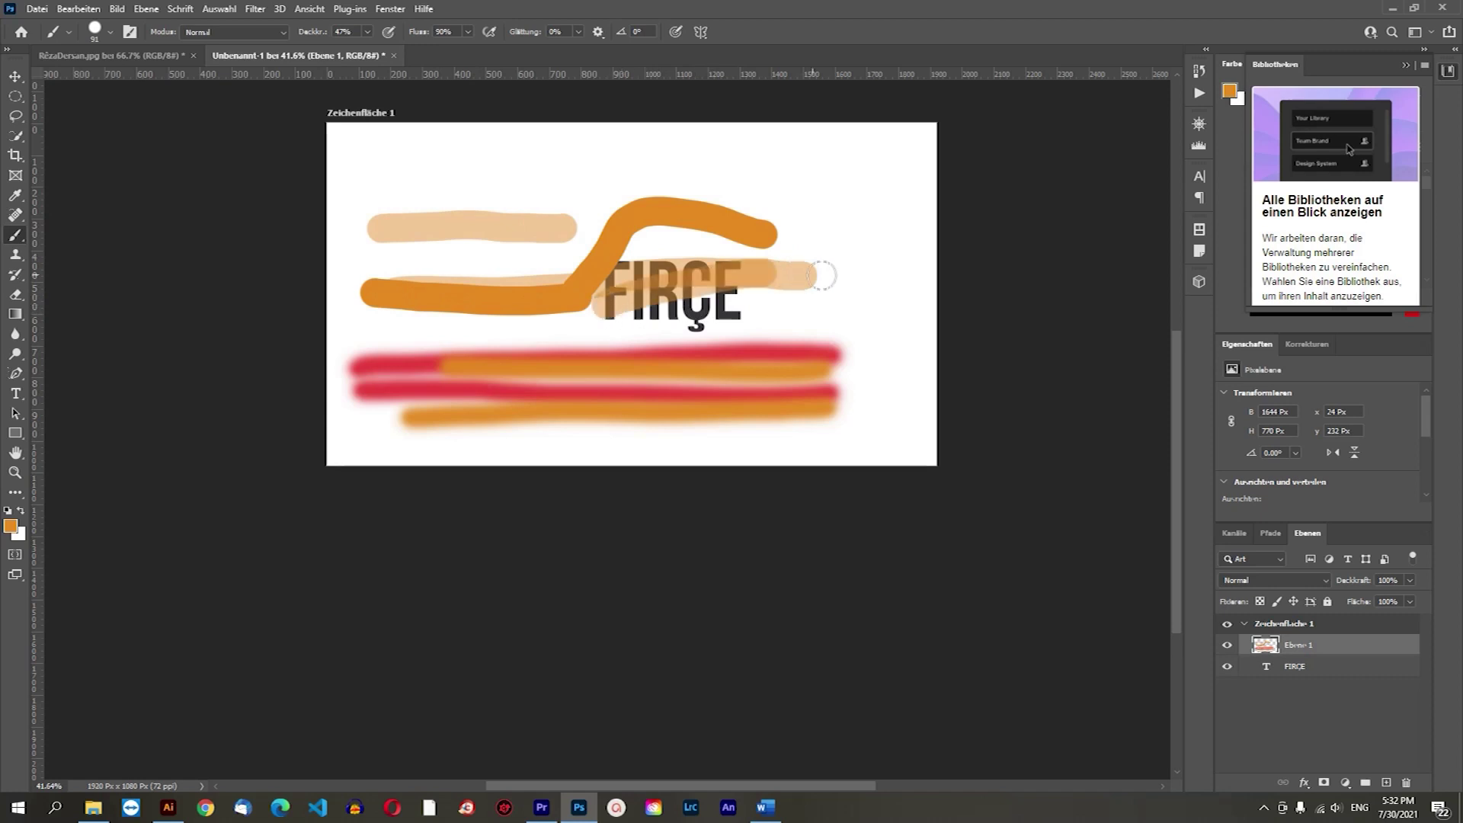
drag(632, 328, 805, 287)
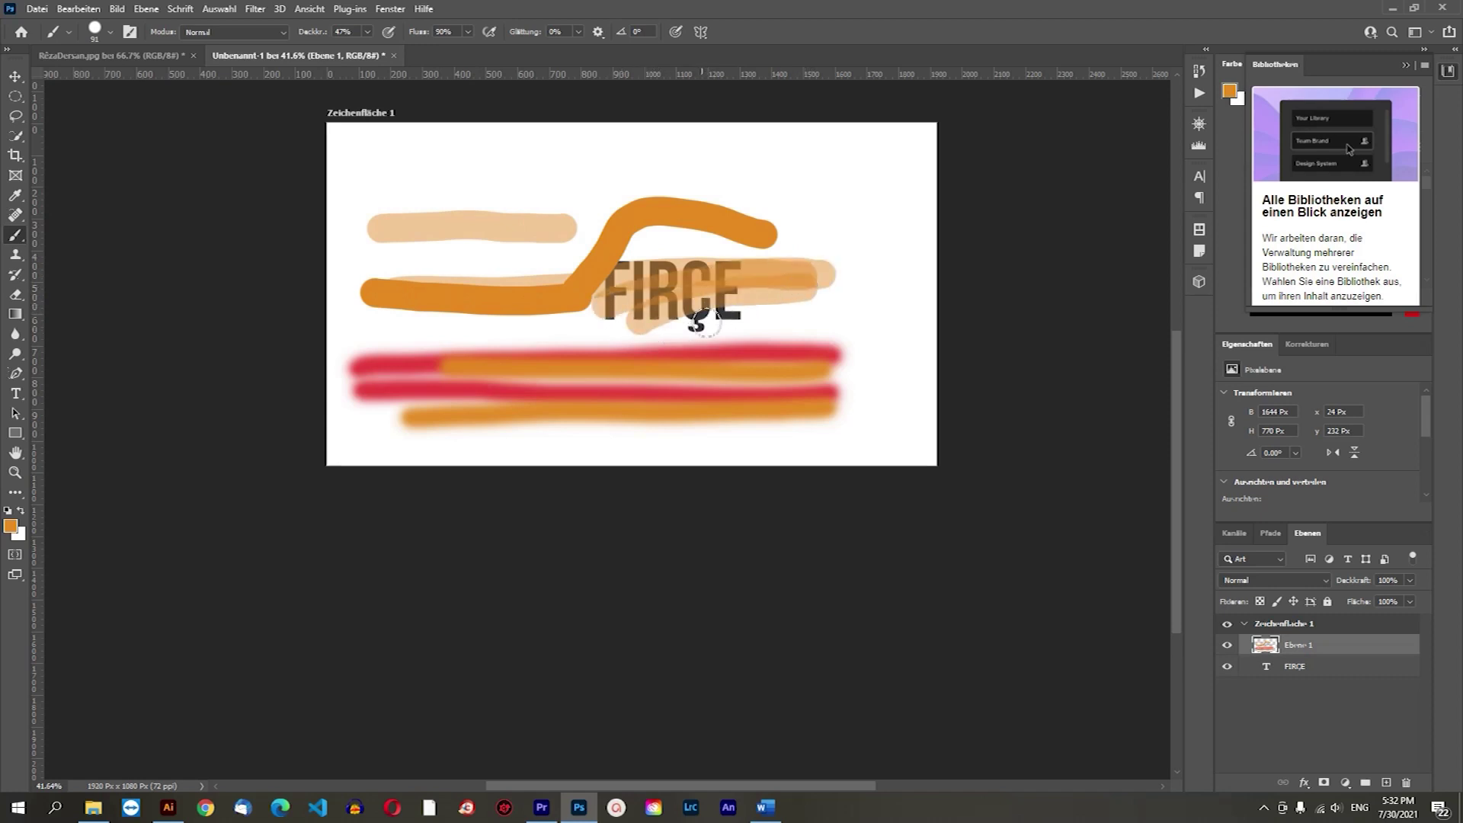
drag(698, 312, 807, 301)
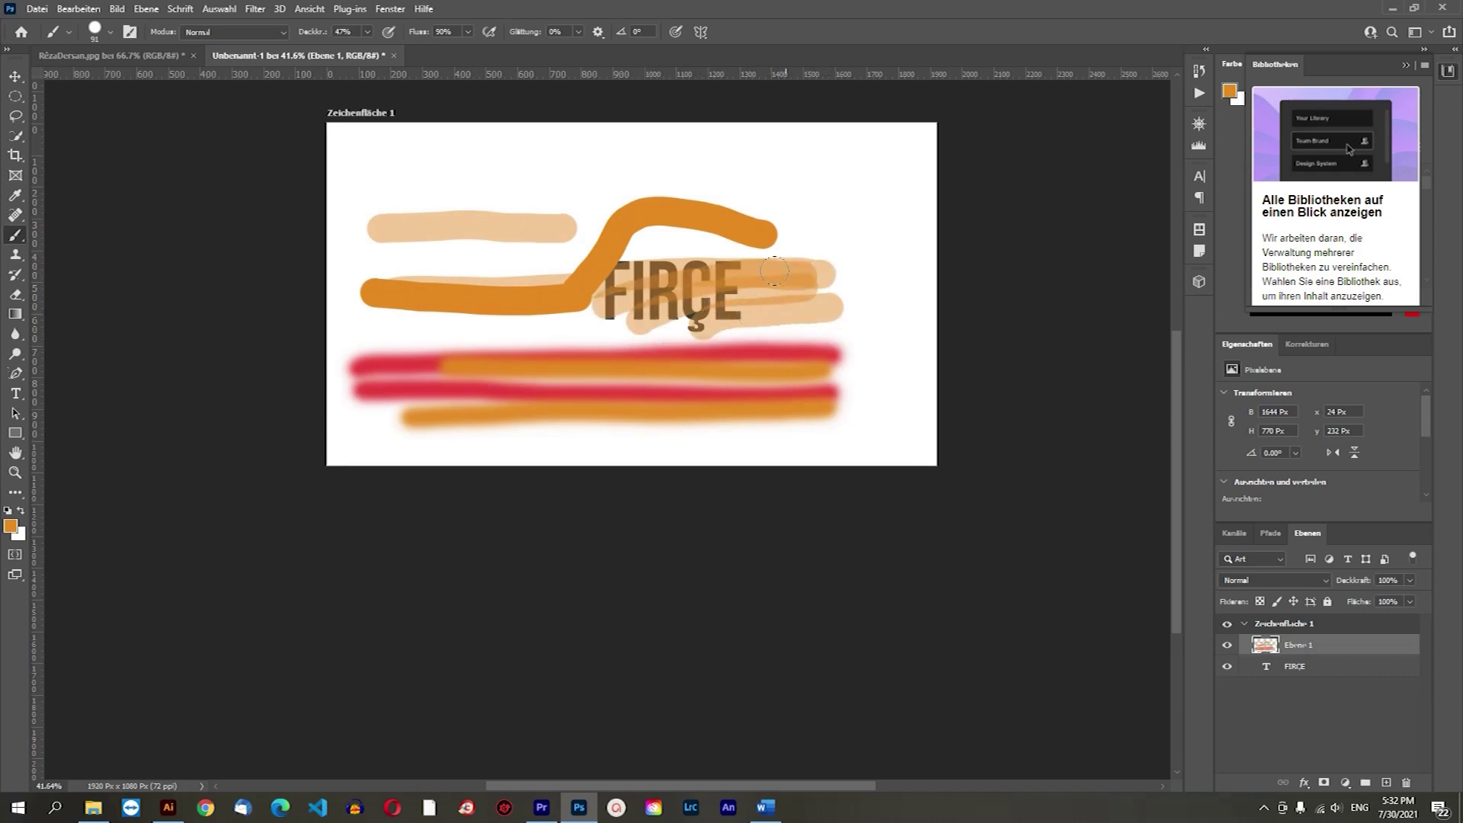
drag(602, 229, 848, 232)
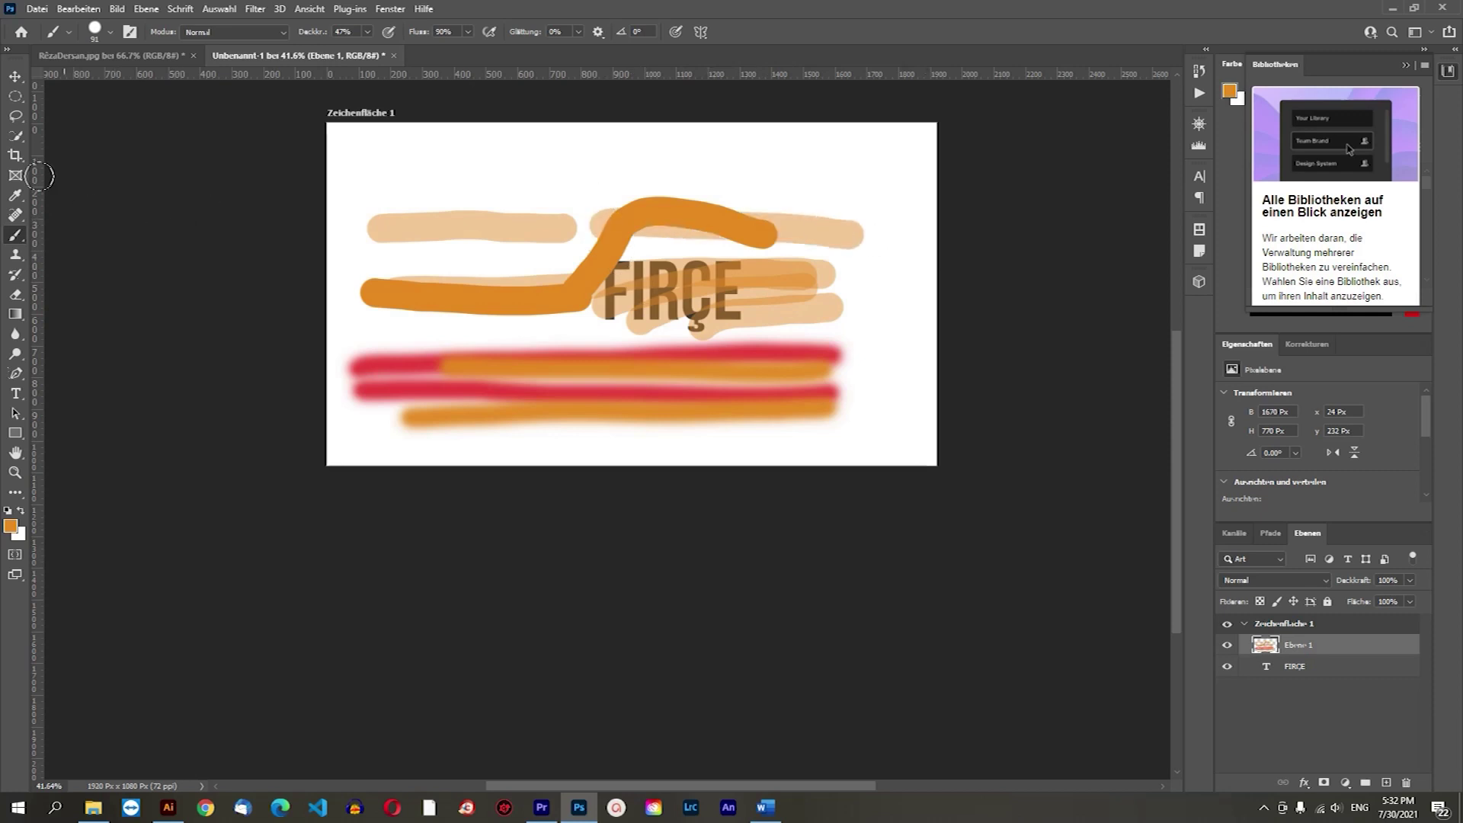
click(17, 77)
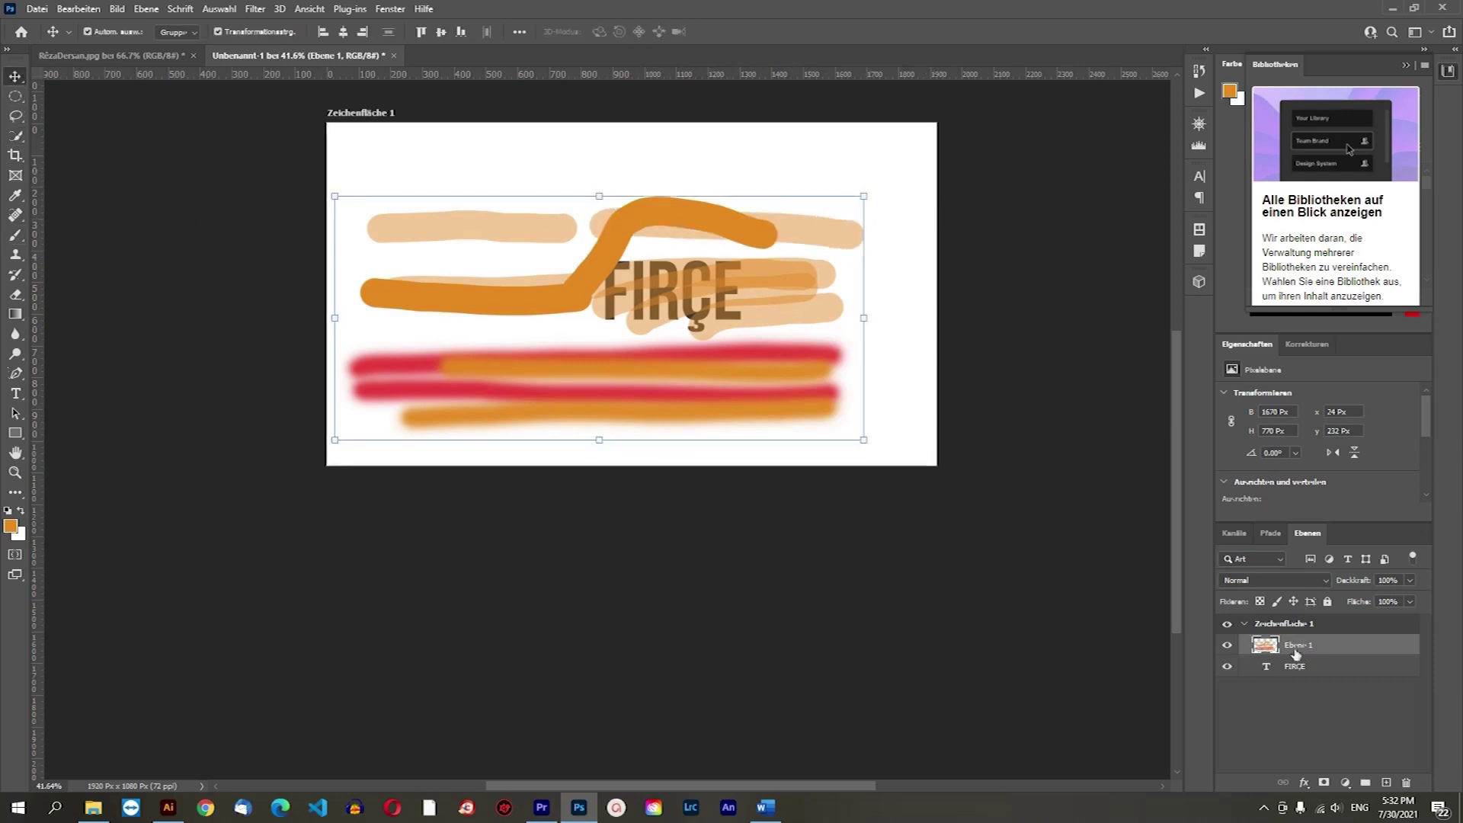
Delete Ebene 1 via the Layers panel trash and select artboard Zeichenfläche 1.
drag(1295, 654, 1406, 782)
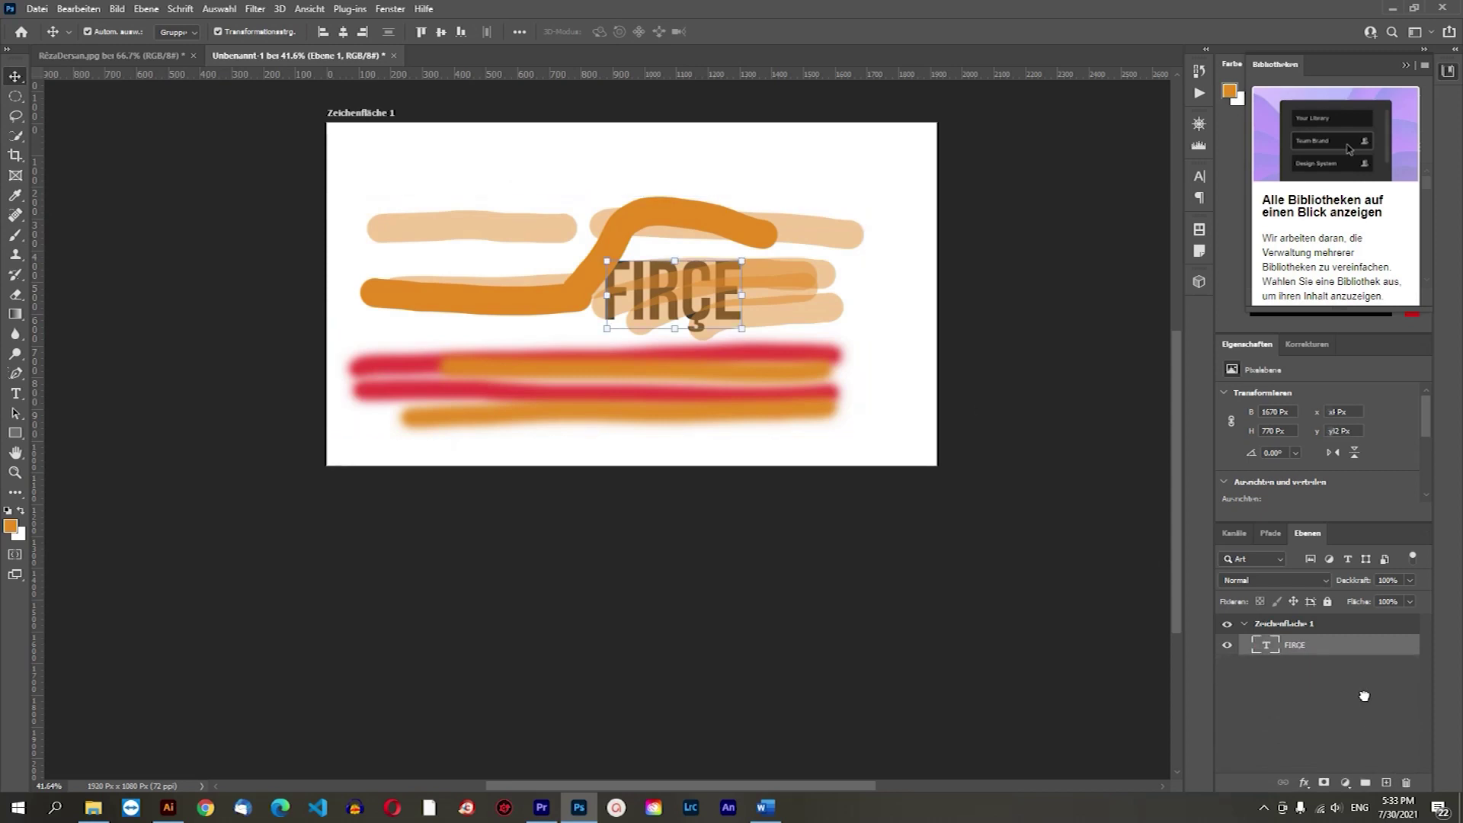
click(898, 290)
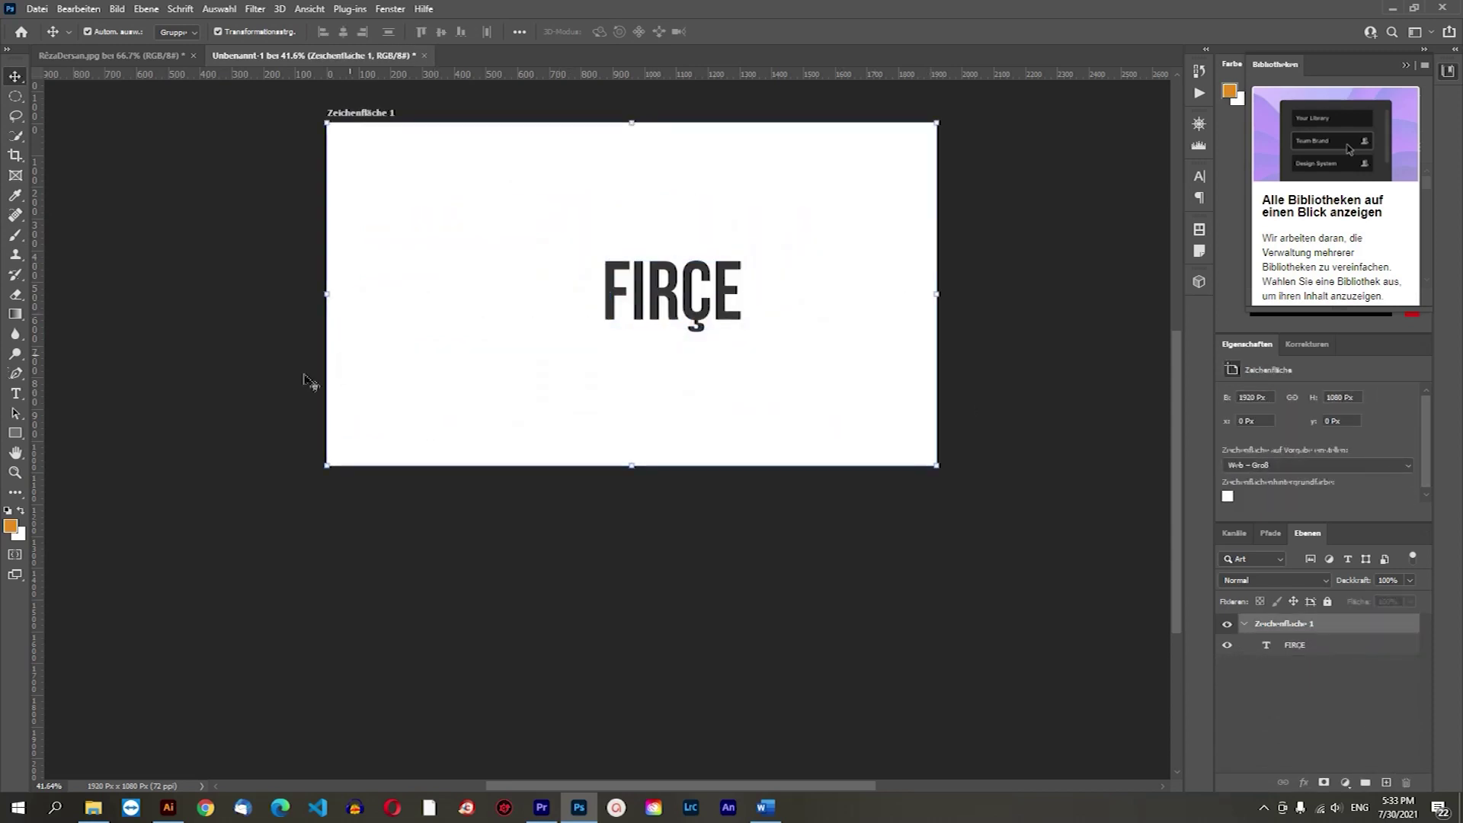
click(91, 809)
click(92, 809)
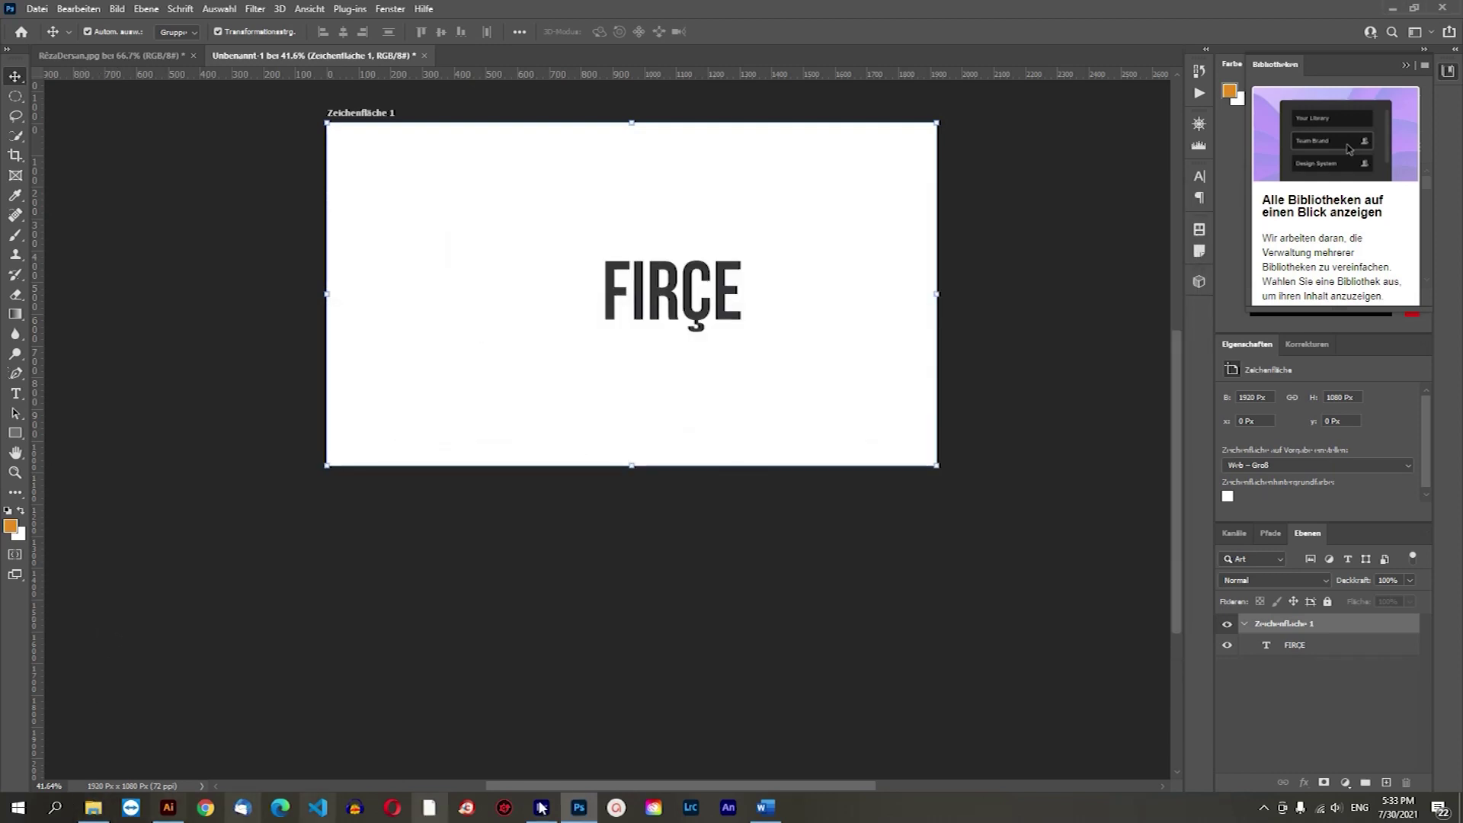
Open Envato Elements' Fotos section in a new Chrome tab, then return to Photoshop.
click(206, 808)
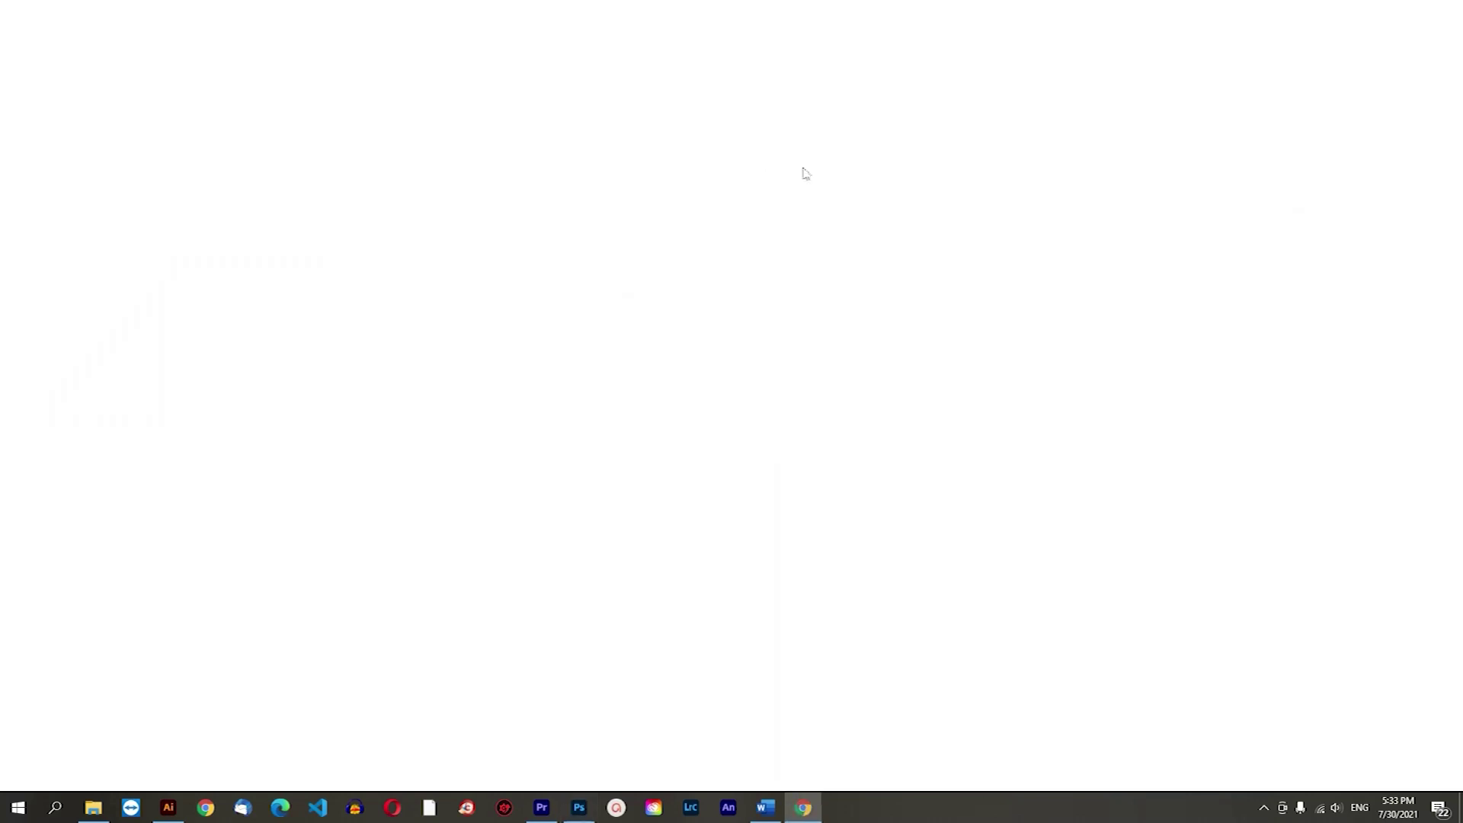
click(419, 39)
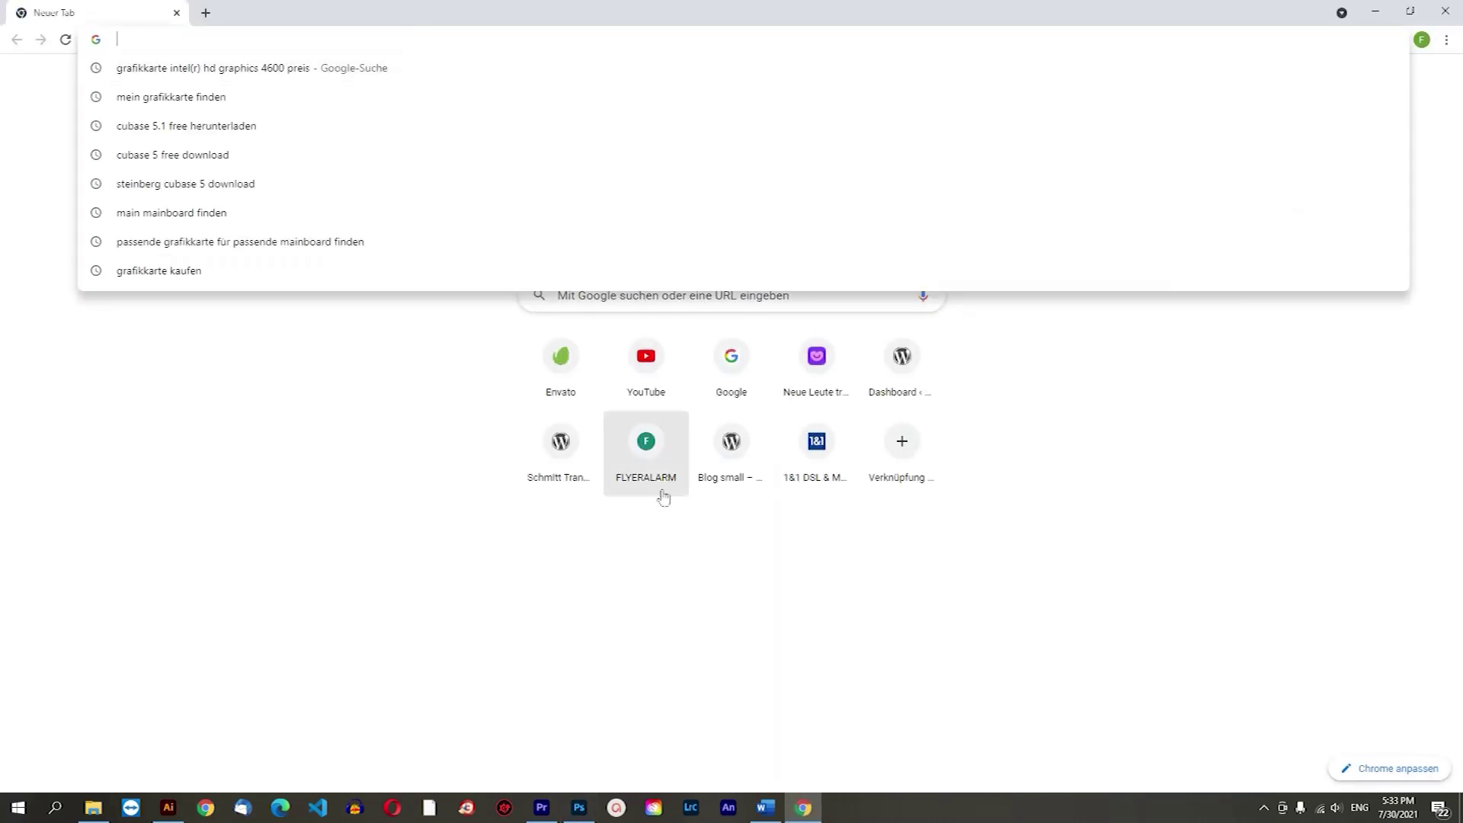
click(579, 387)
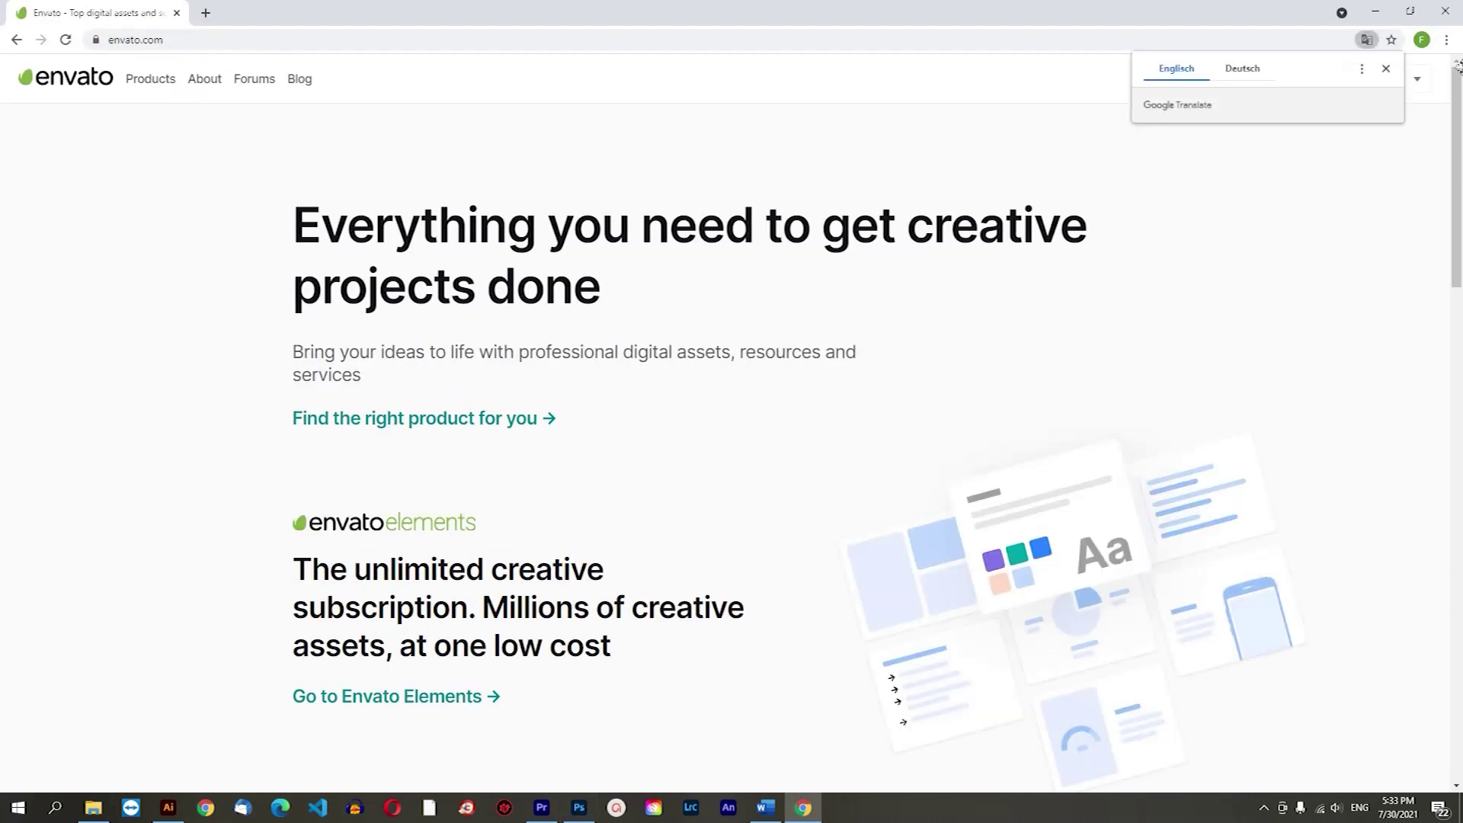
click(1386, 68)
mouse_move(1370, 79)
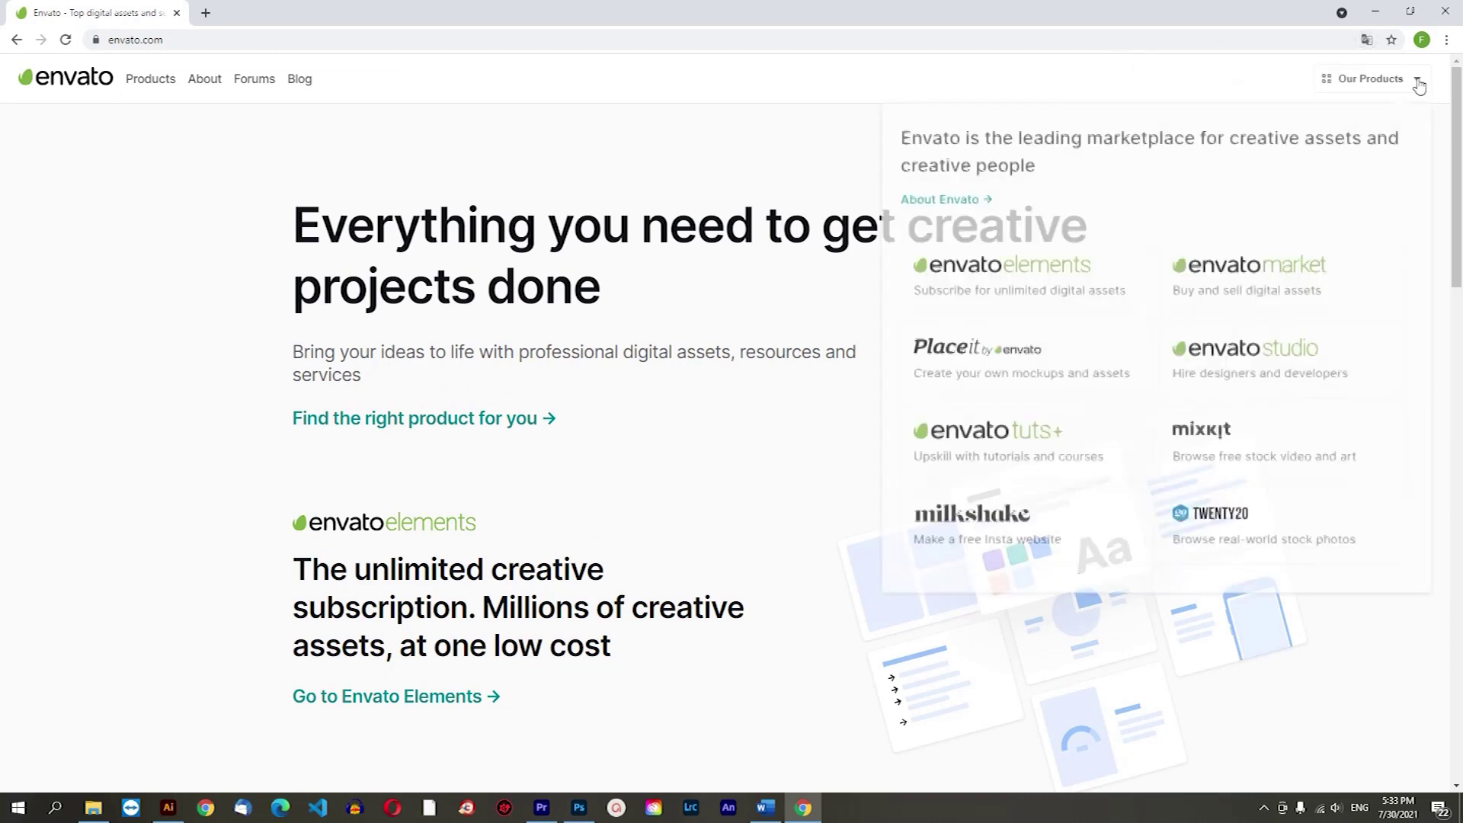
click(943, 283)
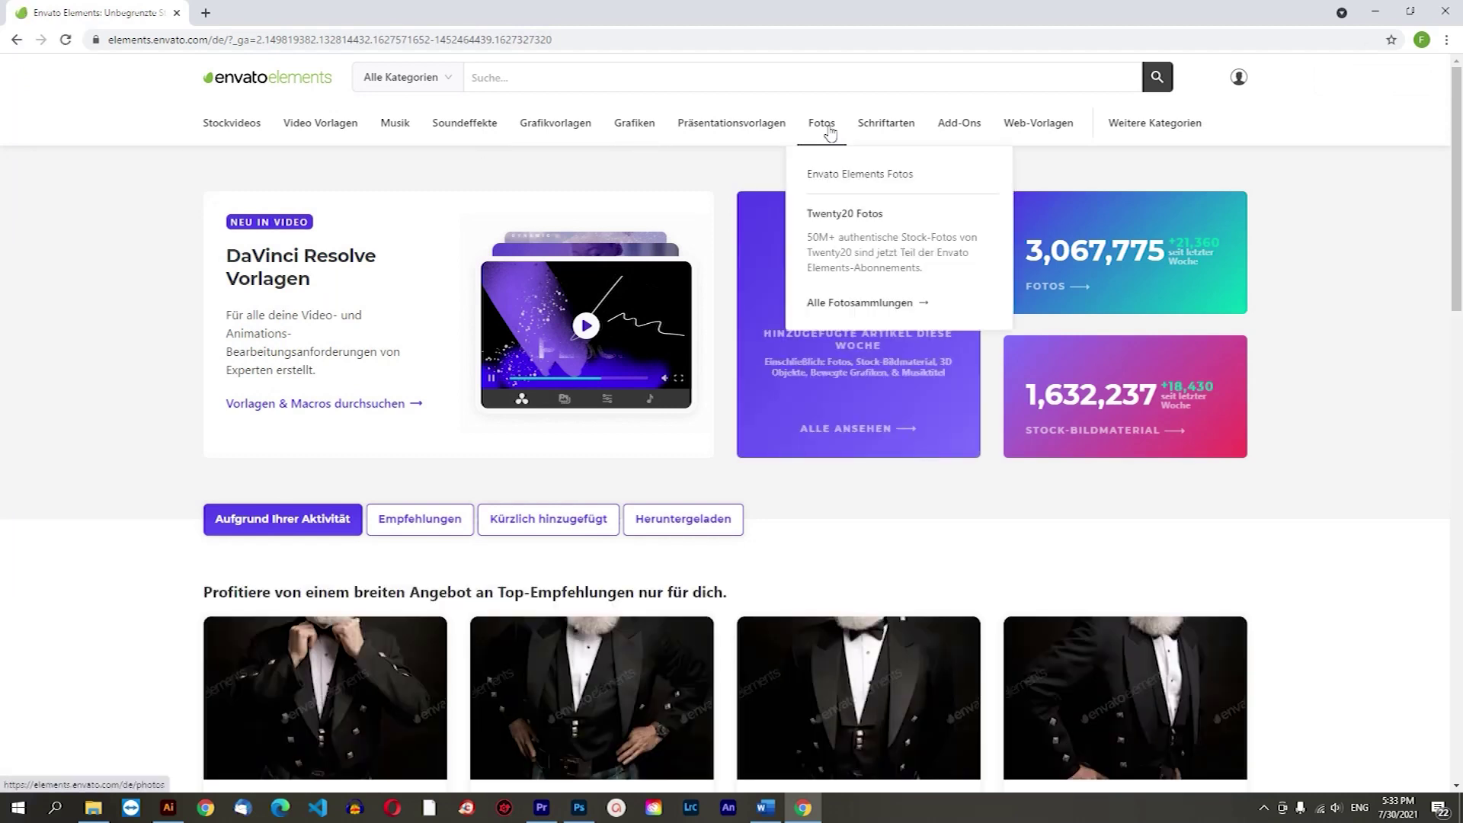
click(828, 128)
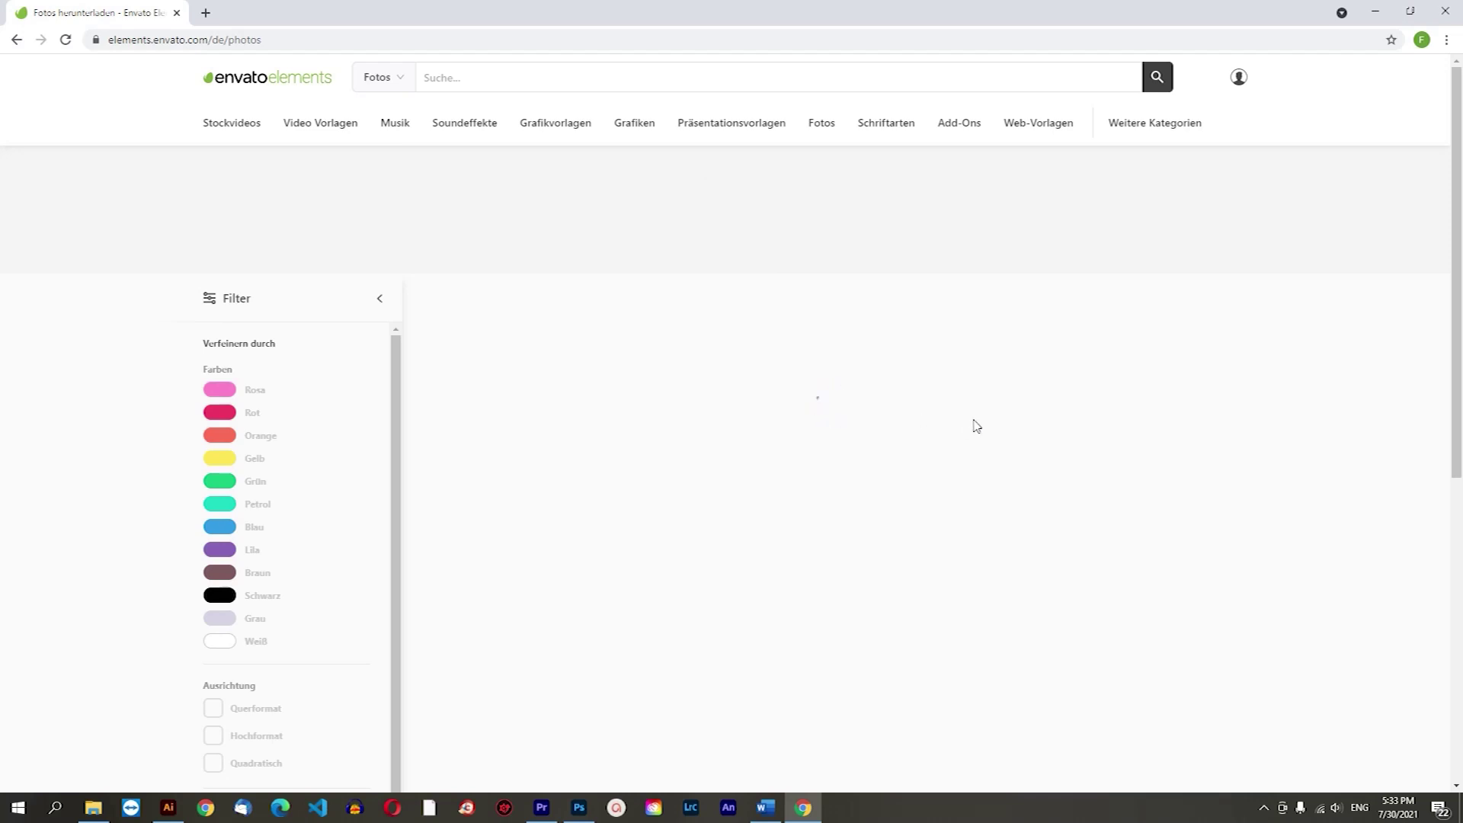
scroll(974, 426, down, 5)
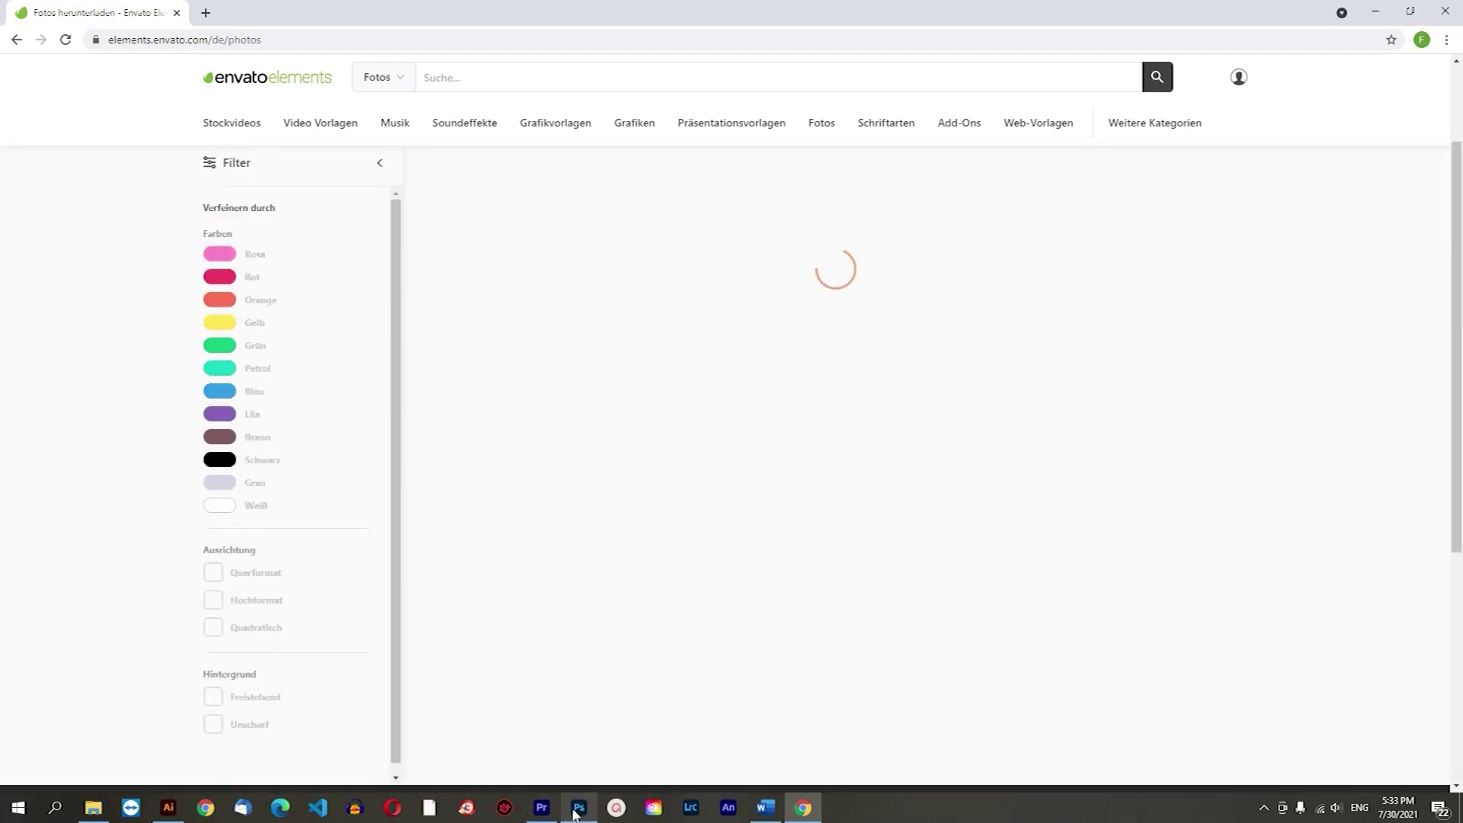
click(580, 808)
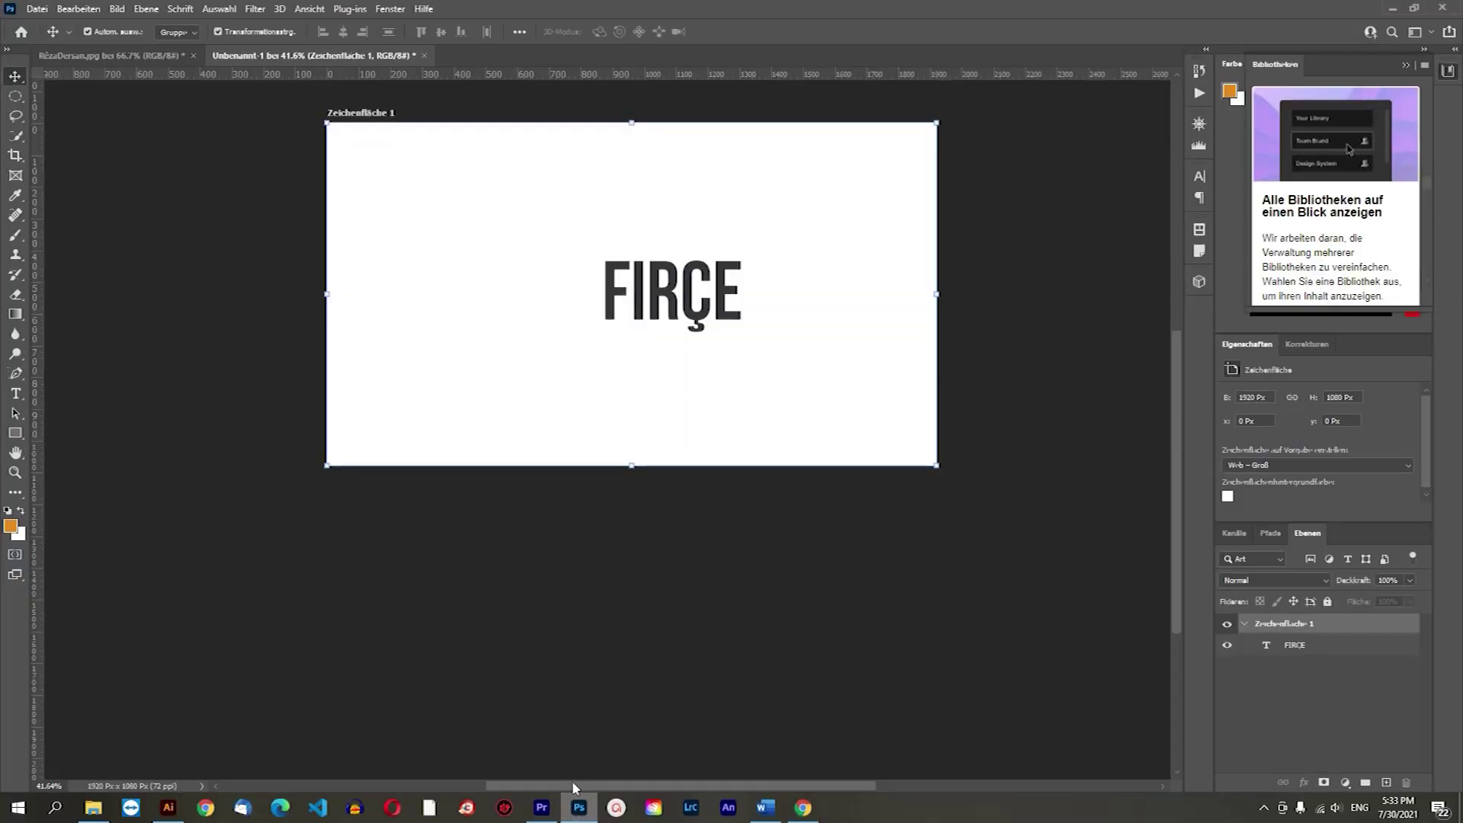
Draw an elliptical frame left of FIRÇE, remove it, and switch back to Chrome.
click(16, 175)
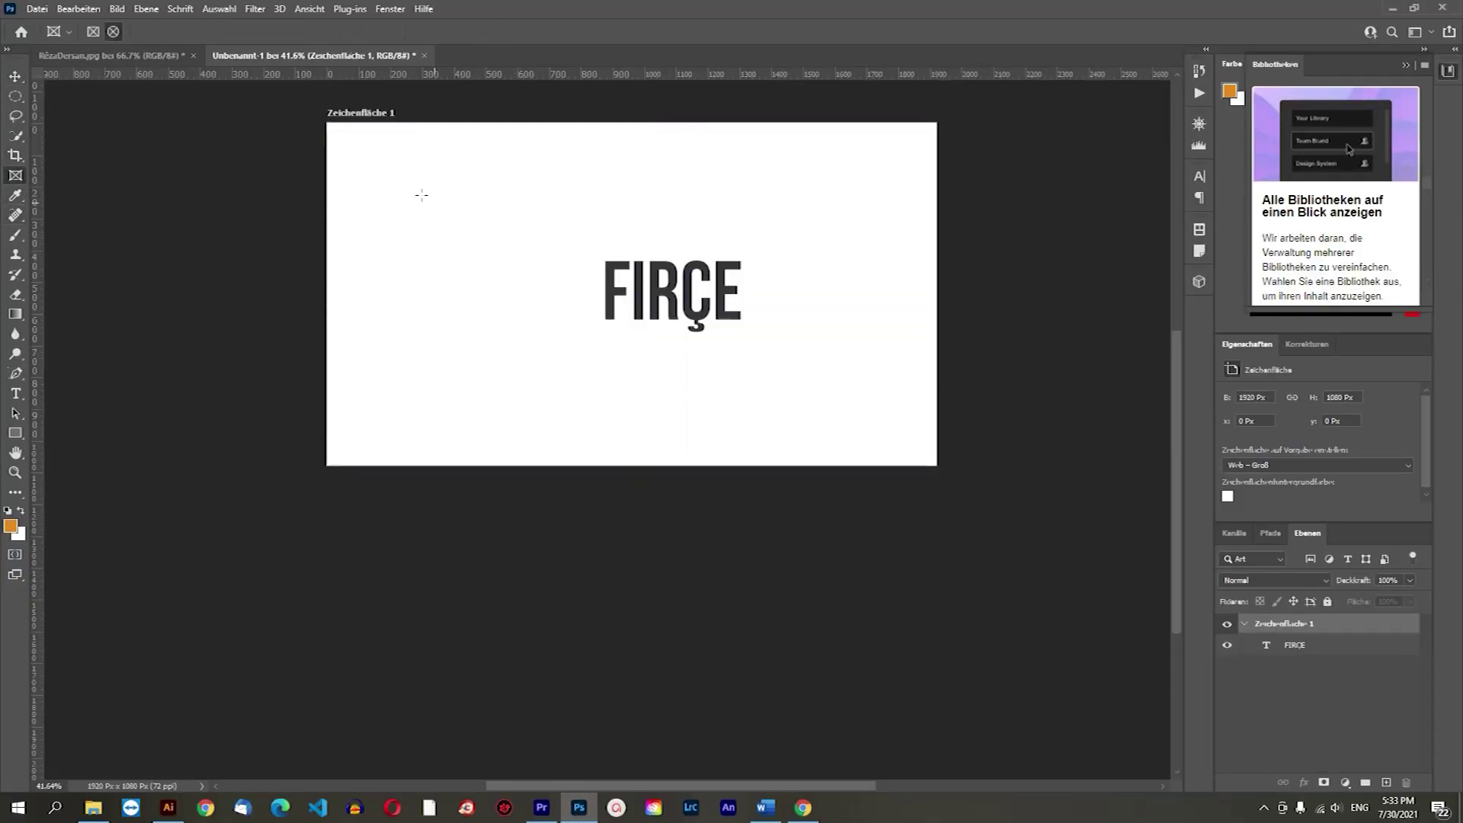
drag(414, 192, 542, 340)
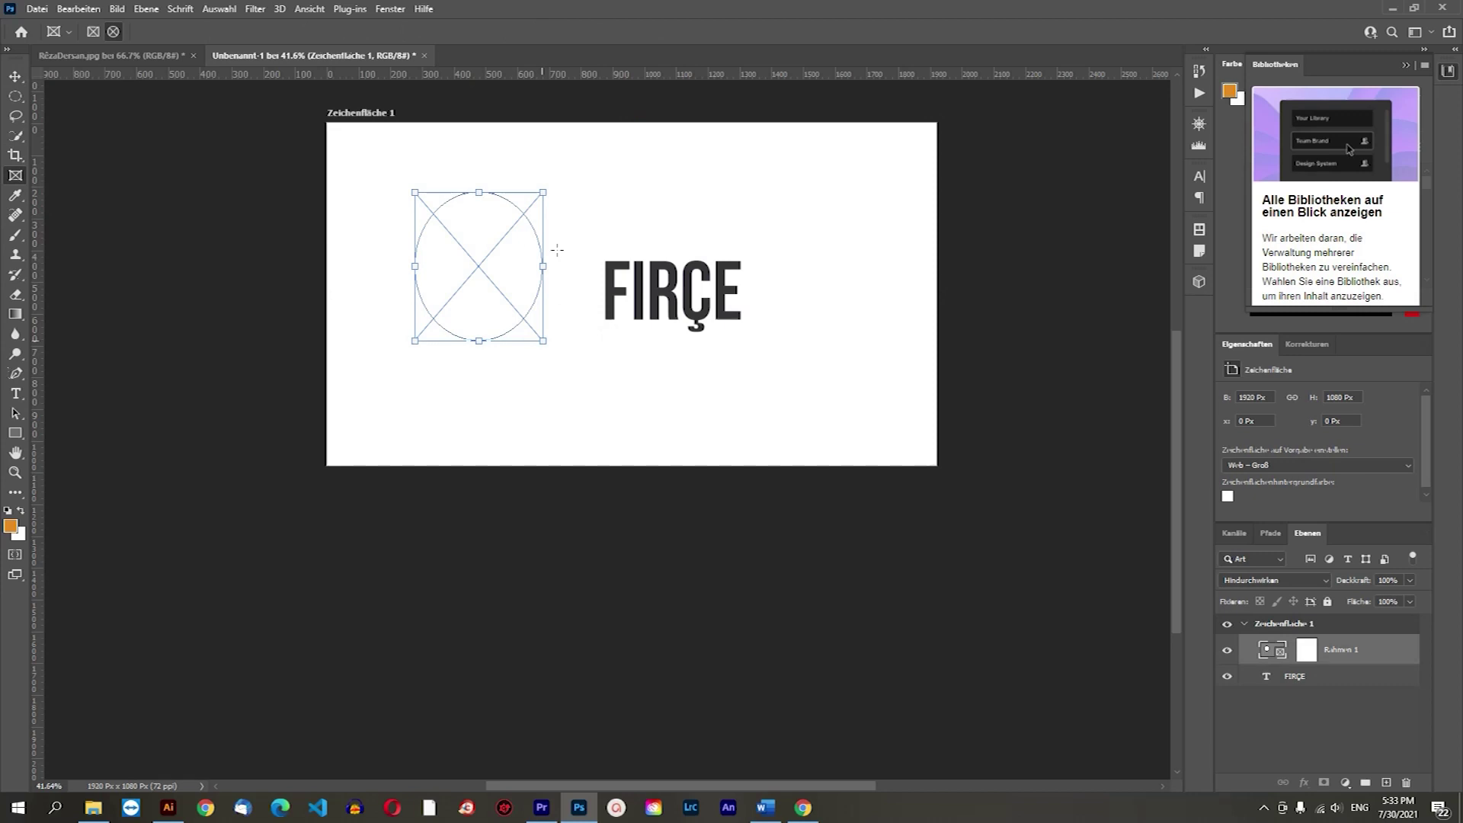
click(15, 77)
key(Delete)
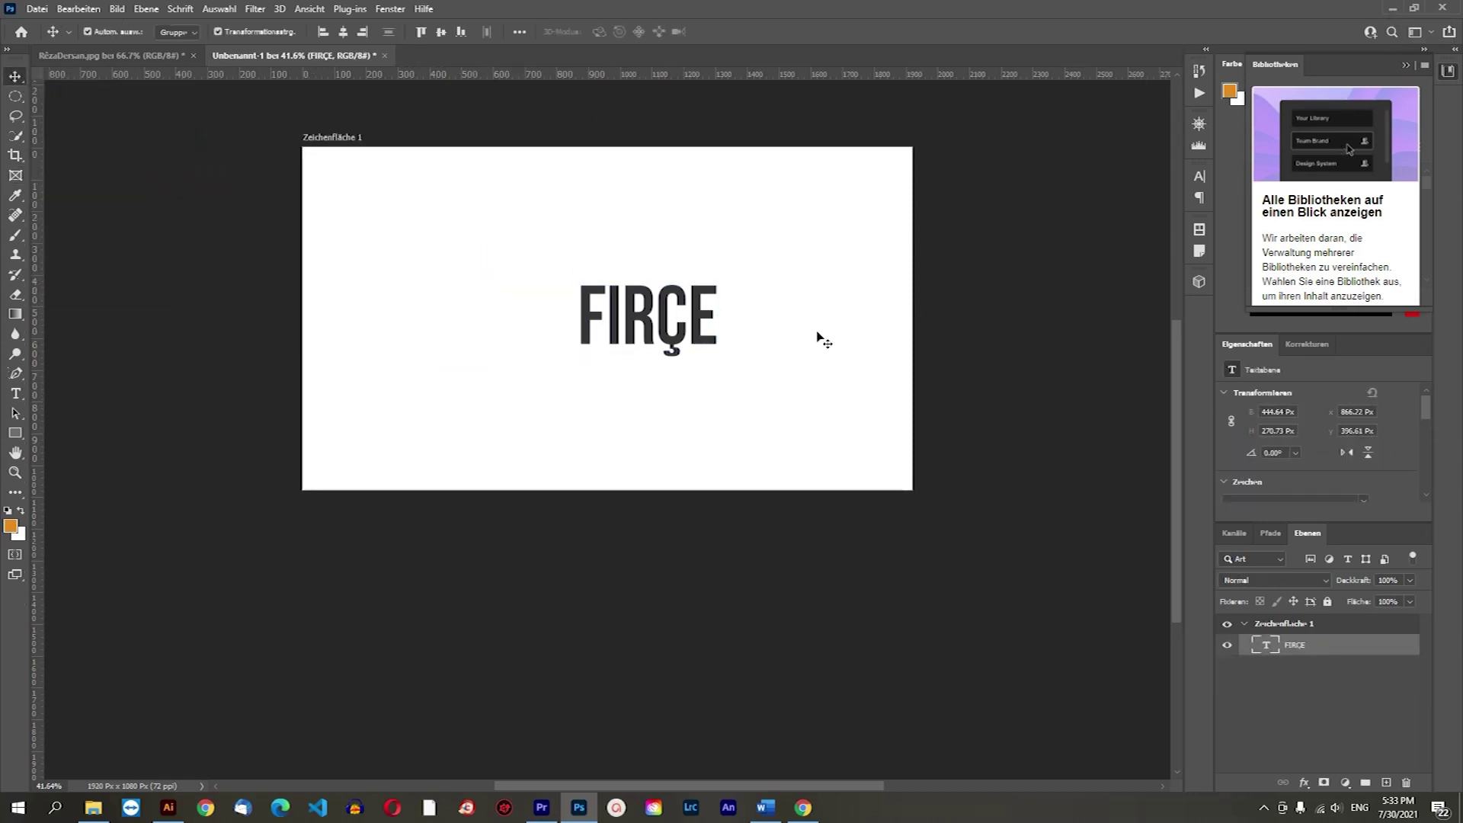
key(alt+Tab)
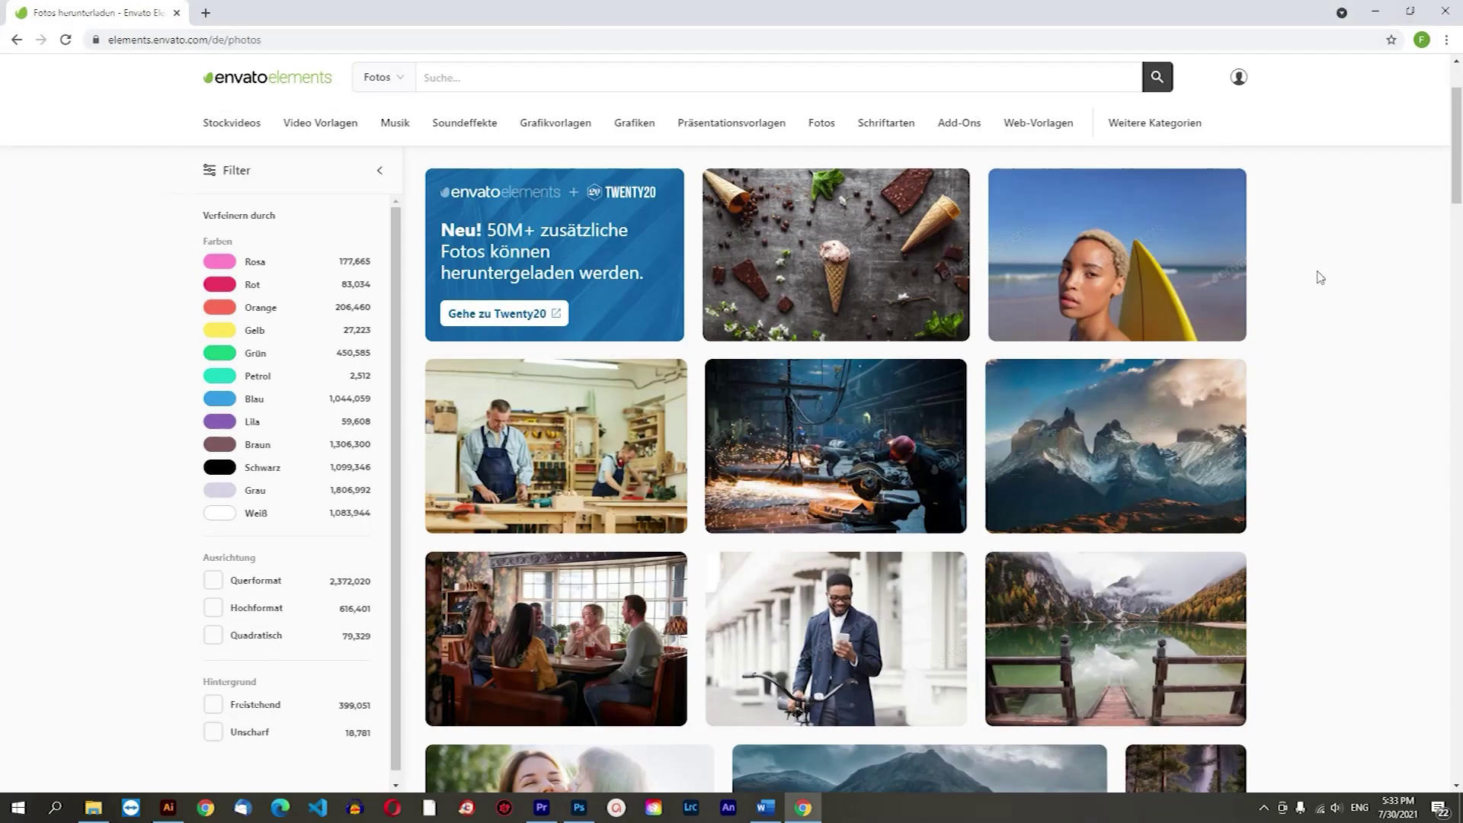
Scroll the photo grid and start downloading the Amar Sagar Lake pavilion photo.
scroll(1319, 528, down, 5)
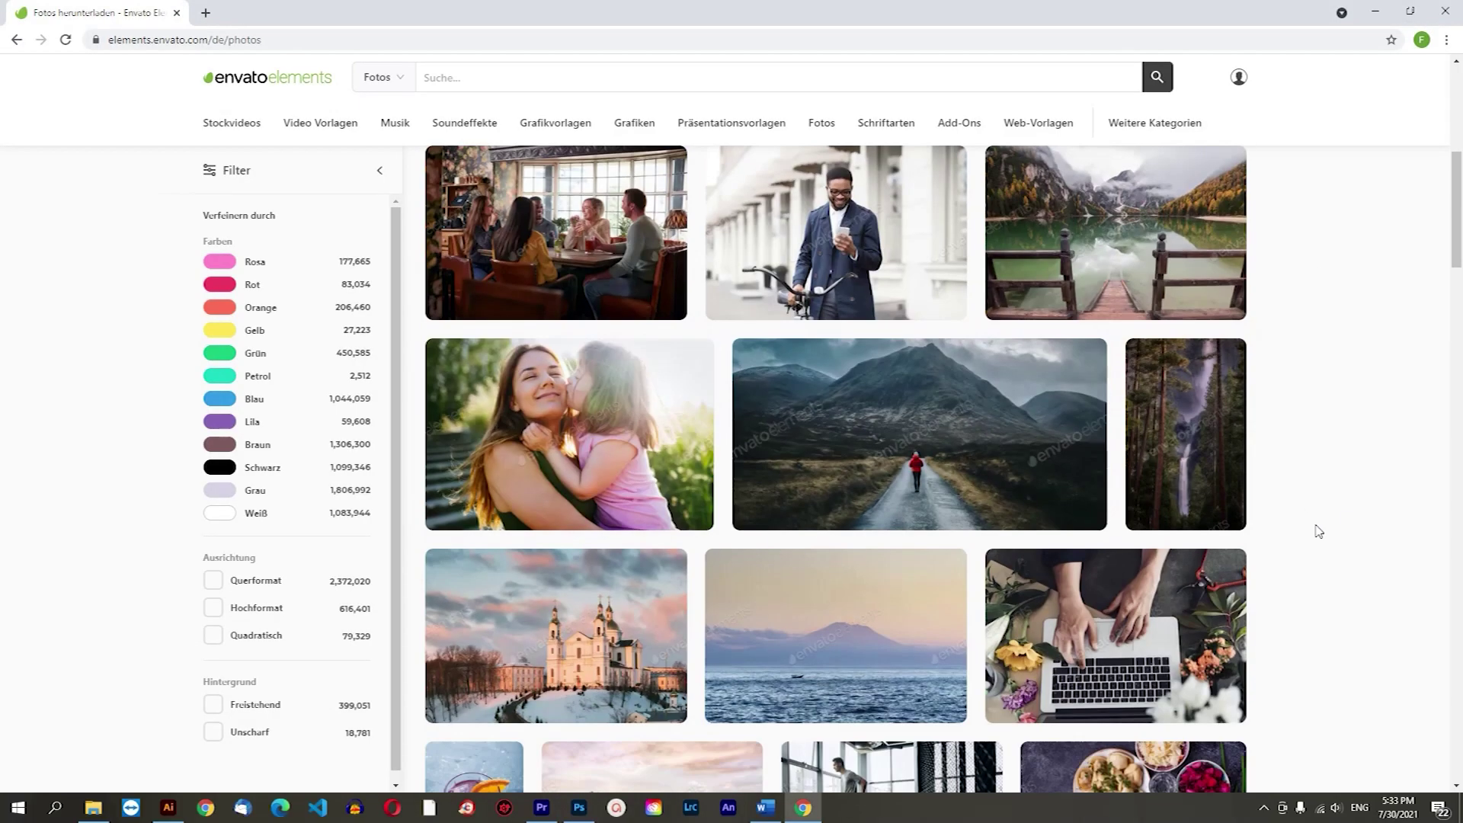
scroll(1324, 498, down, 5)
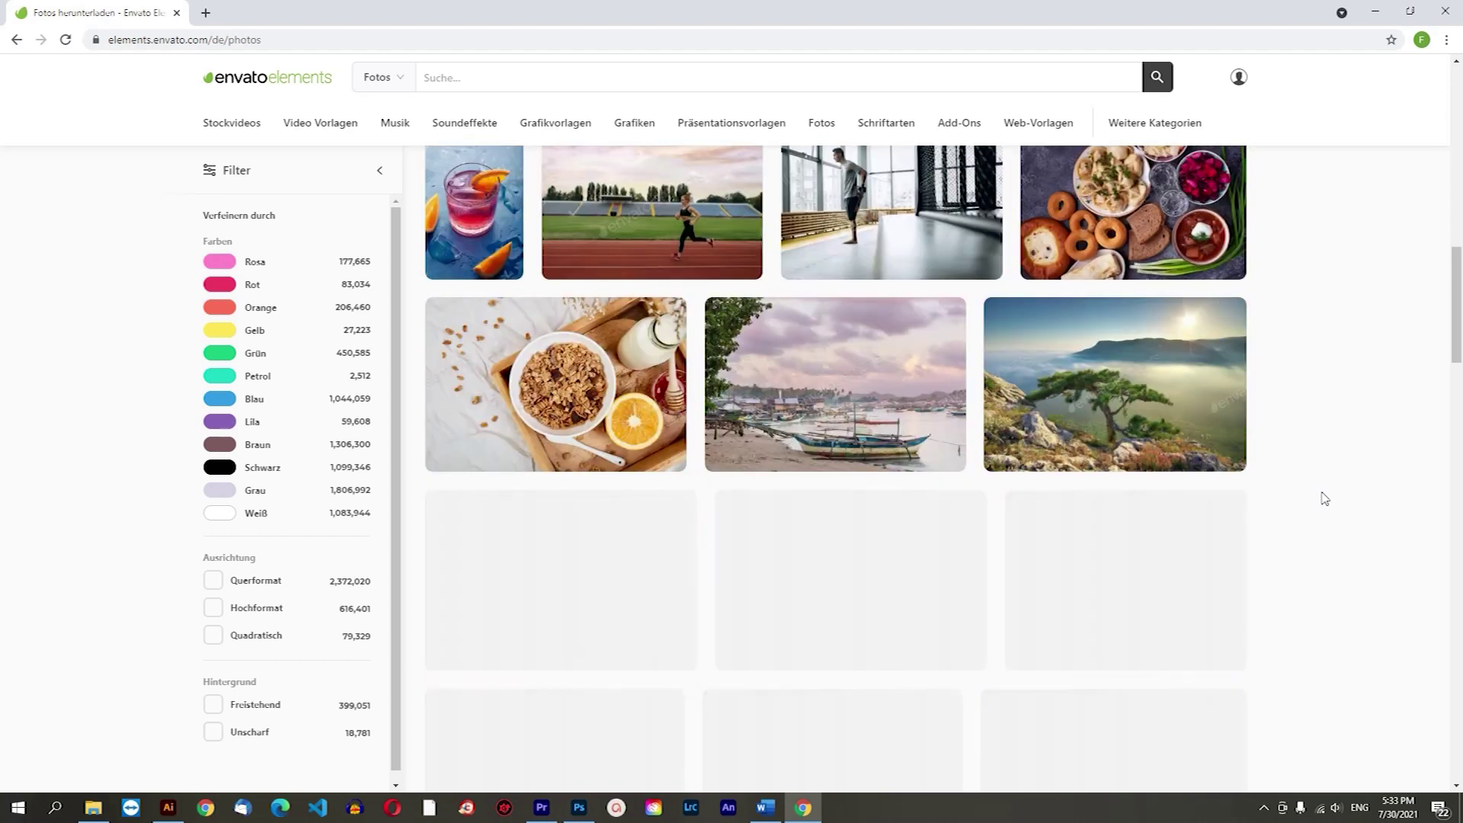
scroll(1275, 460, down, 5)
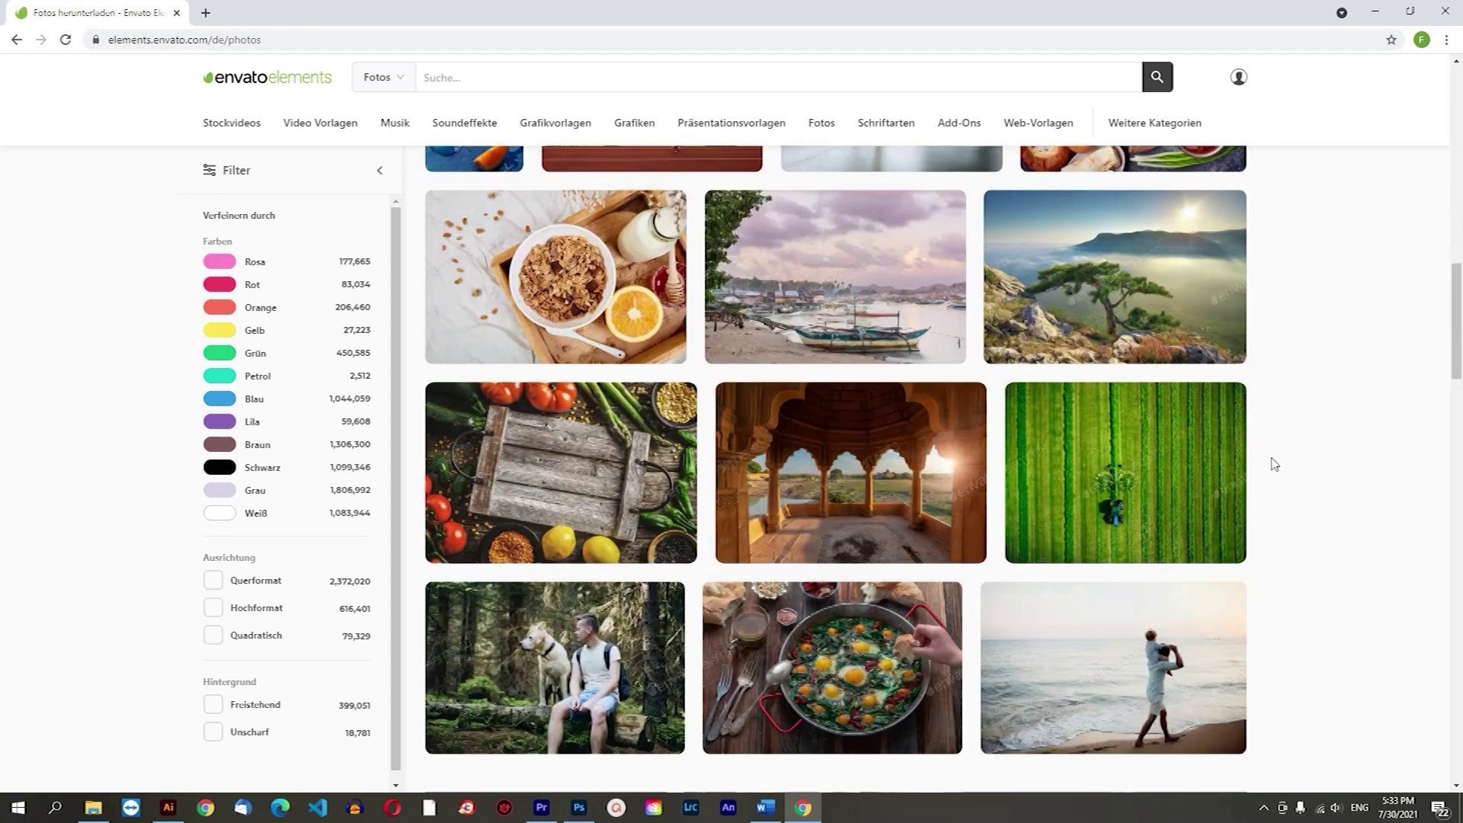
mouse_move(850, 376)
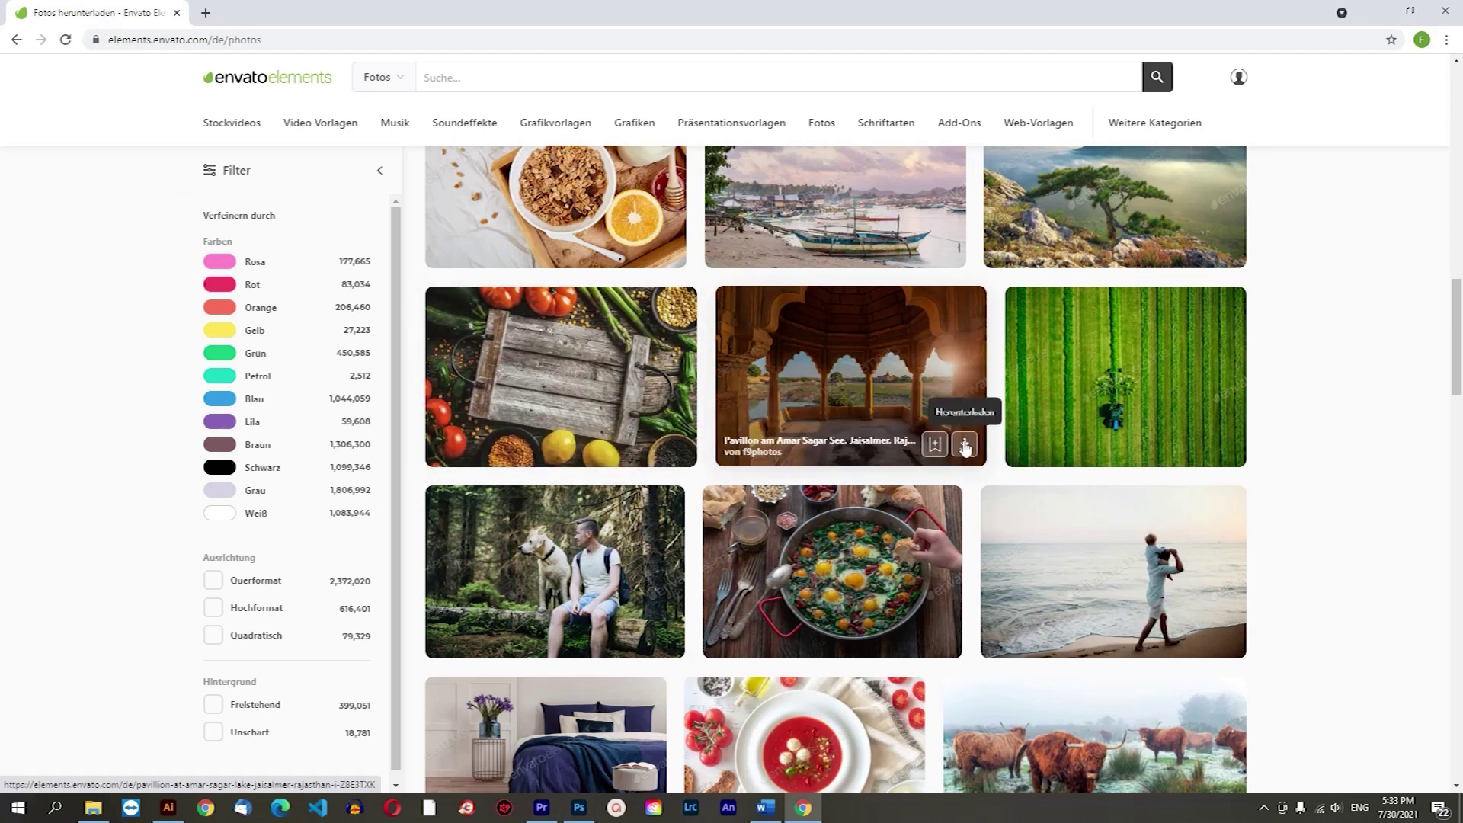
click(965, 448)
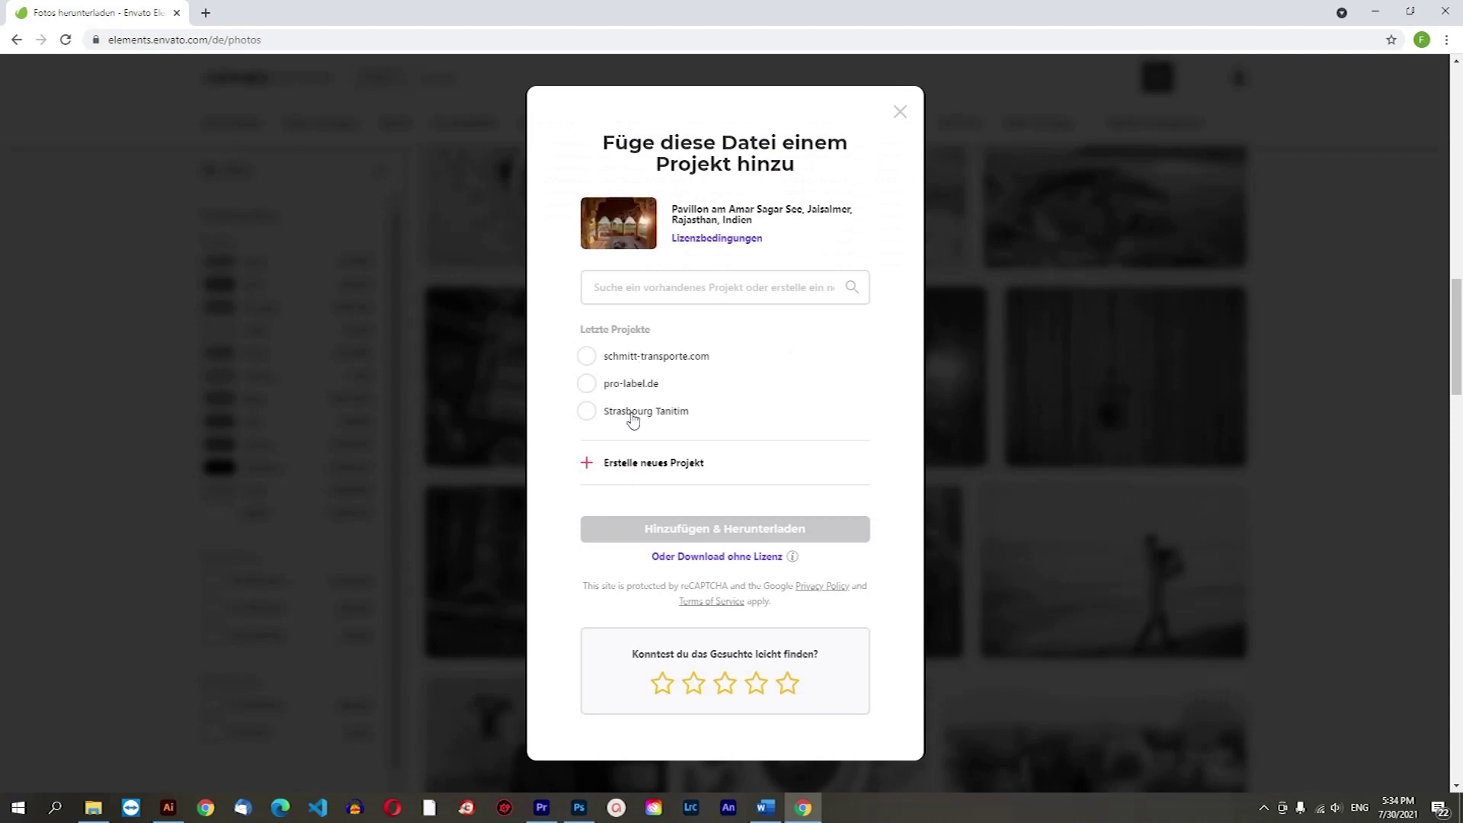
Add the photo to the agirisoran project found by searching 'agiri', and download it.
click(644, 286)
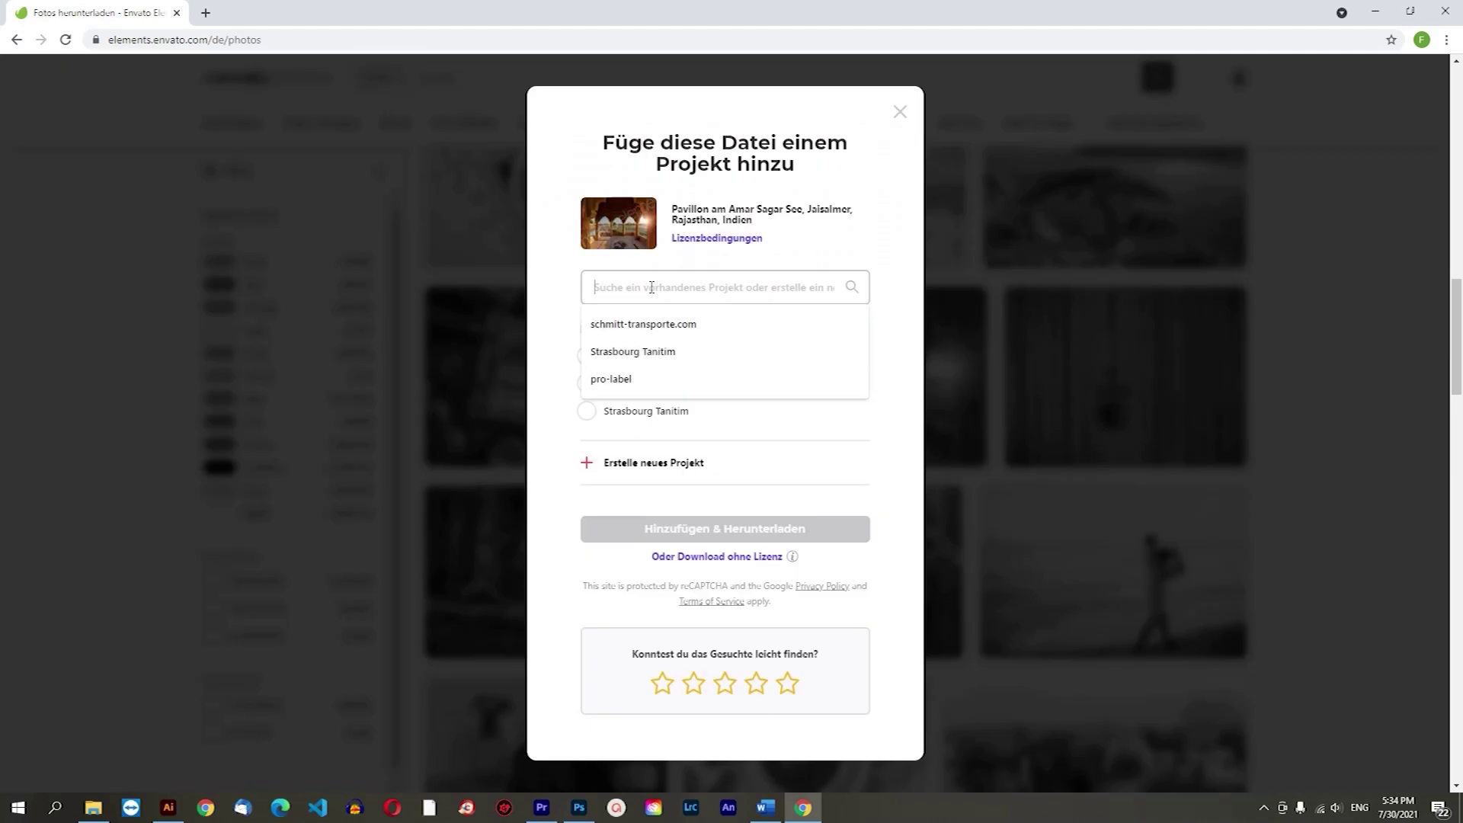
text(agiri)
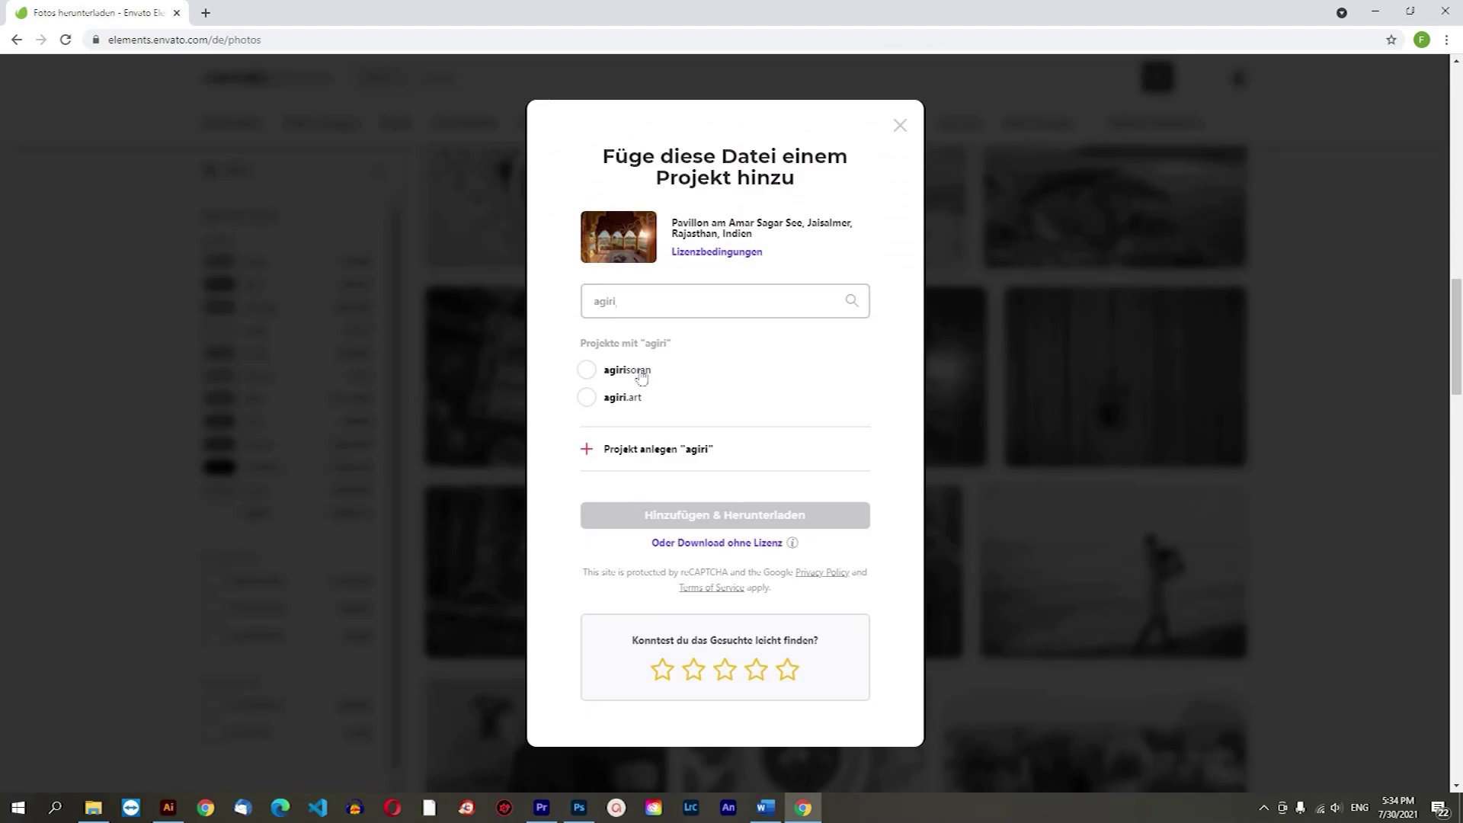
click(639, 370)
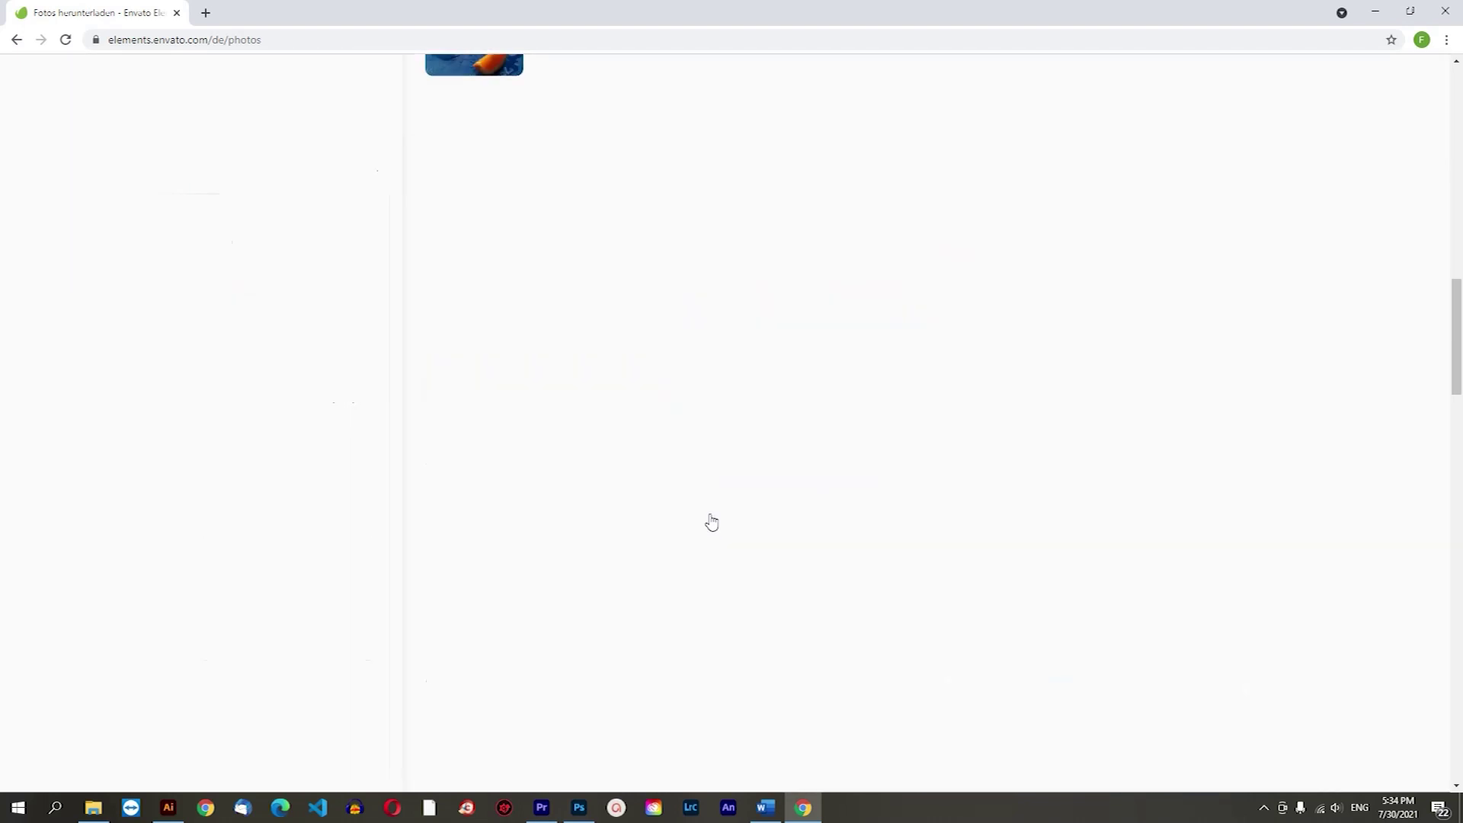
click(724, 521)
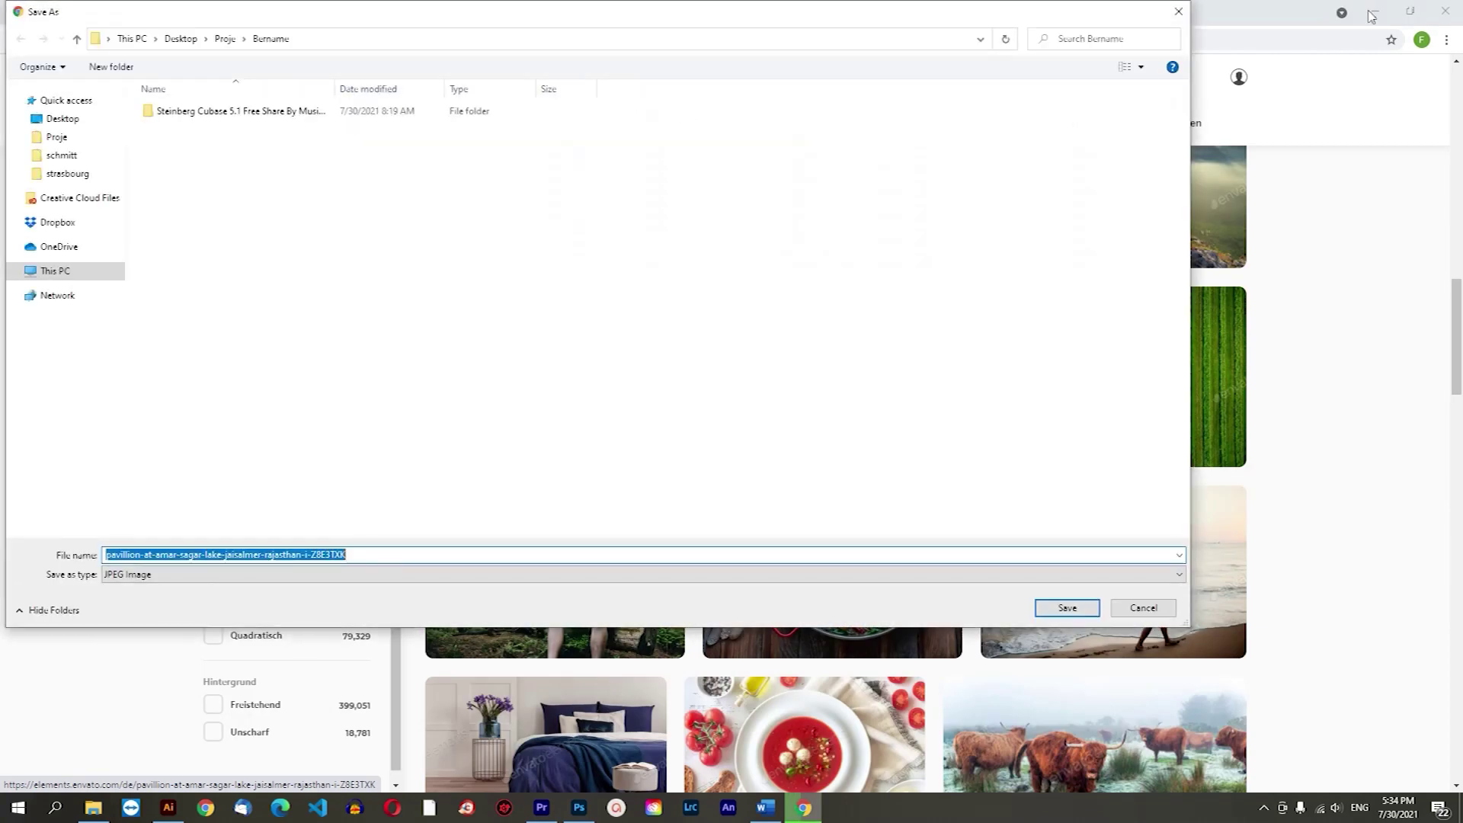
Save the pavilion JPEG into Desktop > Proje and show it in File Explorer.
click(59, 273)
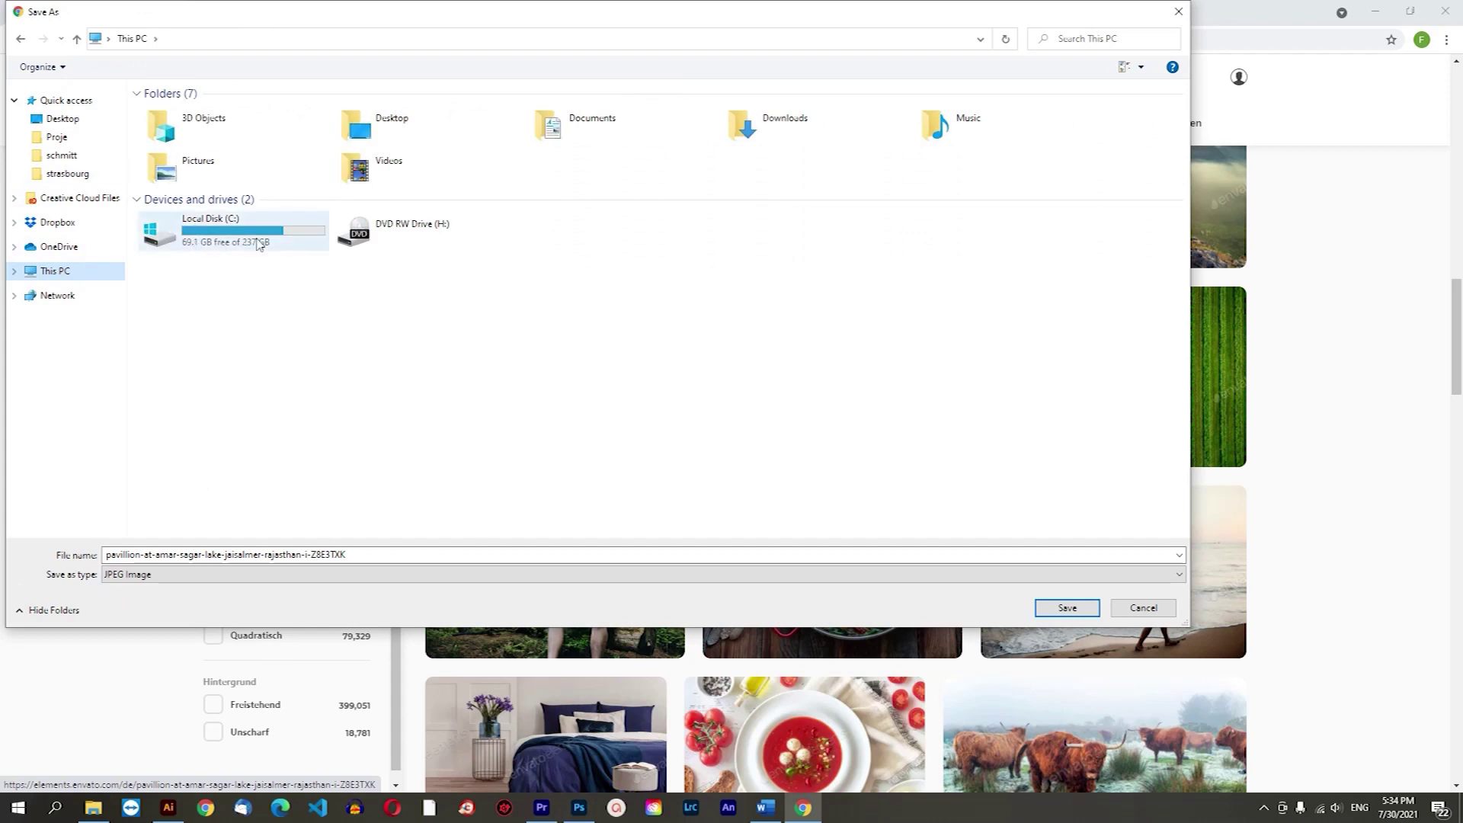
click(57, 138)
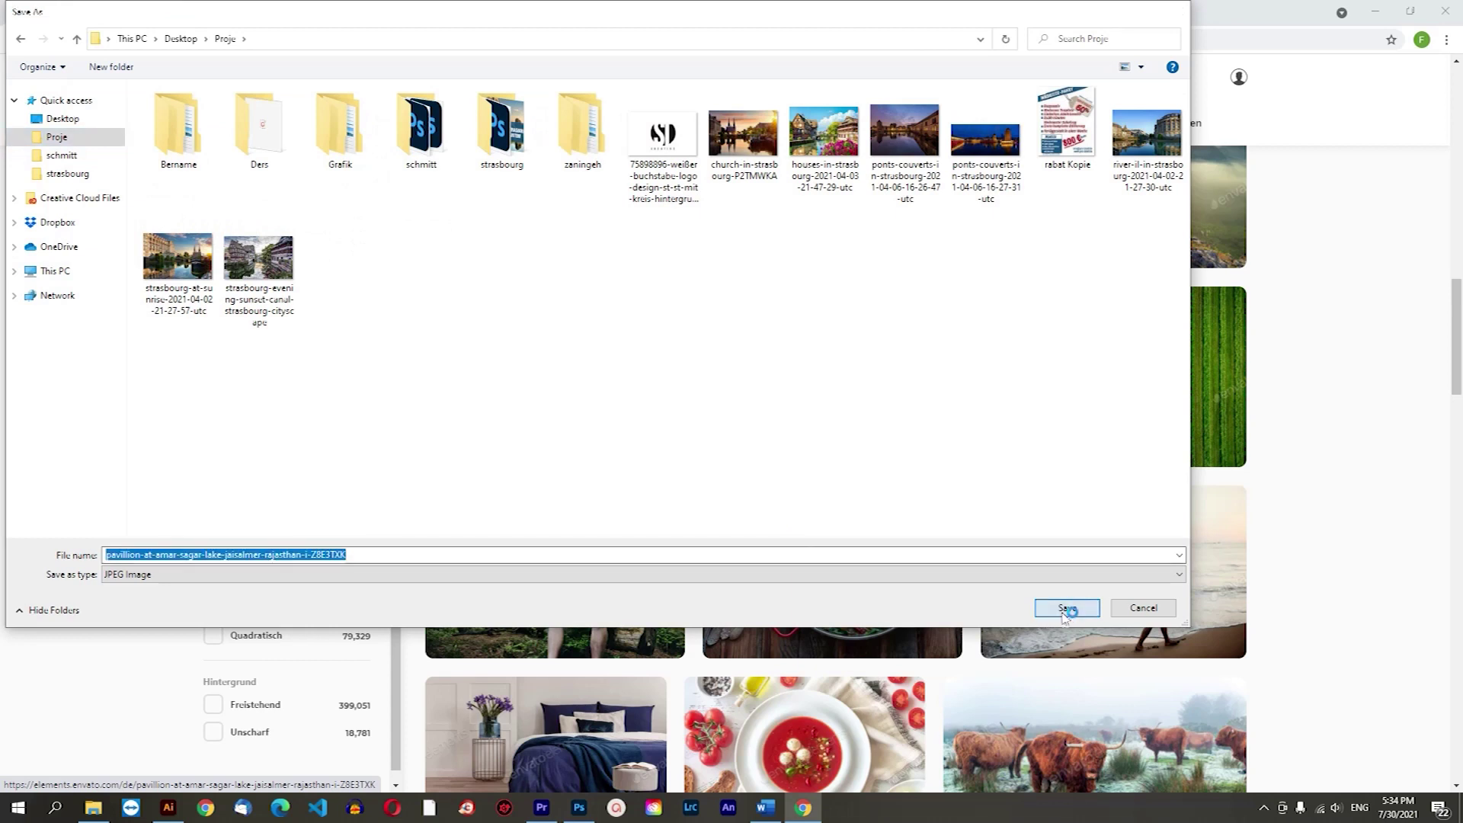
click(1067, 608)
click(163, 771)
click(219, 720)
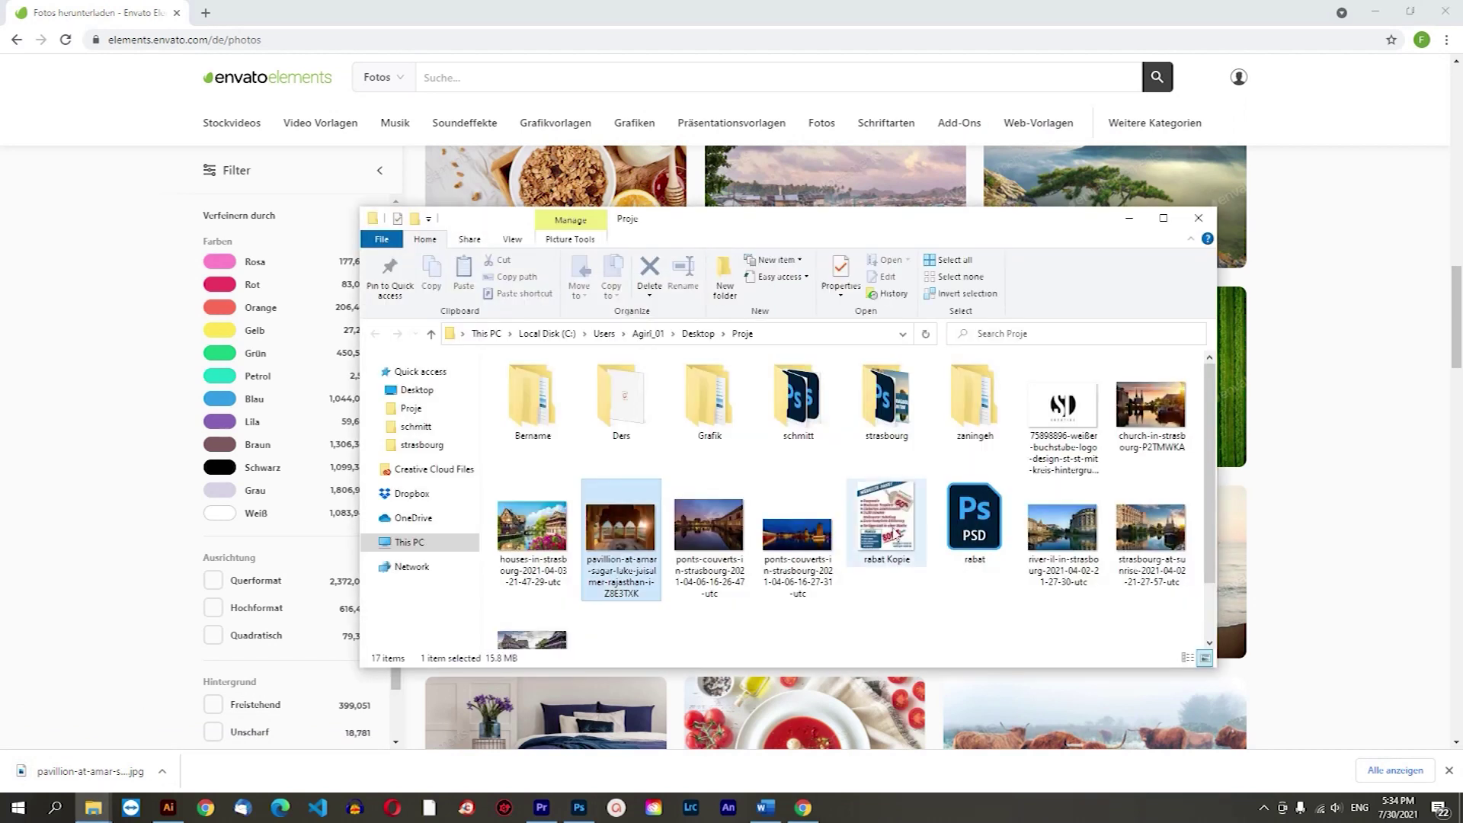
Open the pavilion JPG from File Explorer in Adobe Photoshop 2021.
right_click(617, 547)
mouse_move(697, 535)
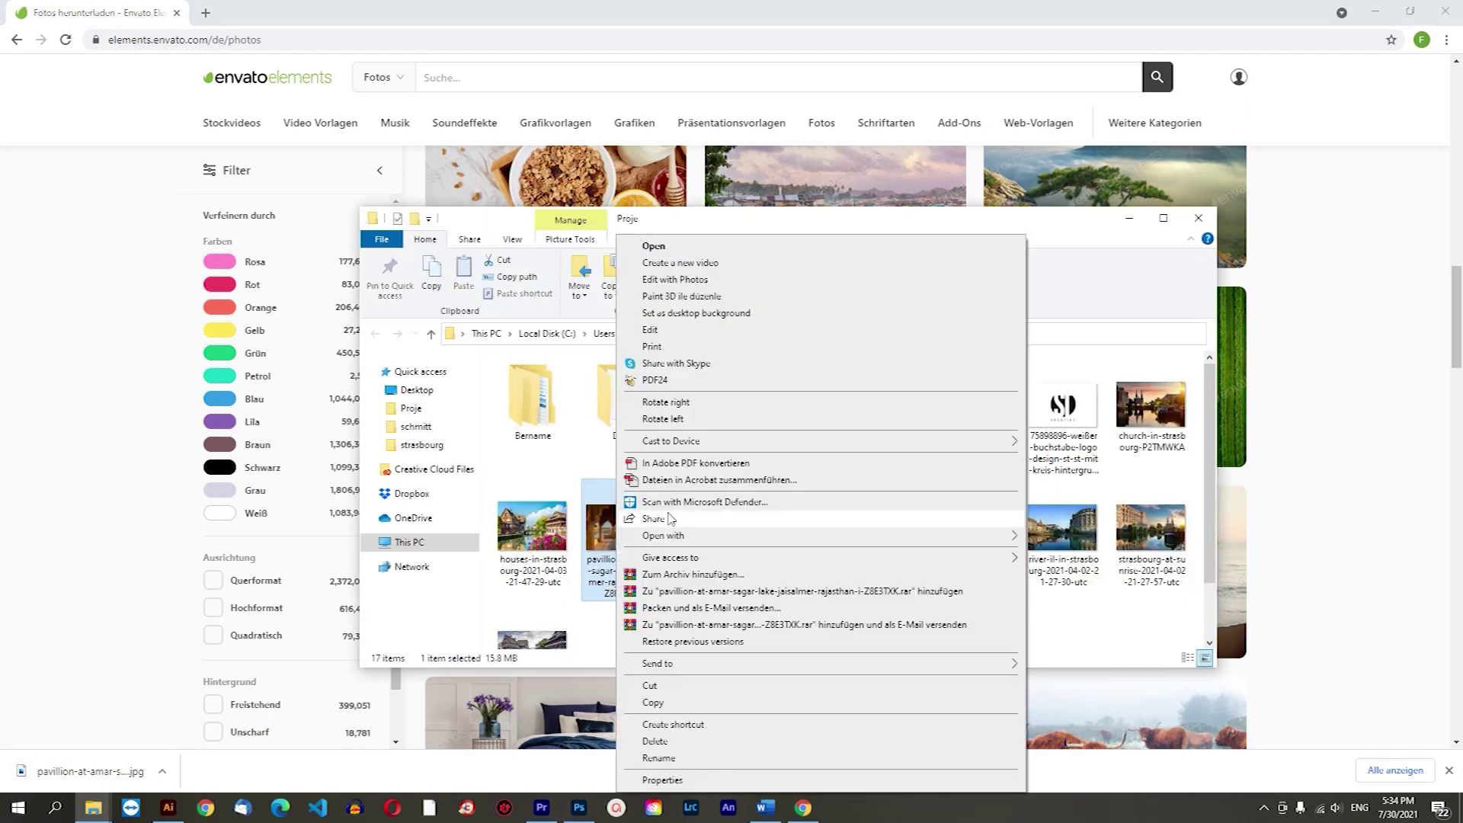
click(1082, 554)
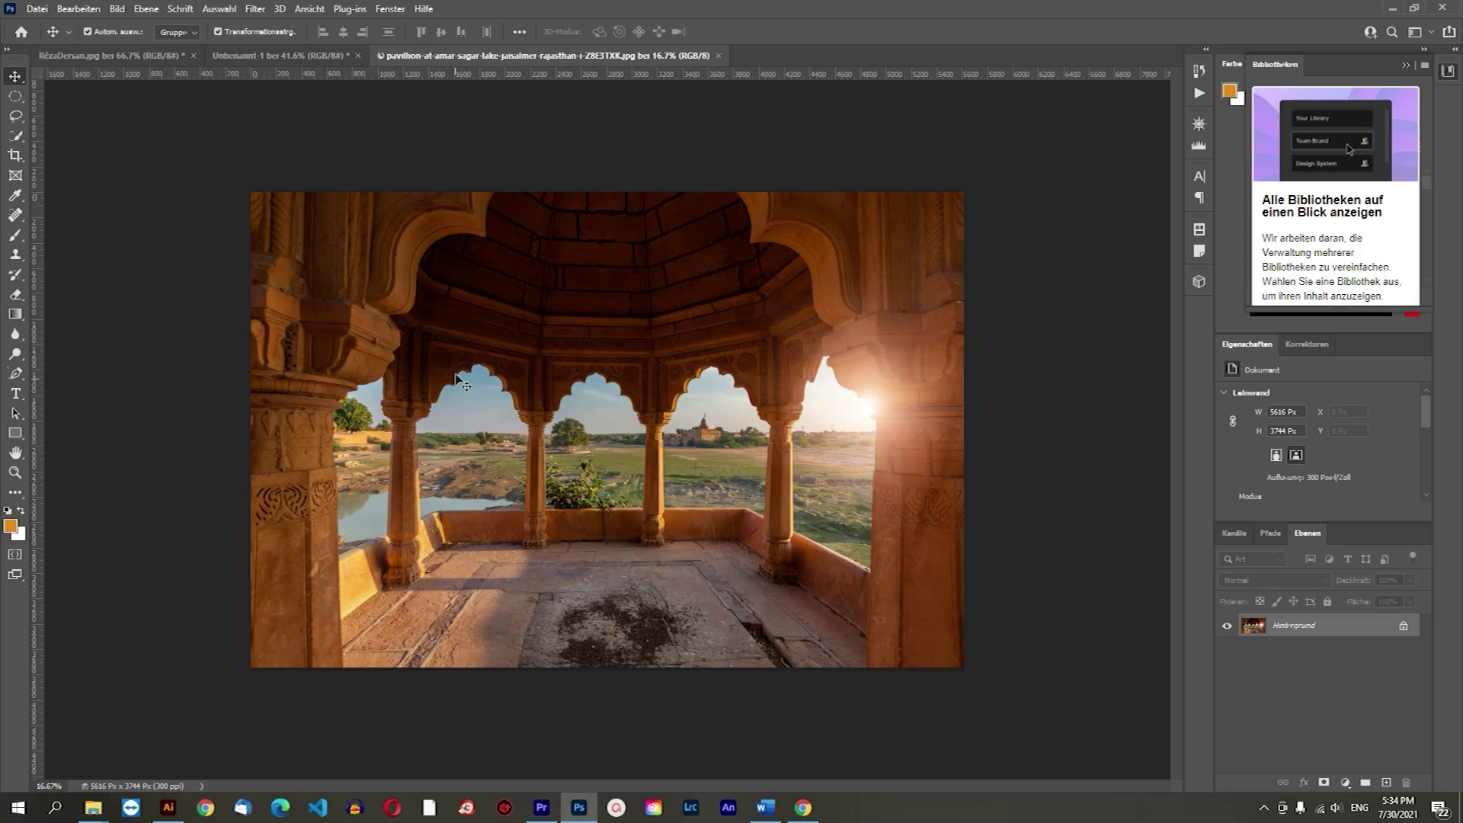
Add an empty layer, Ebene 1, above the pavilion photo's Hintergrund layer.
scroll(609, 464, up, 2)
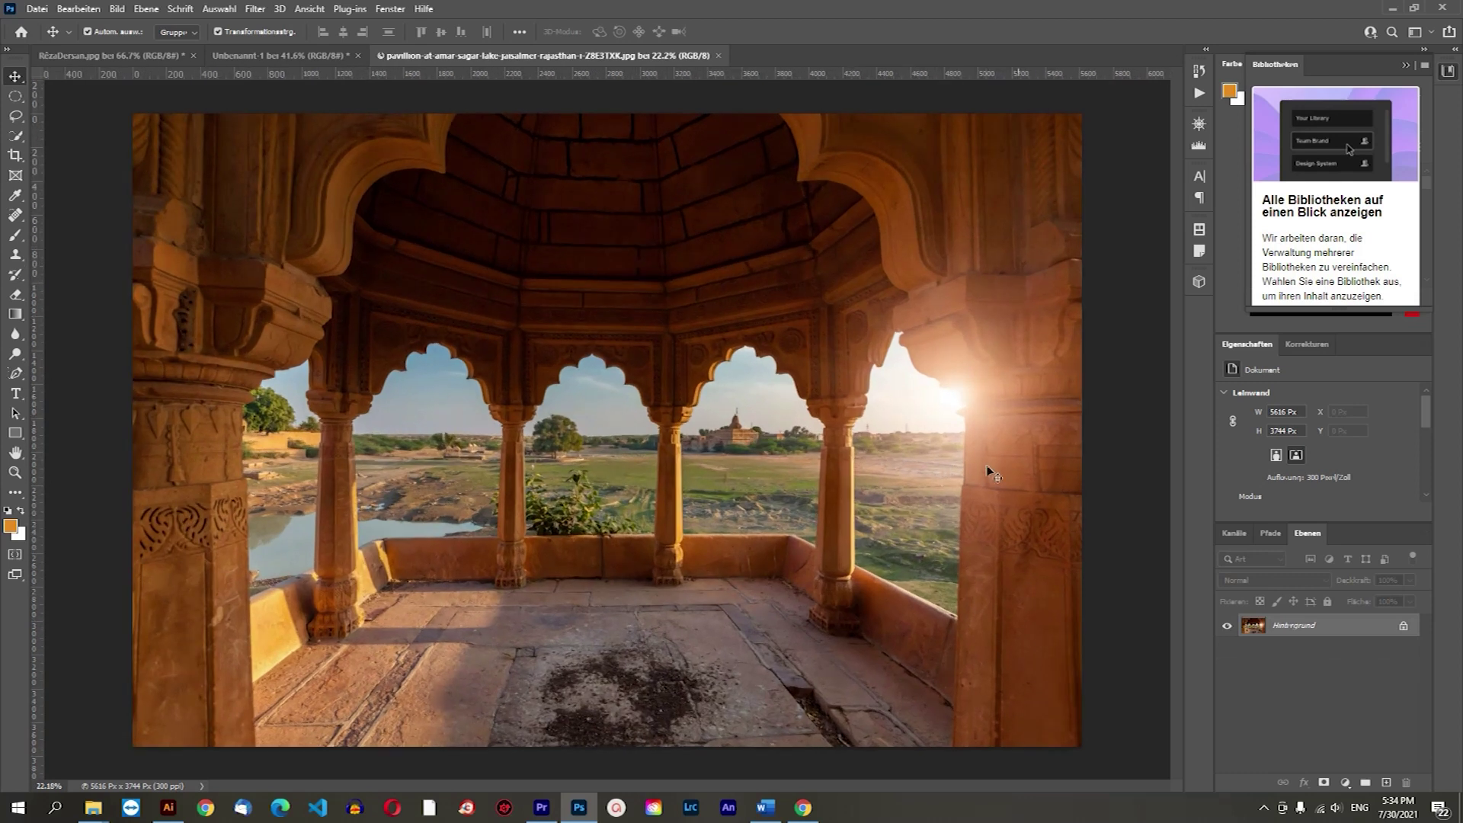
scroll(953, 488, down, 1)
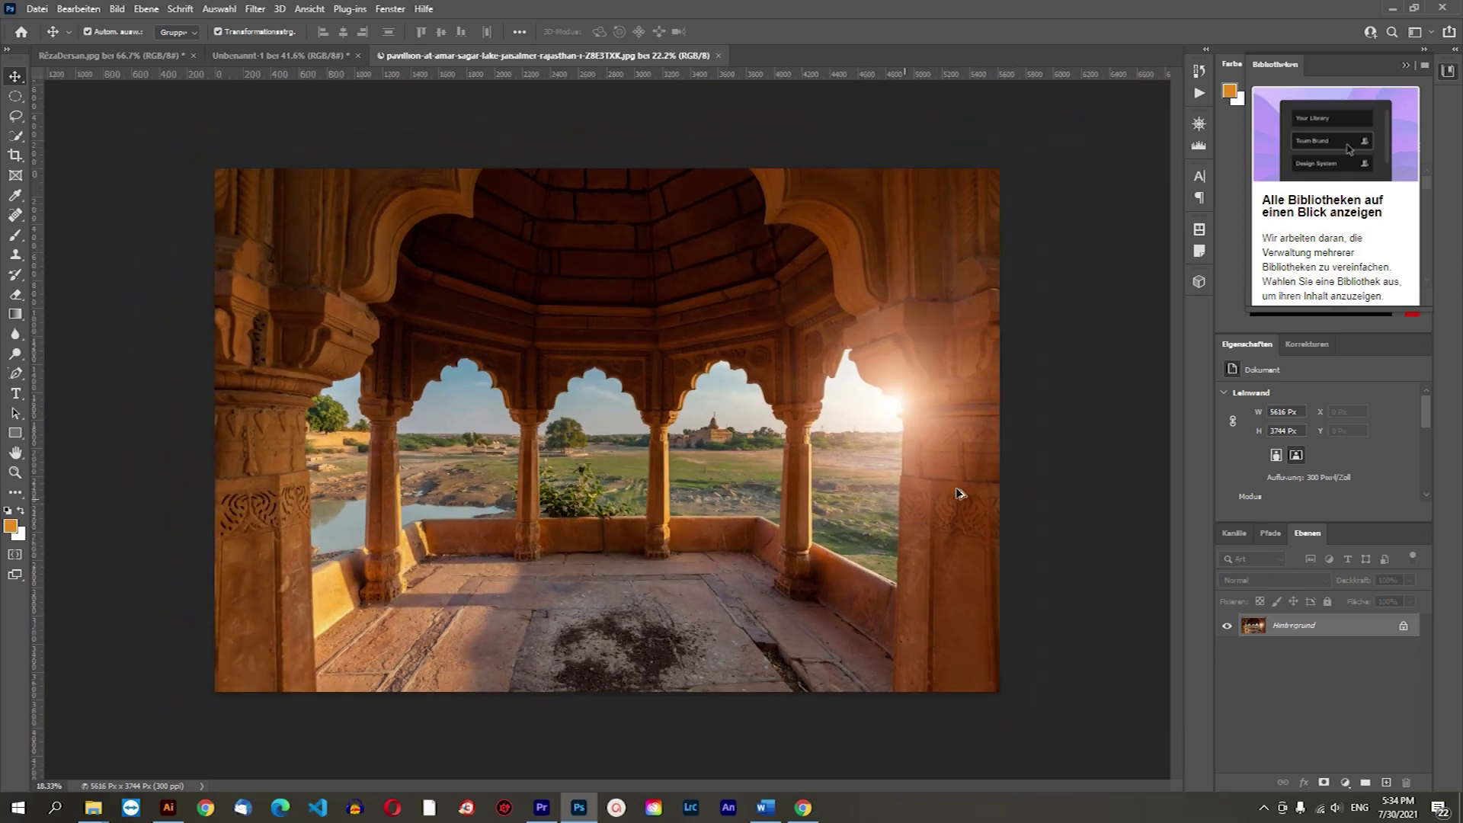
scroll(964, 490, down, 1)
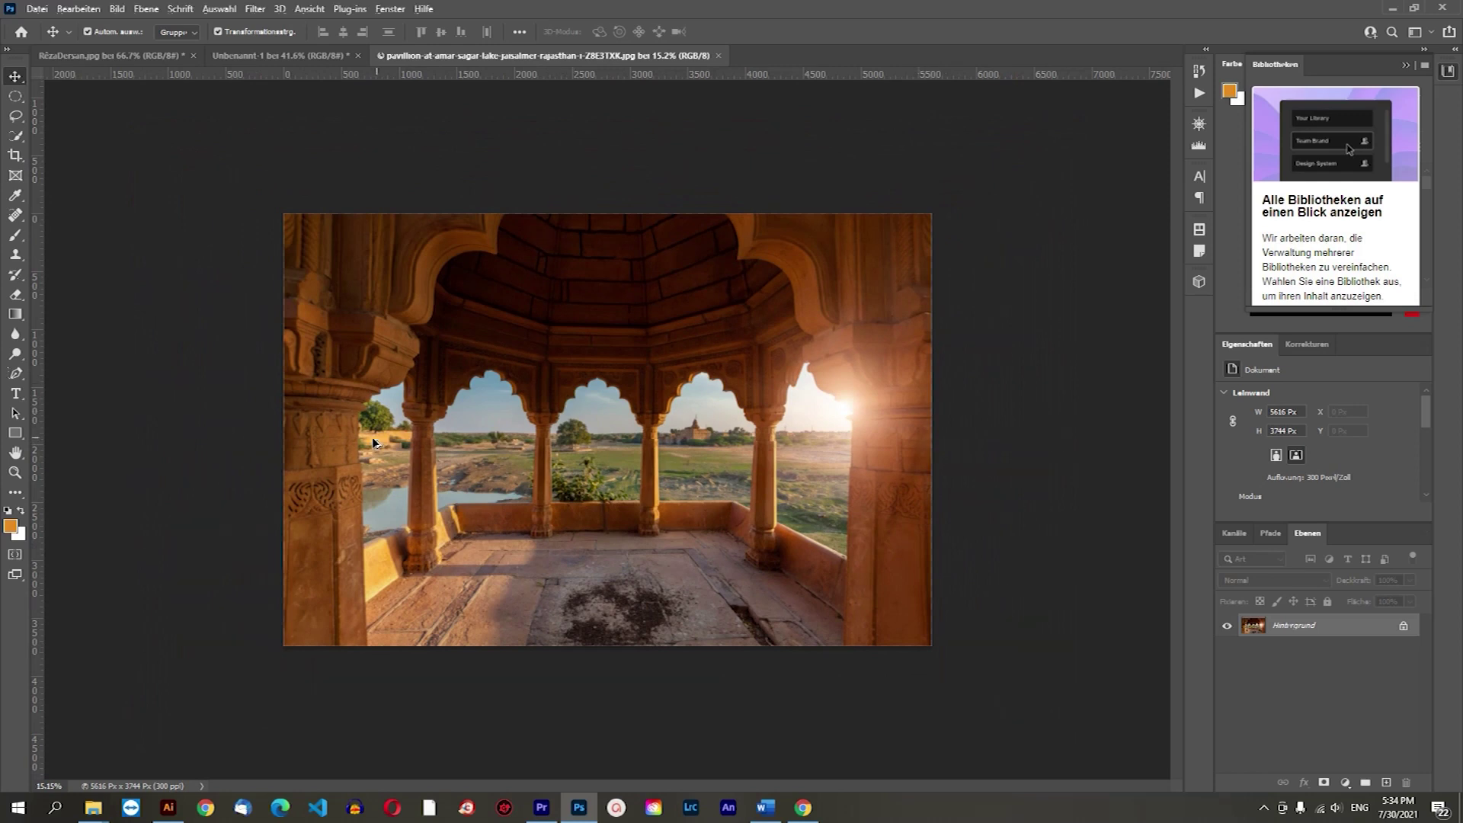
scroll(410, 442, up, 1)
scroll(375, 444, up, 1)
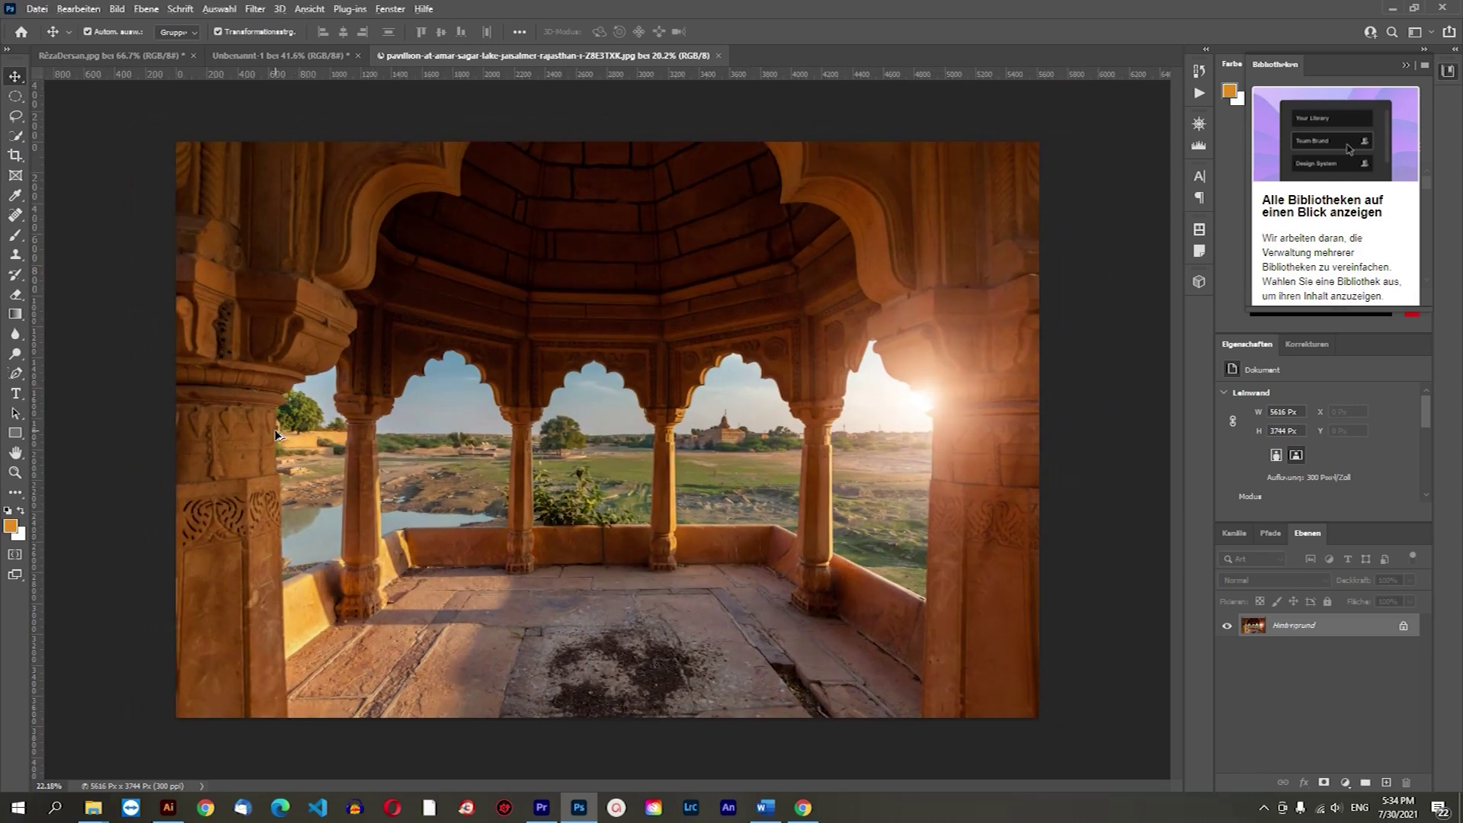
scroll(276, 435, up, 1)
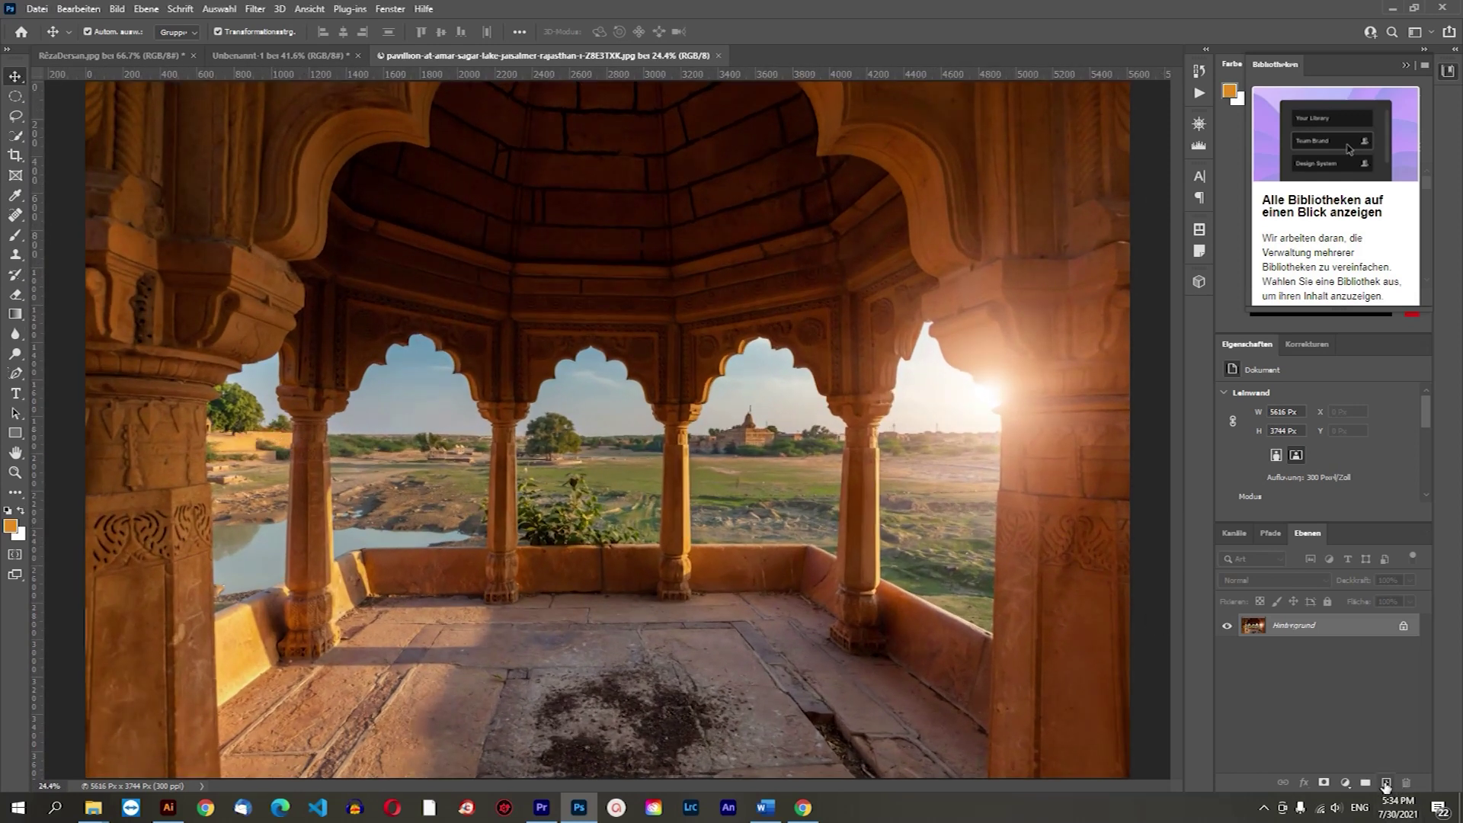
click(1385, 784)
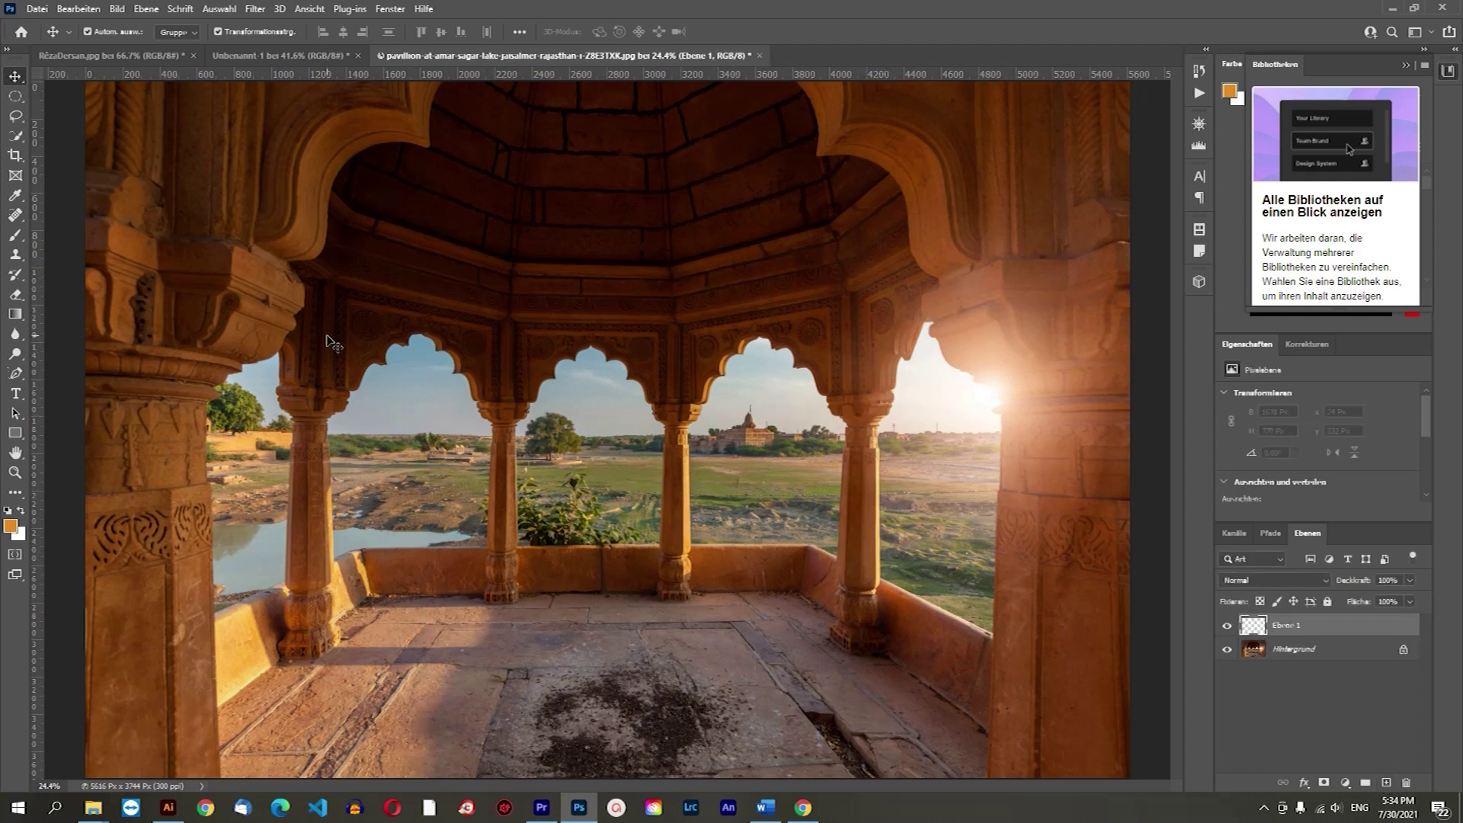
Draw a small freehand Lasso selection on the photo and switch to the Brush.
click(16, 115)
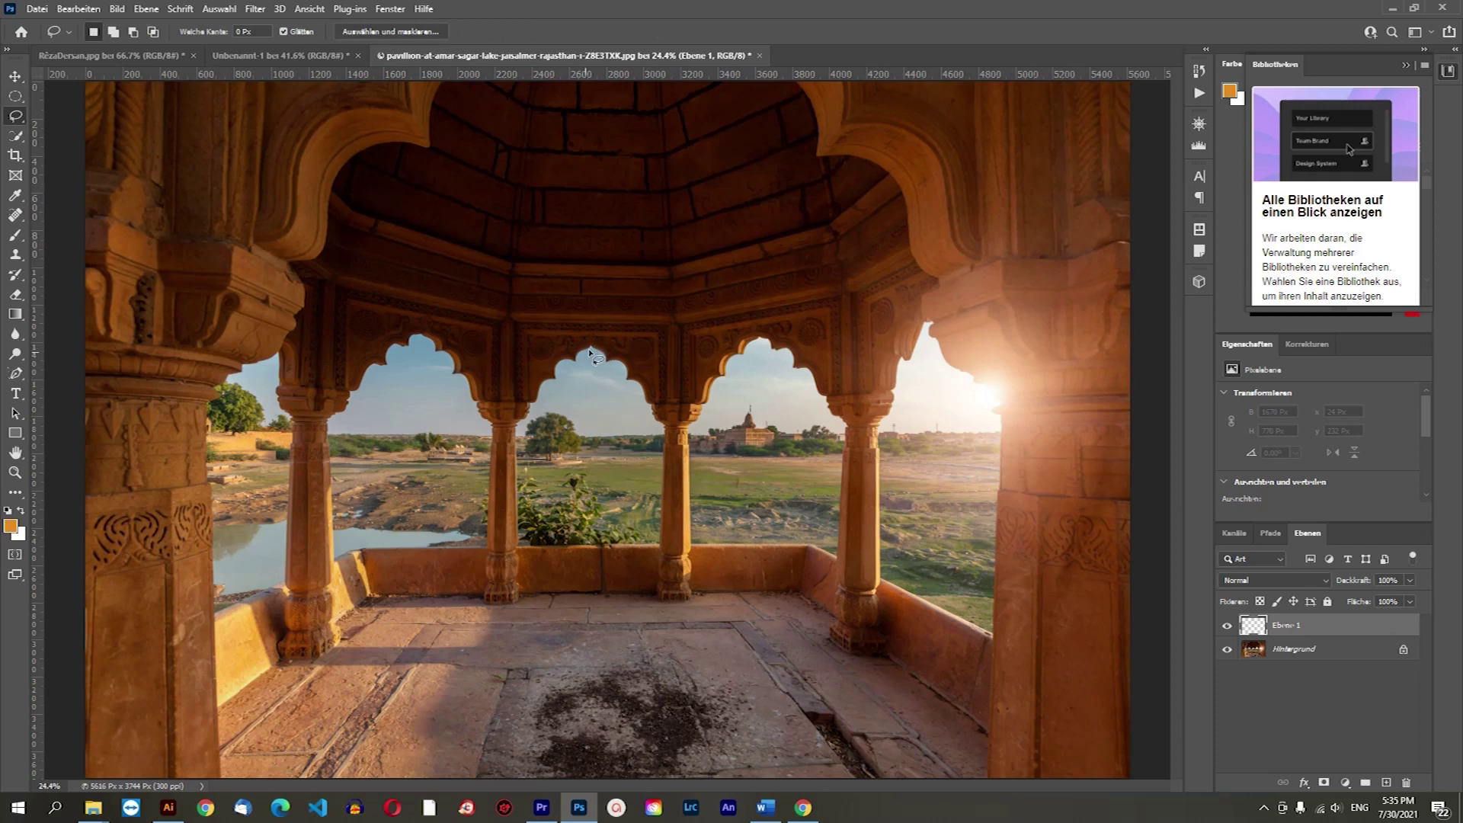
drag(539, 397, 542, 418)
click(15, 235)
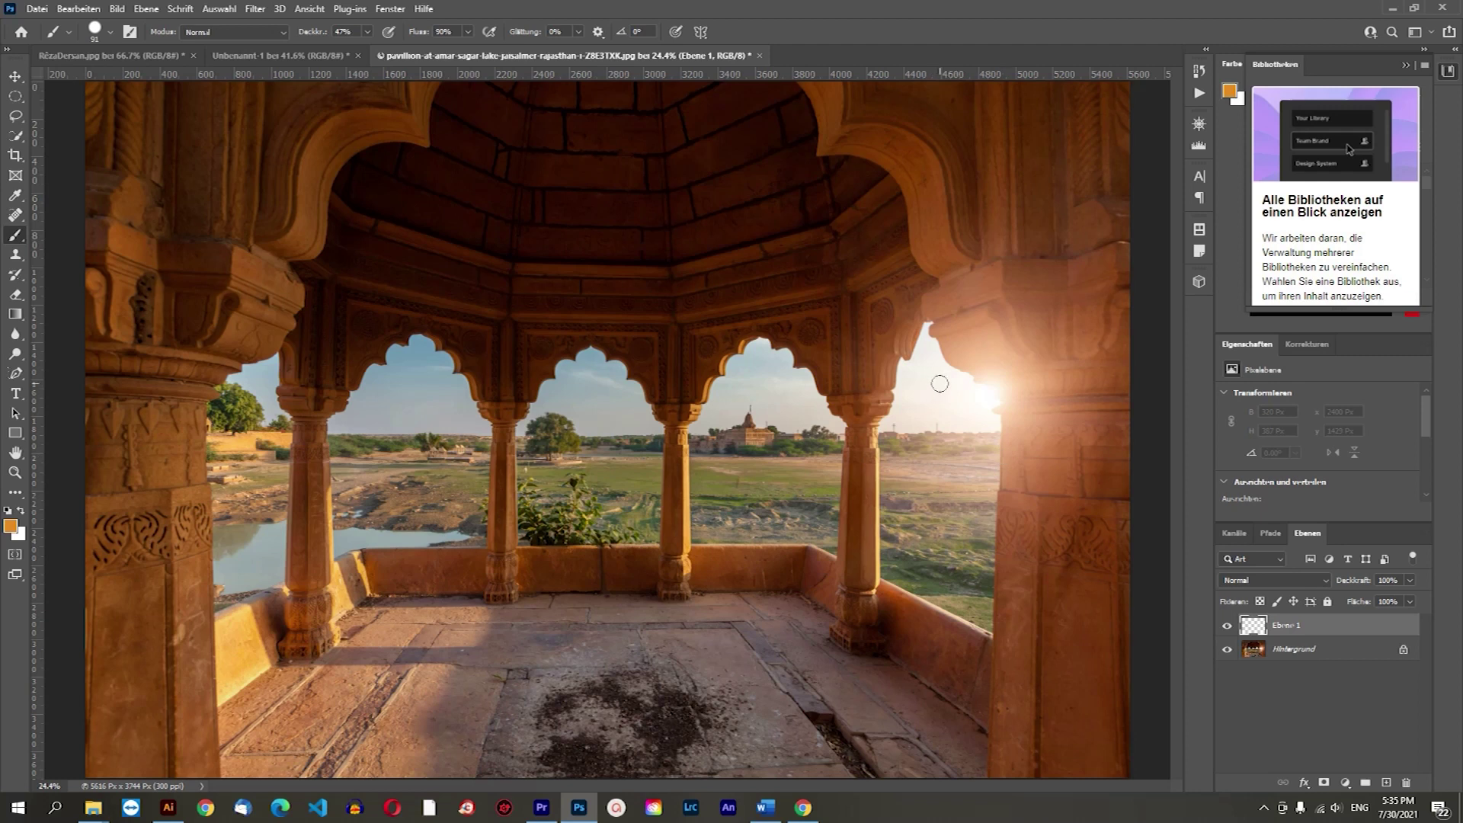
Set the brush to 100% opacity (Deckkraft) and 40 px size (Größe).
click(367, 31)
drag(367, 48, 531, 84)
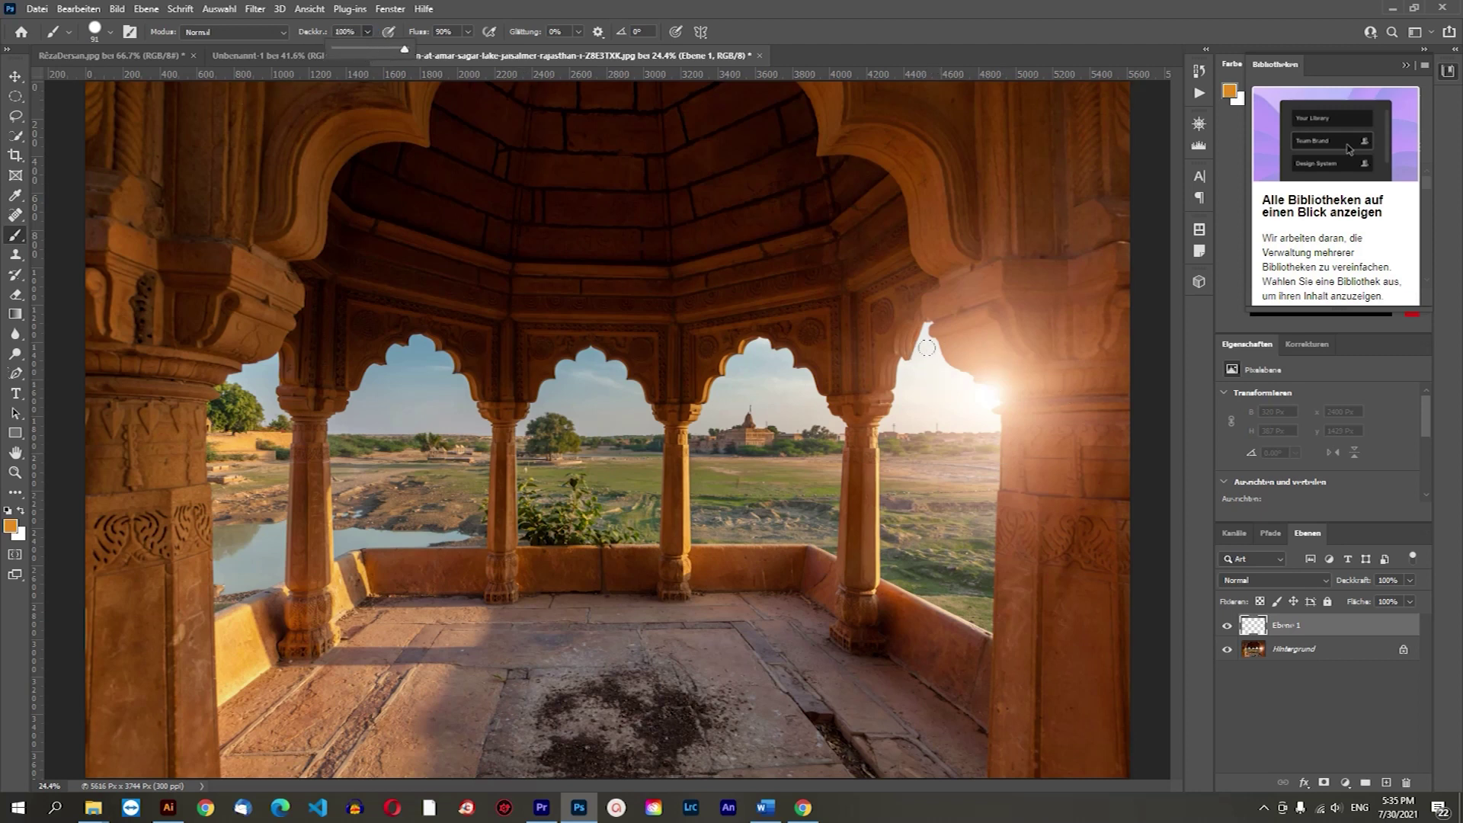
click(110, 32)
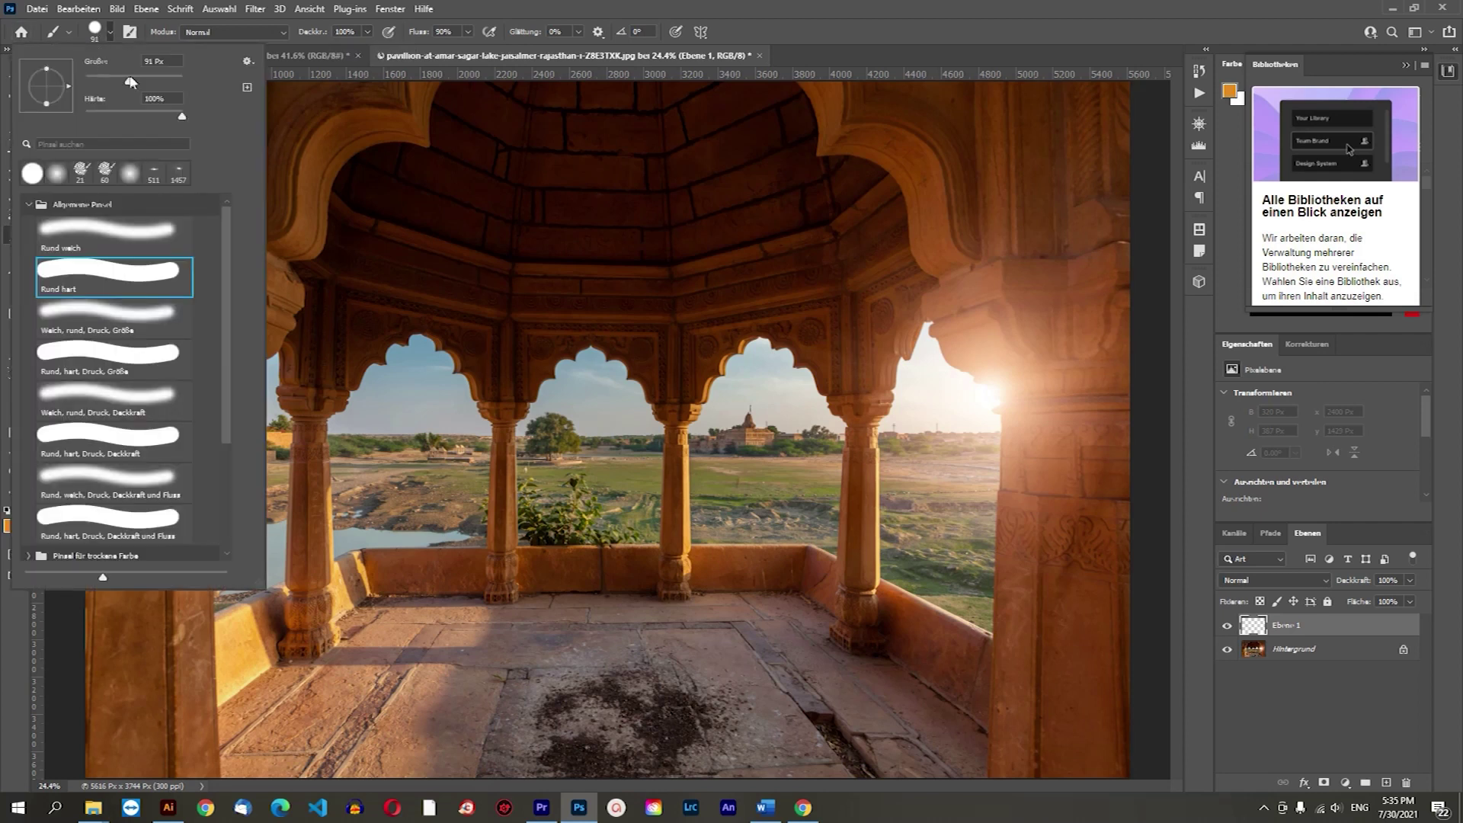
click(112, 82)
key(Return)
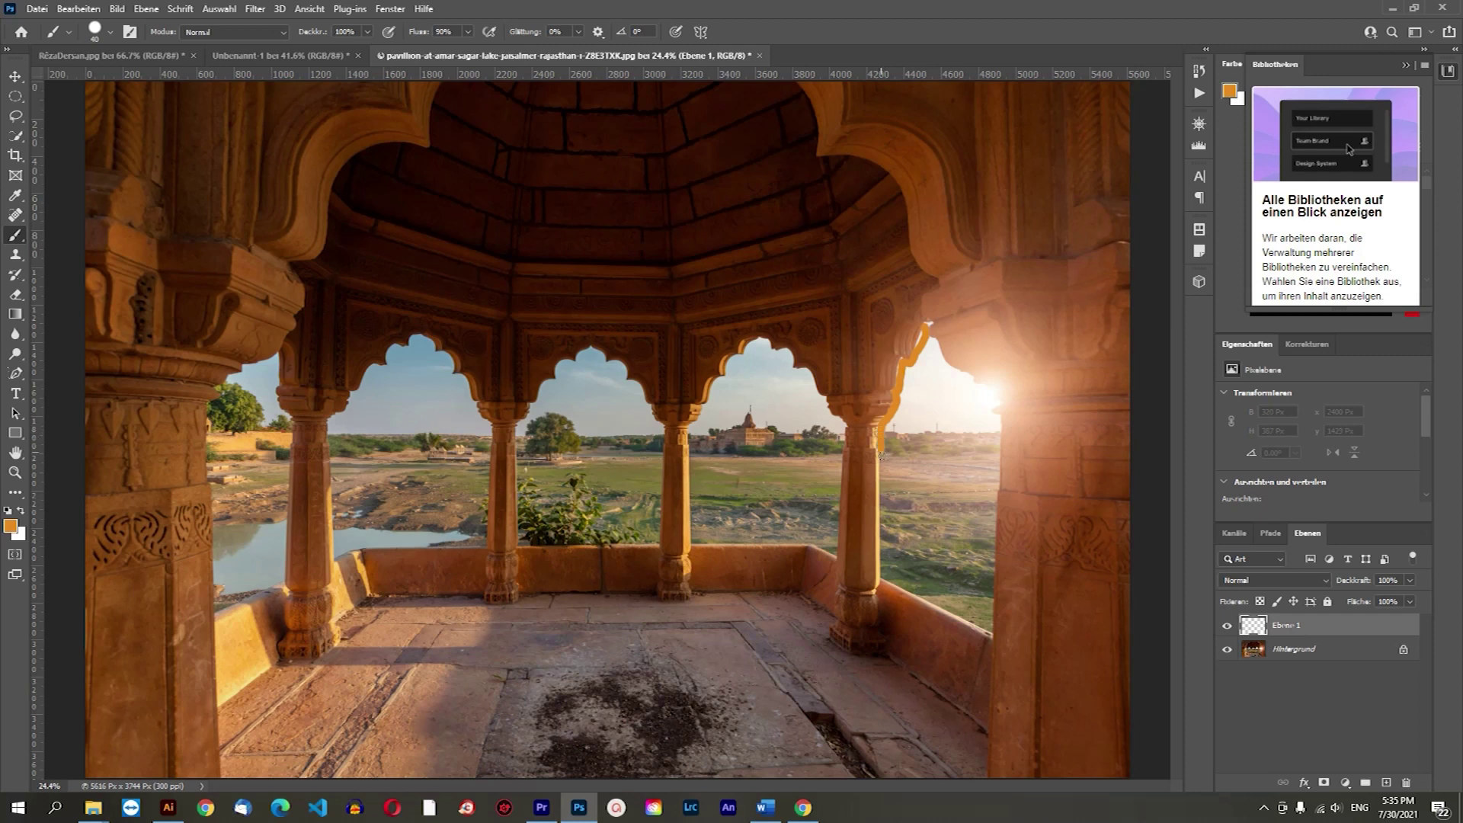
Paint orange from the right arch's tip down along its edge.
click(928, 323)
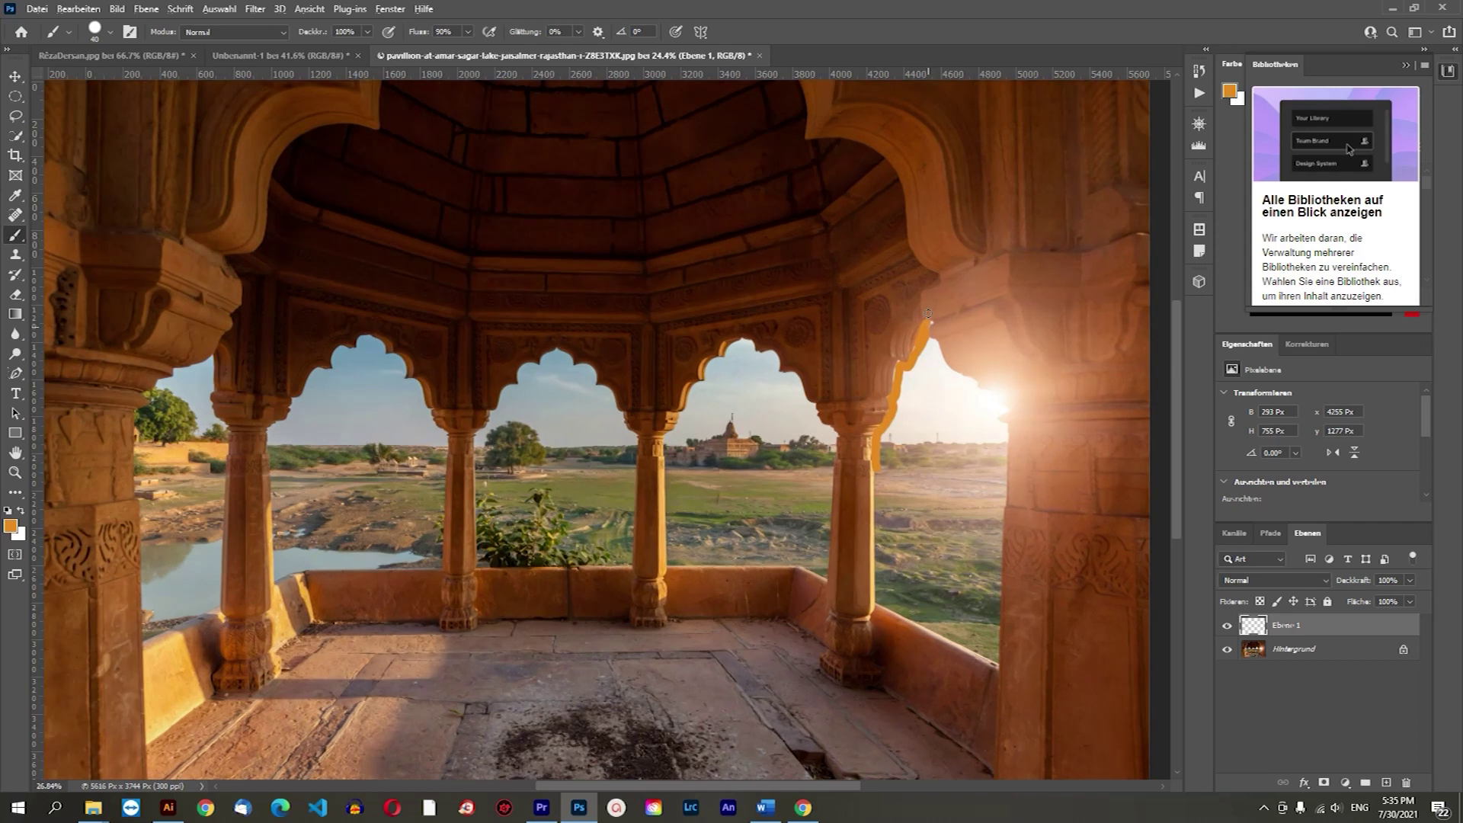
scroll(928, 323, up, 4)
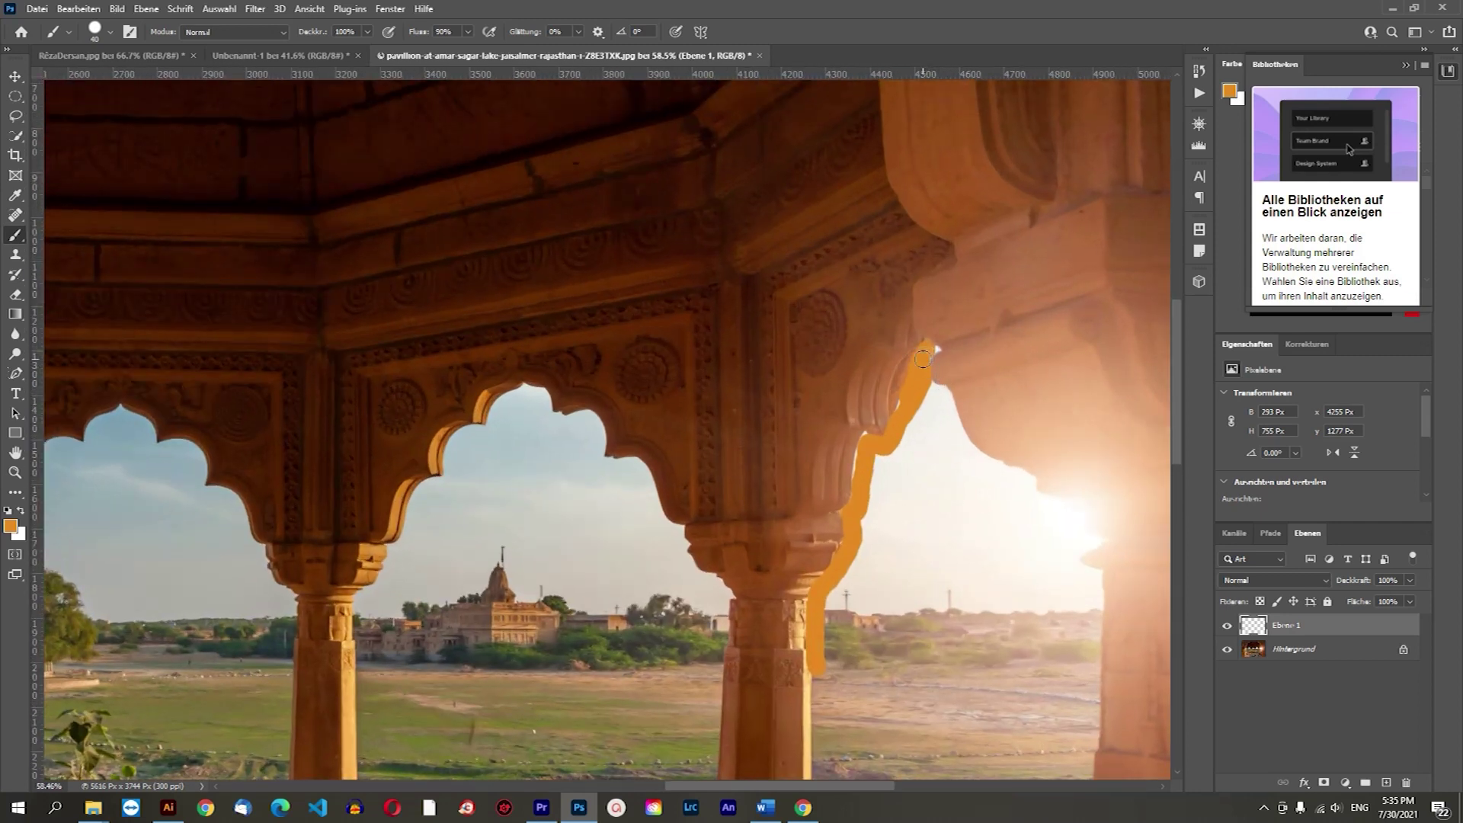
drag(939, 395, 1098, 542)
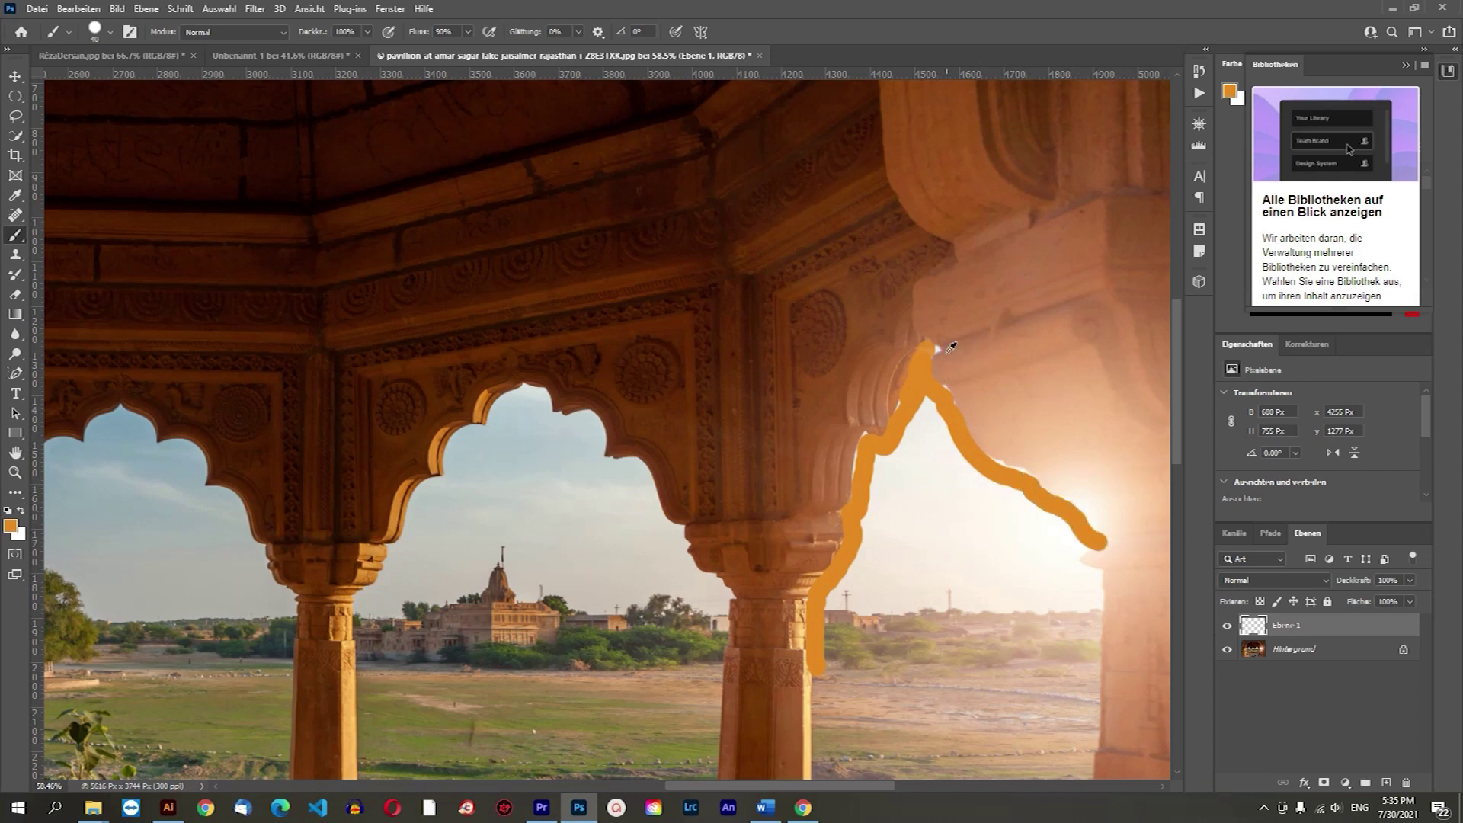
scroll(951, 348, down, 5)
scroll(1039, 477, up, 2)
scroll(1032, 477, up, 2)
scroll(1002, 418, up, 1)
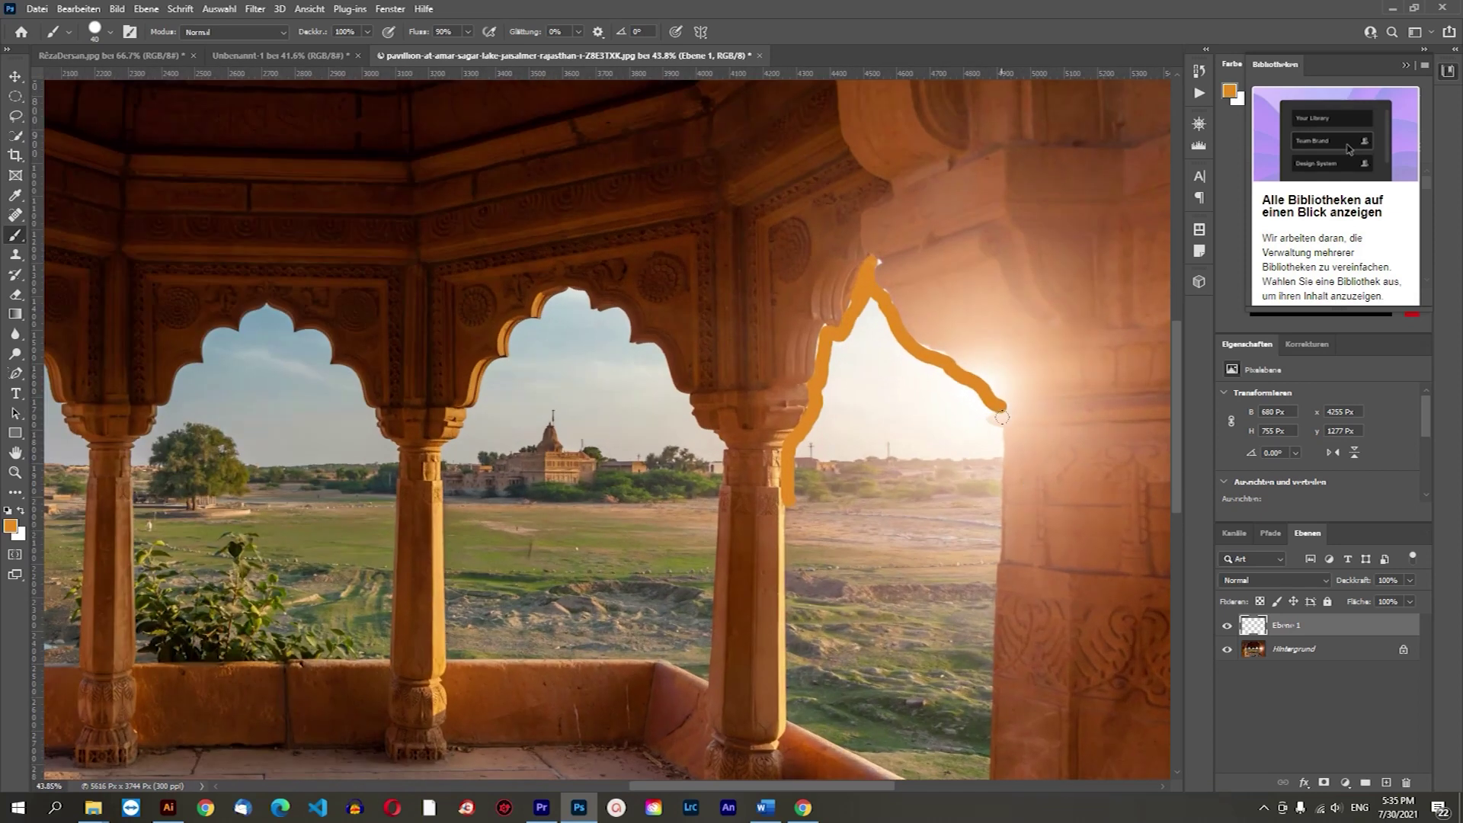
Extend the orange stroke down the pillar and along the parapet, enlarging the brush to 94 px.
drag(998, 451, 999, 510)
scroll(984, 496, down, 1)
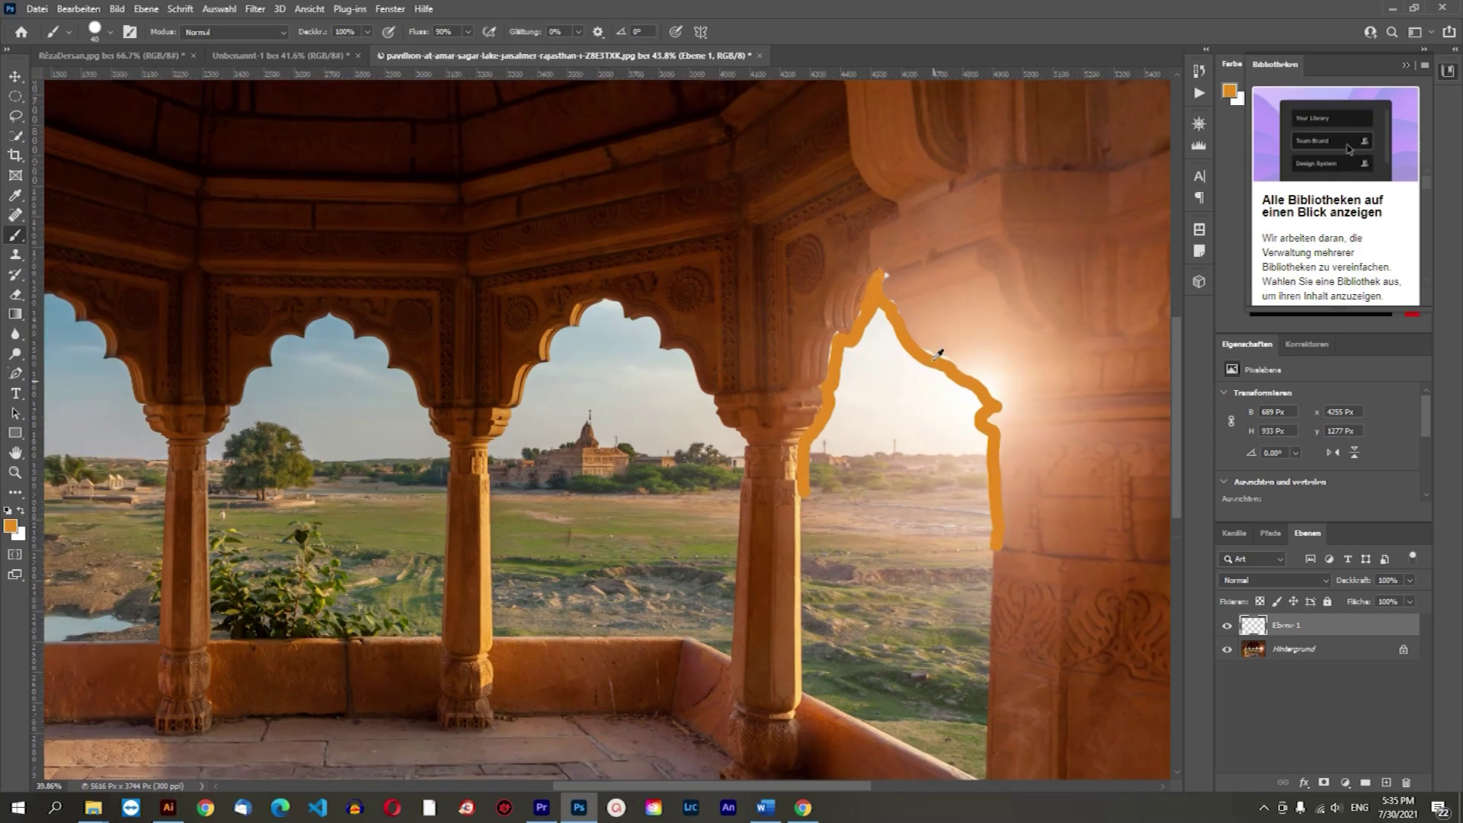
scroll(984, 497, down, 2)
scroll(1049, 459, up, 1)
scroll(1049, 460, up, 1)
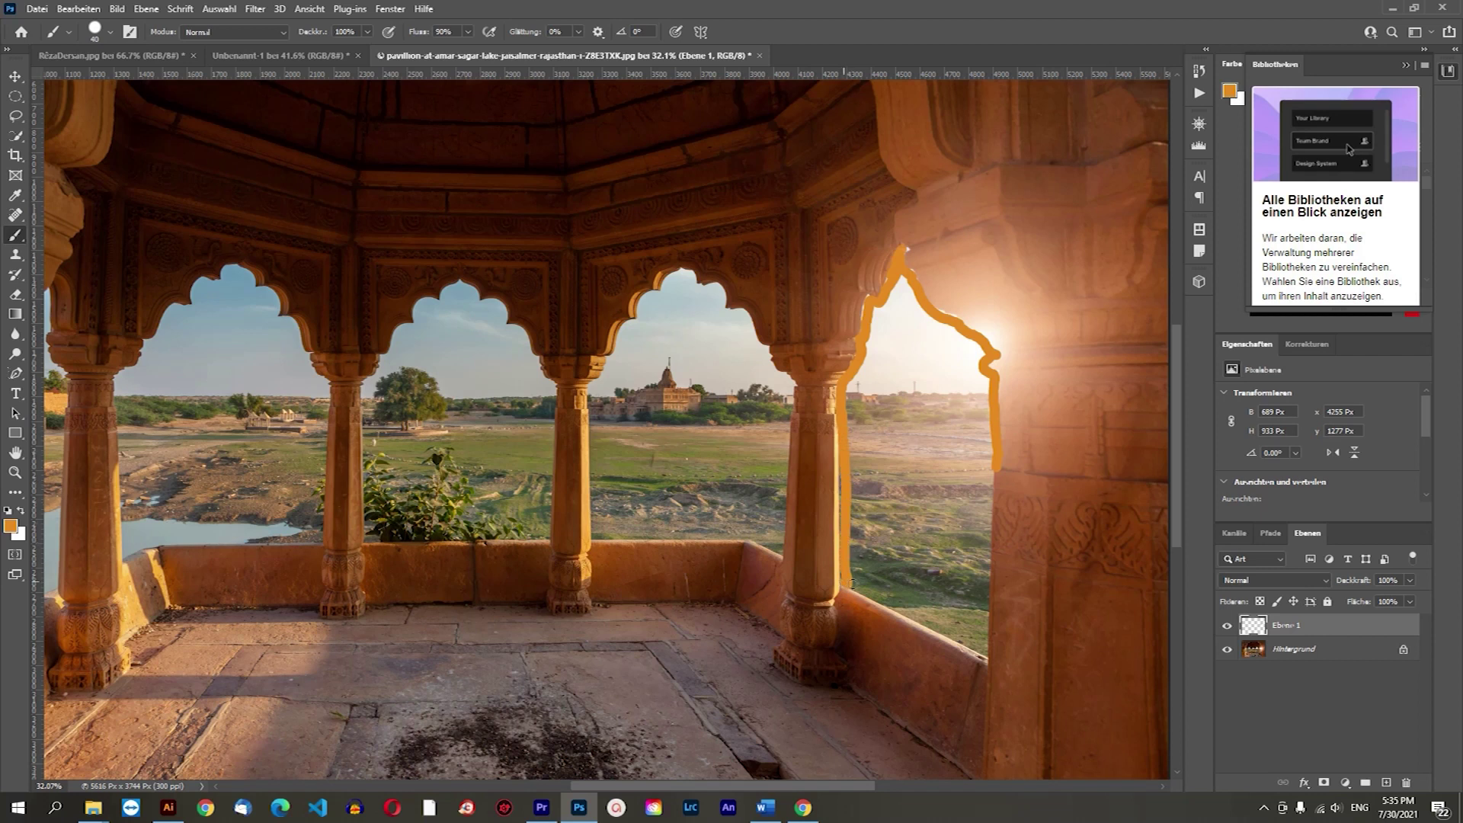
drag(930, 621, 976, 646)
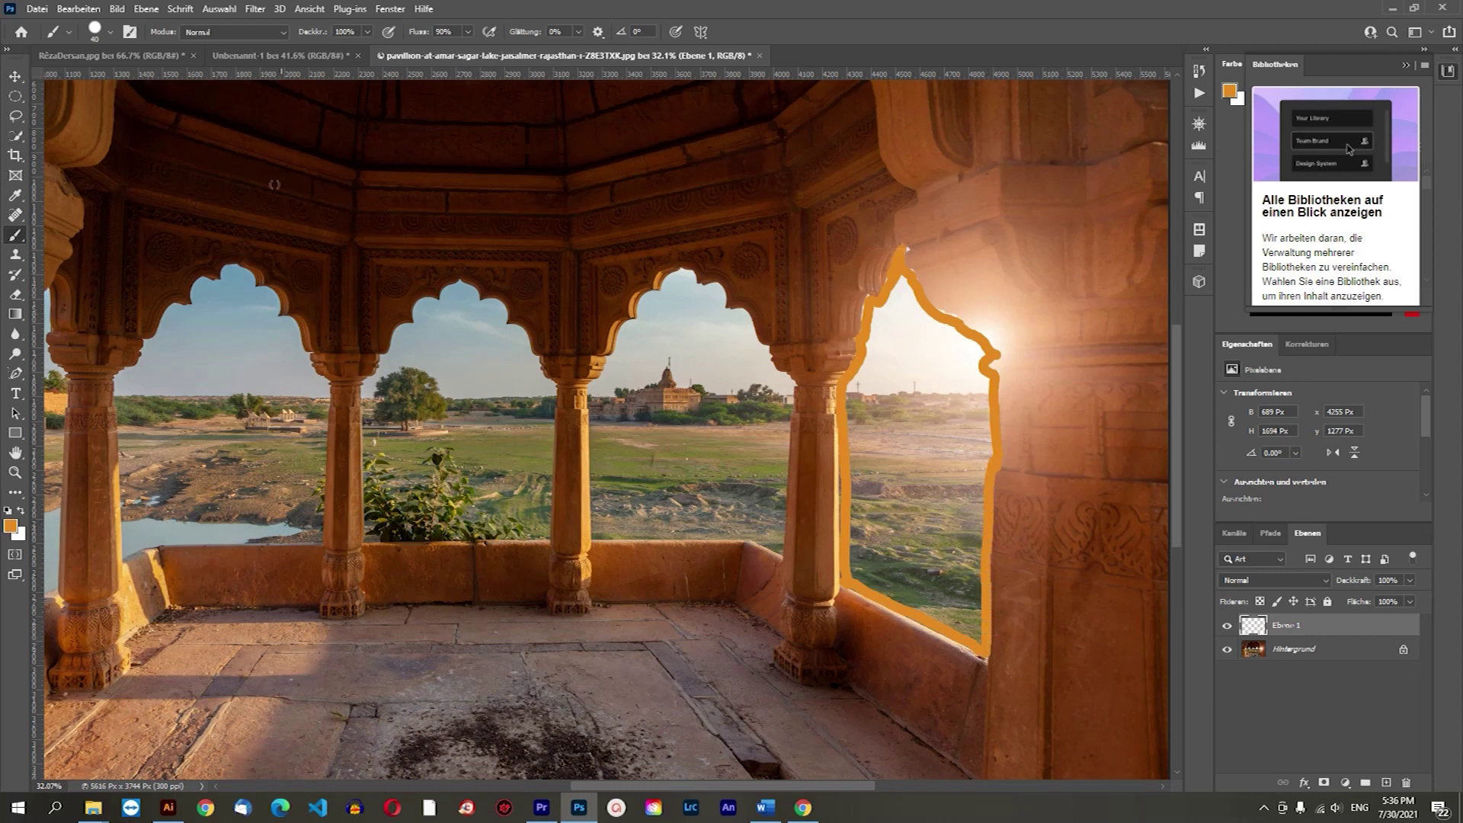
click(105, 33)
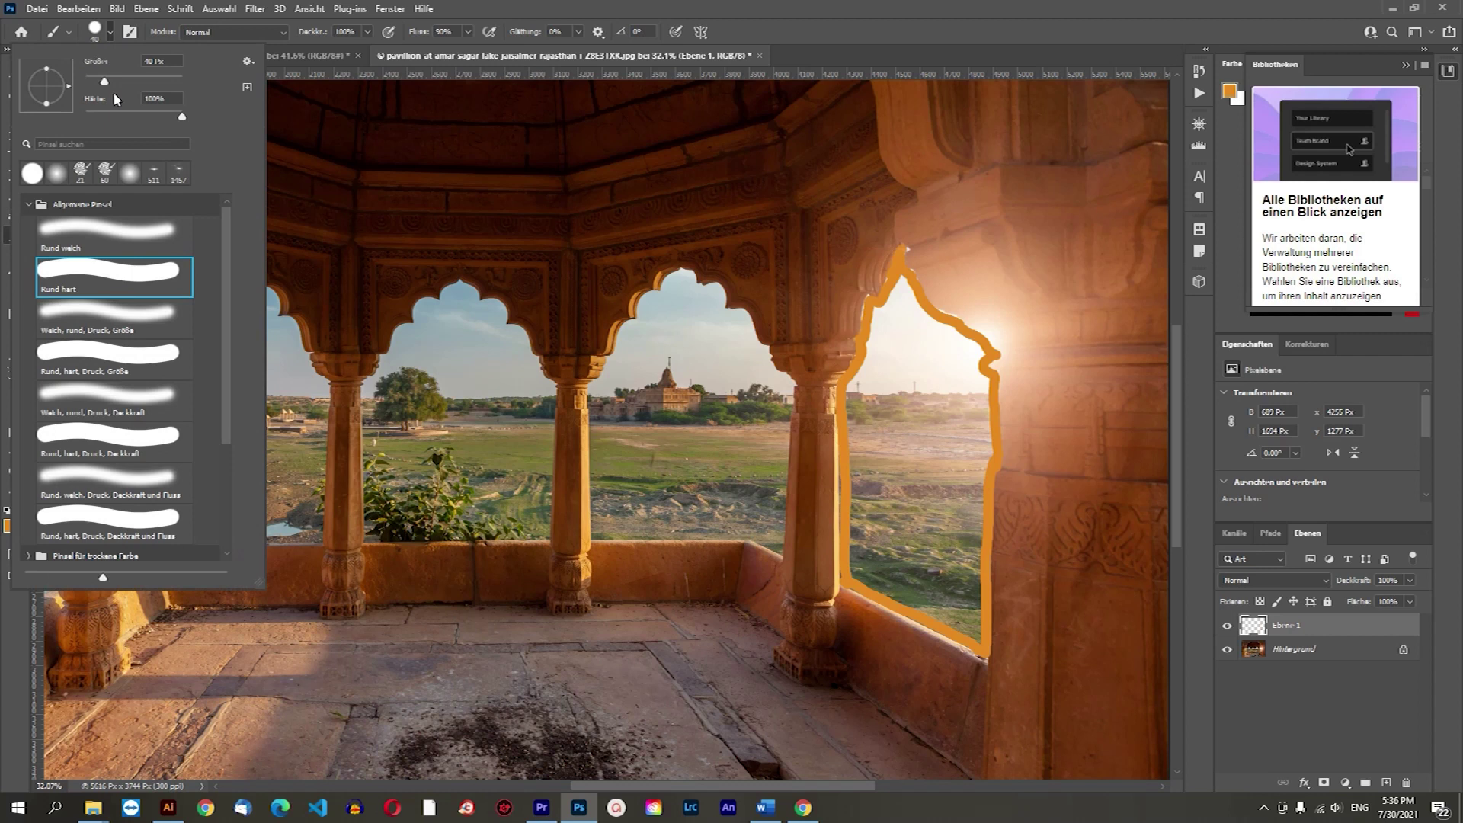
Fill the whole right arch opening with solid orange on Ebene 1.
click(865, 572)
drag(861, 575, 873, 350)
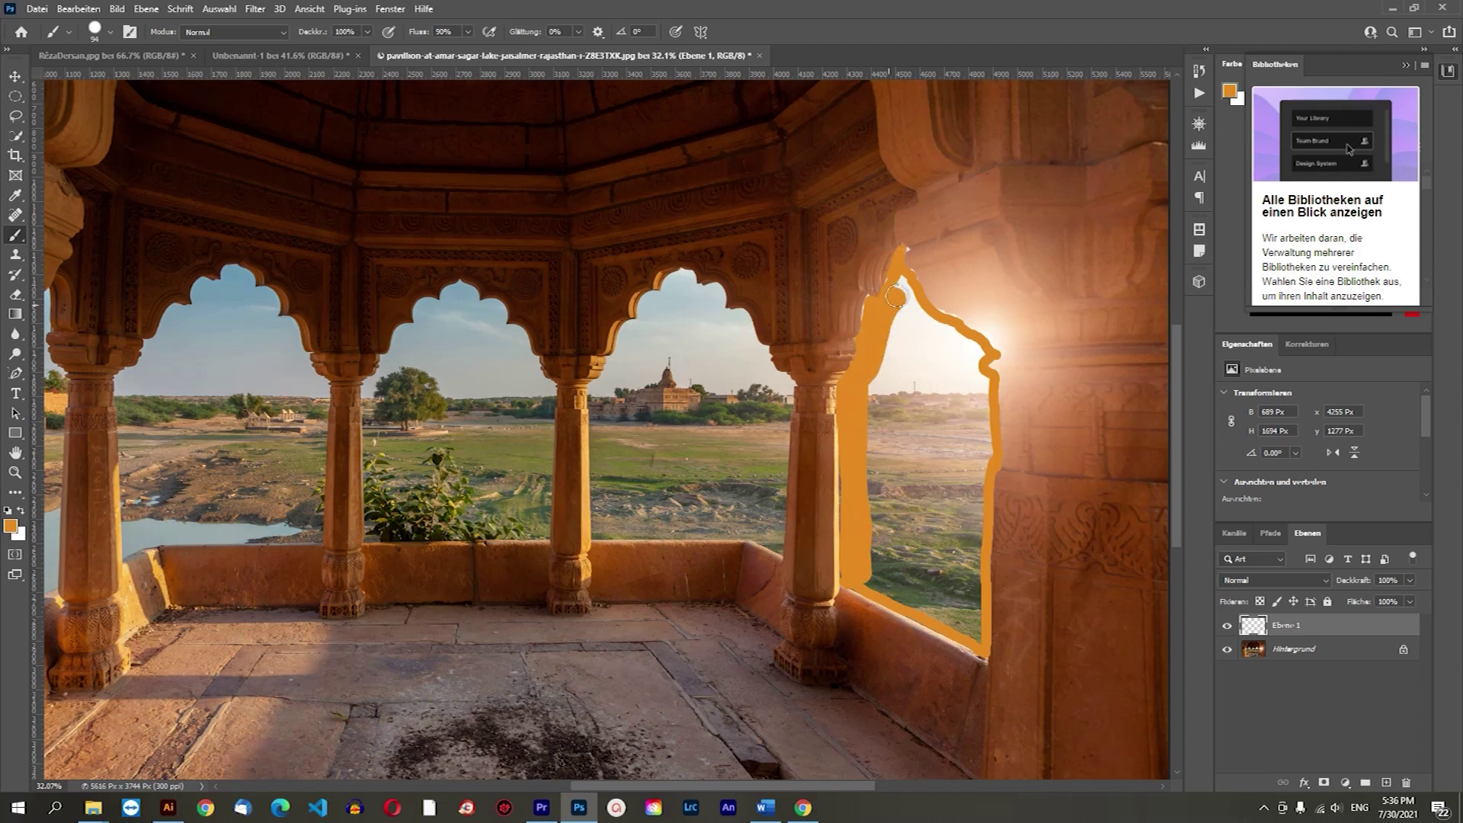
mouse_move(899, 285)
mouse_down()
mouse_move(979, 371)
mouse_move(979, 644)
mouse_move(965, 444)
mouse_move(871, 524)
mouse_move(884, 568)
mouse_move(890, 426)
mouse_move(911, 533)
mouse_move(898, 546)
mouse_move(944, 579)
mouse_move(926, 355)
mouse_move(933, 532)
mouse_up()
drag(944, 457, 931, 558)
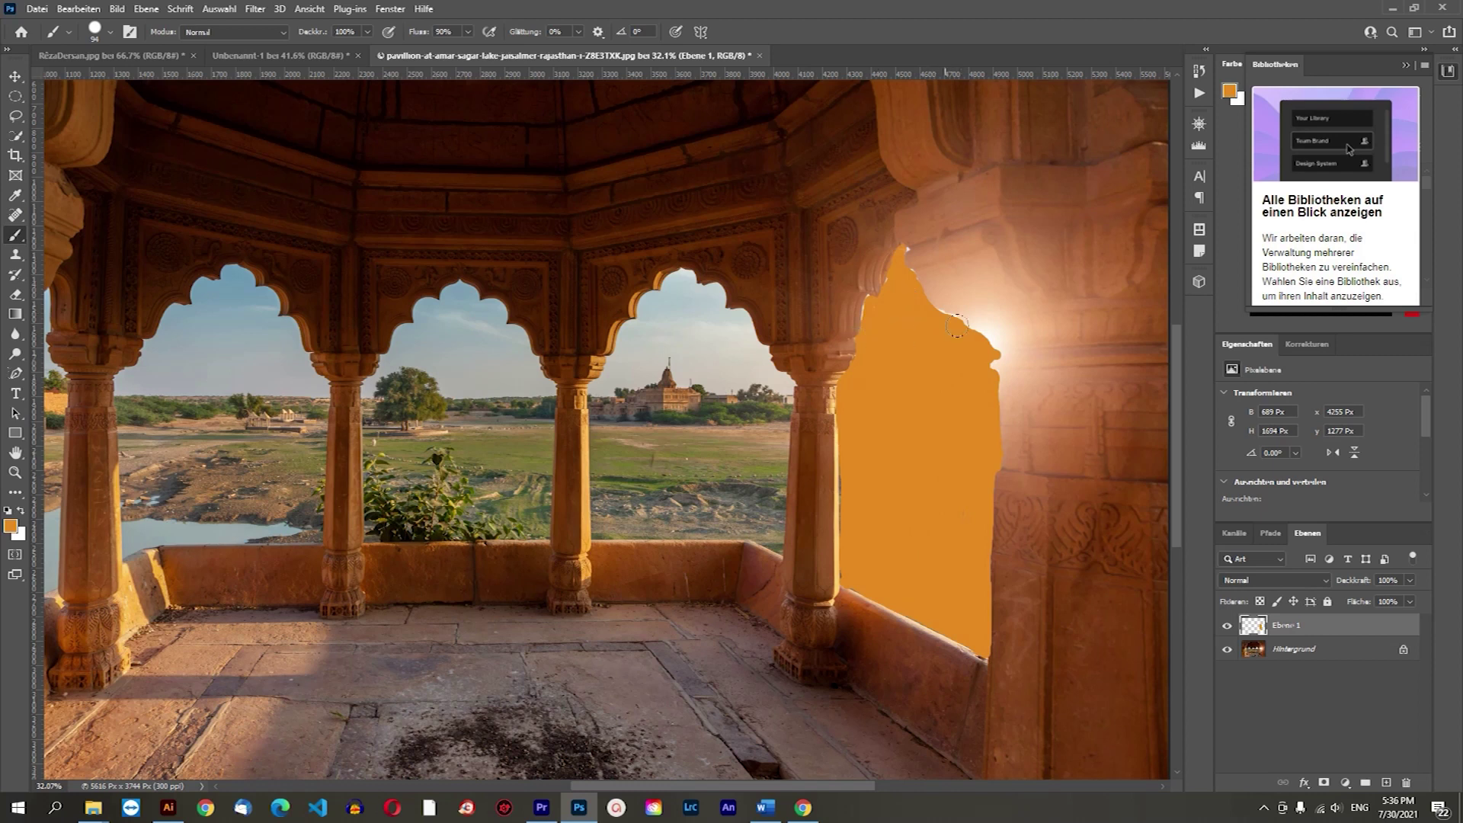
click(15, 74)
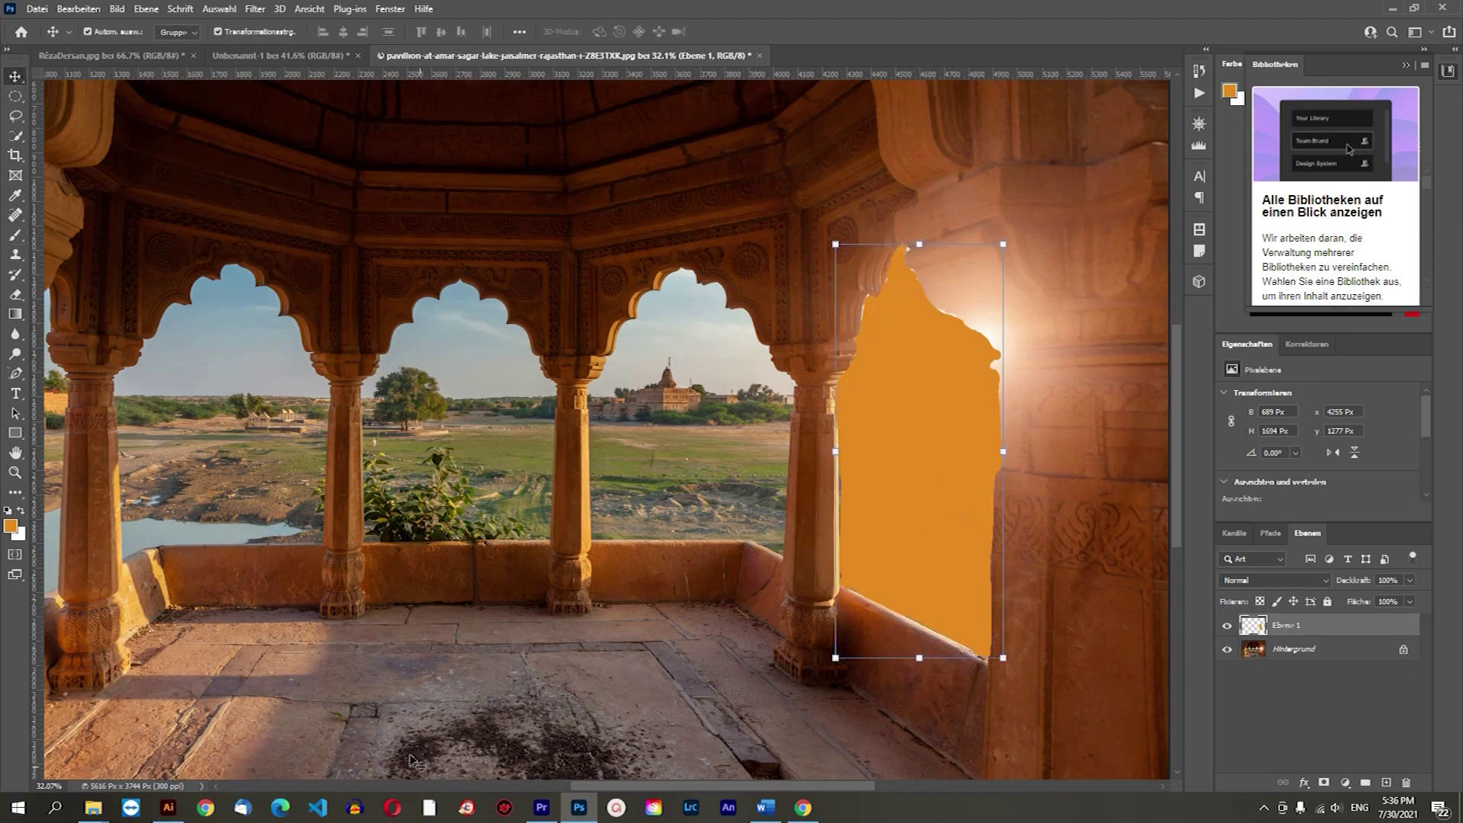
mouse_move(93, 808)
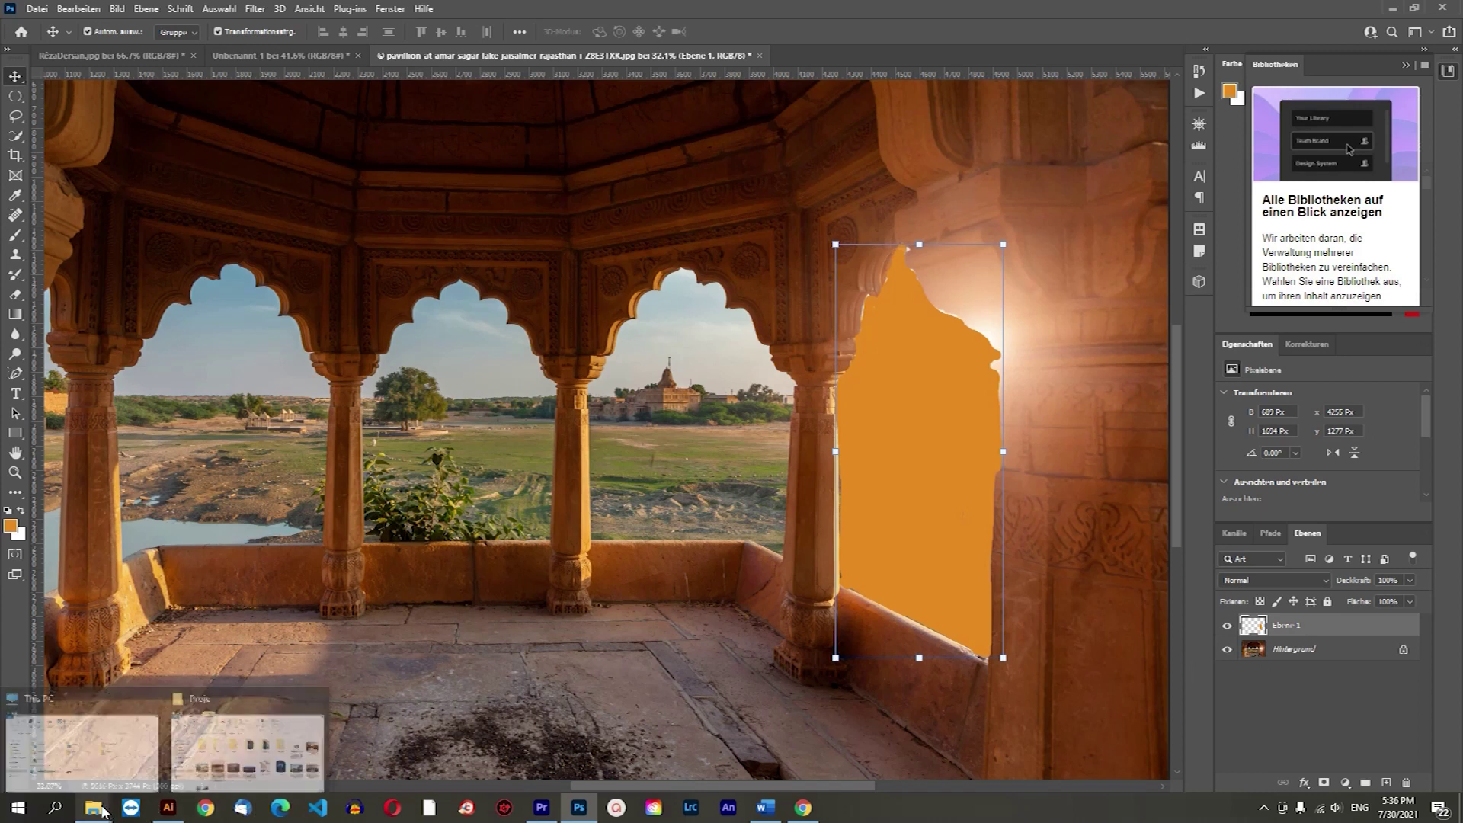
Open strasbourg-at-sunrise from the Proje folder in Adobe Photoshop 2021.
click(233, 736)
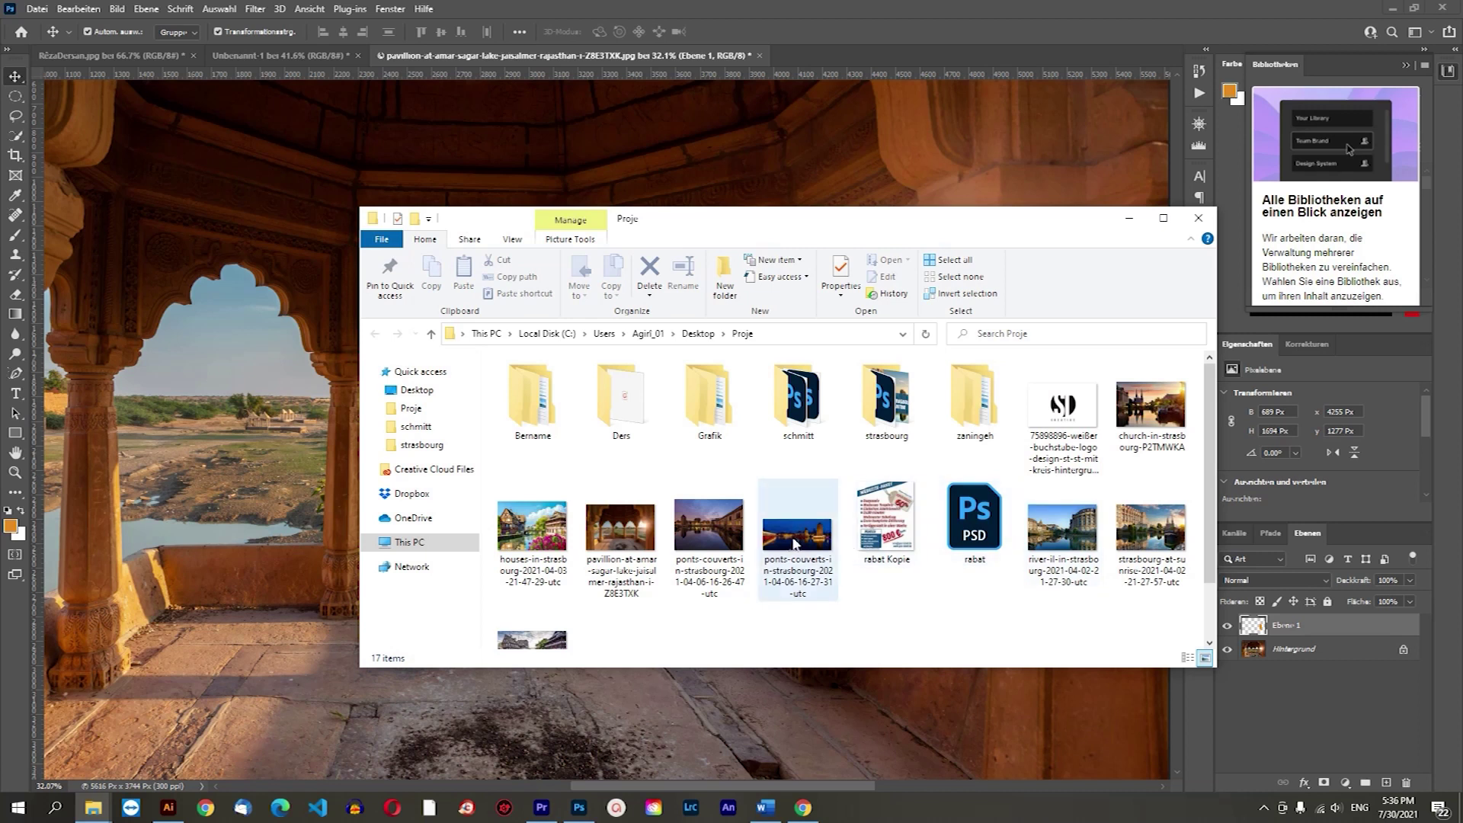
right_click(1162, 536)
mouse_move(1104, 535)
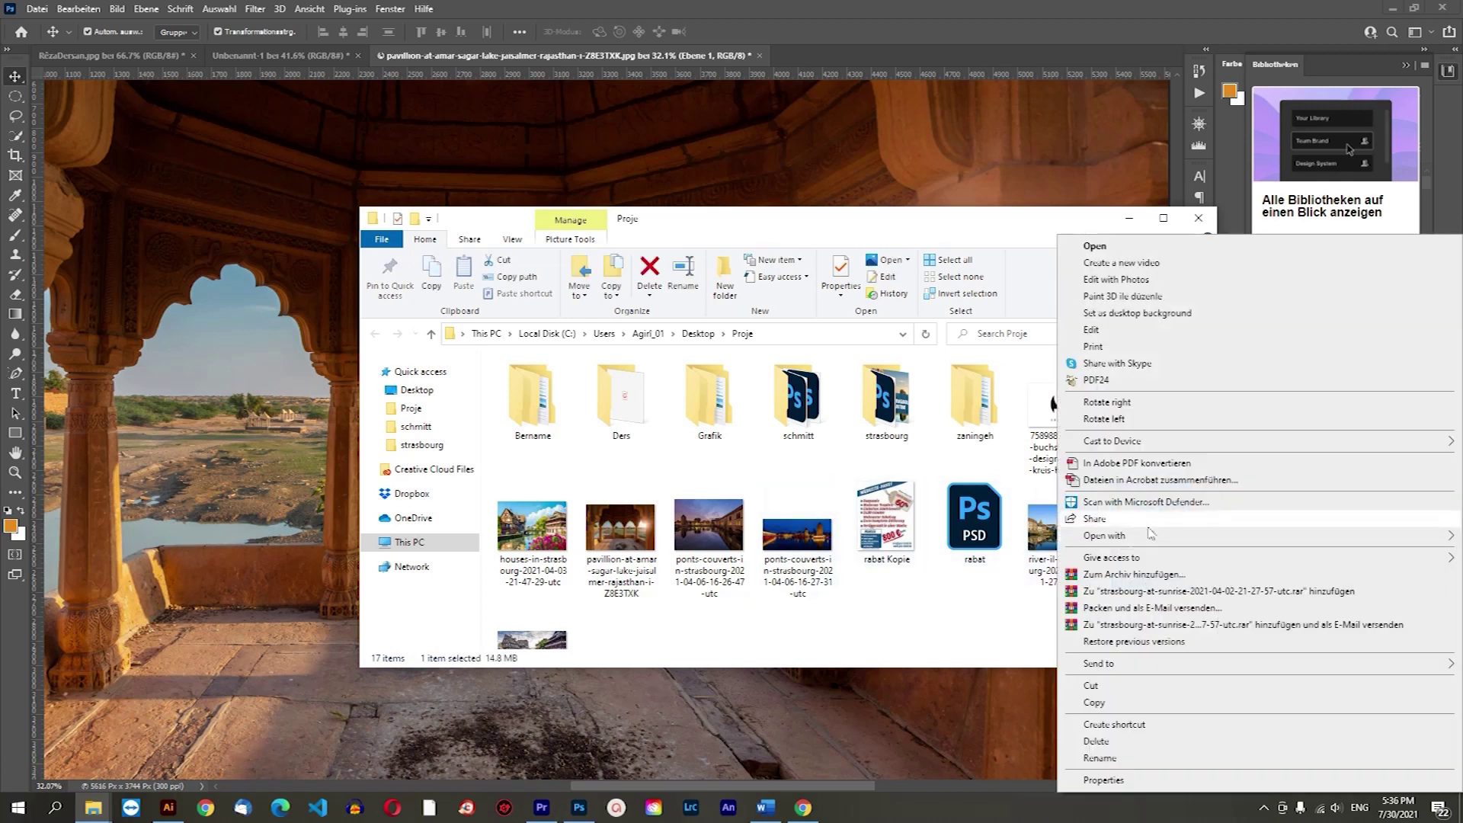
click(969, 556)
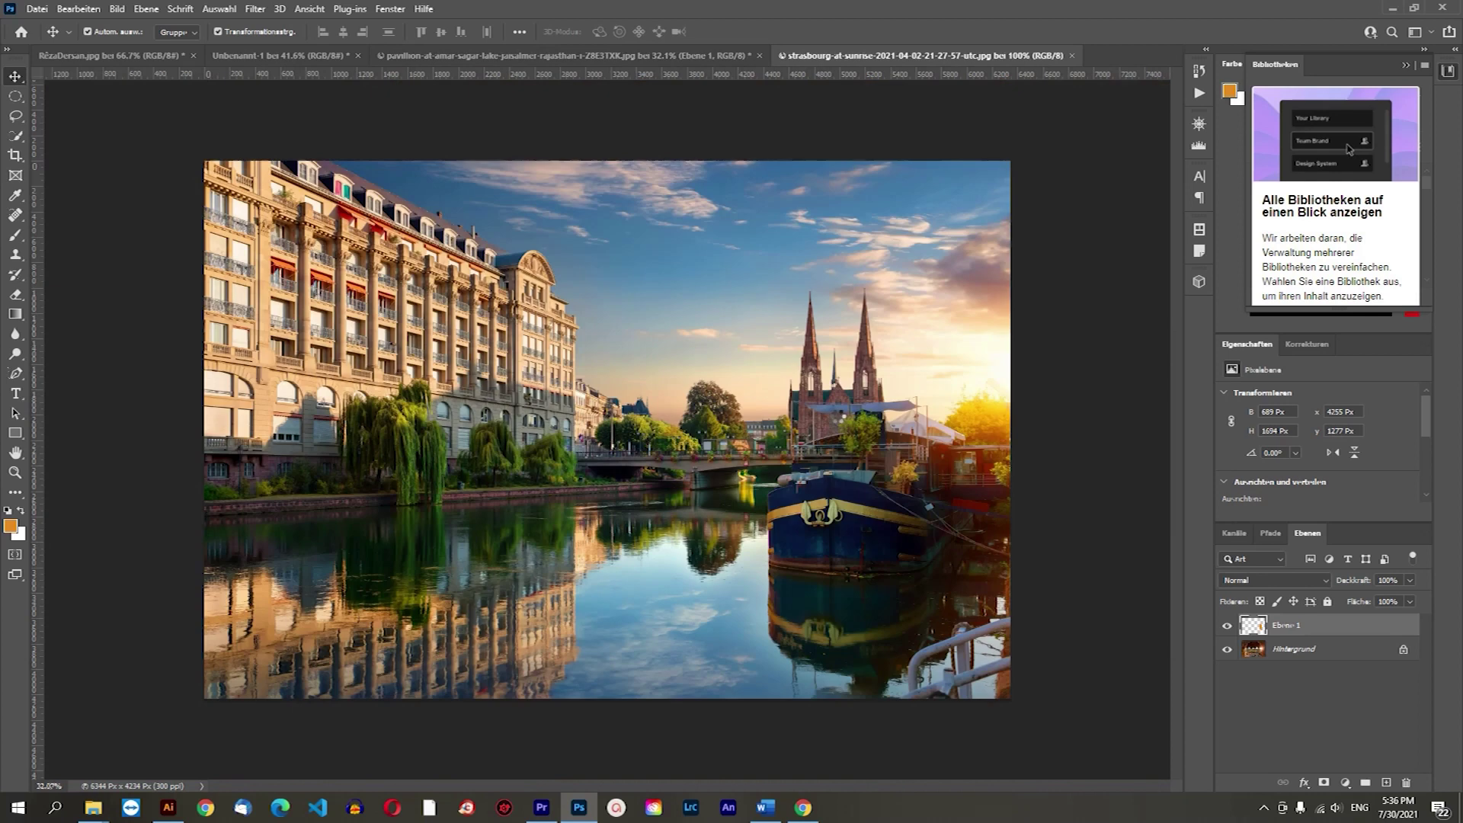
Float the Strasbourg document as its own window over the pavilion image.
mouse_move(873, 61)
mouse_down()
mouse_move(831, 391)
mouse_move(409, 239)
mouse_up()
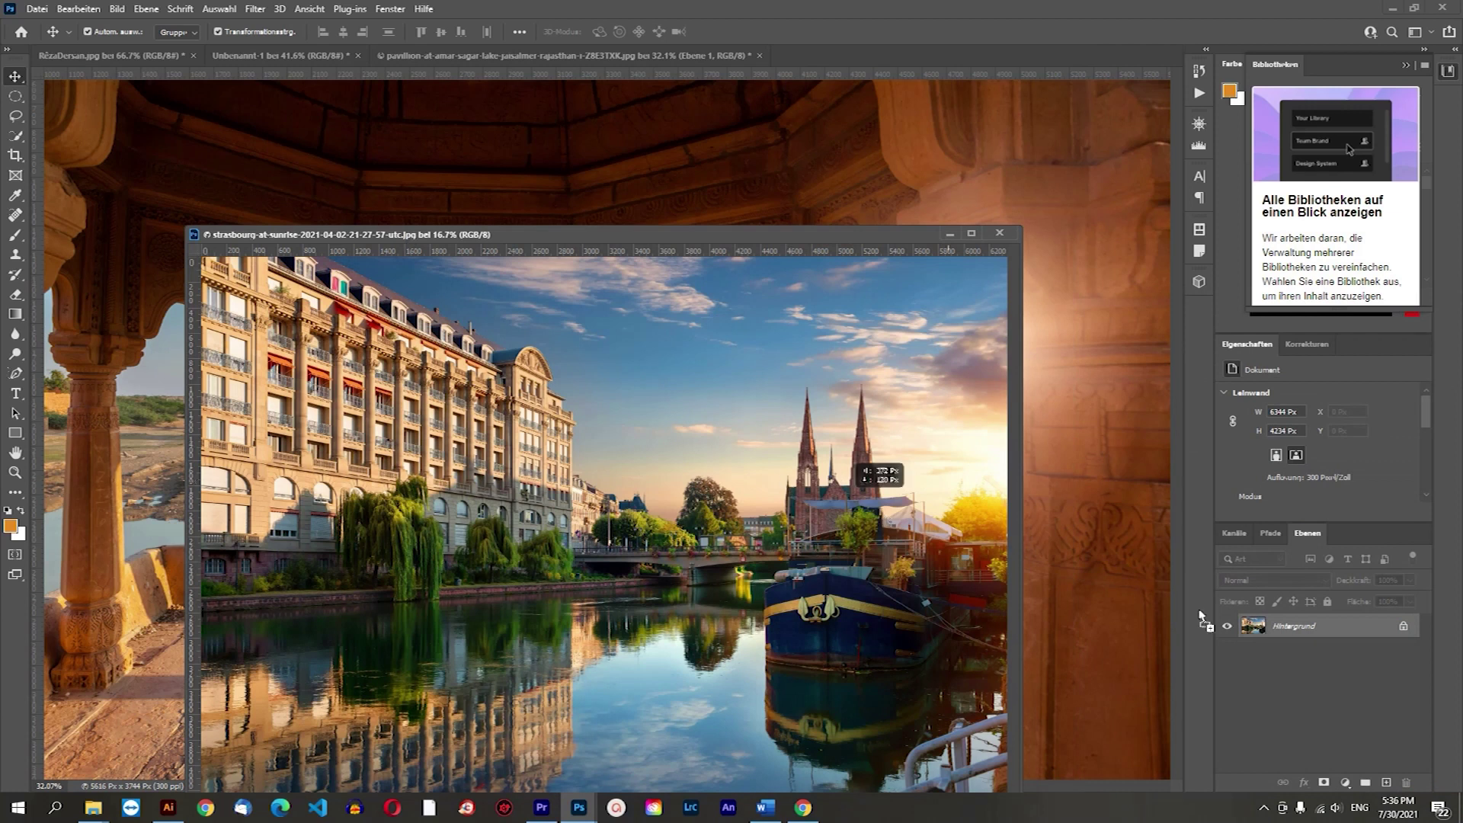
click(1100, 503)
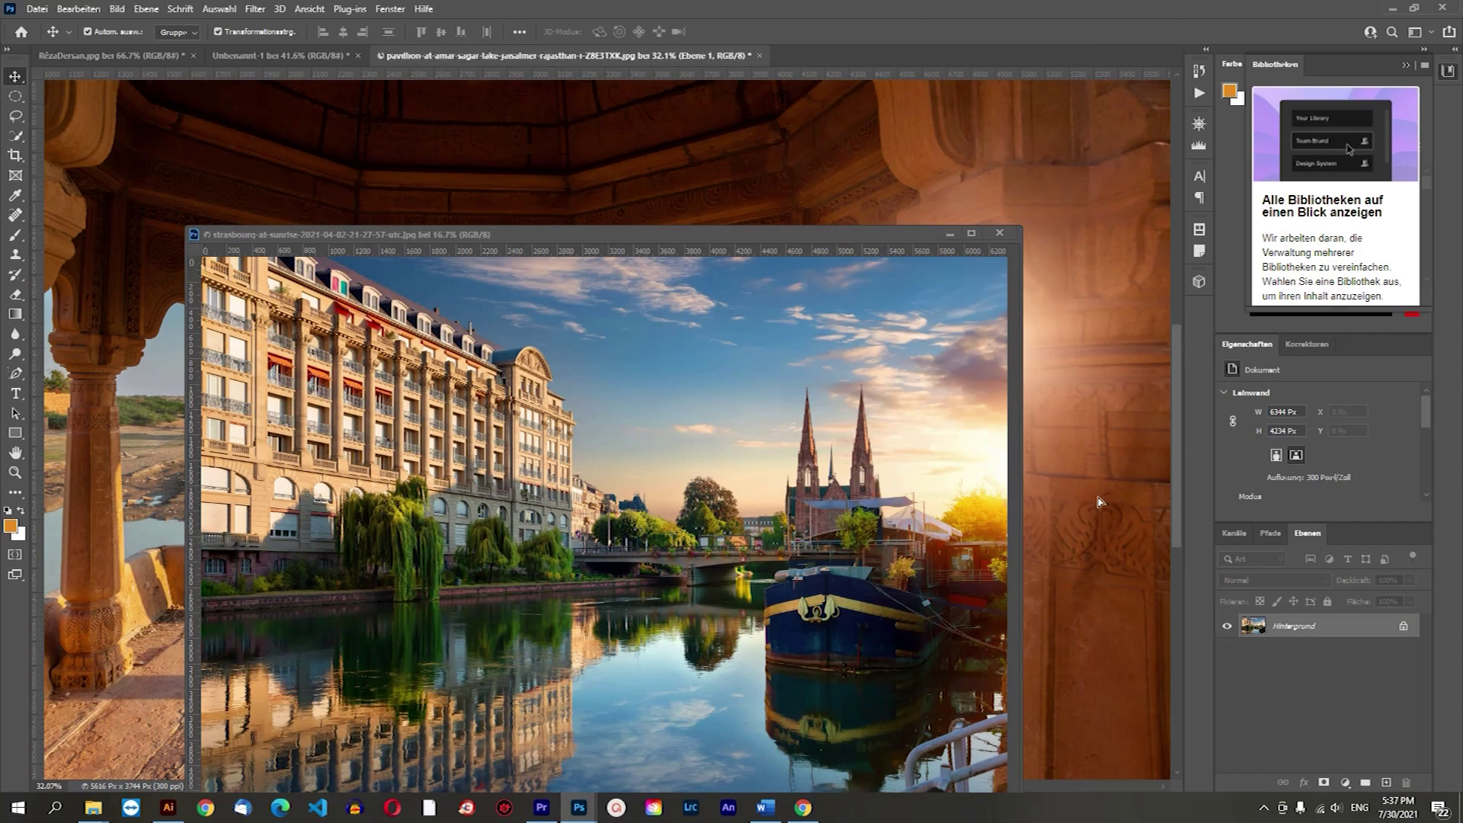
Paste the Strasbourg photo as Ebene 2, close its window, and scale it to about 42%.
key(ctrl+v)
click(999, 232)
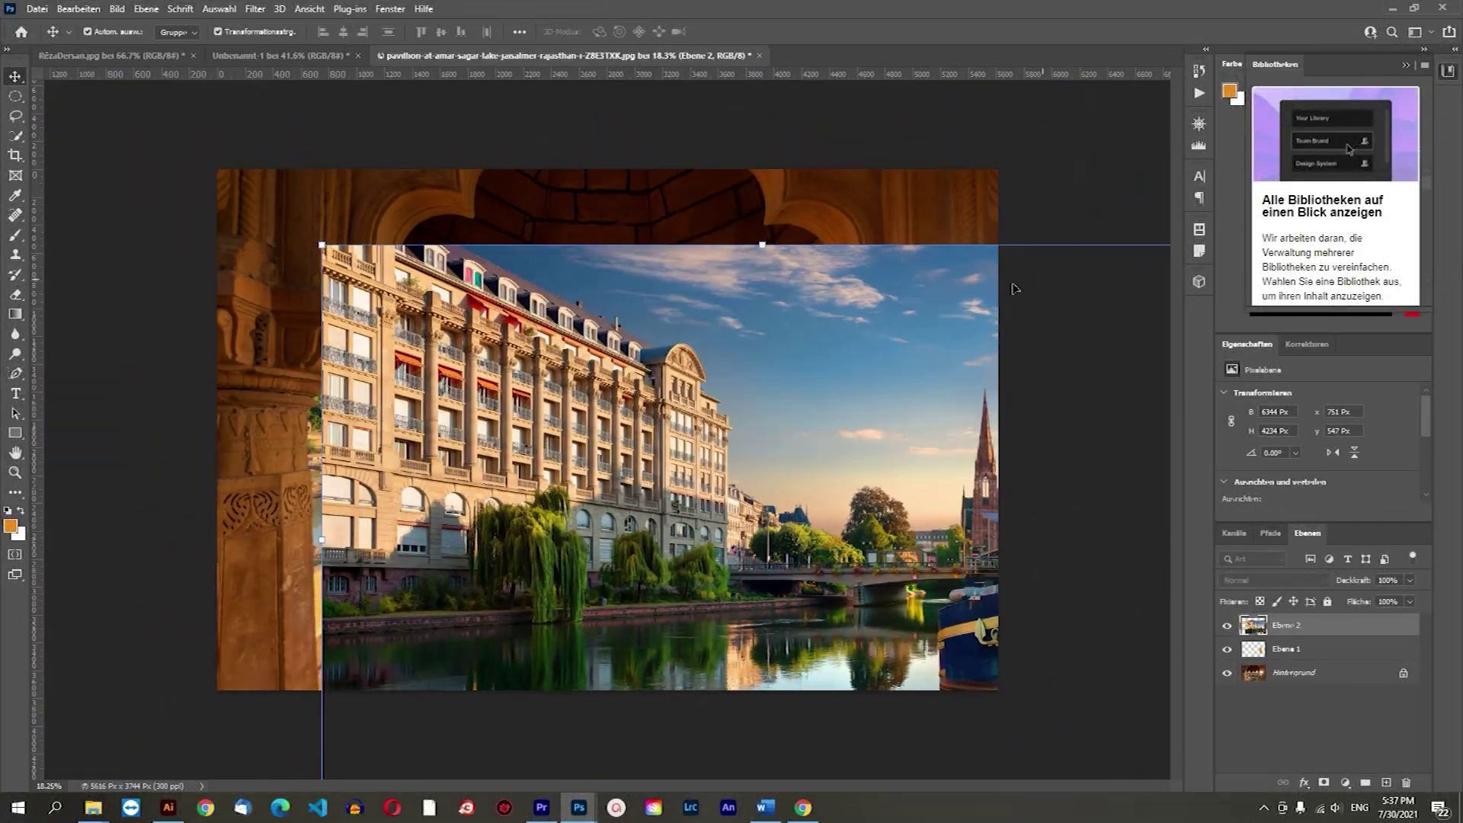
key(ctrl+t)
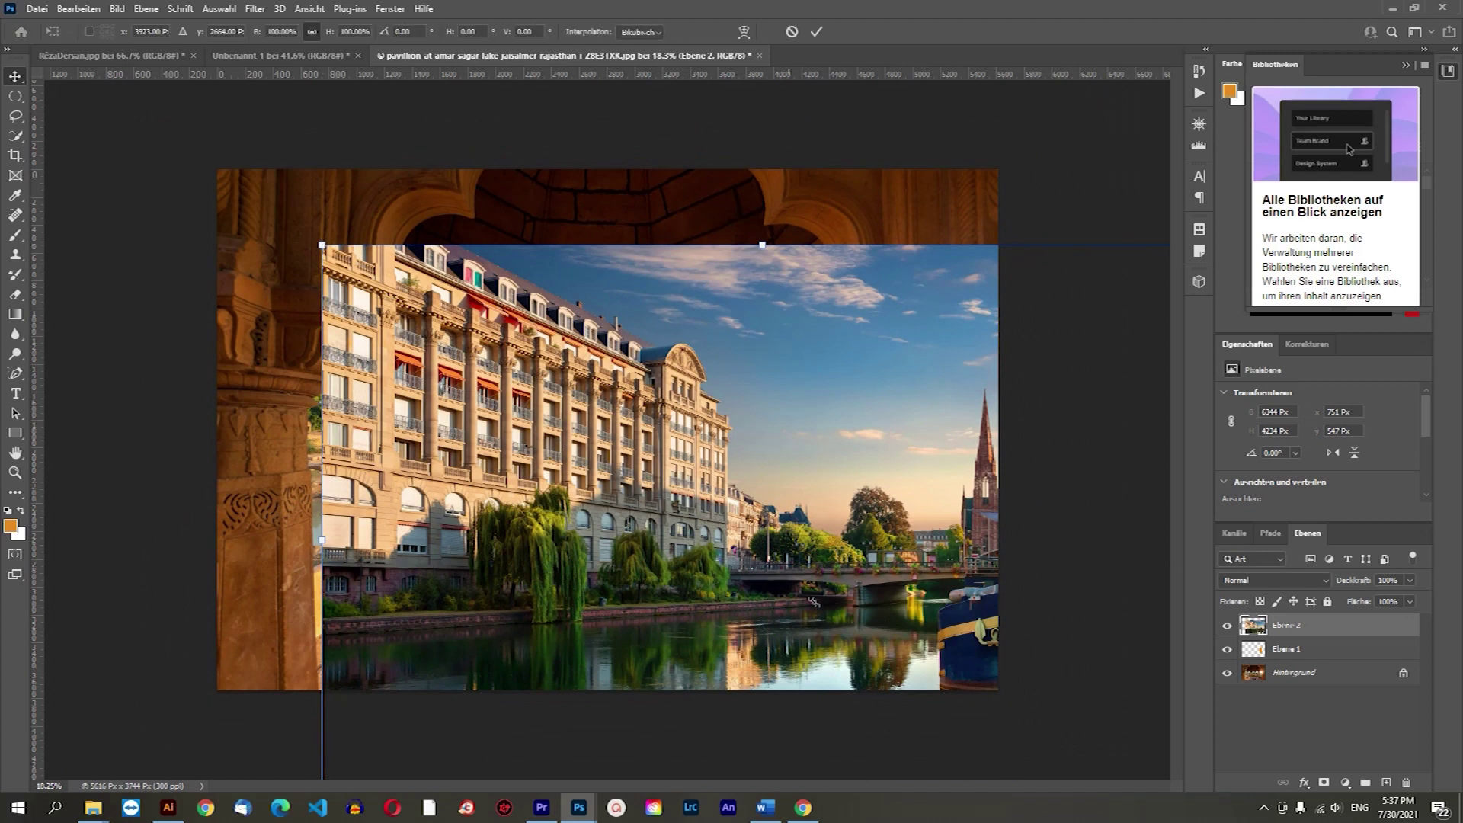
drag(322, 244, 829, 585)
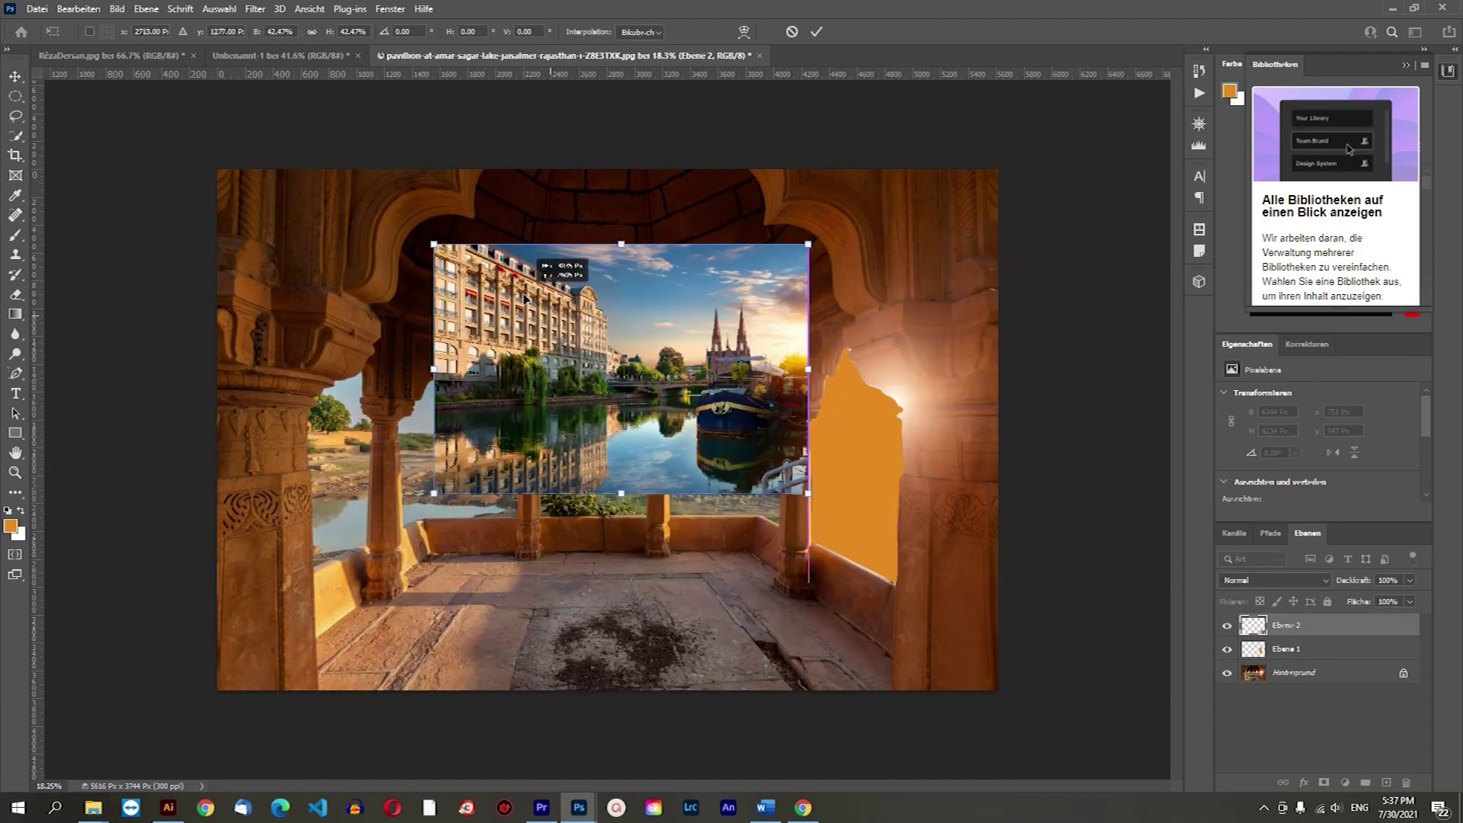
drag(933, 644, 518, 282)
drag(649, 364, 801, 487)
click(816, 31)
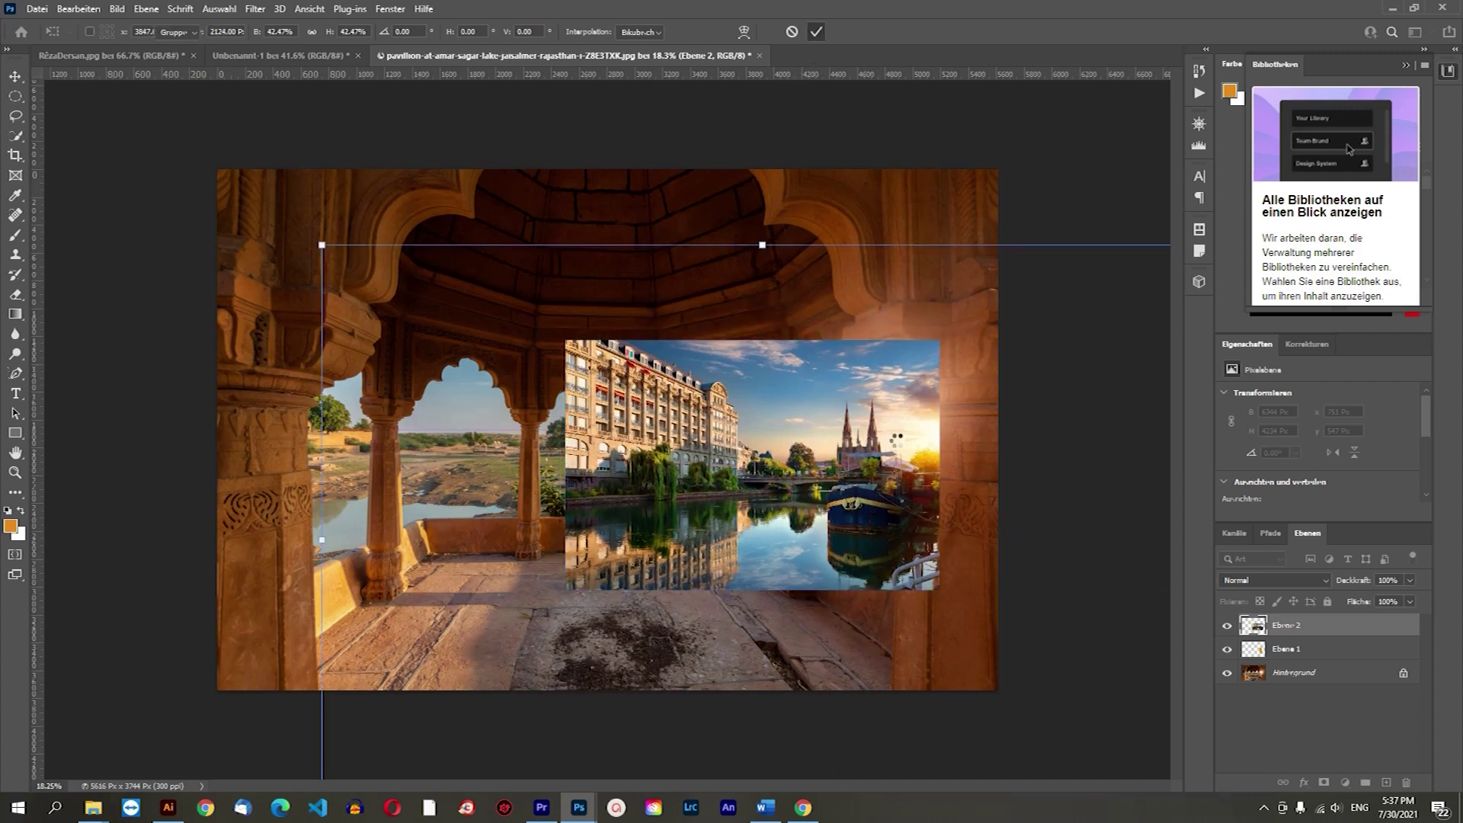
Adjust the Layers panel and select the orange arch layer, Ebene 1.
scroll(892, 550, up, 3)
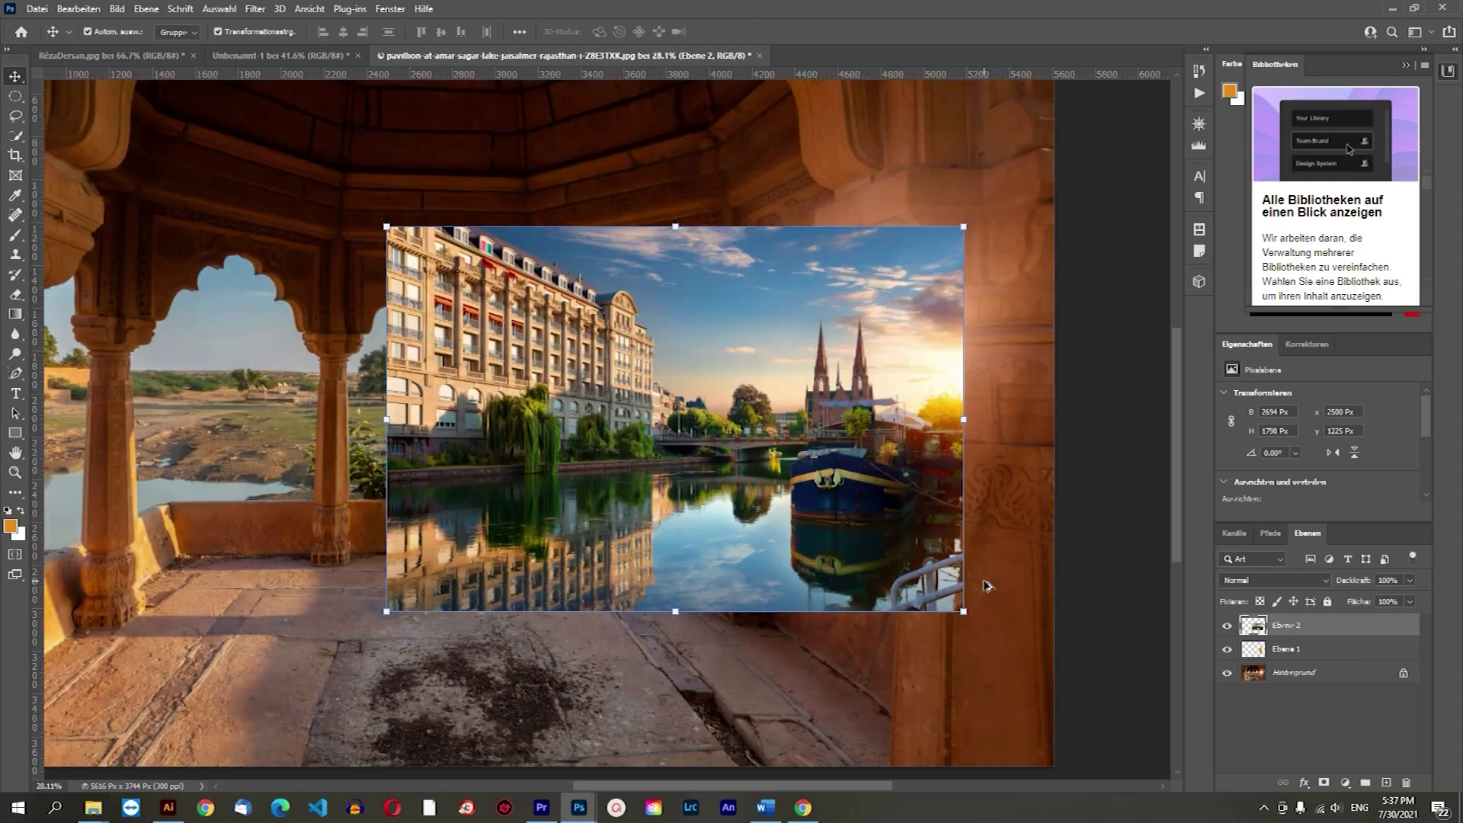
mouse_move(1288, 637)
mouse_down()
mouse_move(1286, 655)
mouse_move(1319, 634)
mouse_up()
click(1280, 650)
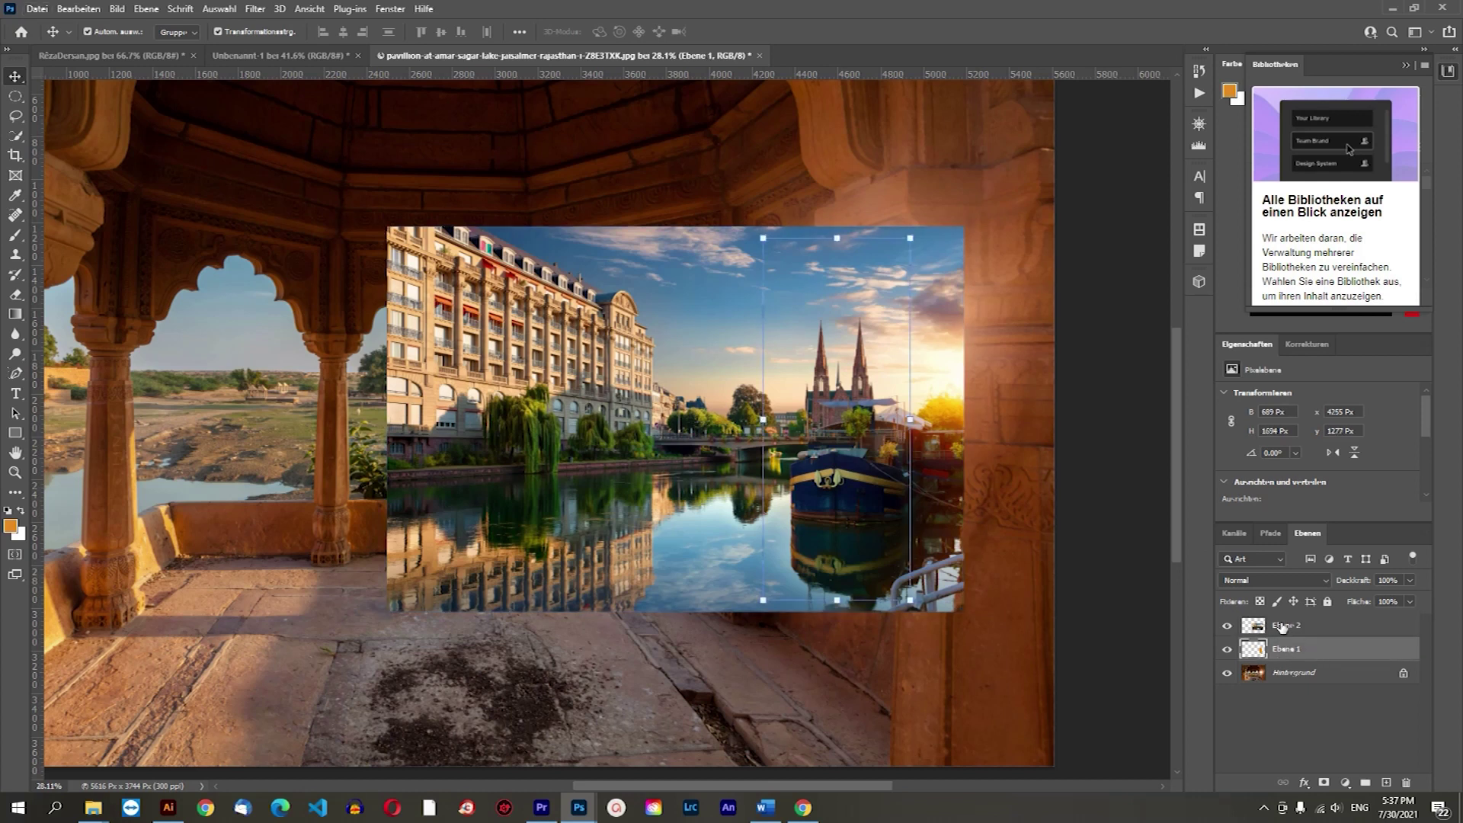
Clip Ebene 2 to the orange arch layer with Schnittmaske erstellen.
click(1282, 626)
right_click(1304, 627)
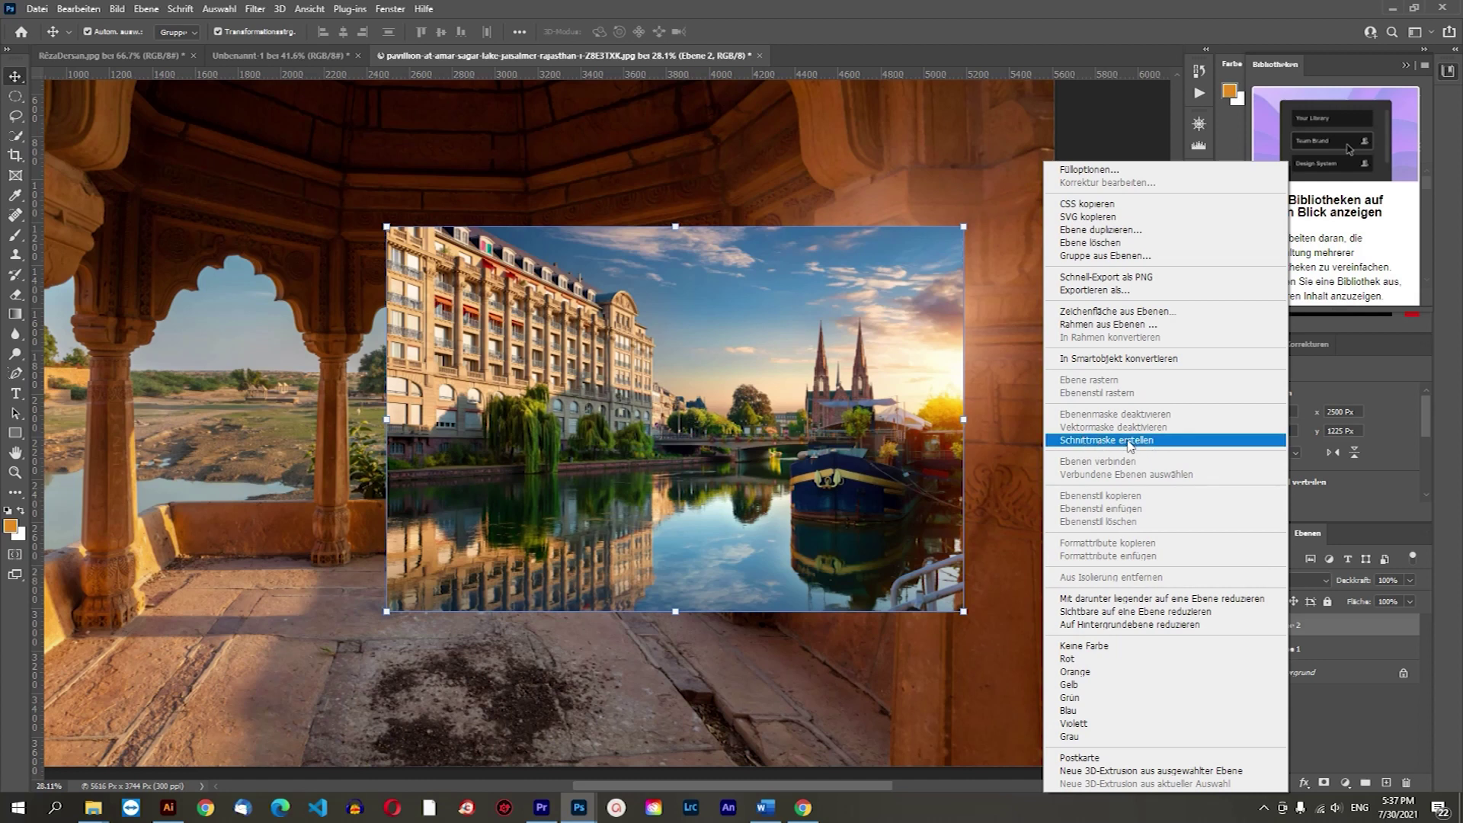
click(1101, 440)
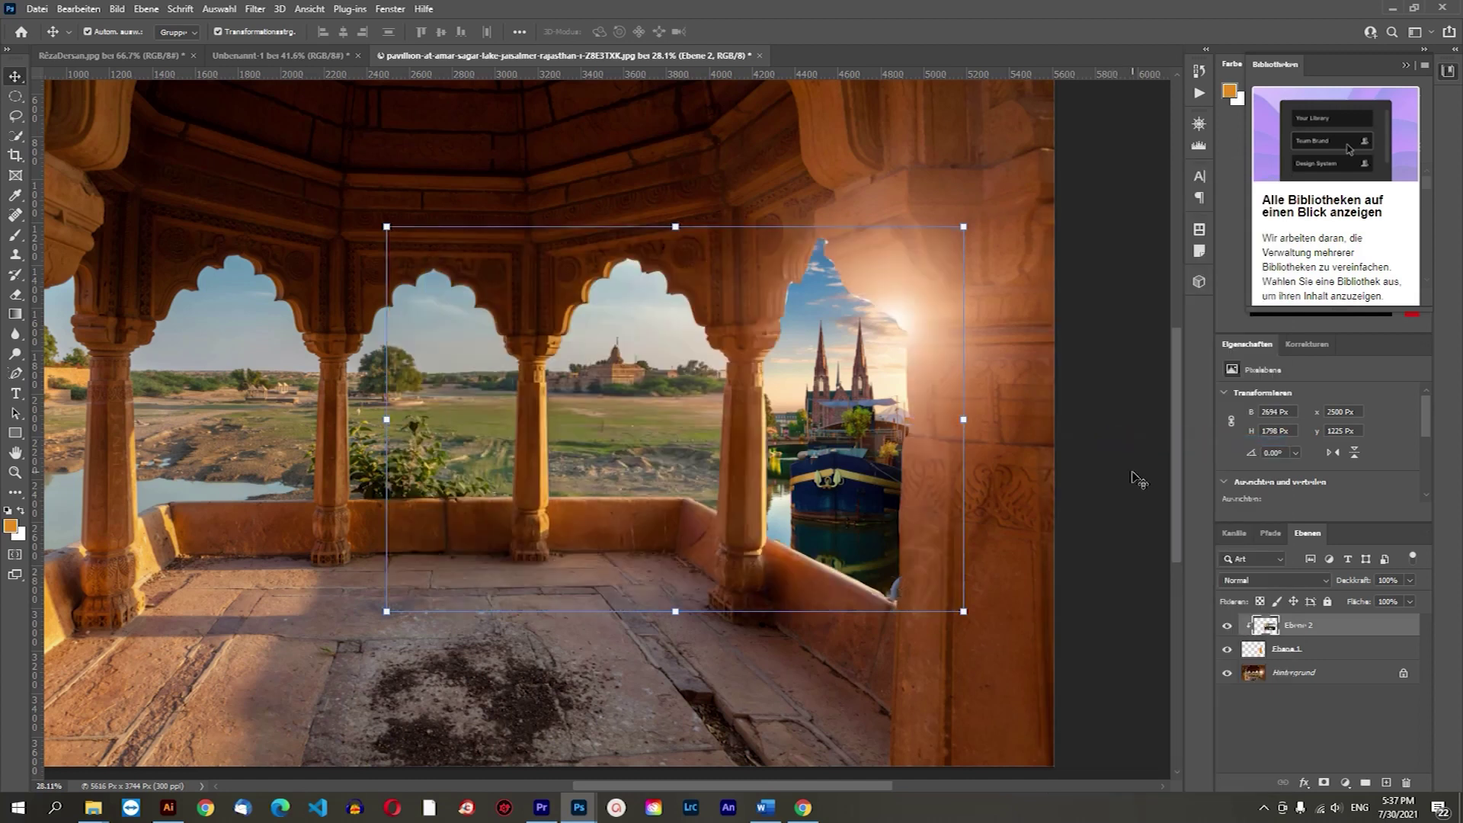
click(1116, 404)
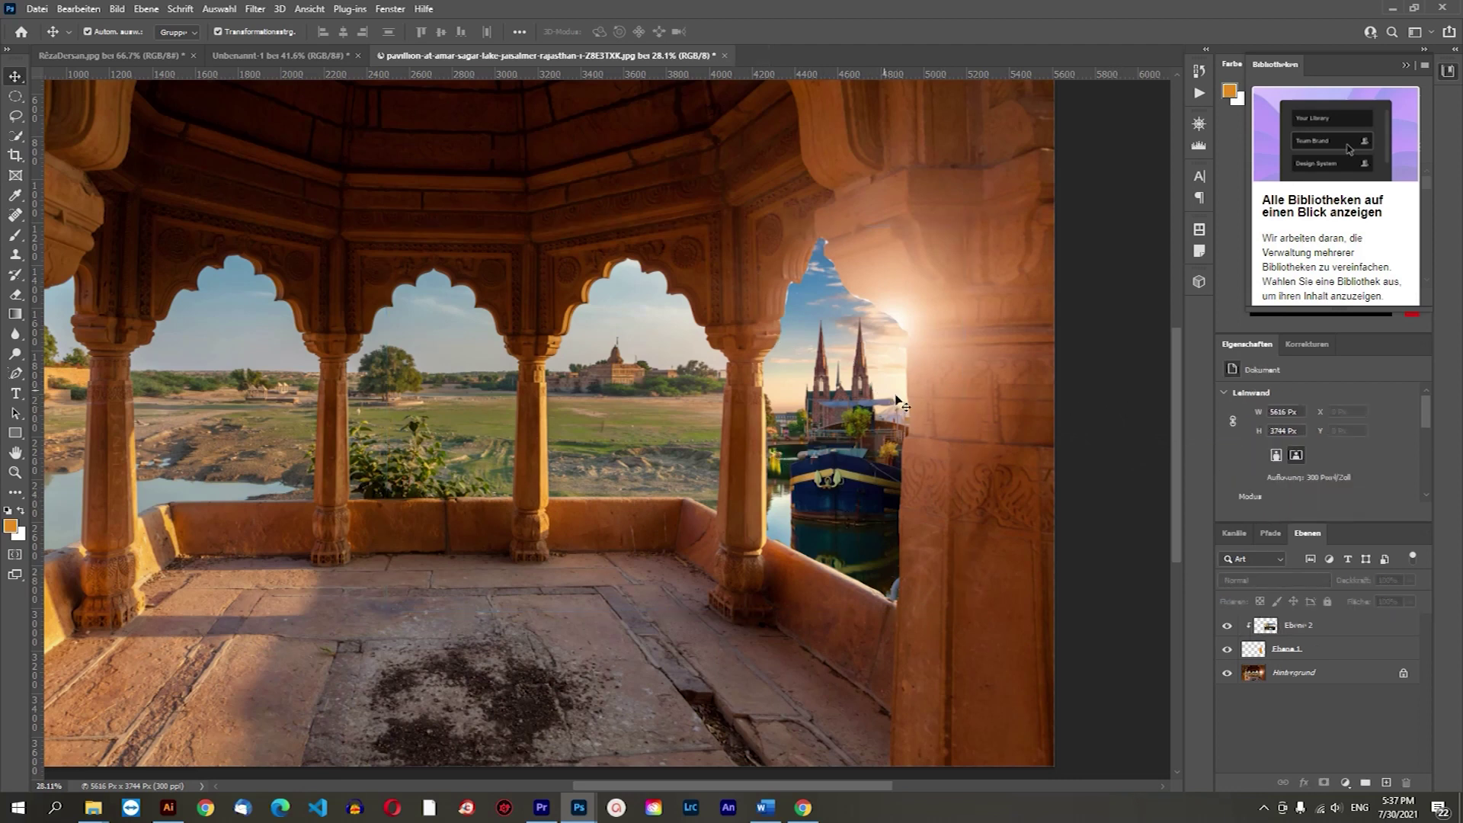
scroll(904, 397, up, 3)
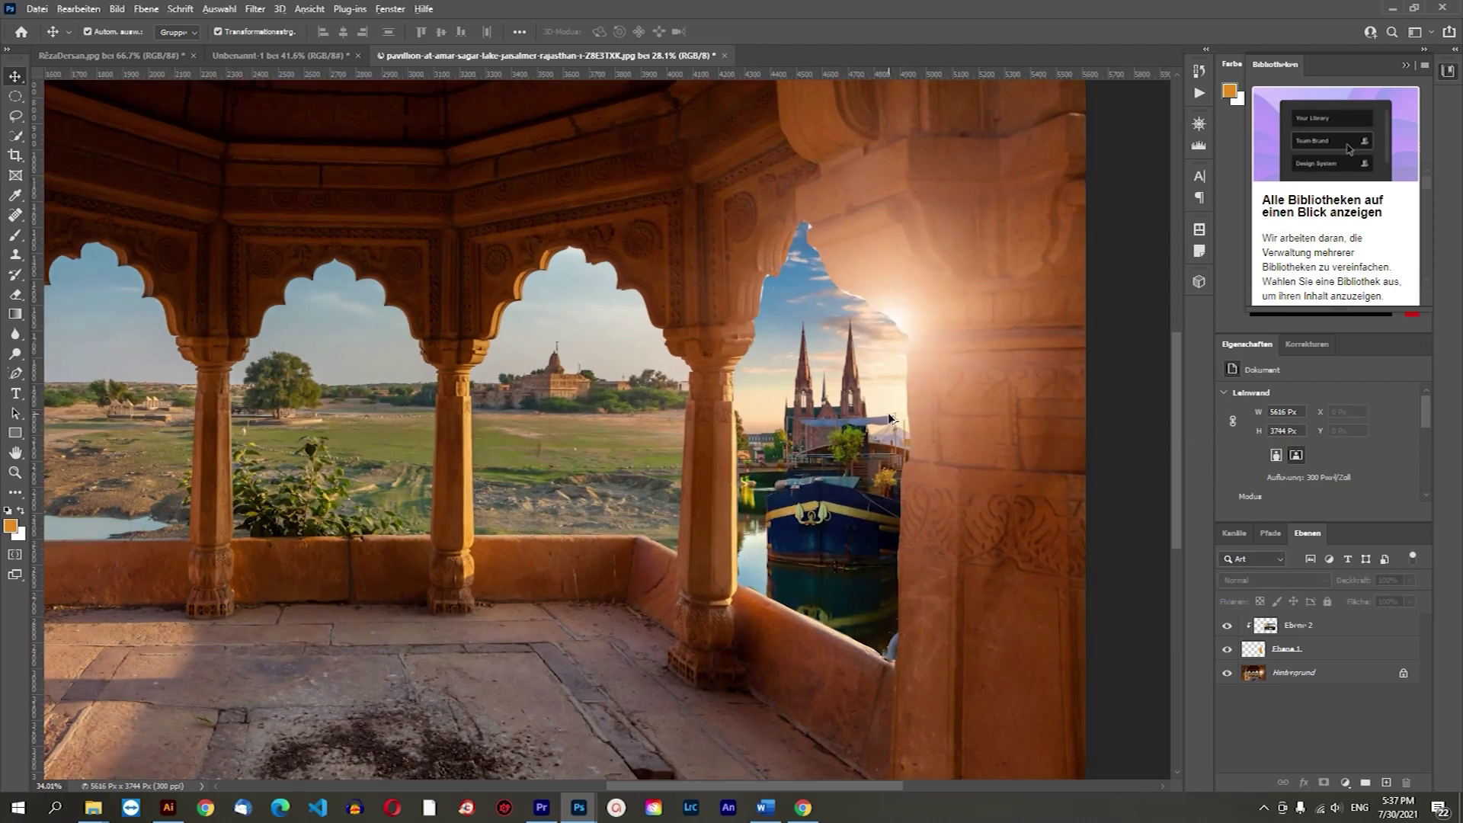
scroll(892, 474, up, 2)
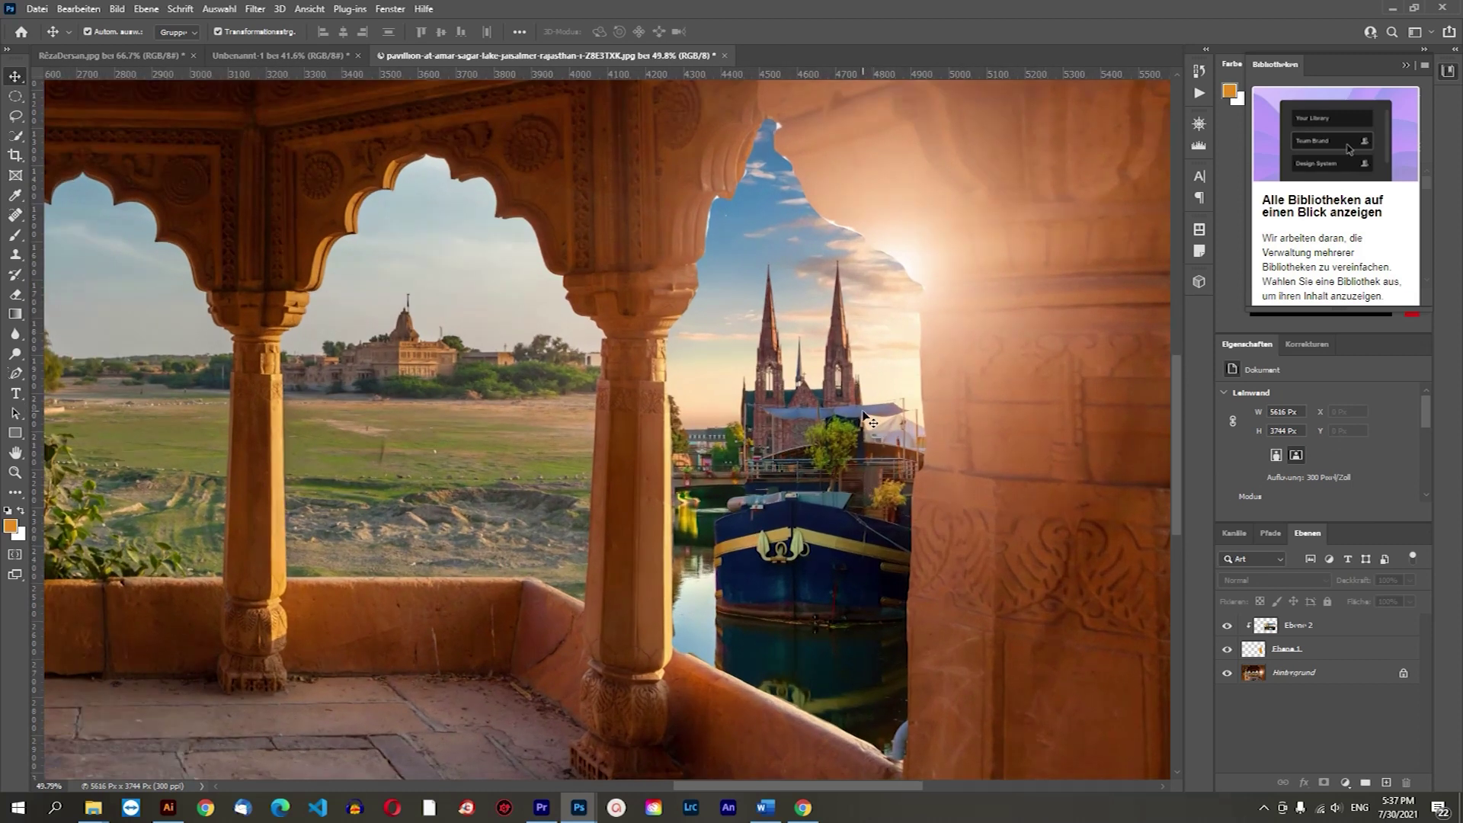
scroll(869, 431, down, 2)
scroll(861, 434, down, 2)
scroll(854, 439, down, 2)
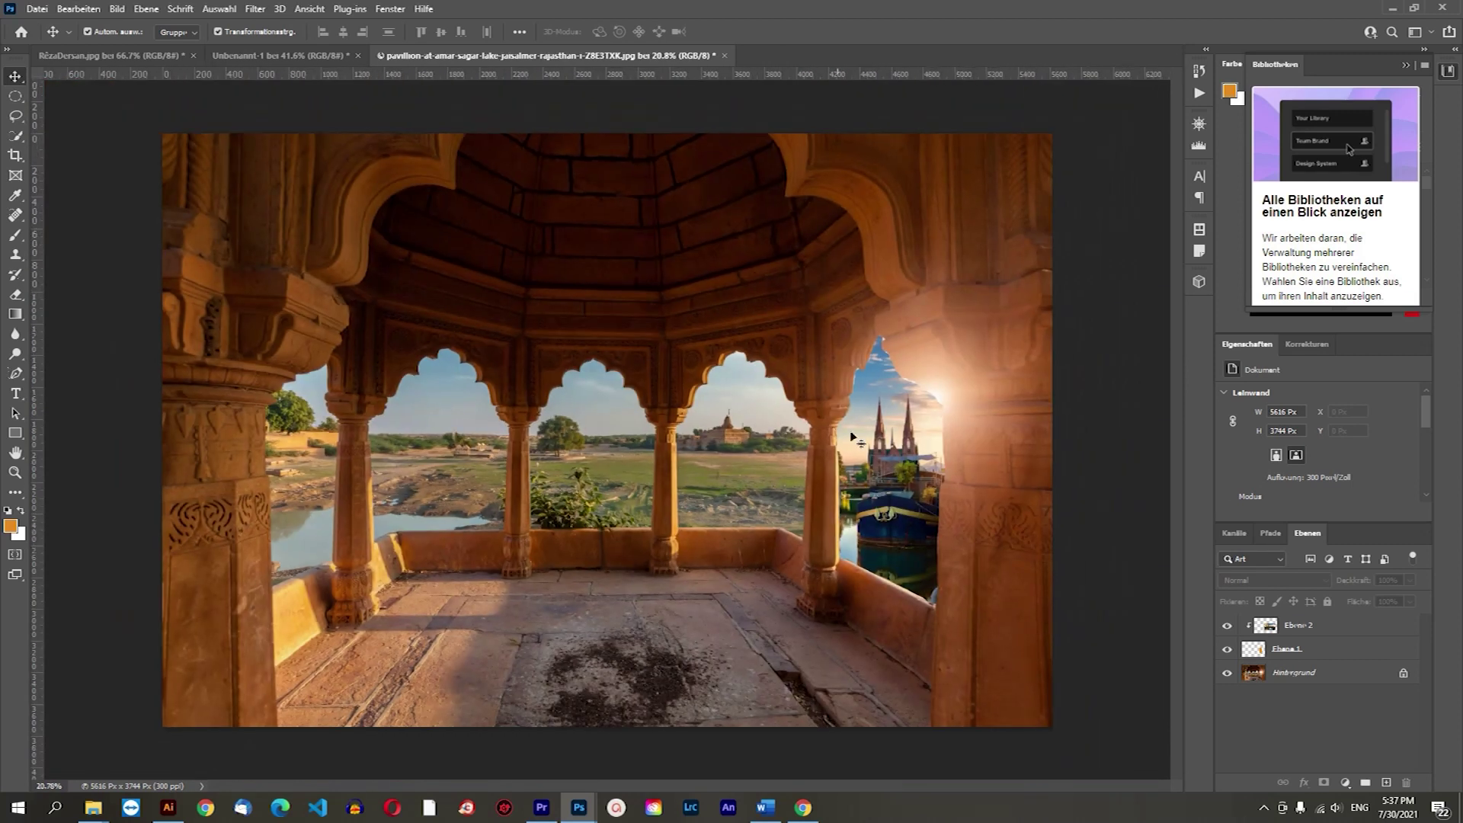
click(896, 455)
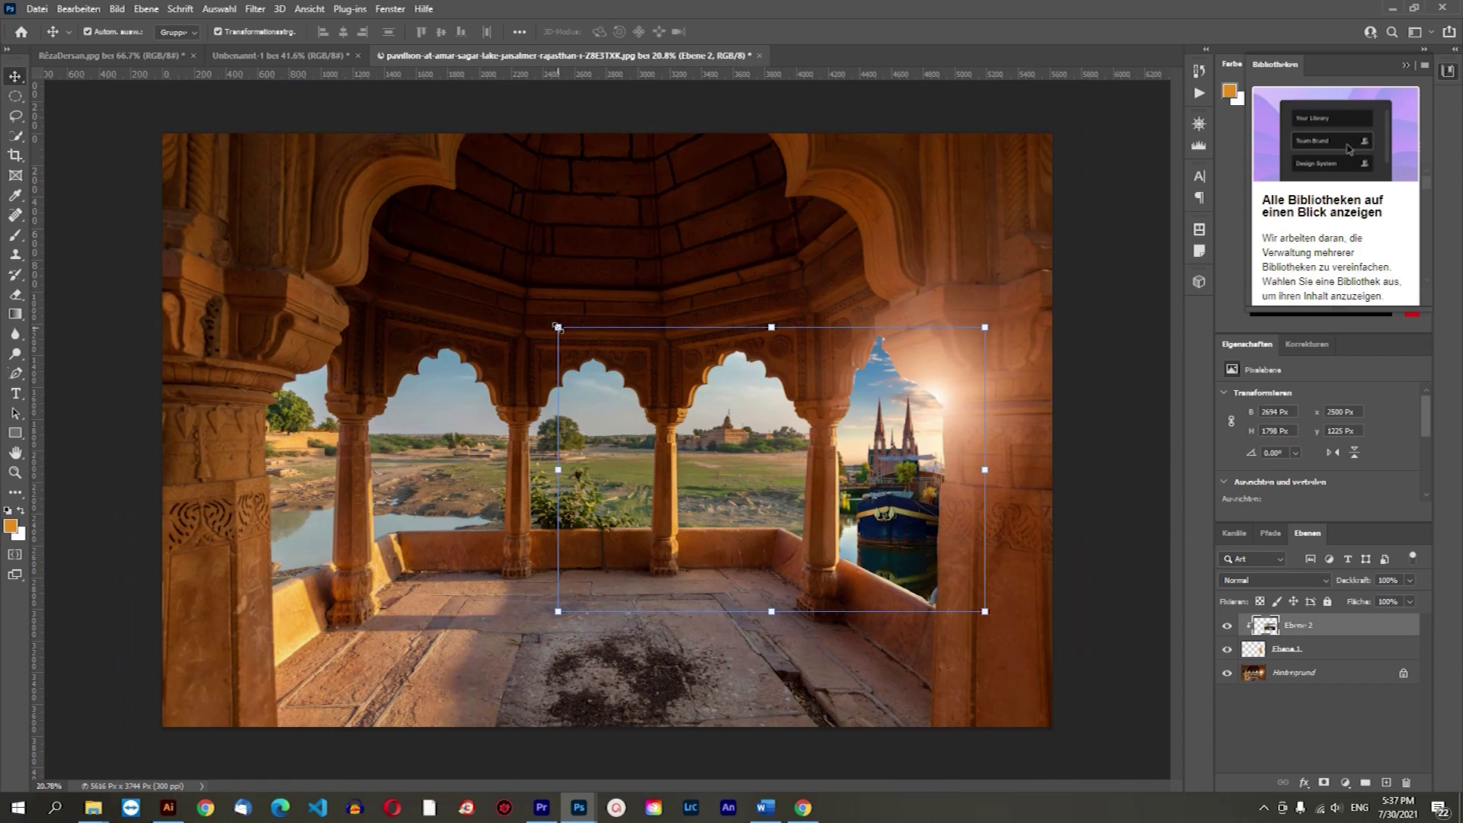
Enlarge the clipped Strasbourg photo and shift it right to frame the spires and boat.
mouse_move(585, 330)
mouse_down()
mouse_move(443, 218)
mouse_move(558, 277)
mouse_up()
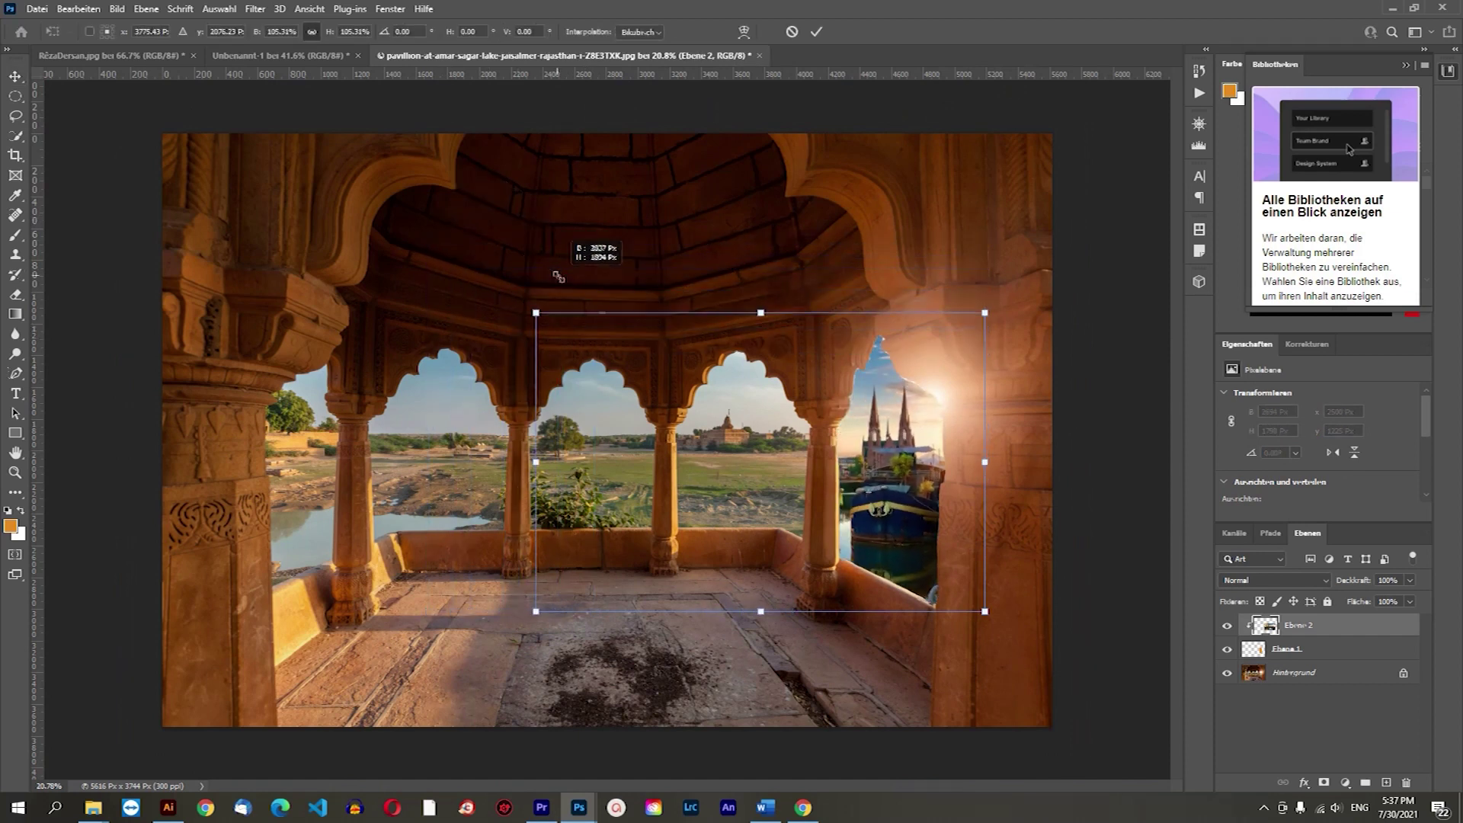
drag(945, 484, 1082, 482)
mouse_move(867, 466)
mouse_down()
mouse_move(901, 466)
mouse_move(836, 482)
mouse_move(838, 466)
mouse_move(870, 476)
mouse_move(907, 443)
mouse_up()
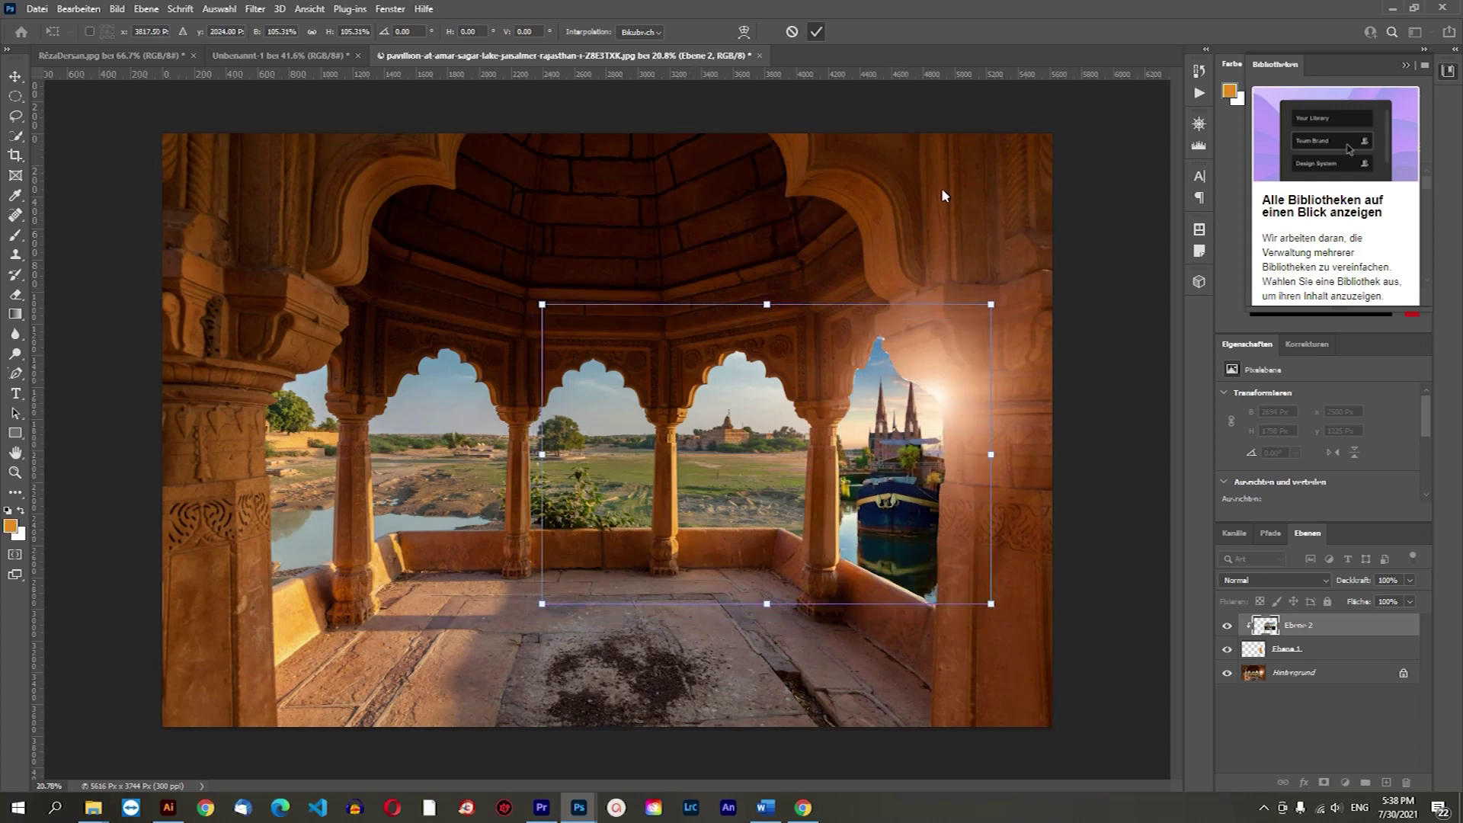
key(Return)
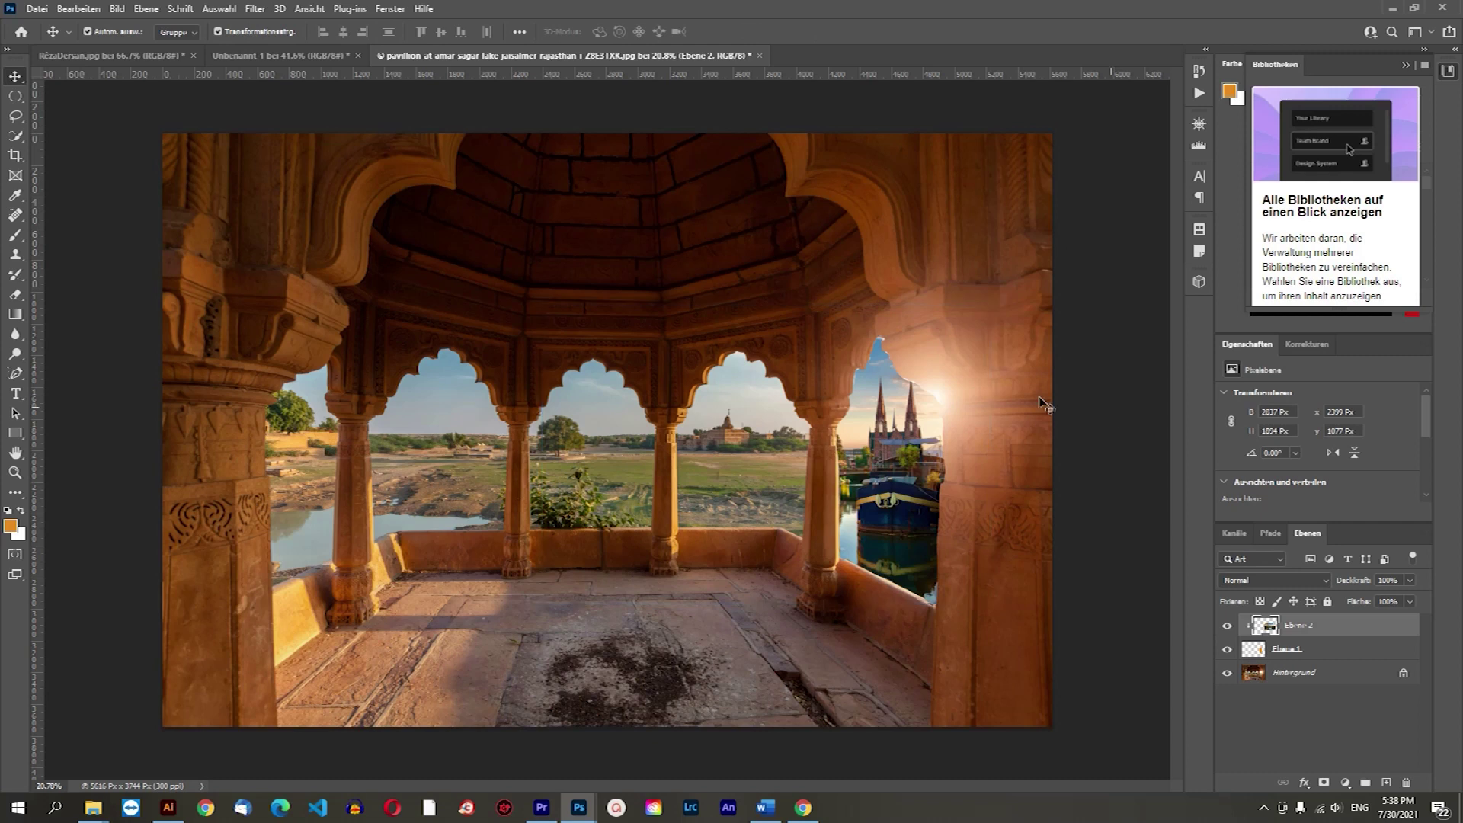
scroll(908, 342, up, 2)
scroll(907, 341, up, 2)
scroll(891, 344, up, 2)
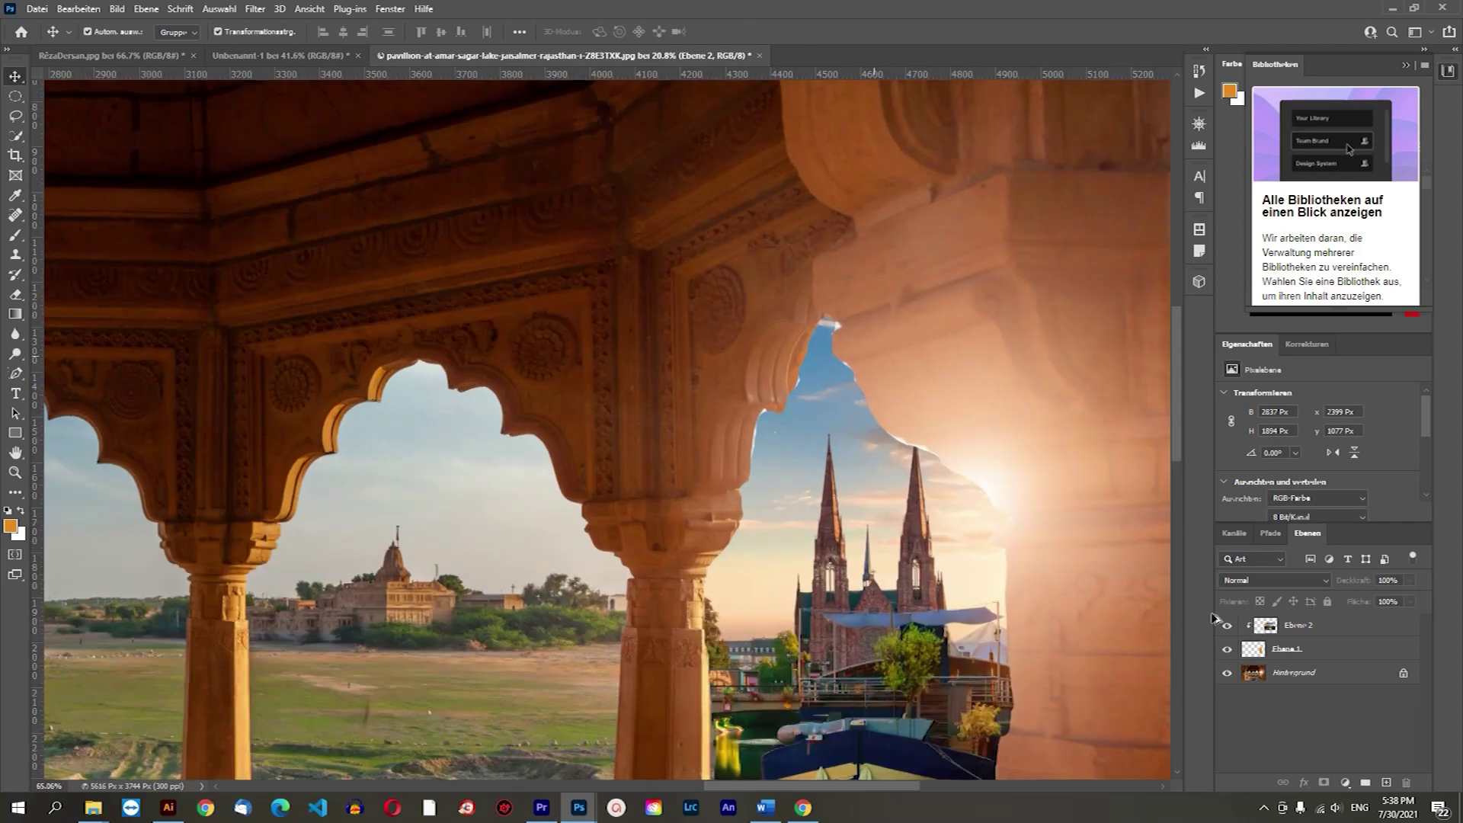
Extend the orange shape on the arch layer up to the top of the arch.
click(1286, 654)
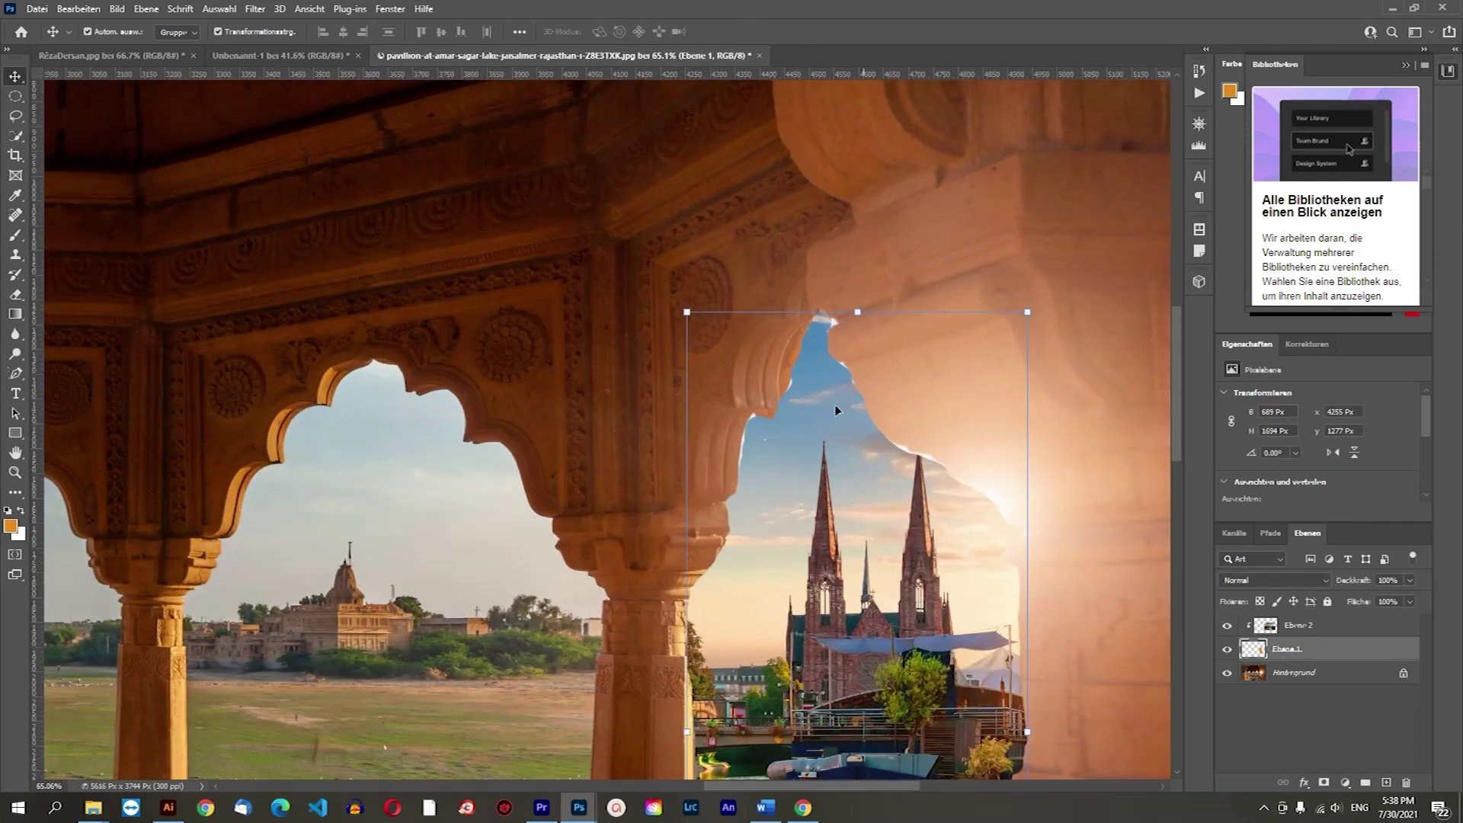
click(15, 236)
mouse_move(815, 324)
mouse_down()
mouse_move(870, 442)
mouse_move(849, 459)
mouse_move(765, 436)
mouse_up()
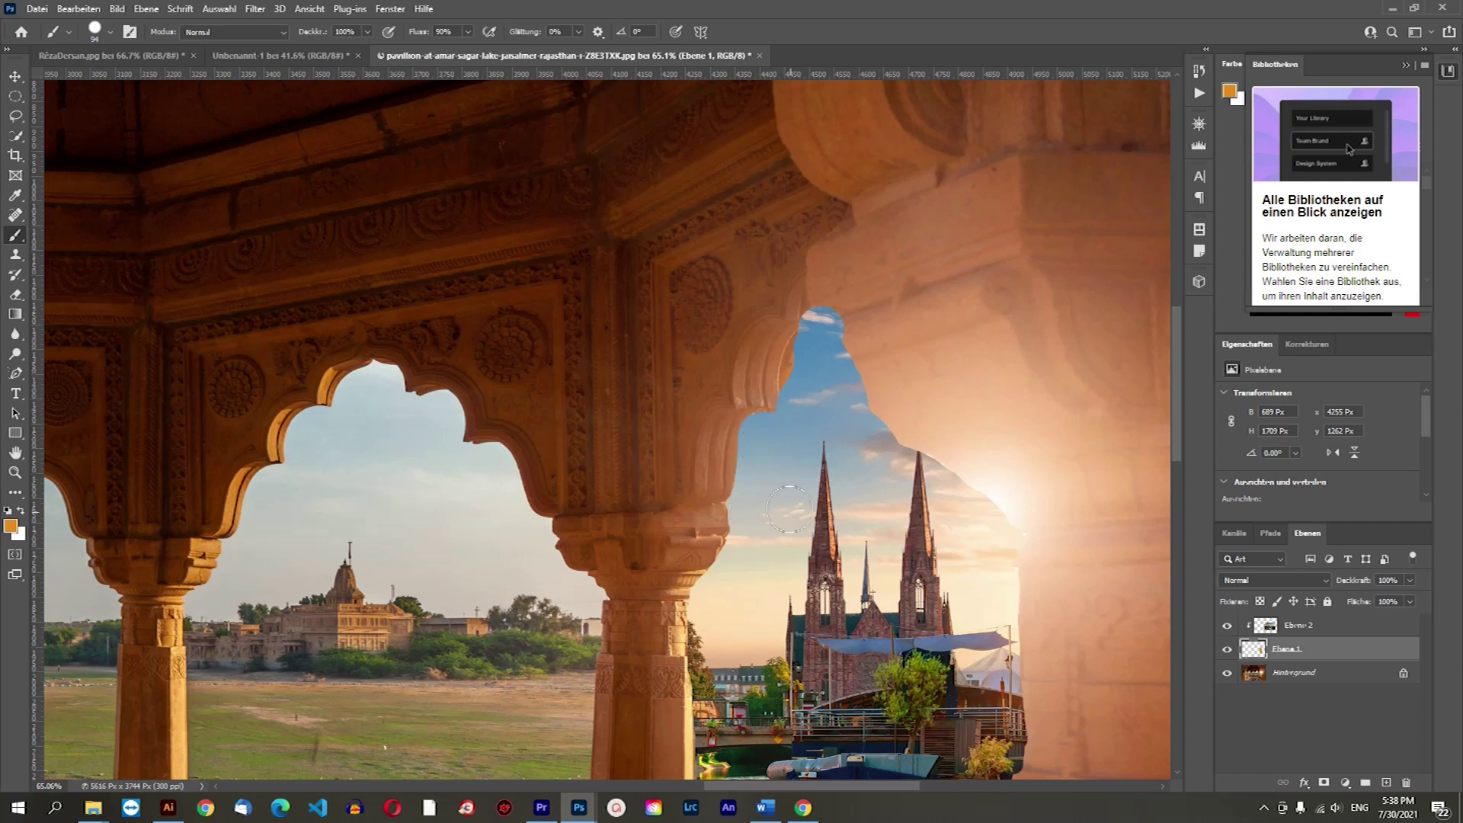
Fit the whole image in the window and reselect the cut-out arch layer.
key(ctrl+0)
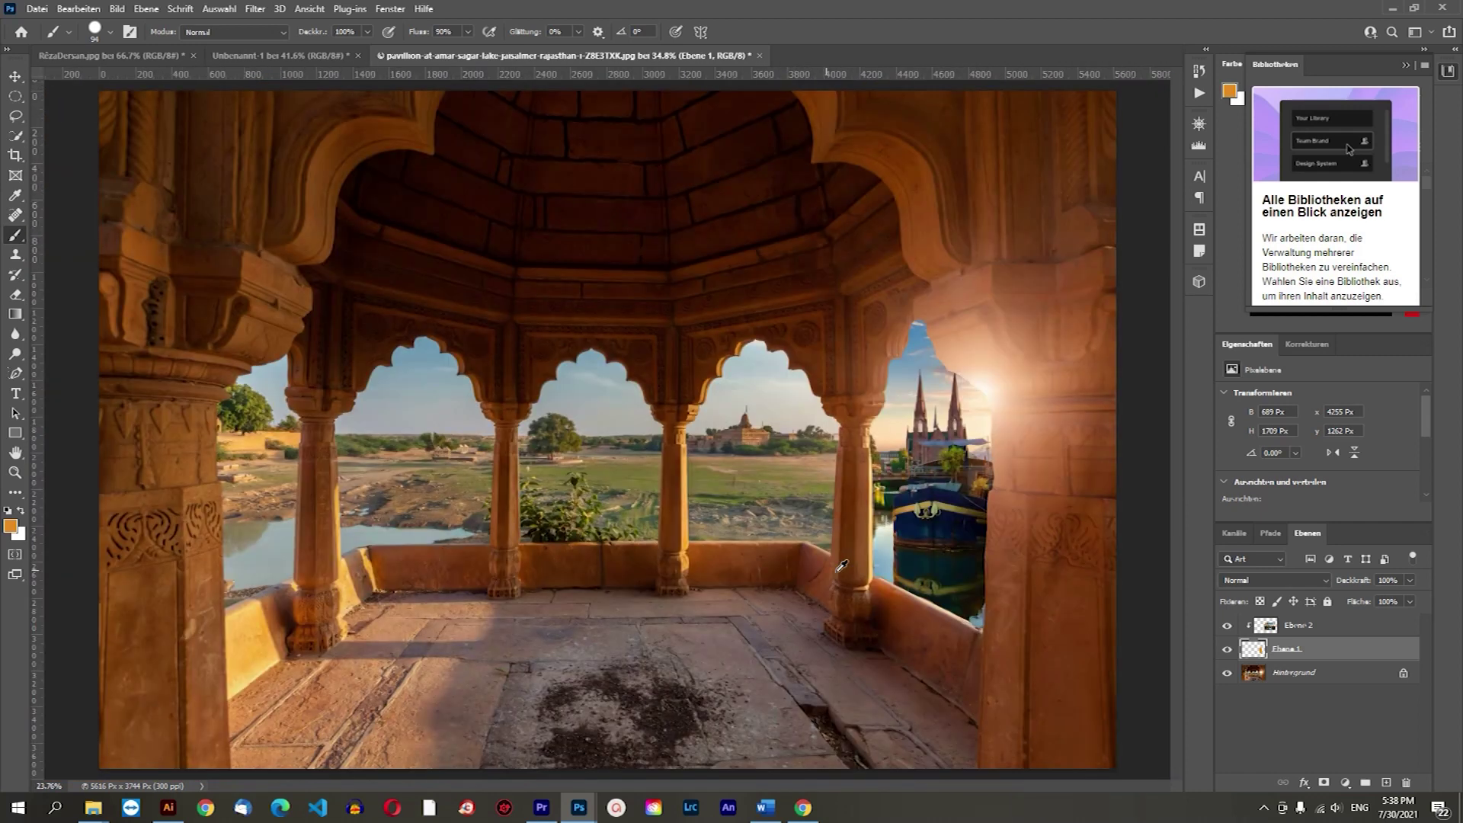
key(ctrl+minus)
key(v)
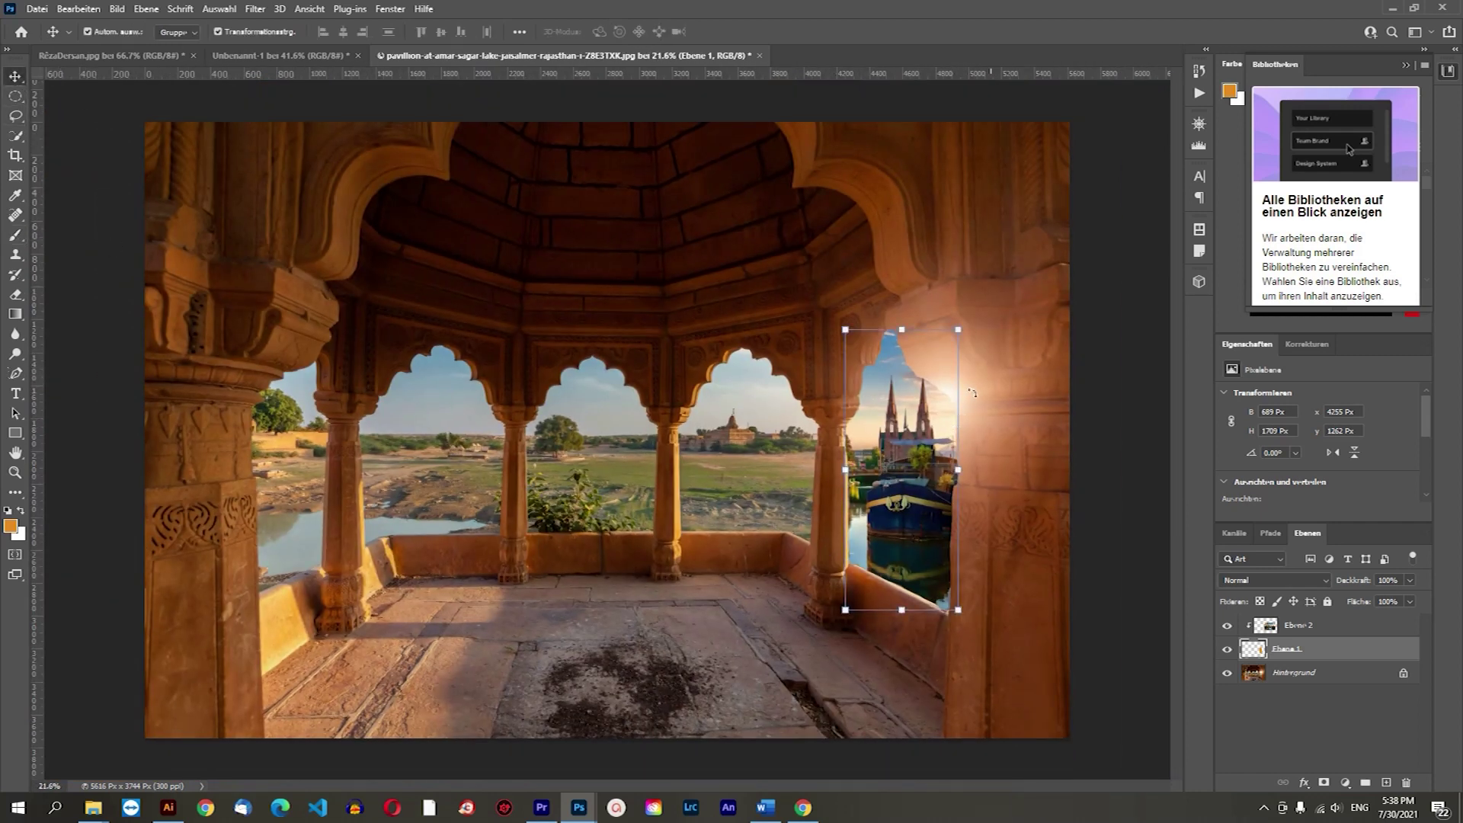
click(1096, 372)
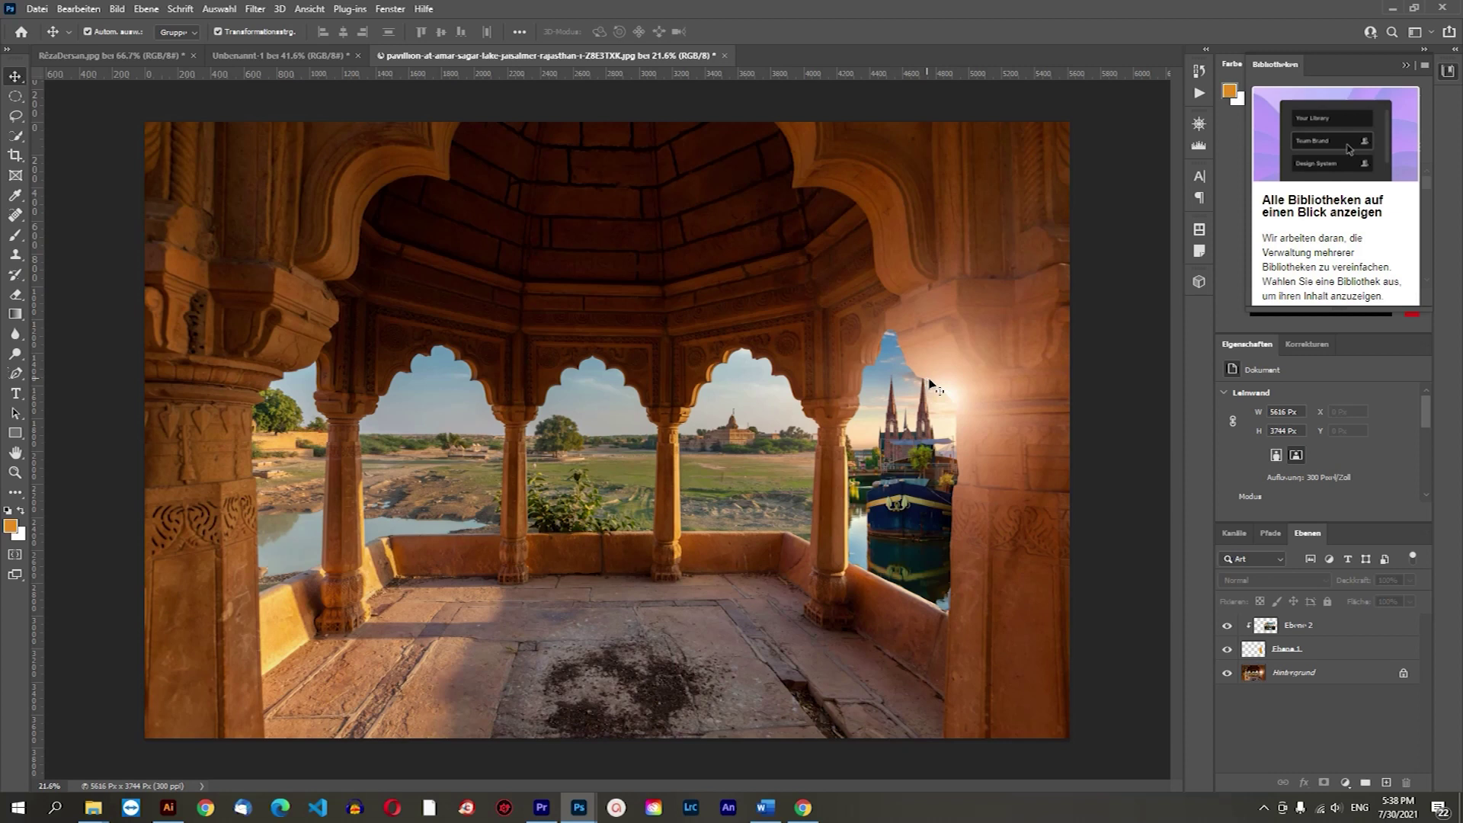
click(1298, 657)
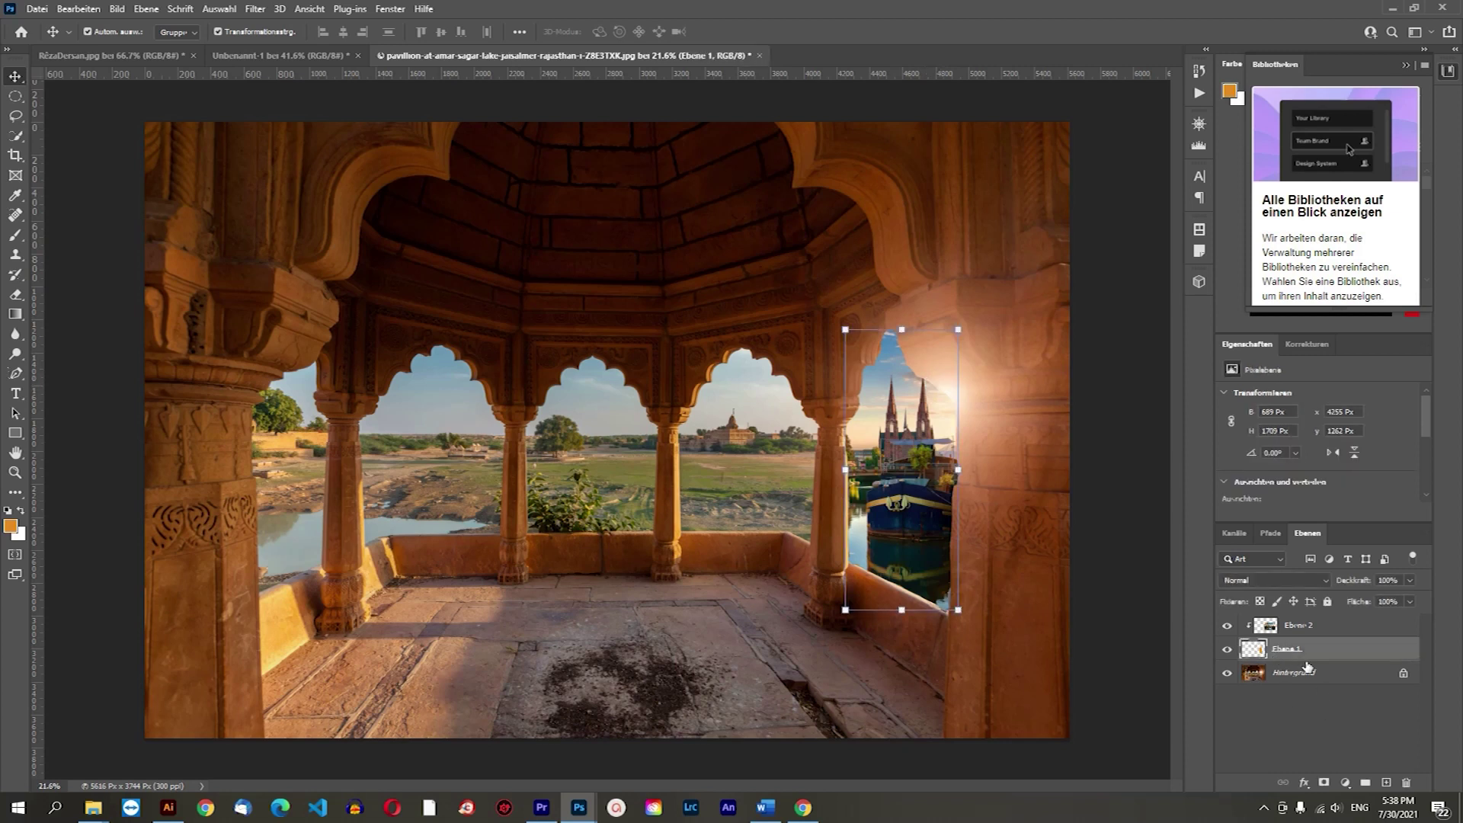
click(1232, 632)
Add a drop shadow to the arch layer with lower opacity and adjusted distance and size.
click(1304, 783)
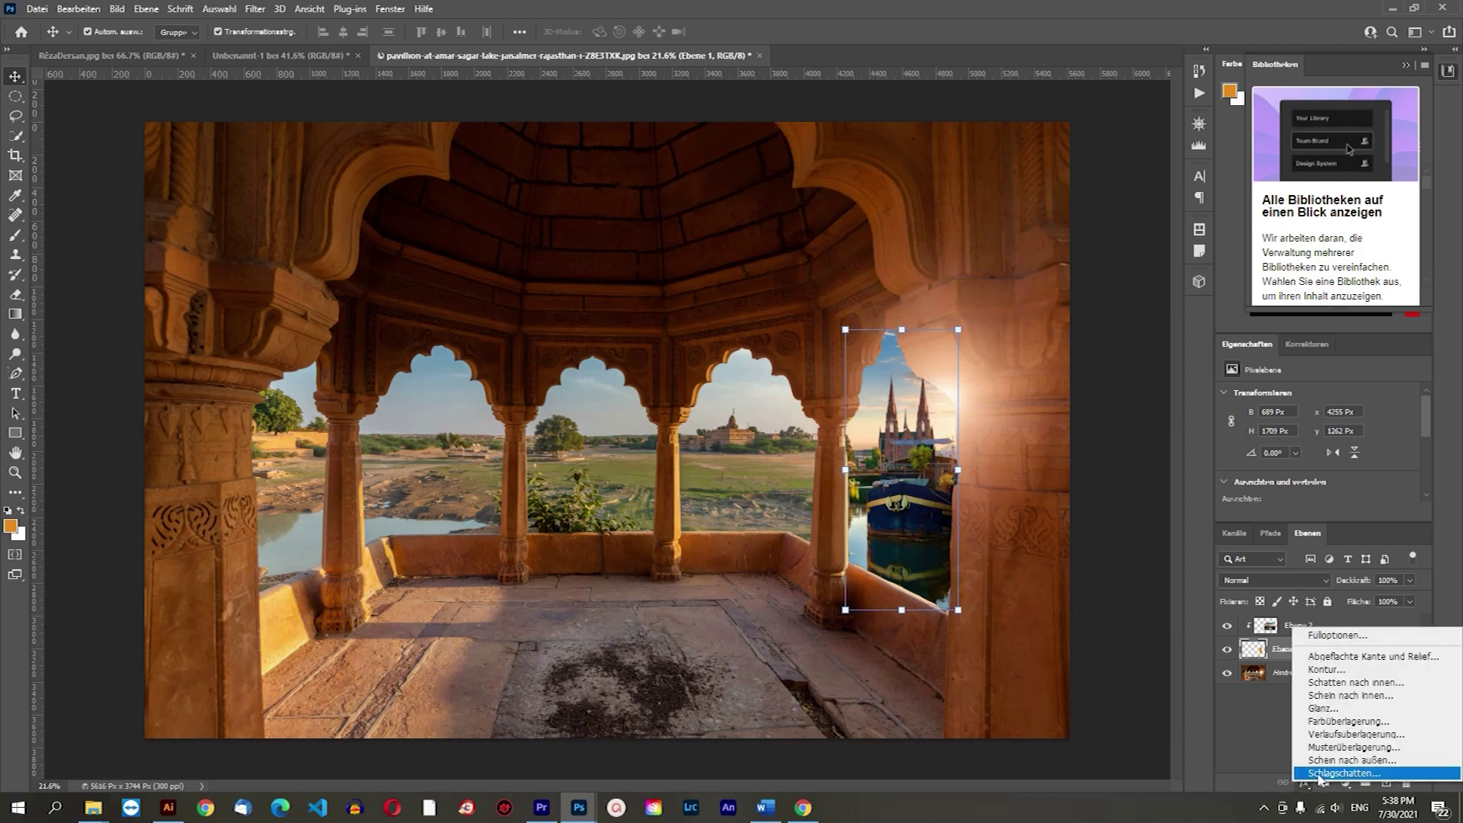
click(1318, 774)
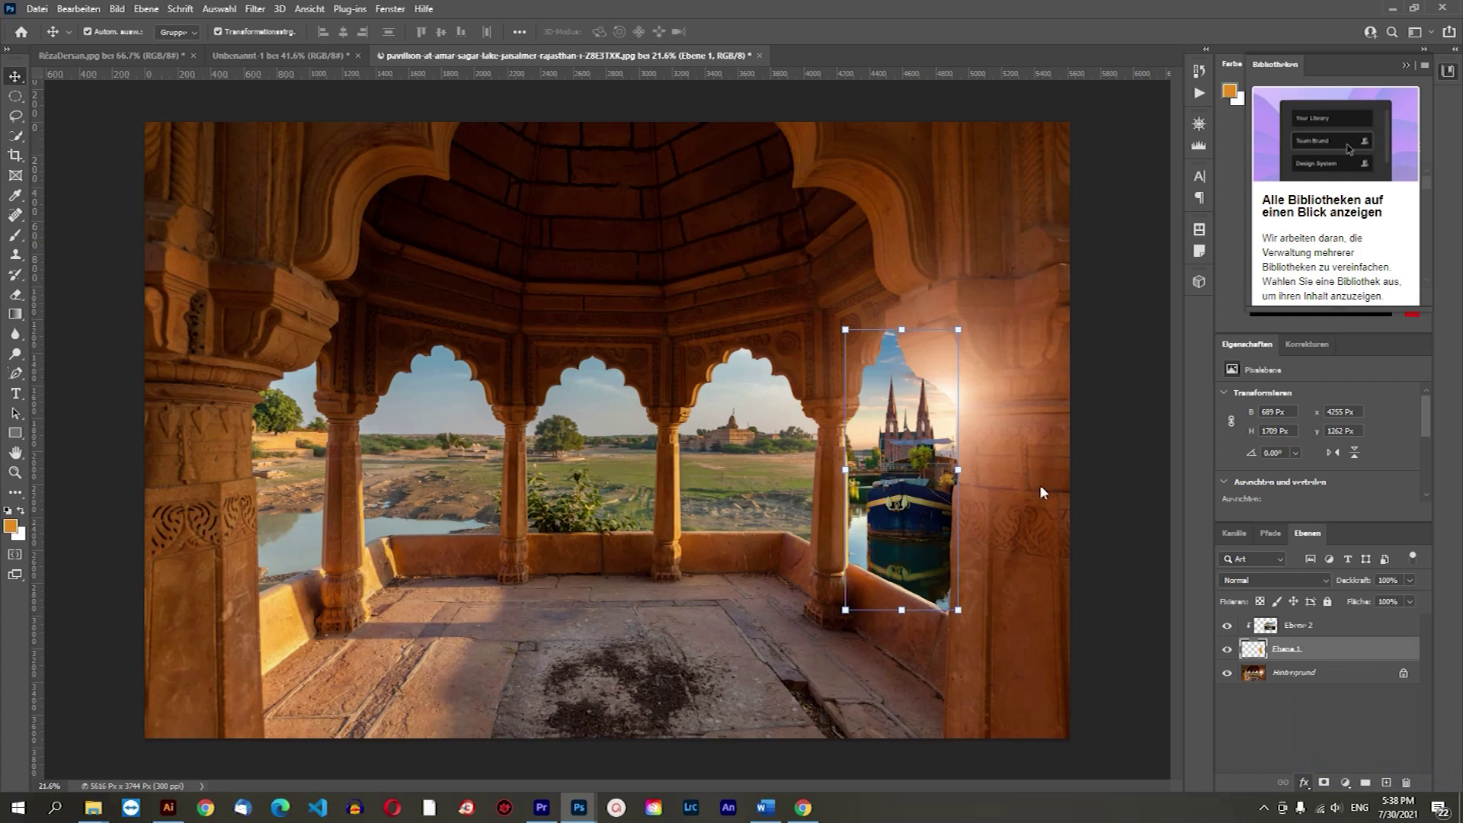
mouse_move(1114, 277)
mouse_down()
mouse_move(369, 182)
mouse_move(341, 165)
mouse_up()
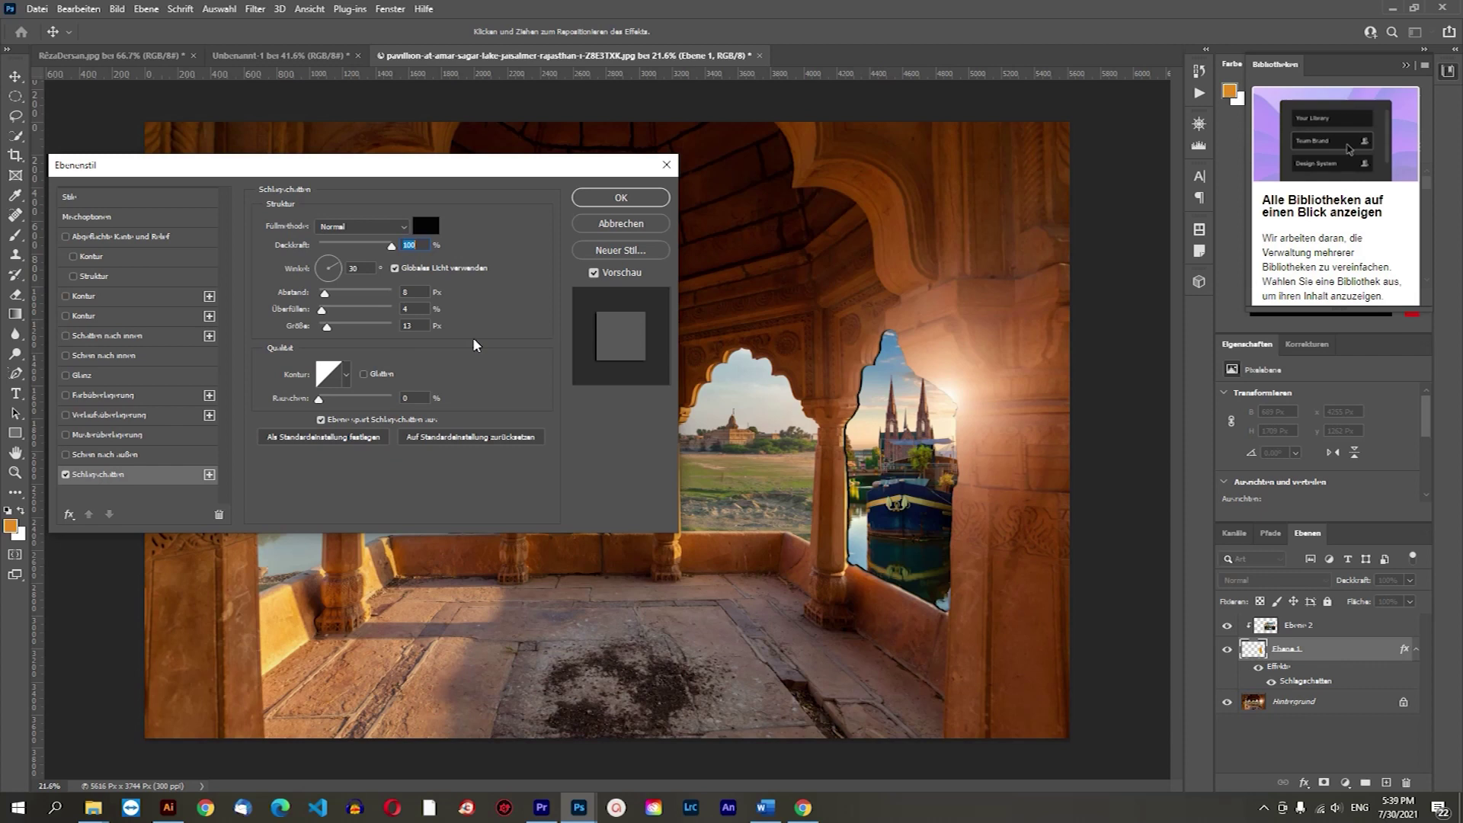
drag(392, 246, 385, 257)
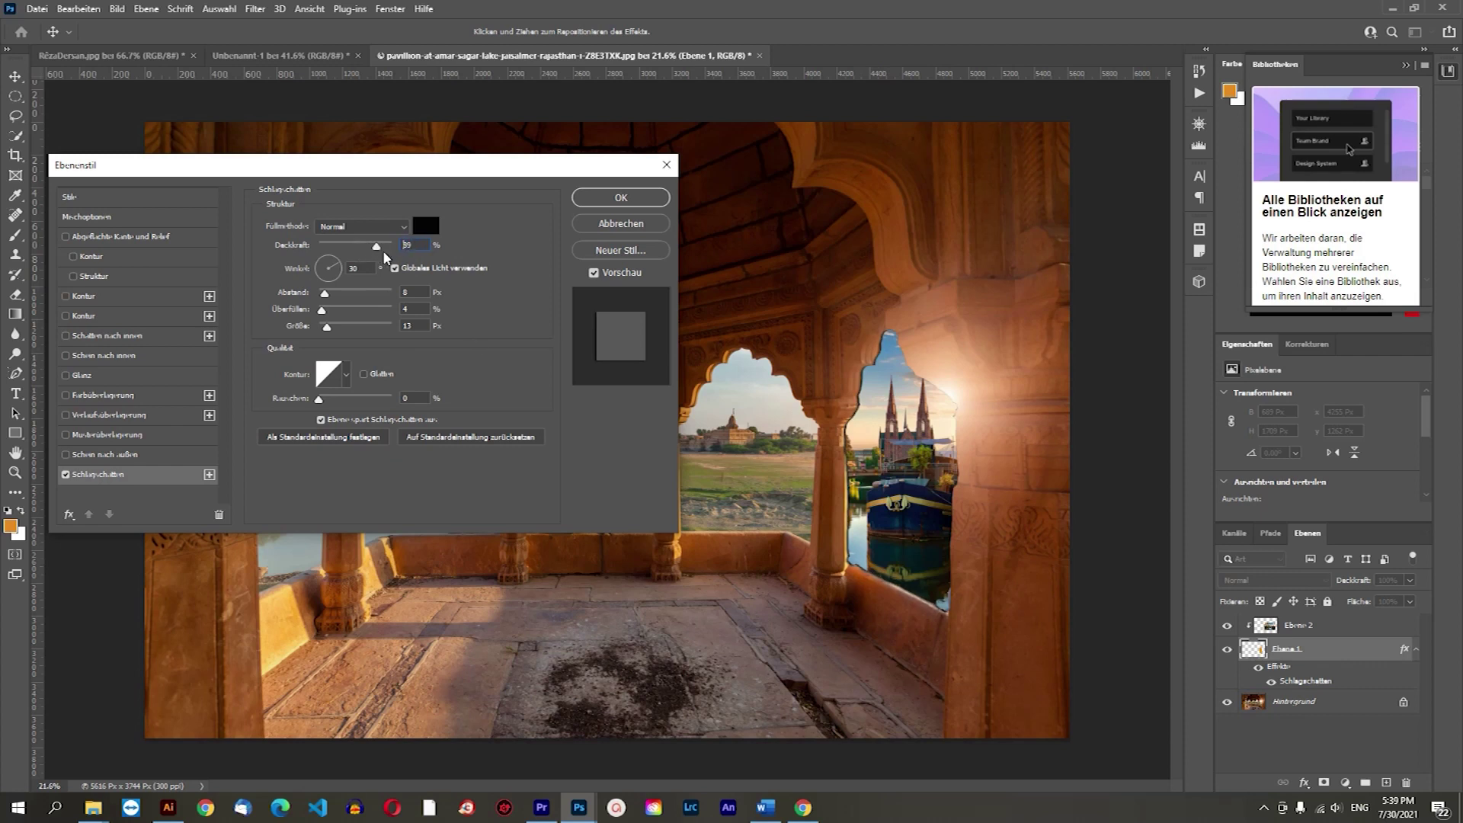
drag(340, 297, 336, 299)
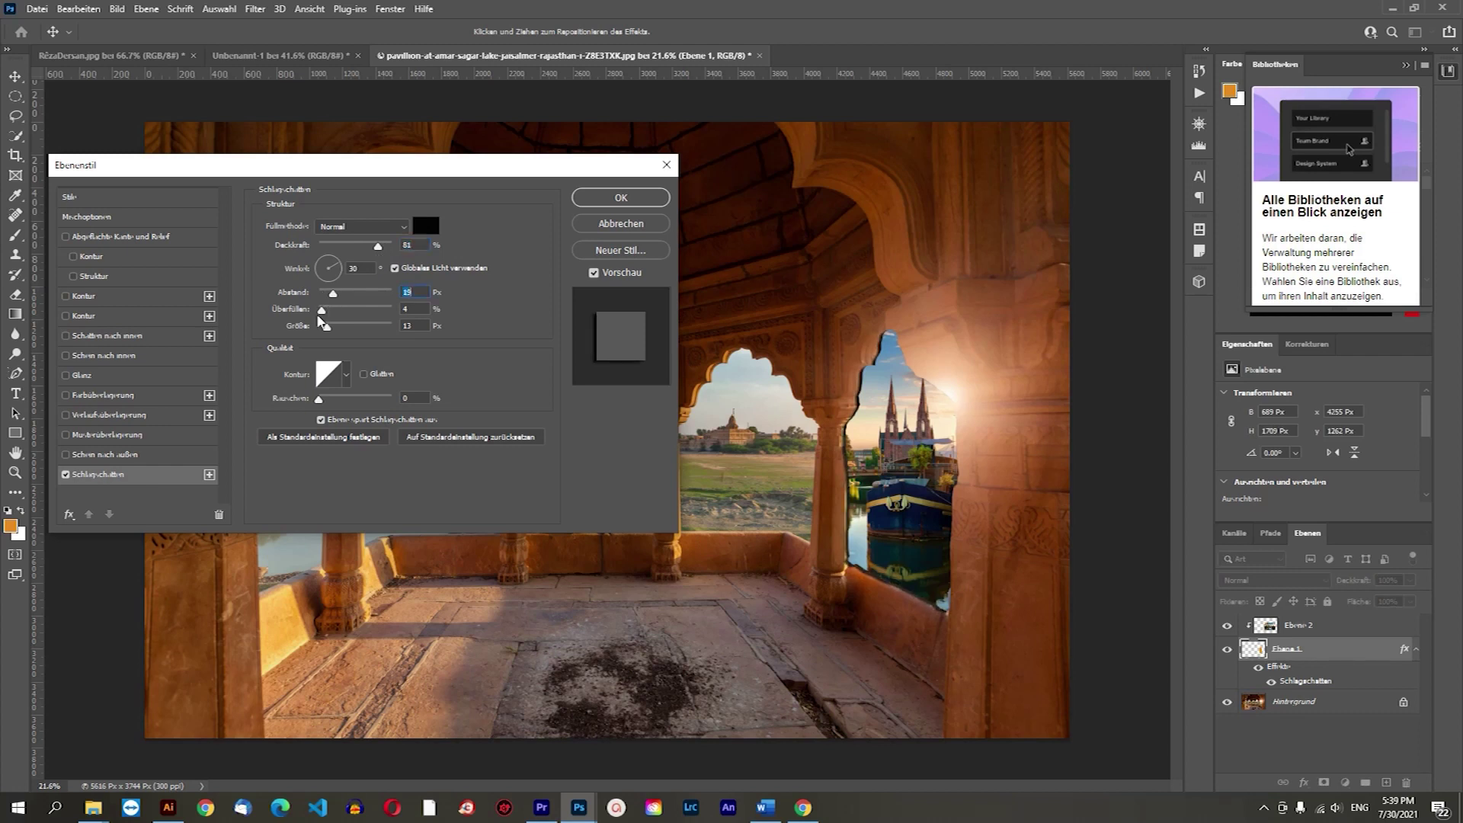
click(338, 311)
drag(363, 255, 365, 258)
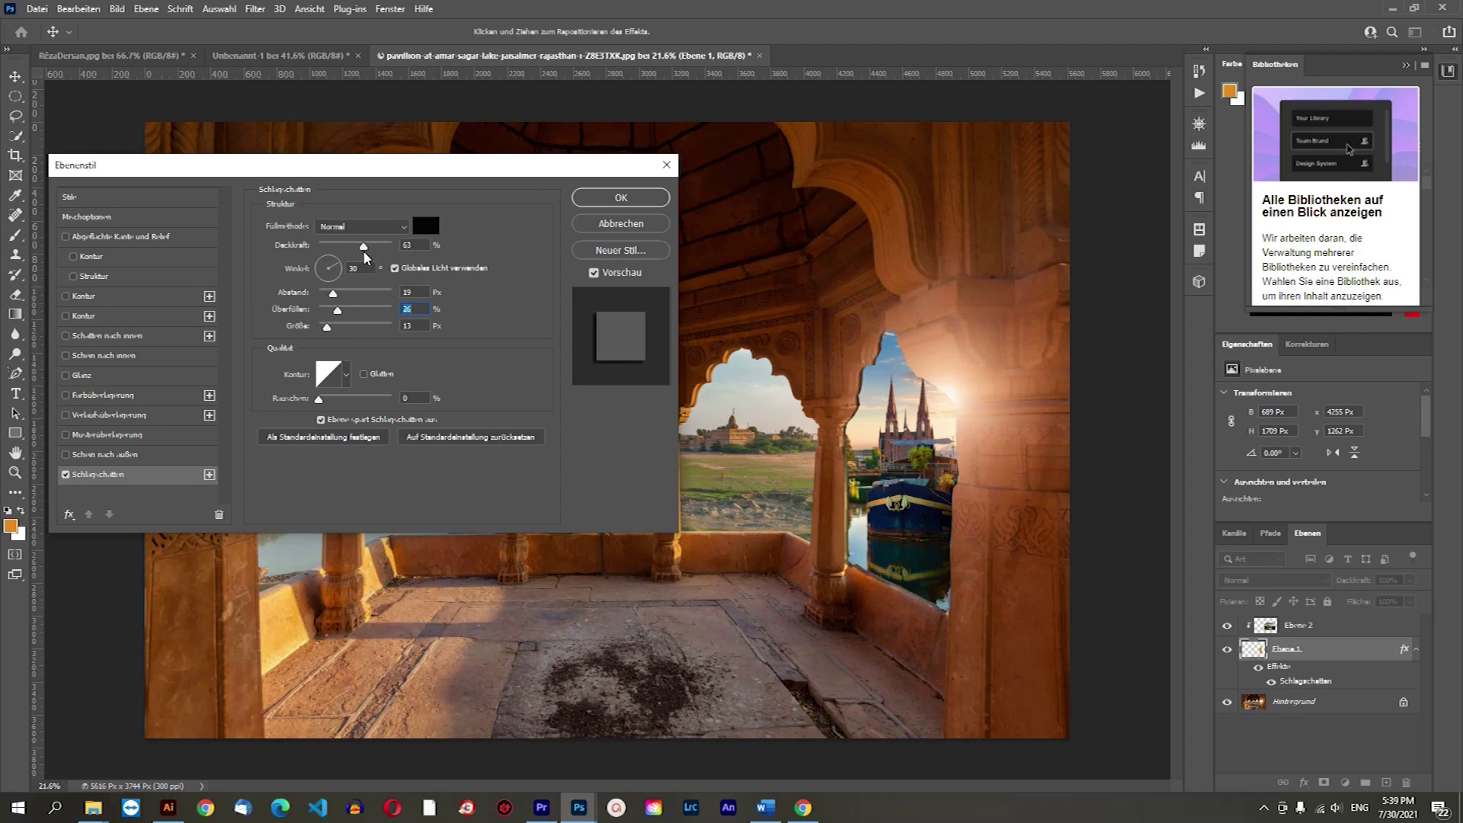
drag(331, 334, 354, 301)
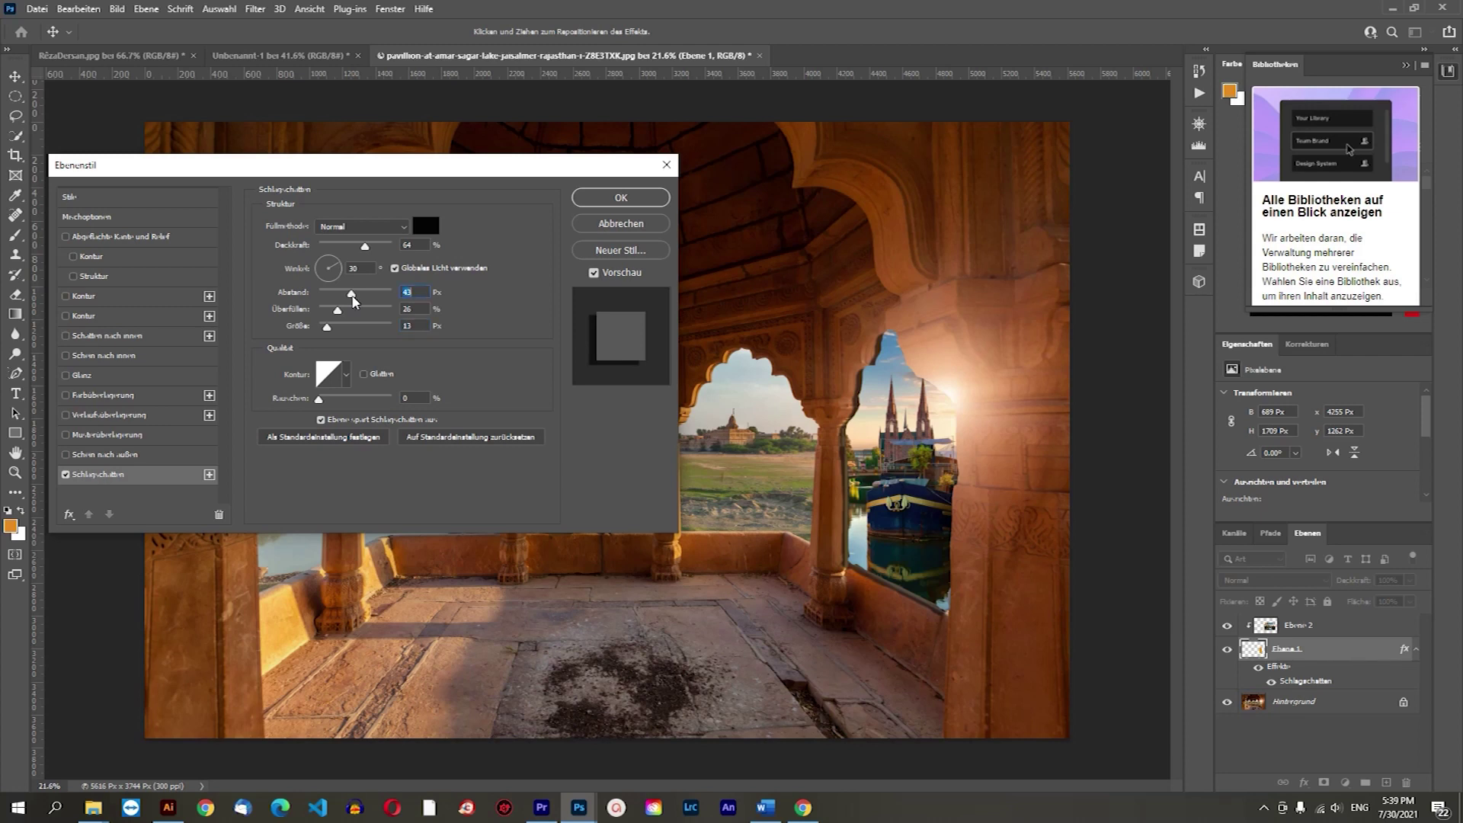
drag(353, 300, 350, 300)
Add a slightly larger, softer bevel and emboss and apply both effects.
click(93, 236)
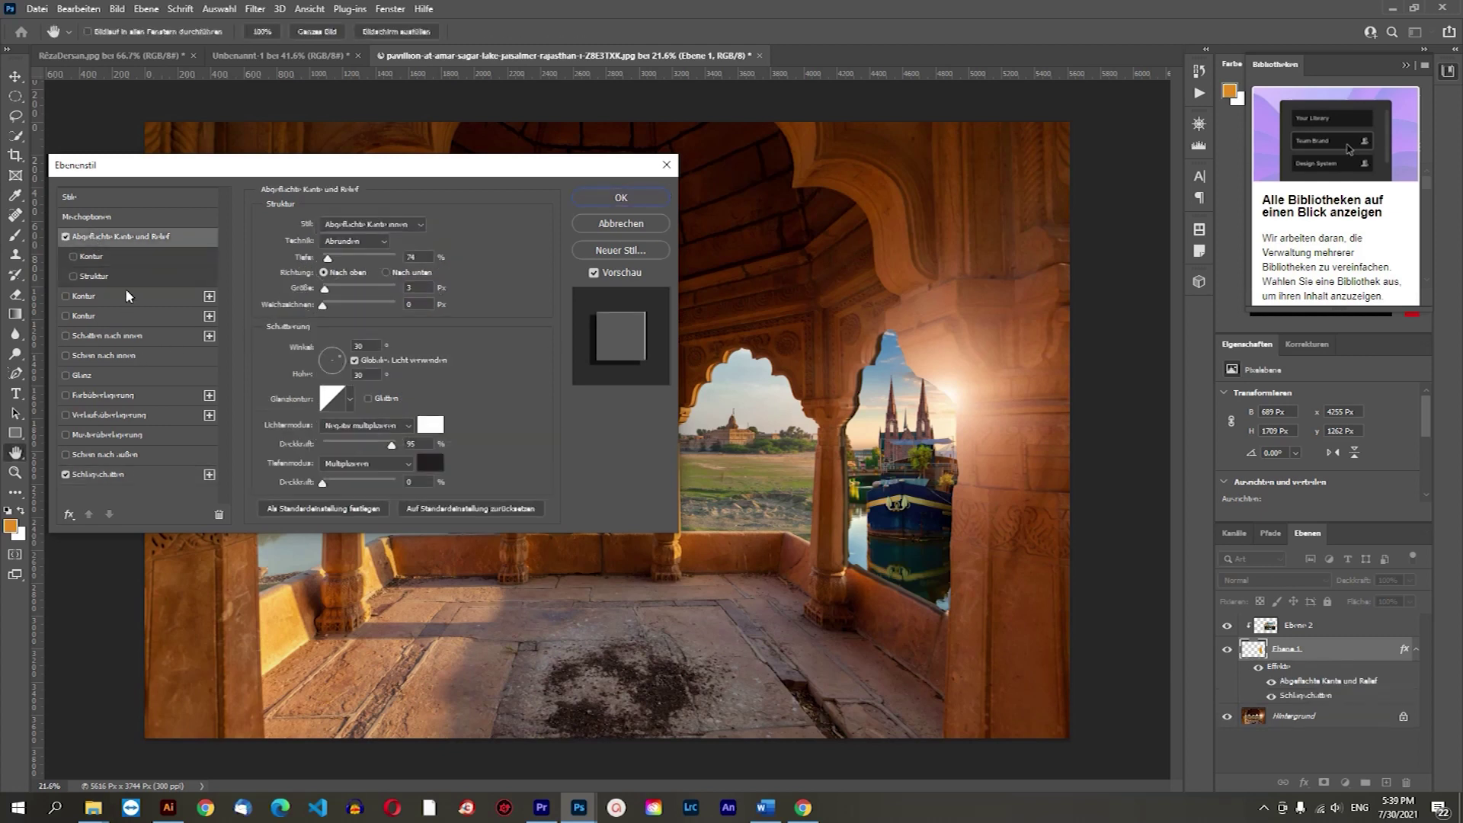
drag(326, 290, 324, 296)
drag(329, 305, 333, 304)
click(637, 198)
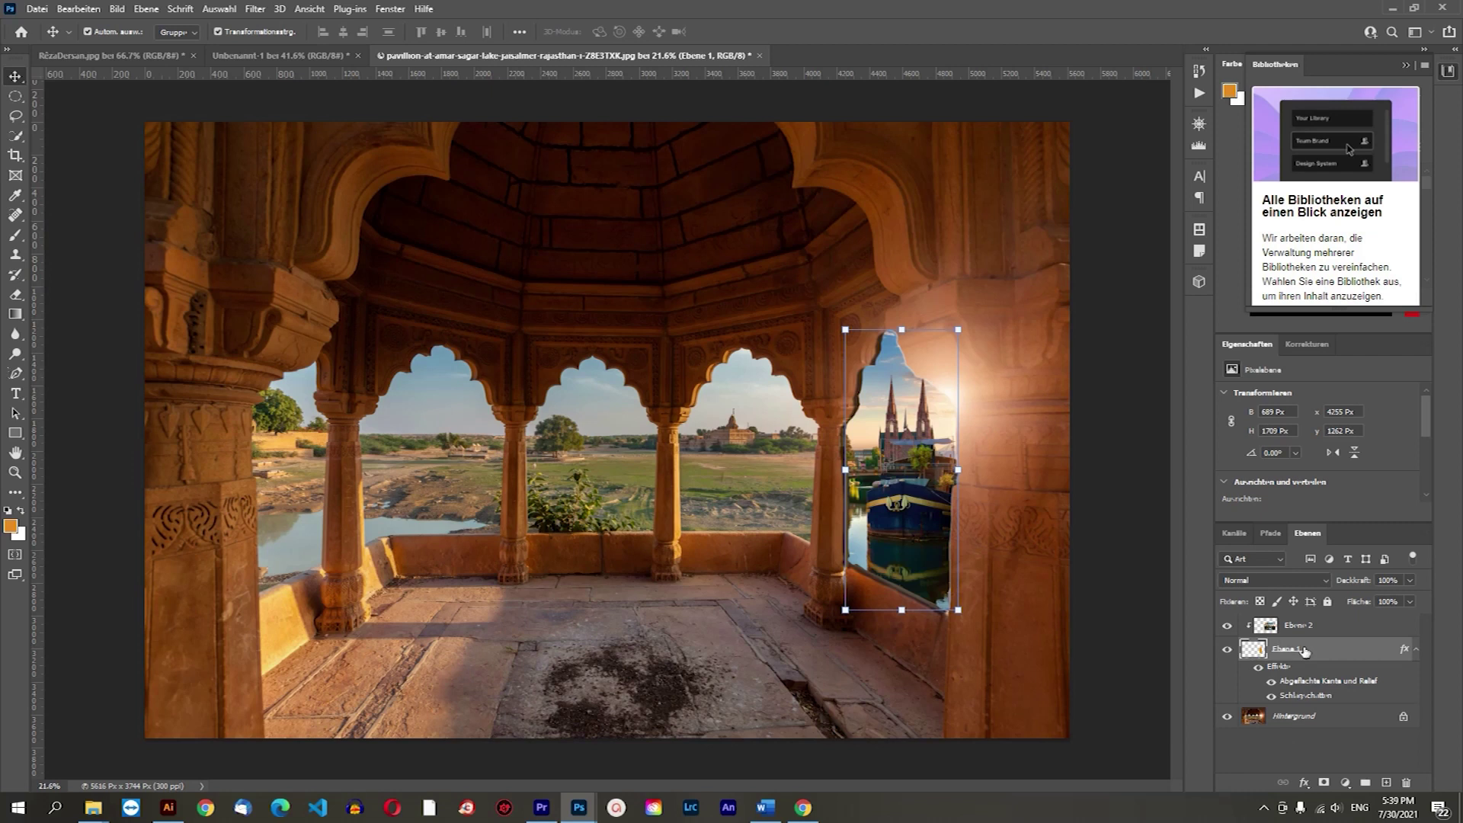
click(1303, 783)
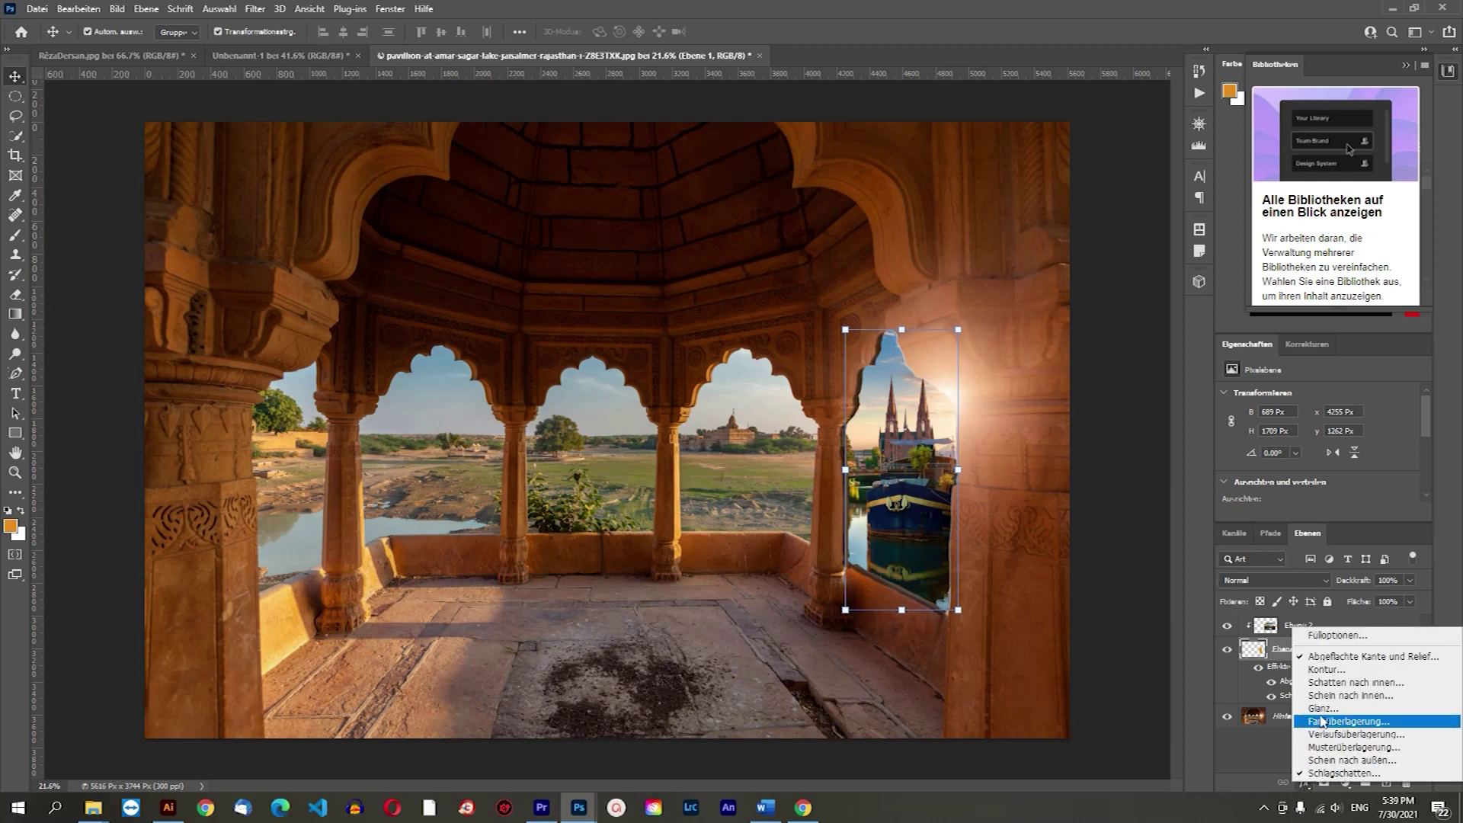
Confirm the arch layer's blending options, then close the pavilion document.
click(1320, 637)
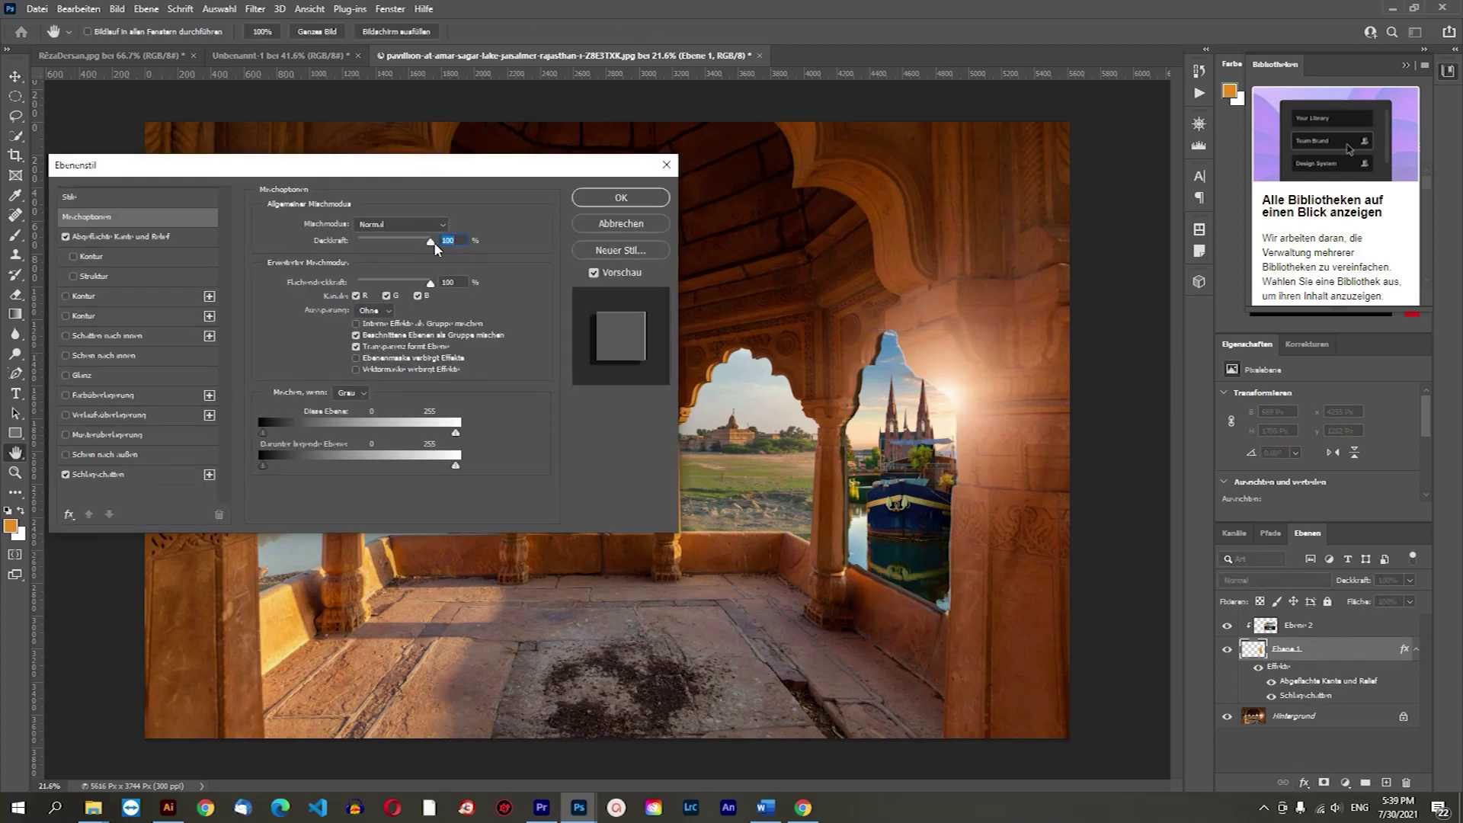
mouse_move(426, 242)
mouse_down()
mouse_move(386, 254)
mouse_move(473, 256)
mouse_up()
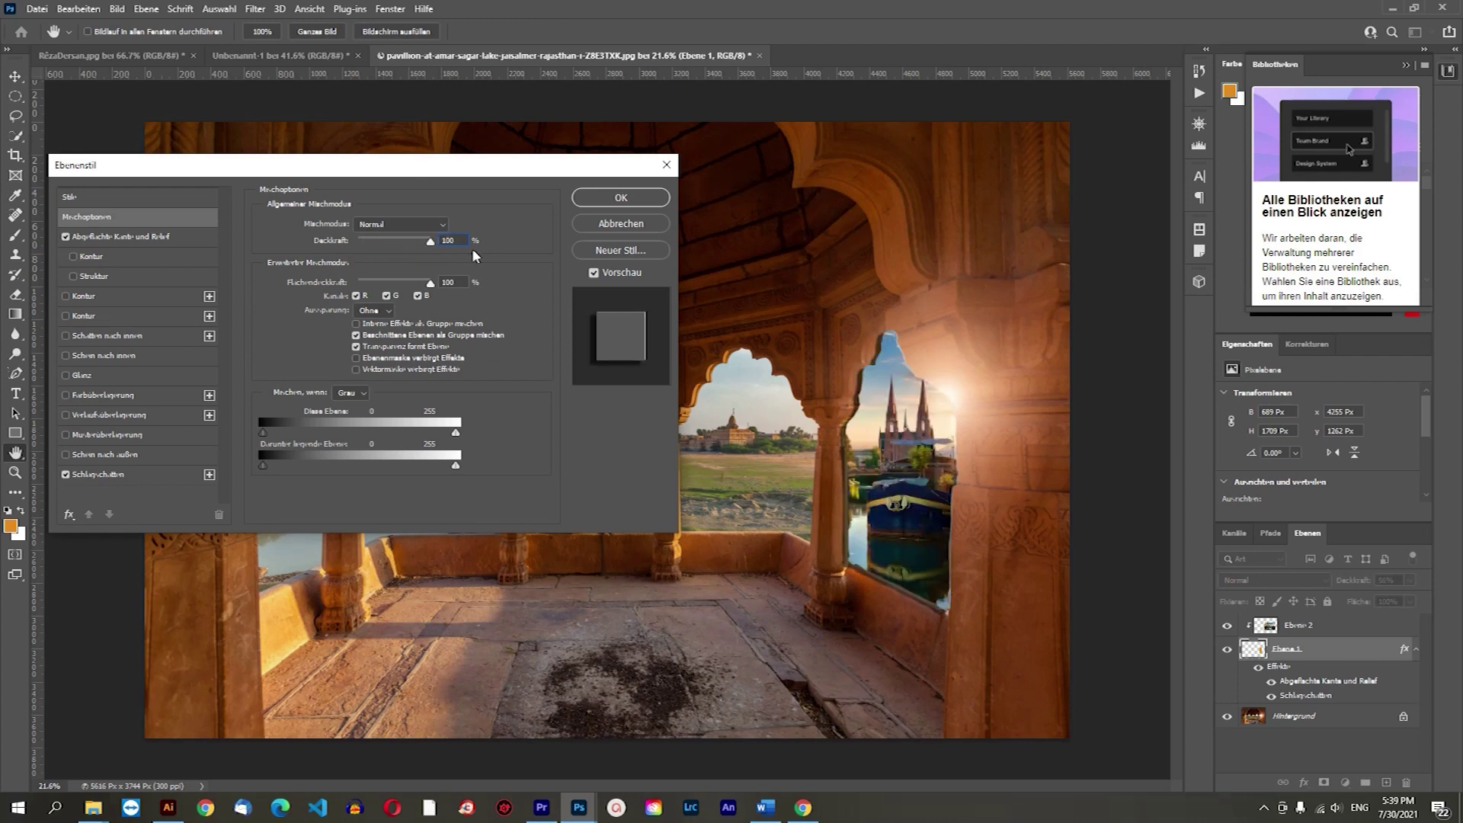
click(621, 199)
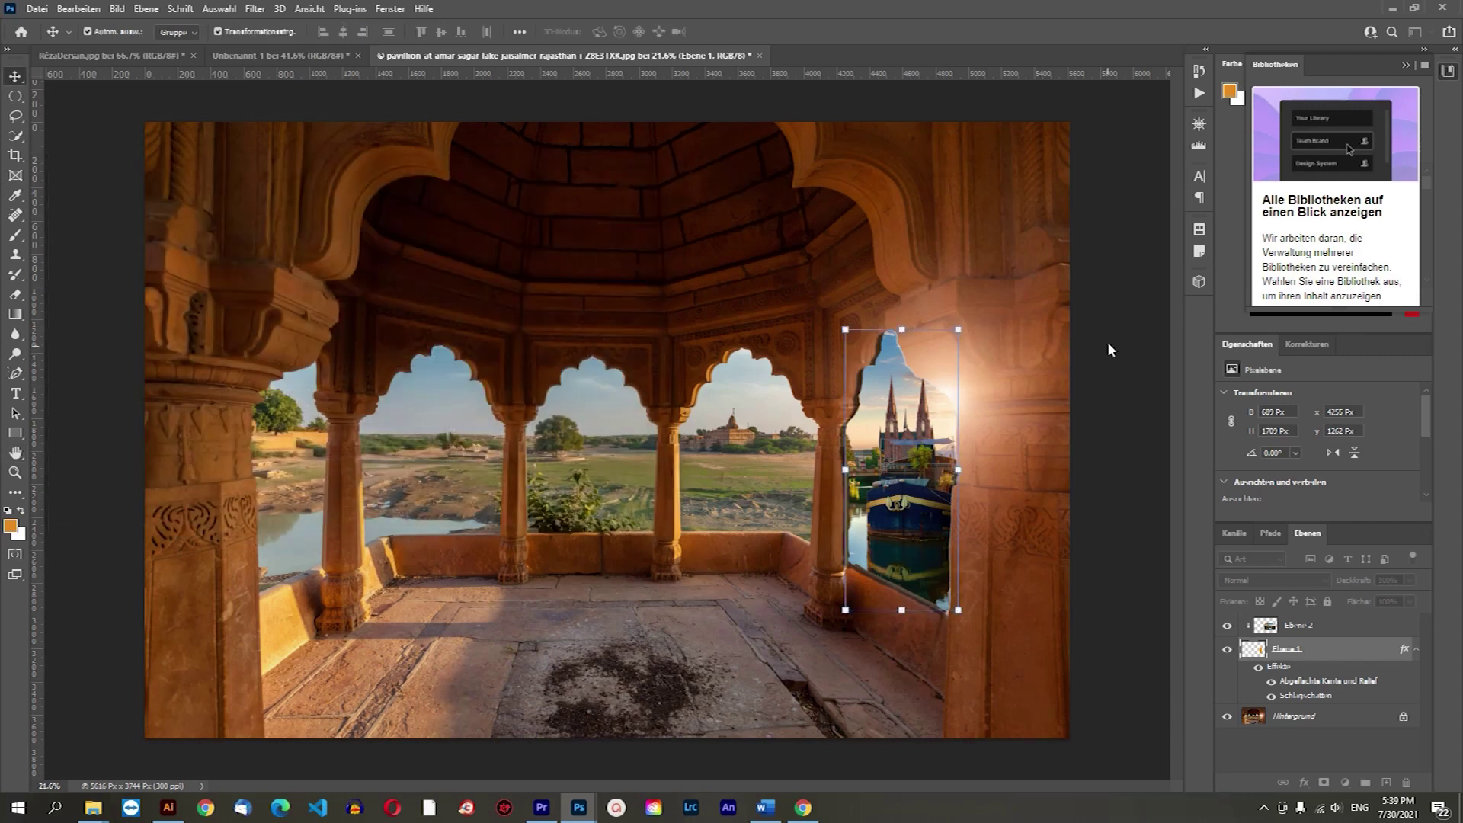
click(1111, 346)
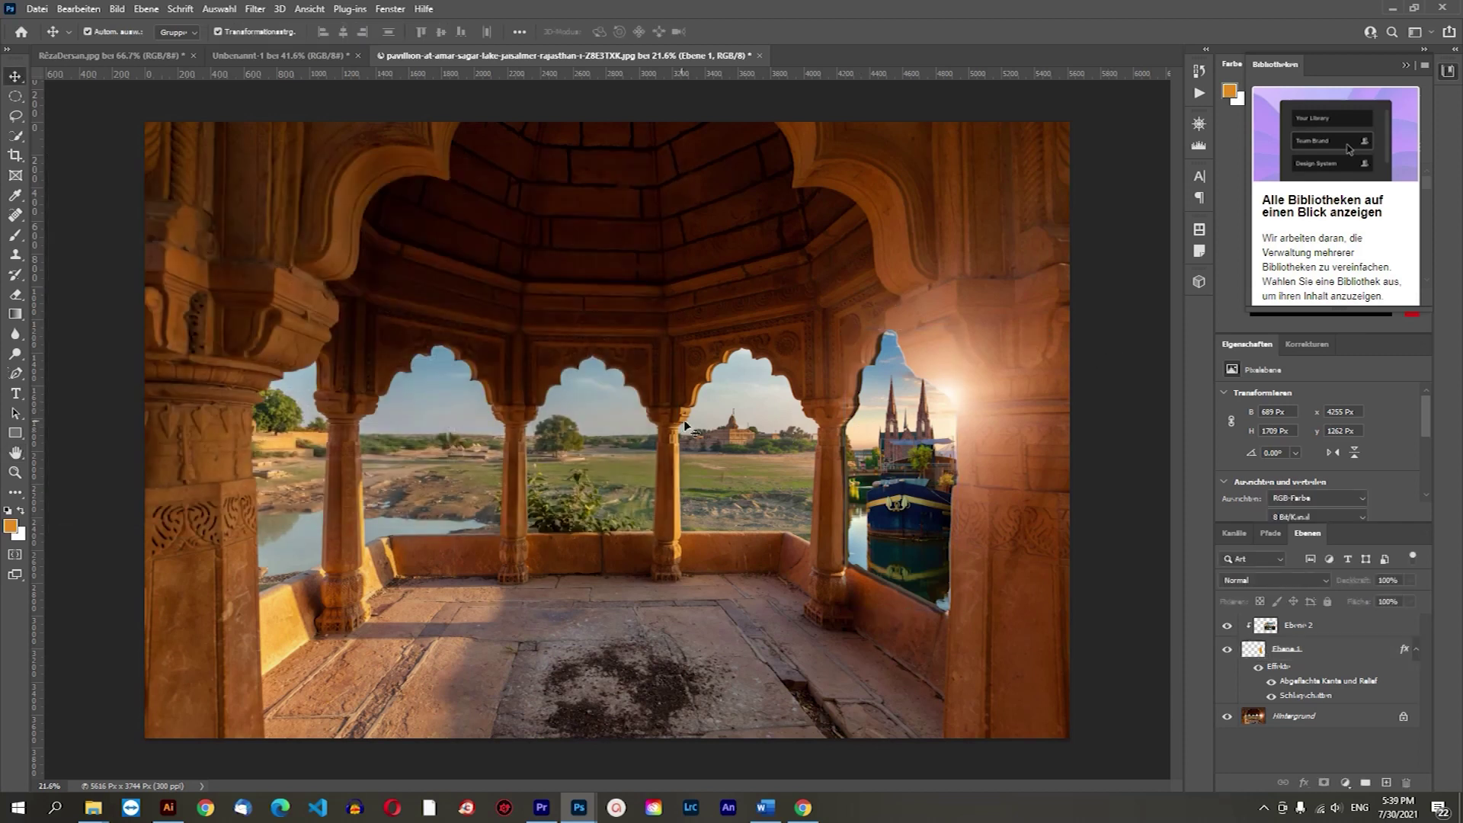
click(724, 56)
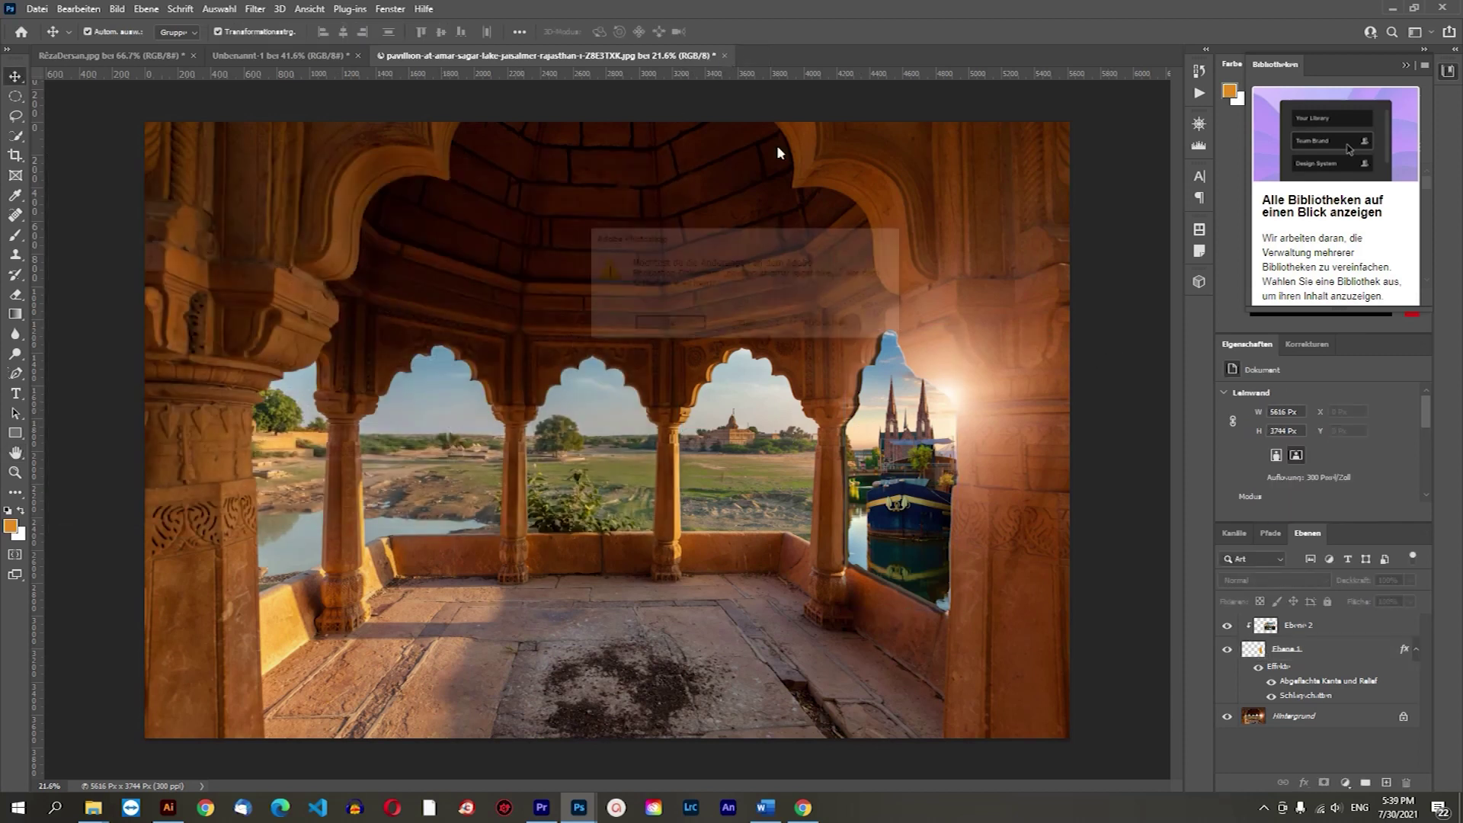
click(823, 325)
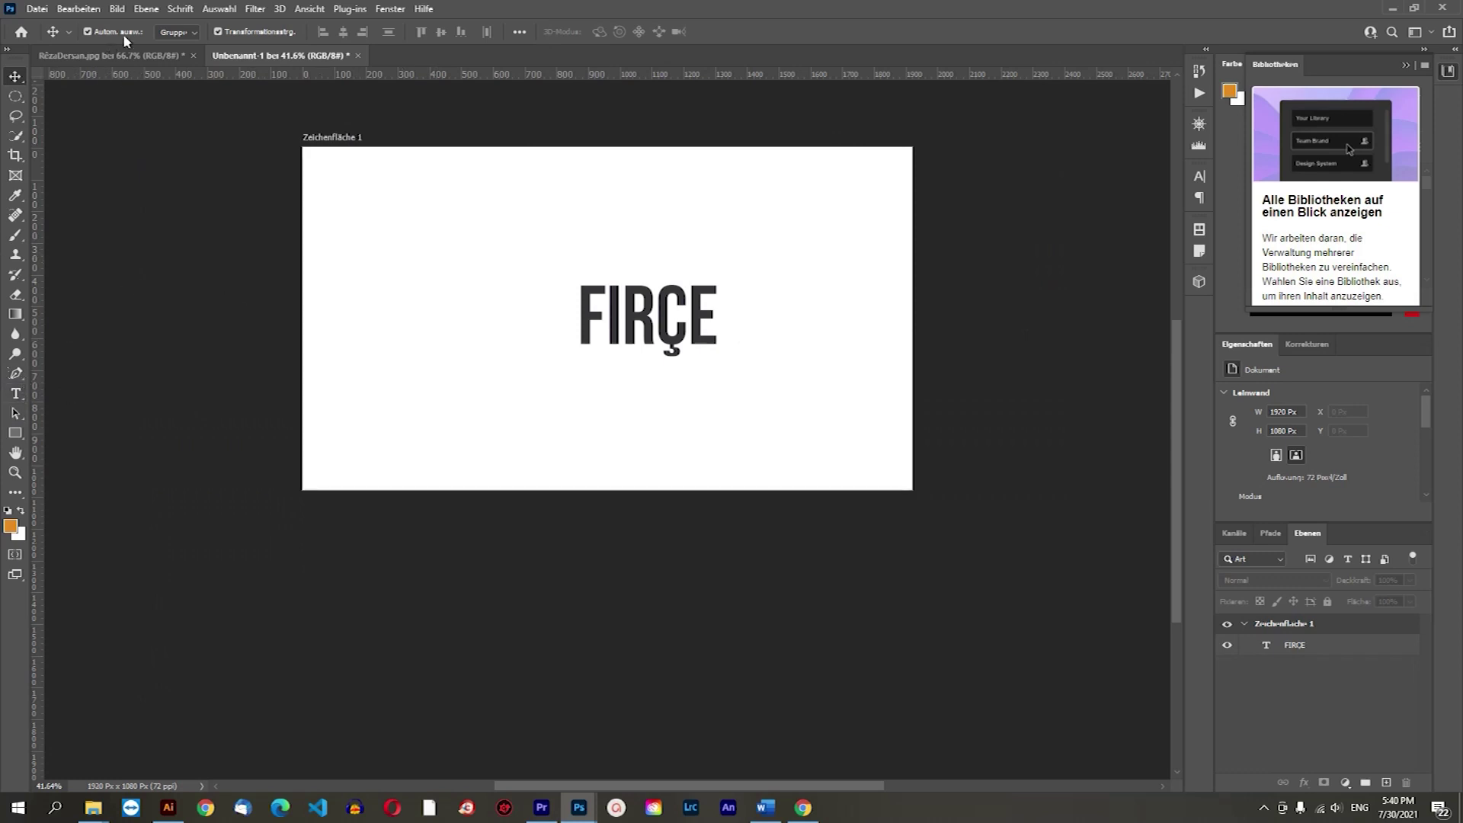
On a new layer, paint an orange stroke below FIRÇE with the 44 px KYLE Ultimativer Bleistift hart brush.
click(15, 235)
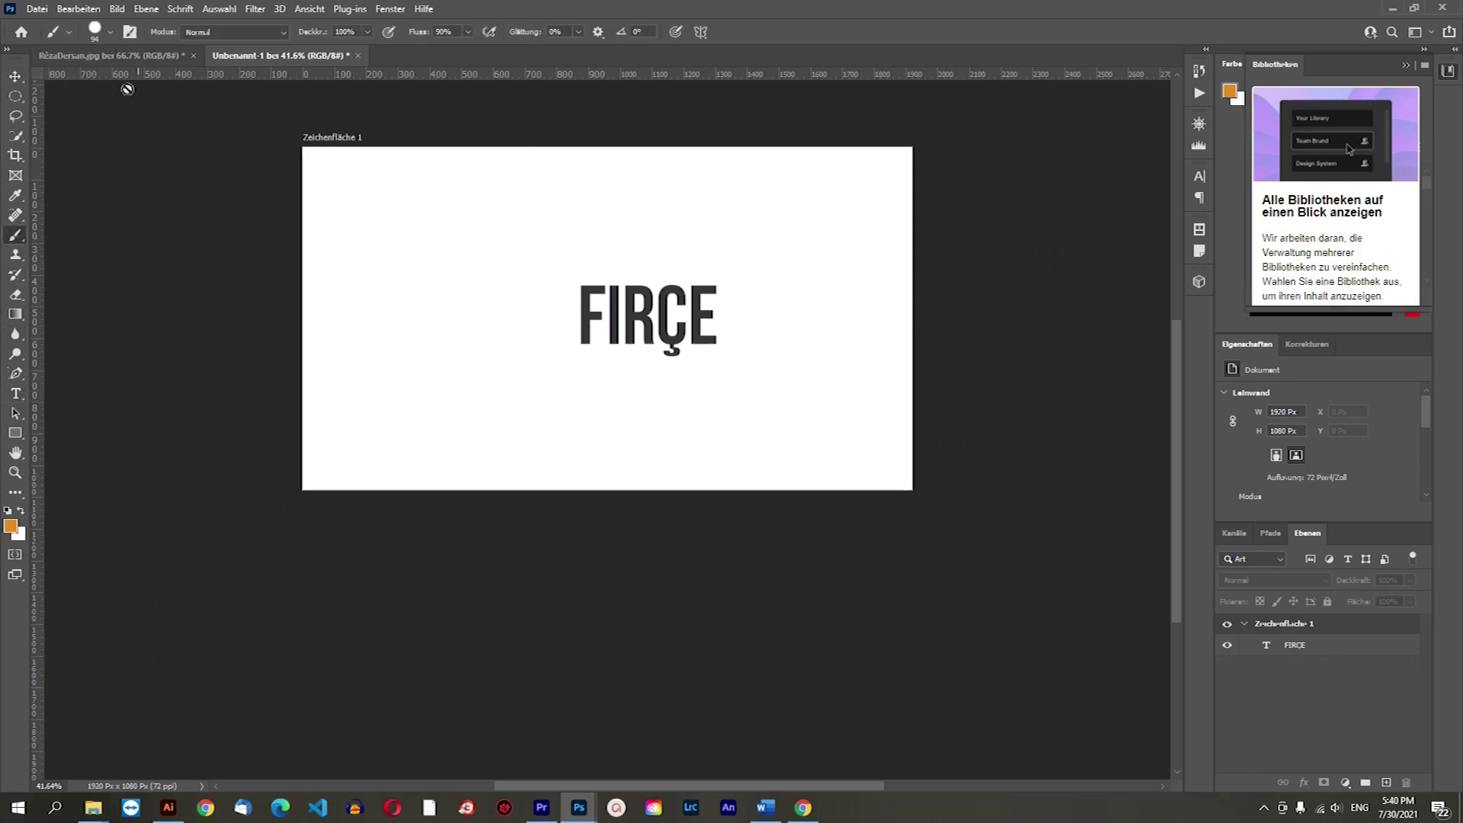
click(98, 32)
drag(229, 277, 229, 384)
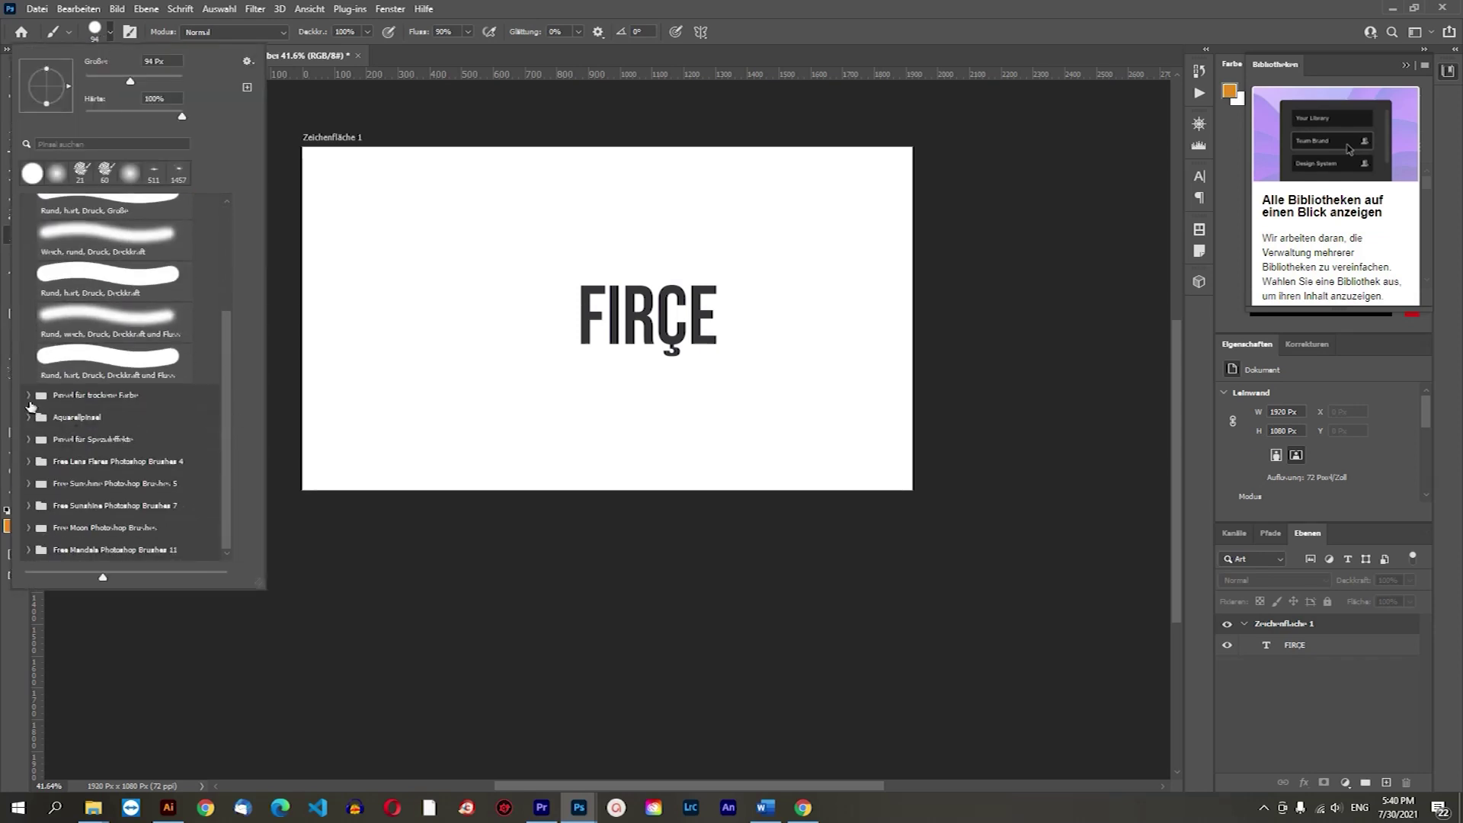
click(28, 396)
click(147, 429)
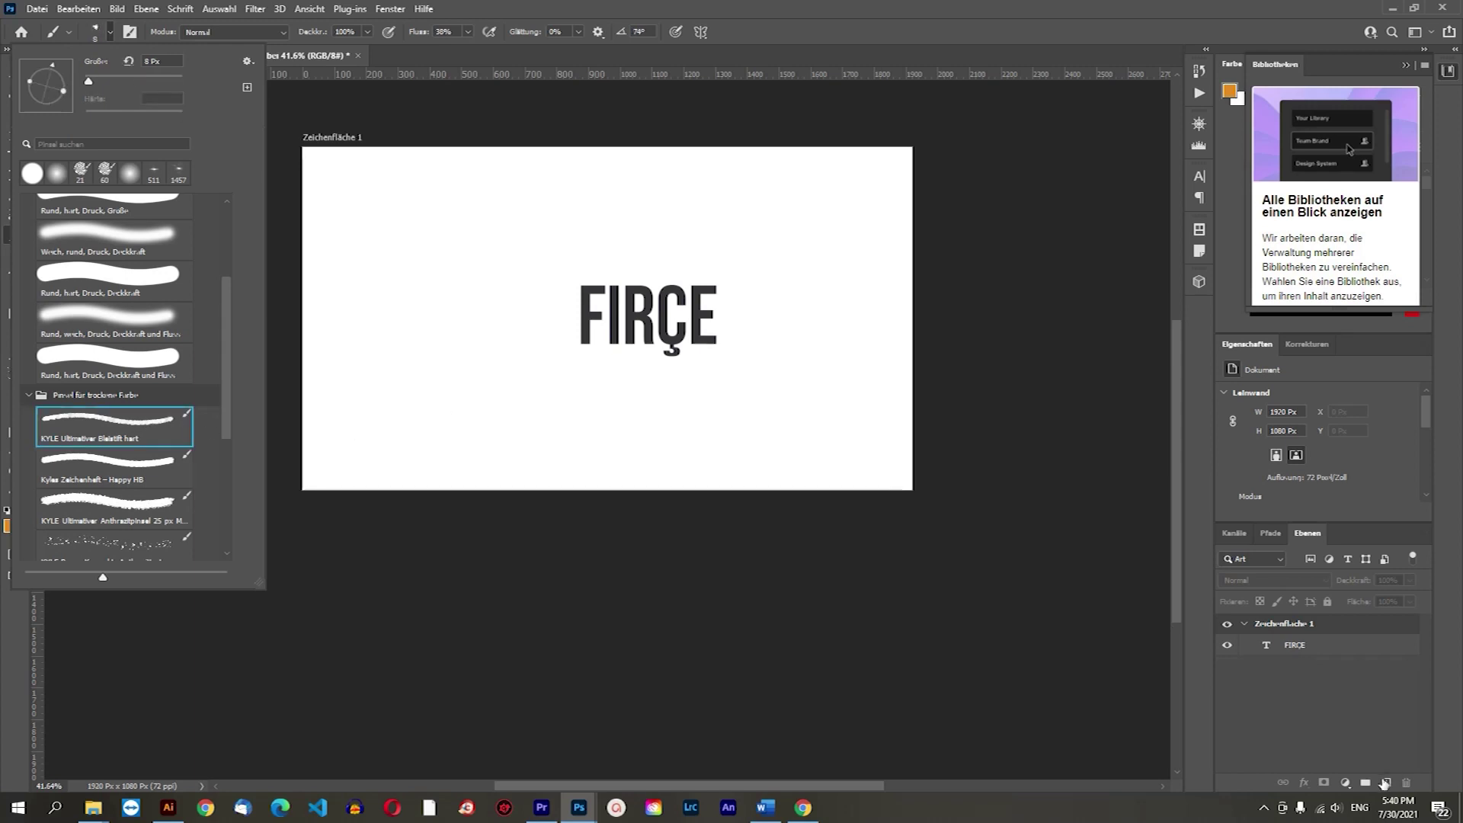
click(1385, 783)
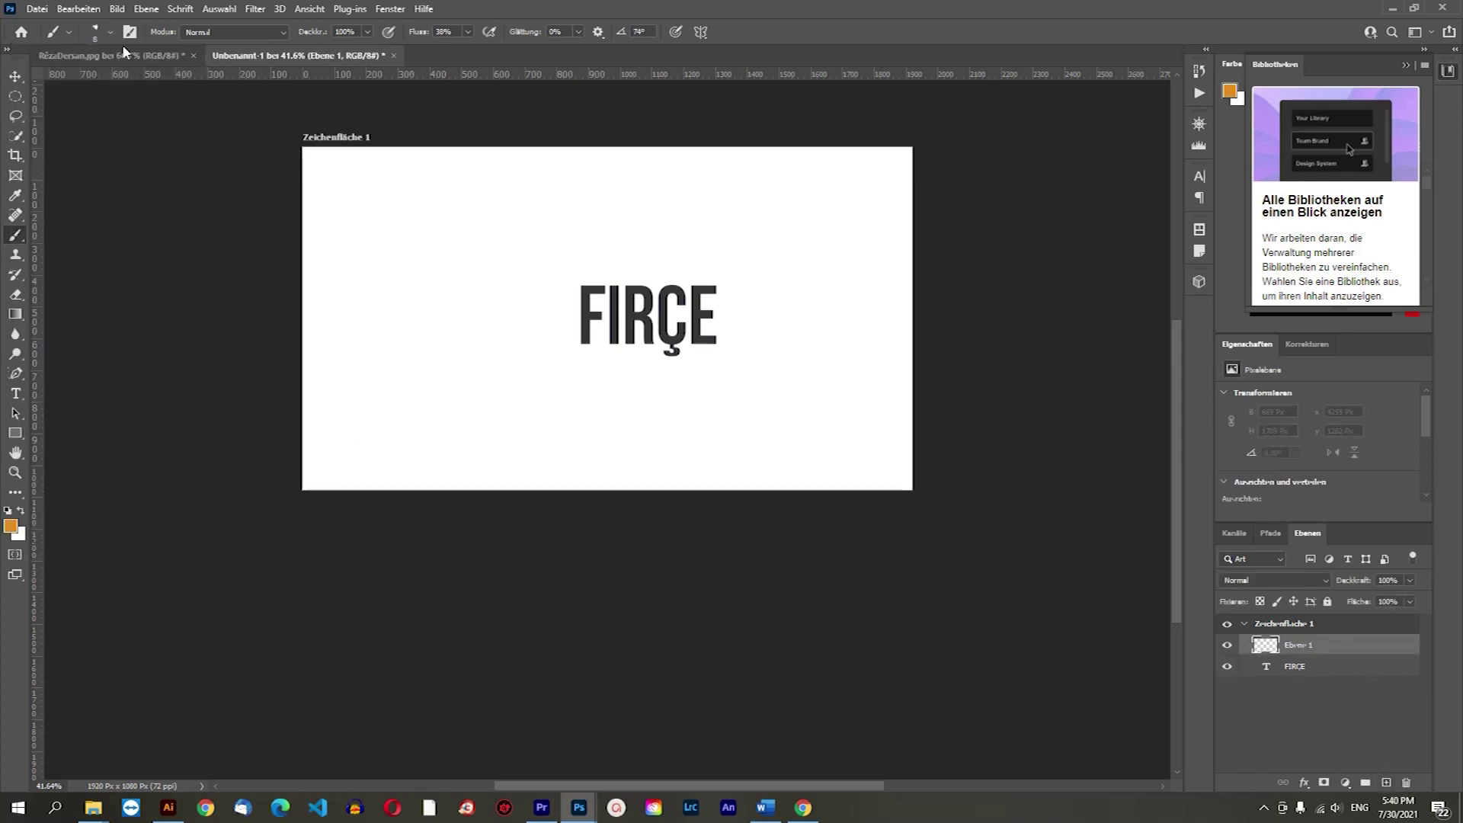
click(97, 34)
drag(93, 80, 112, 84)
click(381, 409)
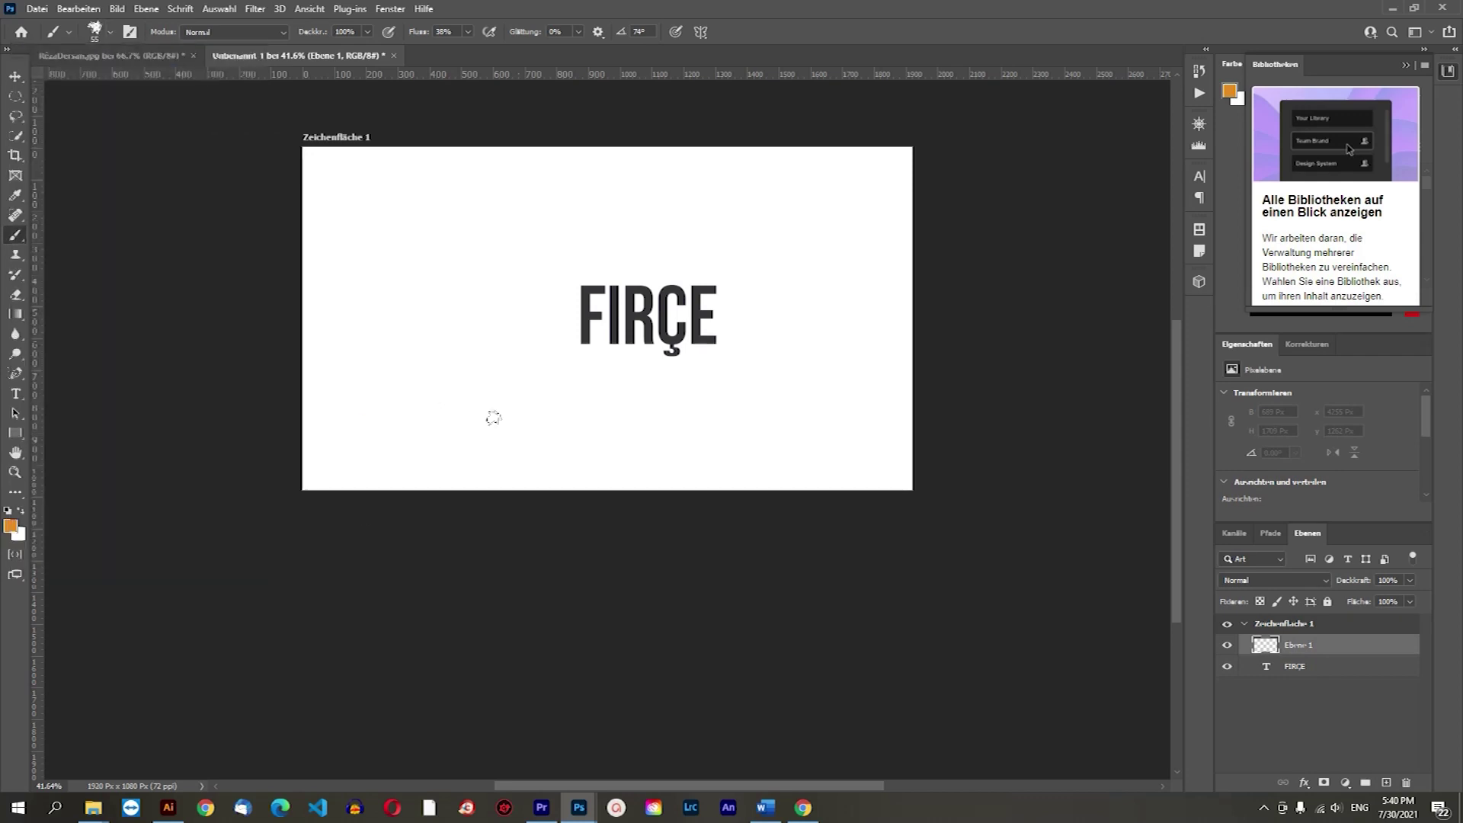
drag(362, 408, 769, 402)
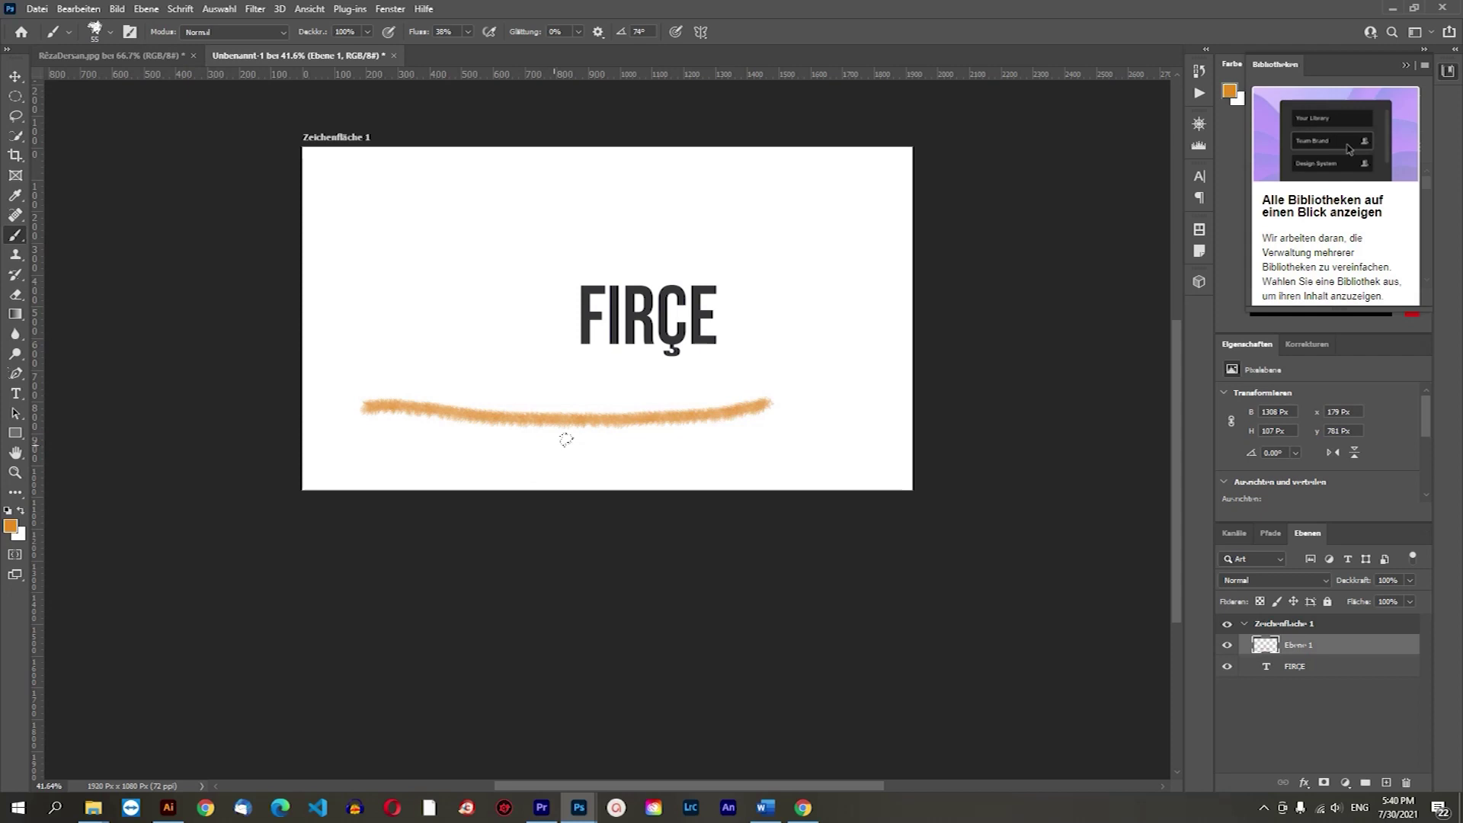
Add two short orange dabs, then a thin stroke left of FIRÇE with the 25 px charcoal brush.
scroll(499, 418, up, 2)
scroll(500, 434, up, 2)
scroll(532, 435, up, 2)
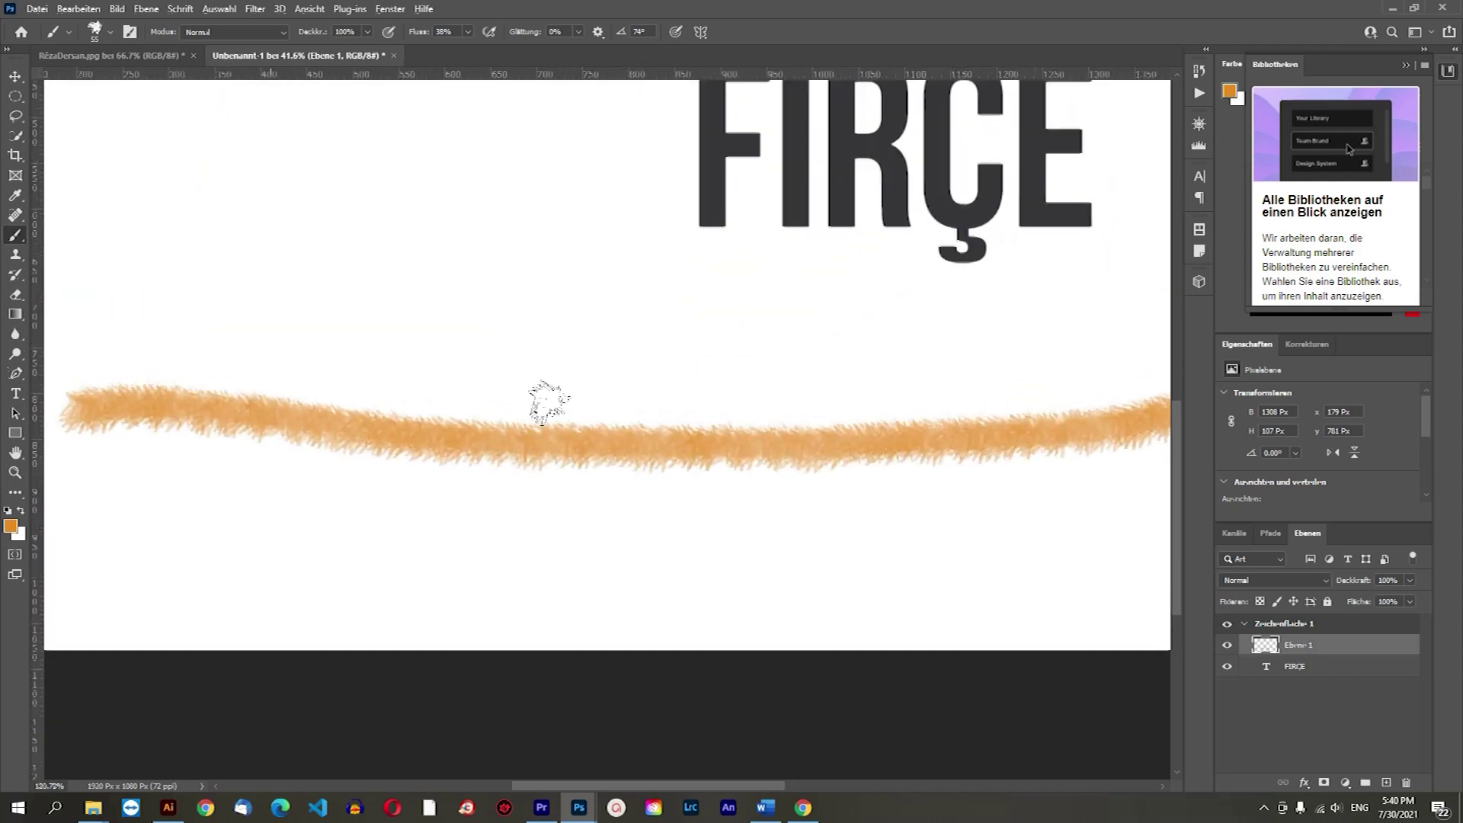
scroll(483, 336, down, 1)
scroll(503, 359, down, 3)
scroll(619, 365, down, 1)
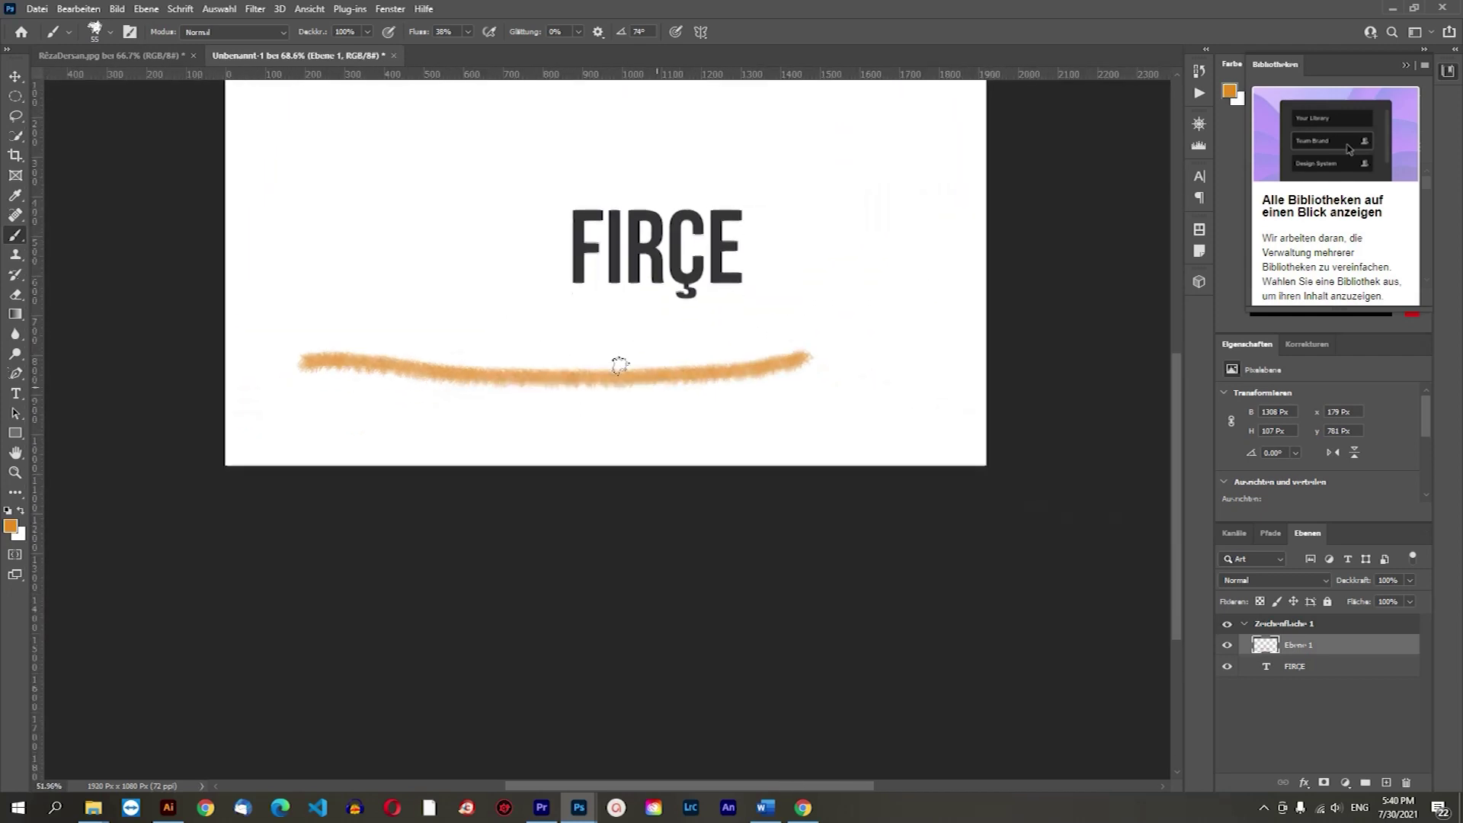
click(593, 325)
shift+click(732, 317)
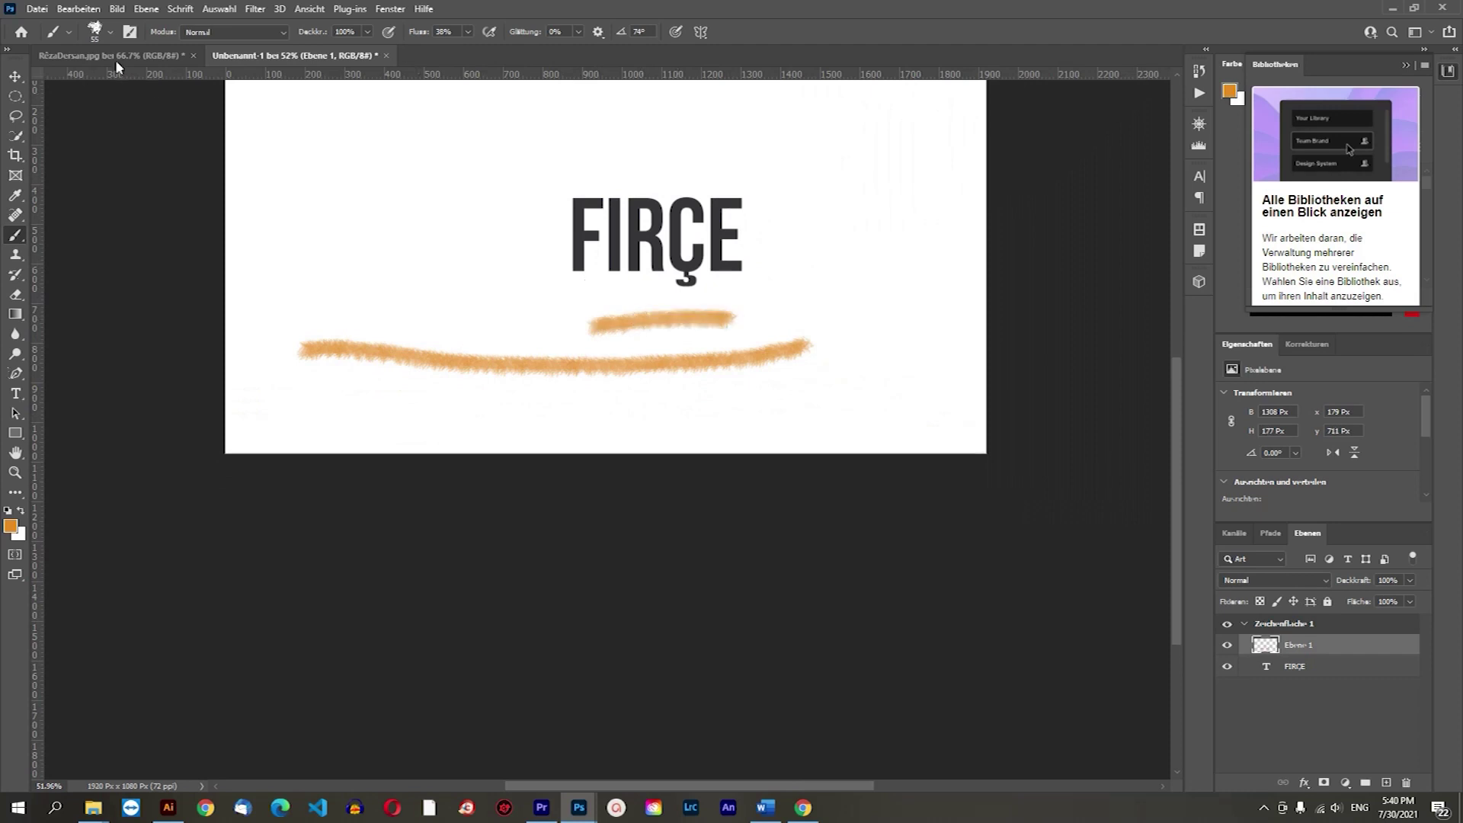
click(109, 32)
click(119, 503)
drag(351, 294, 517, 303)
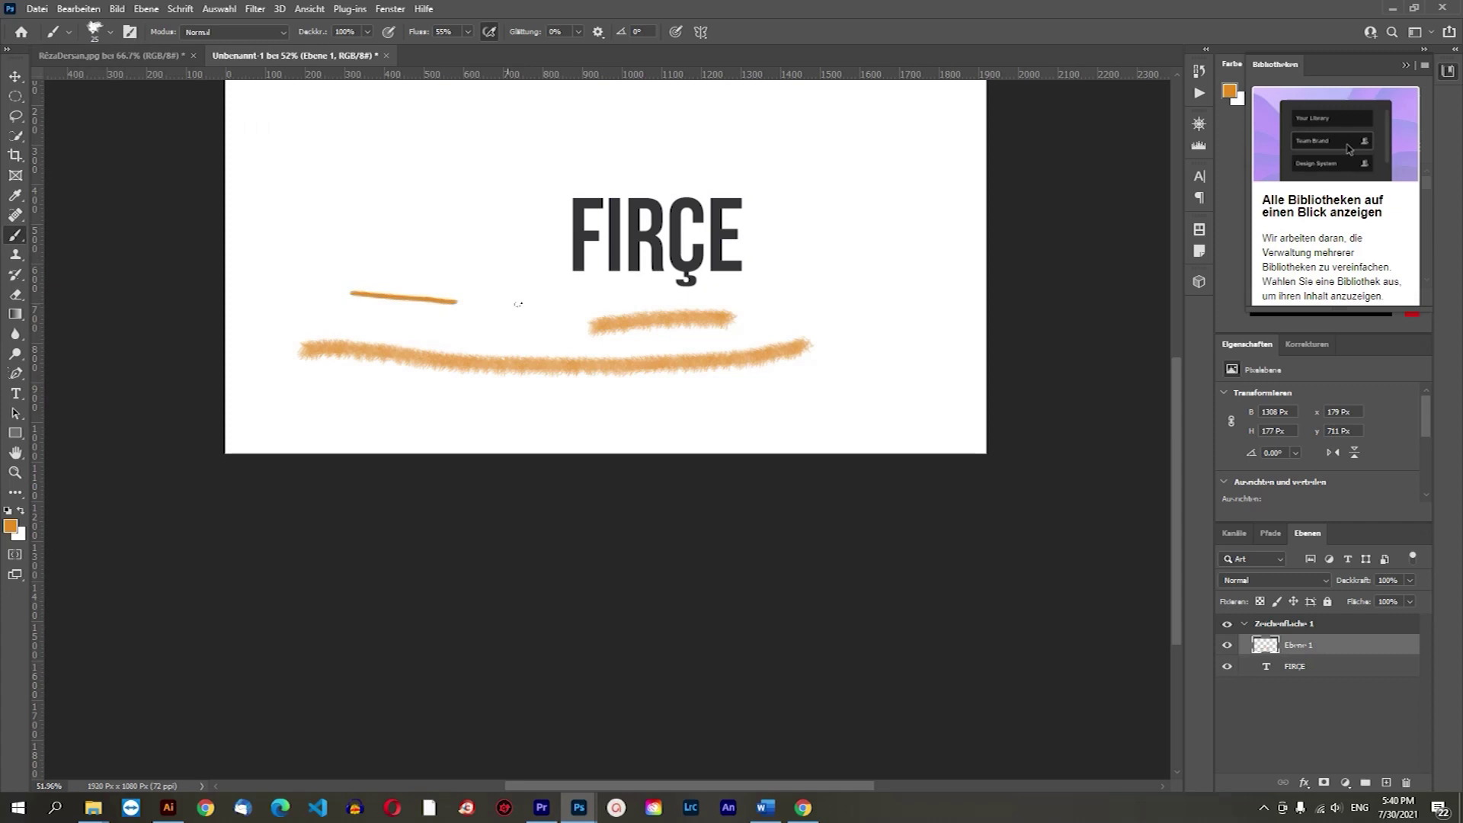
Paint a thick stroke and a zigzag right of FIRÇE with the Kyles Ultimative Pastel Palooza brush.
click(109, 32)
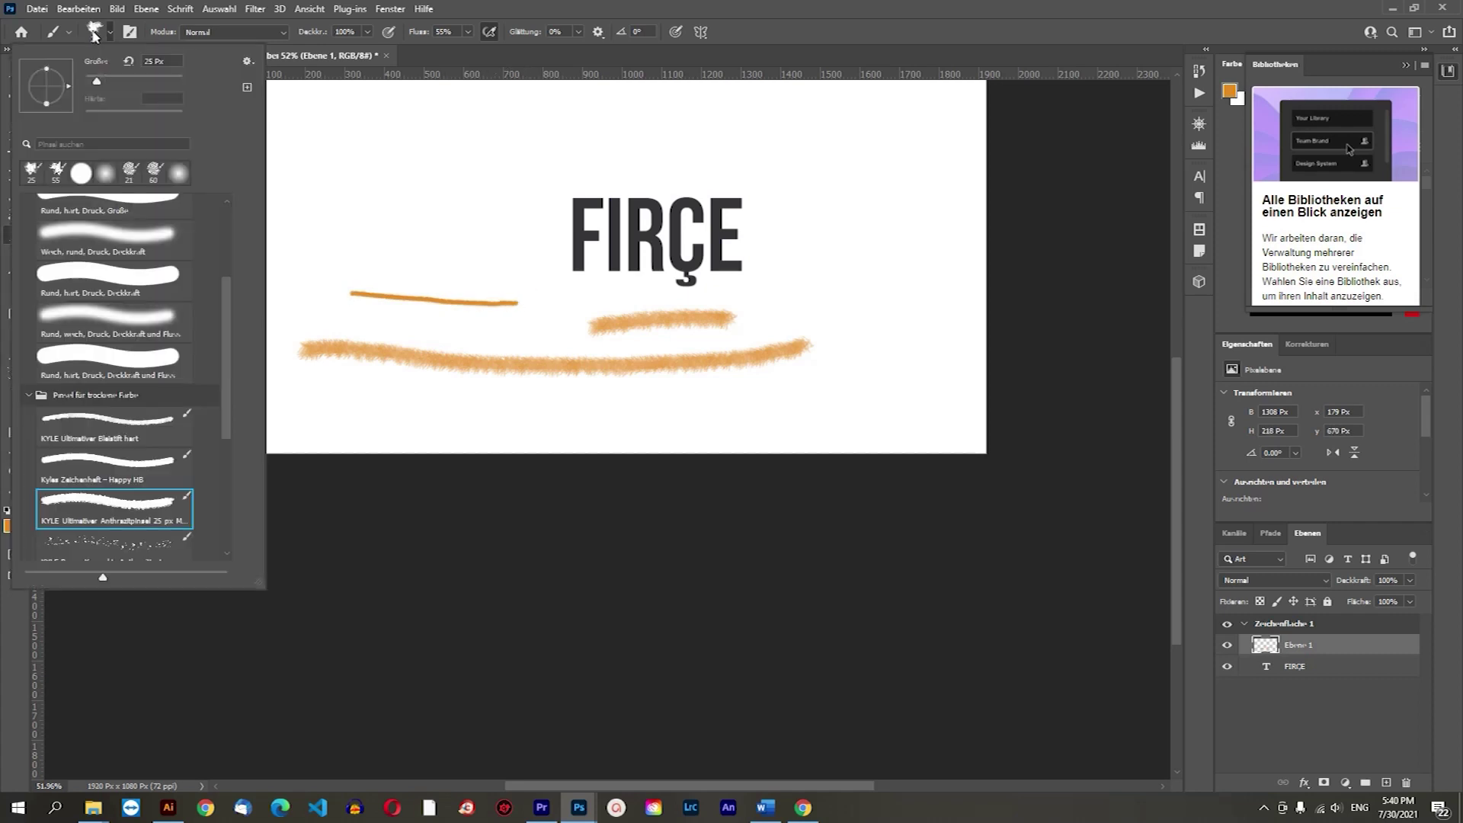
scroll(168, 409, down, 2)
scroll(131, 426, down, 2)
click(116, 463)
click(359, 246)
drag(356, 244, 841, 268)
drag(749, 309, 812, 320)
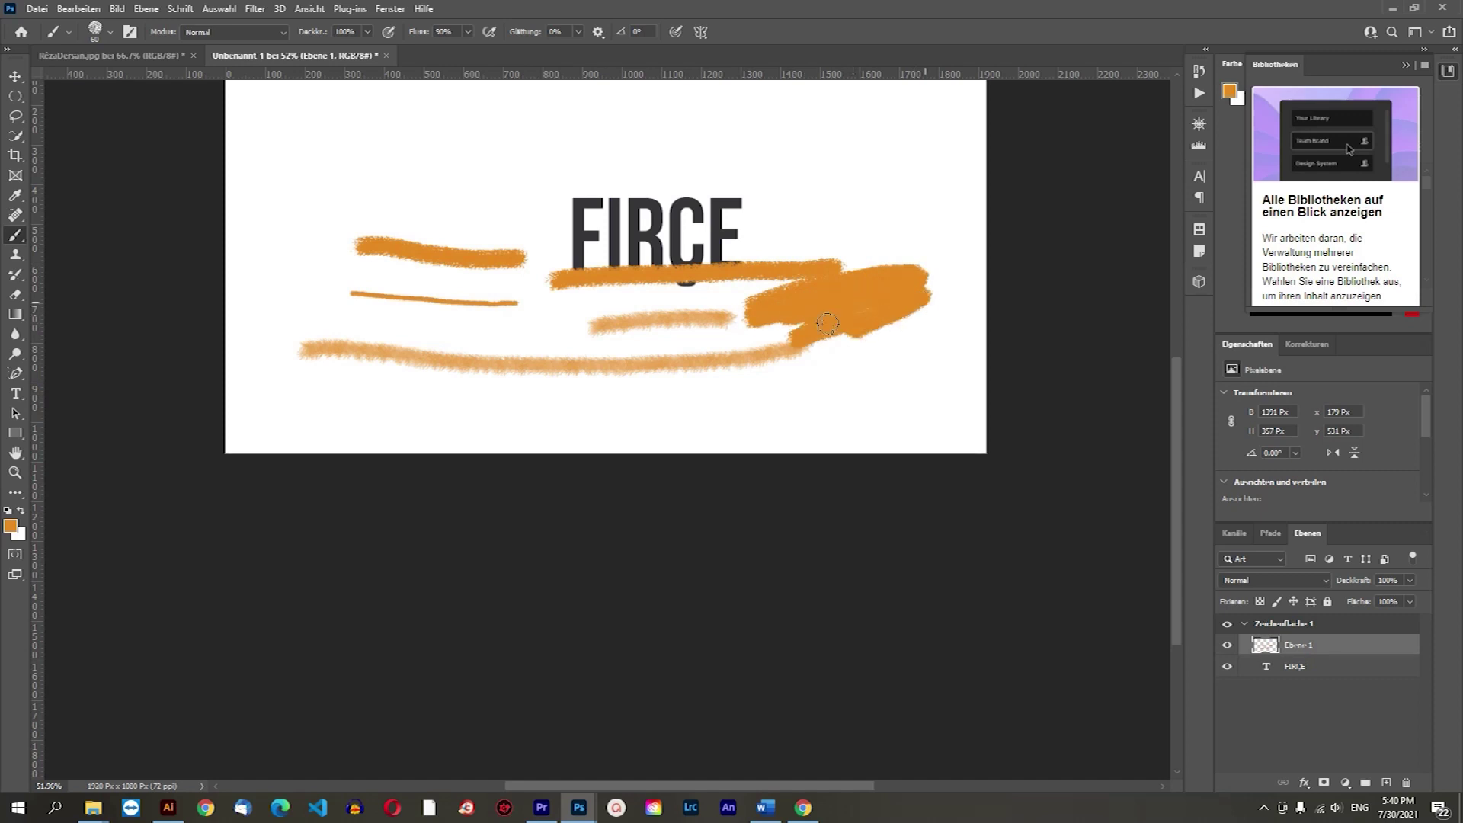
click(15, 76)
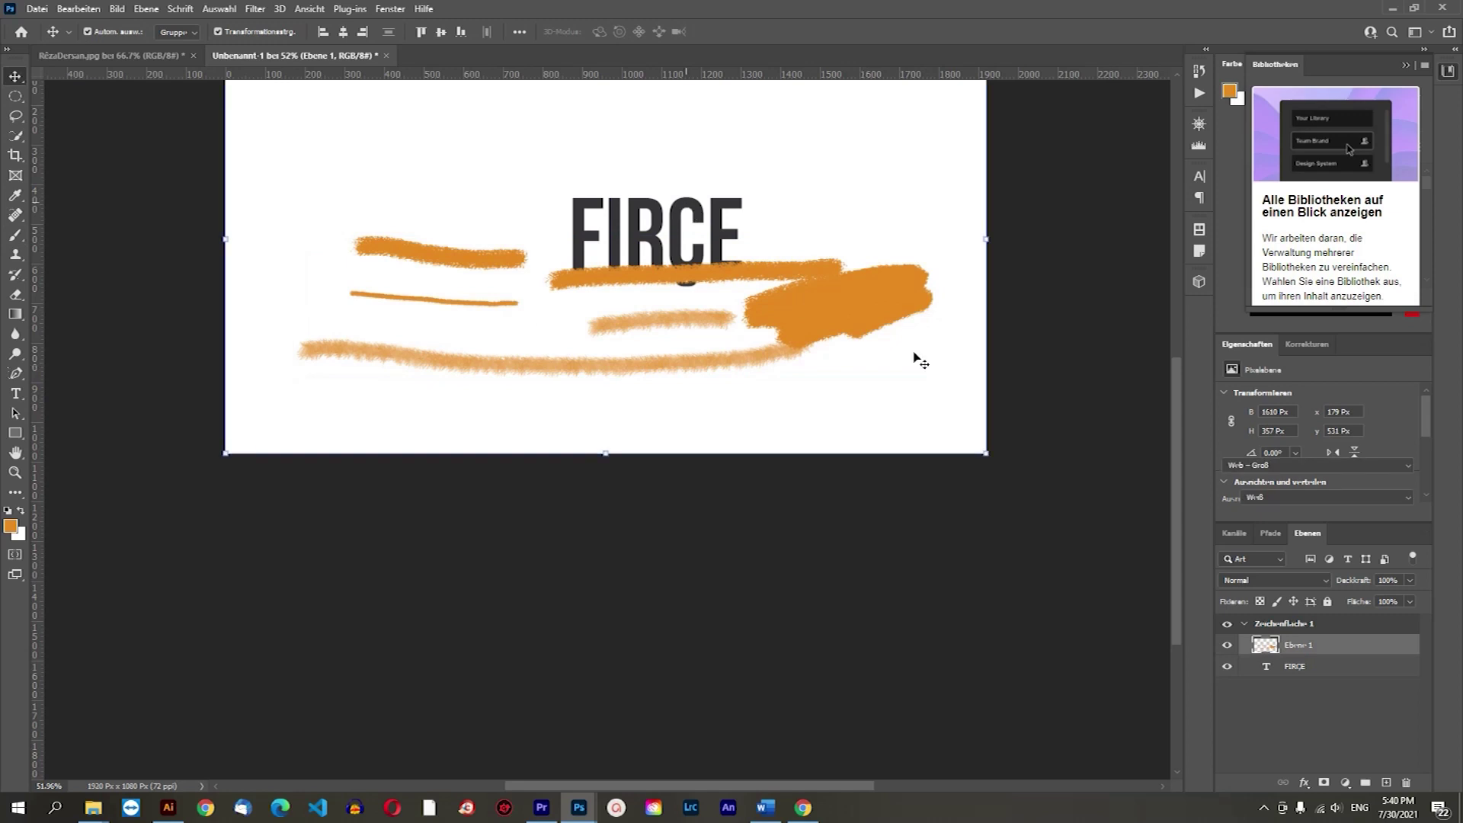
Move the FIRÇE layer above the paint, shrink it to about half size, and place it on the orange blob.
click(1295, 666)
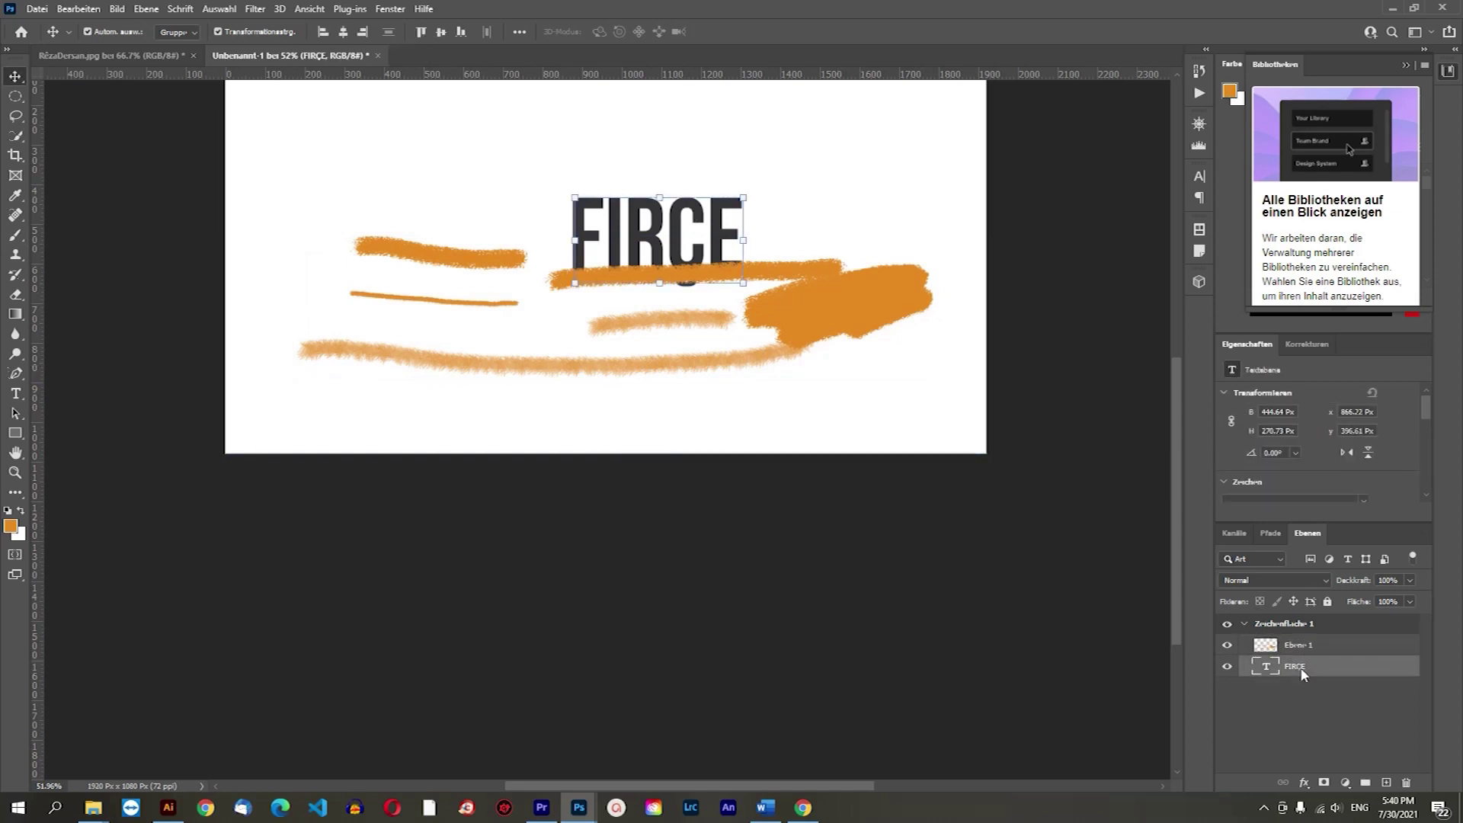
drag(1299, 668, 1295, 637)
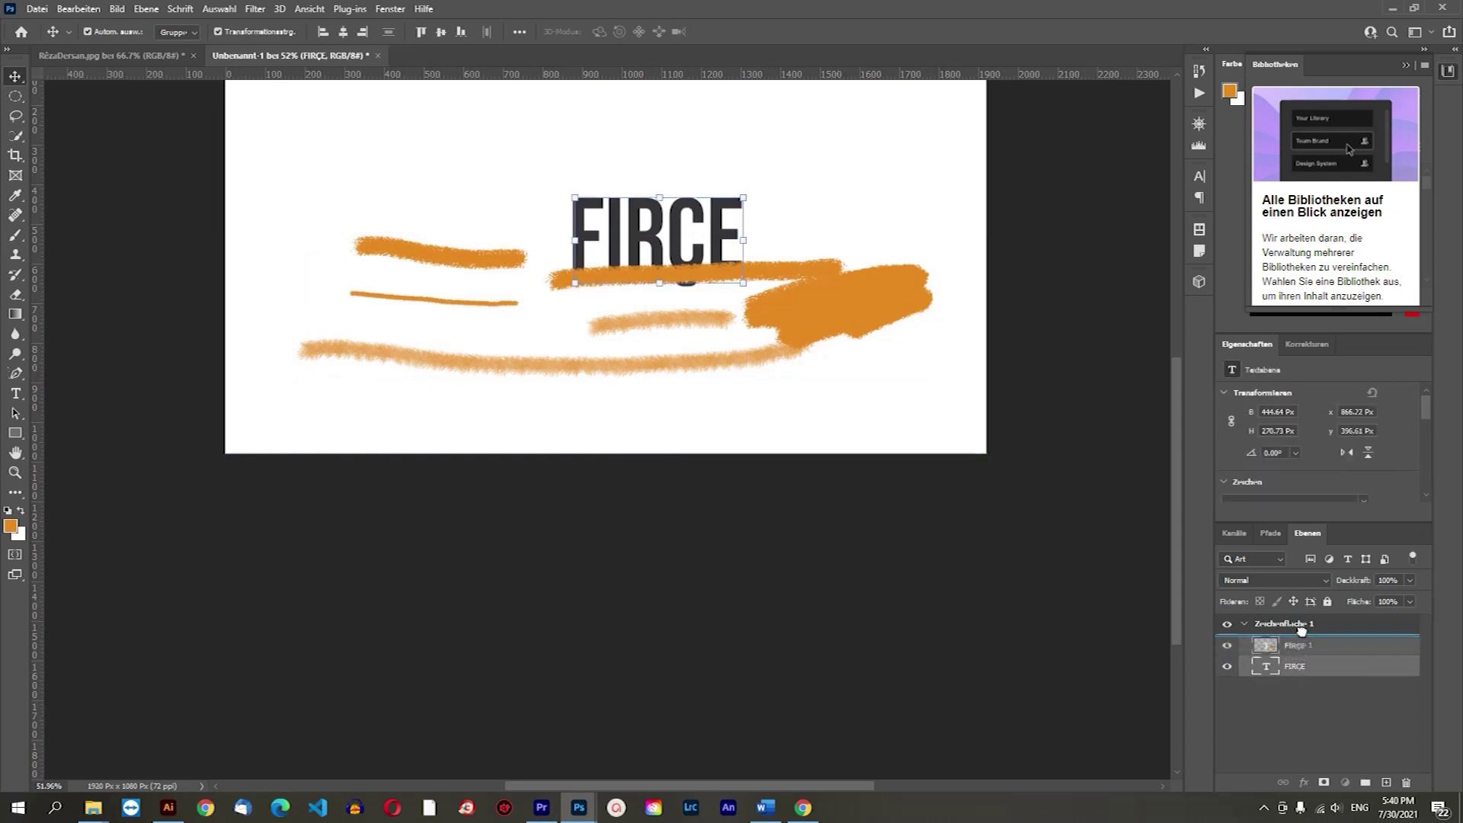
click(746, 197)
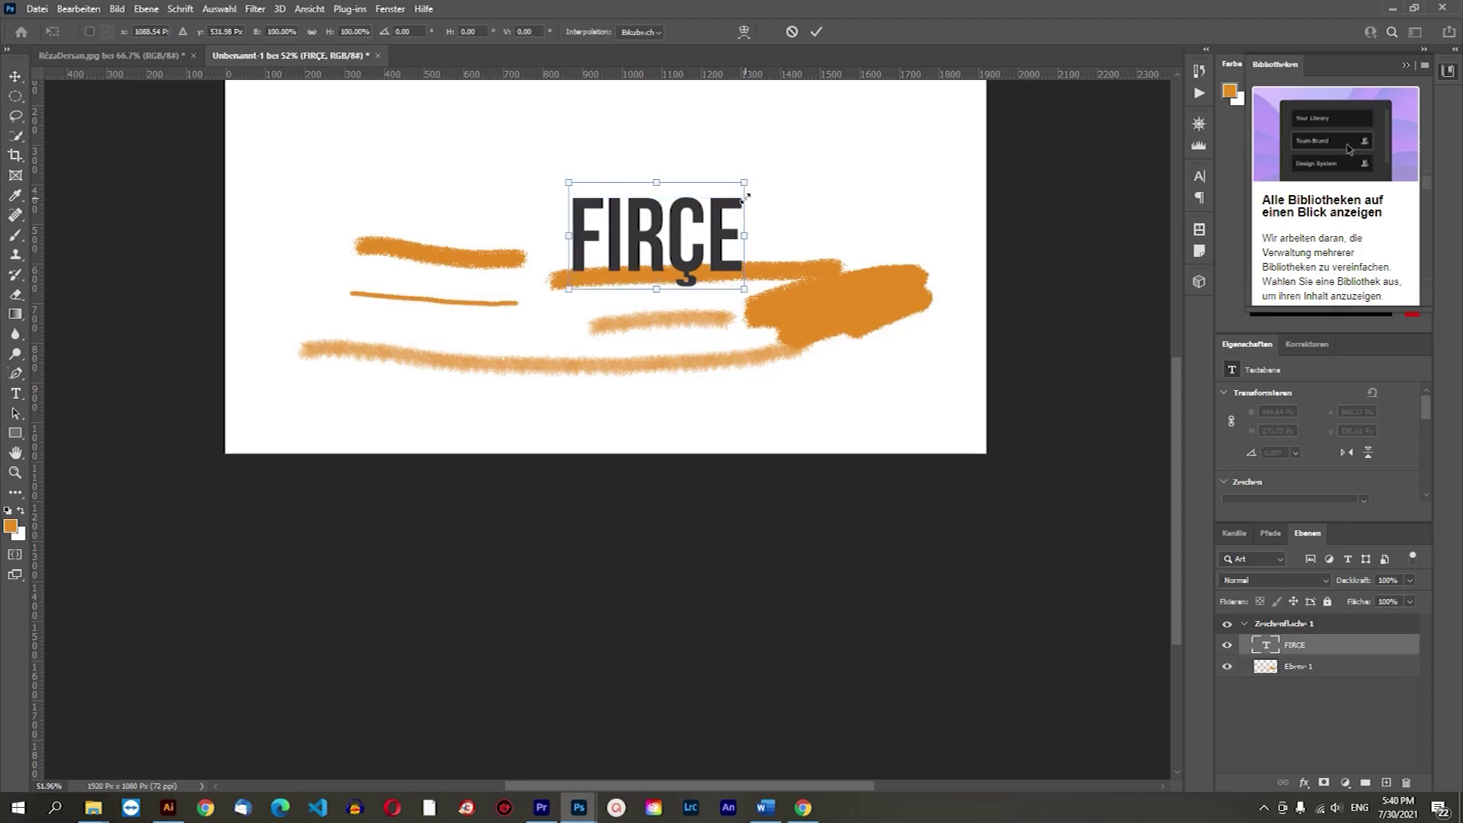
drag(741, 187, 655, 256)
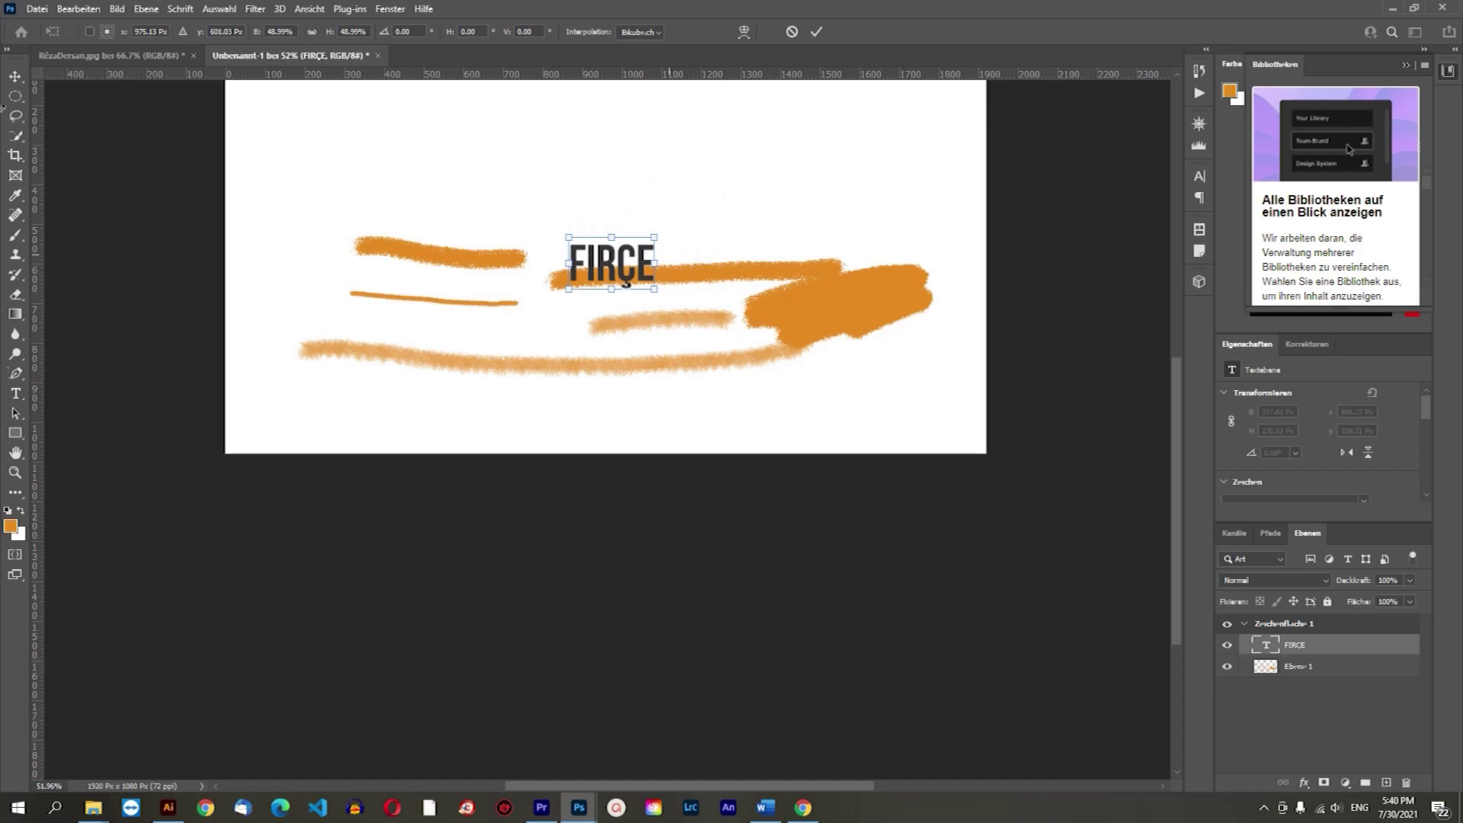
right_click(16, 76)
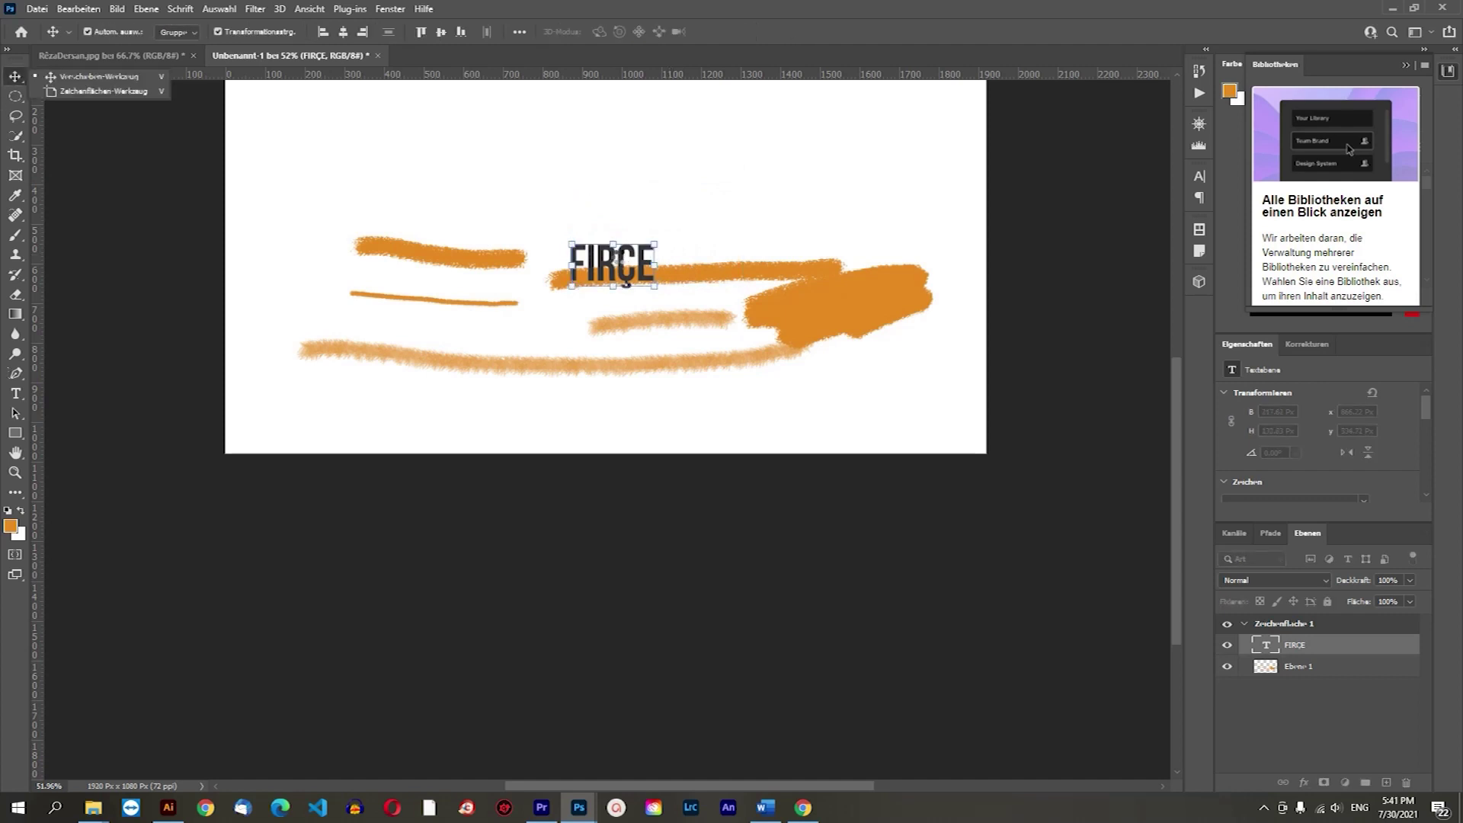
click(99, 76)
mouse_move(609, 264)
mouse_down()
mouse_move(867, 304)
mouse_move(846, 305)
mouse_up()
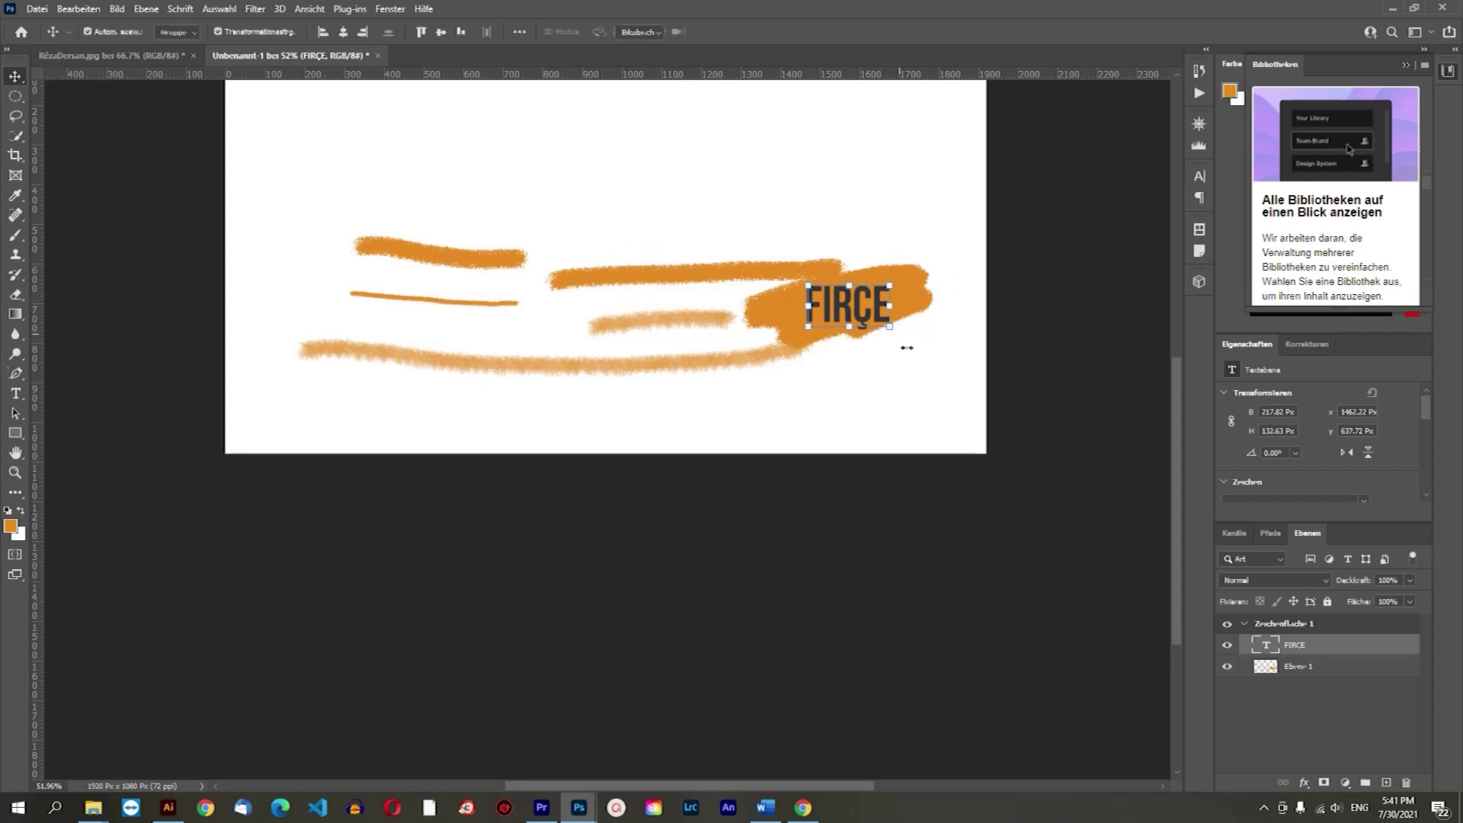
Rotate FIRÇE about -13° to follow the orange blob and apply the rotation.
click(906, 349)
drag(917, 339, 924, 329)
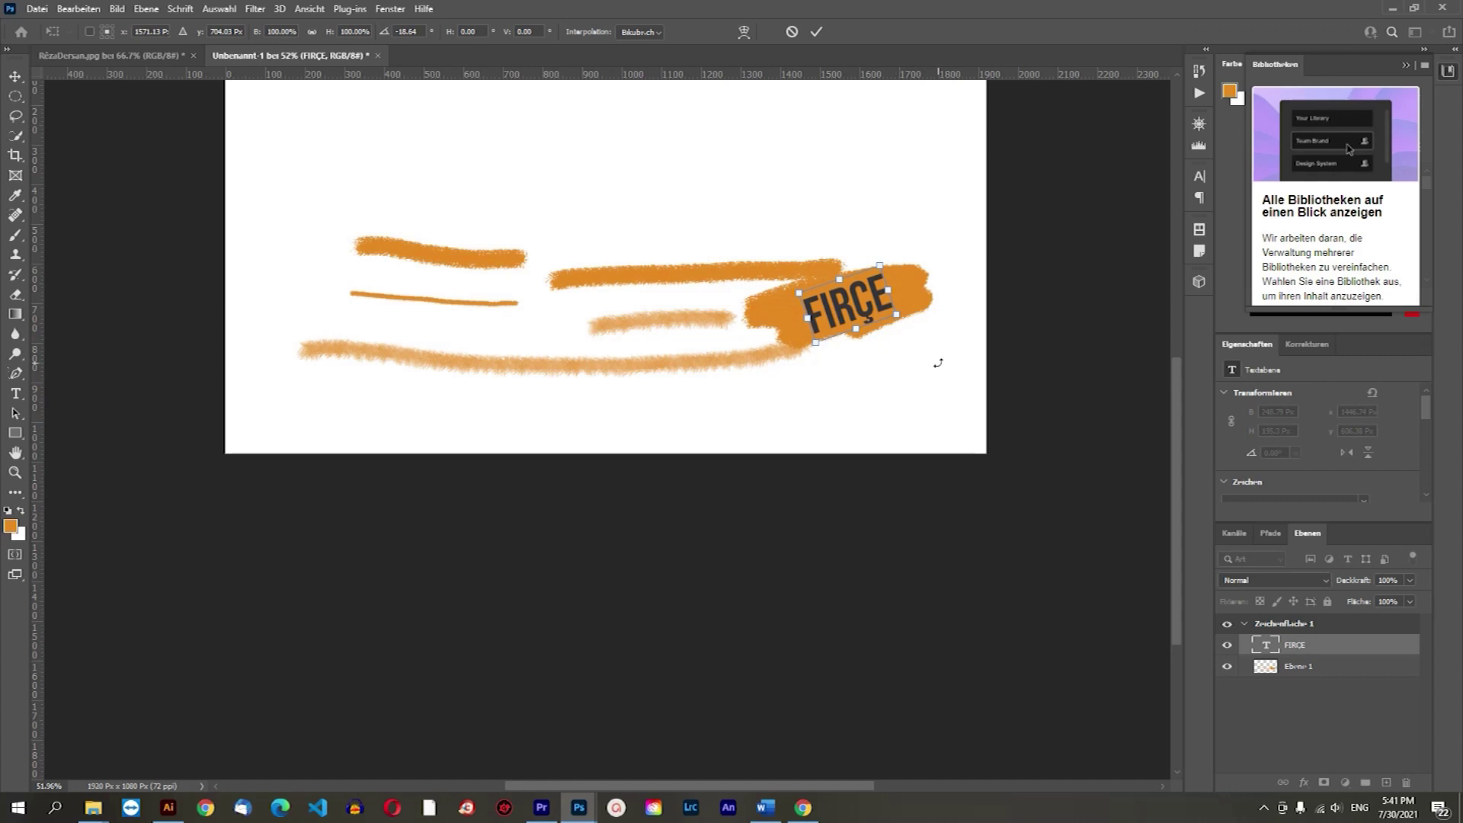
drag(918, 349, 912, 359)
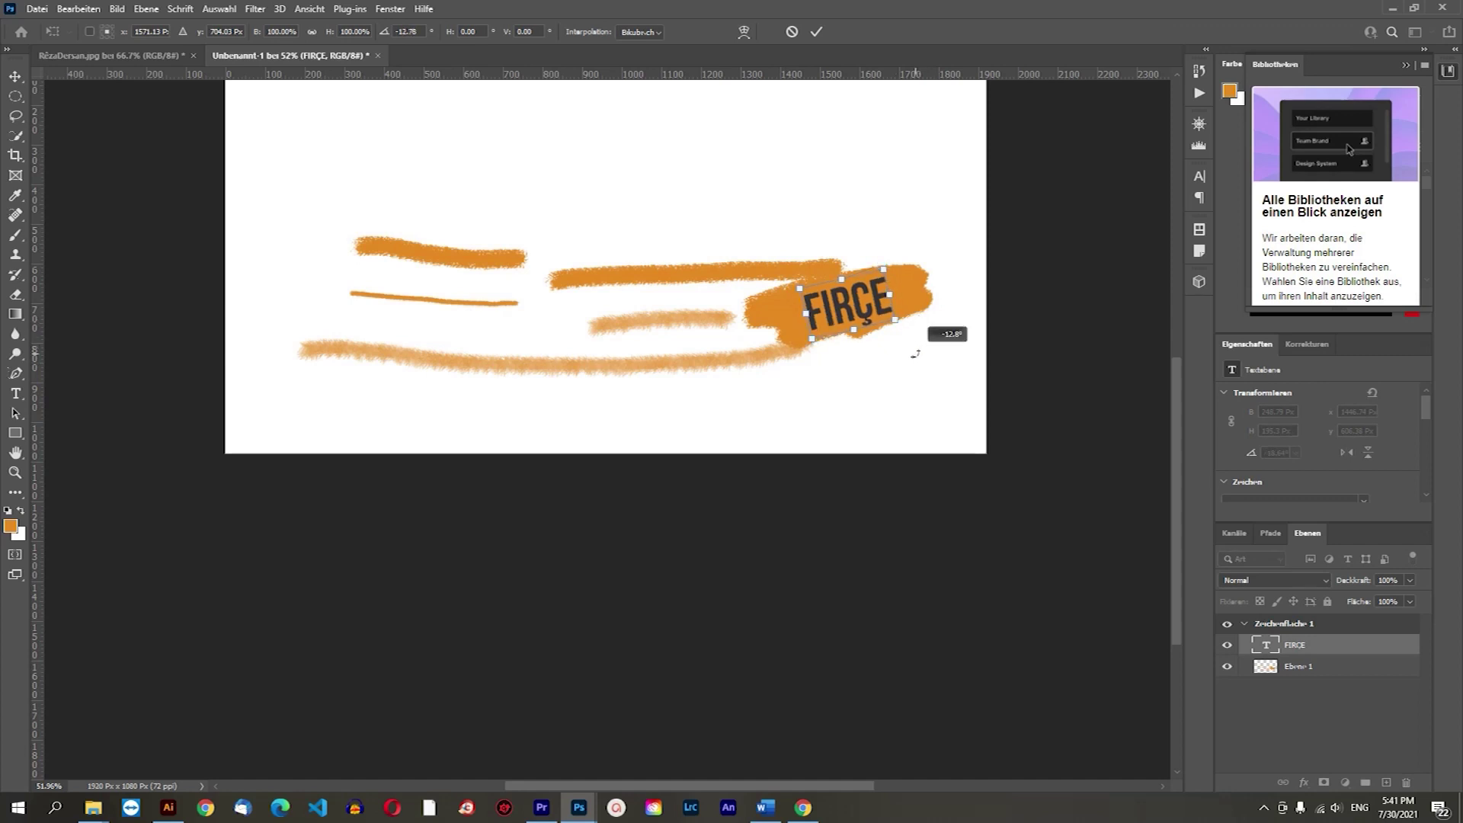
click(820, 34)
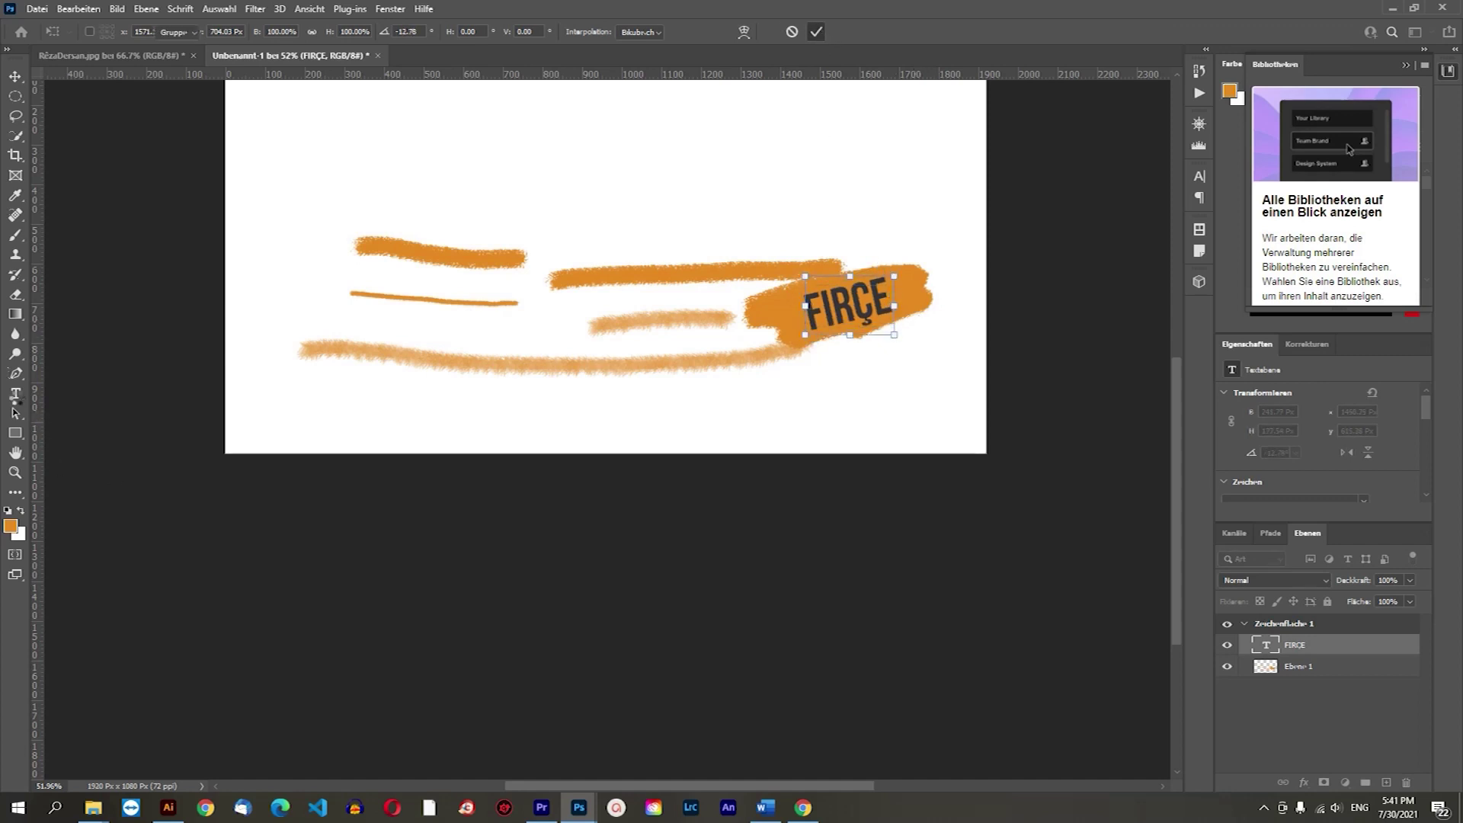
Change the FIRÇE text colour to white.
key(t)
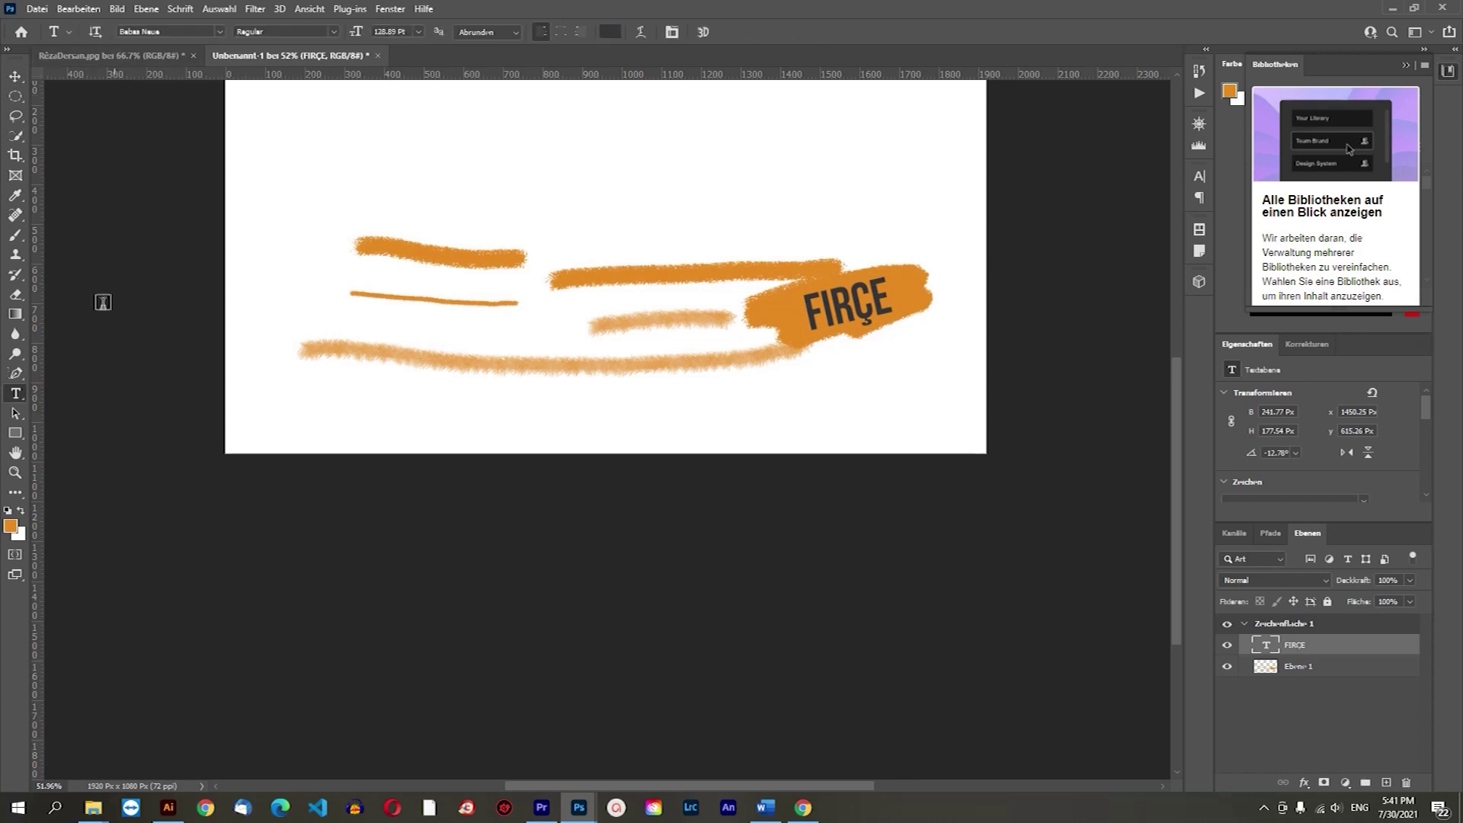
click(671, 33)
click(671, 33)
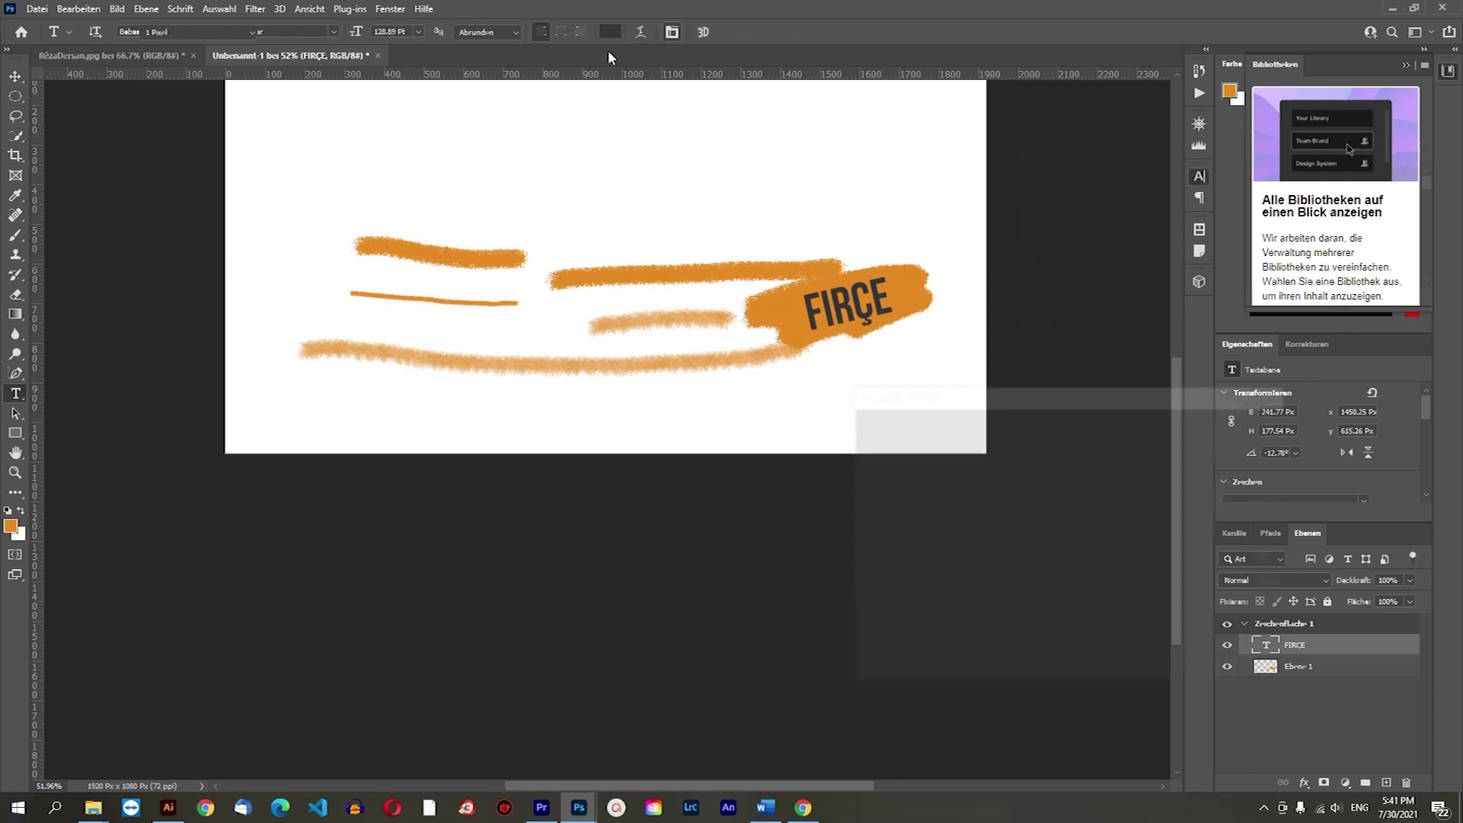
click(609, 31)
click(810, 126)
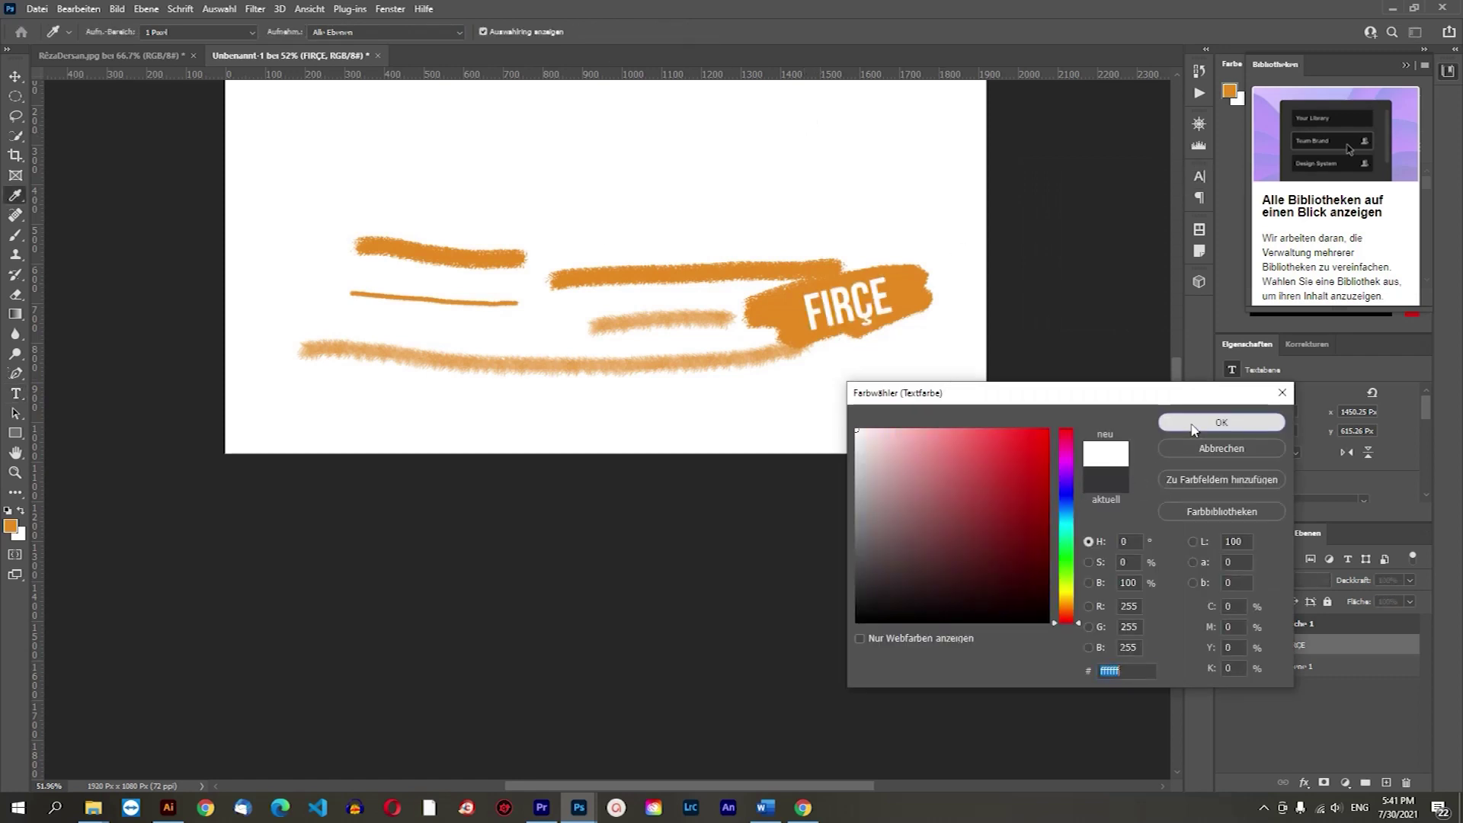
click(1194, 425)
click(14, 75)
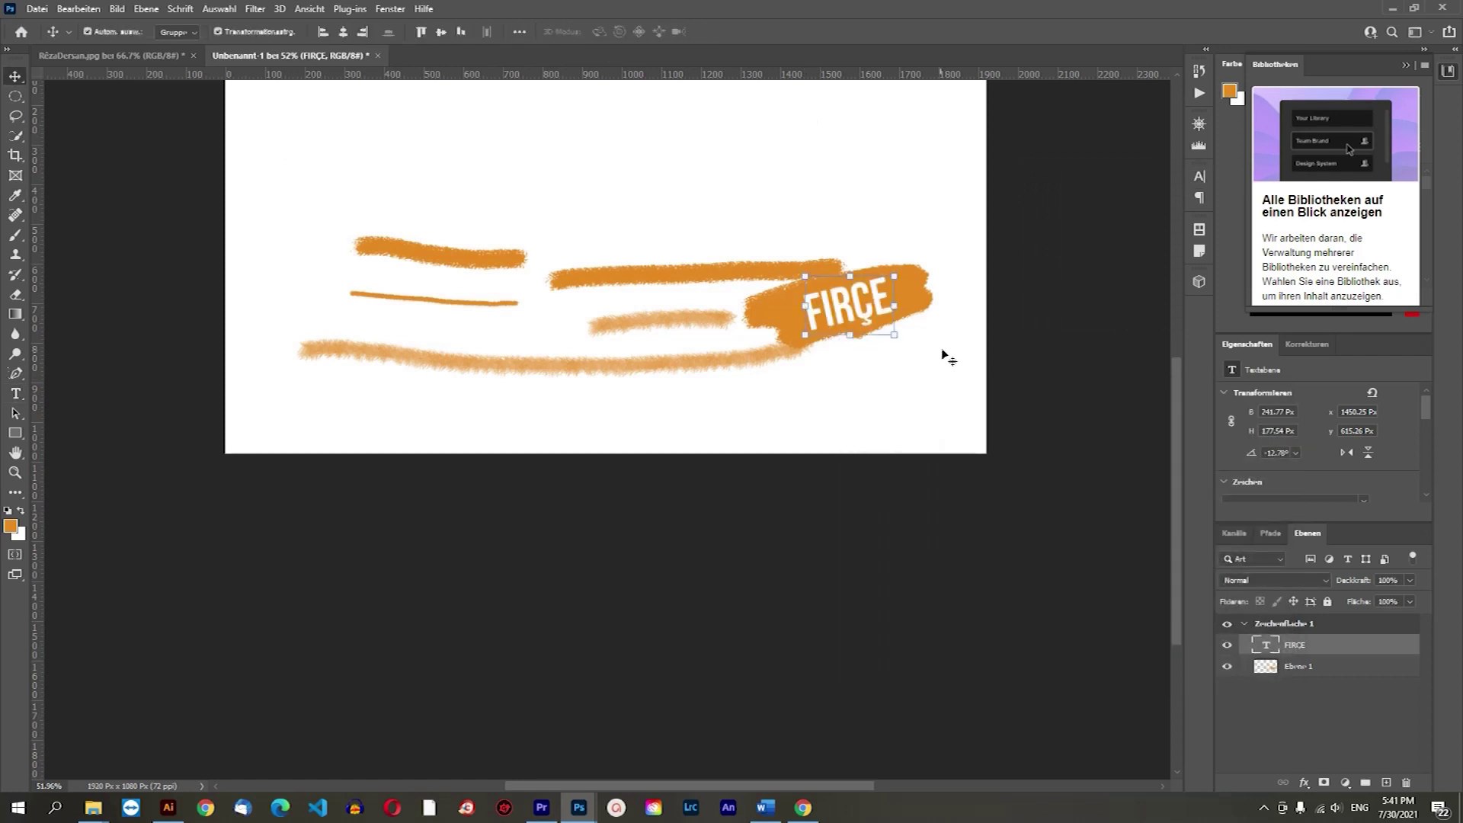
Set the text's font to Brush Script MT Italic.
click(15, 393)
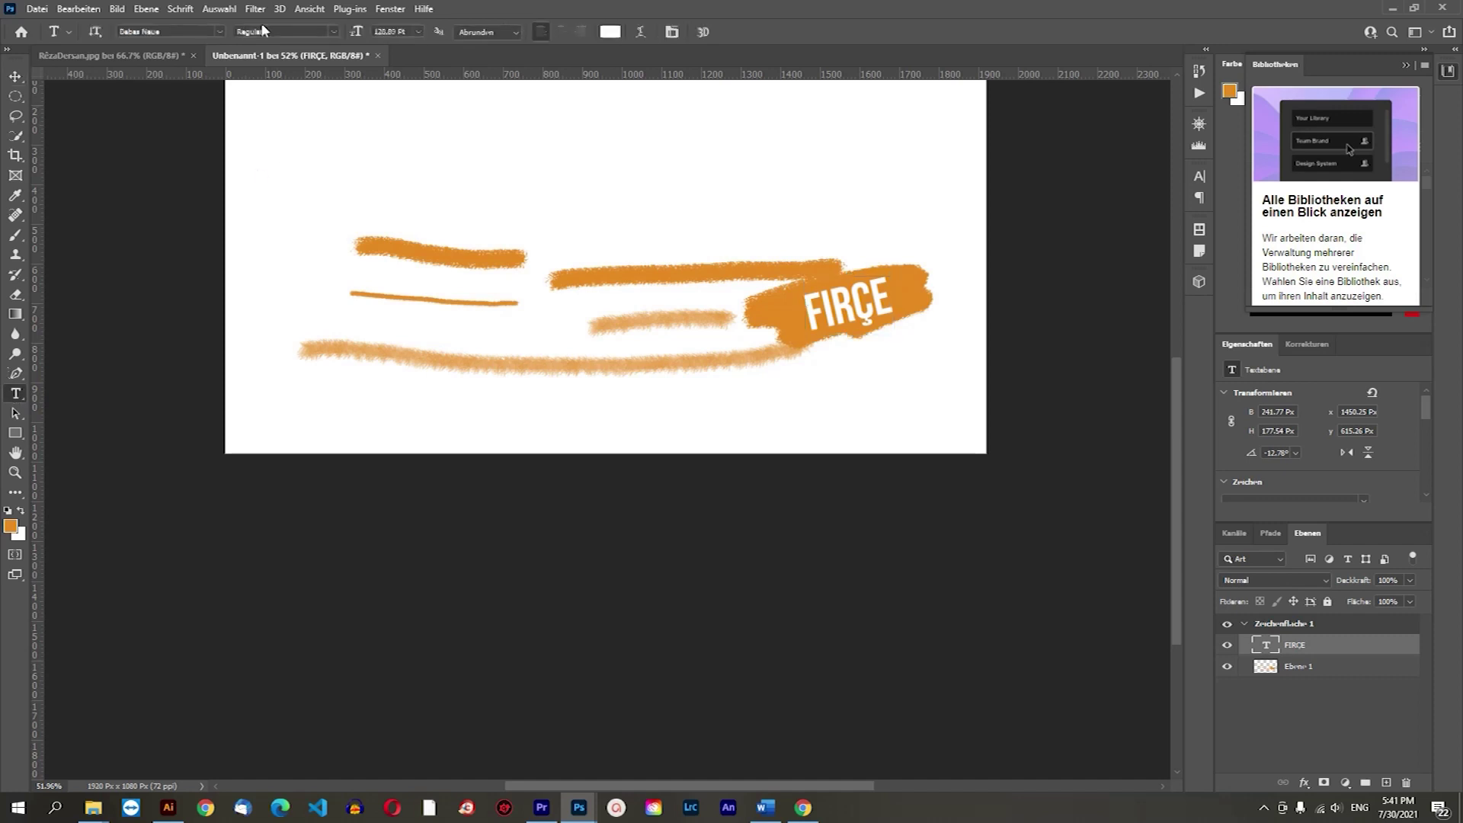
click(220, 32)
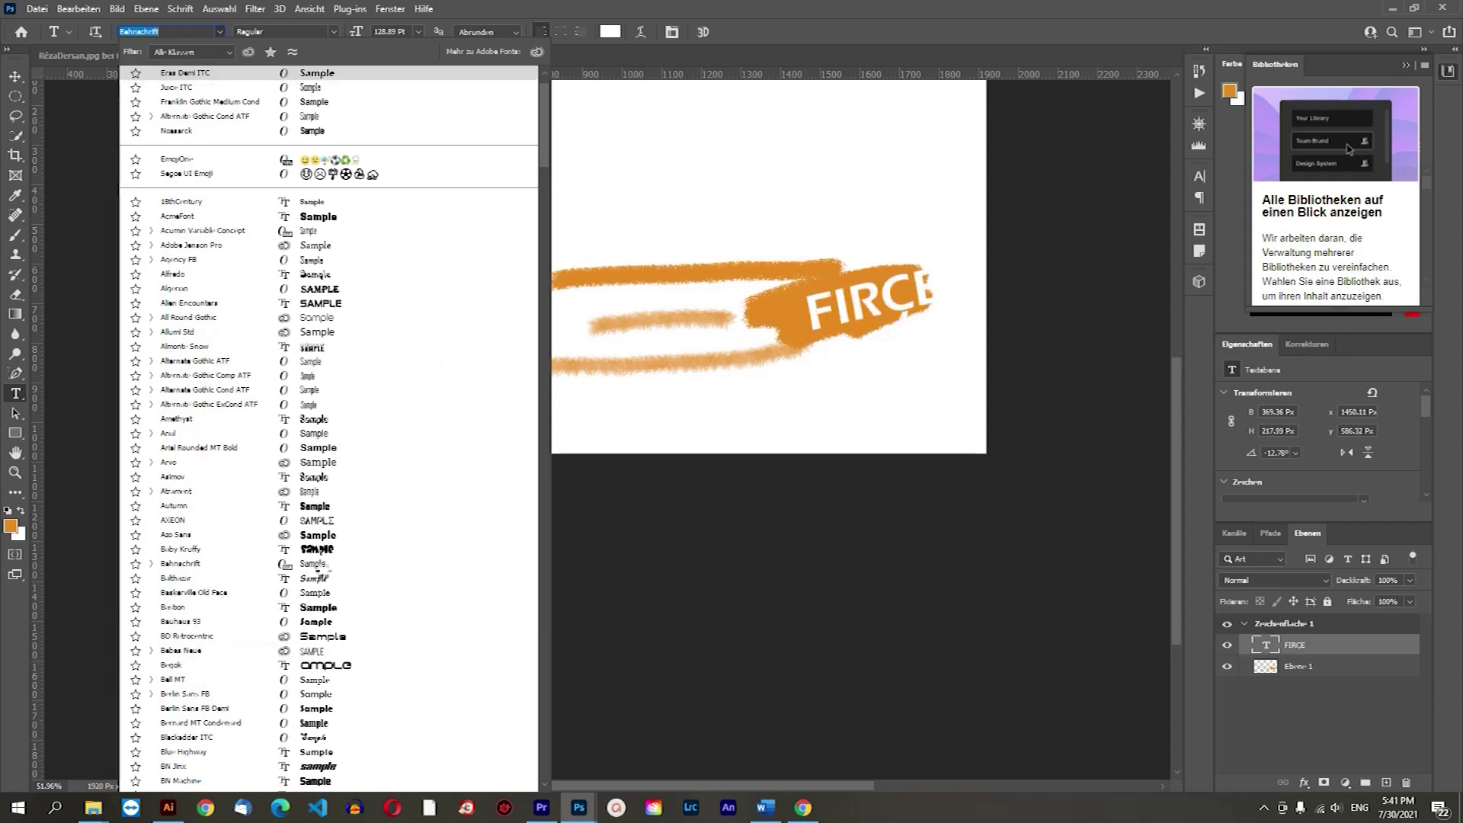
scroll(322, 570, down, 1)
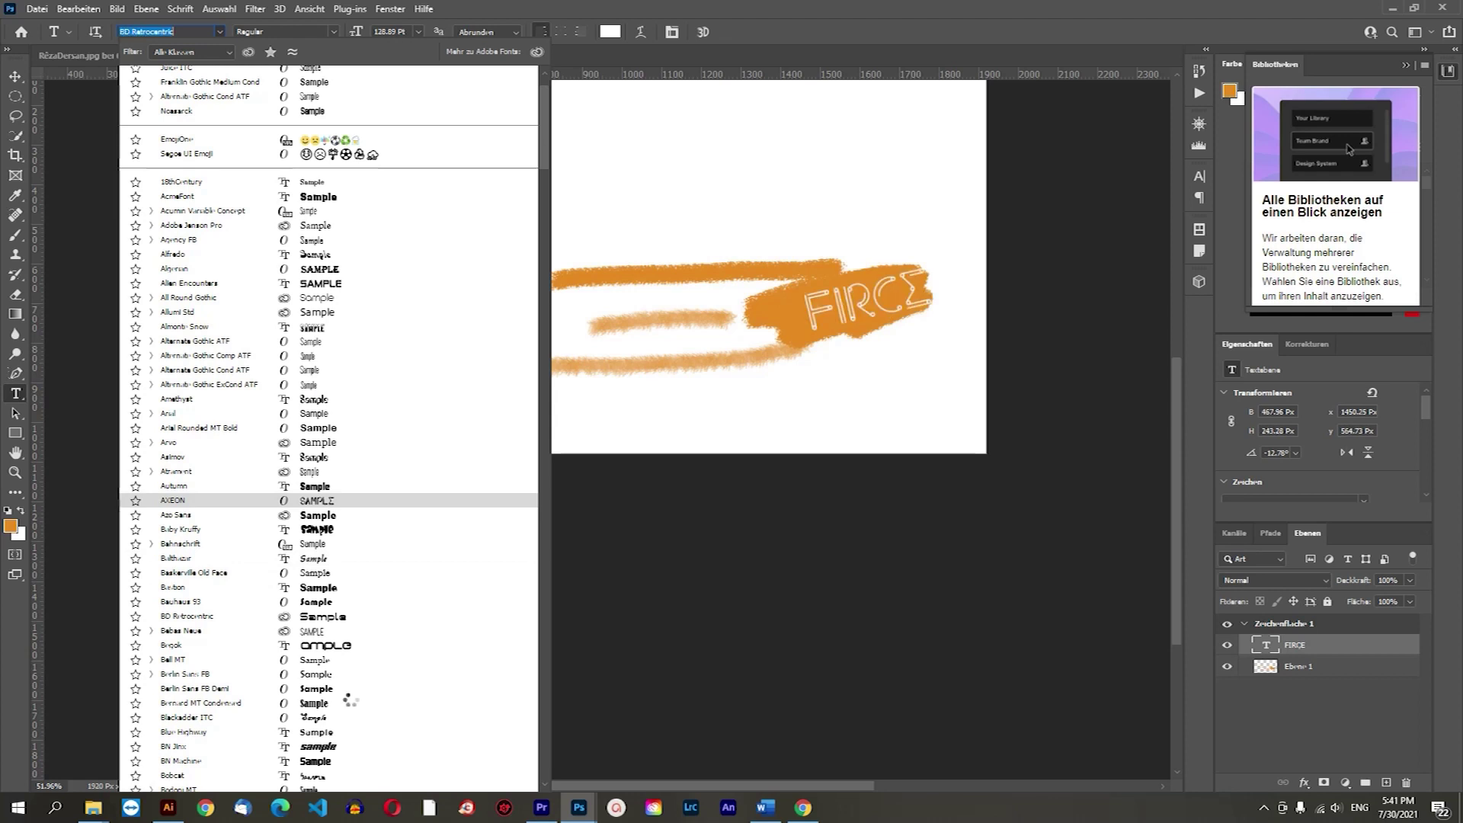
scroll(349, 699, down, 2)
scroll(351, 700, down, 2)
scroll(352, 701, down, 1)
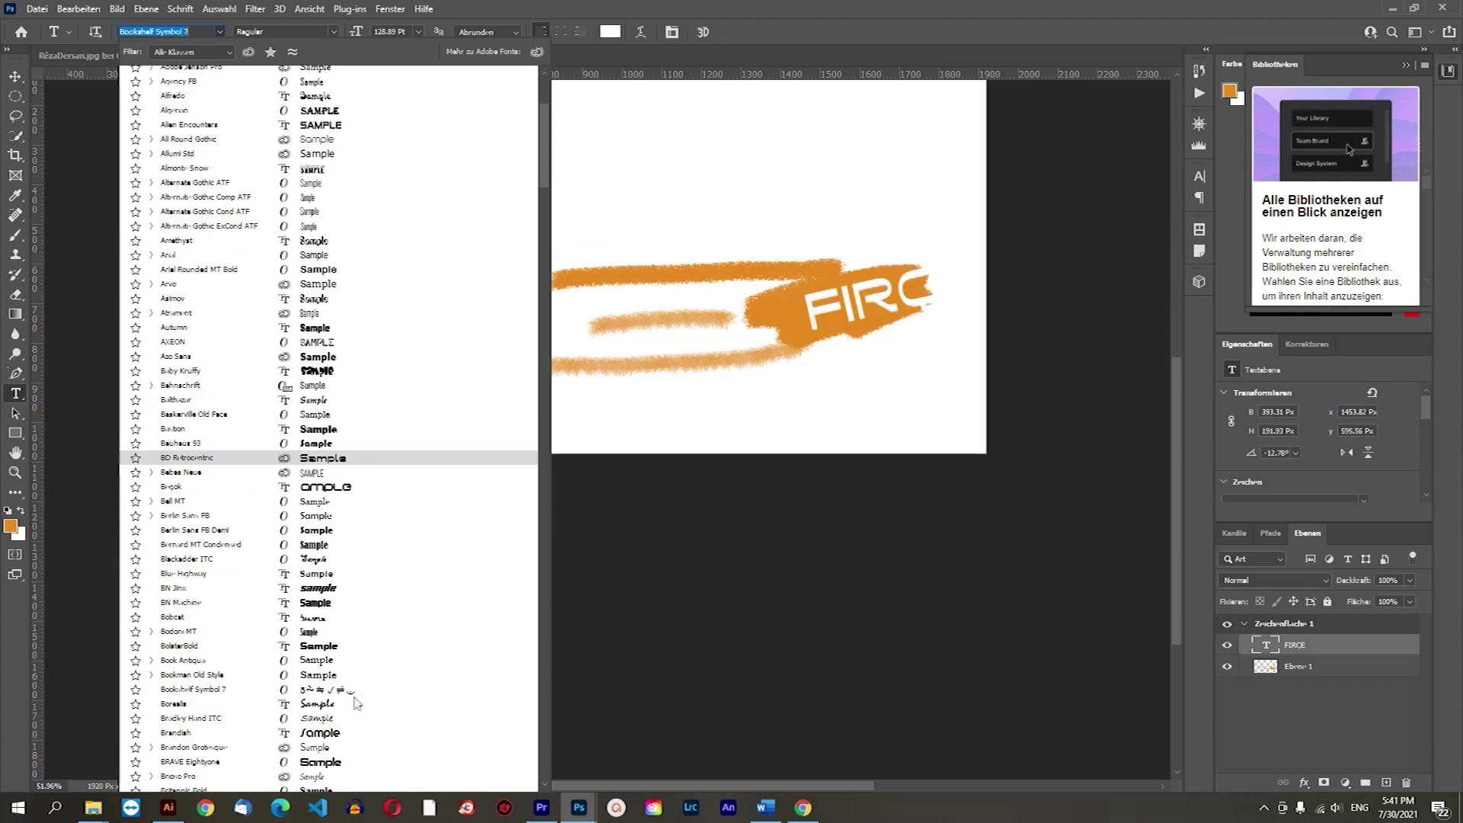
scroll(350, 695, down, 3)
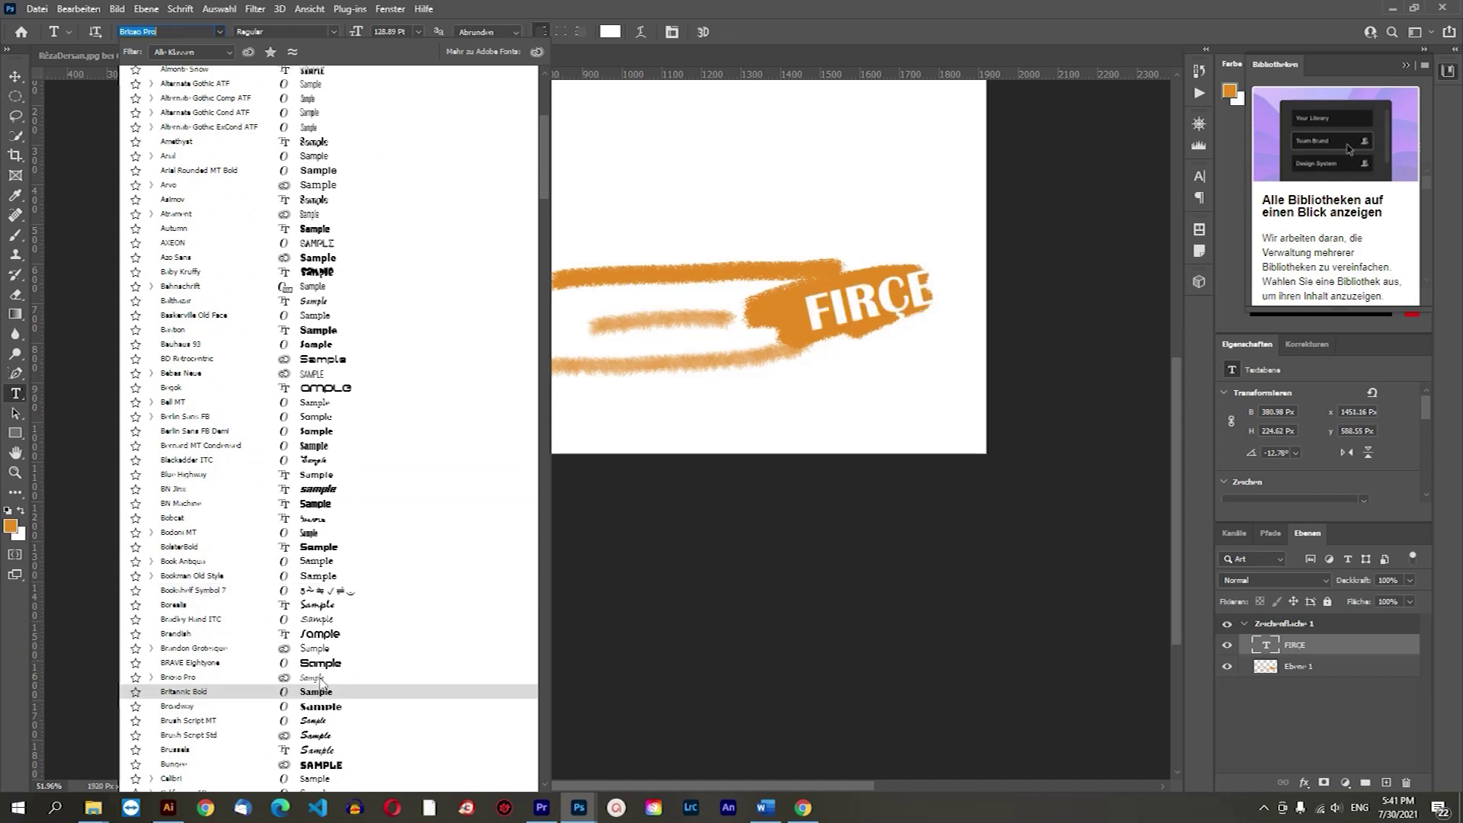
scroll(321, 682, down, 2)
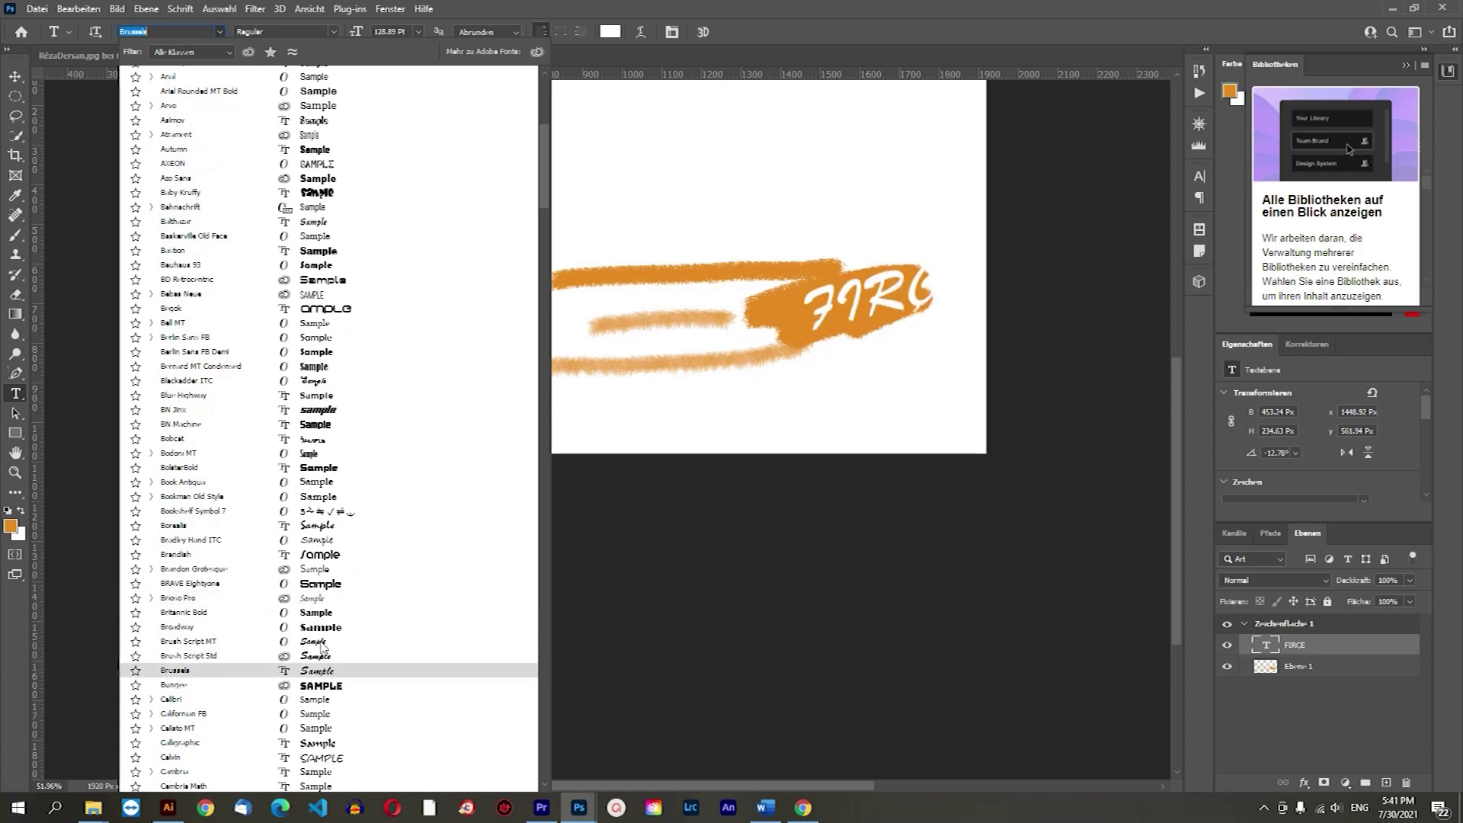
click(320, 642)
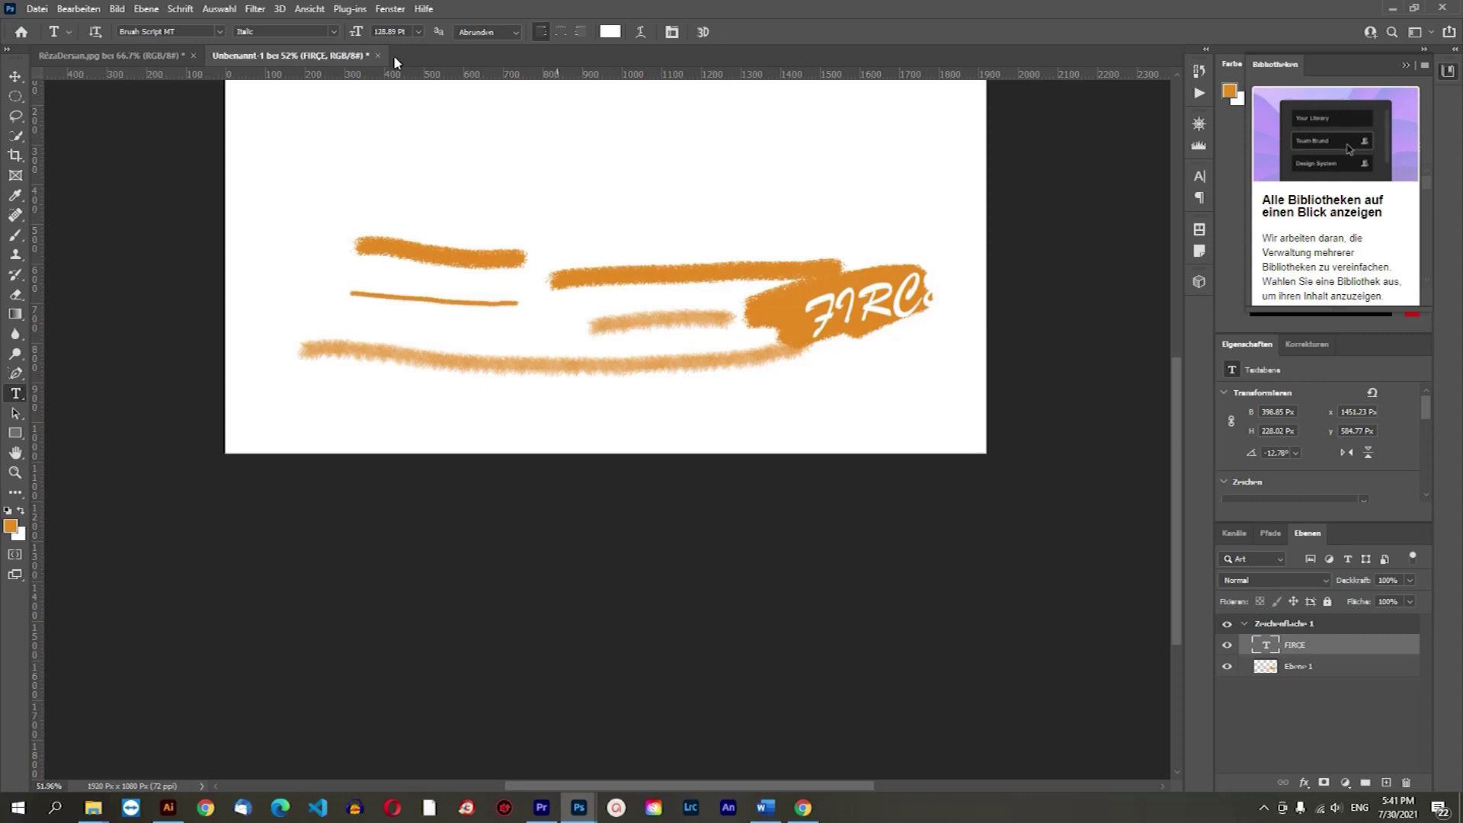
Make the letters after the initial F lowercase and nudge the text into place on the blob.
click(672, 35)
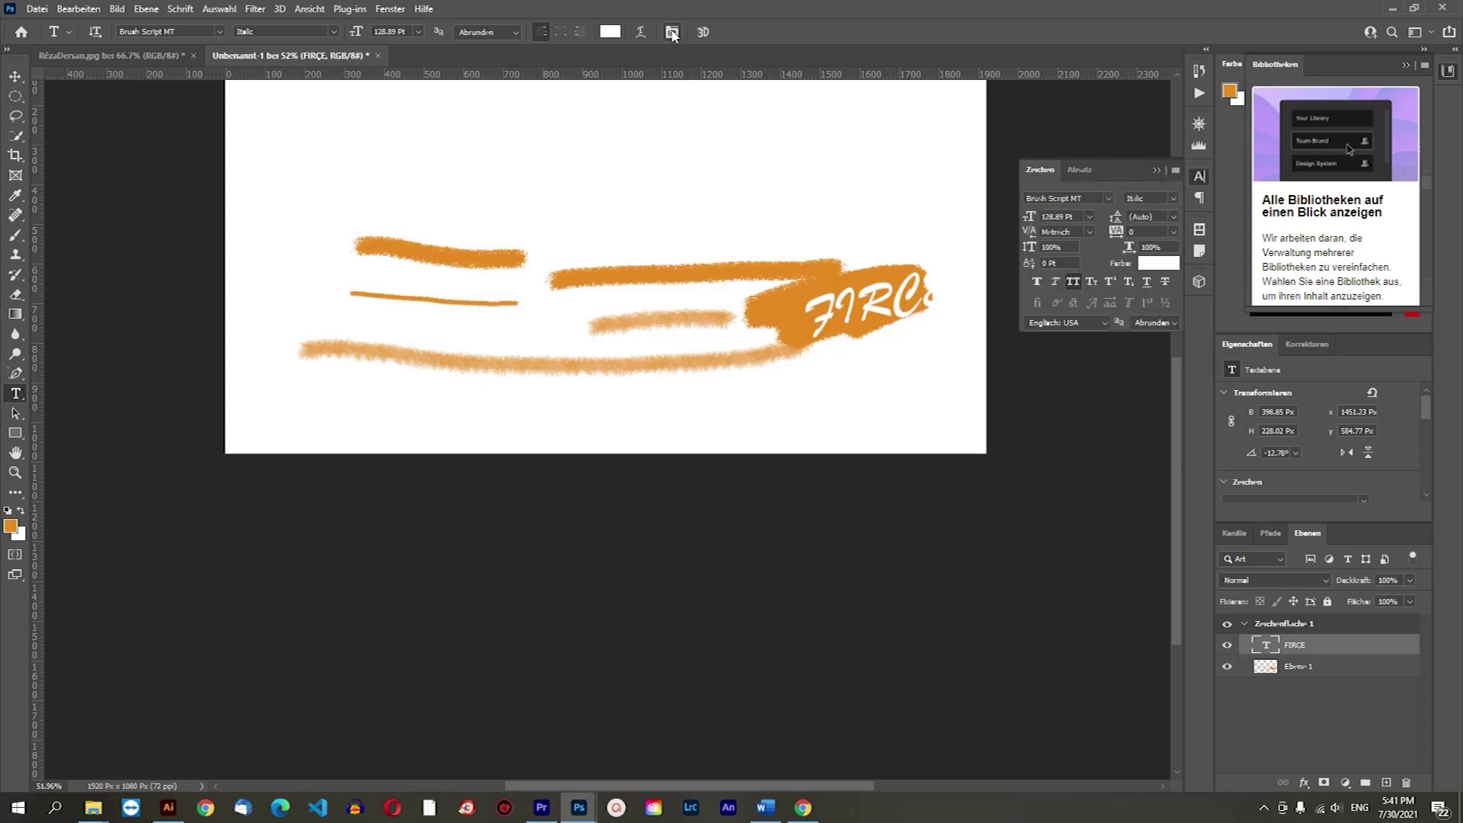
click(672, 34)
drag(829, 308, 993, 288)
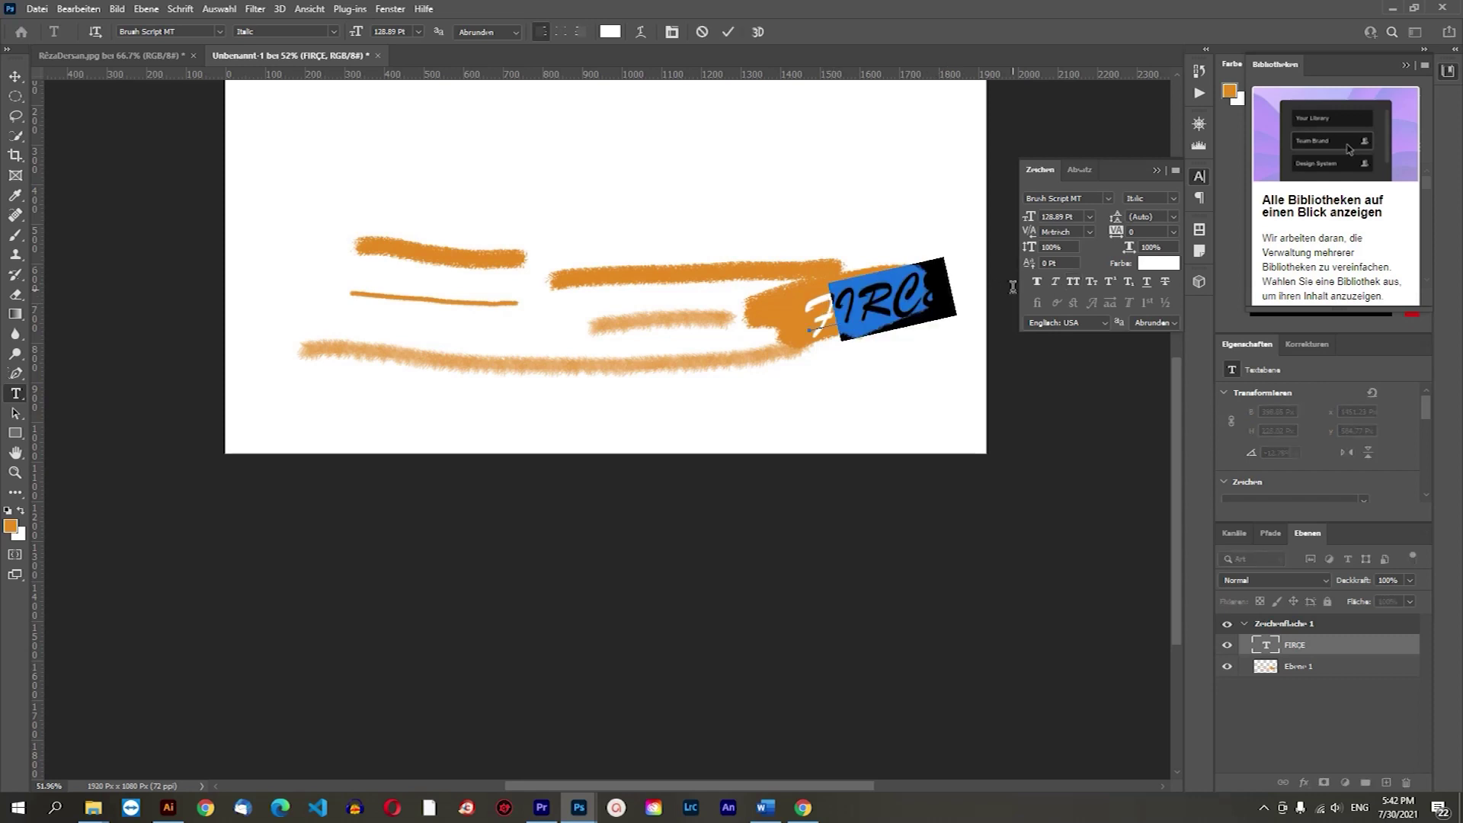
key(Left)
key(Escape)
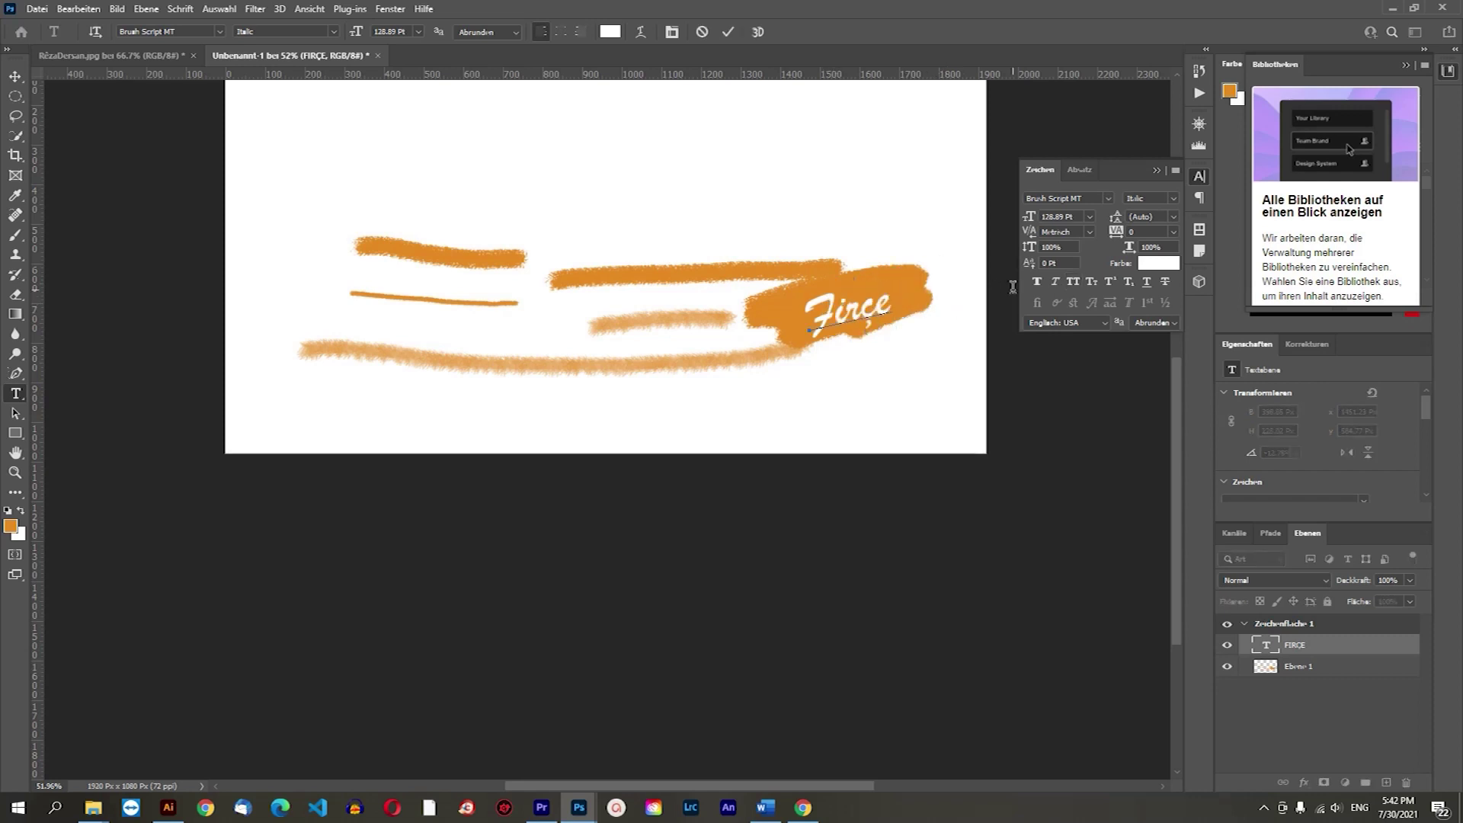
key(v)
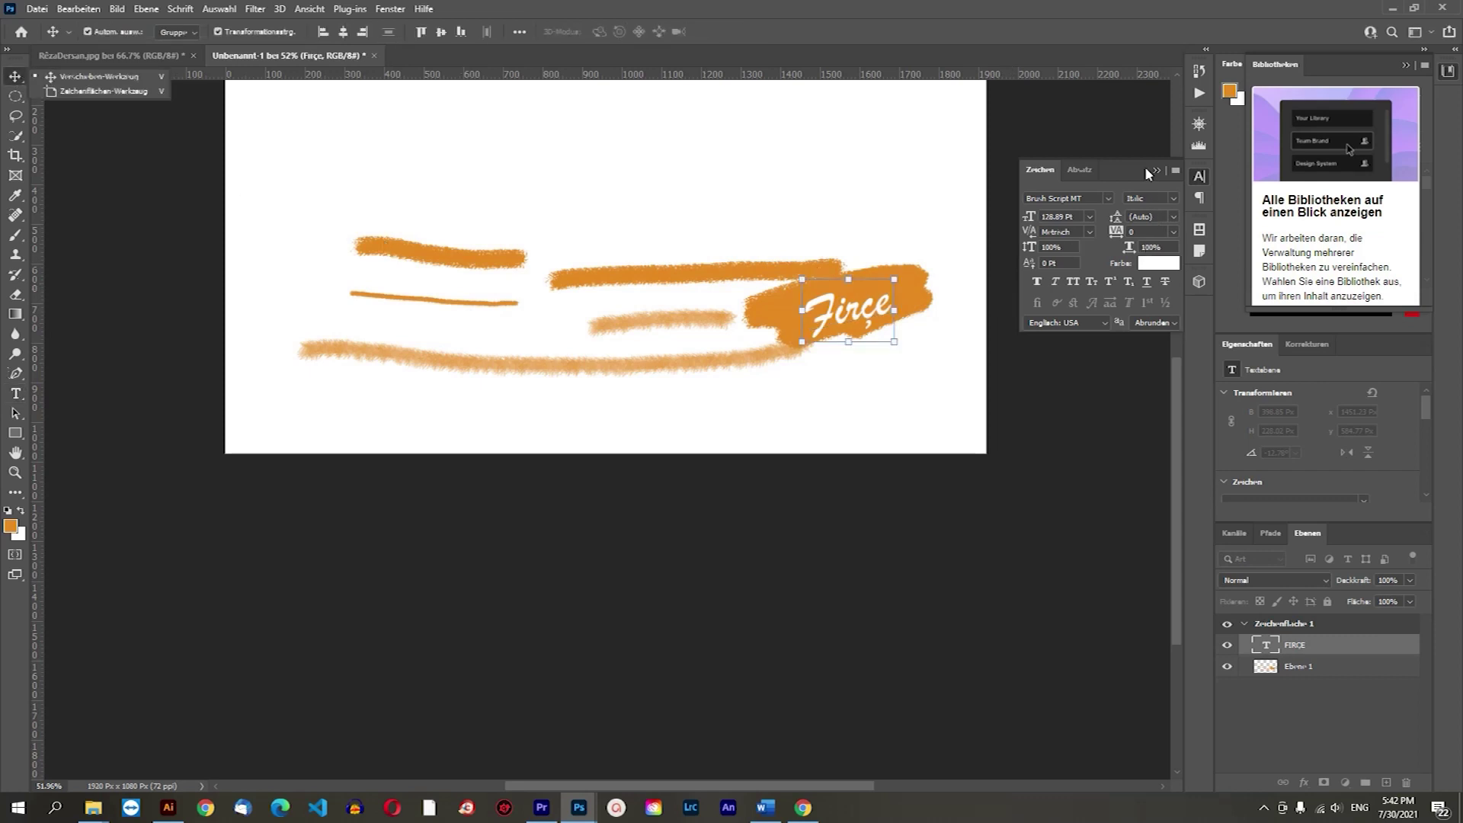
click(1058, 403)
drag(838, 314, 827, 306)
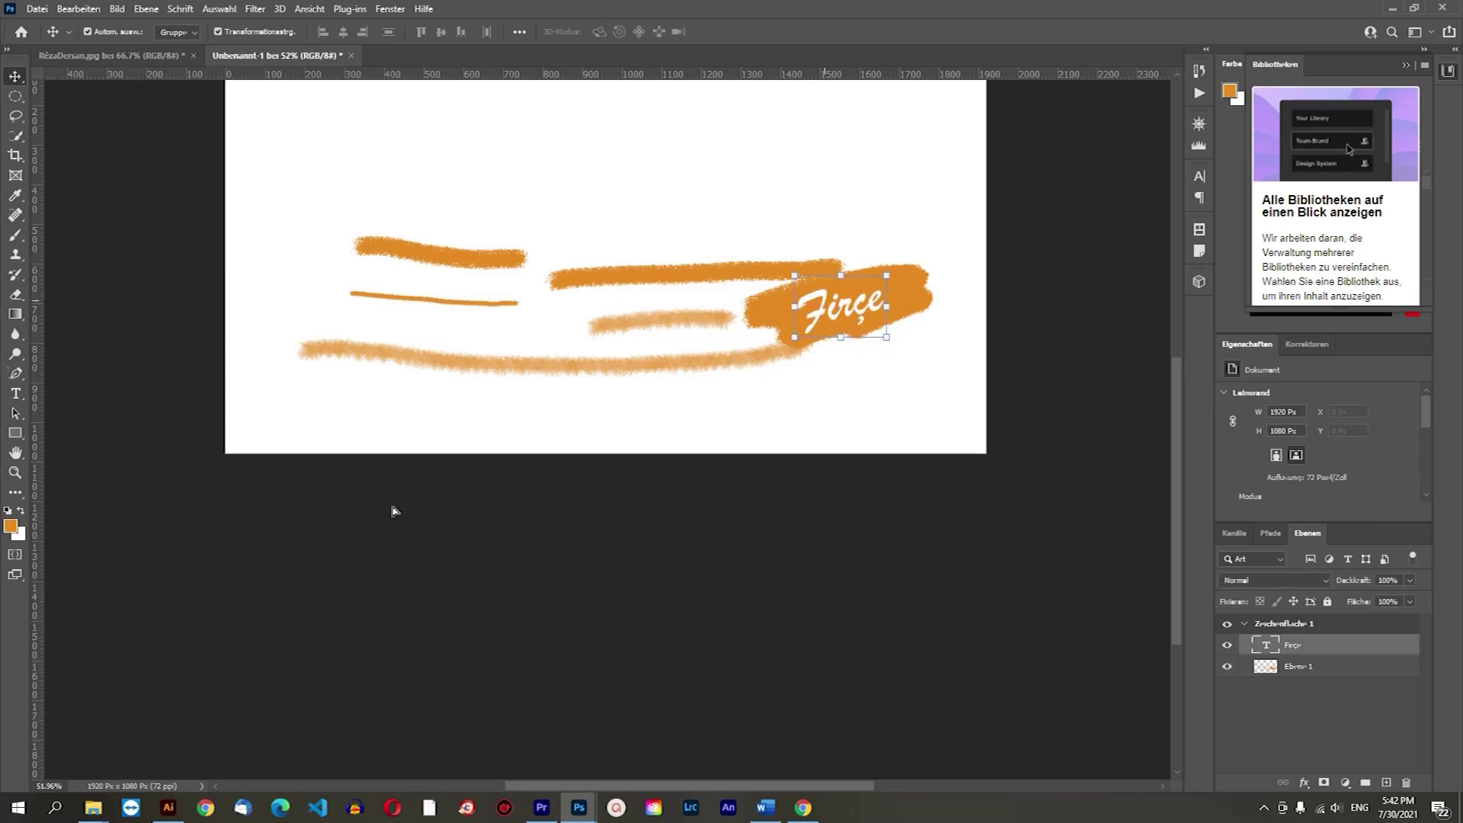
Give the Firçe text a drop shadow at 53% opacity.
click(1305, 783)
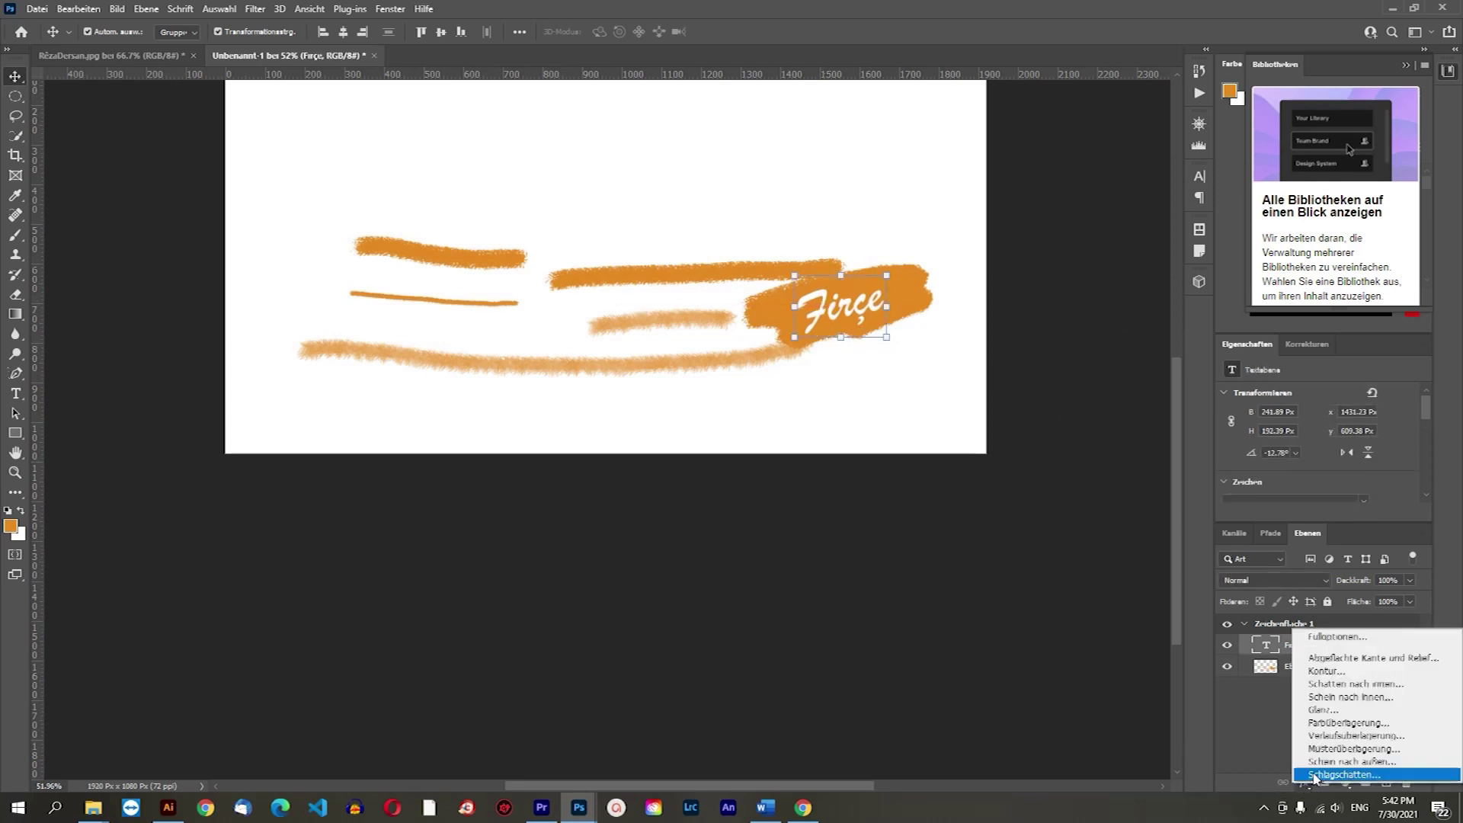
click(917, 352)
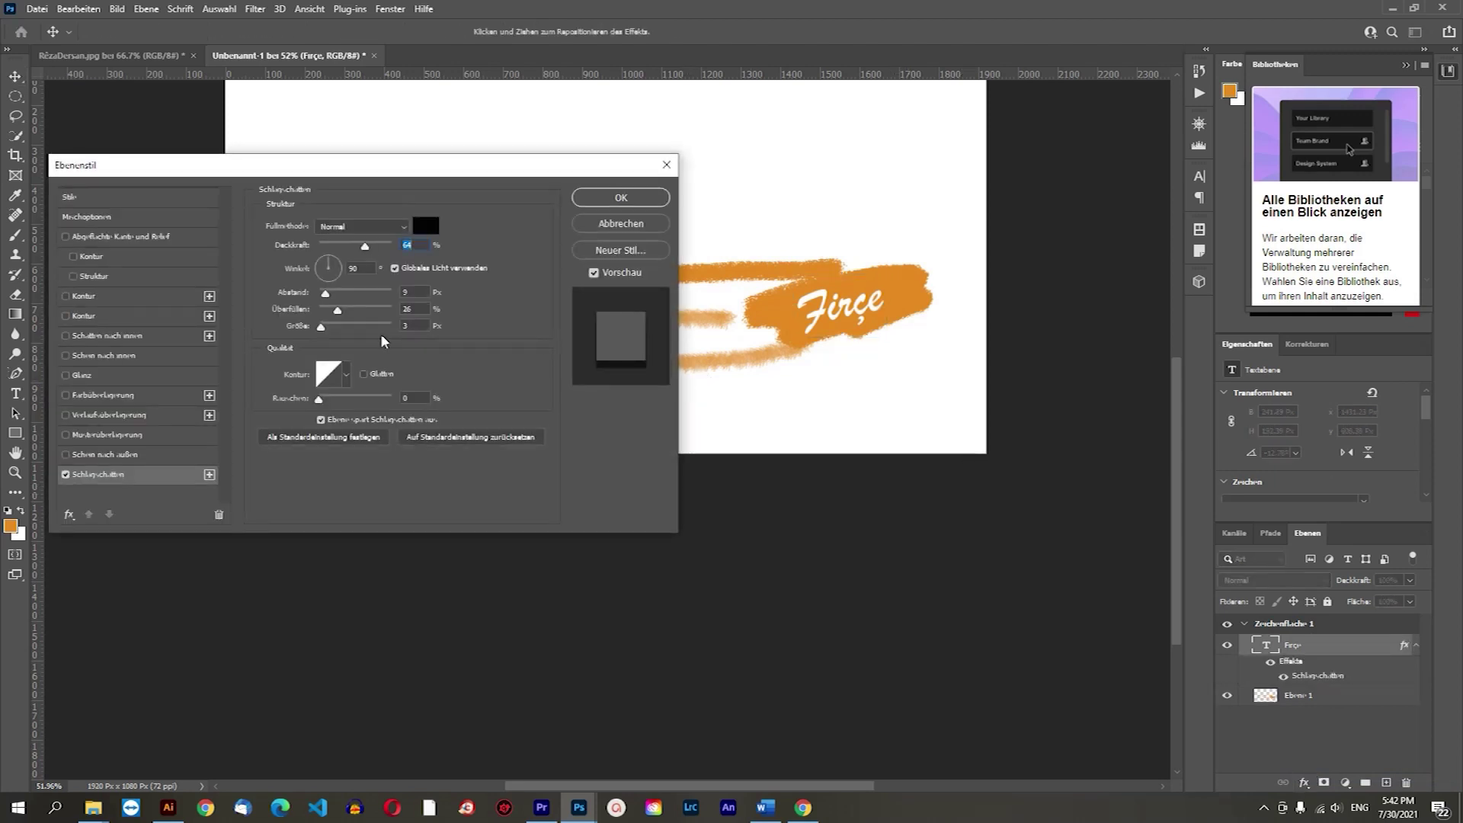
drag(369, 250, 358, 250)
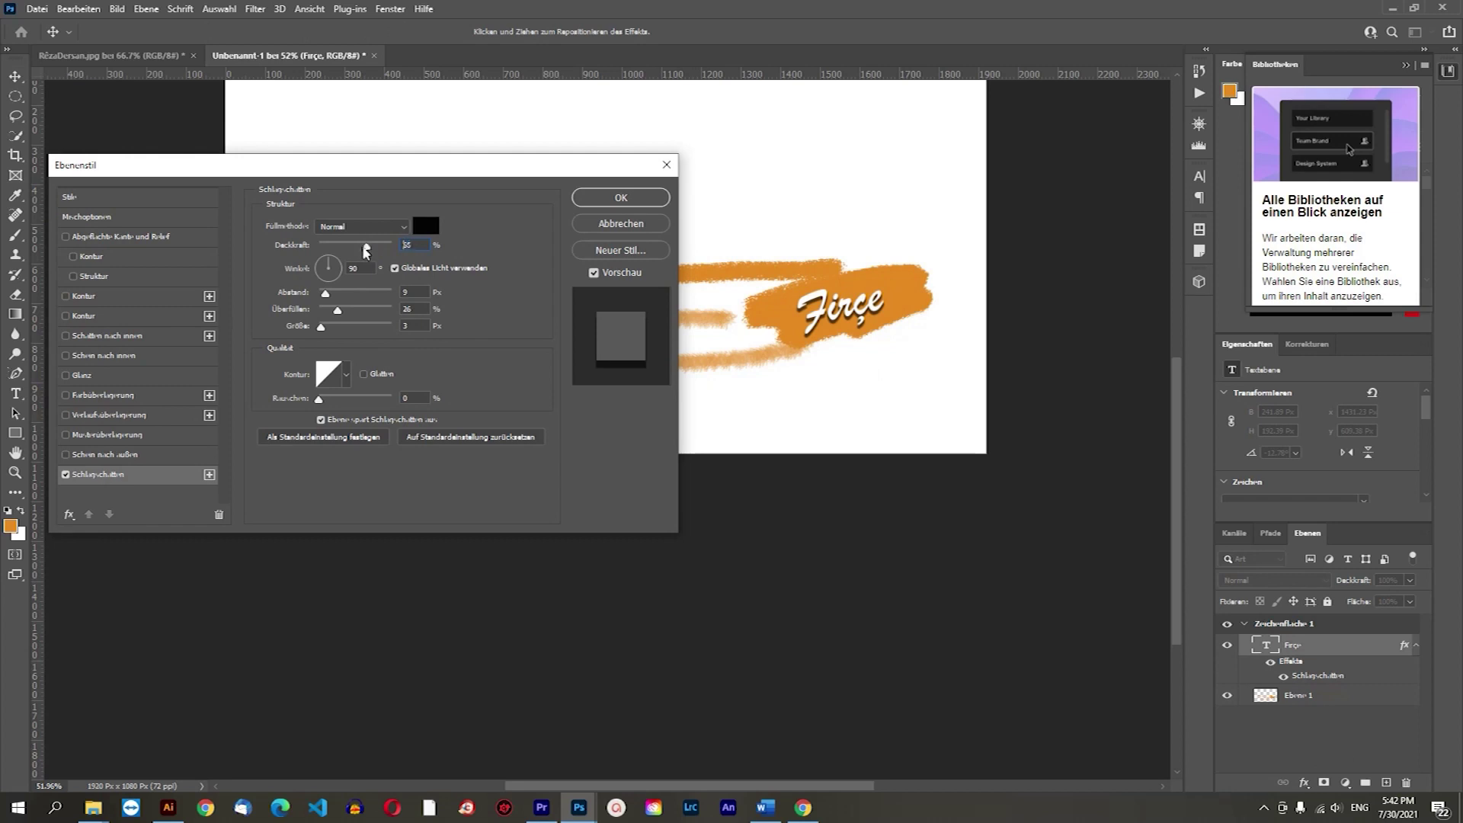
key(Return)
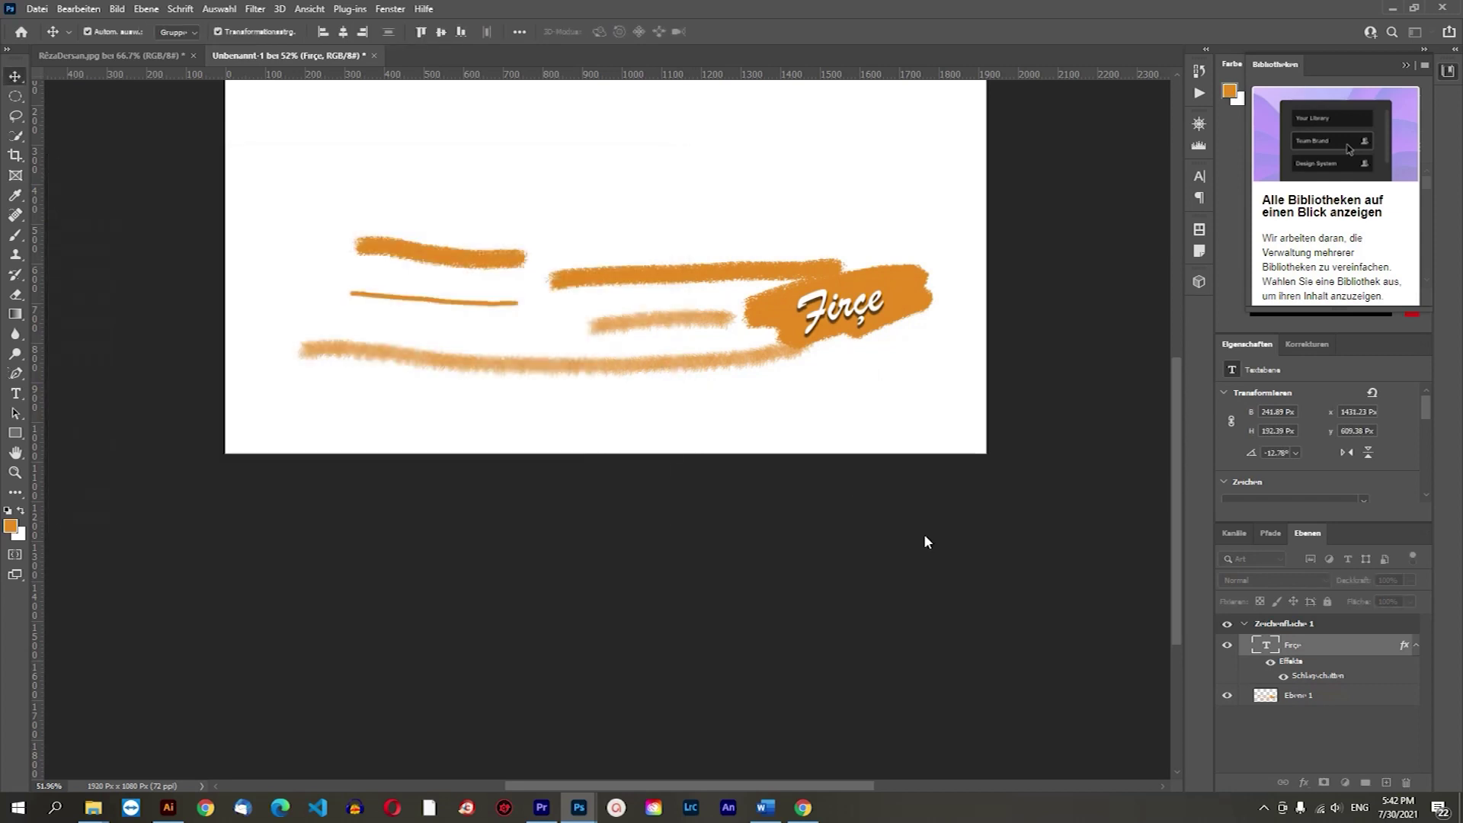
click(920, 543)
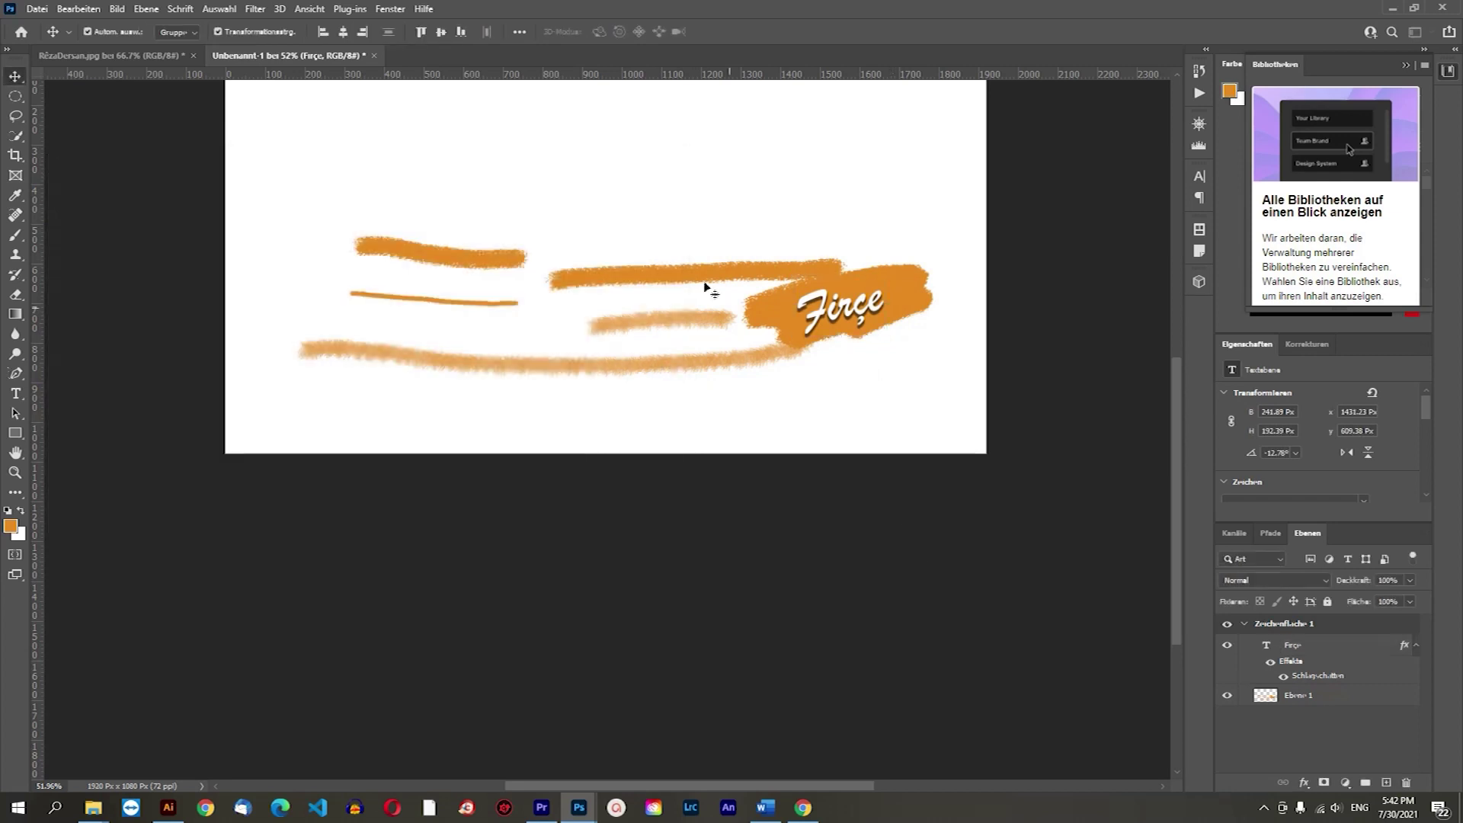
Delete the layer holding the orange brush strokes.
click(899, 301)
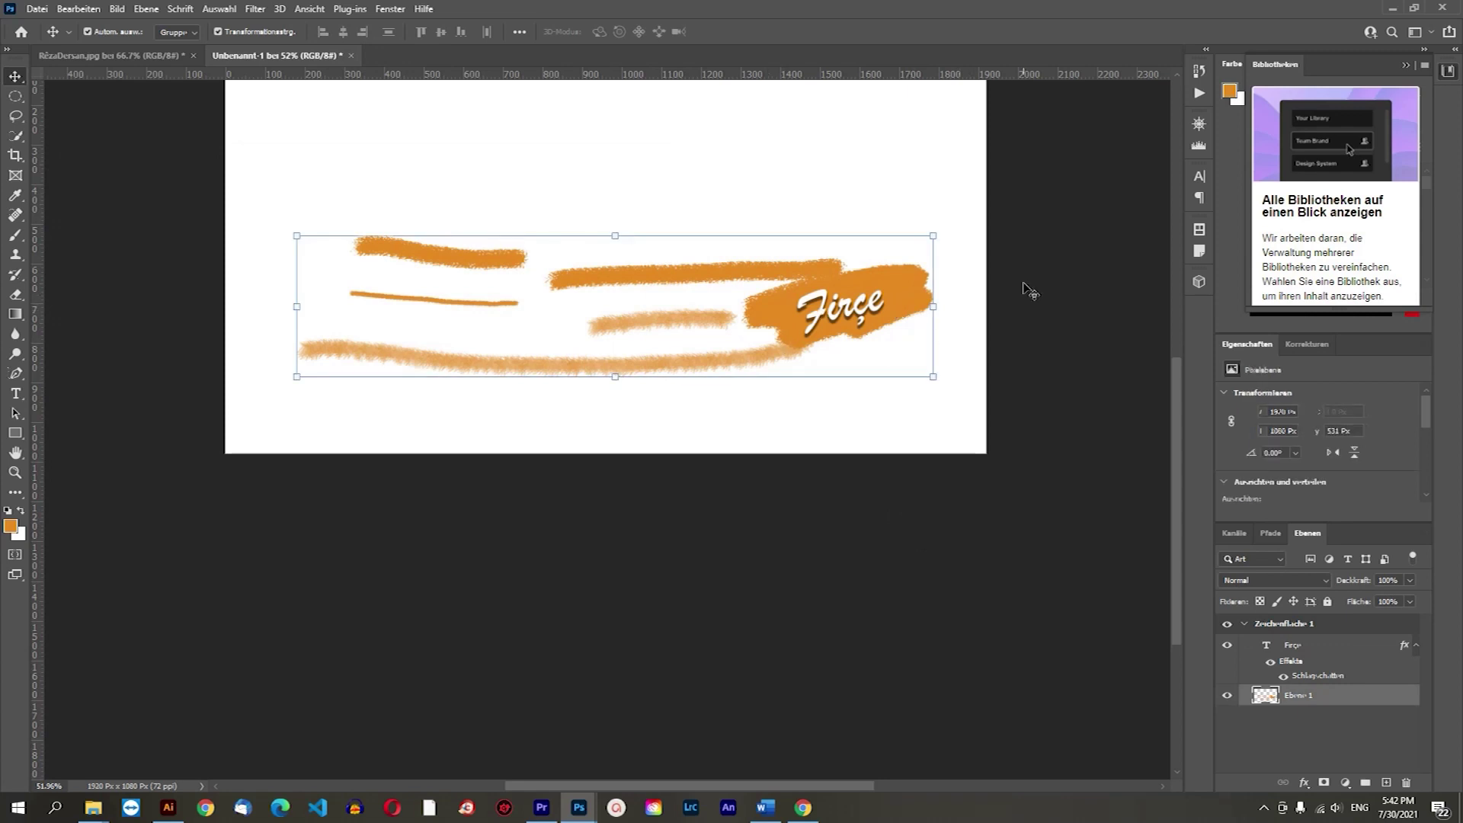
drag(1033, 170, 222, 562)
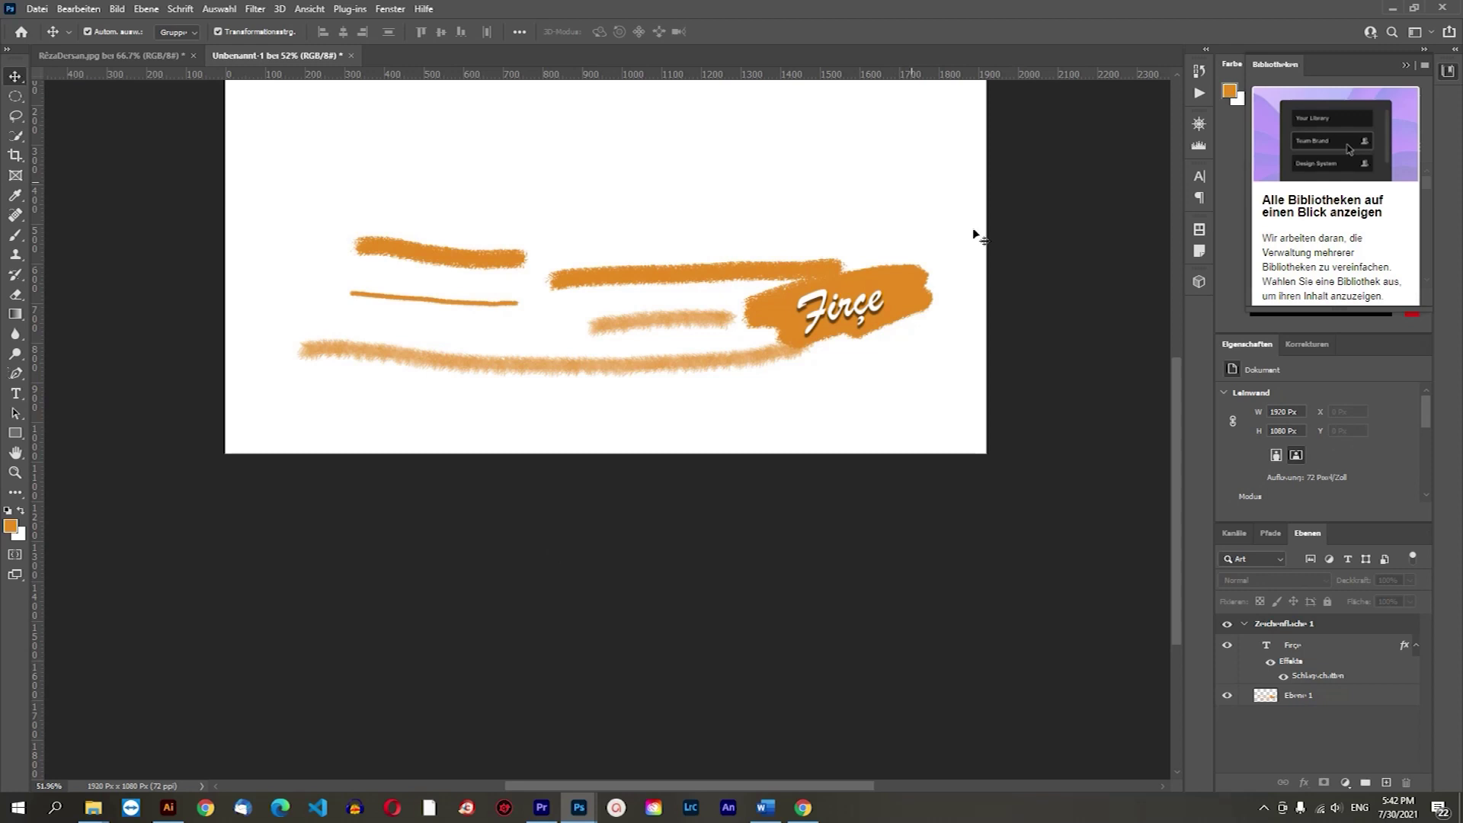
click(866, 297)
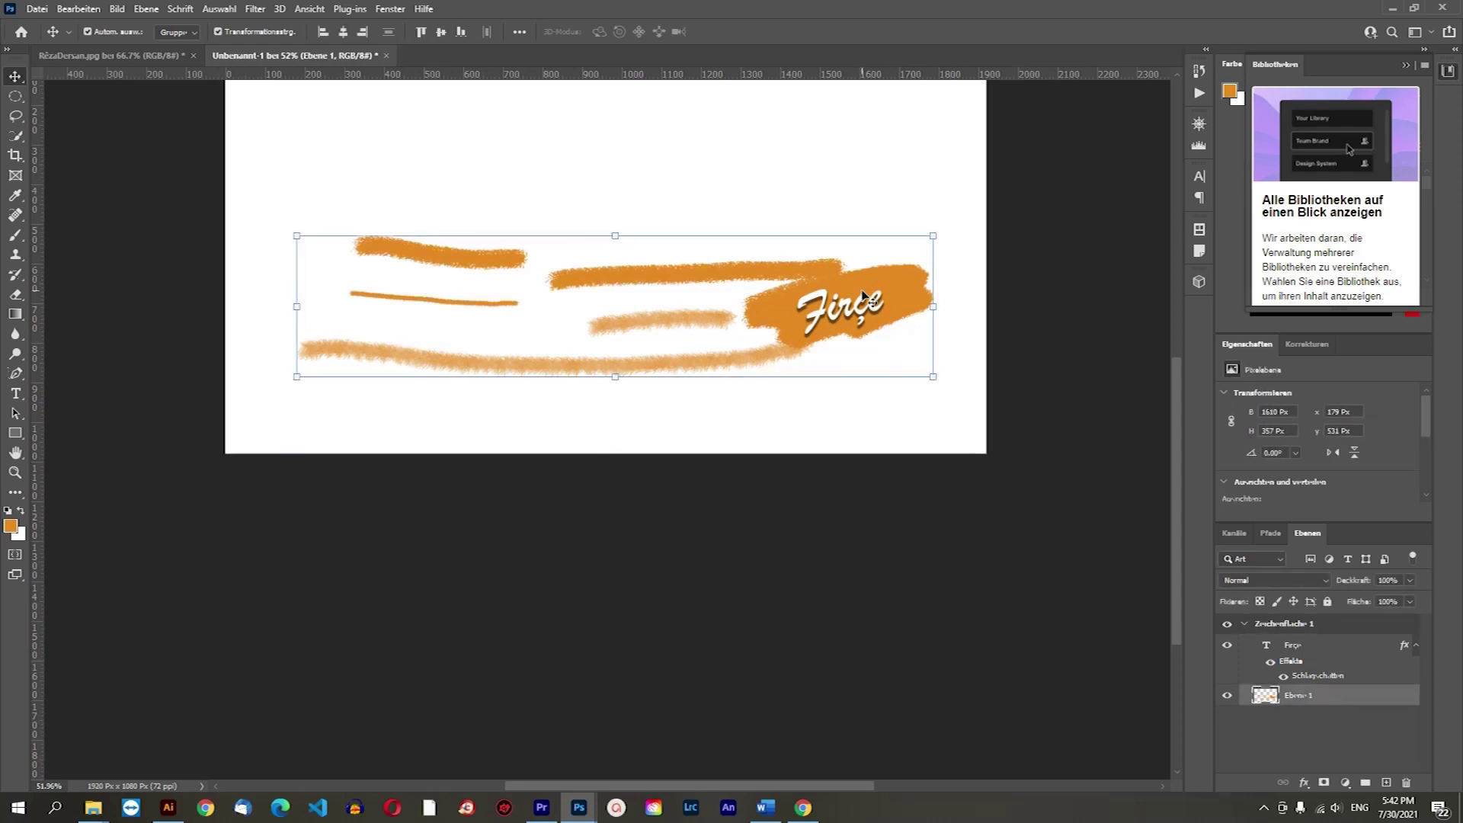
click(865, 297)
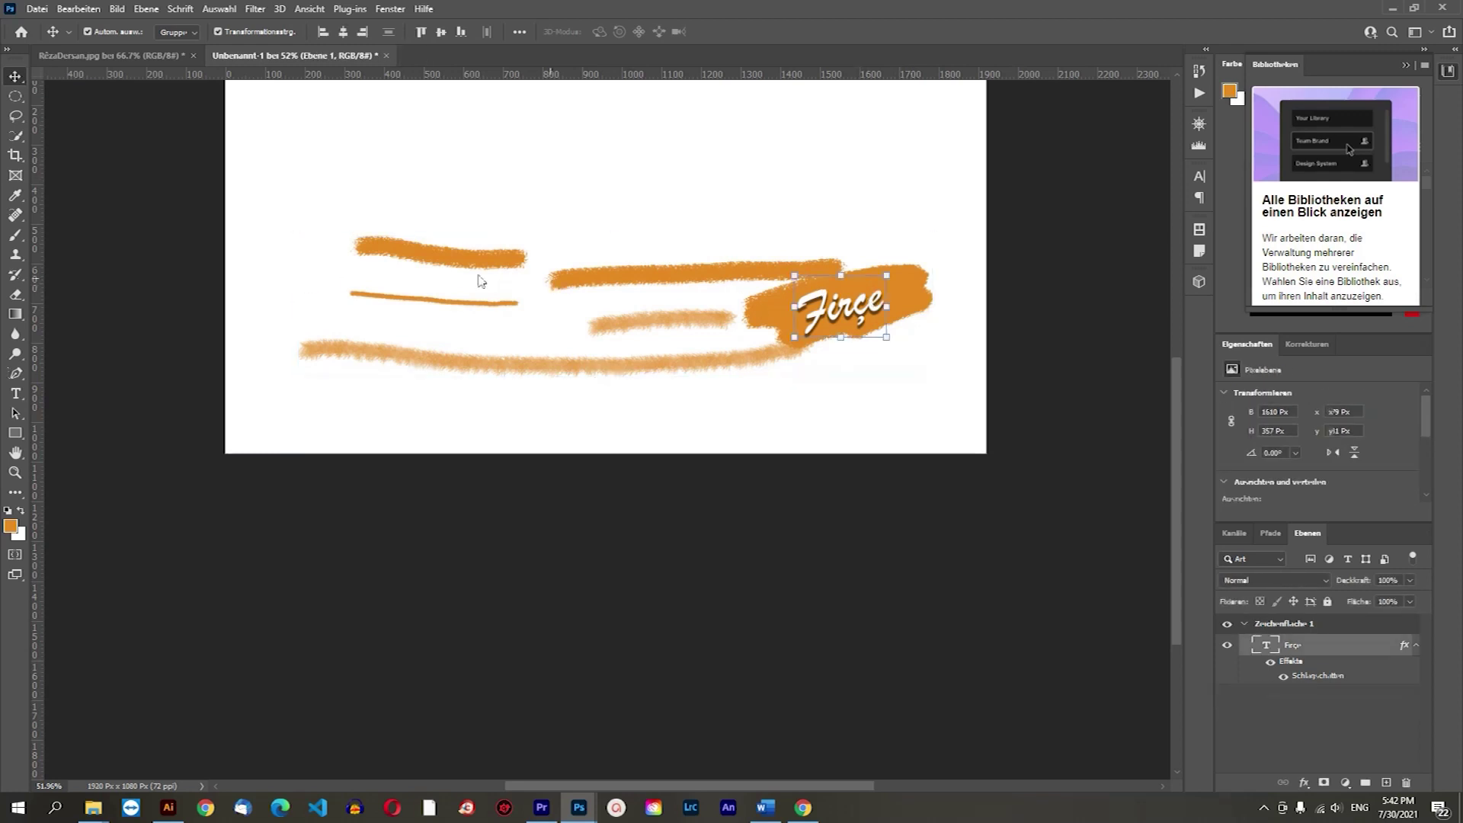
key(Delete)
click(860, 309)
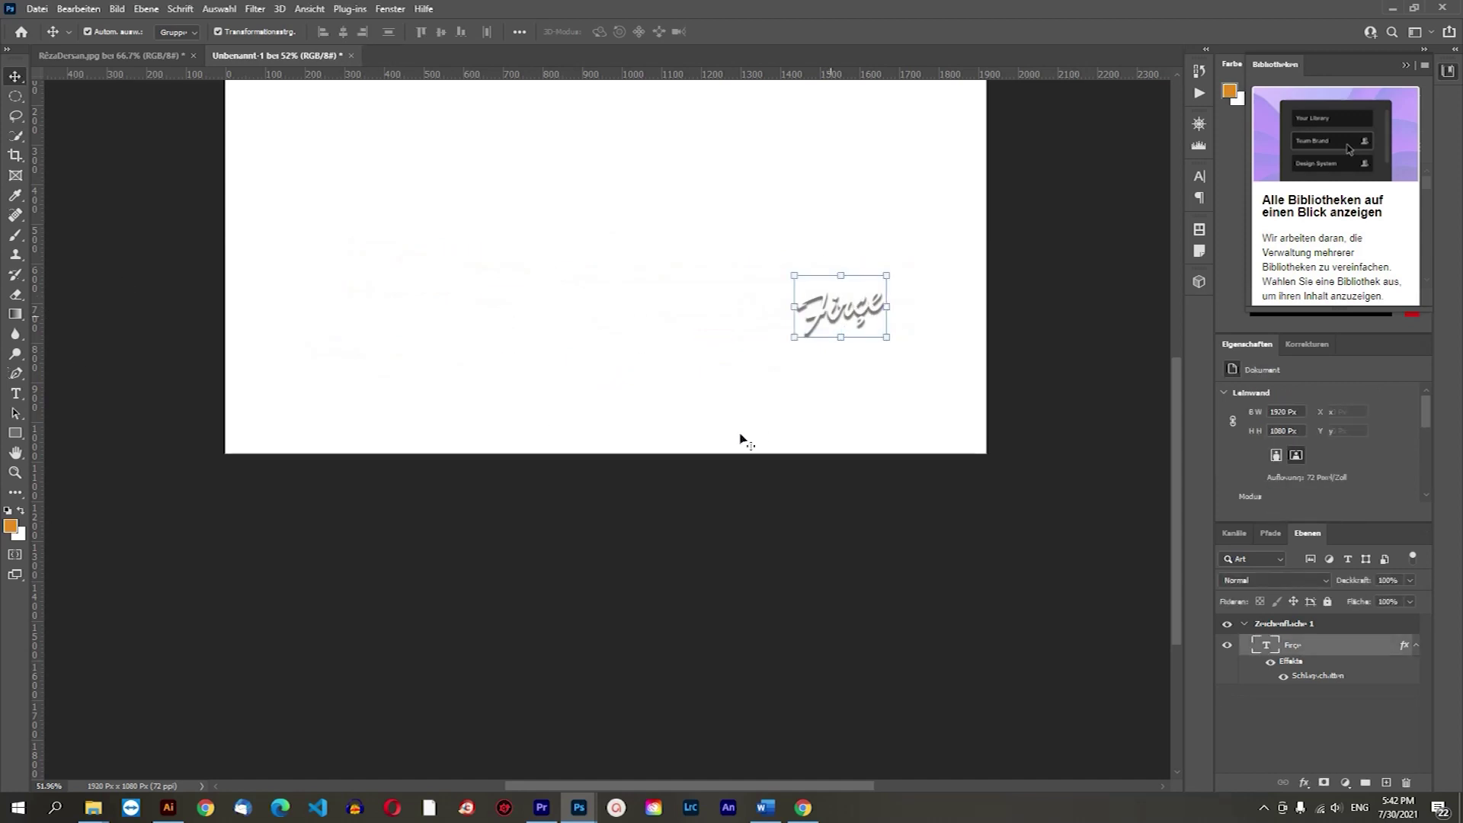
Delete the Firçe text layer and choose the Kylas Rasterfolie 35 halftone brush from the special-effects set.
key(Delete)
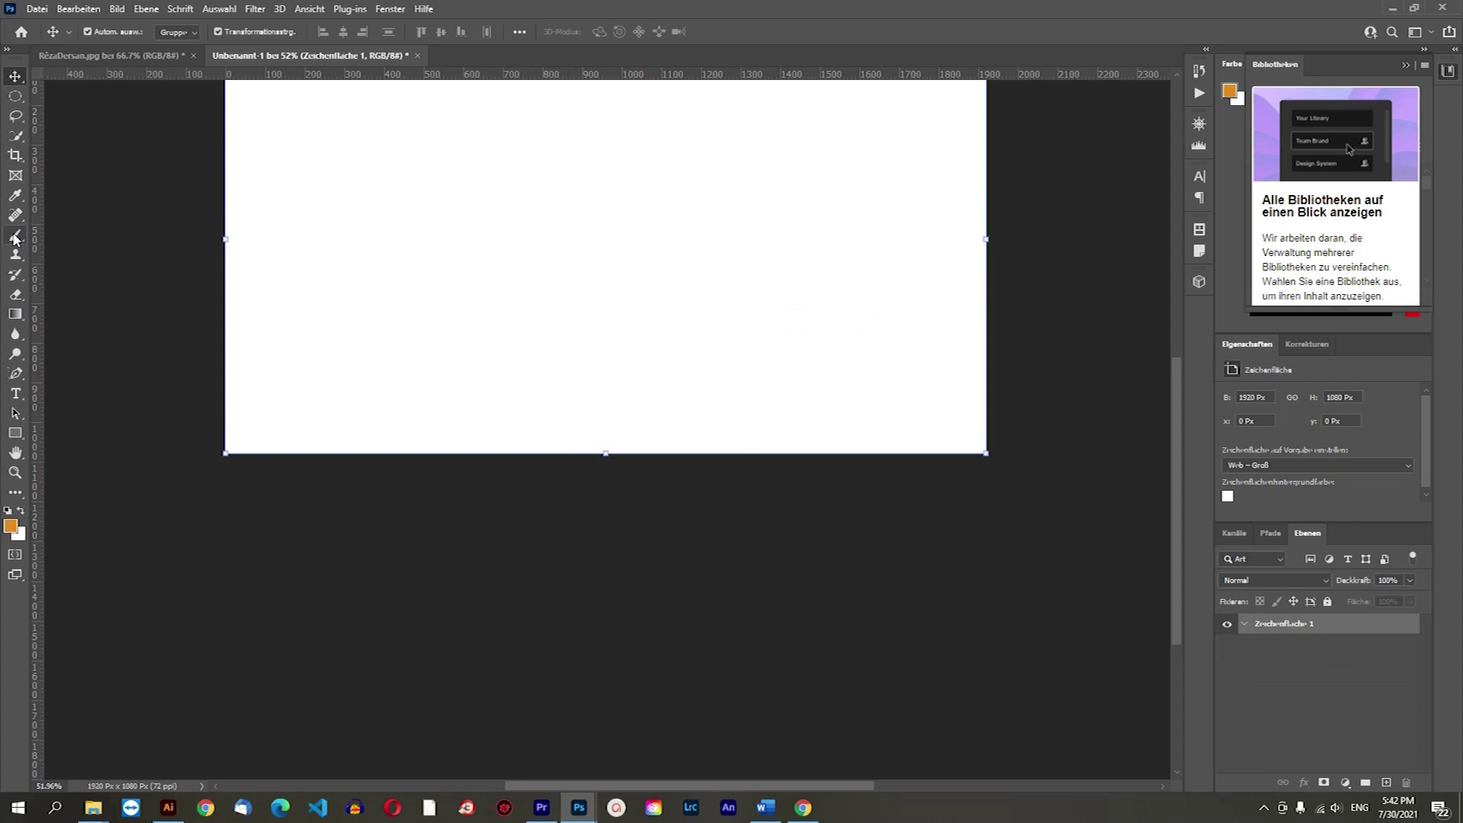
click(16, 239)
click(97, 32)
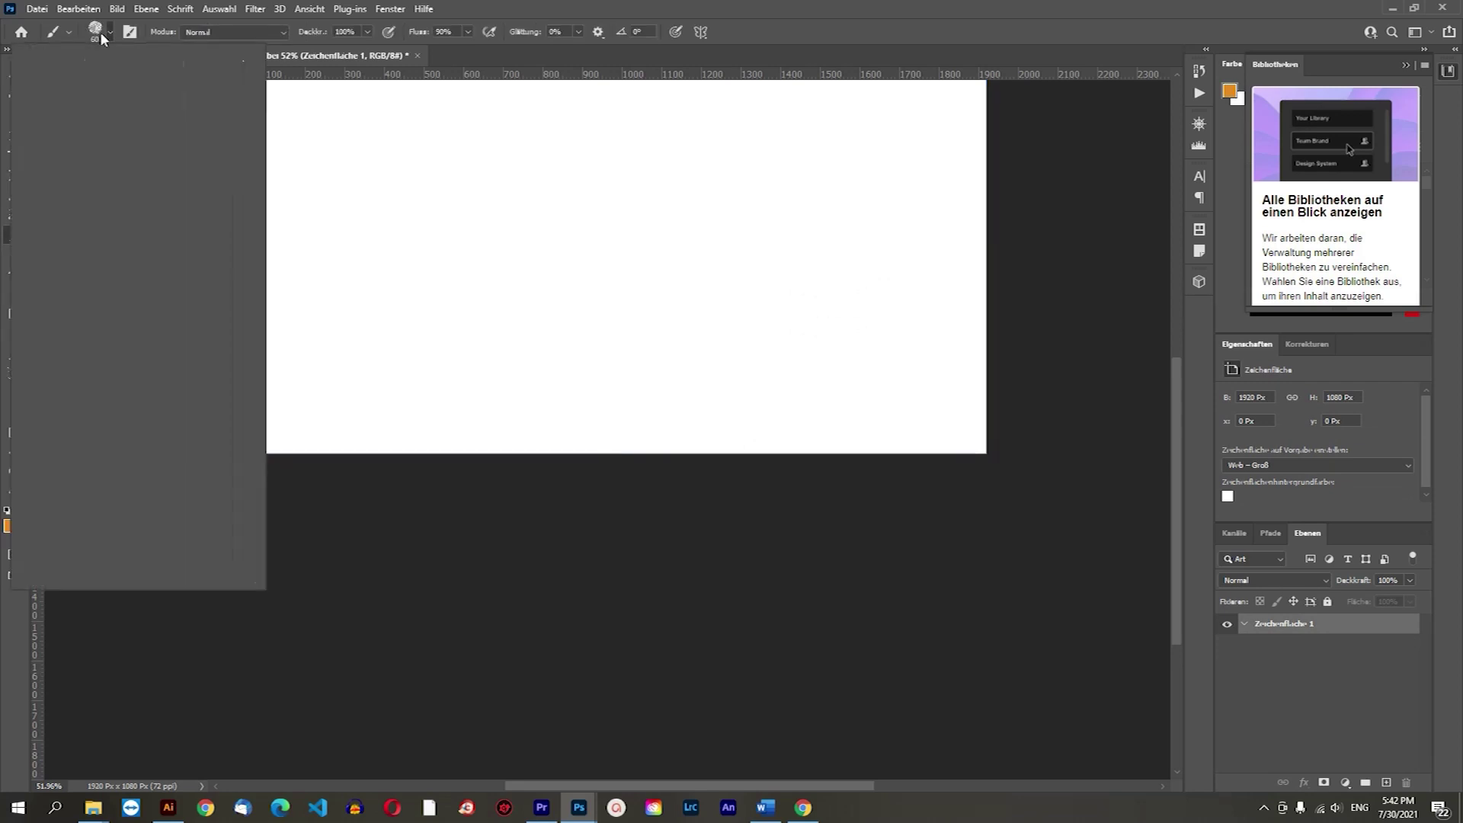
scroll(29, 422, down, 1)
scroll(29, 421, down, 2)
click(29, 419)
scroll(137, 449, down, 1)
scroll(156, 438, down, 1)
scroll(175, 427, down, 1)
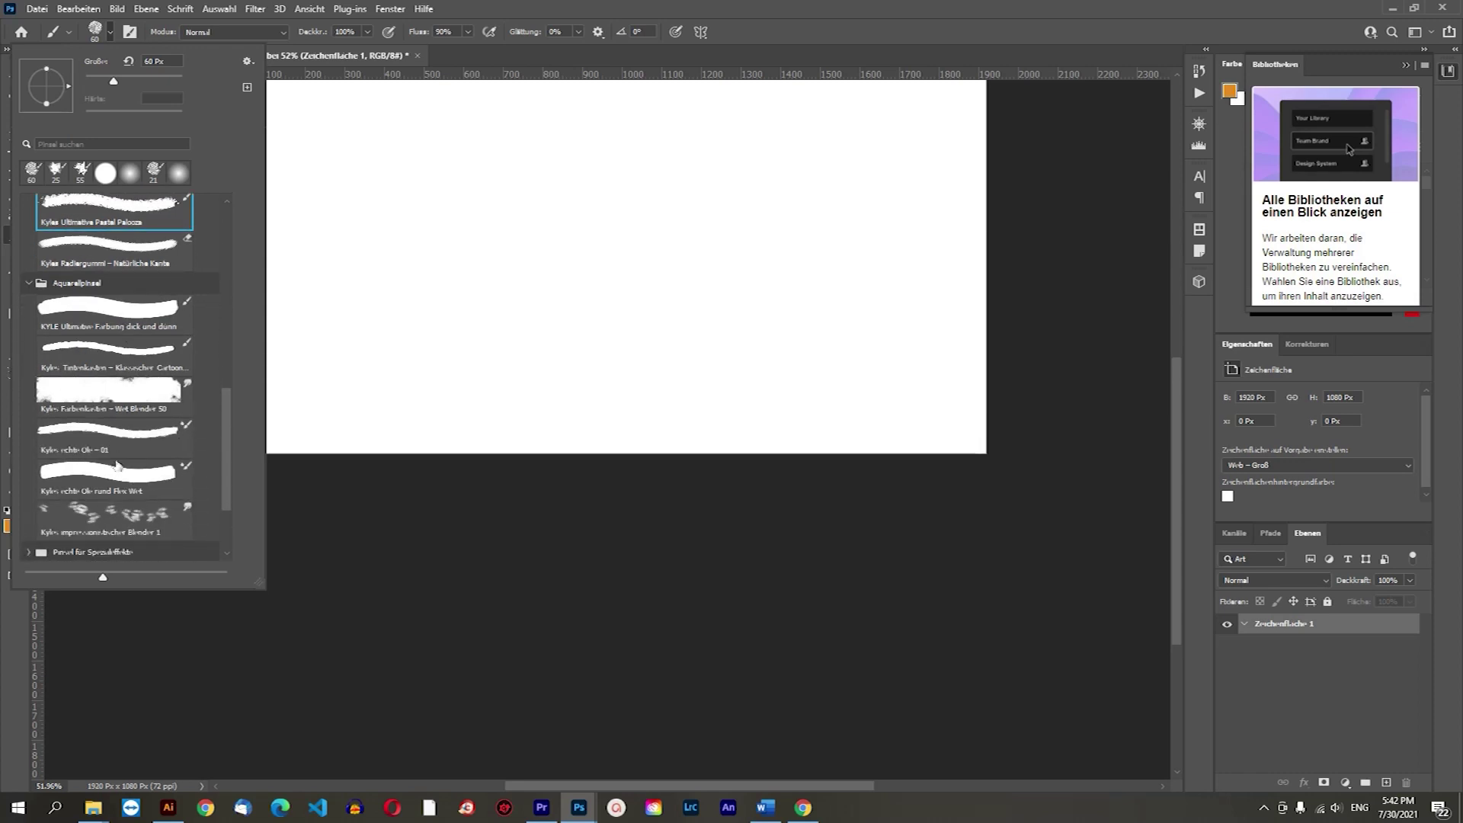
scroll(118, 466, down, 3)
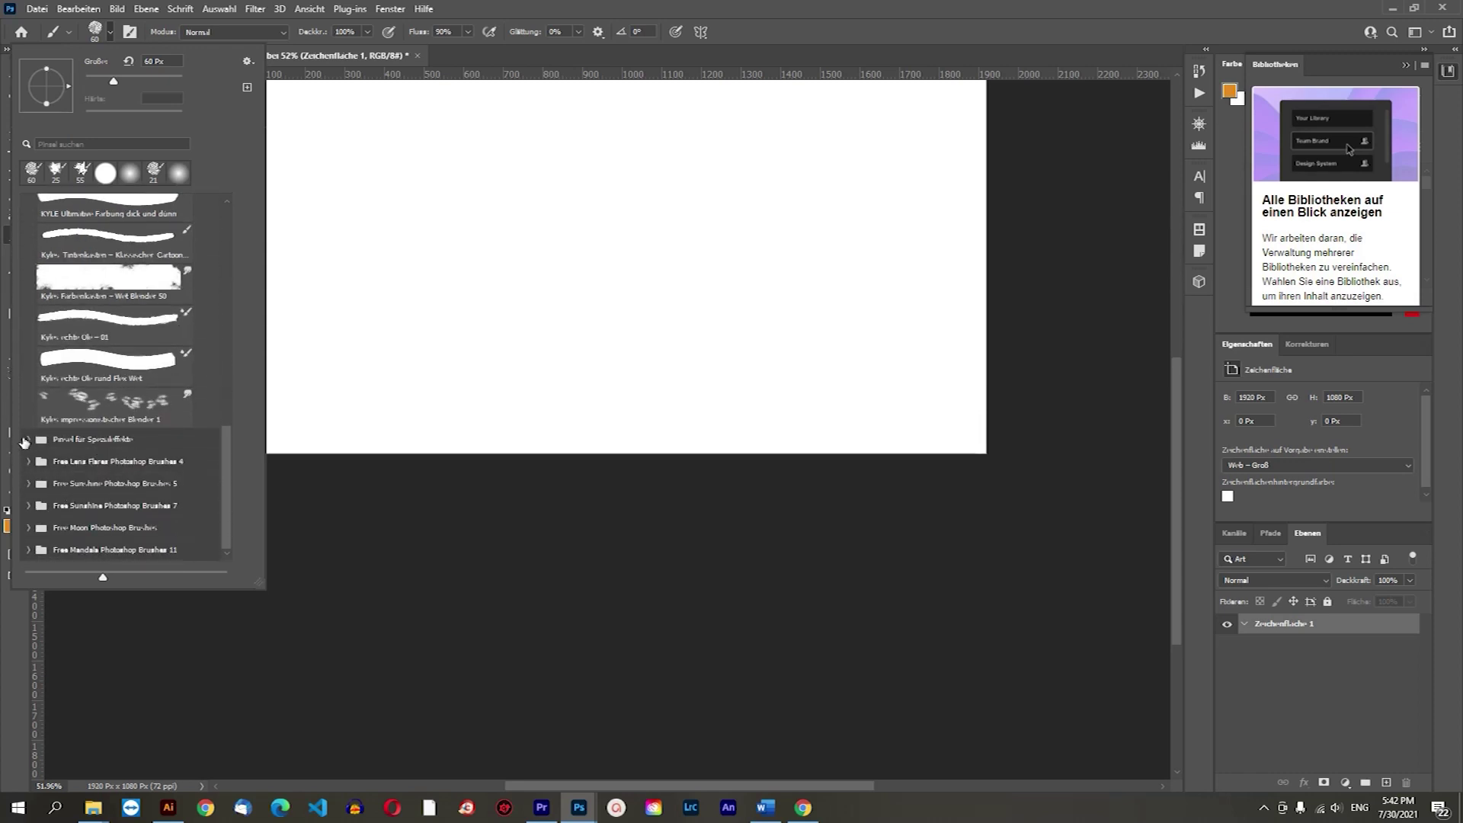
click(30, 440)
scroll(140, 488, down, 1)
scroll(145, 480, down, 2)
scroll(152, 469, down, 2)
scroll(162, 457, down, 2)
click(131, 471)
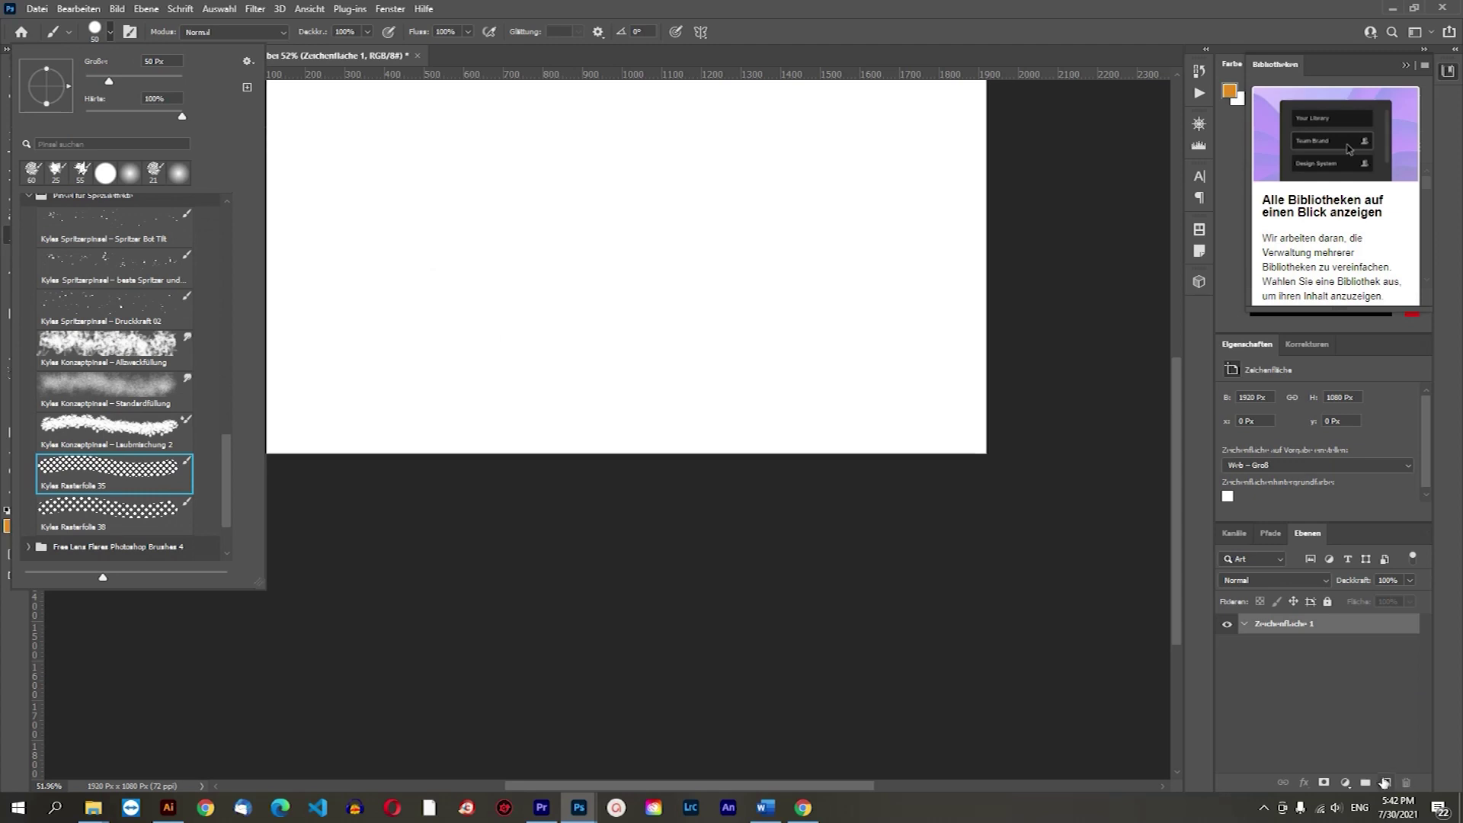
On a new layer, paint three wide halftone strokes forming a band across the artboard.
click(1385, 782)
drag(383, 249, 843, 272)
mouse_move(376, 261)
mouse_down()
mouse_move(846, 289)
mouse_move(513, 288)
mouse_move(480, 304)
mouse_move(726, 303)
mouse_move(394, 326)
mouse_up()
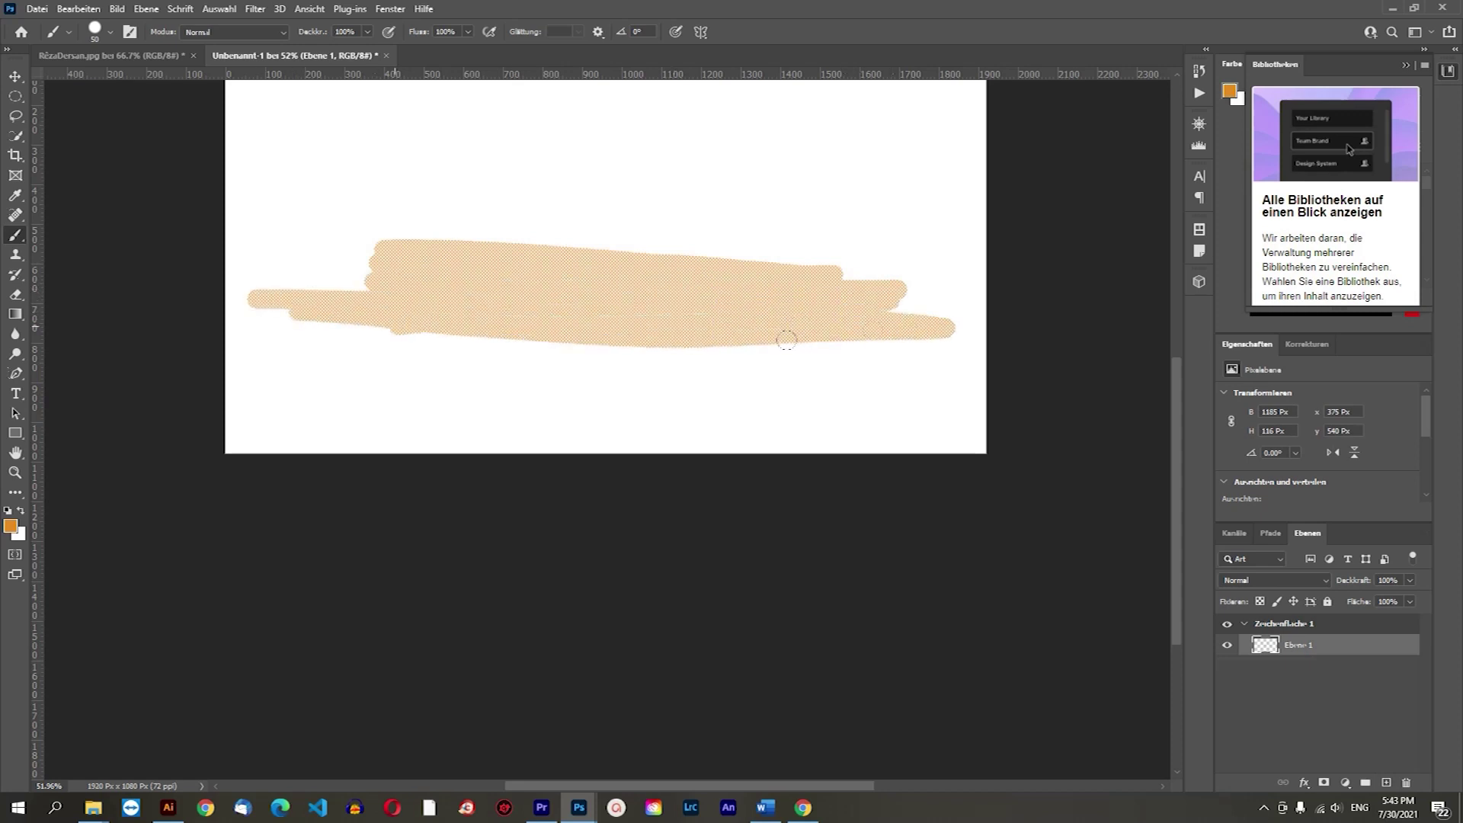
drag(373, 383, 801, 347)
scroll(725, 290, up, 3)
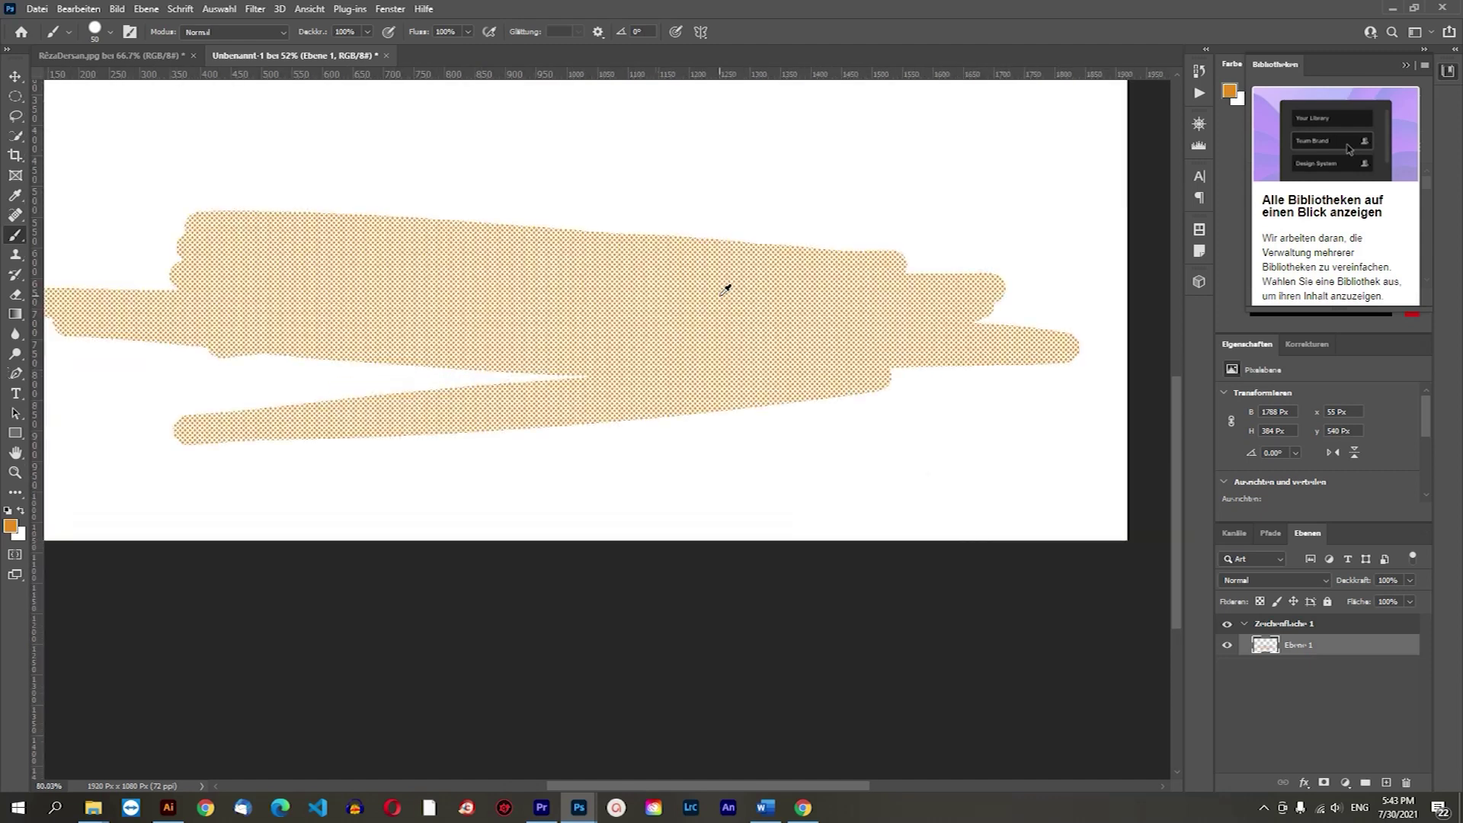
scroll(725, 289, up, 2)
scroll(725, 290, up, 2)
scroll(725, 290, down, 3)
scroll(725, 290, down, 2)
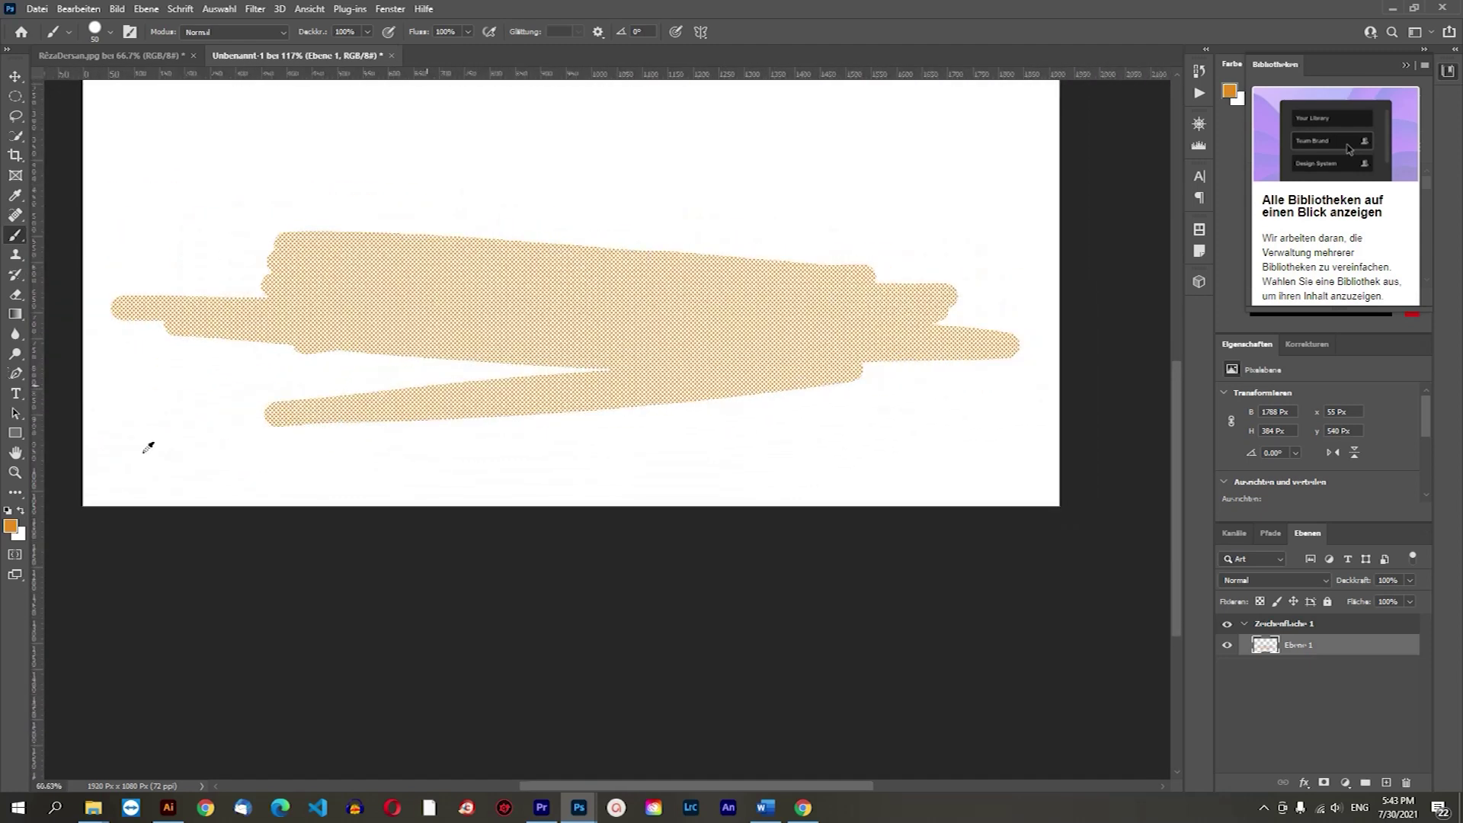
click(11, 525)
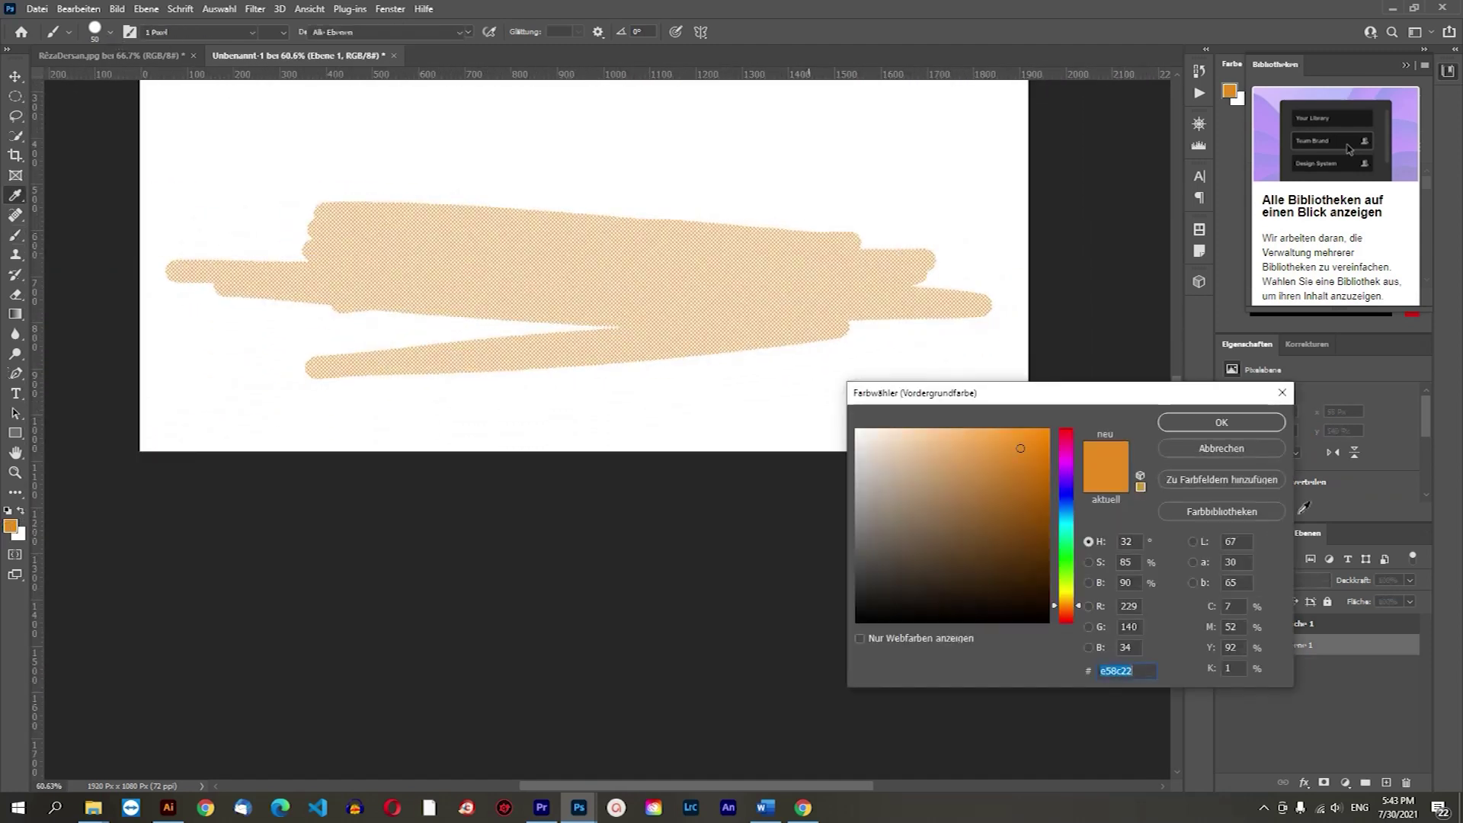
click(1242, 448)
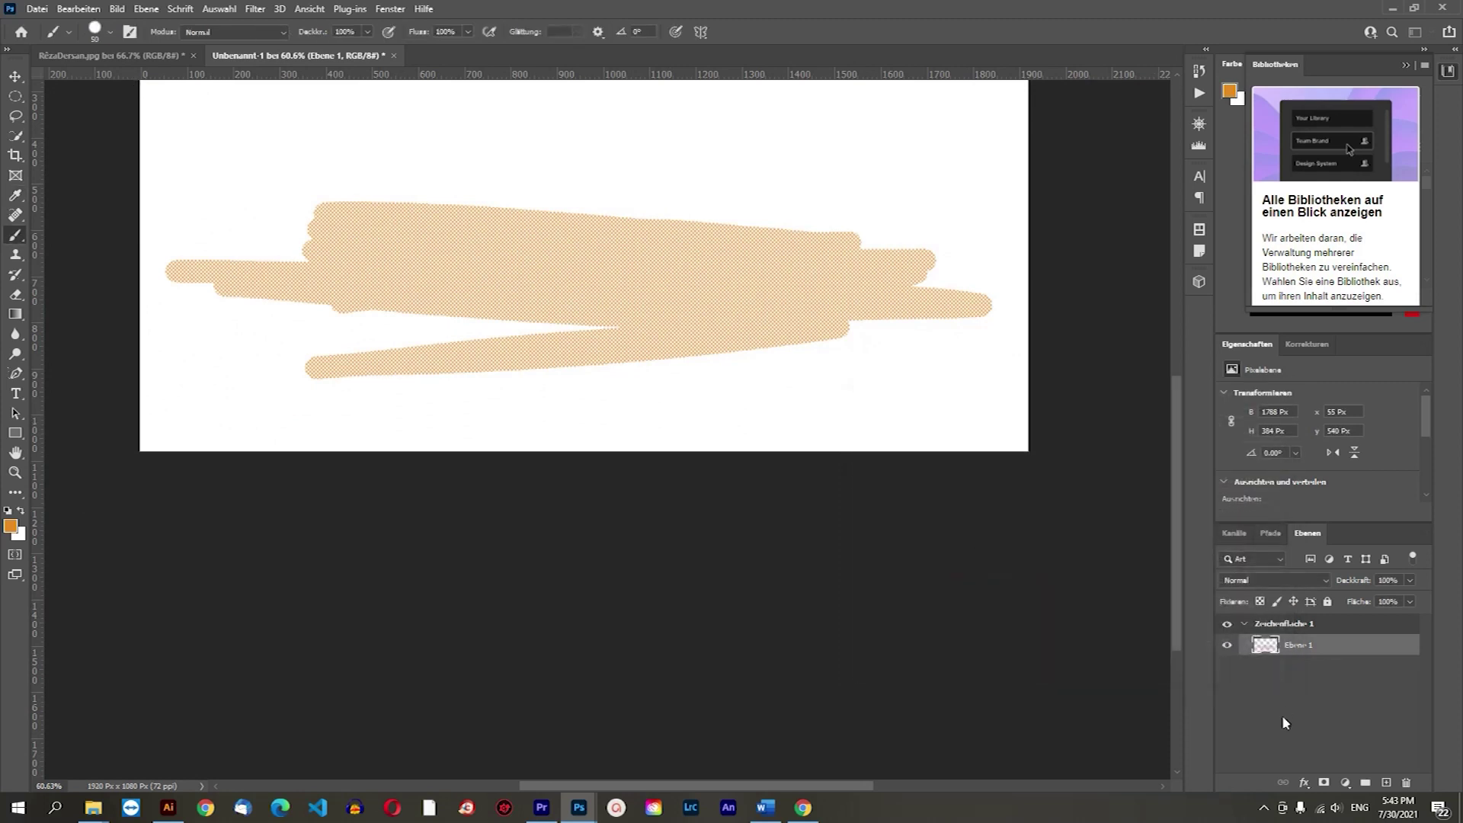
click(1306, 783)
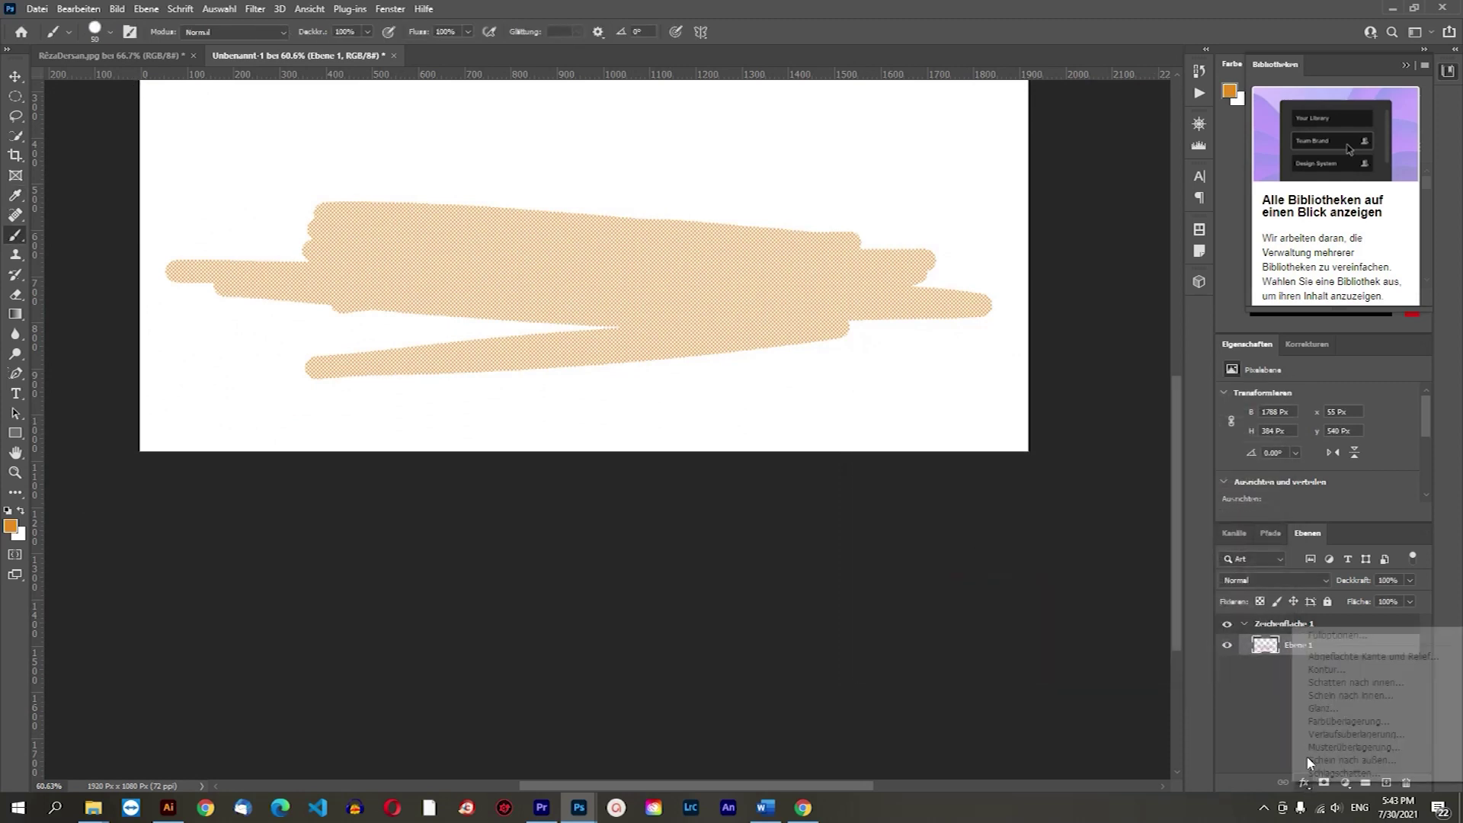
click(1341, 716)
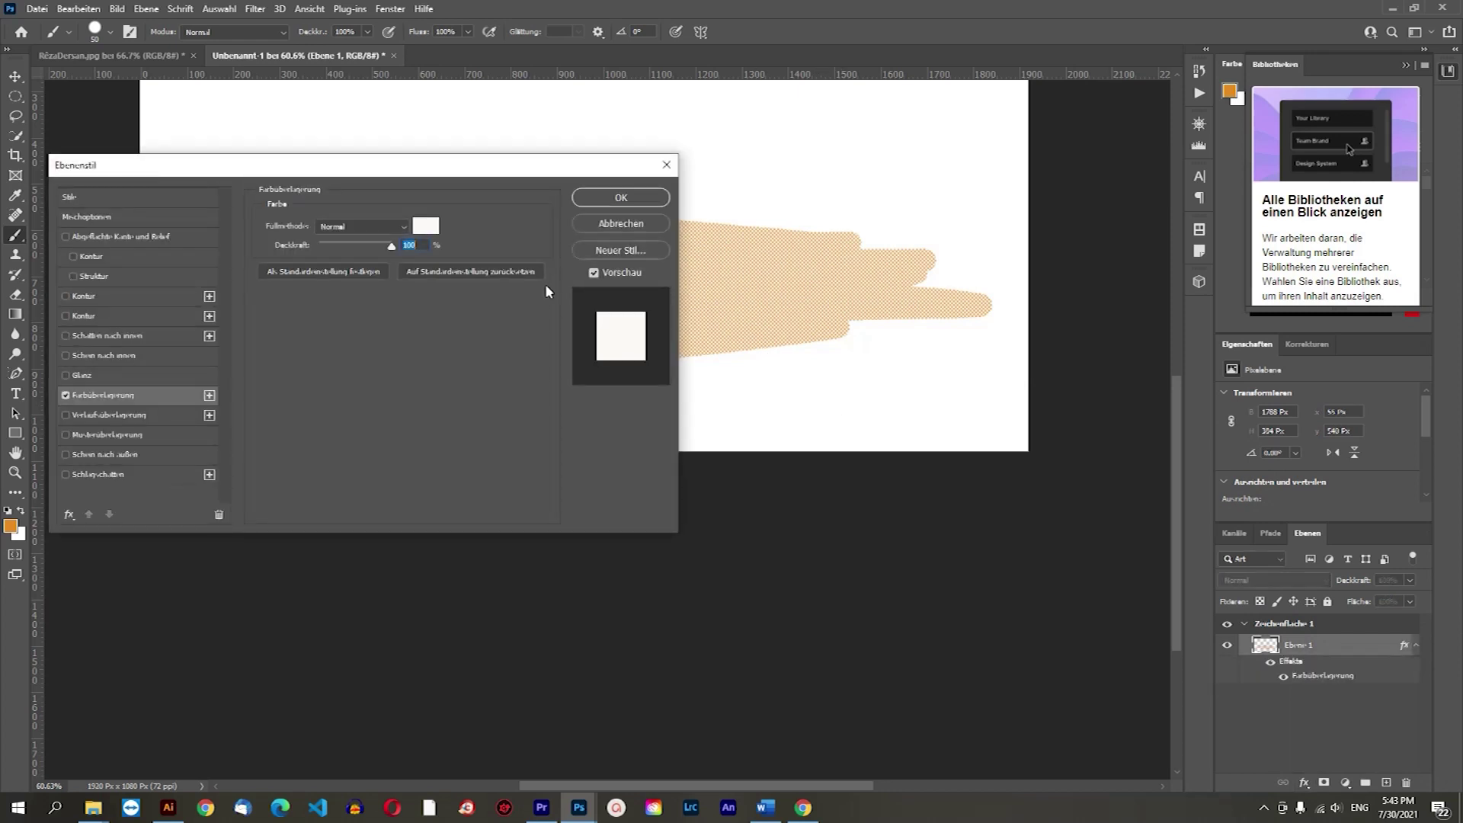
click(425, 226)
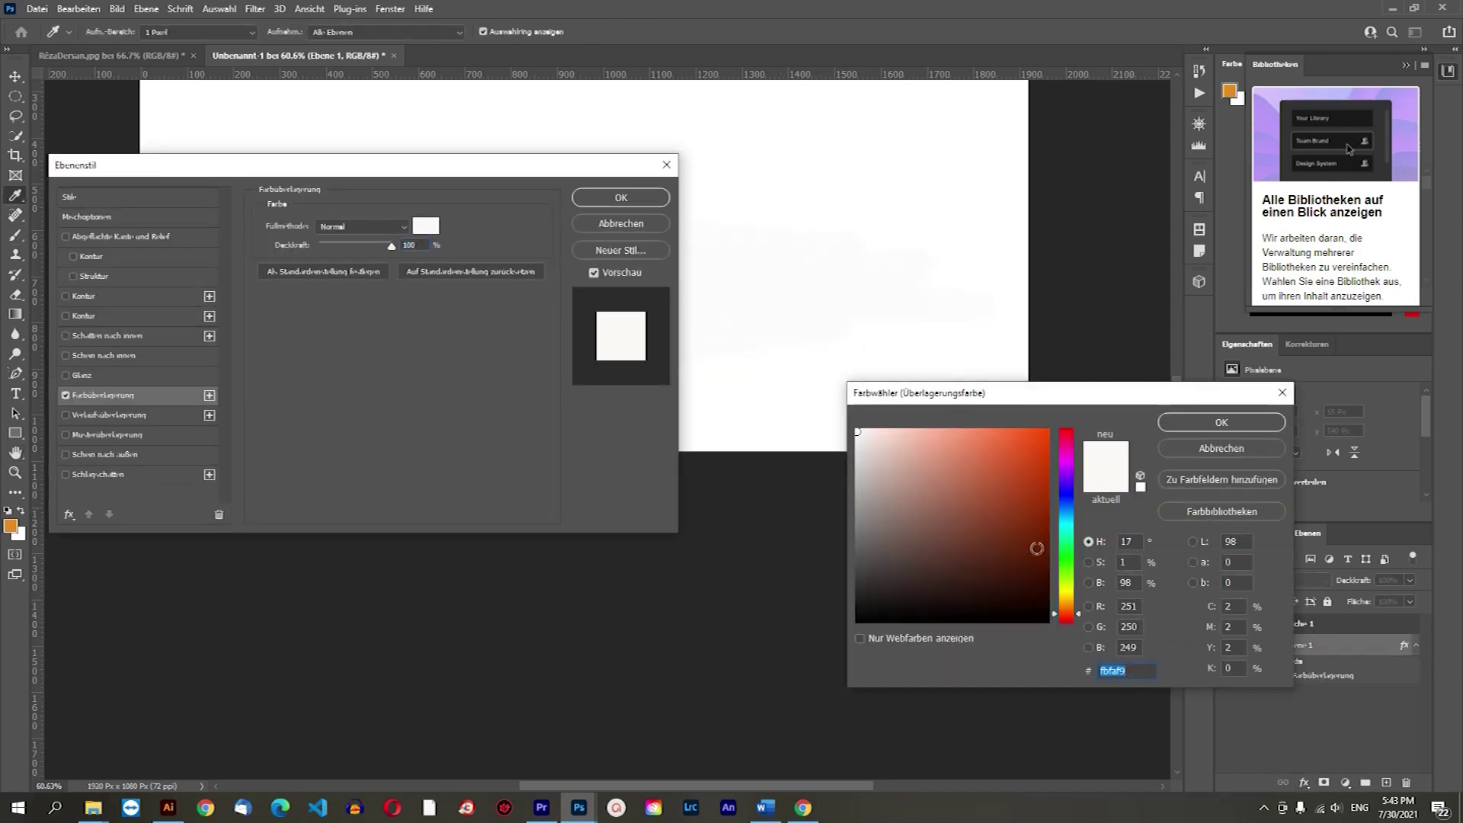
click(1066, 501)
click(1029, 450)
mouse_move(1067, 500)
mouse_down()
mouse_move(1067, 466)
mouse_move(992, 521)
mouse_up()
click(1031, 448)
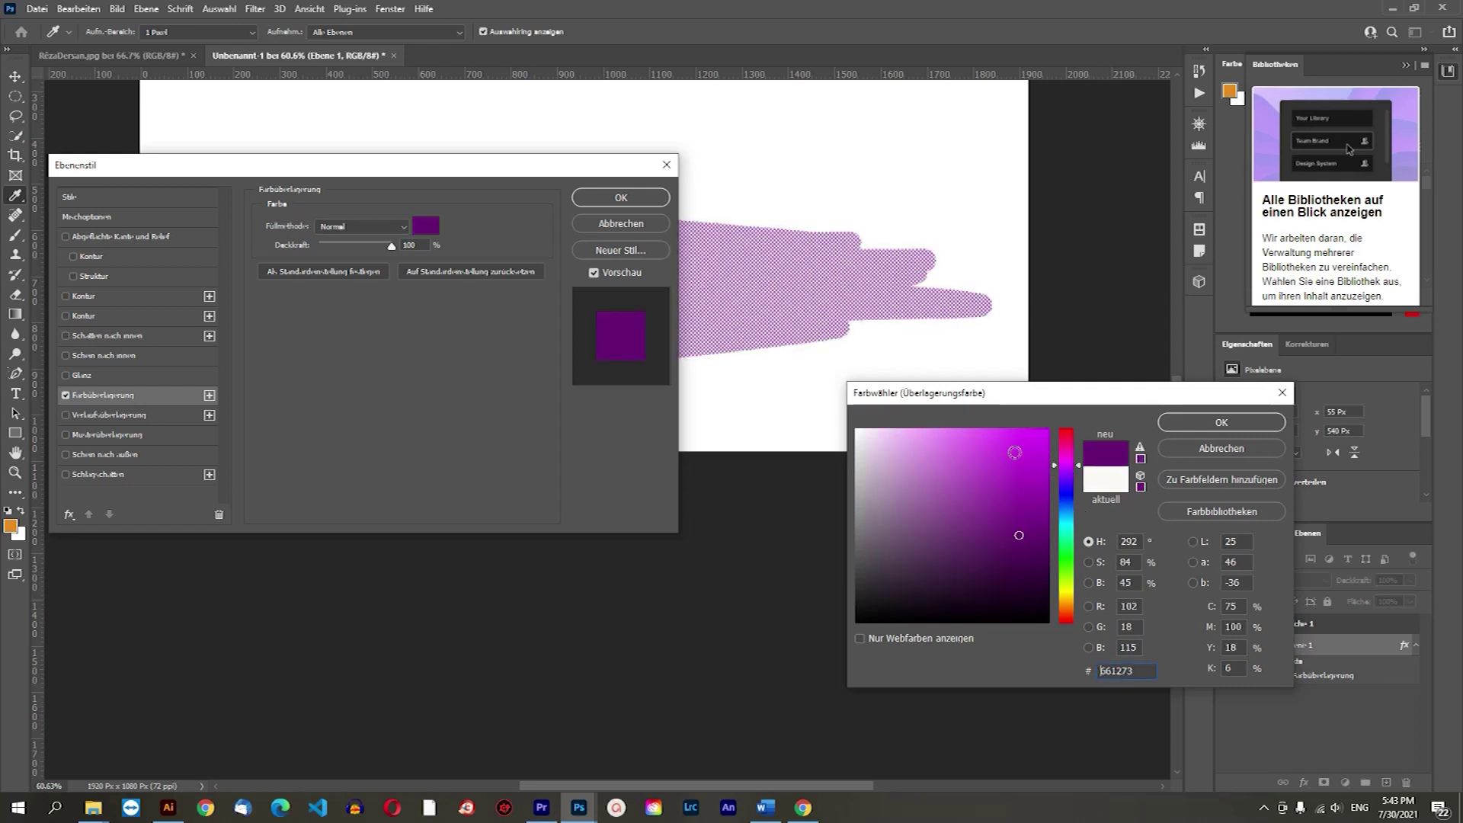
click(1040, 442)
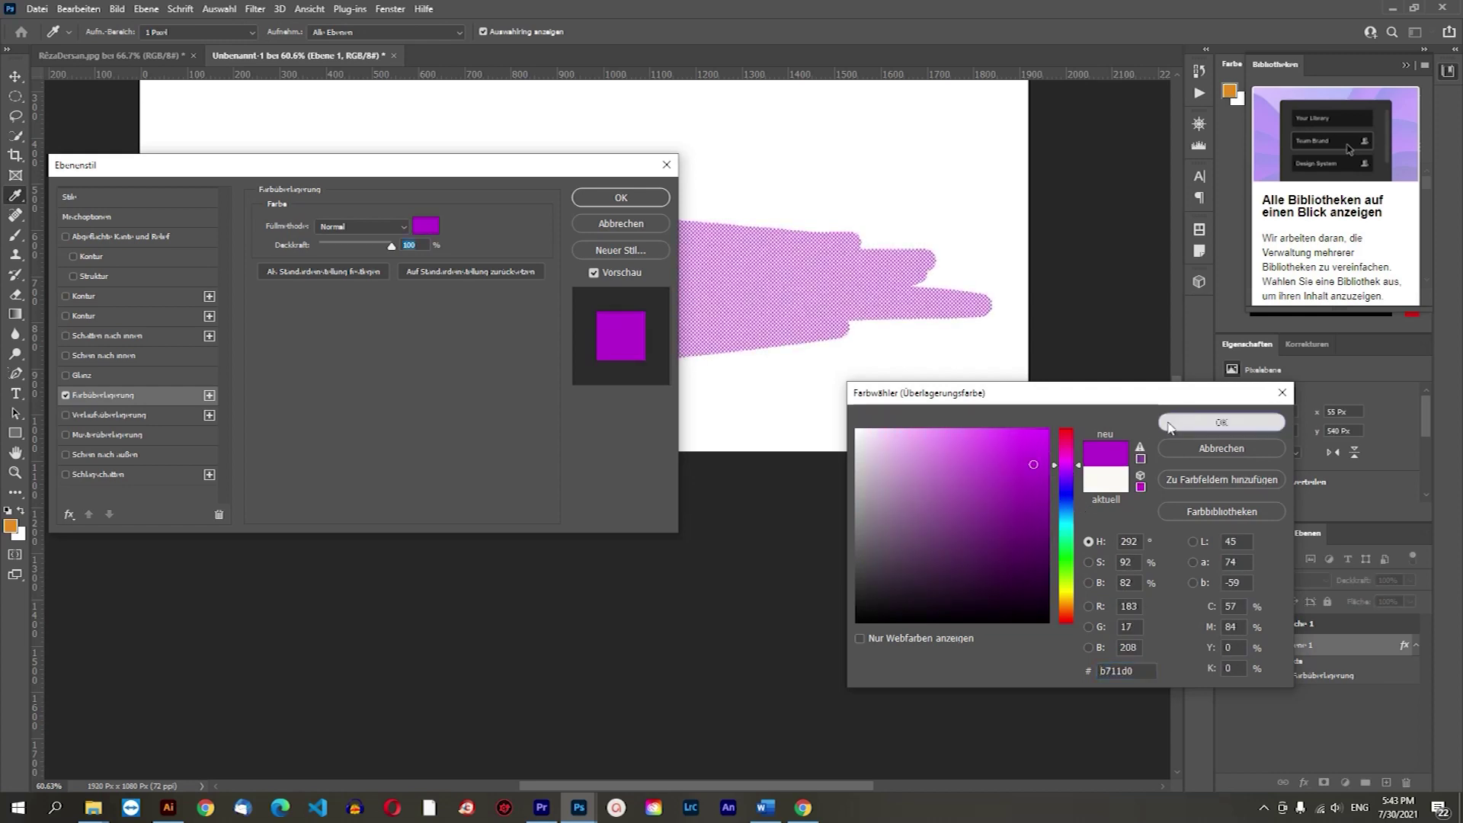
click(1221, 422)
click(623, 226)
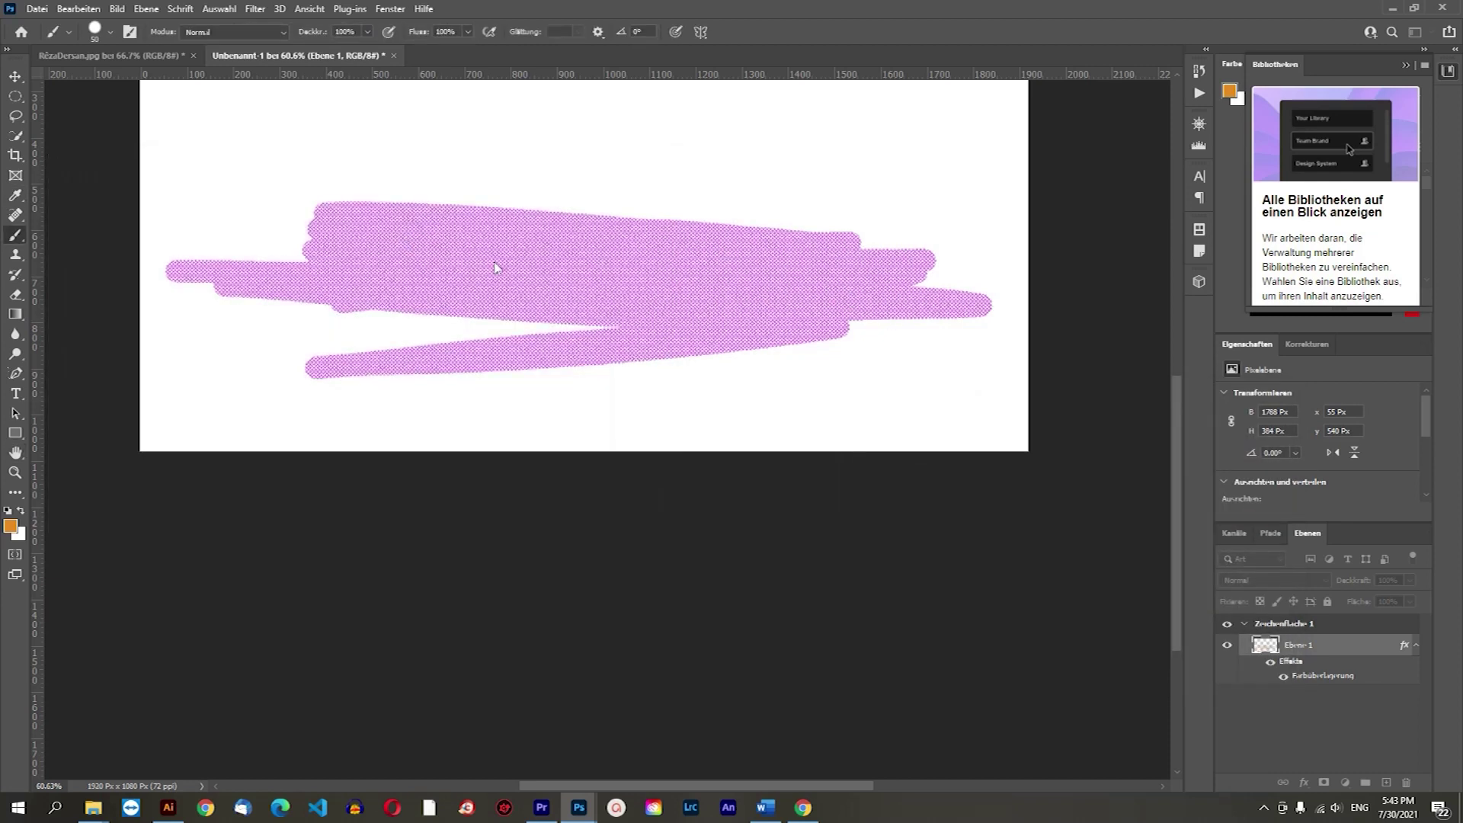
click(16, 402)
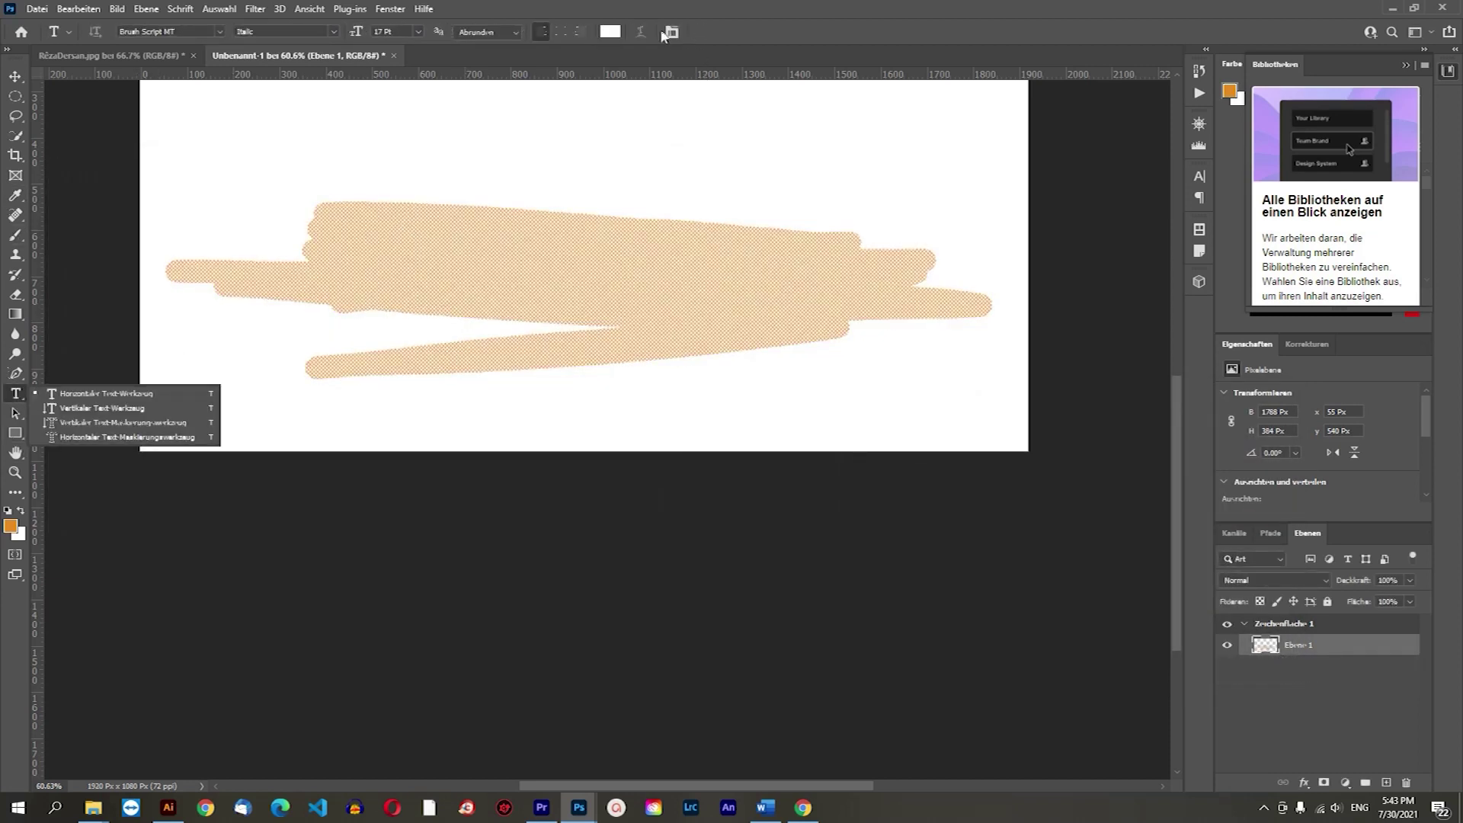
Close the character and colour settings unchanged, then delete the halftone stroke layer.
click(671, 33)
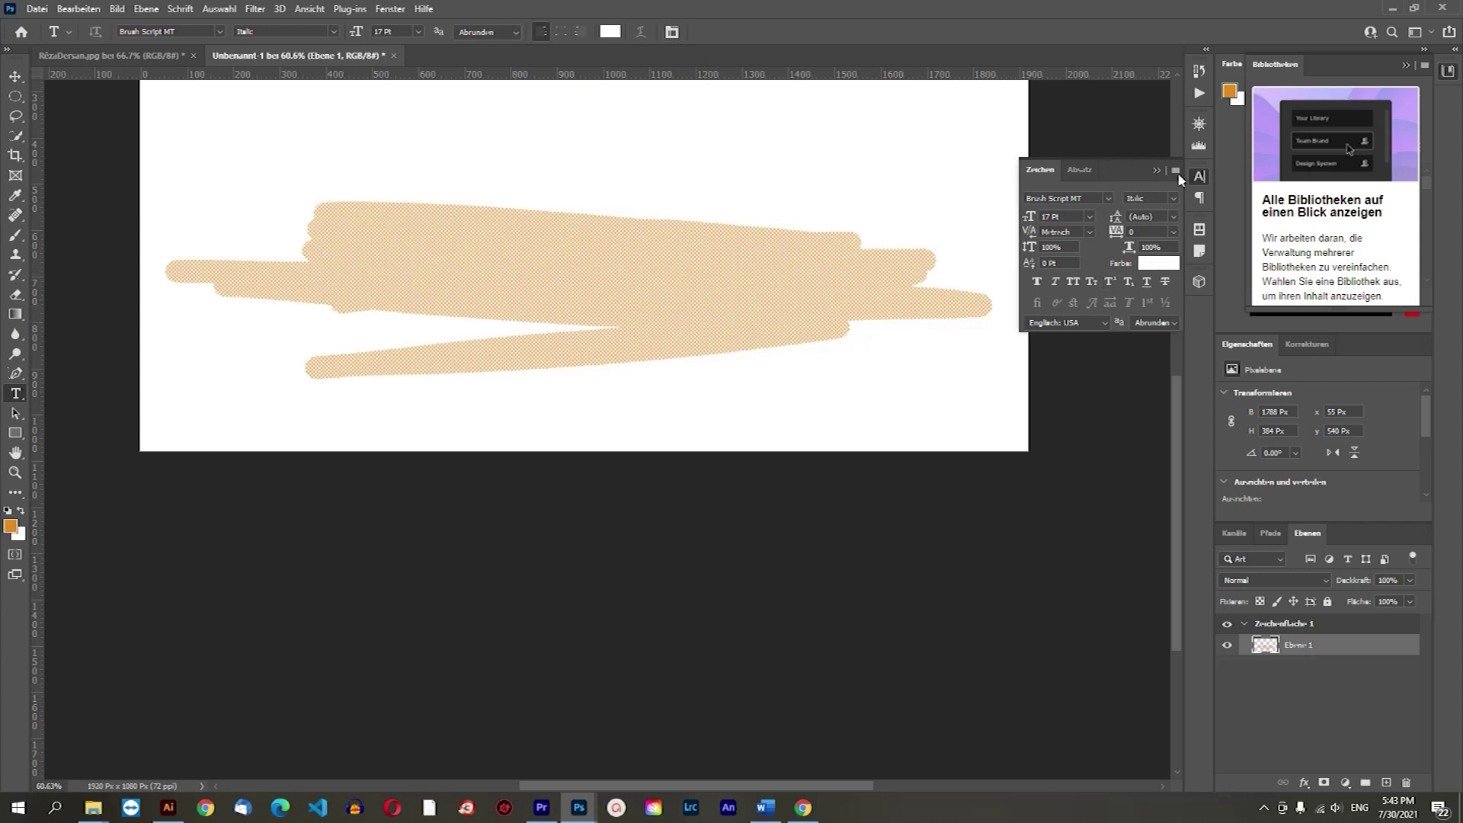
click(1157, 171)
click(15, 77)
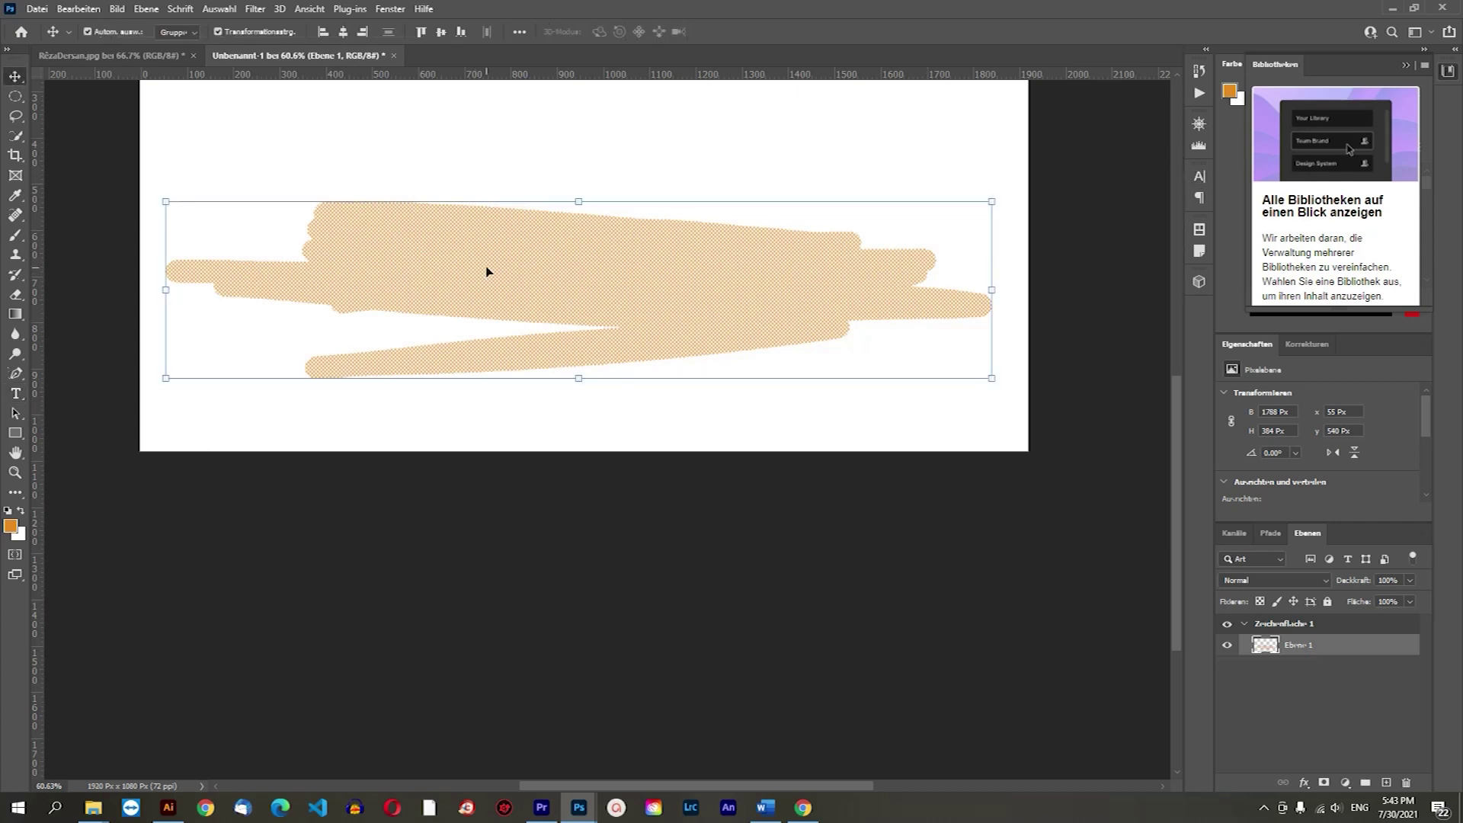
click(11, 526)
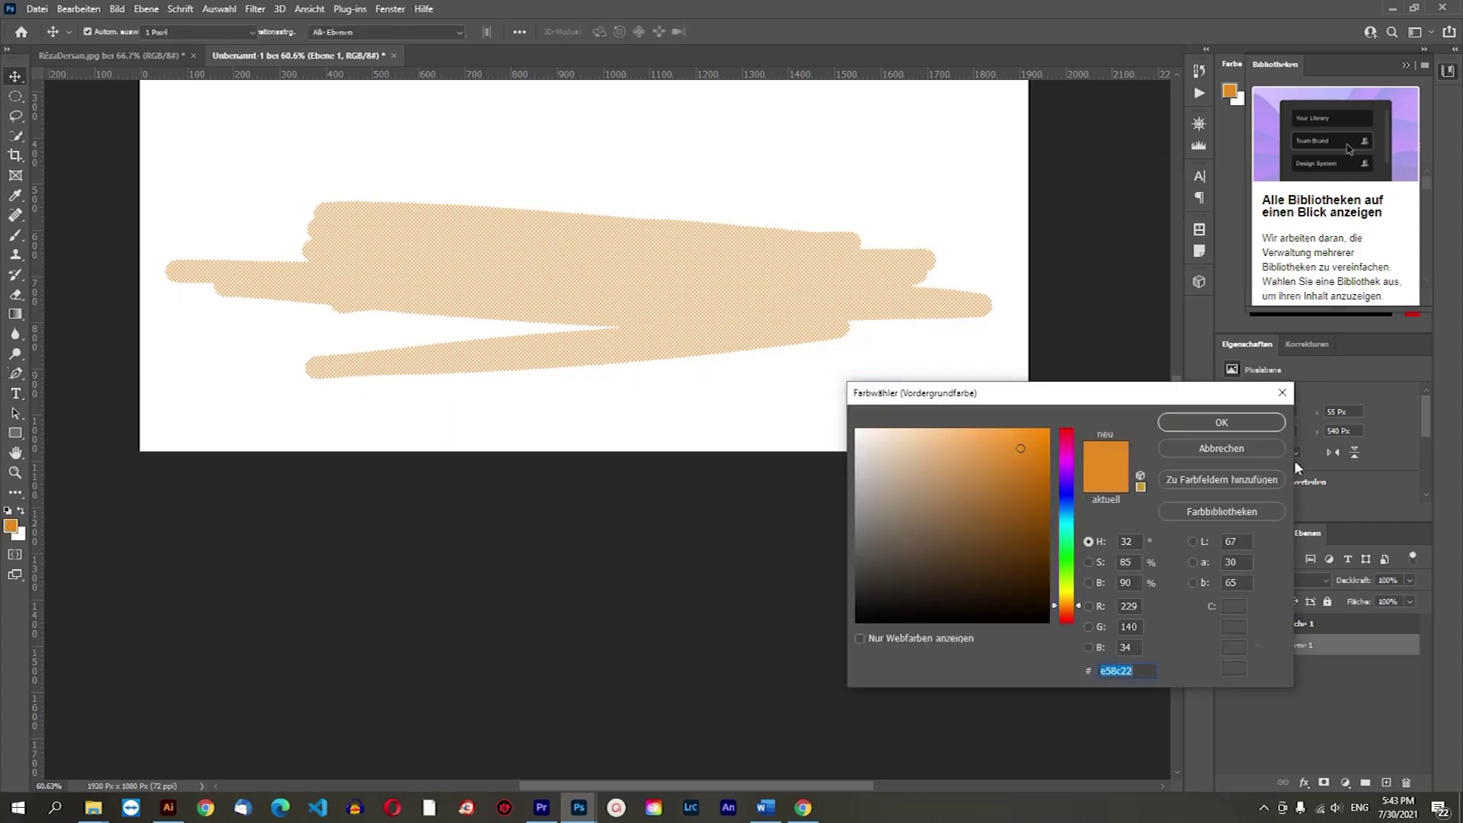
key(Return)
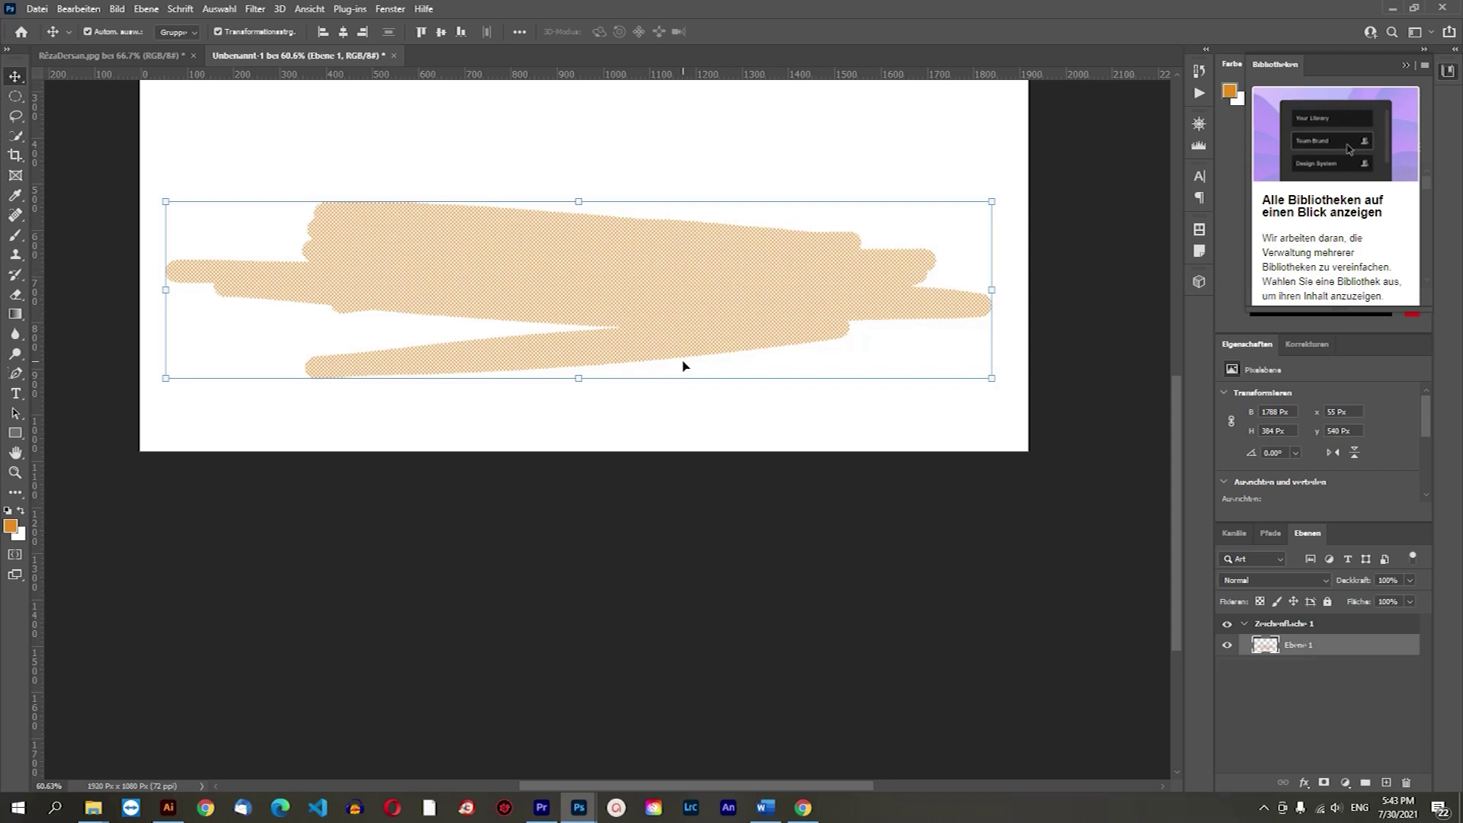
key(Delete)
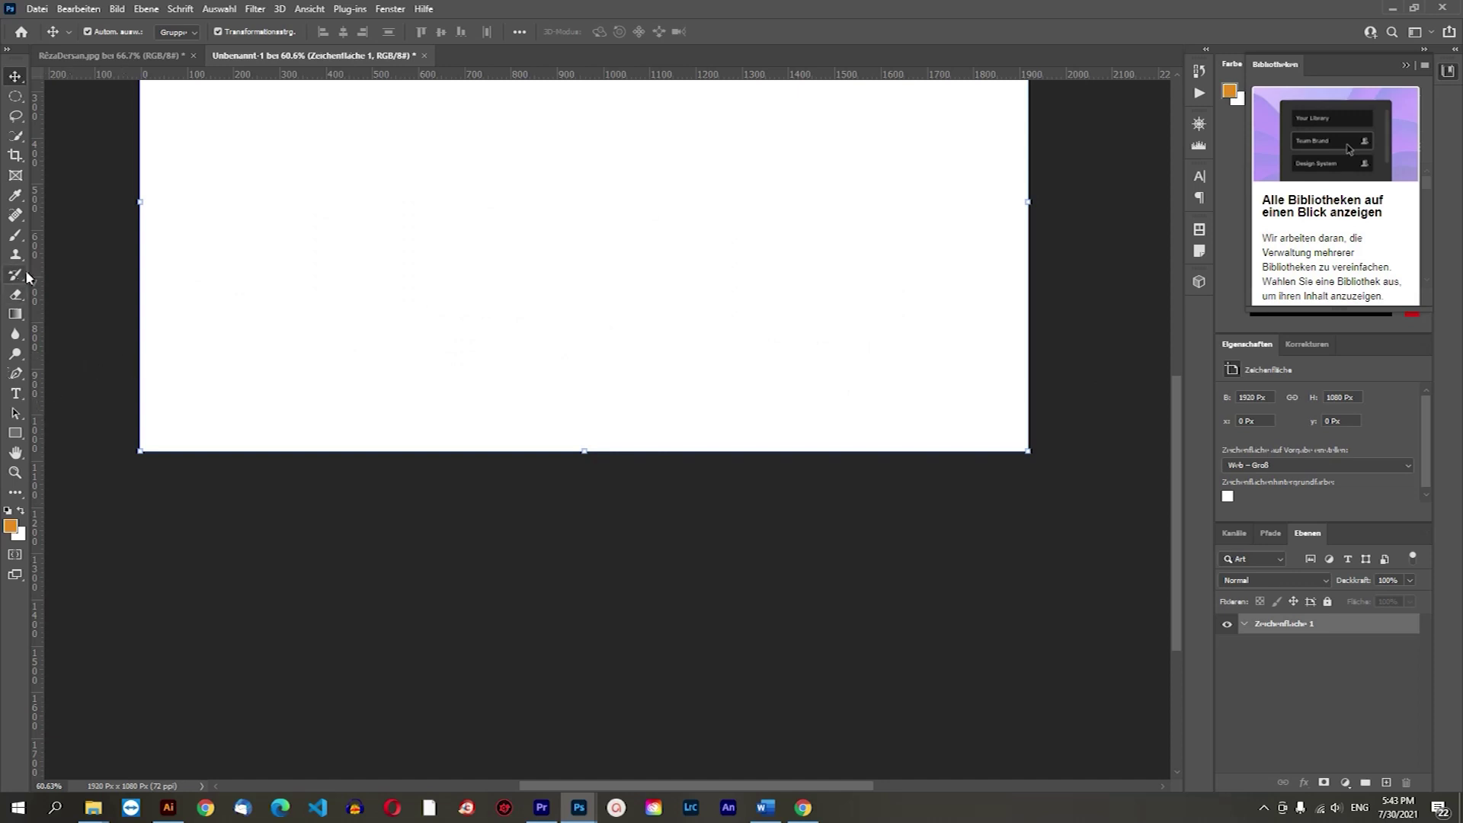
Select the Flare 47 brush from the Free Lens Flares Photoshop Brushes 4 set.
click(16, 234)
click(97, 32)
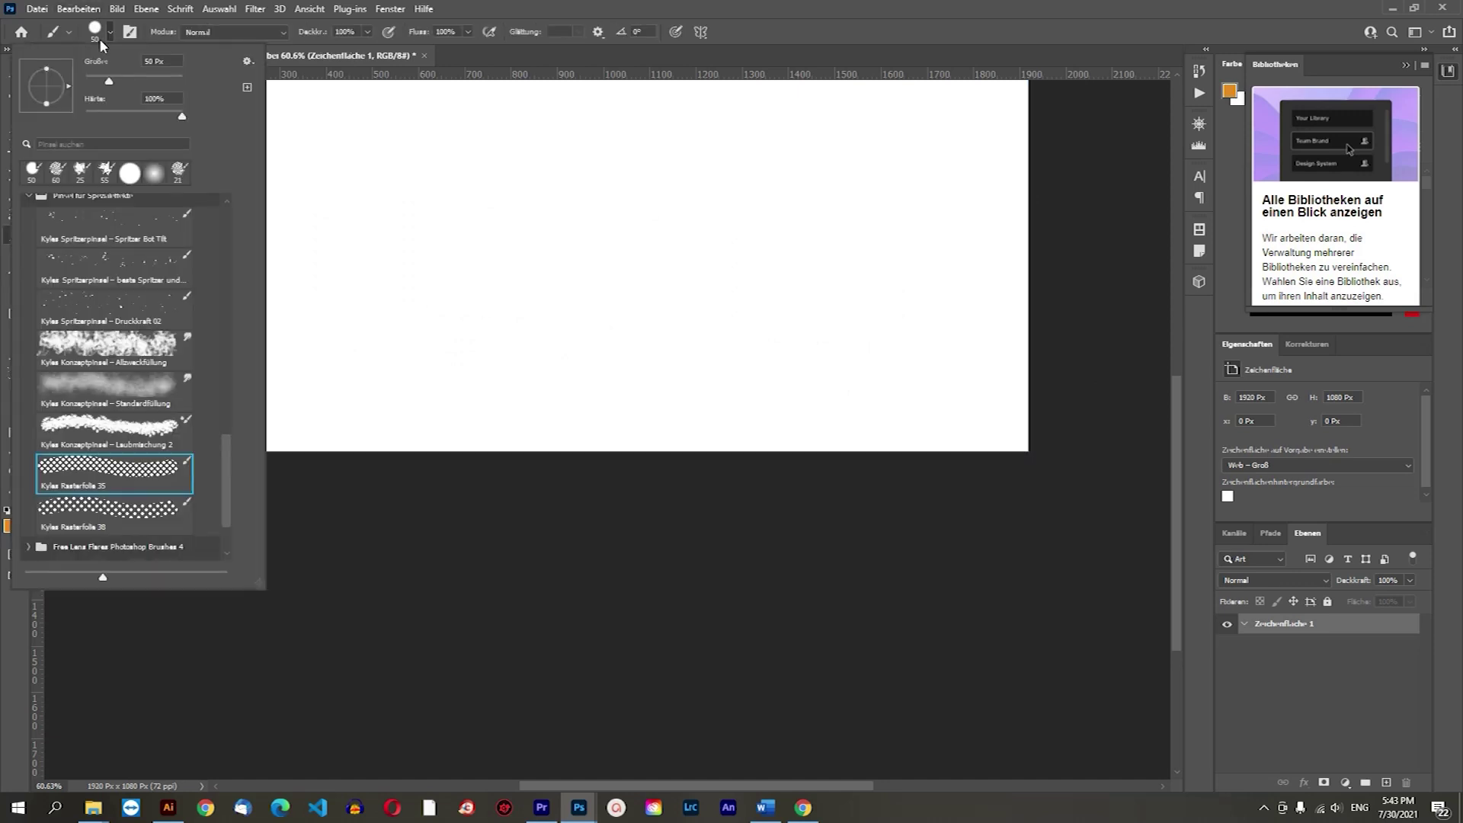
scroll(175, 371, down, 2)
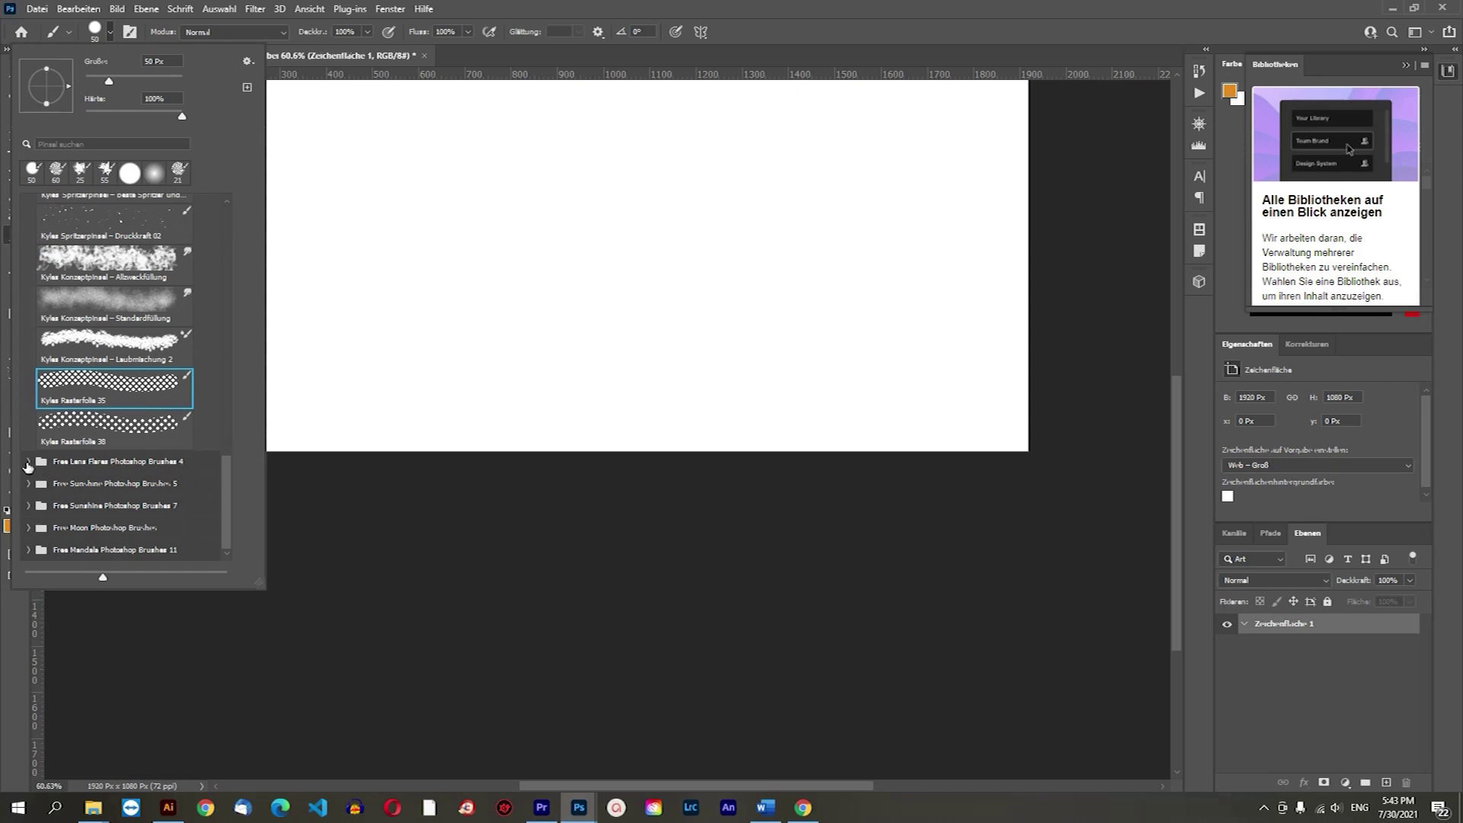
click(28, 462)
scroll(157, 518, down, 2)
click(144, 450)
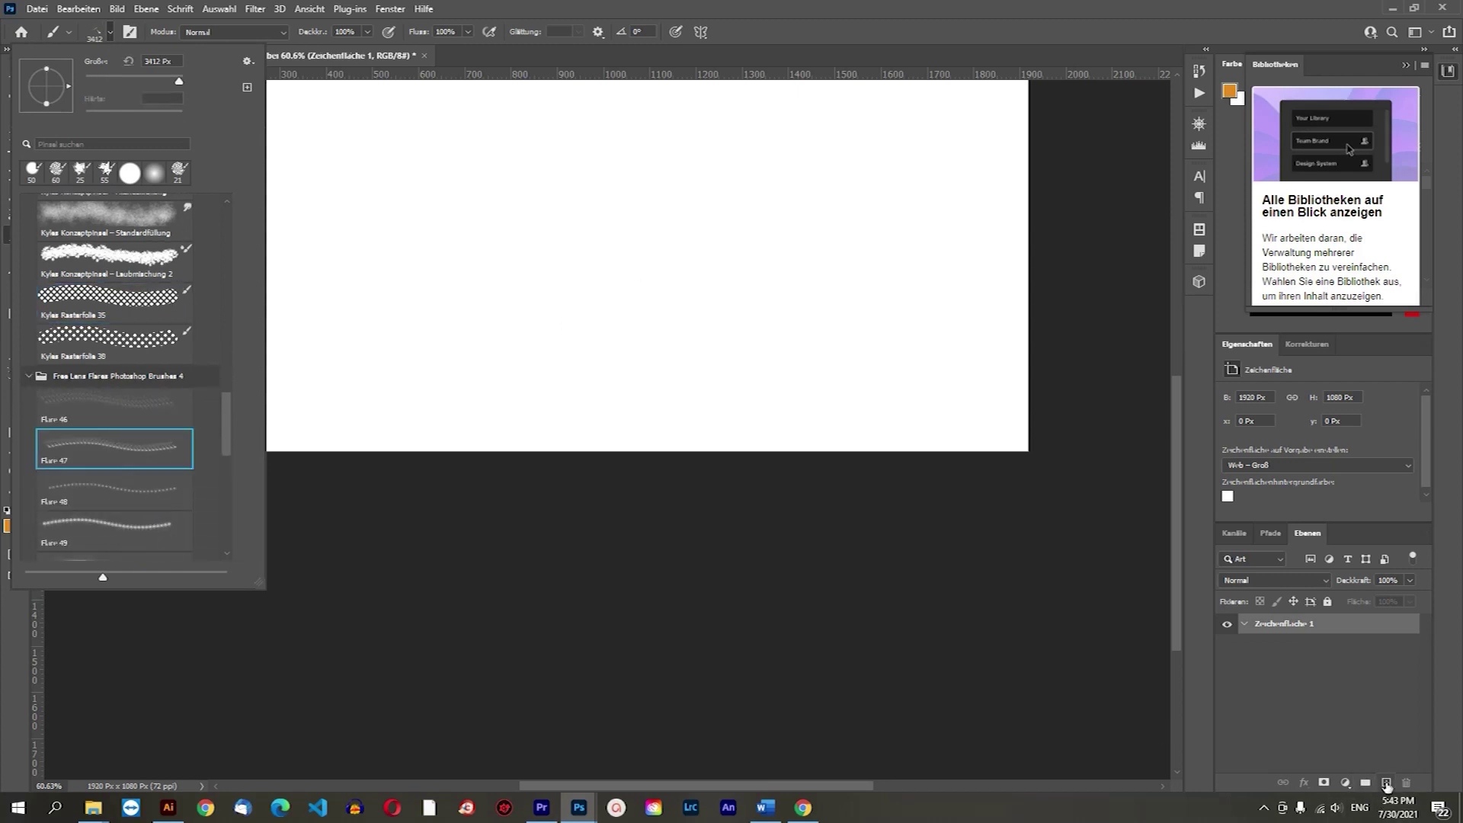
On a new layer, stamp a diagonal row of orange Flare 47 marks at 190 px.
click(639, 305)
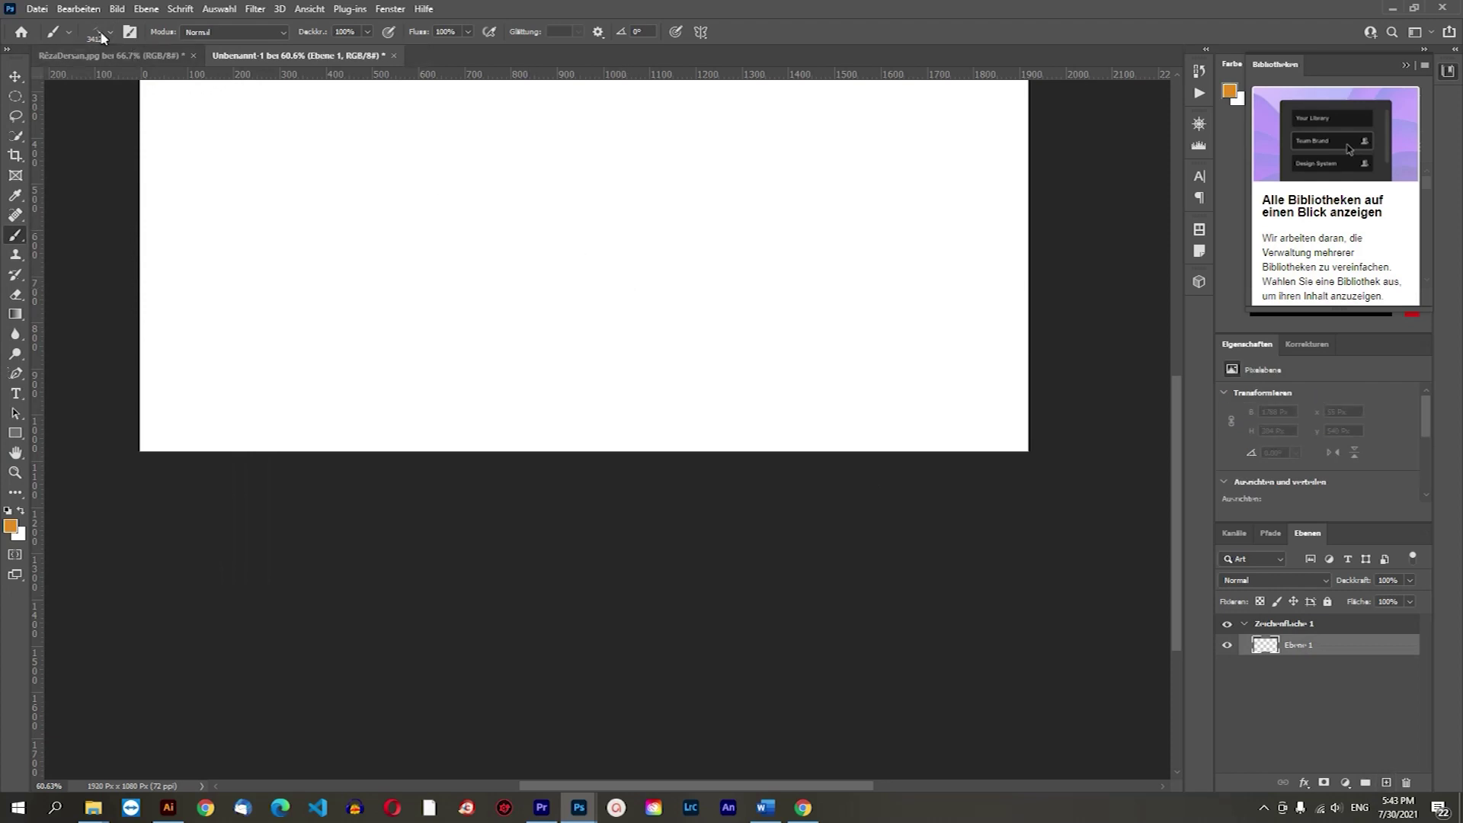
click(106, 32)
text(190)
key(Return)
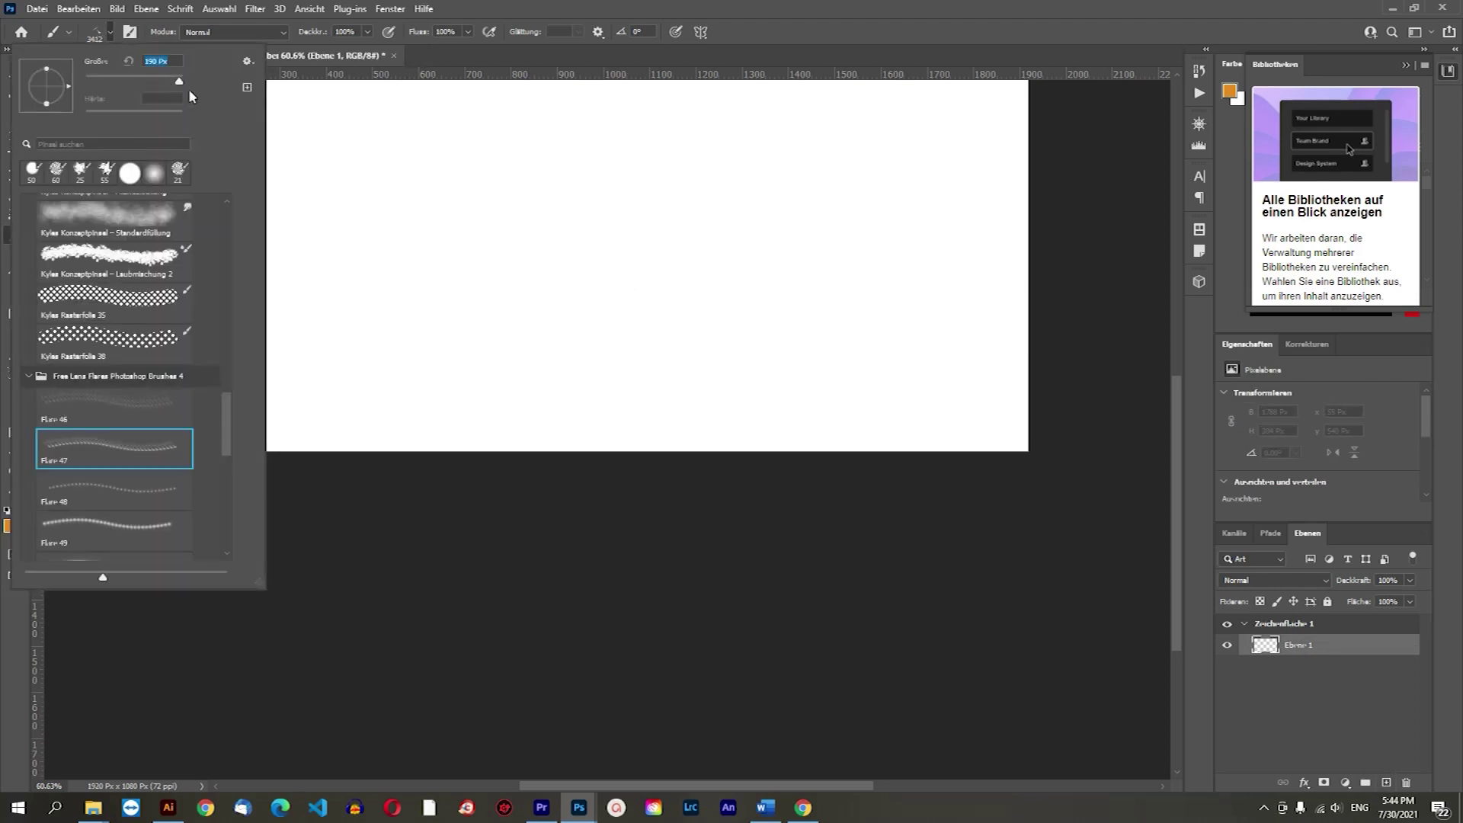
click(542, 241)
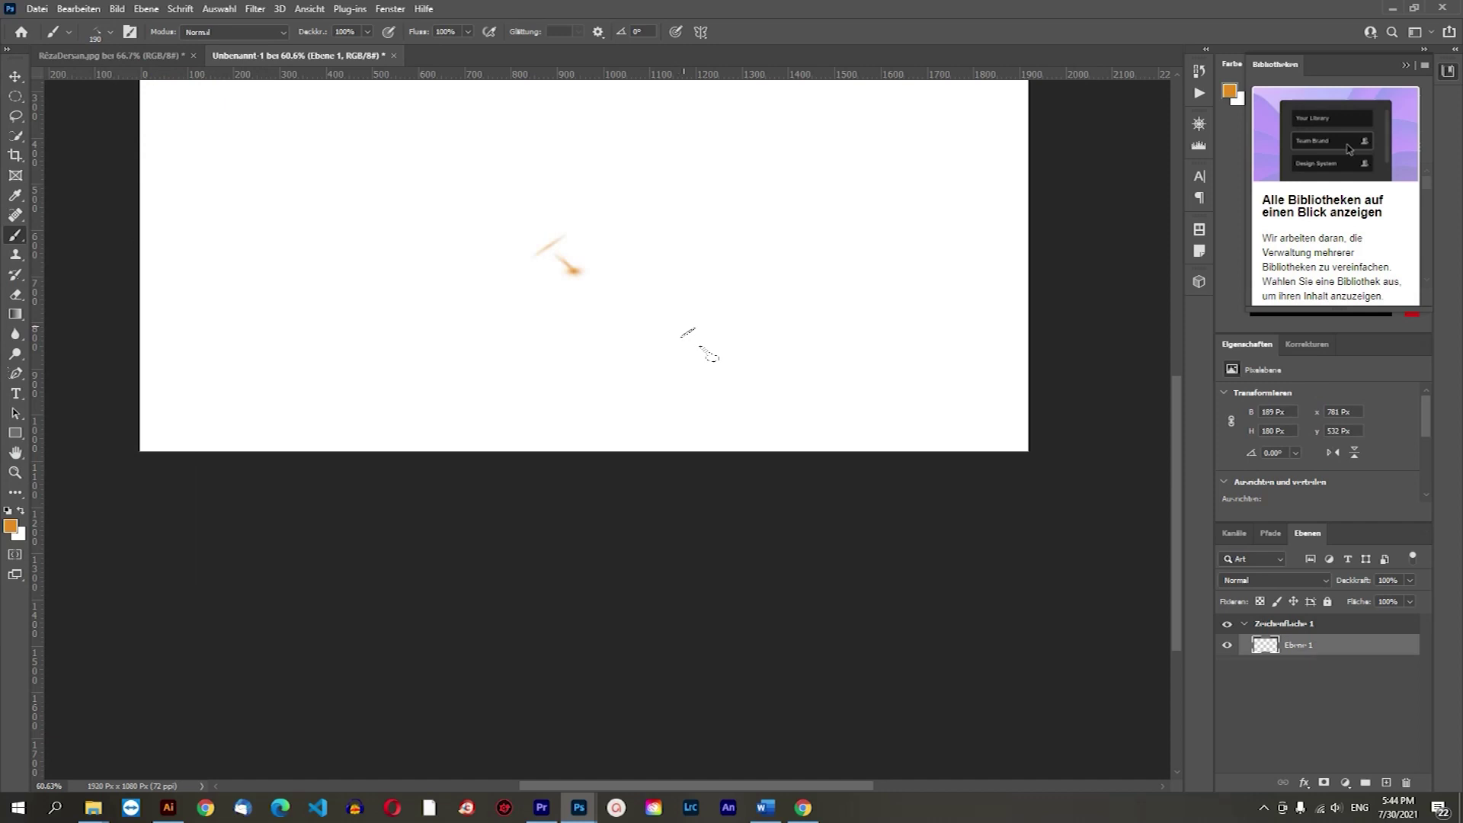
click(486, 262)
shift+click(681, 363)
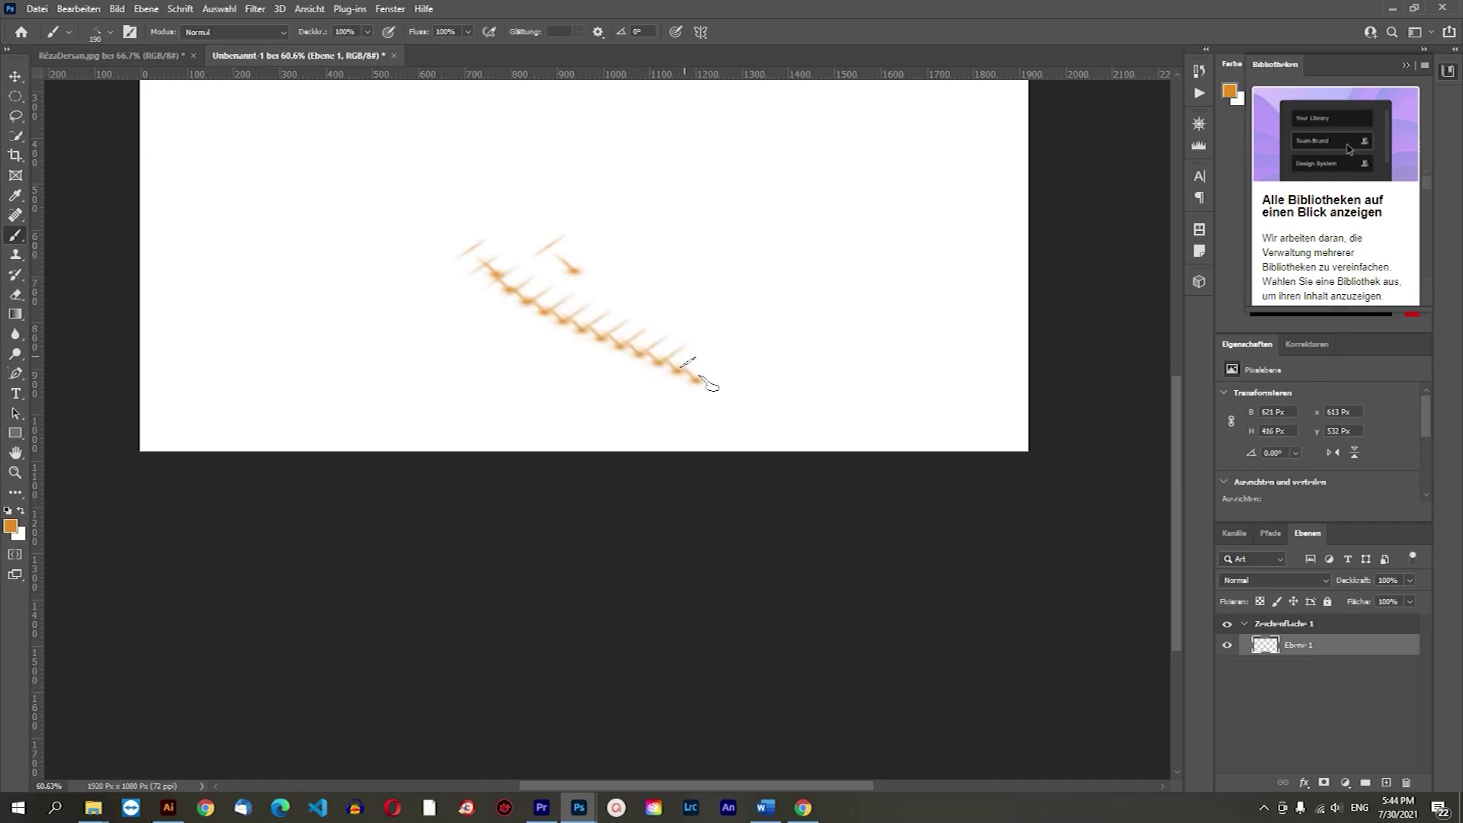
click(366, 309)
Switch to Flare 49 at 183 px and stamp two orange starbursts in the upper artboard.
click(95, 34)
scroll(126, 488, down, 2)
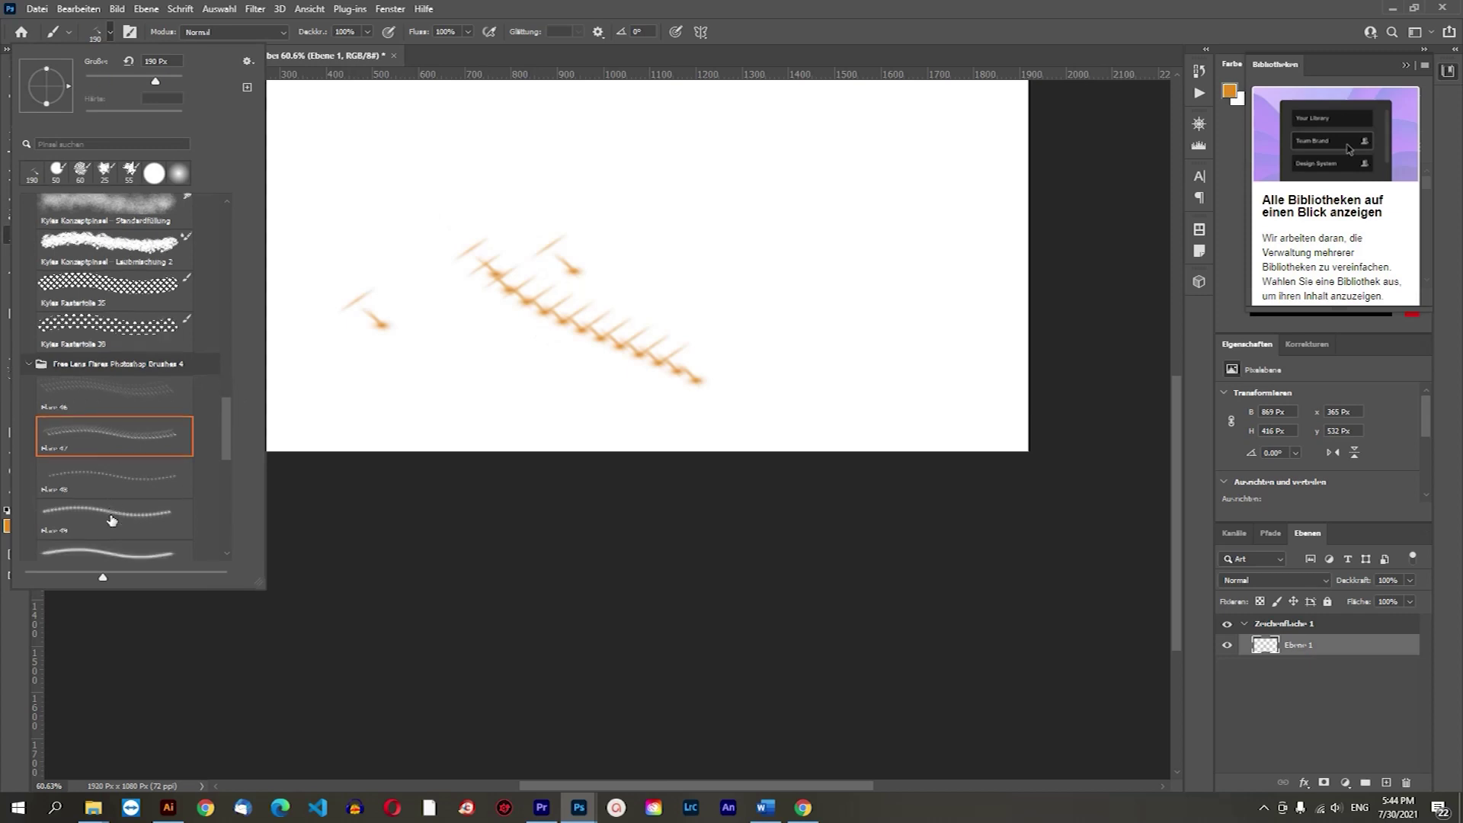
click(120, 477)
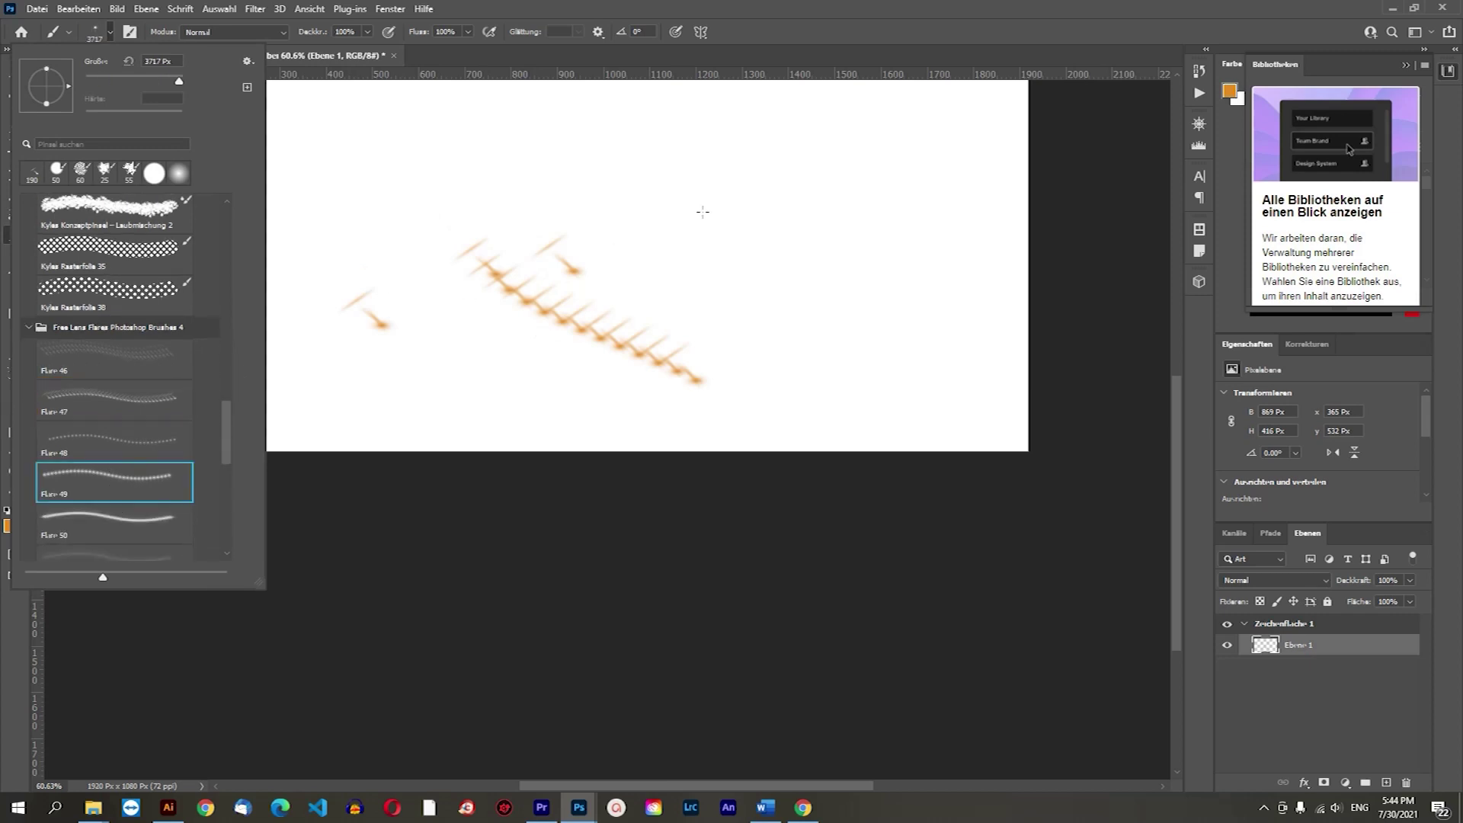
click(154, 77)
click(576, 151)
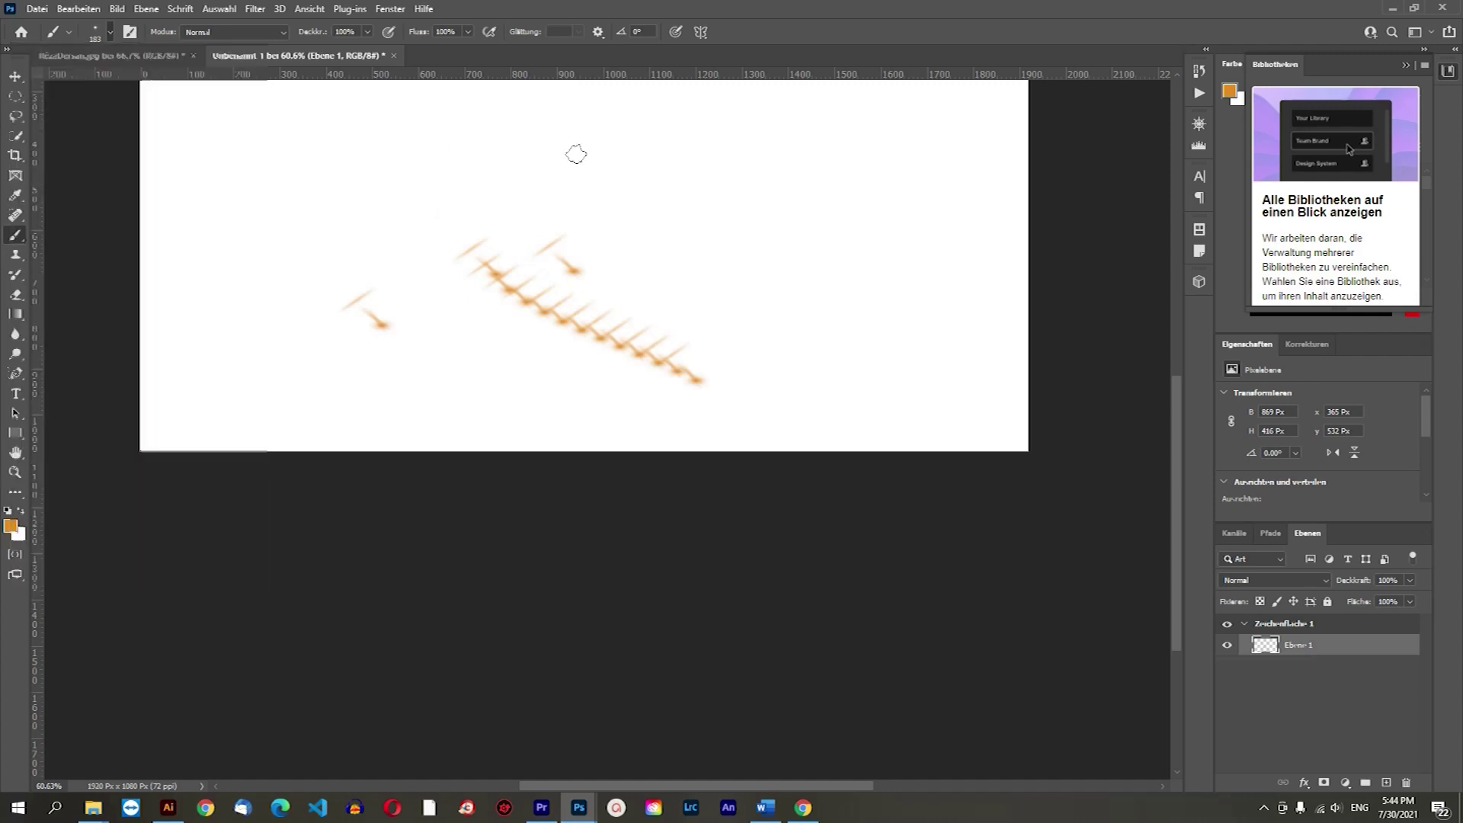
click(648, 200)
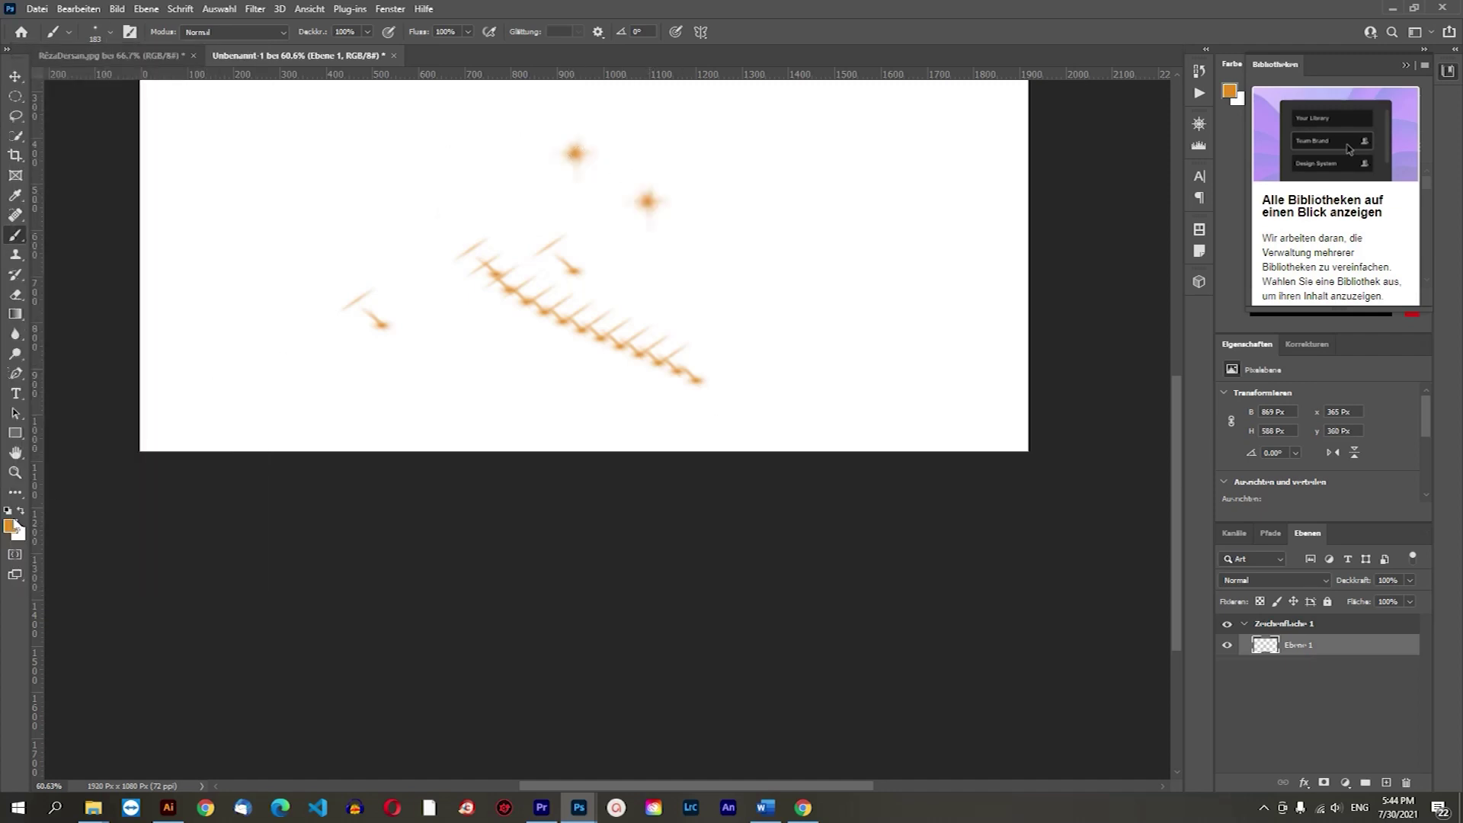
Switch to Flare 52 at 338 px and paint soft orange glows upper-left.
click(110, 32)
scroll(126, 475, down, 1)
scroll(125, 475, down, 2)
scroll(122, 464, down, 1)
click(119, 451)
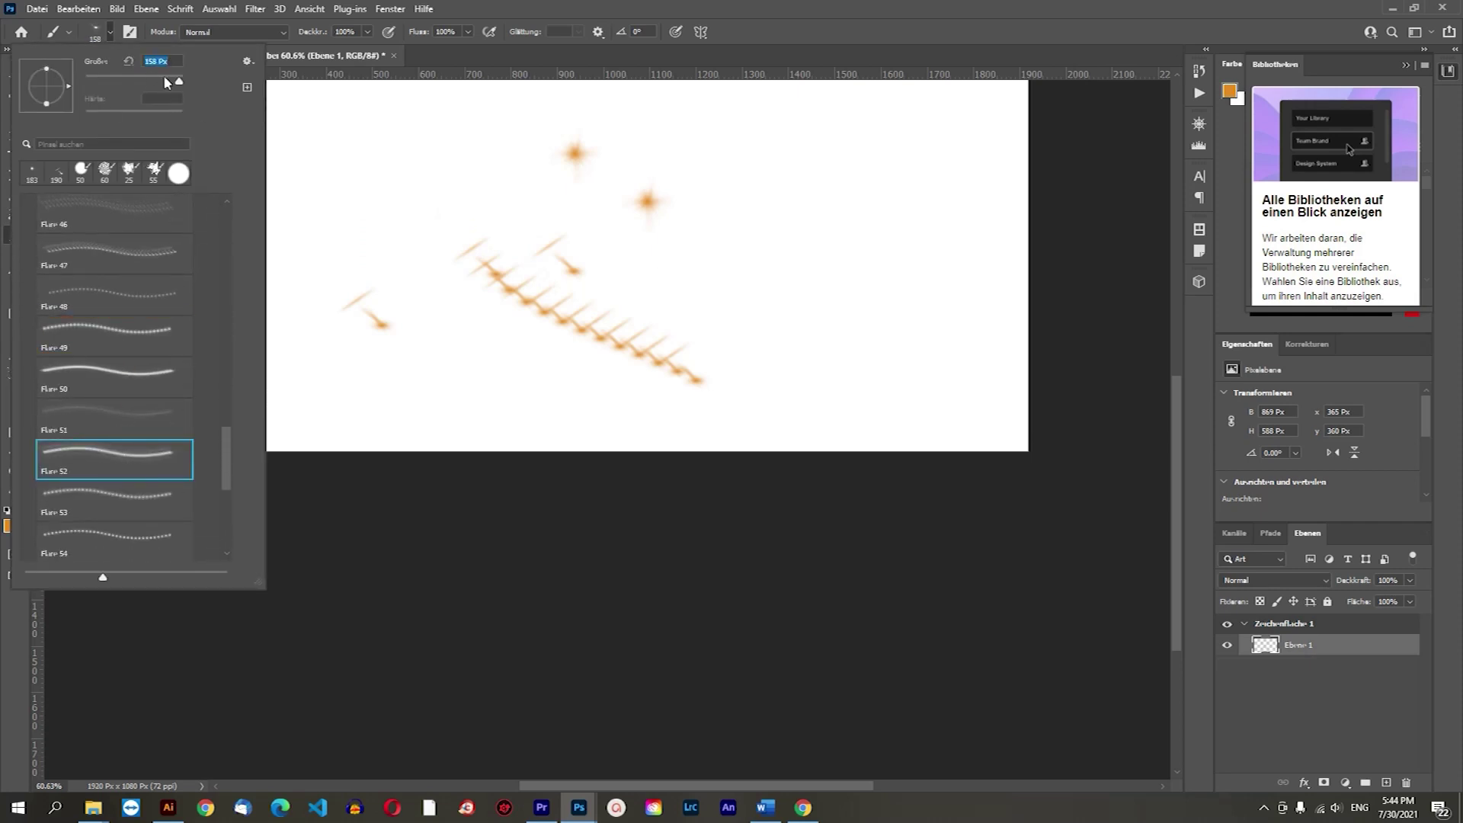
click(163, 79)
click(402, 144)
click(548, 242)
click(379, 214)
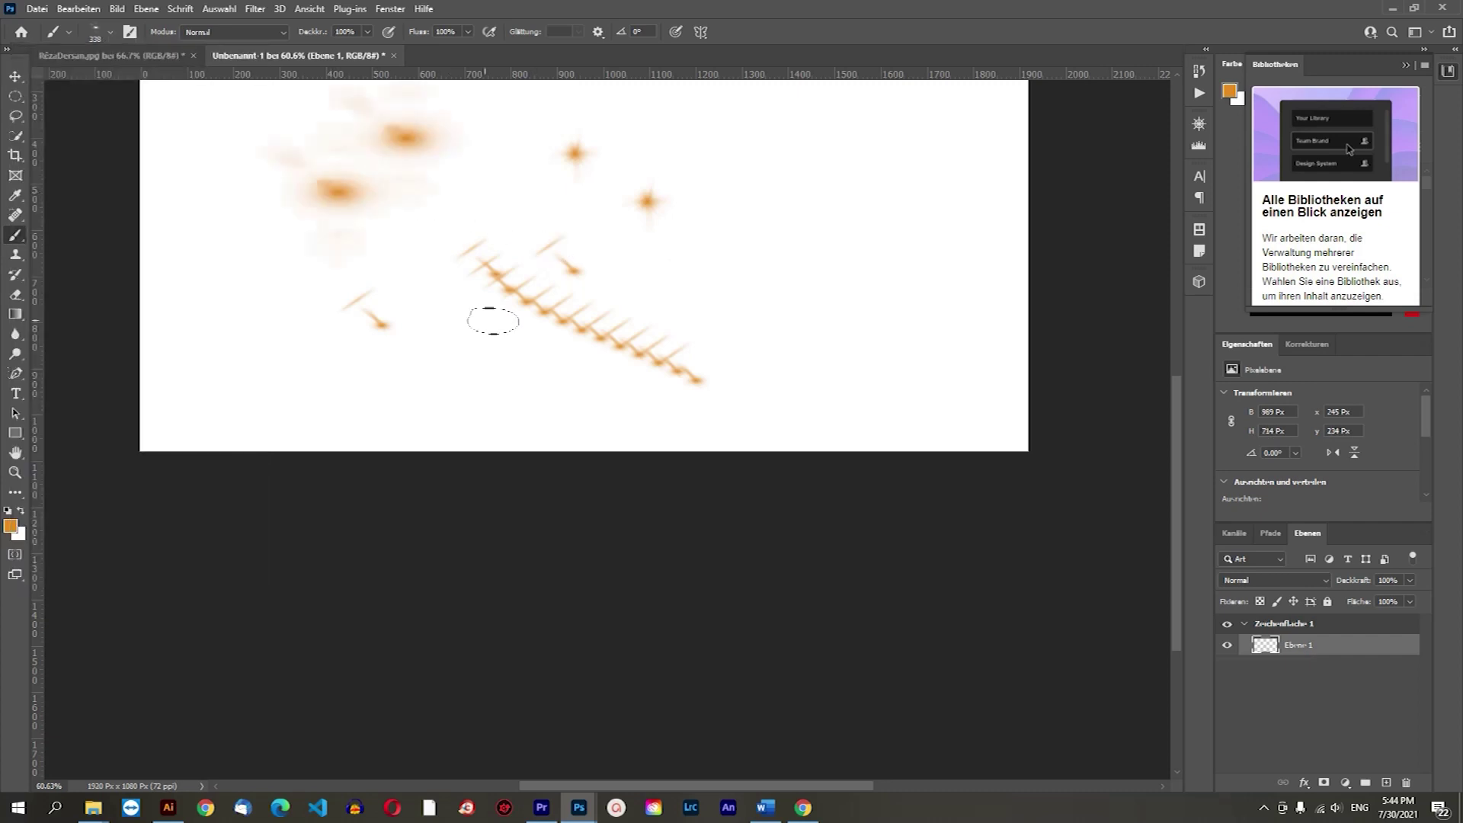
scroll(648, 412, down, 3)
click(14, 76)
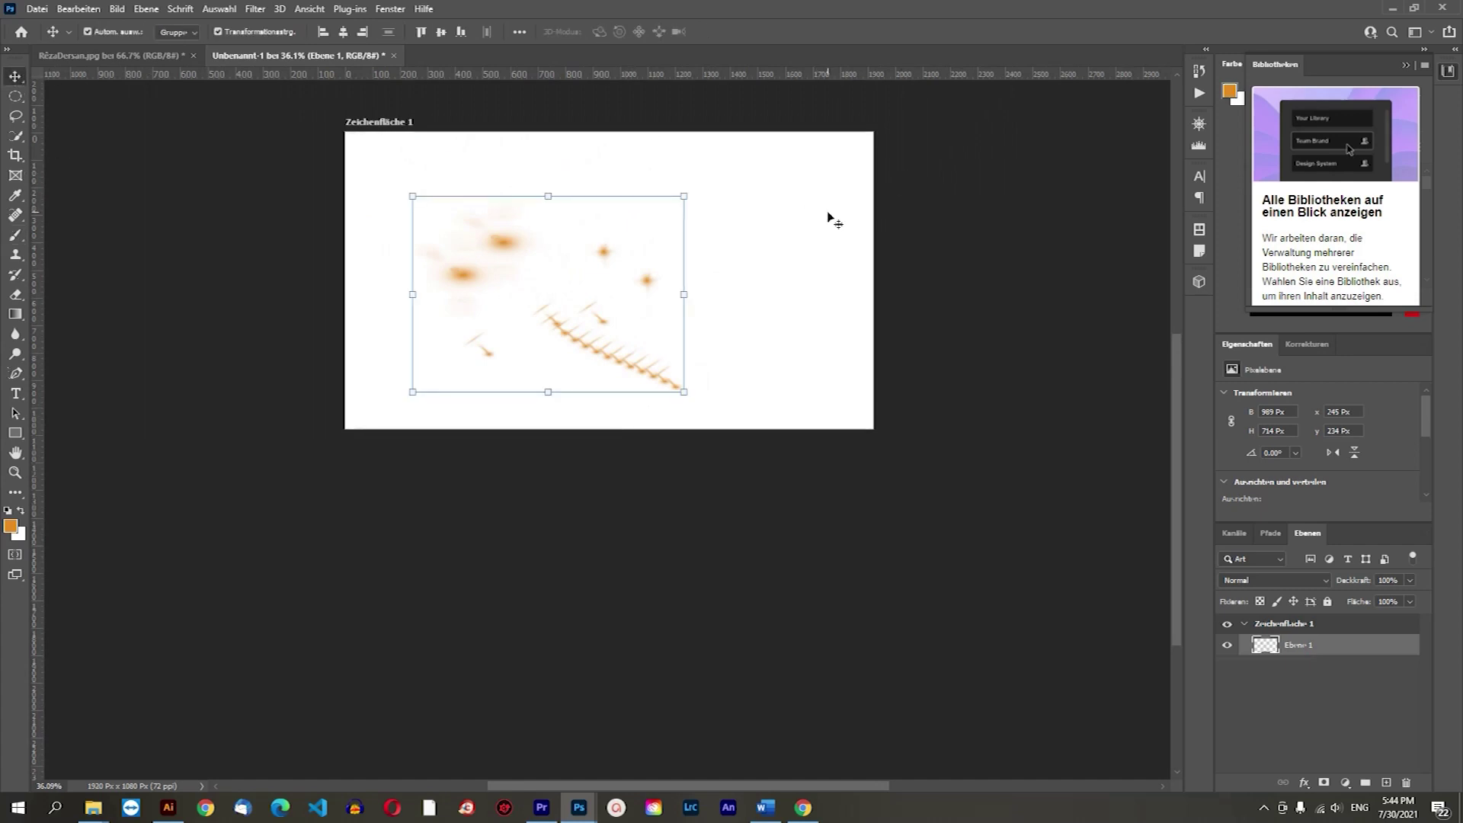
Delete the flare layer and draw a rectangle covering the whole artboard.
key(Delete)
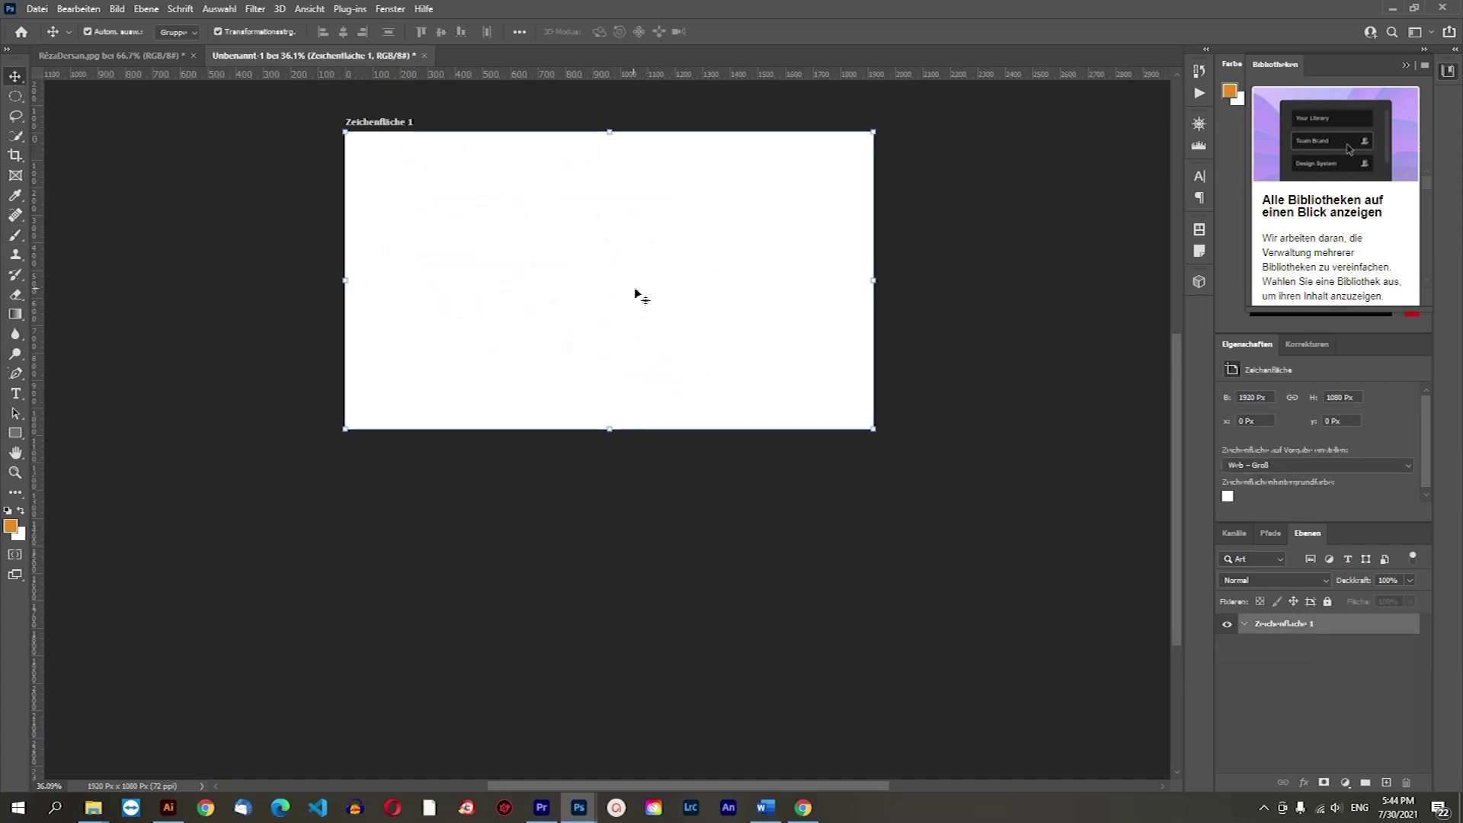
click(14, 433)
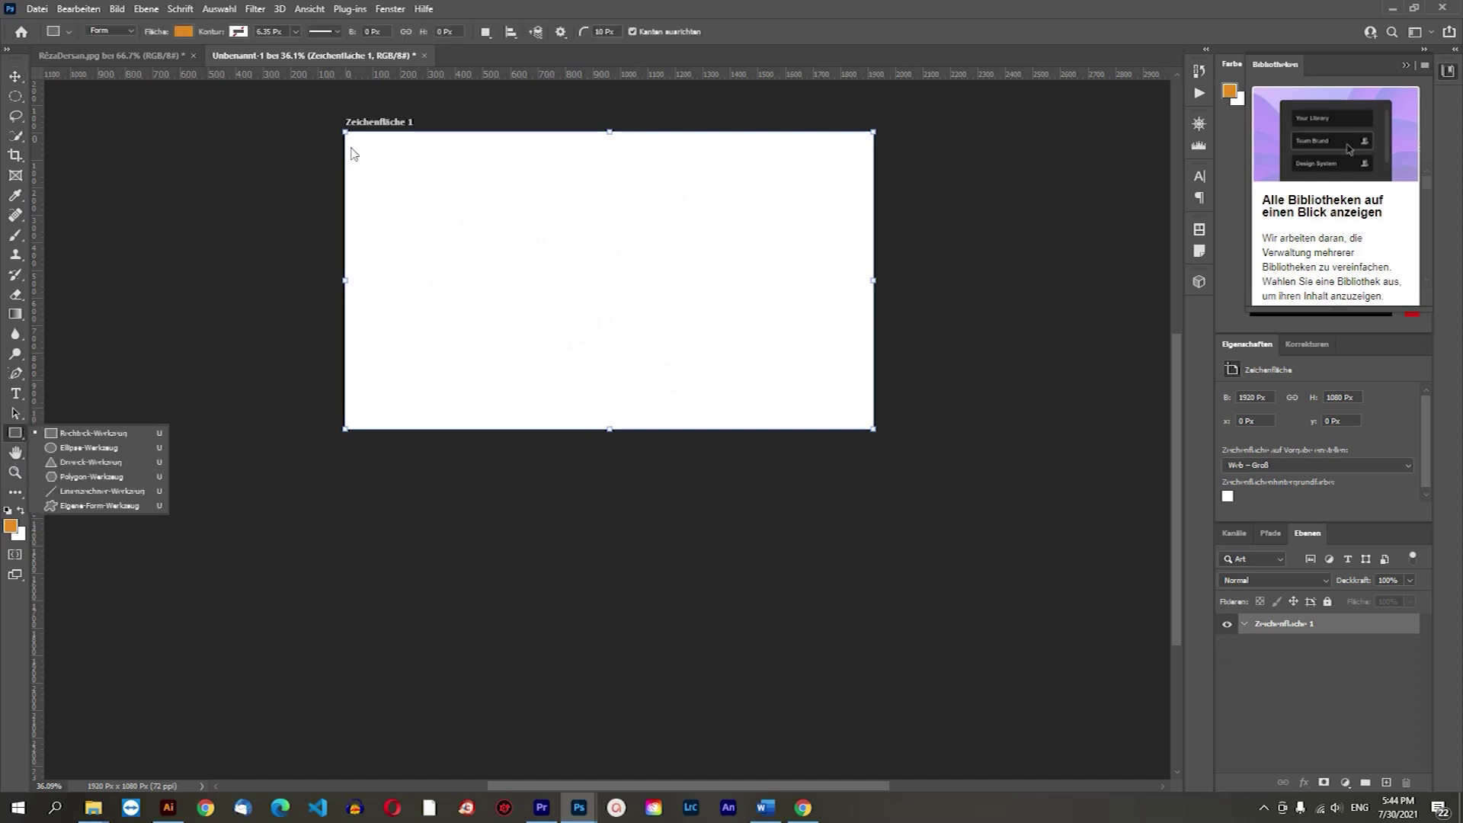
drag(346, 131, 874, 428)
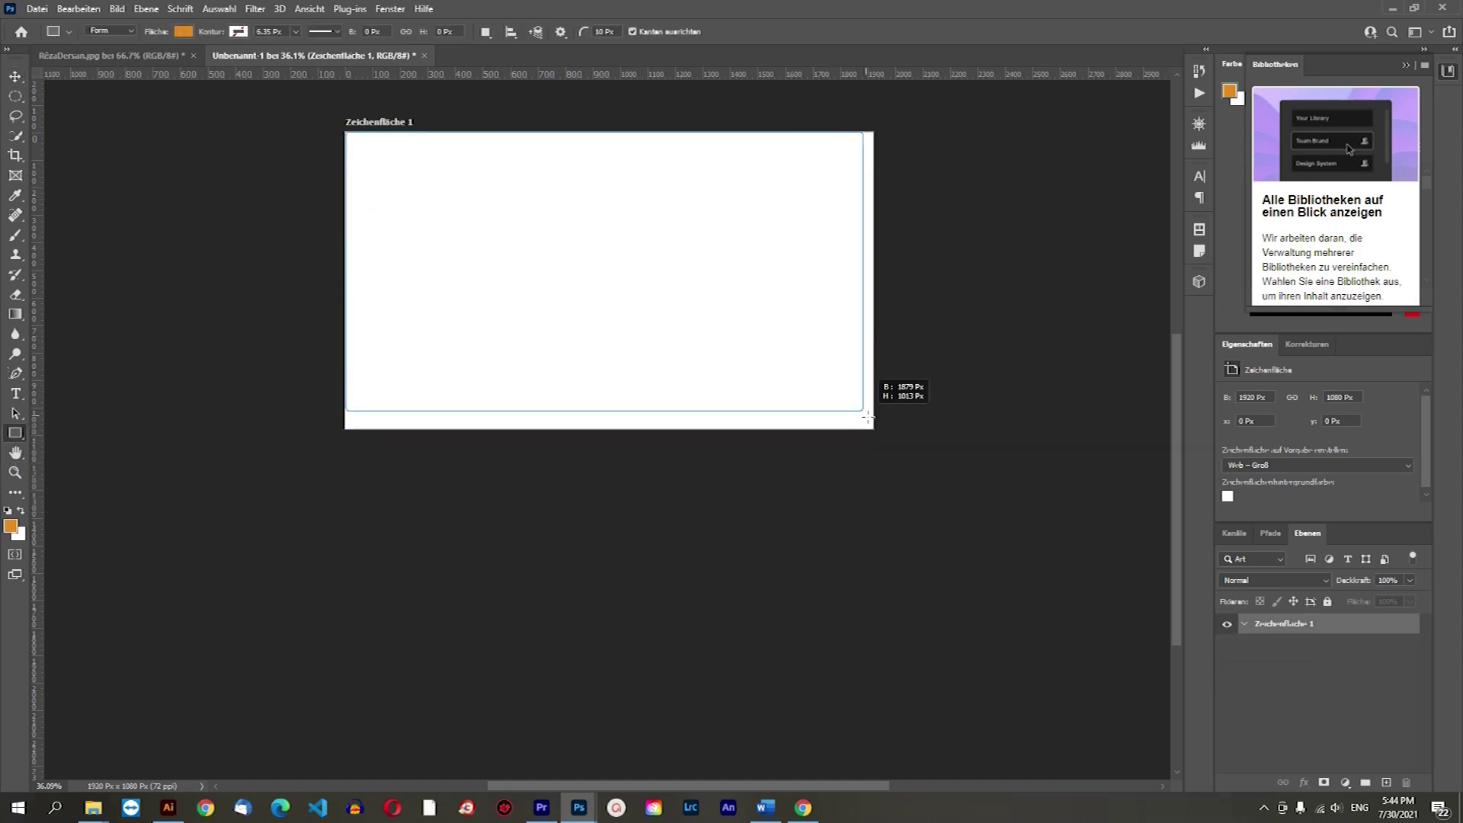
click(14, 76)
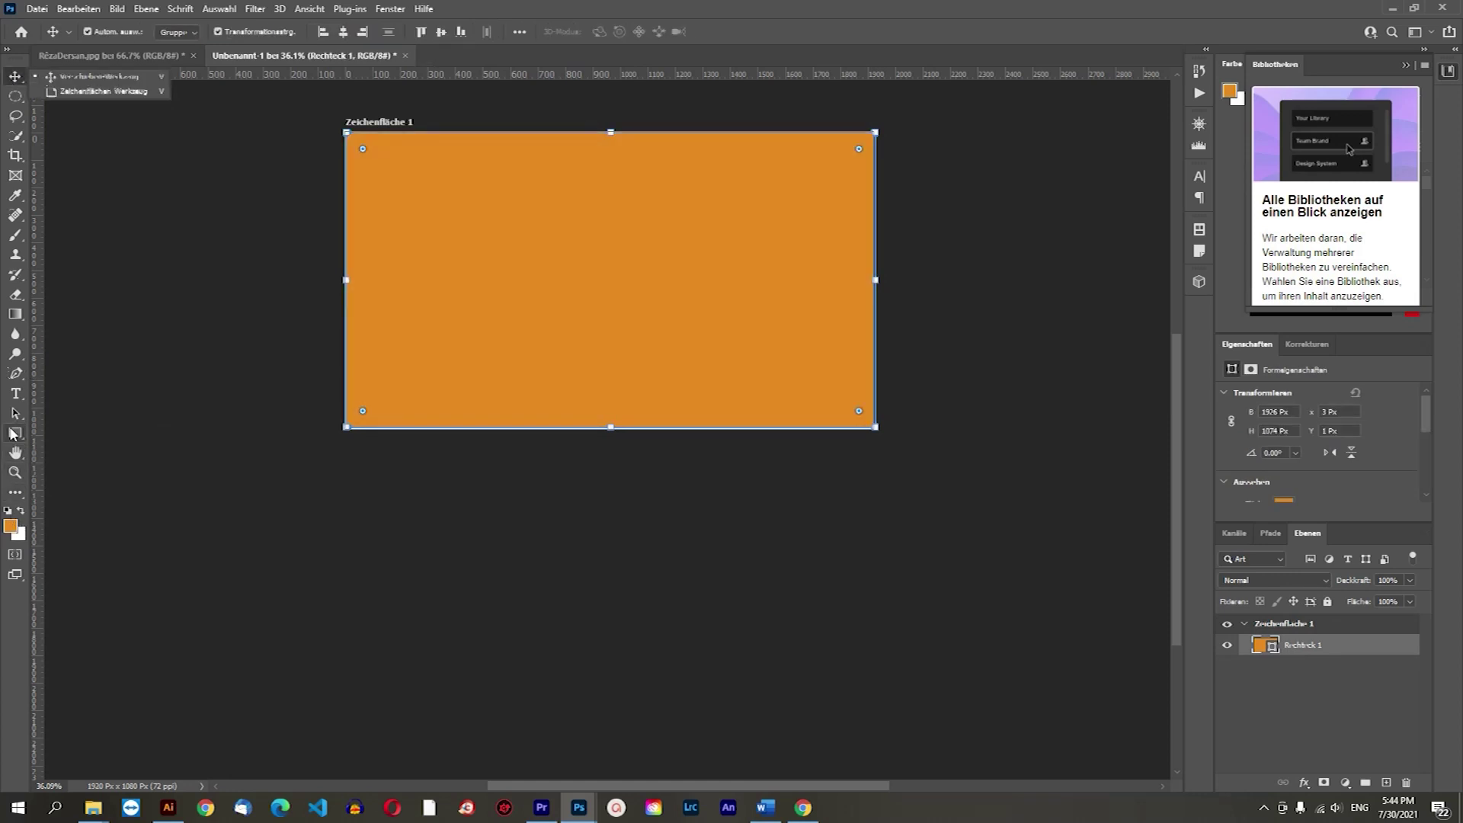
Set the rectangle's Fläche fill to black and deselect it.
click(15, 433)
click(184, 32)
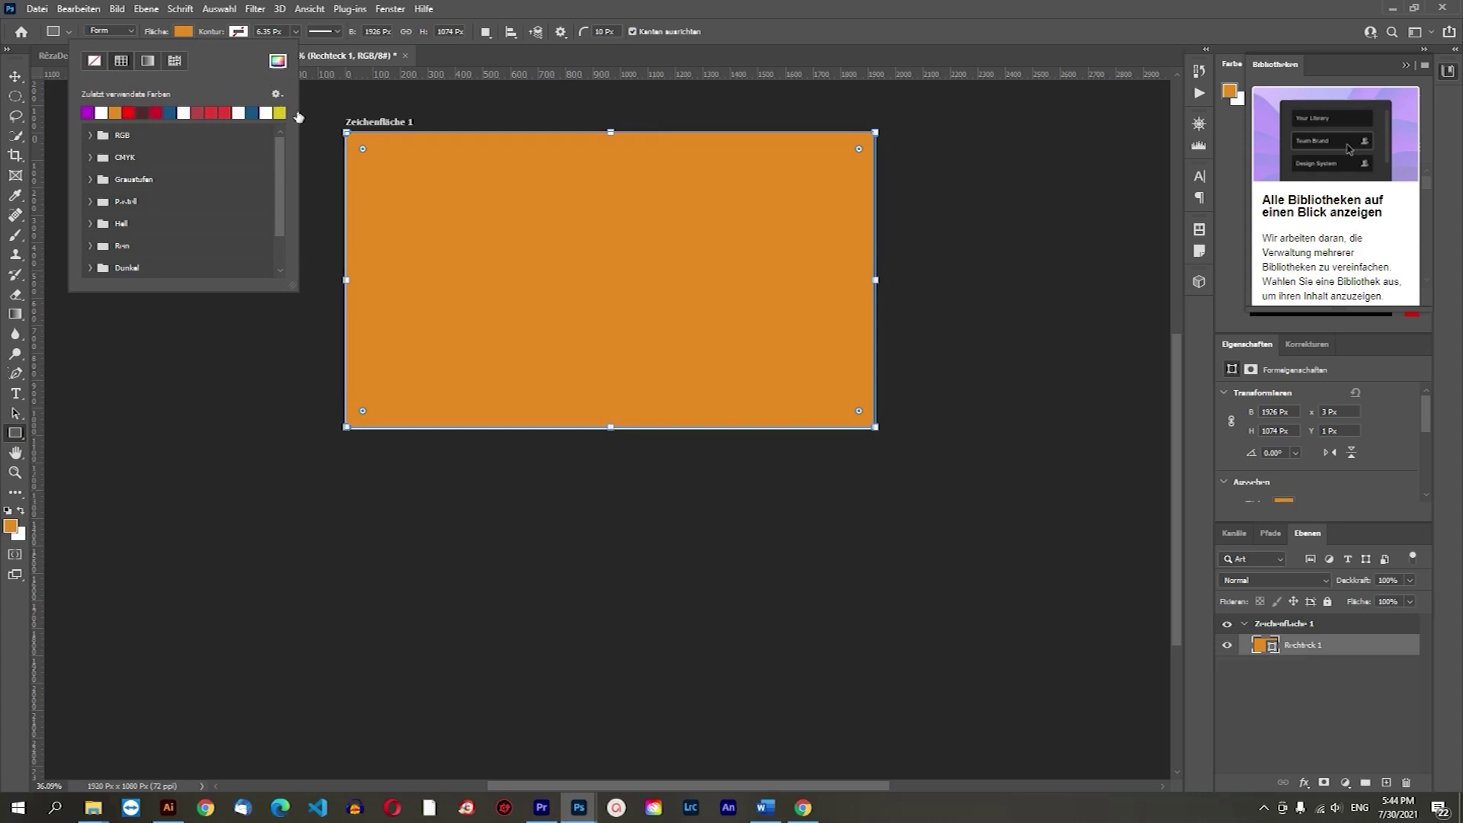
click(277, 60)
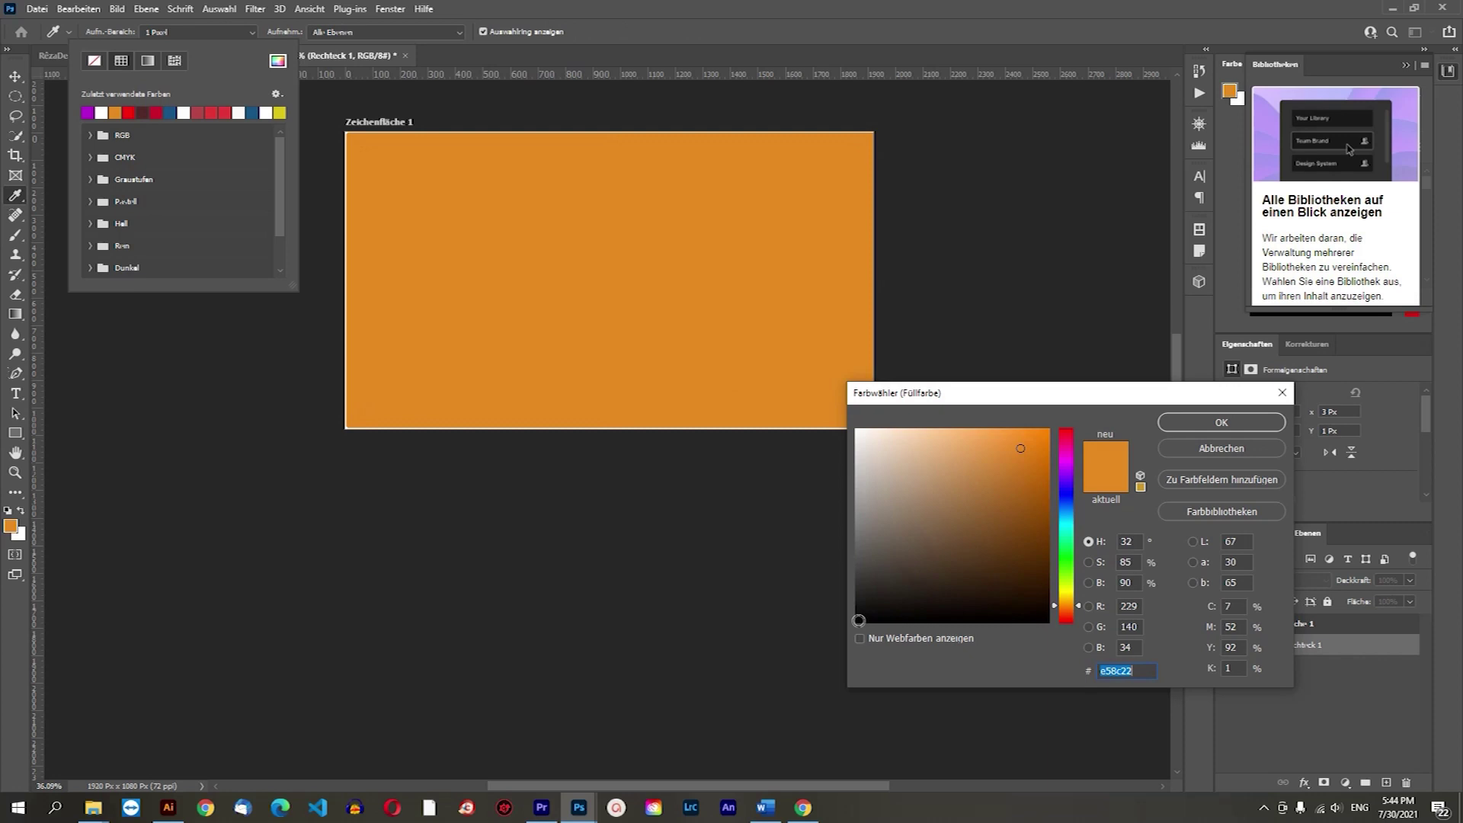
click(1222, 422)
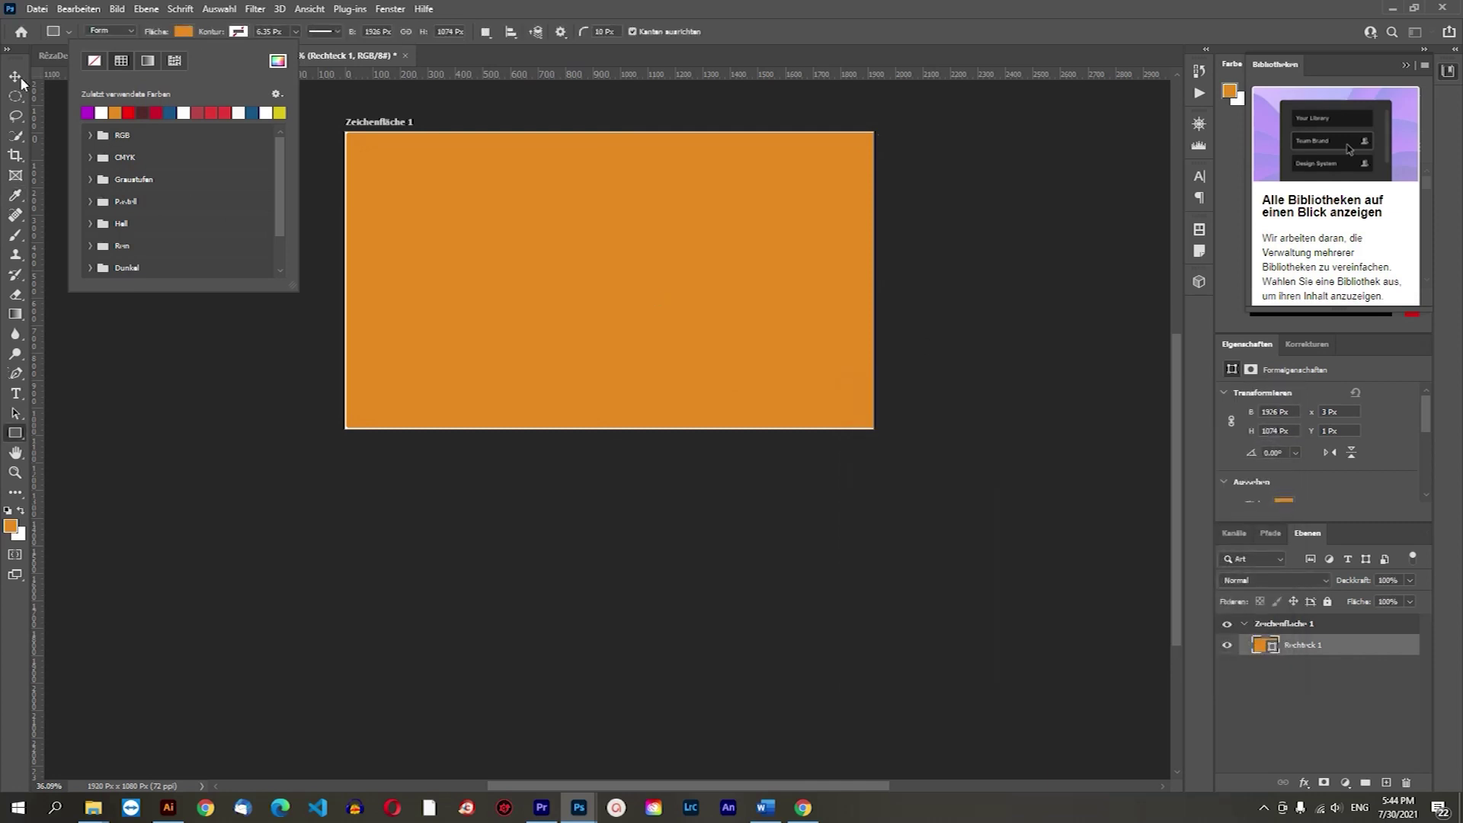
click(15, 77)
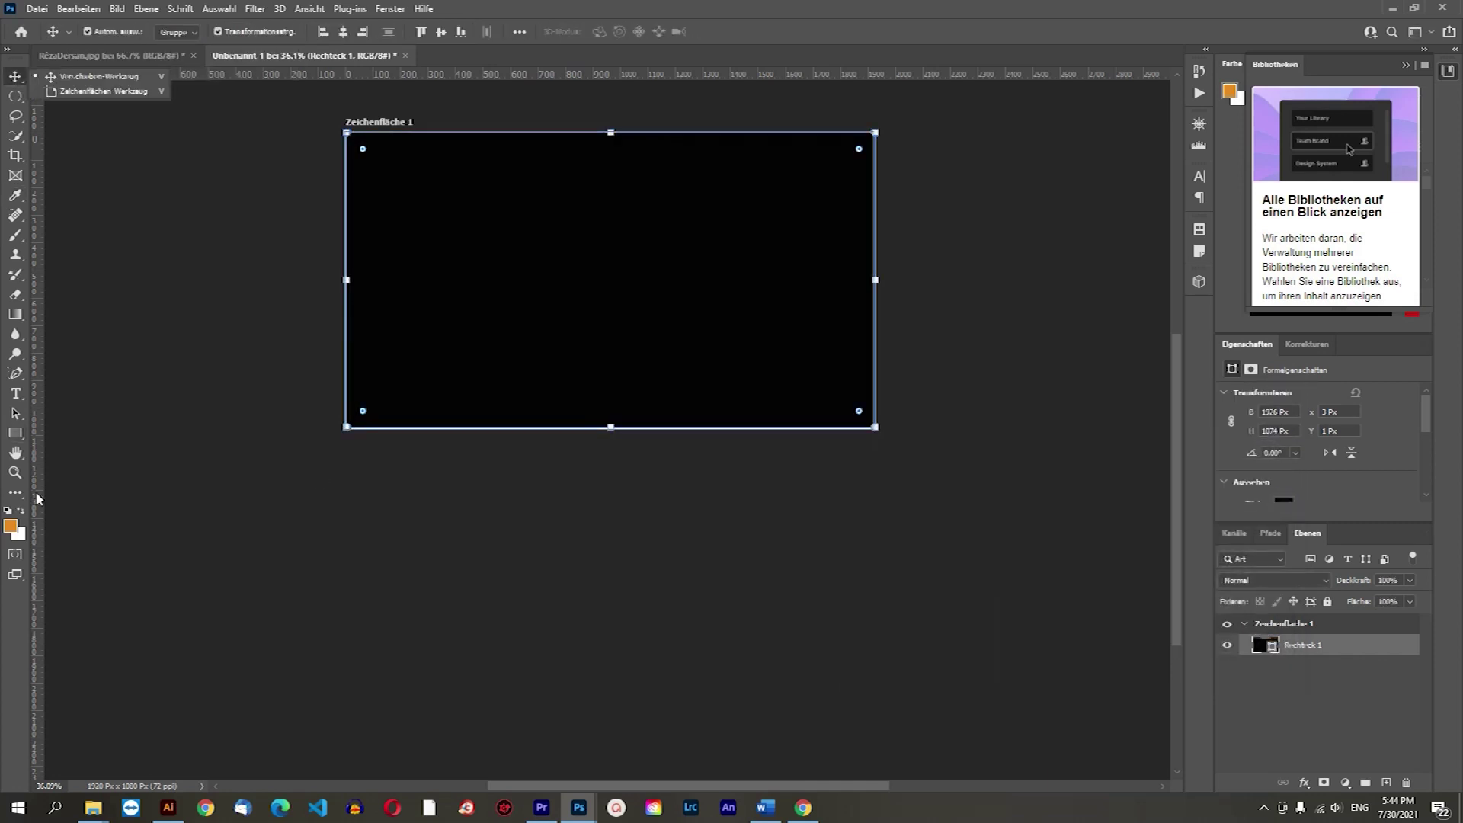
click(681, 543)
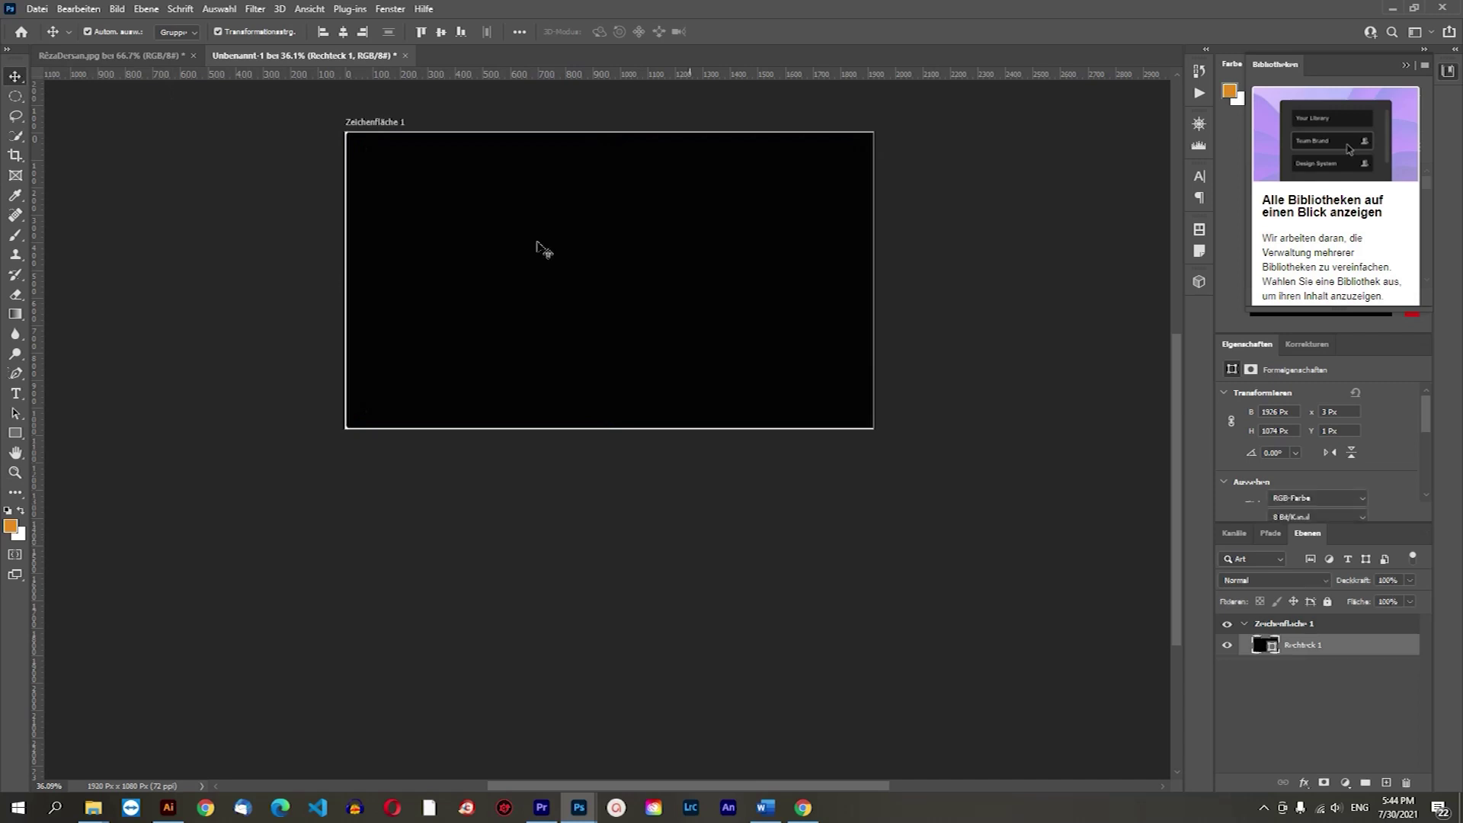
Add an empty layer above the black rectangle and undo a test glow via History.
click(1286, 736)
click(1387, 783)
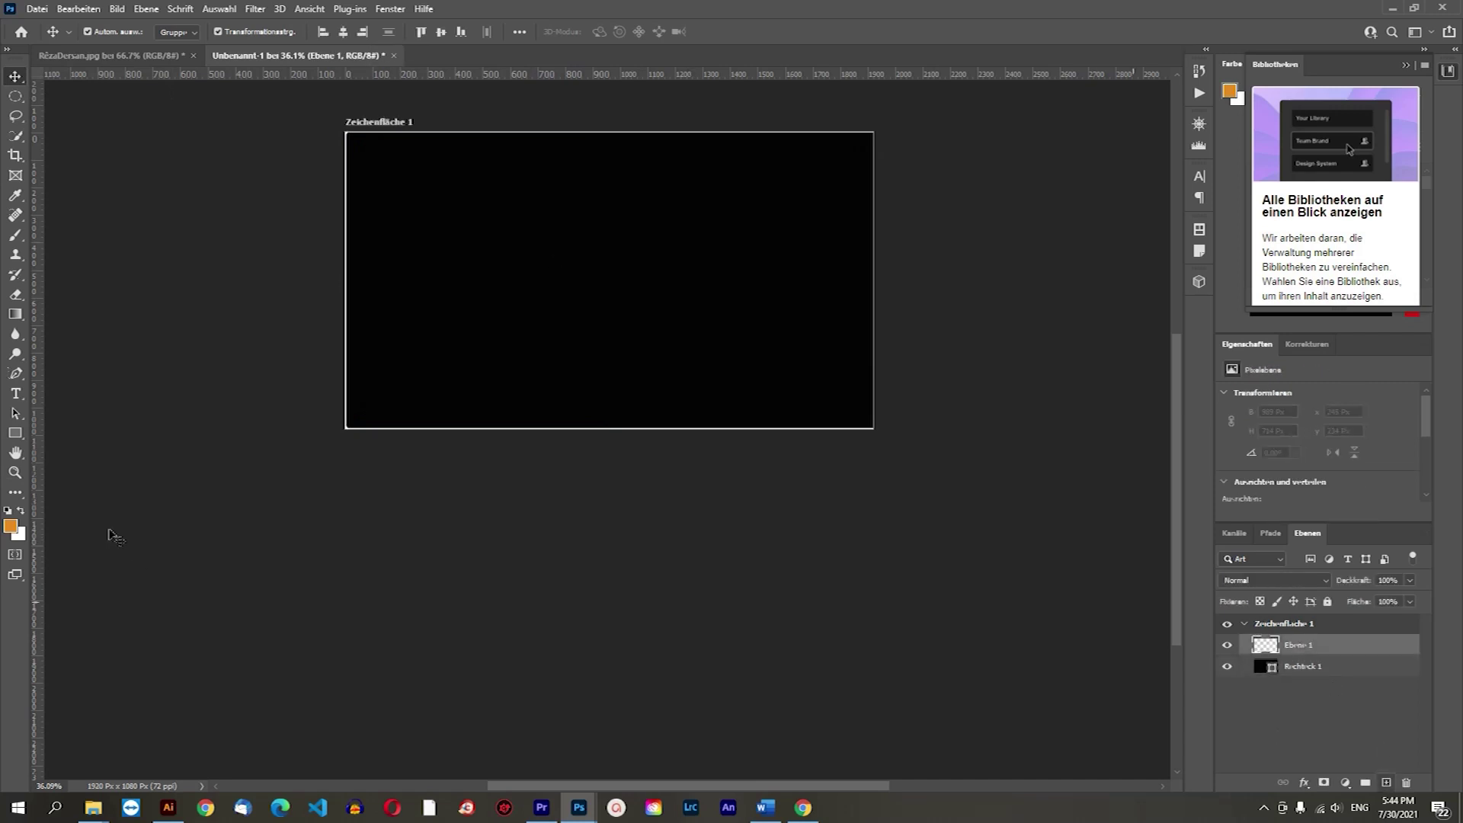
click(15, 235)
click(477, 225)
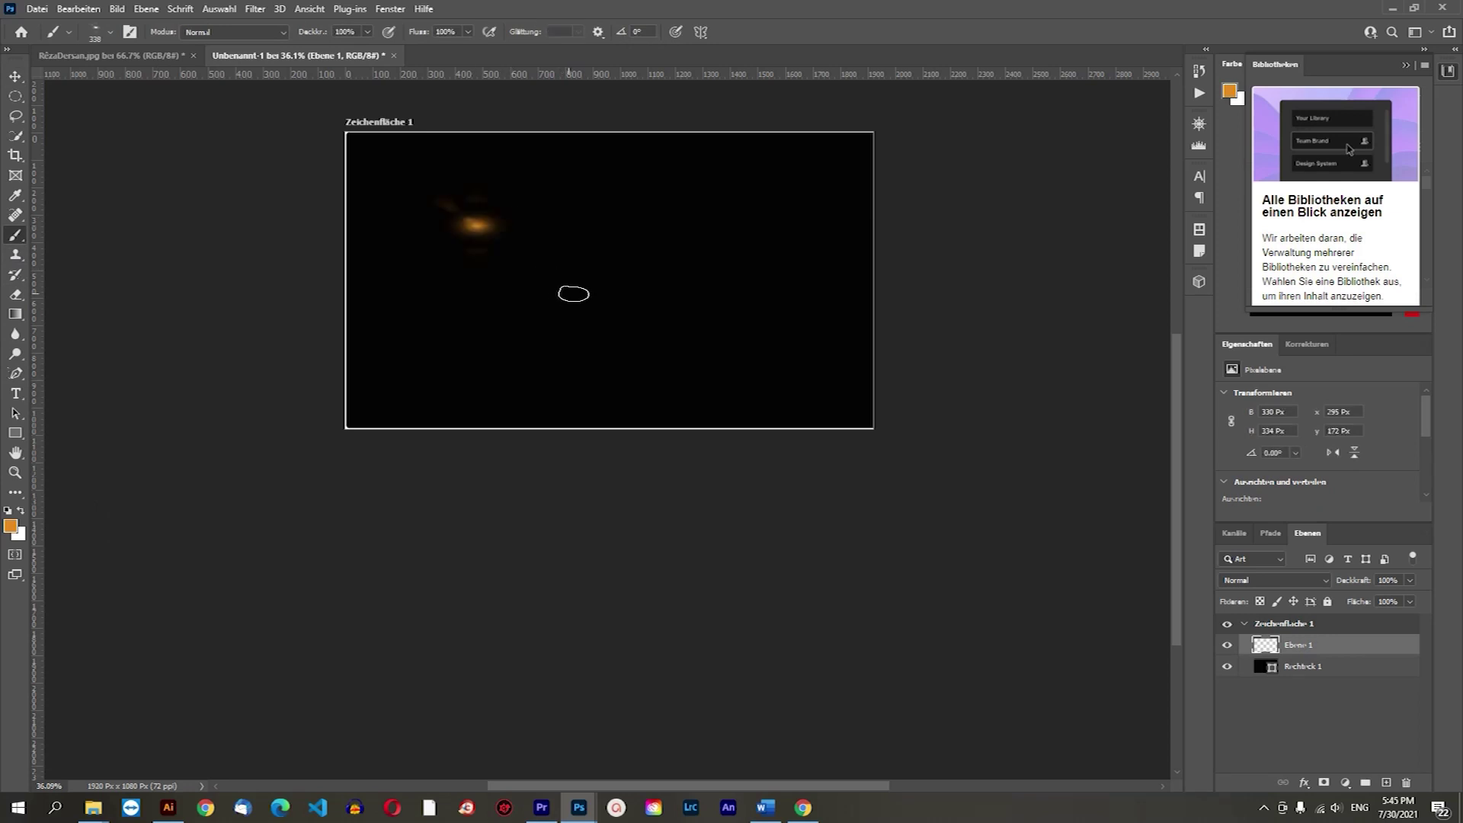
click(1198, 71)
click(1035, 469)
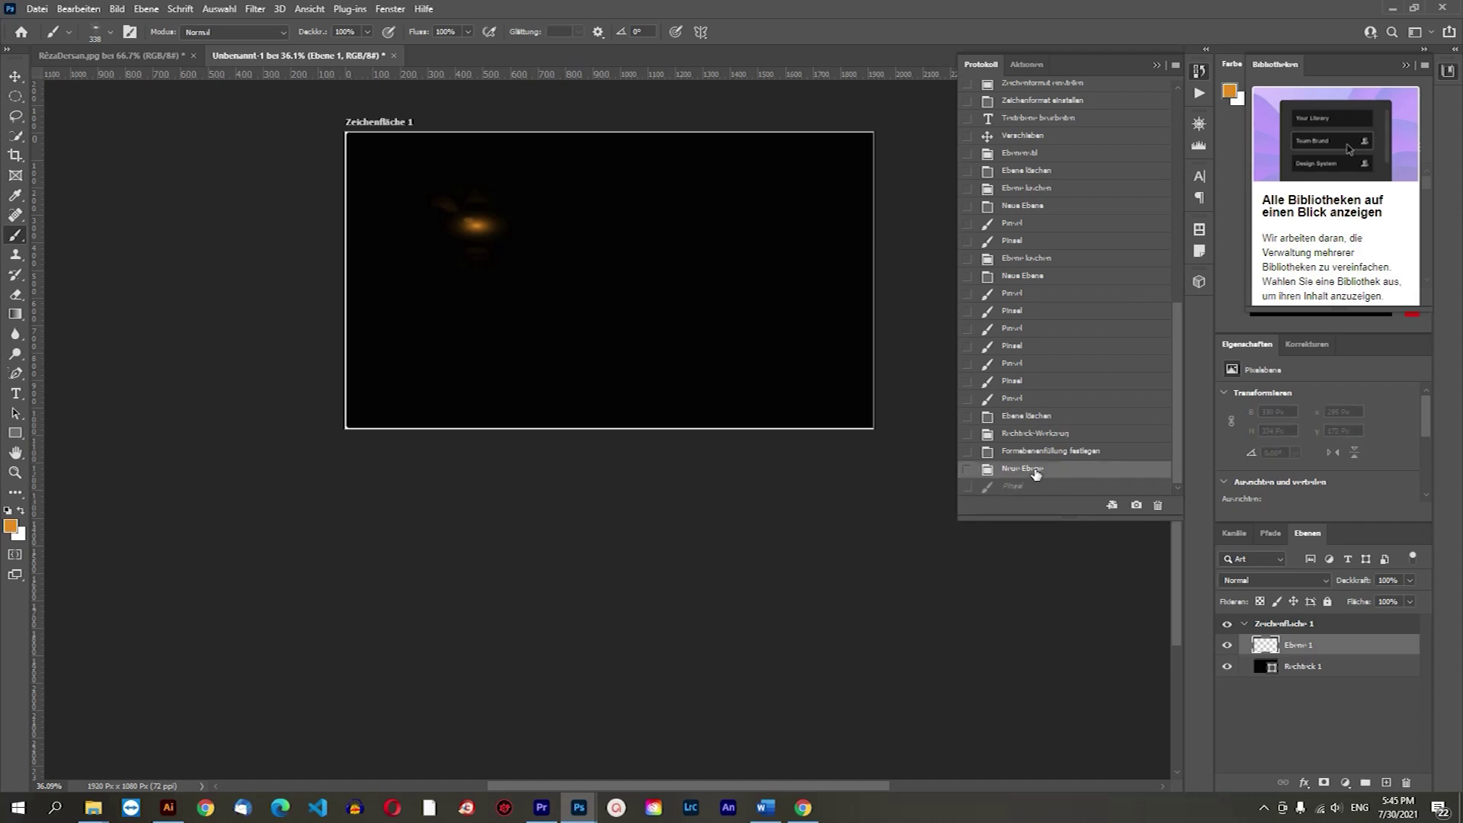
Set the foreground painting colour to white.
click(11, 527)
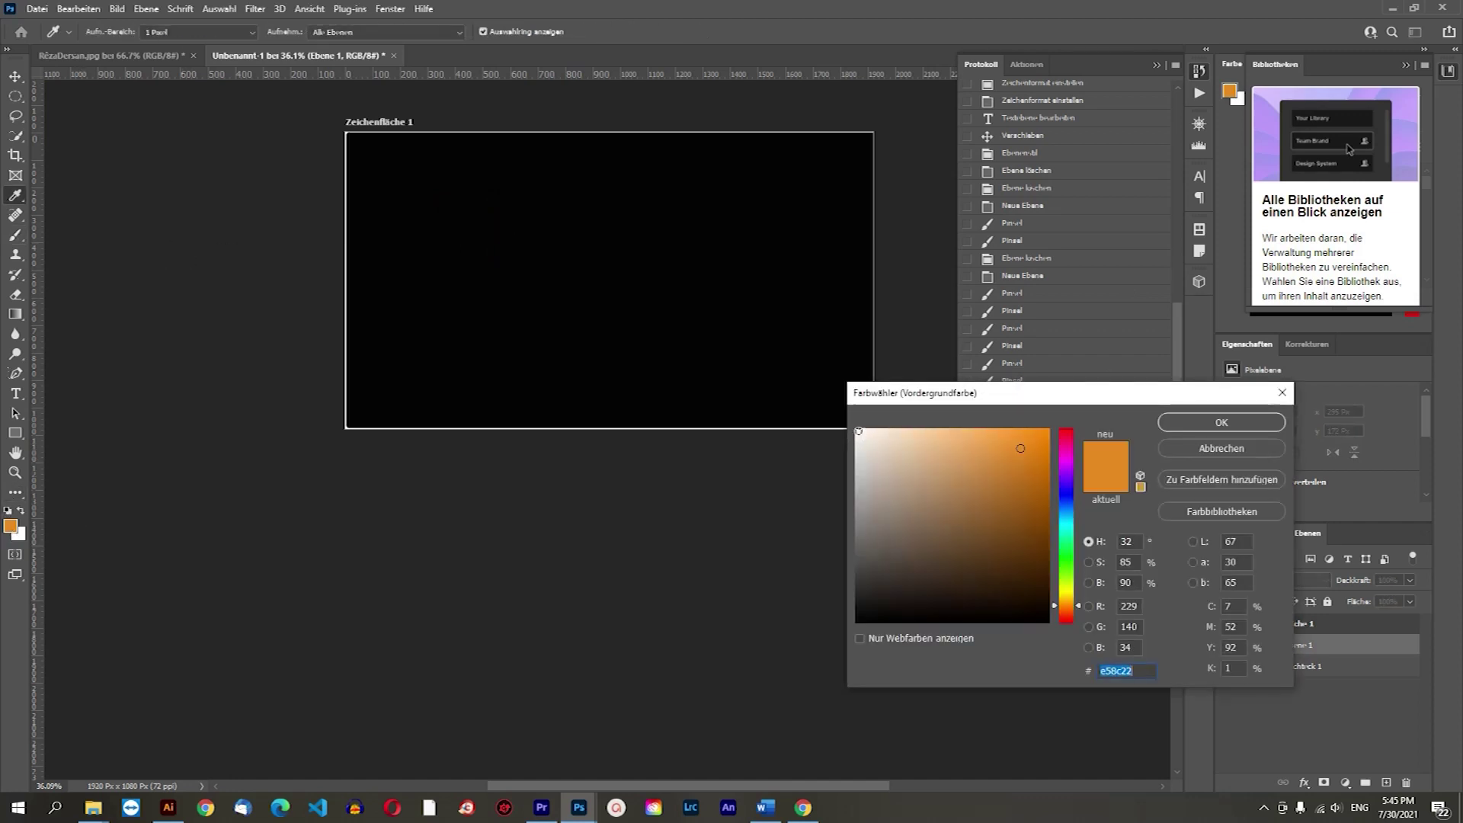
click(859, 431)
key(Return)
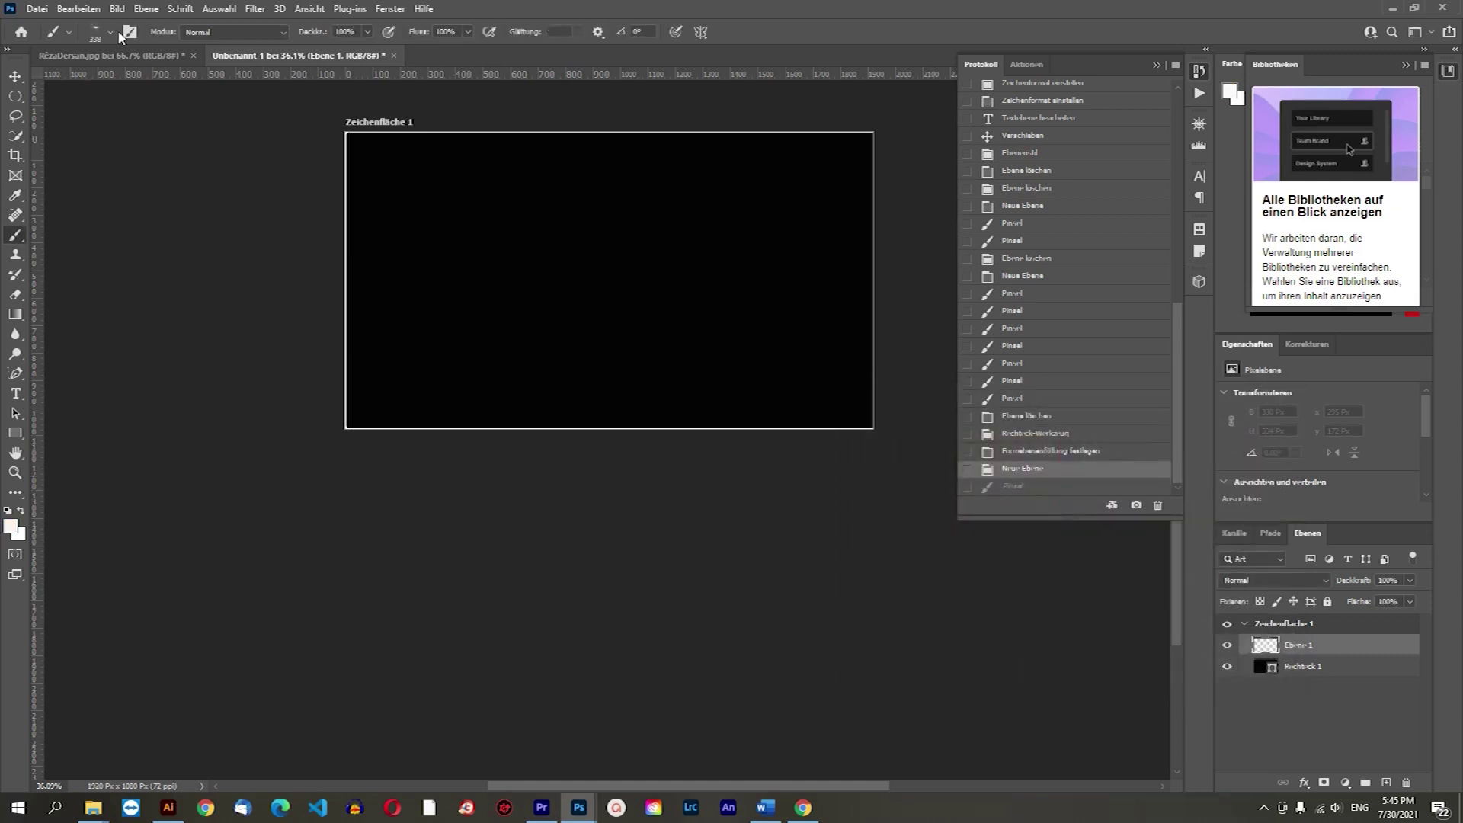
click(97, 32)
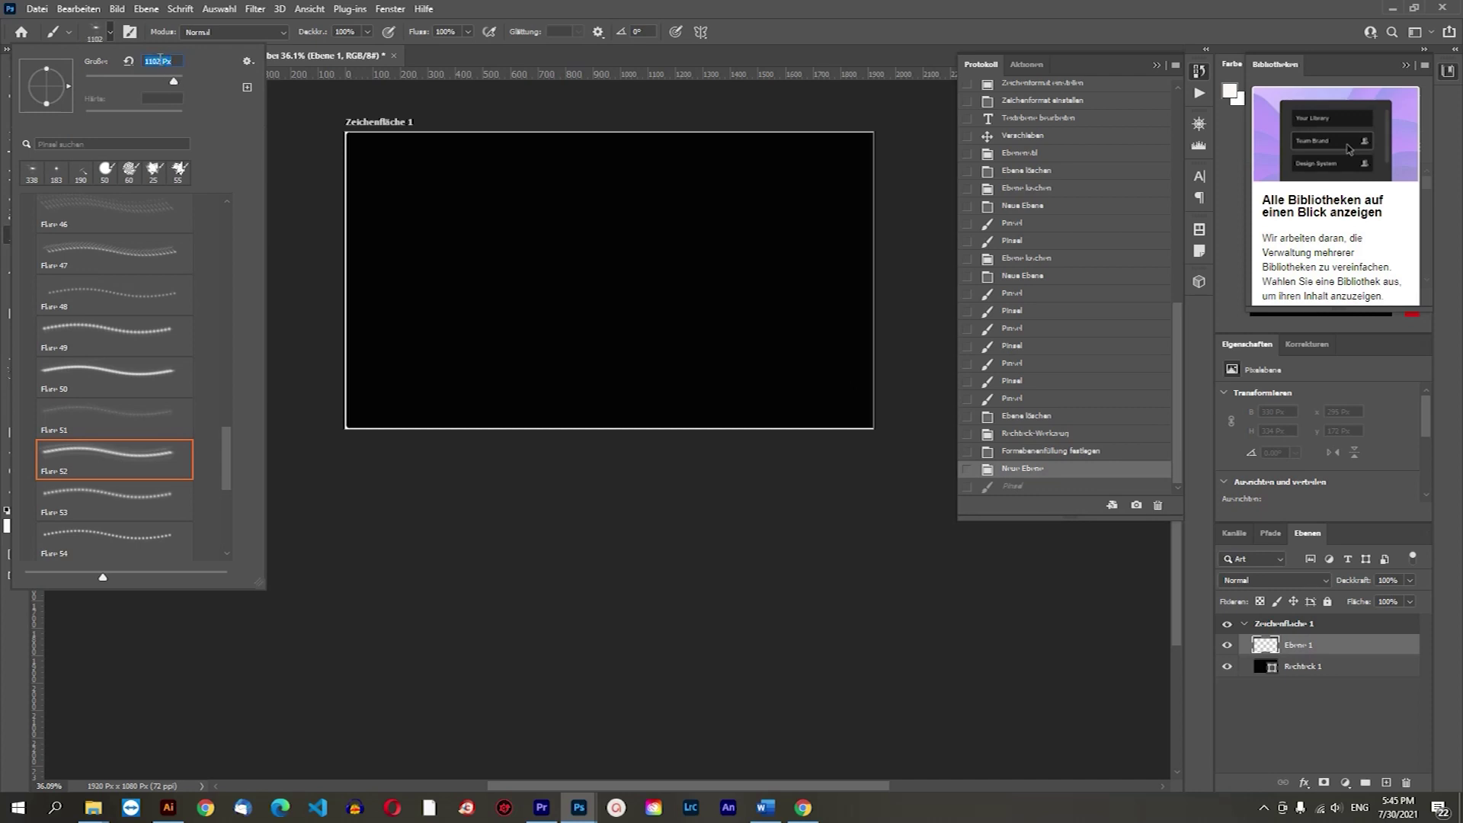
Set the brush size to 700 px and dab a soft white glow at upper left.
text(00)
key(Return)
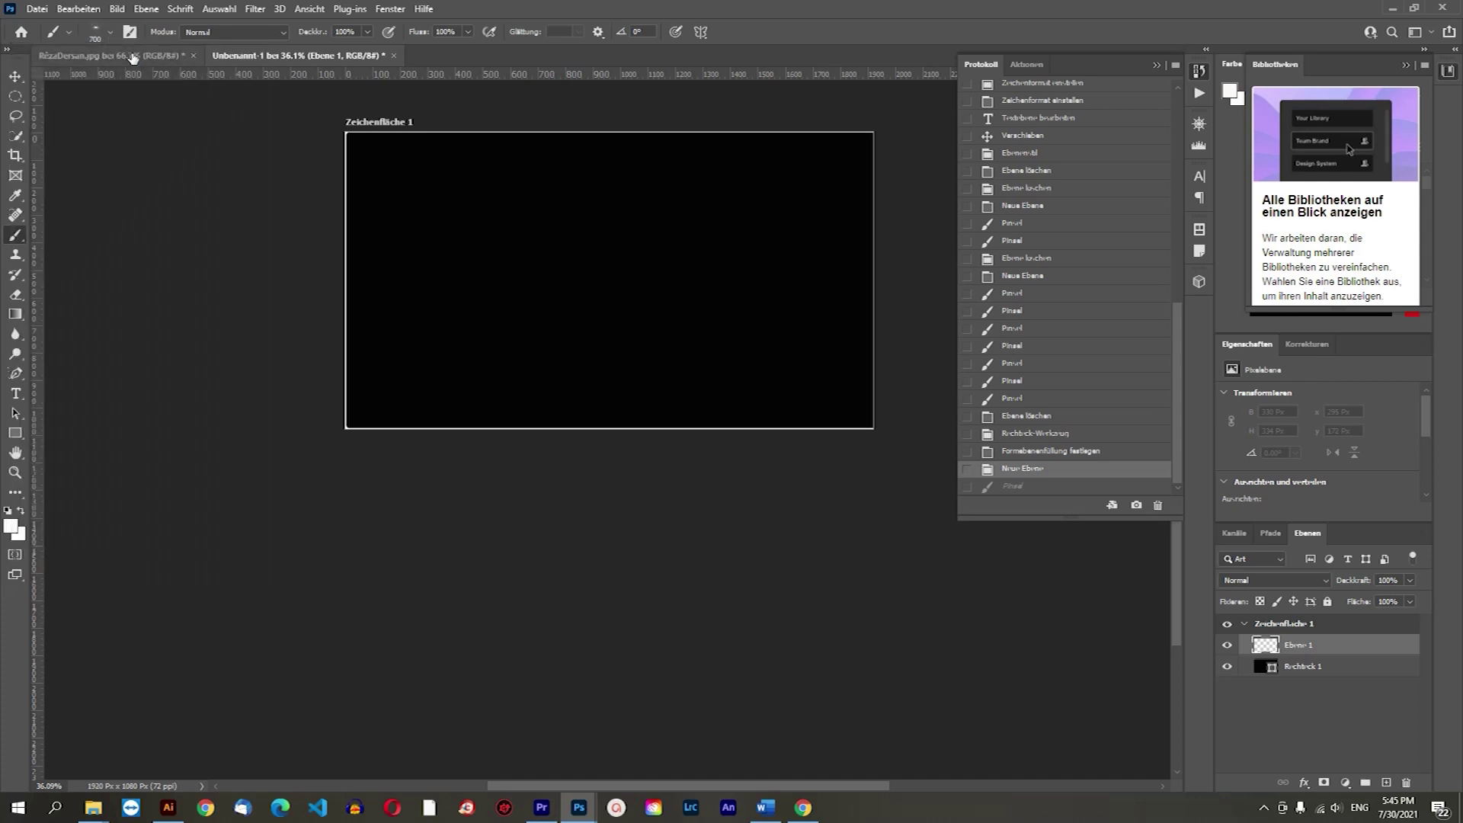
click(484, 259)
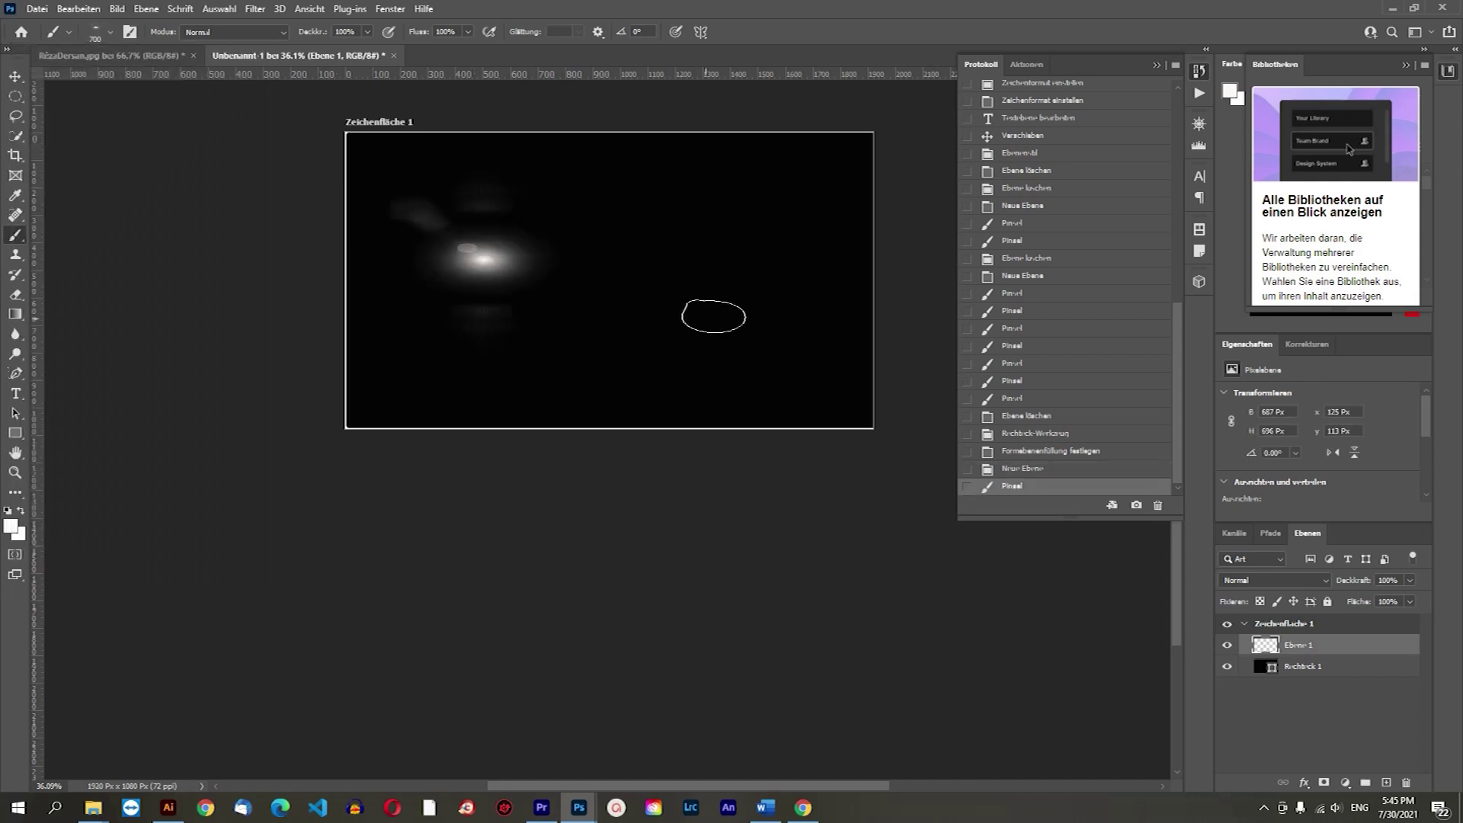
Switch to the Flare 51 brush at 2520 px and stamp a large ray burst right of centre.
click(111, 32)
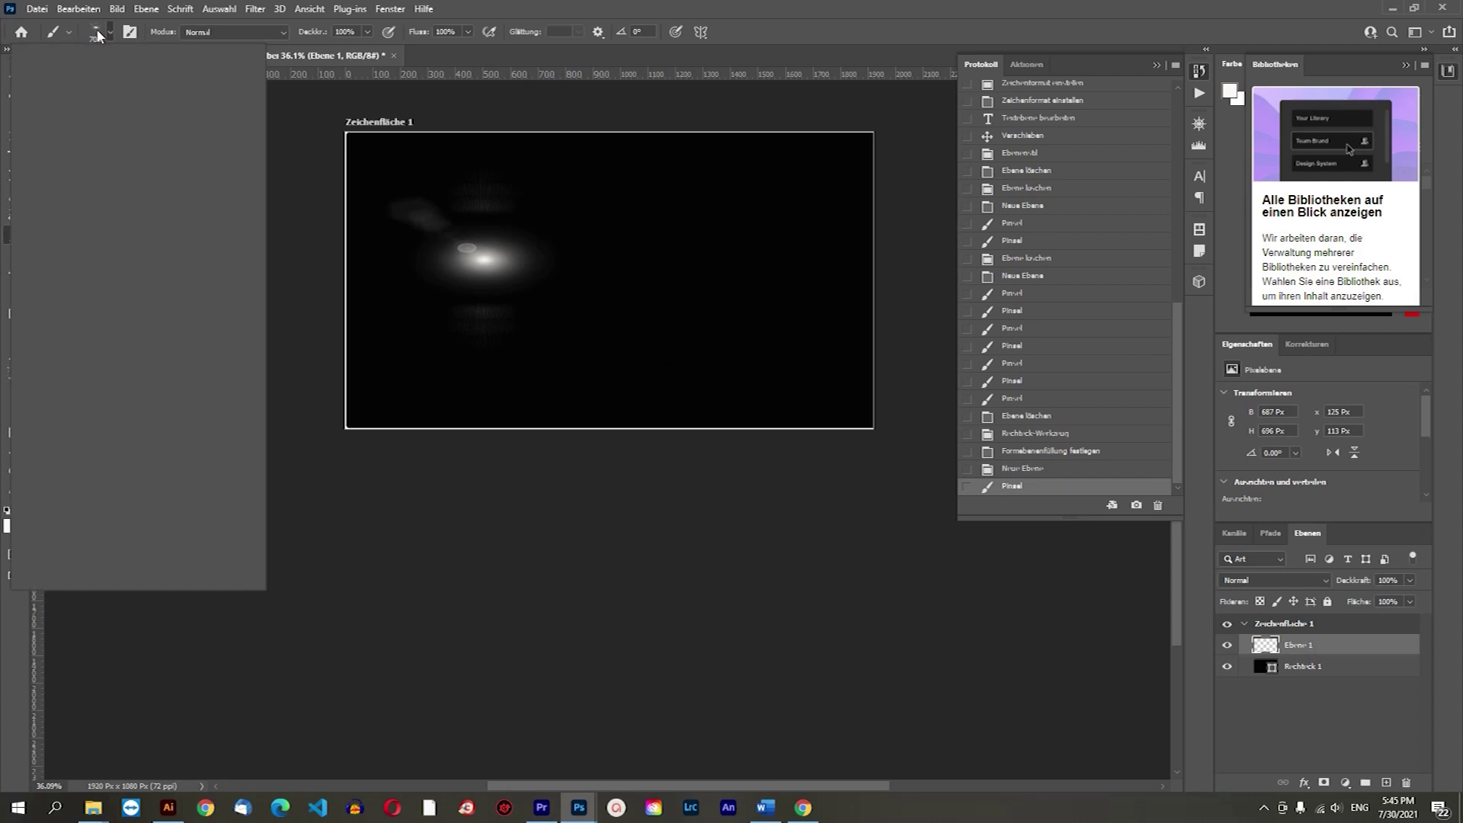
key(comma)
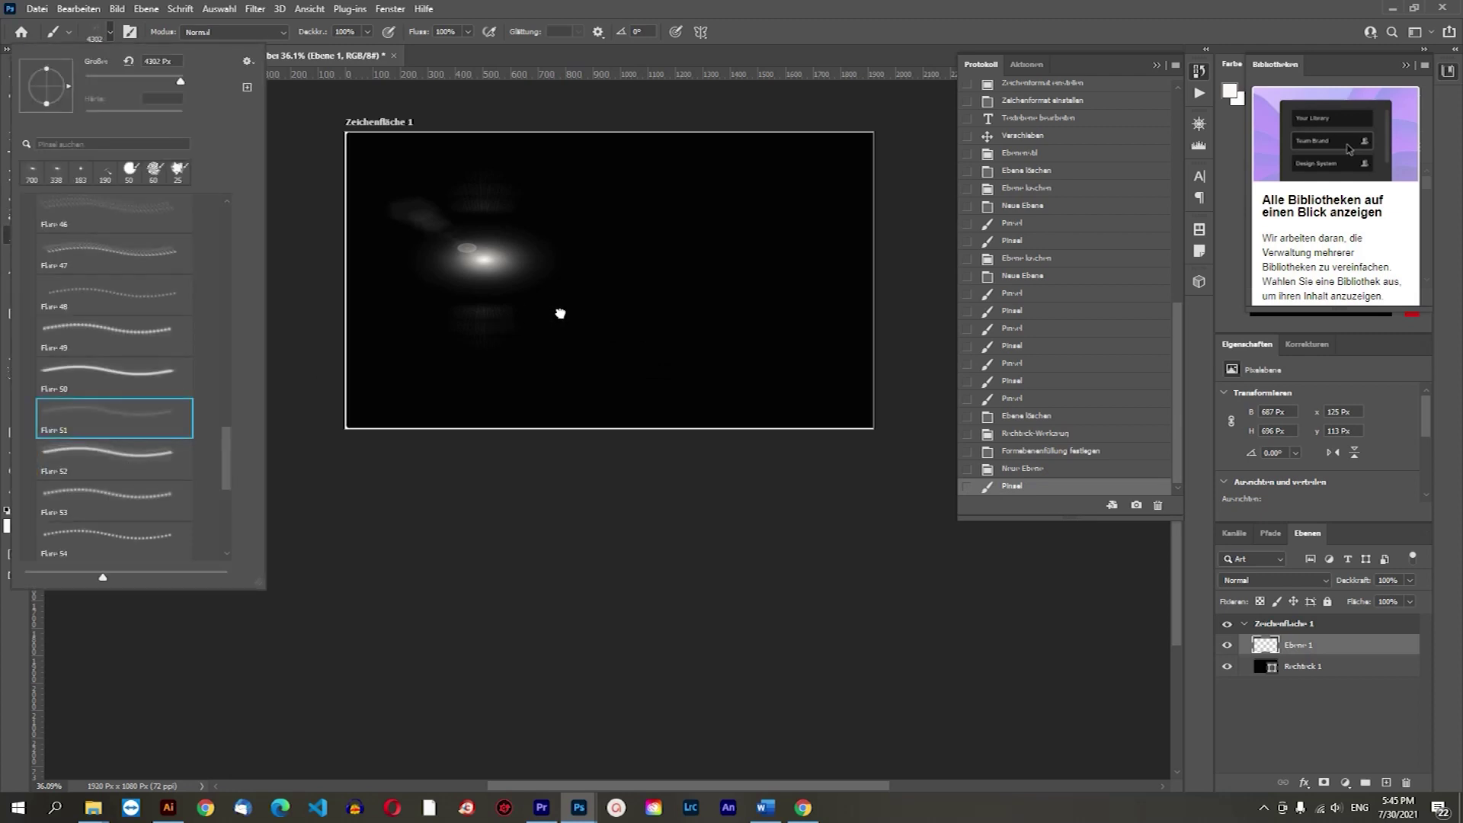
click(157, 75)
drag(166, 79, 172, 79)
drag(177, 79, 181, 80)
click(632, 276)
click(669, 287)
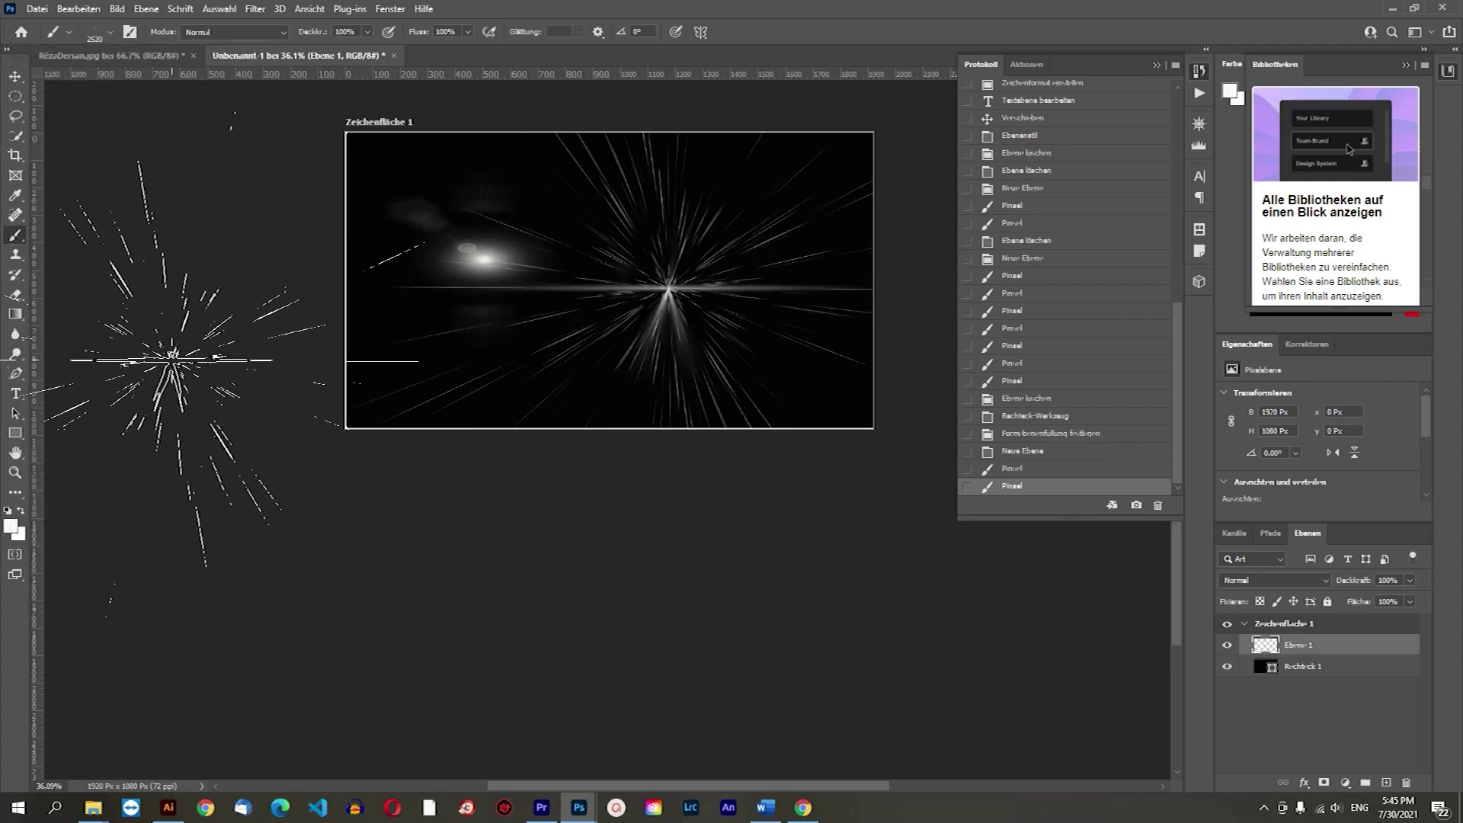
click(1161, 67)
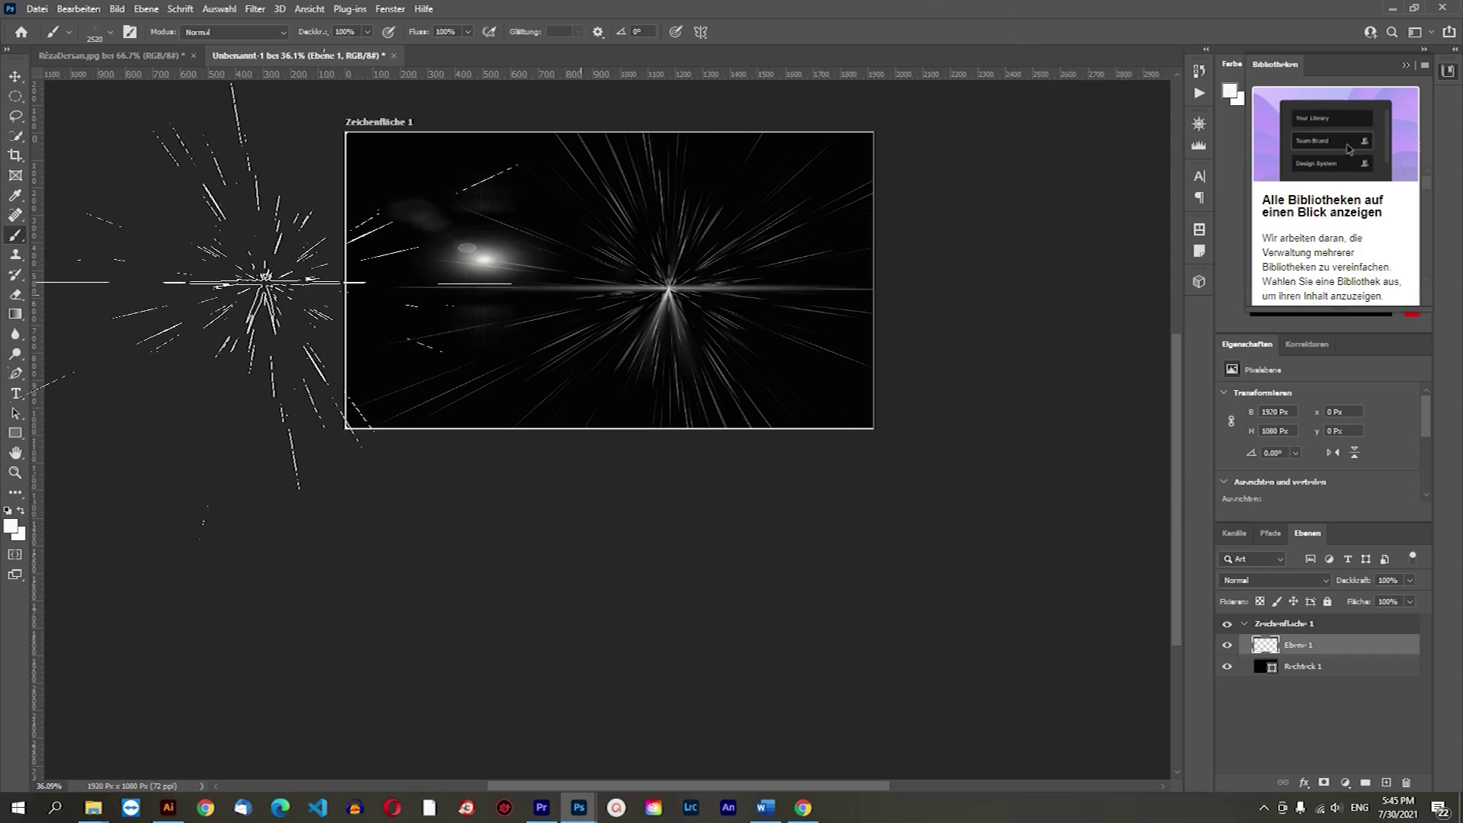
With the Flare 53 brush at 700 px, stamp two glowing spots at upper left.
click(99, 34)
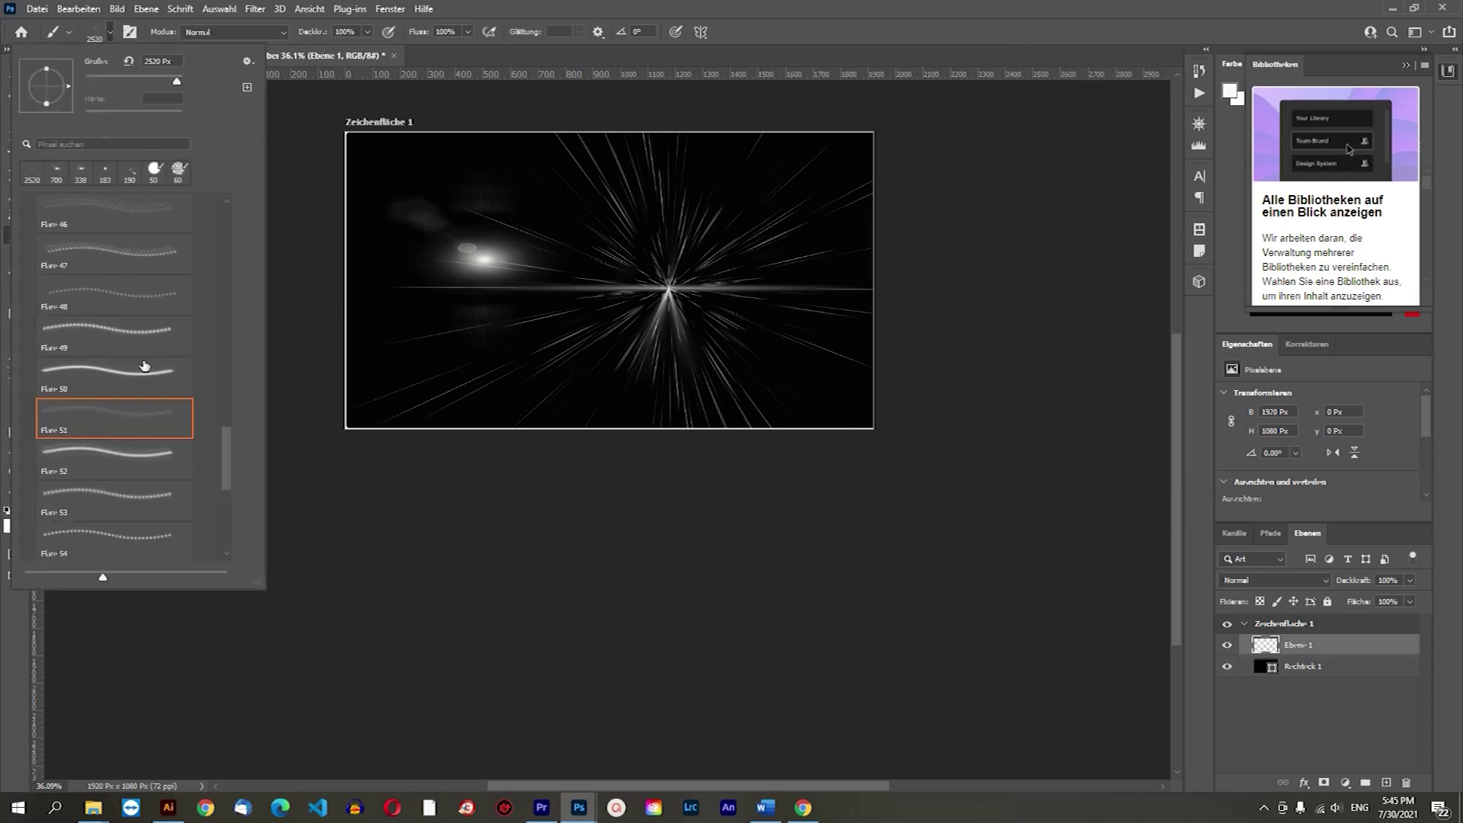
click(153, 499)
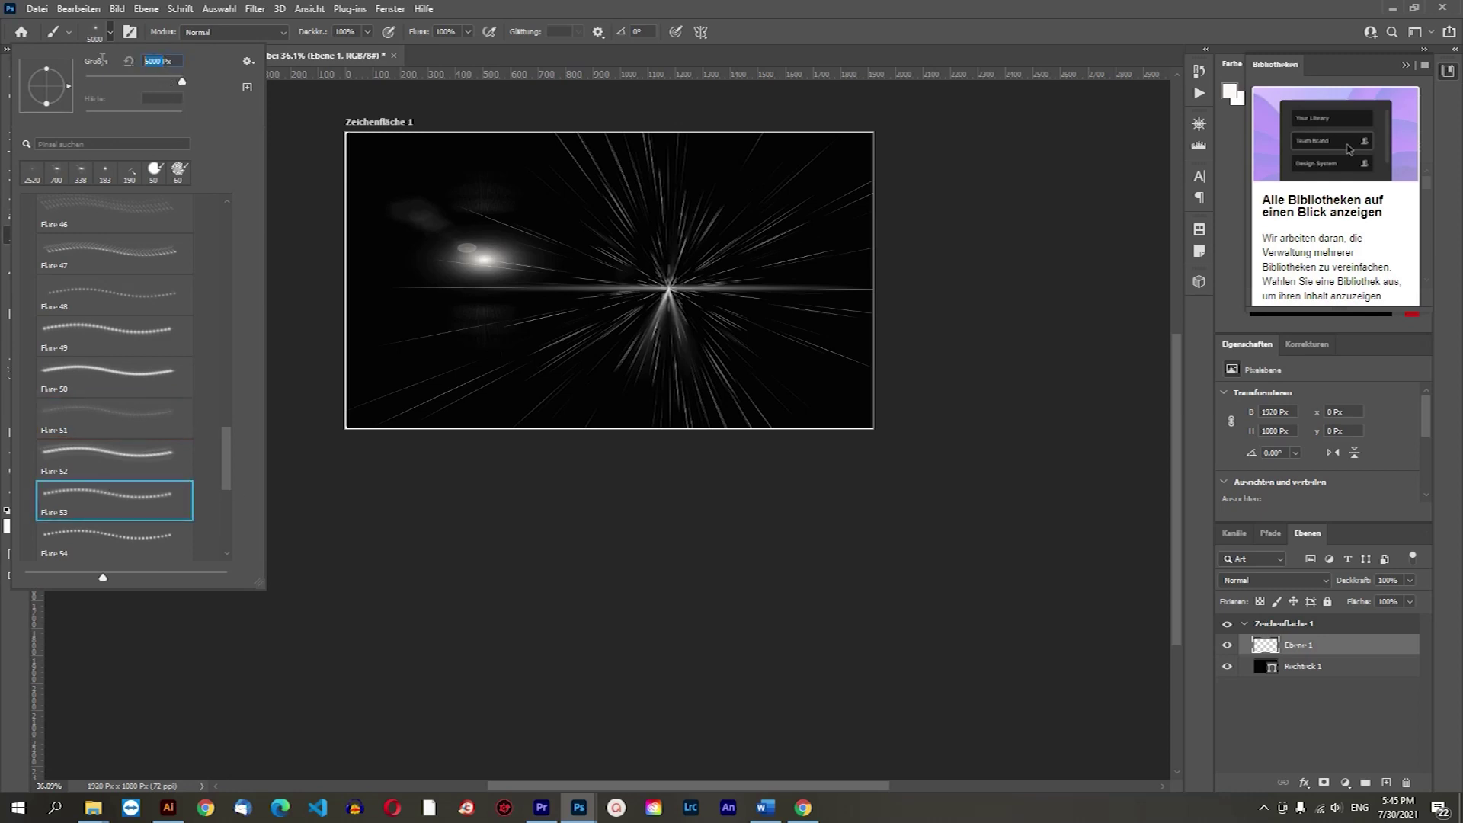
text(700)
key(Return)
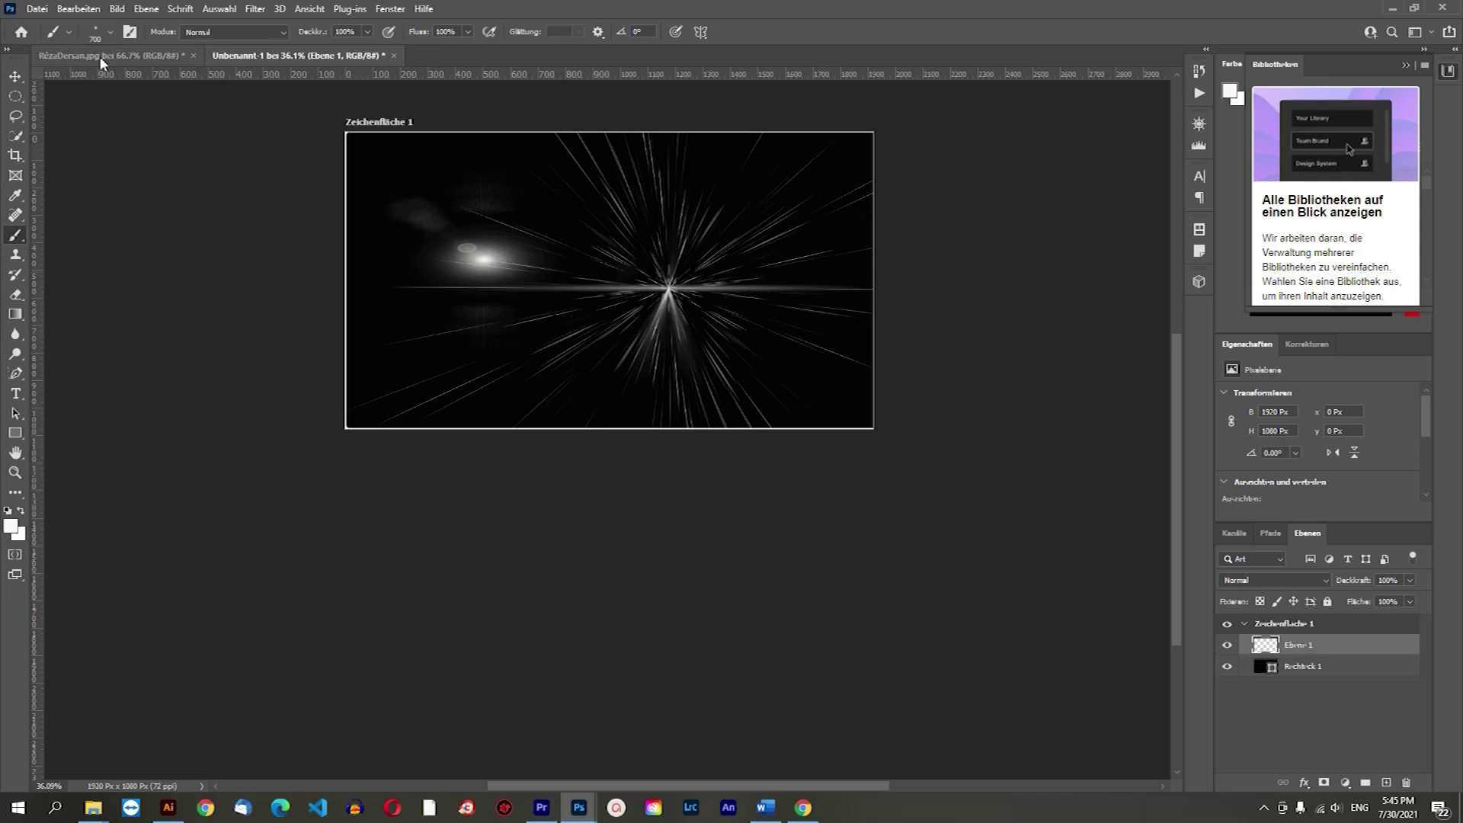
click(435, 203)
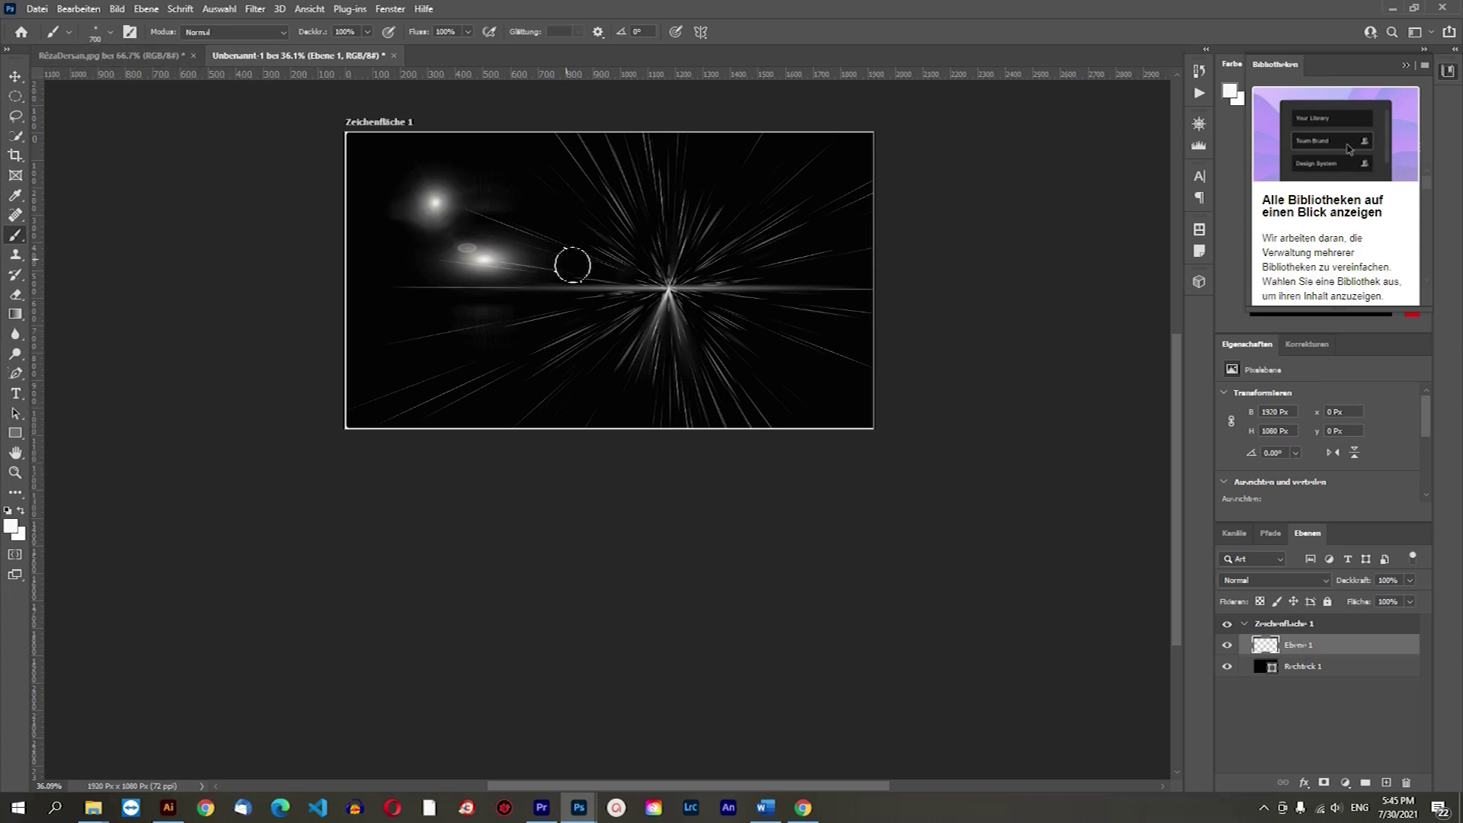
click(509, 187)
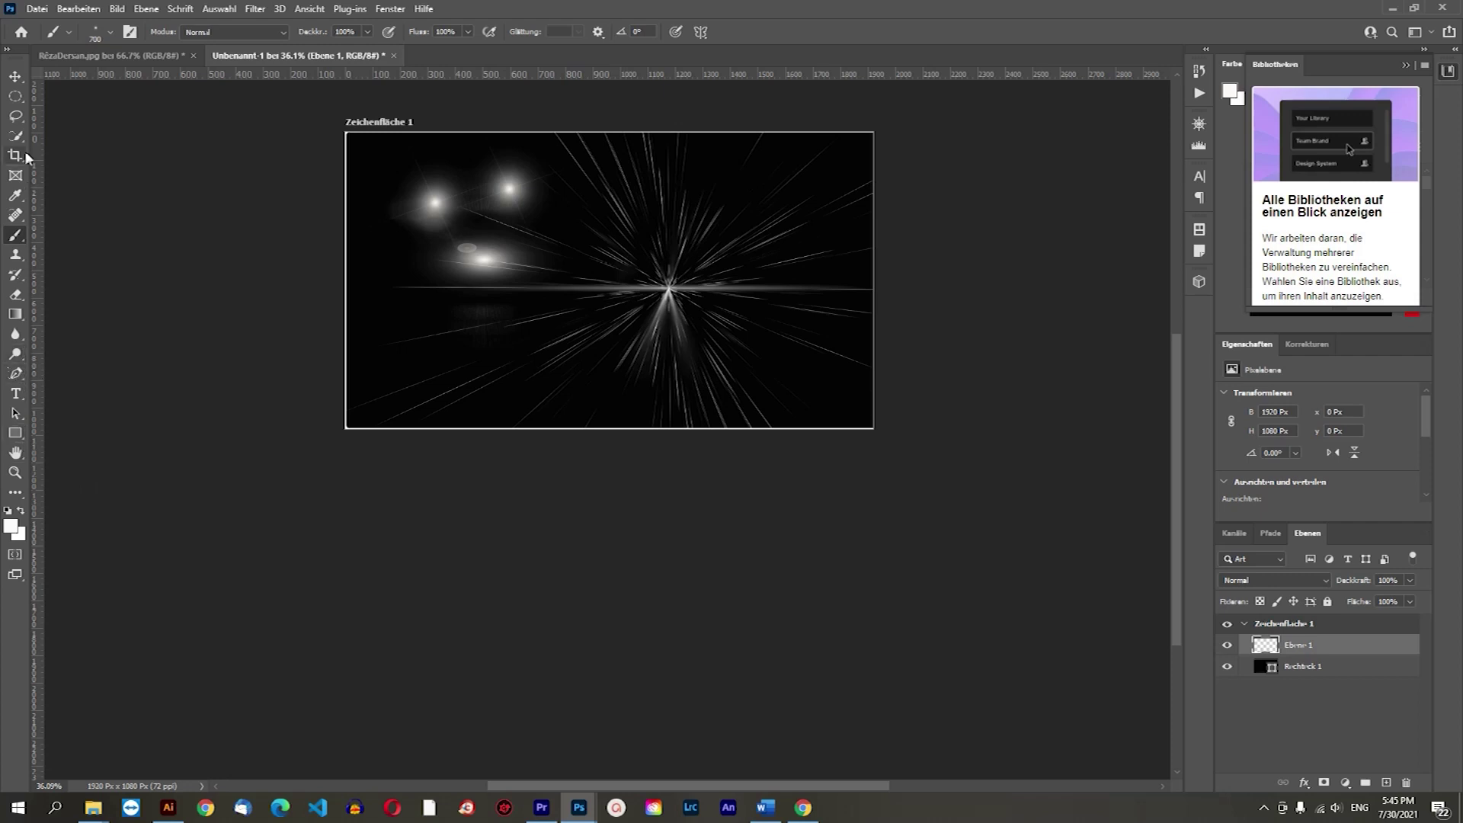
Choose the Flare 55 brush and add the large bright flare at upper right.
click(93, 34)
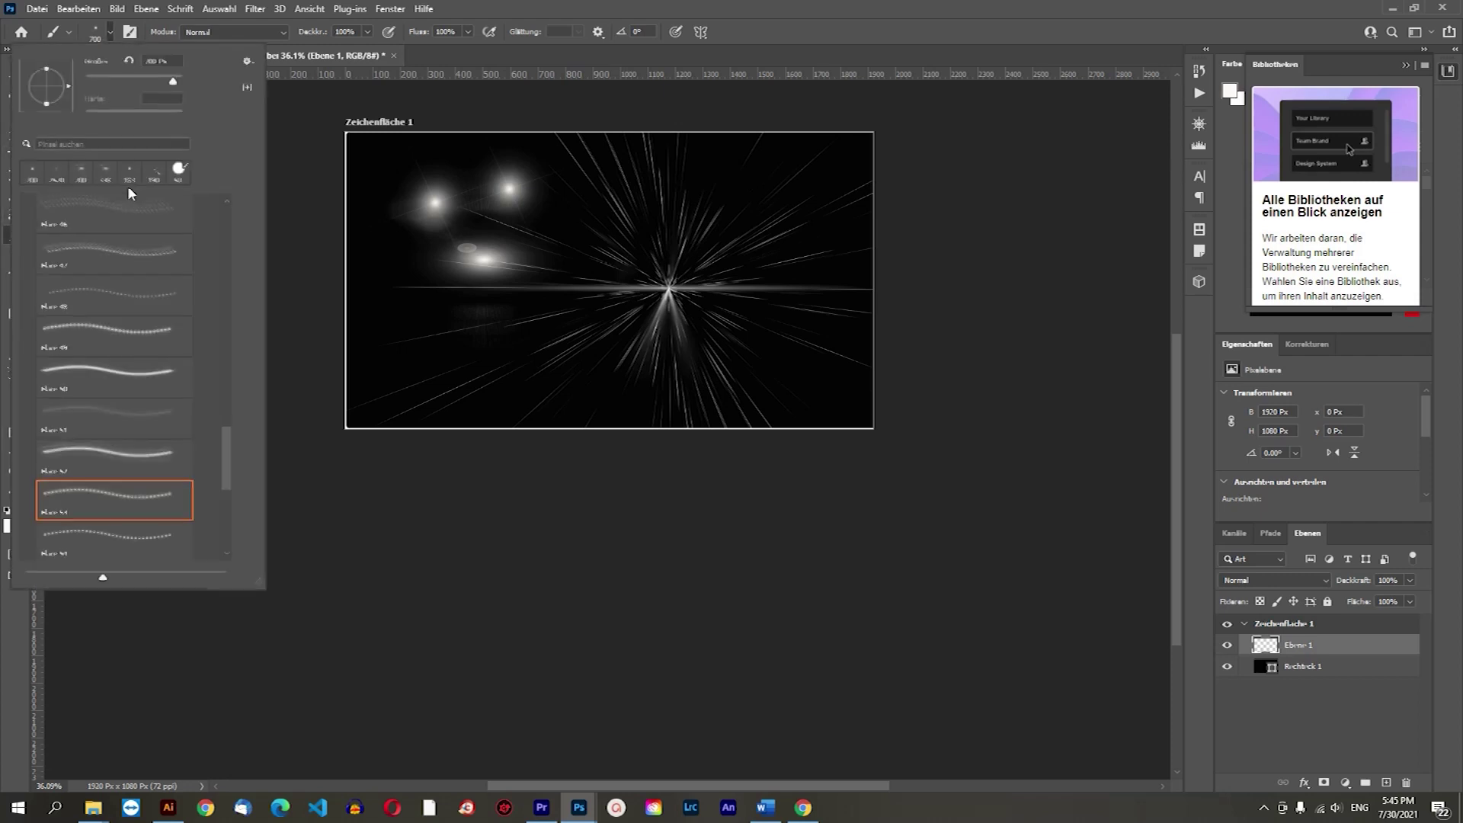
scroll(137, 391, down, 2)
scroll(116, 466, down, 2)
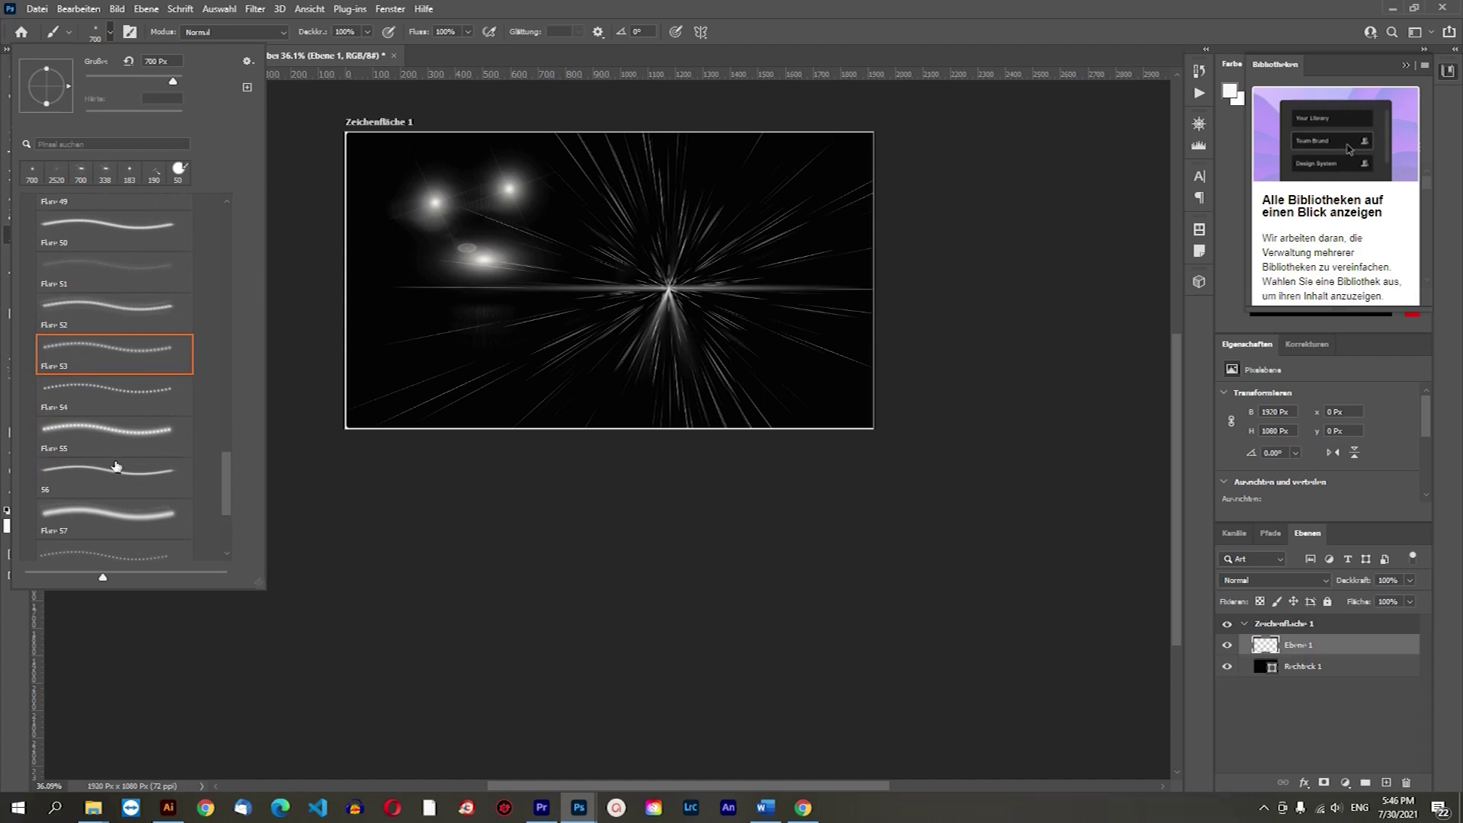
click(108, 427)
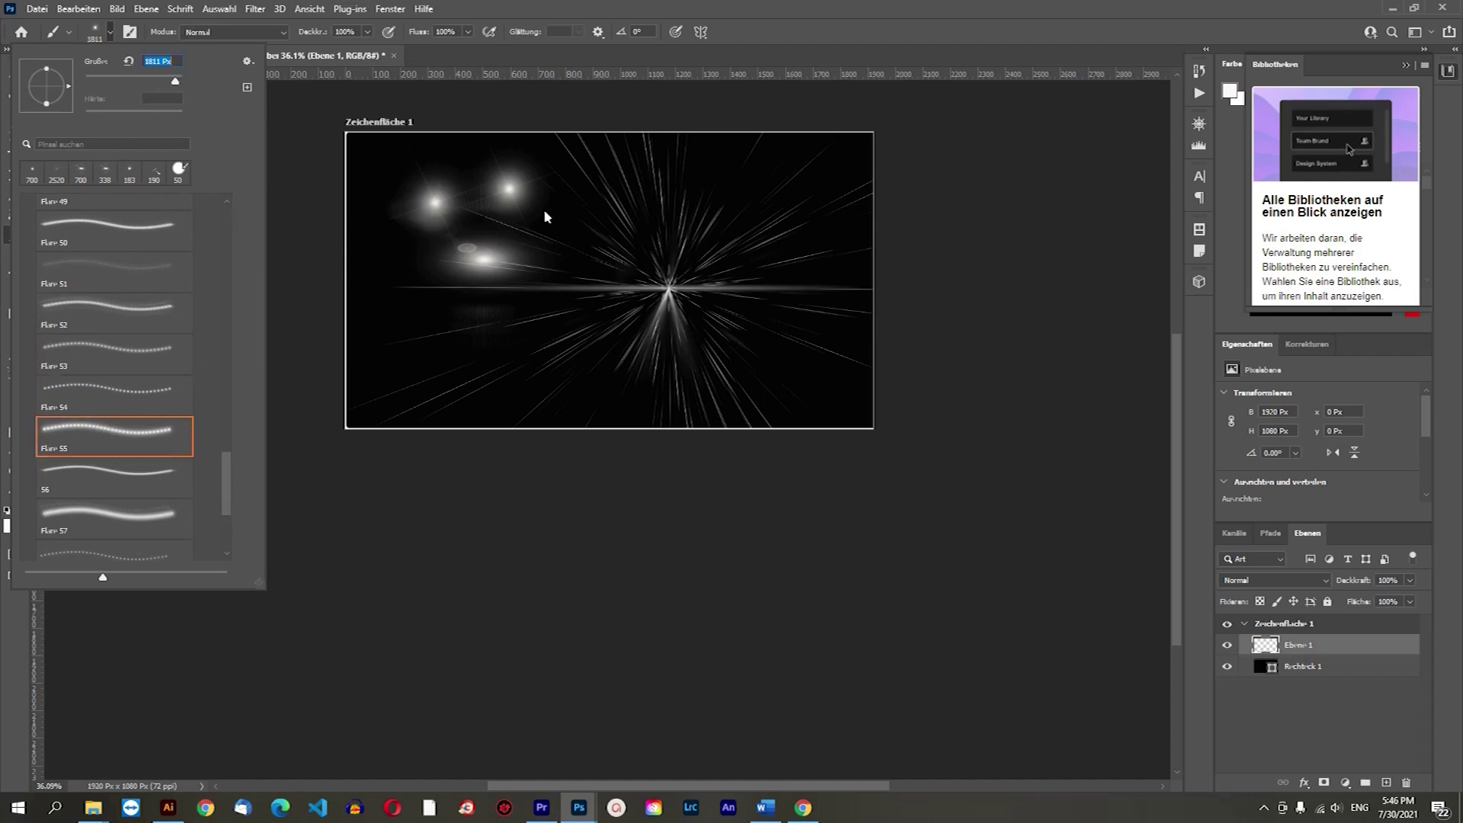
click(793, 350)
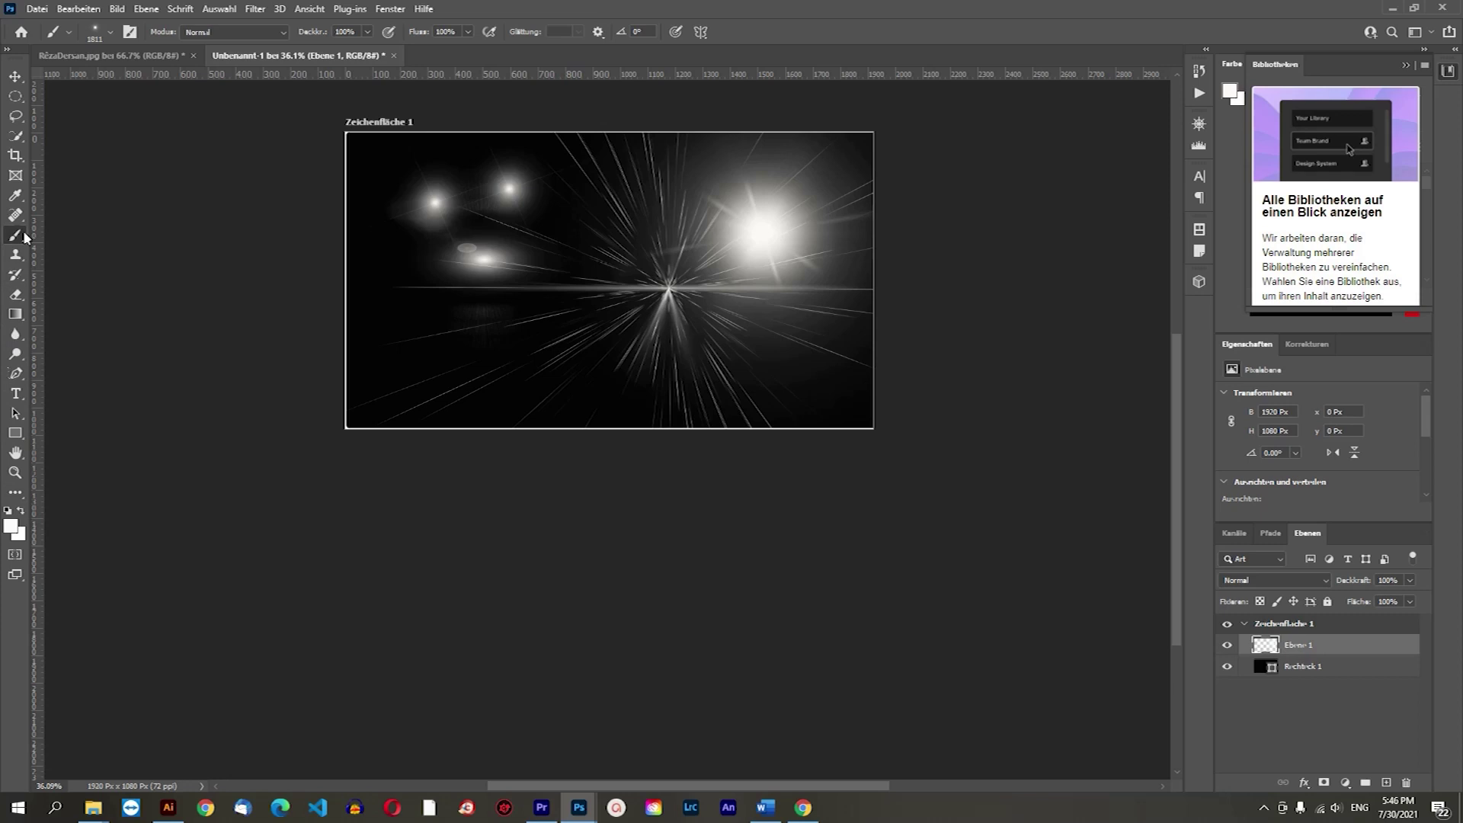
Choose the Flare 59 brush and add a small sparkle near the lower left.
click(97, 31)
scroll(116, 411, down, 5)
click(113, 455)
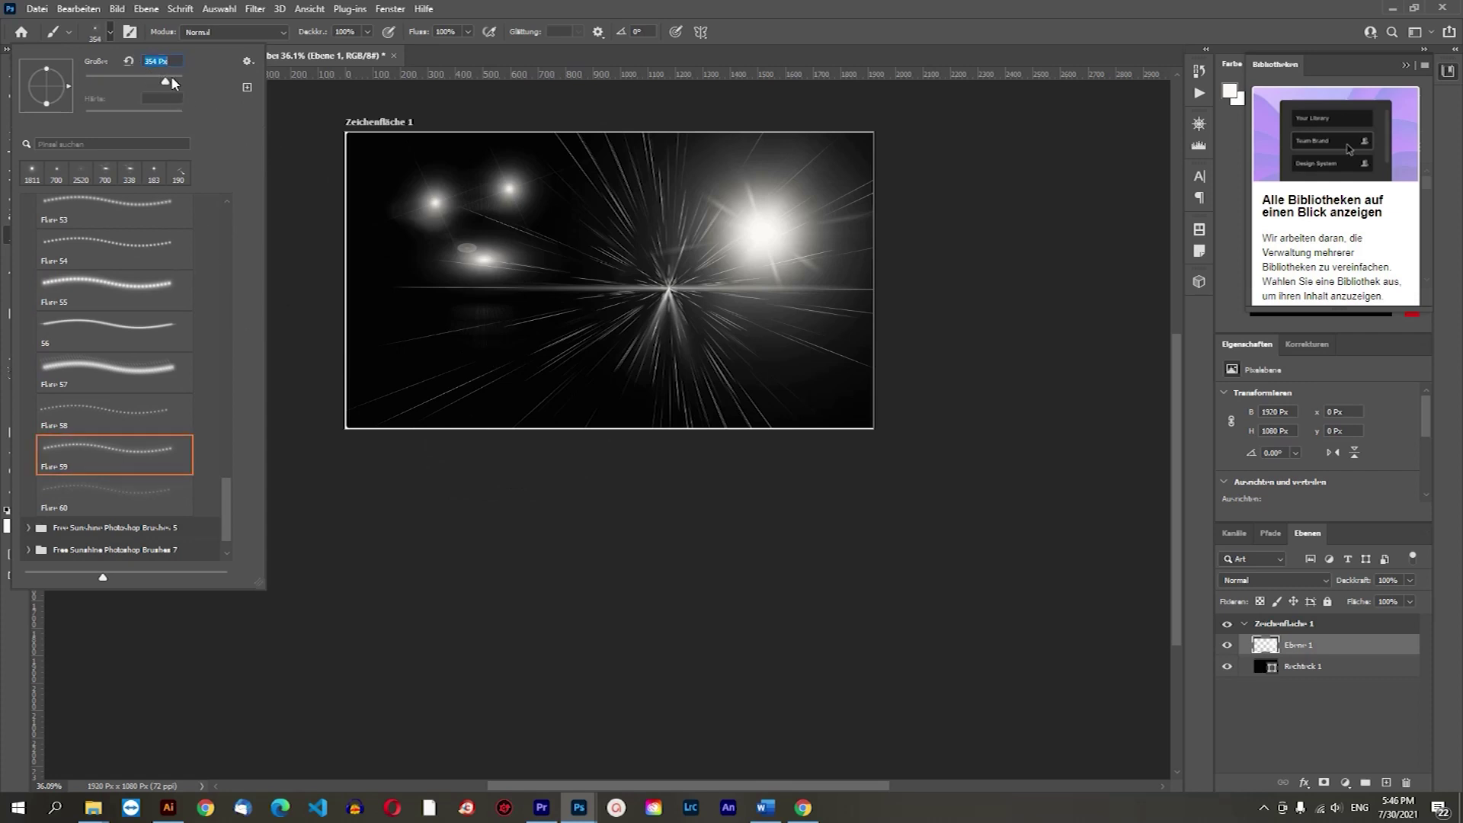
click(489, 349)
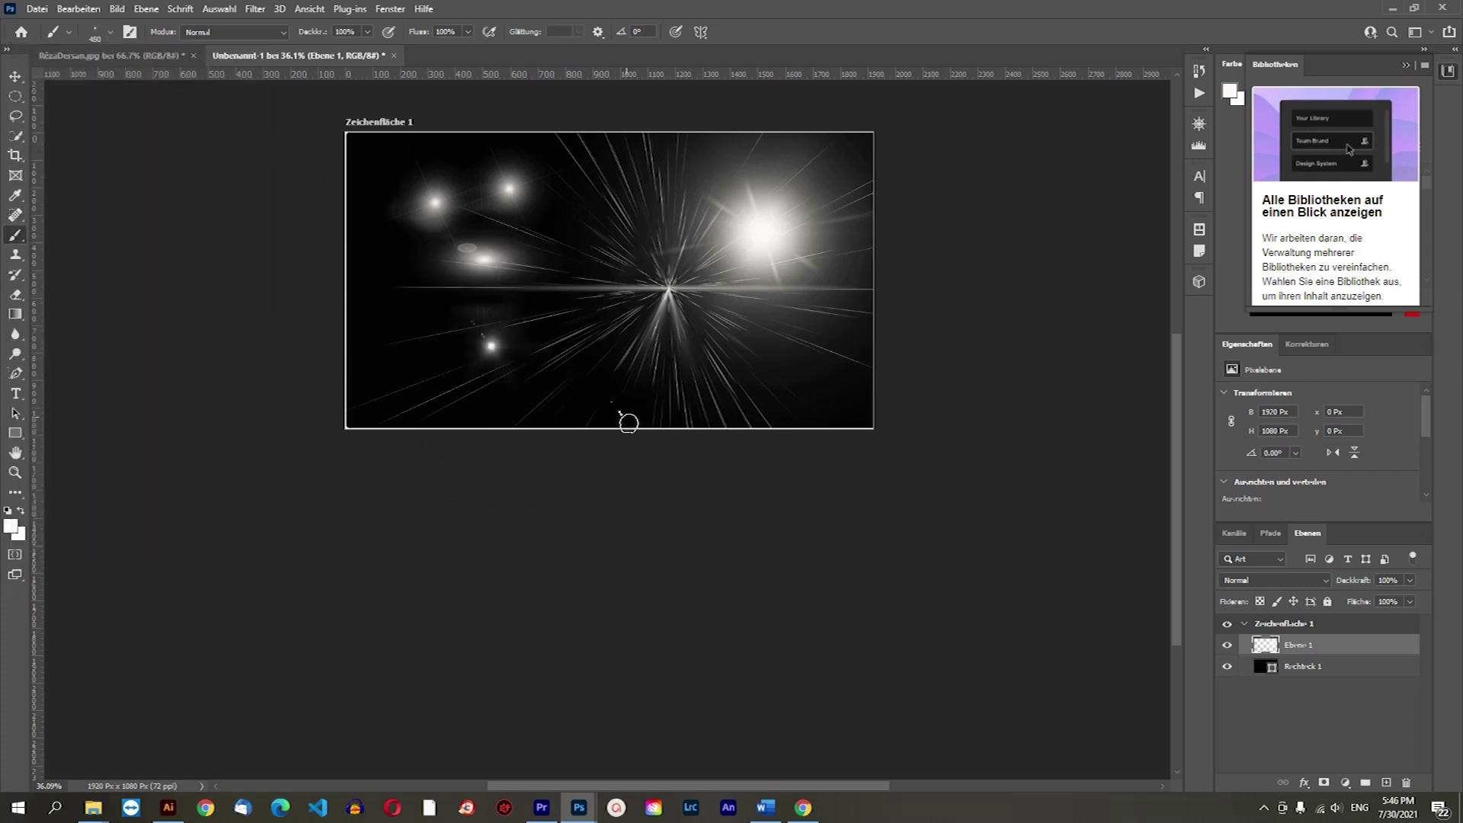
click(15, 76)
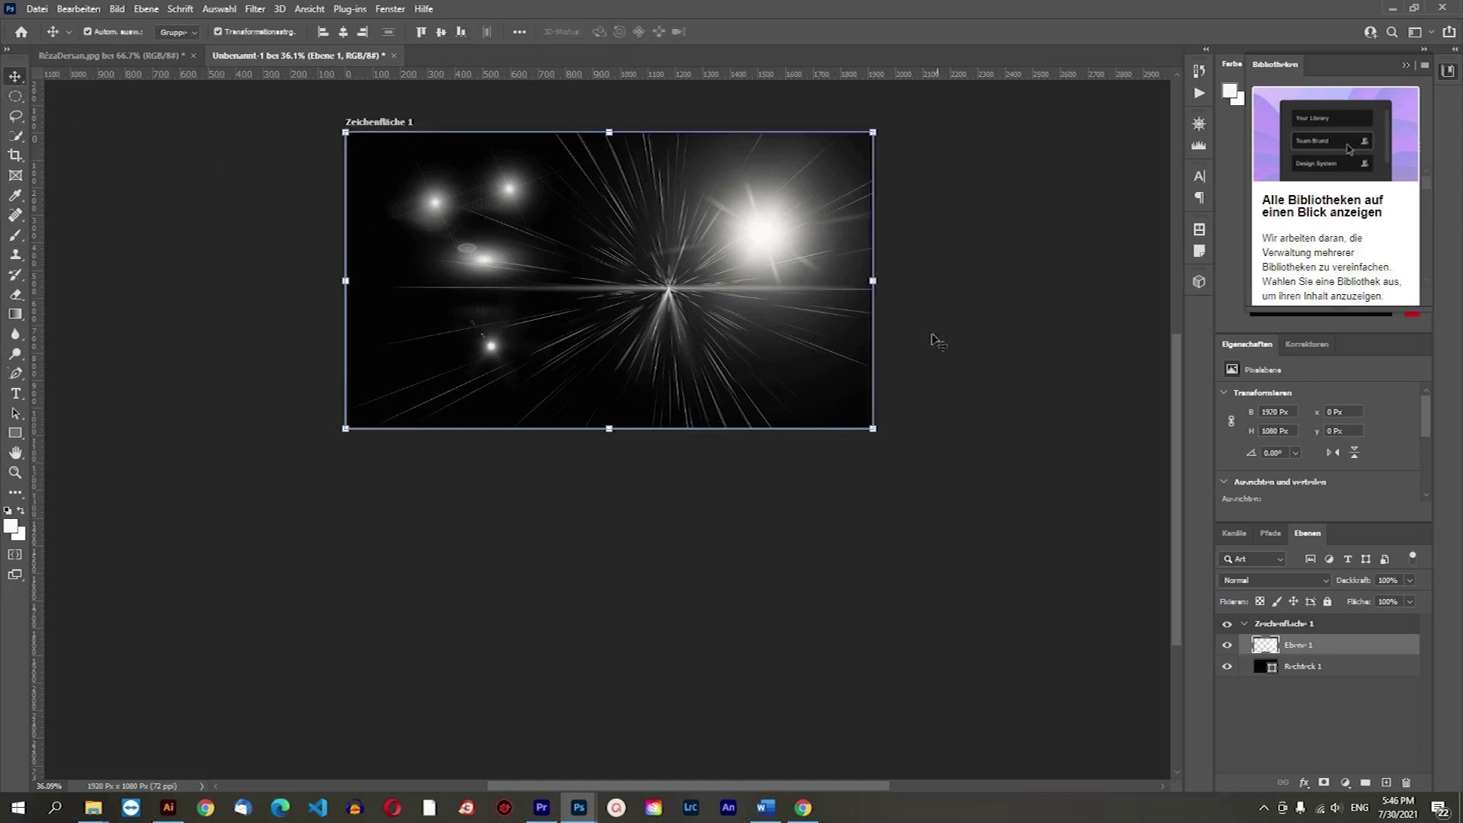
Close the Unbenannt-1 flare document and create a new Web – Groß 1920×1080 document.
click(395, 56)
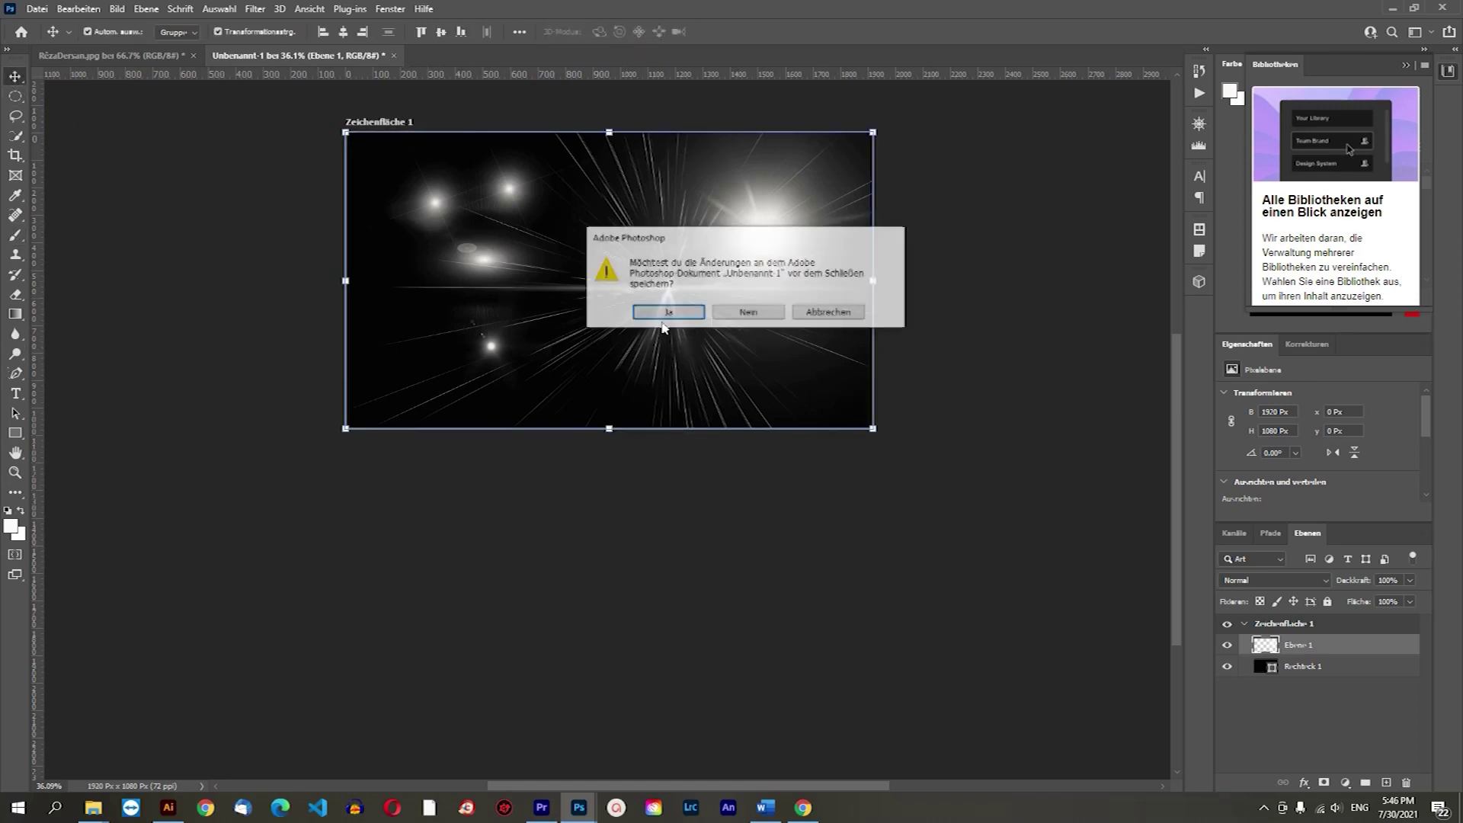
click(770, 323)
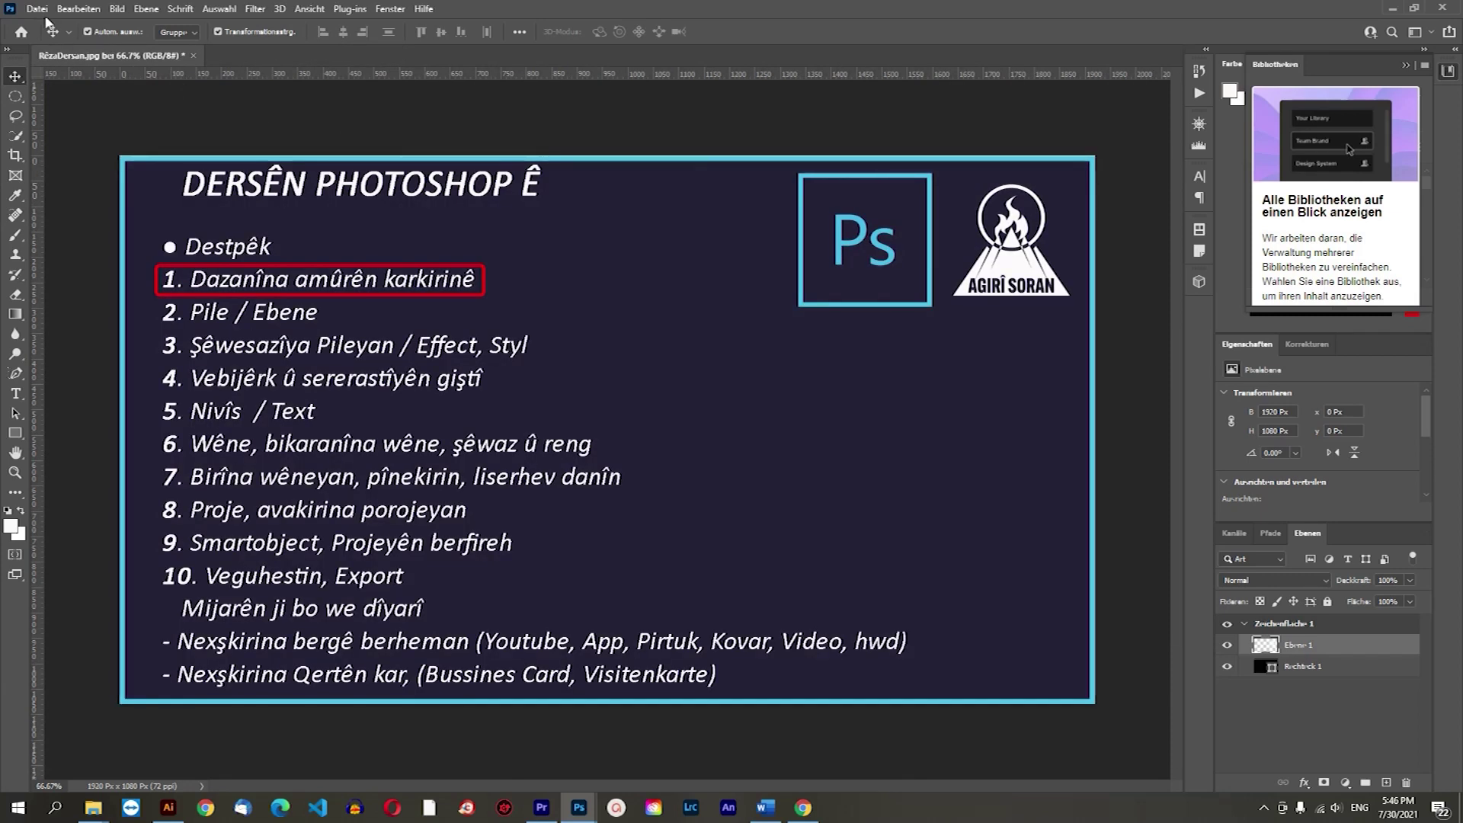
click(37, 9)
click(53, 26)
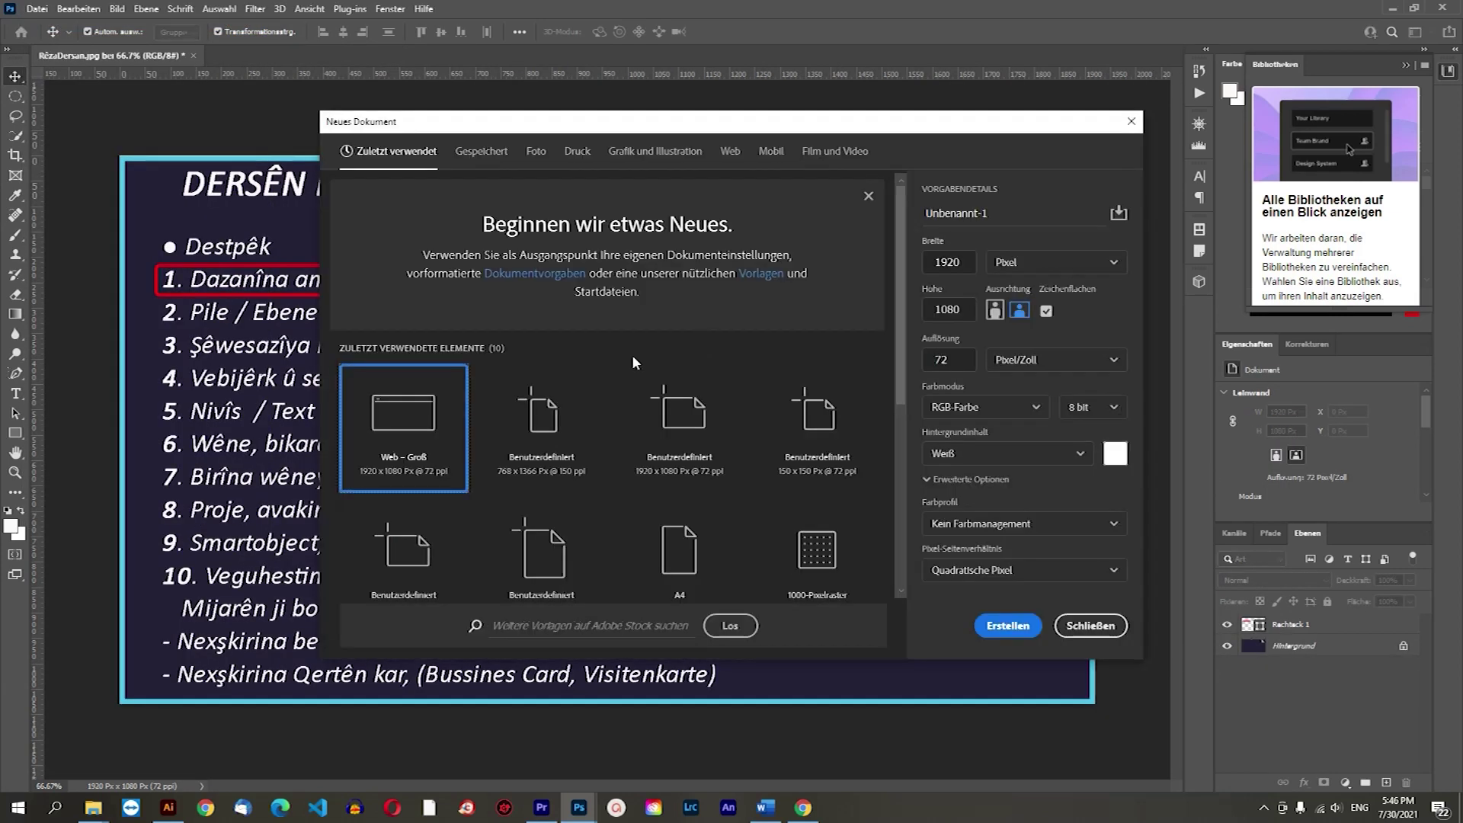
click(1008, 625)
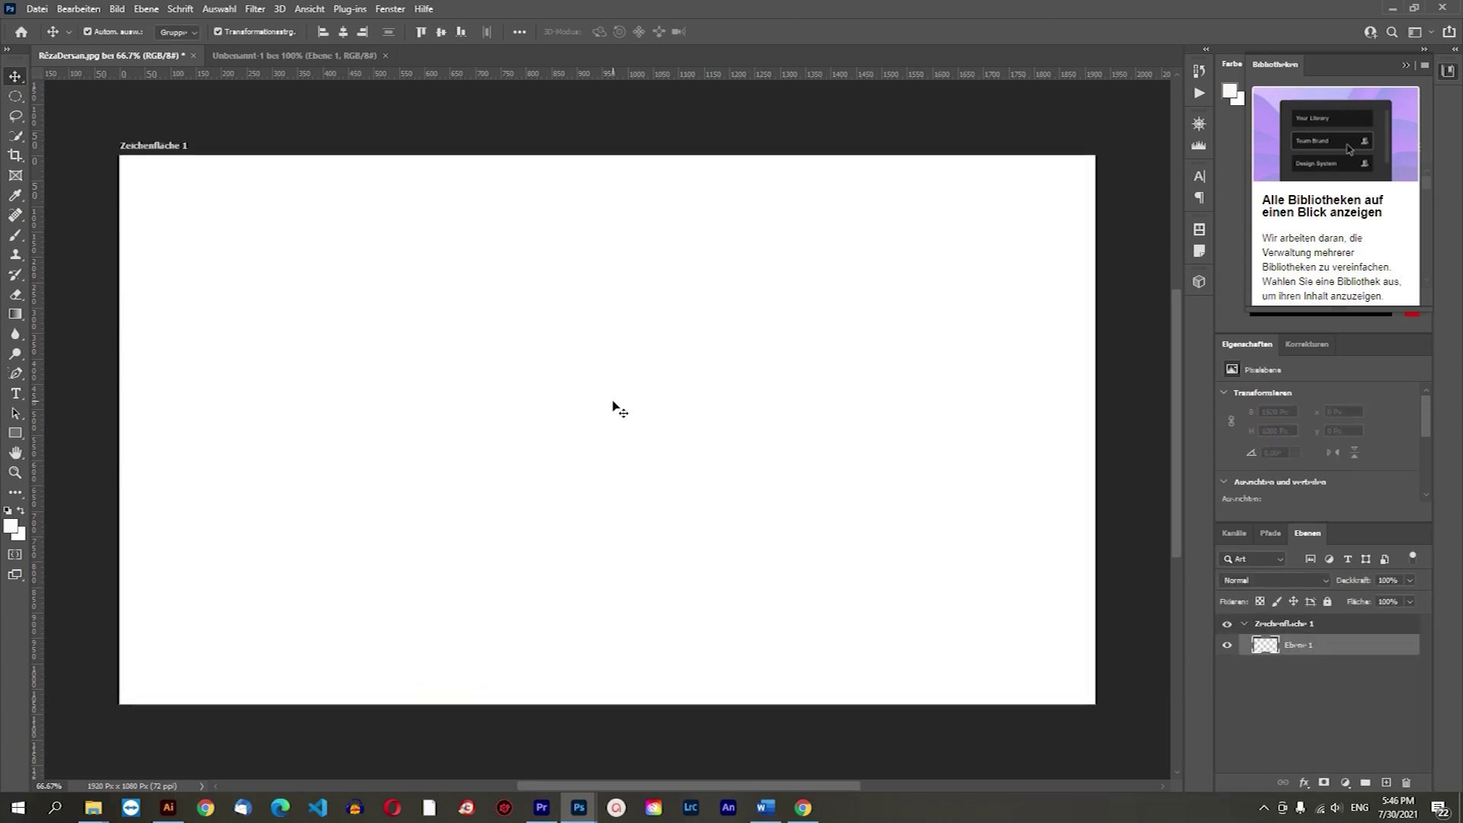
click(94, 808)
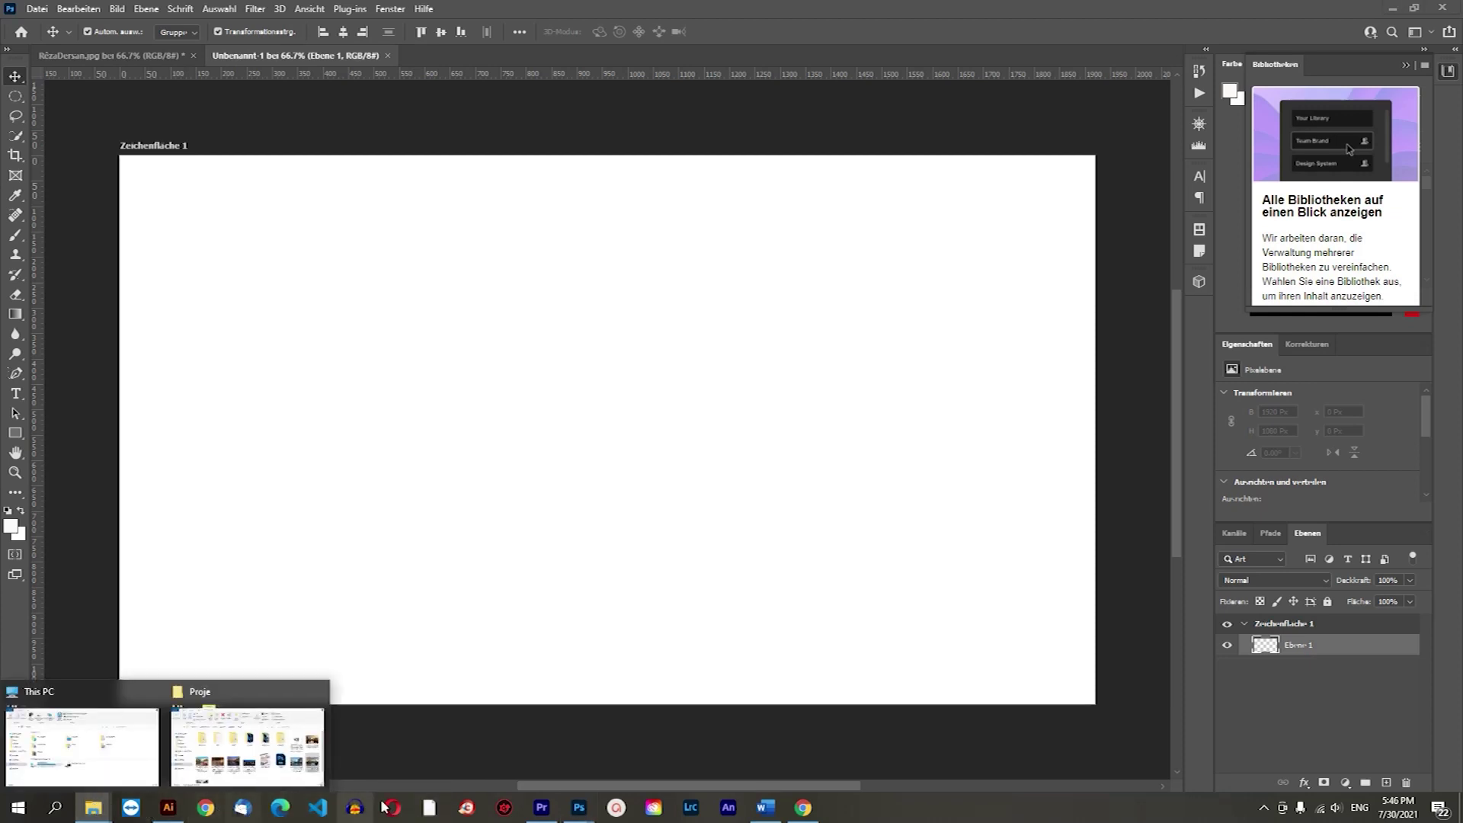
In a new Chrome tab, search Google for 'luxus auto'.
click(805, 810)
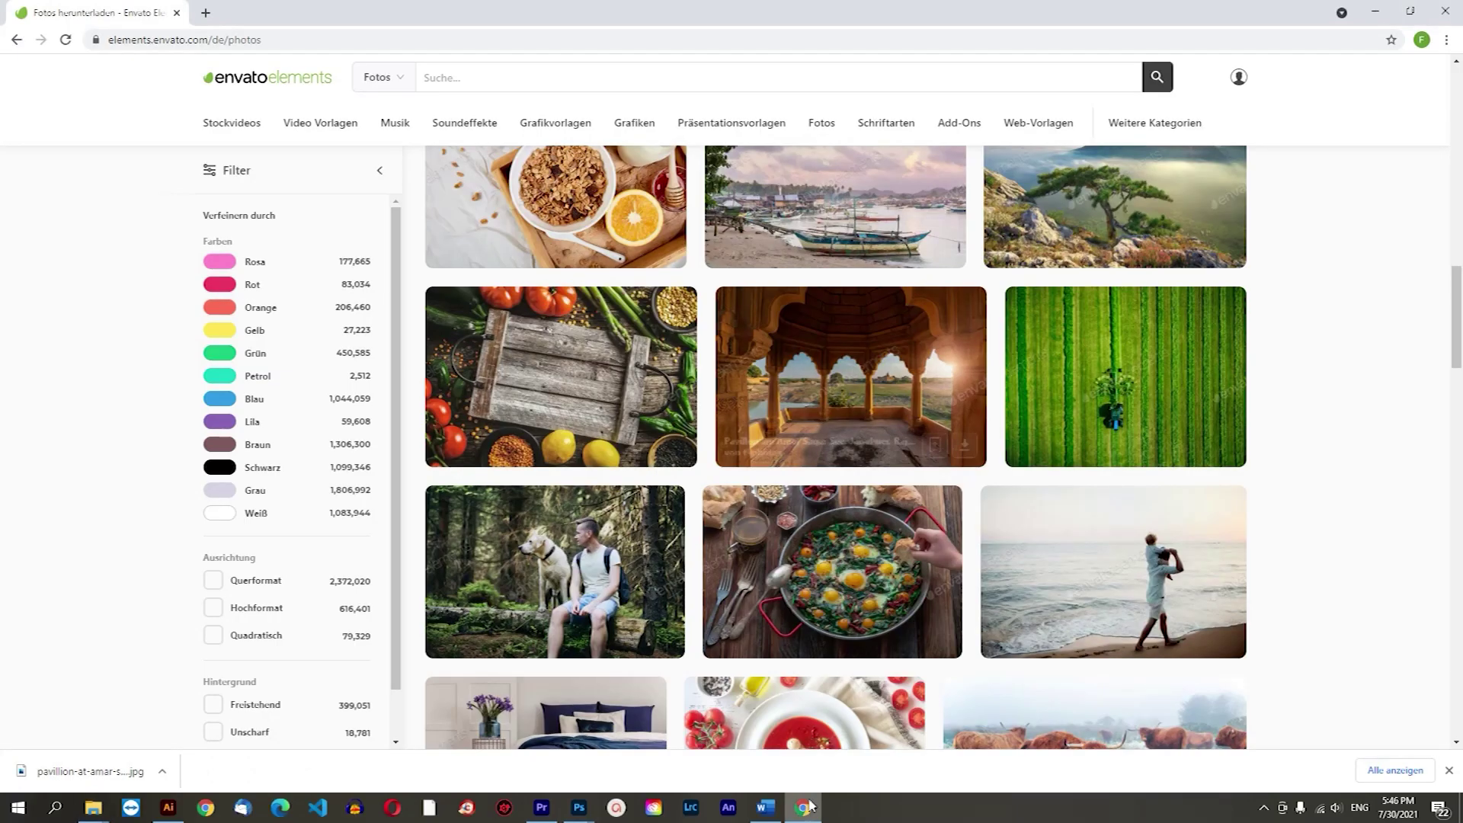
click(539, 81)
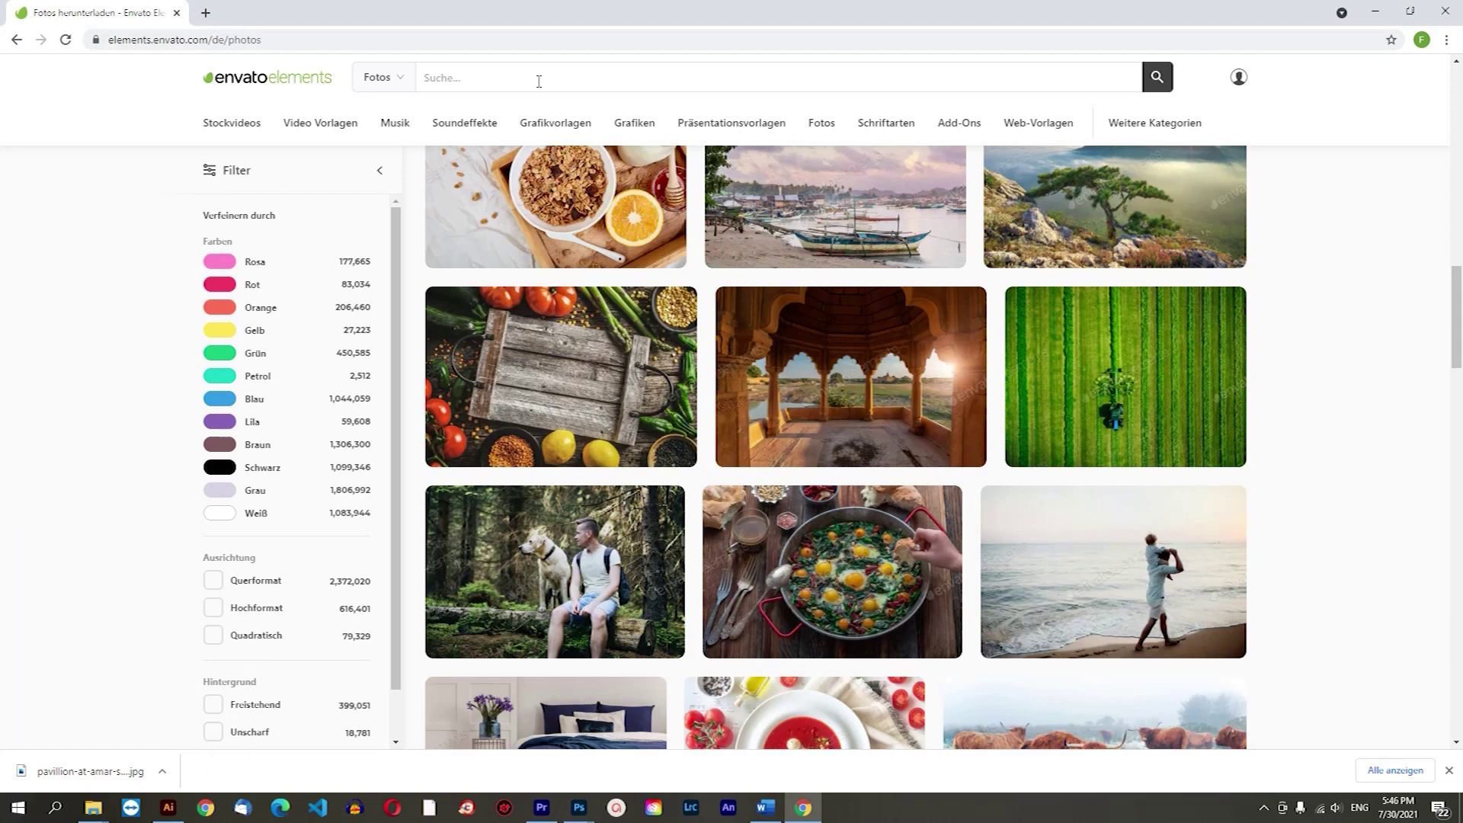
click(206, 14)
click(711, 294)
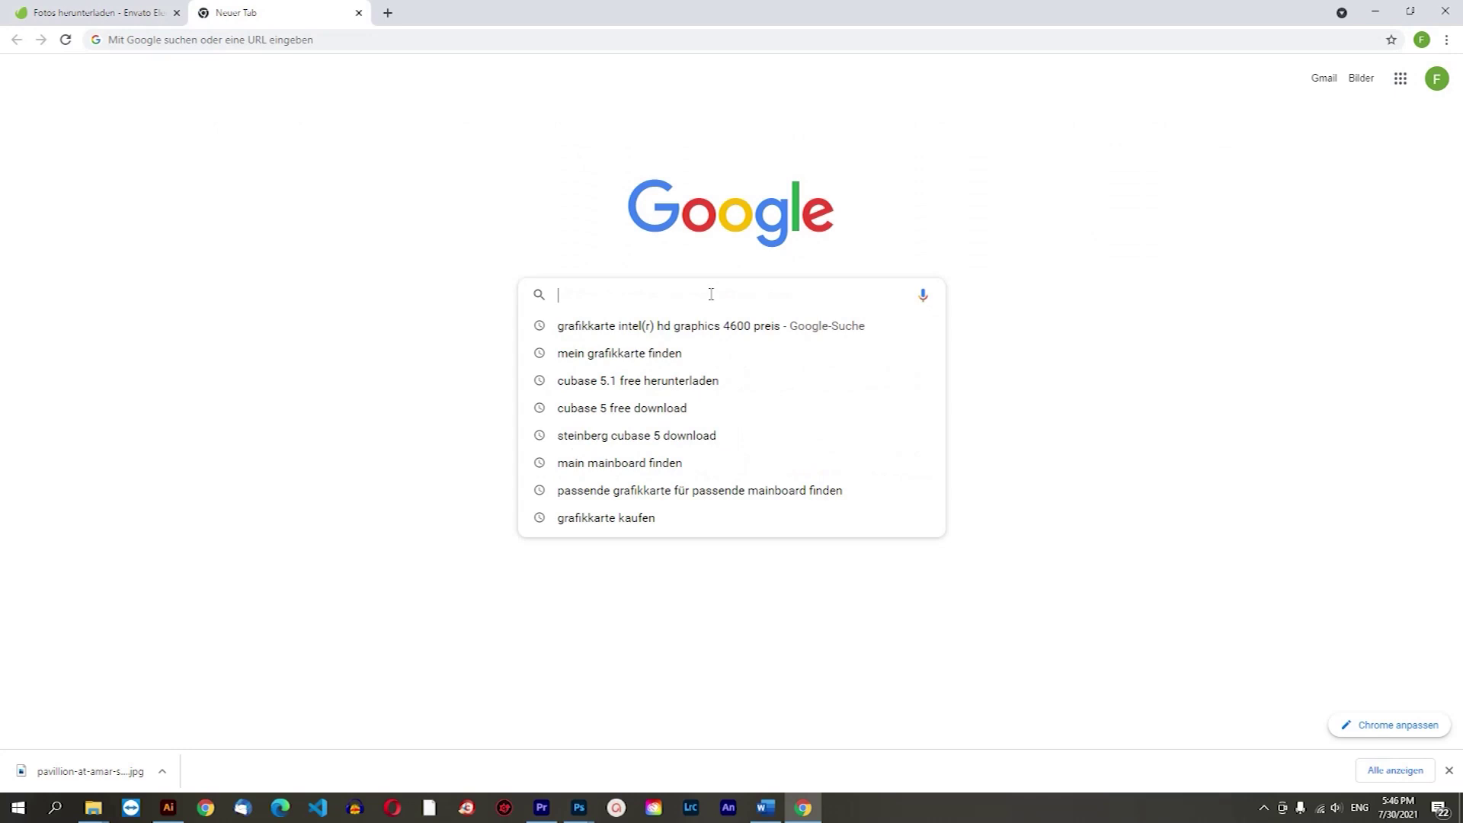
text(luxux auto)
key(Return)
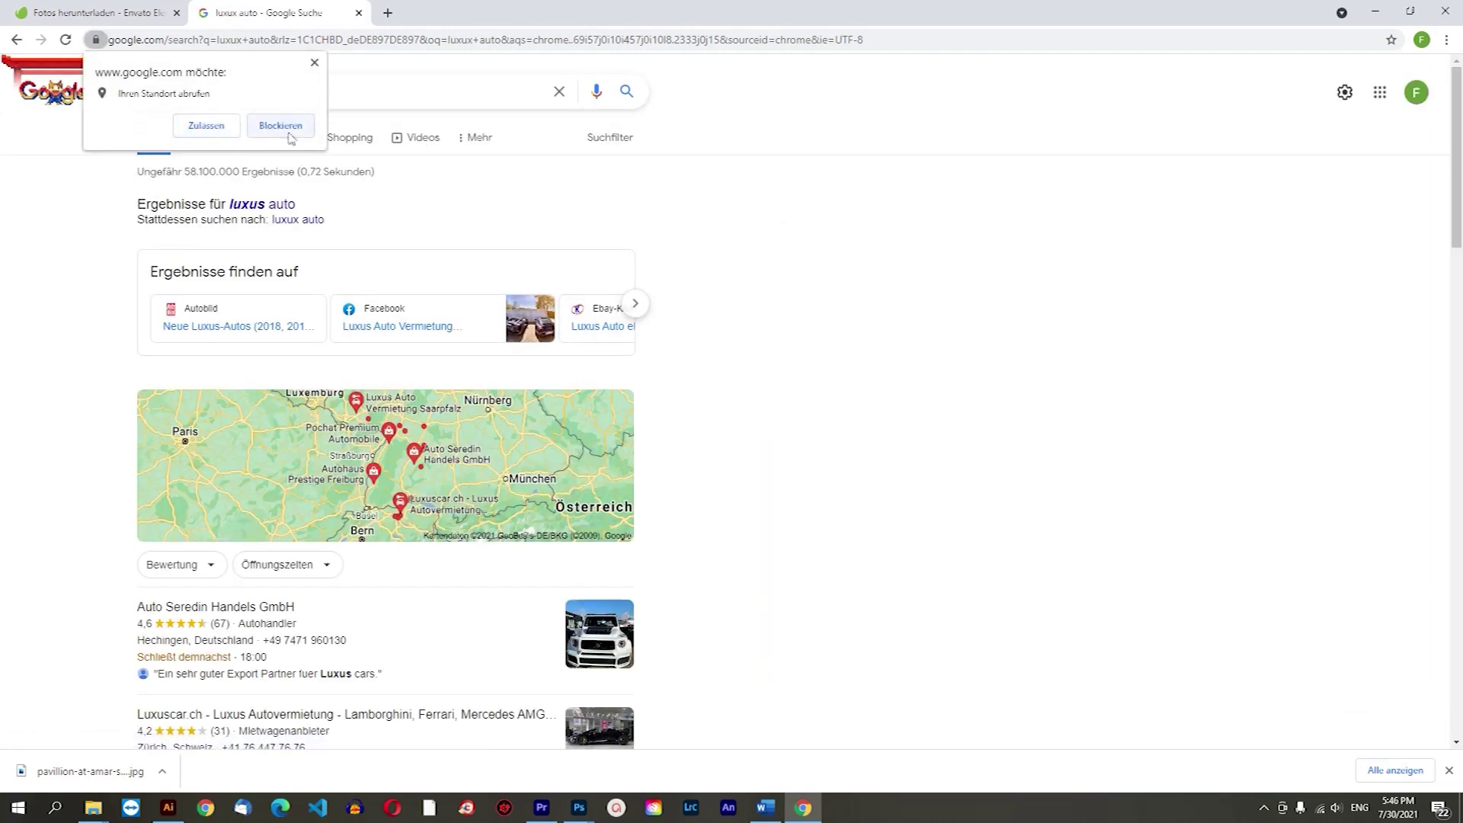
click(313, 63)
Switch to image results and save the dark luxury sports car photo to the Desktop.
click(216, 144)
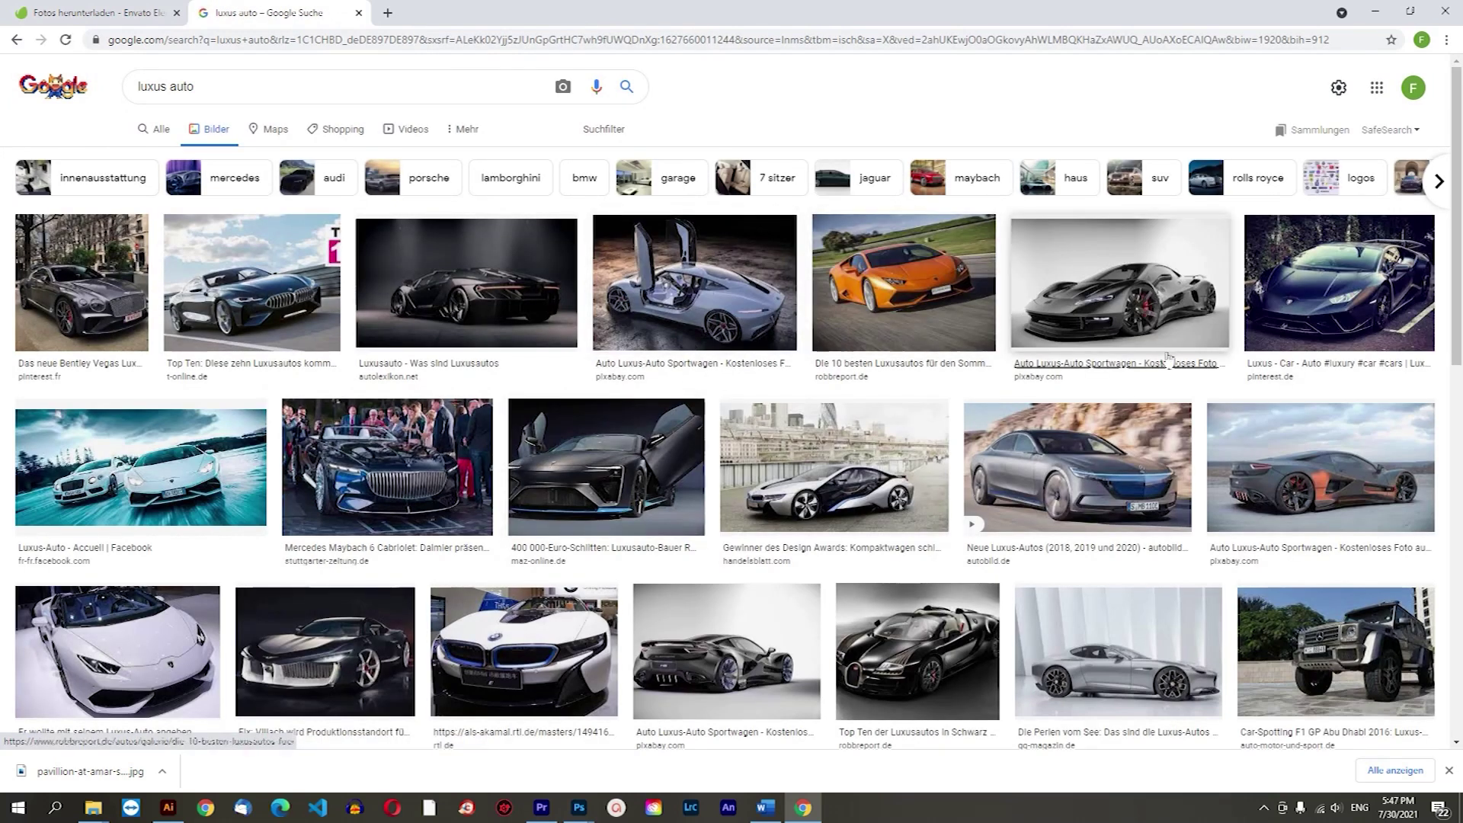
click(491, 318)
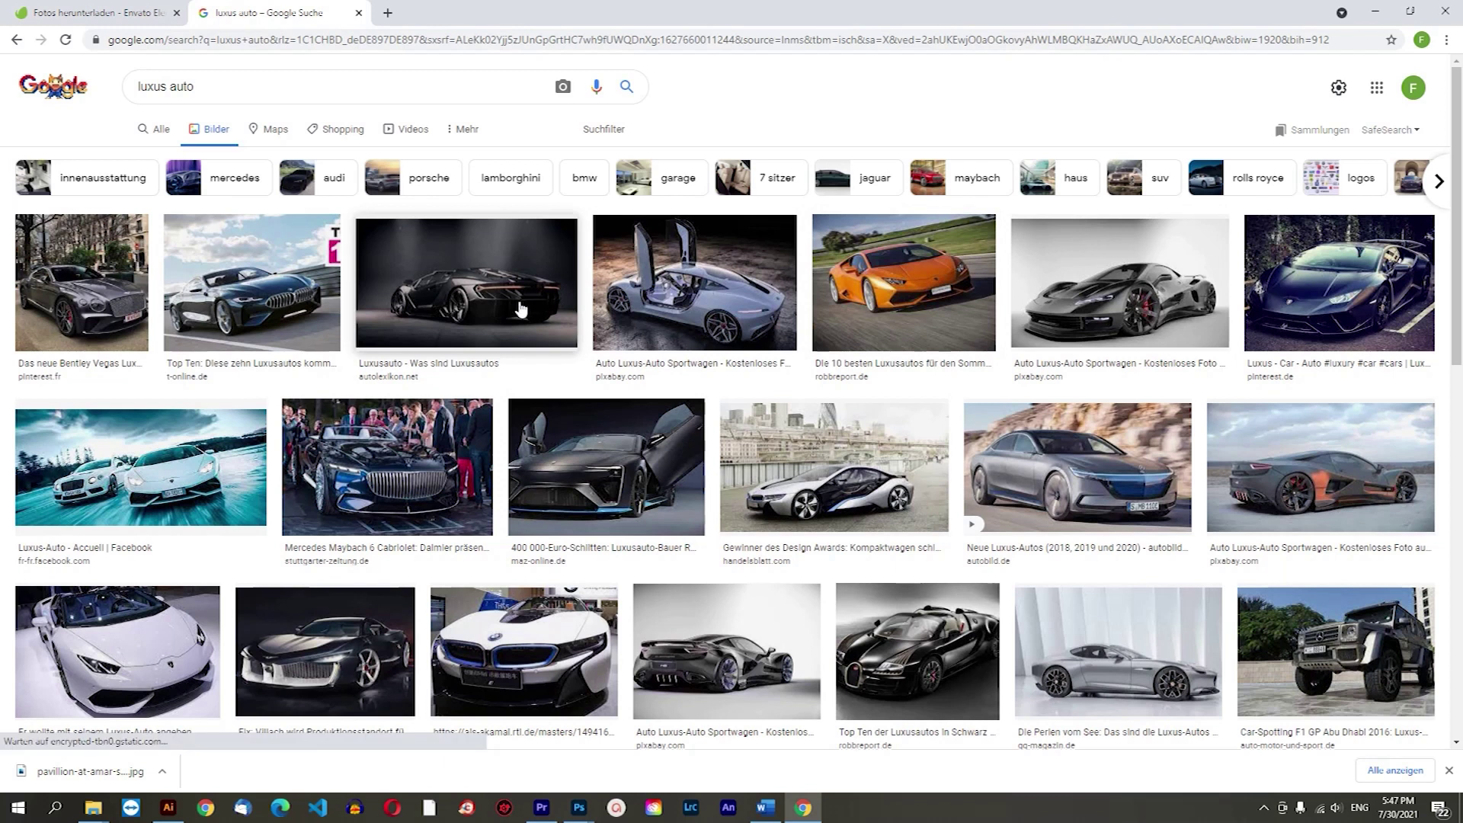
click(520, 308)
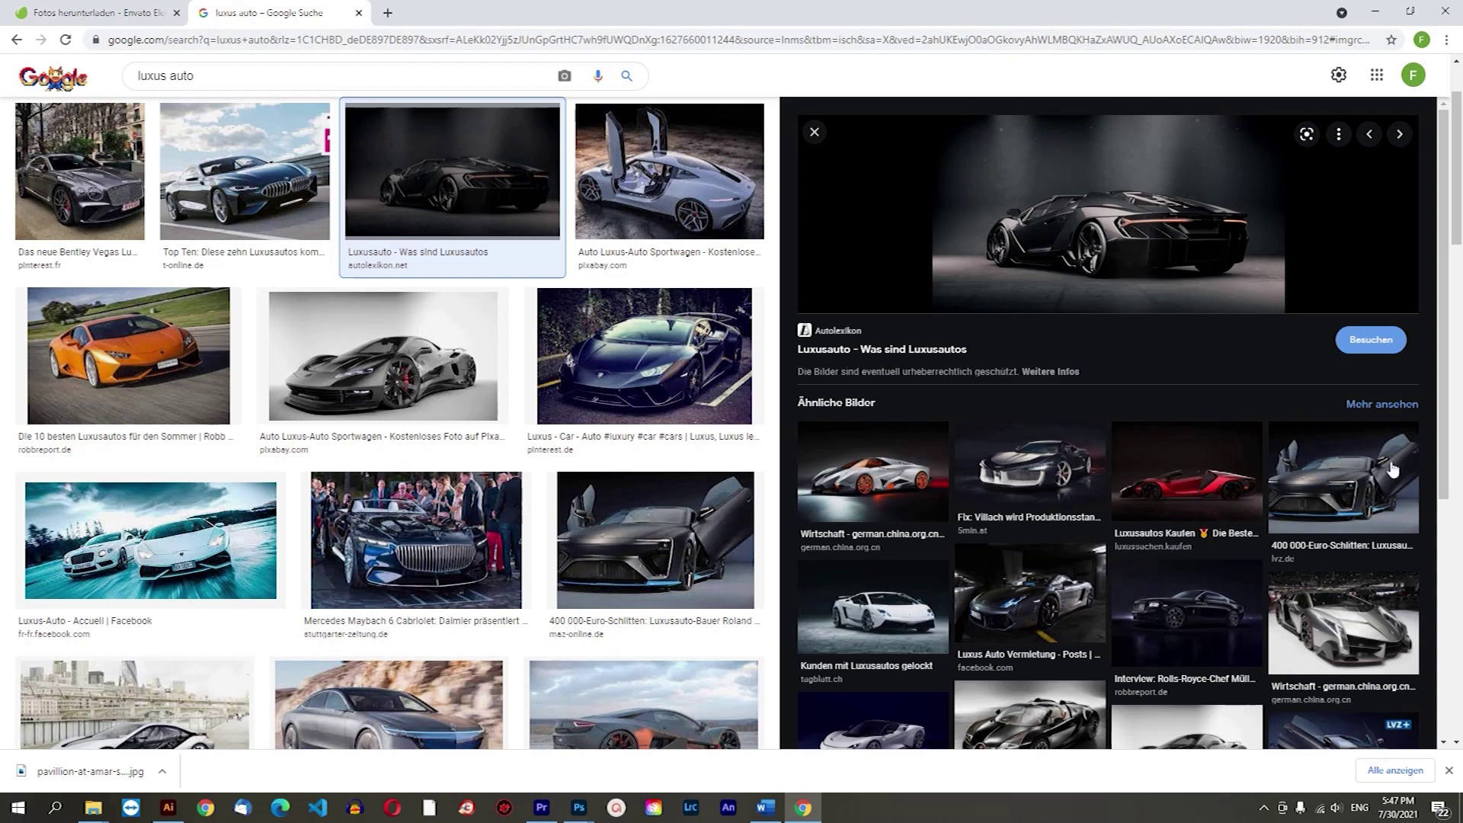
right_click(1124, 243)
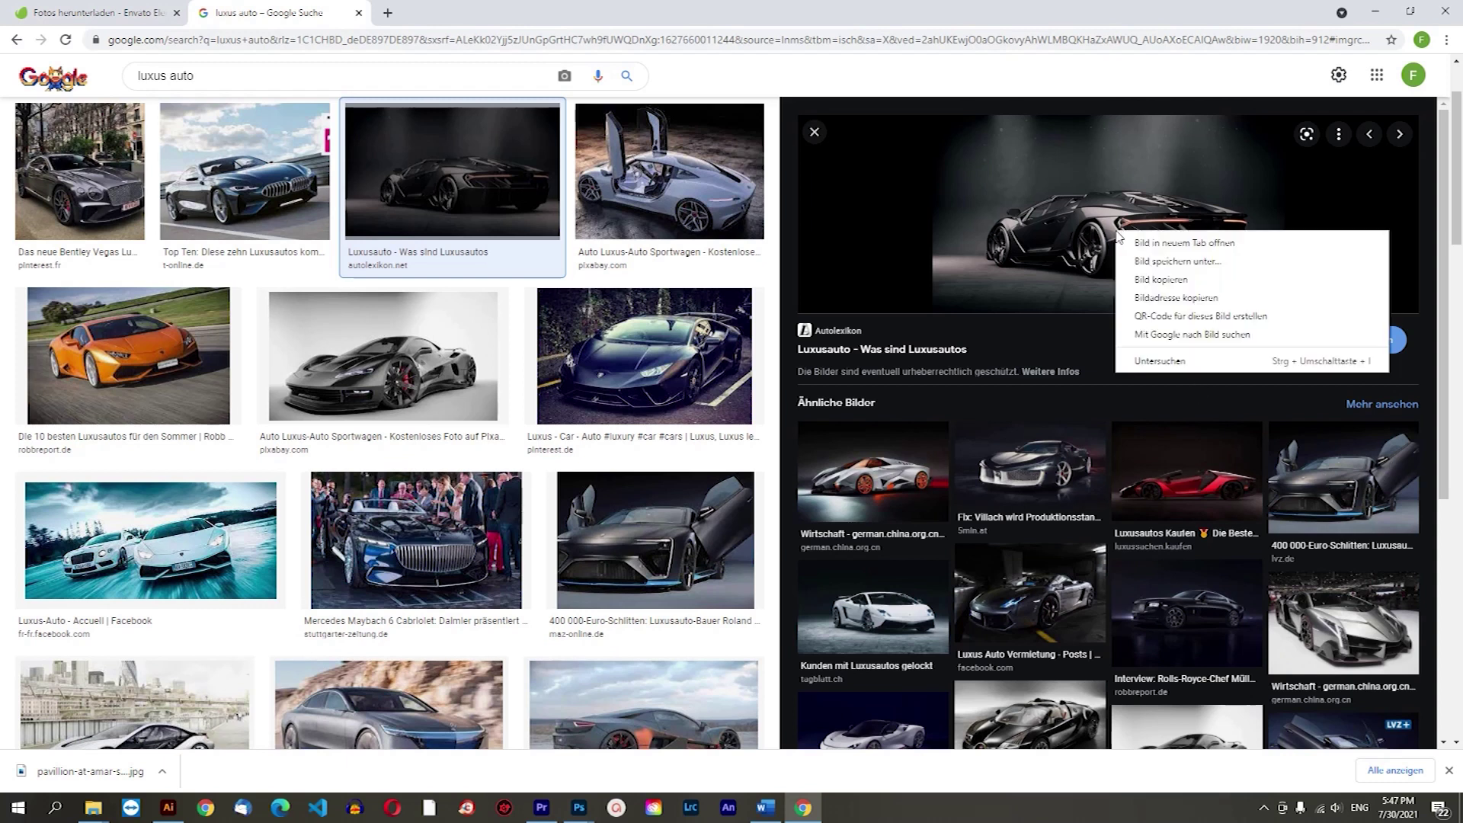
click(1180, 263)
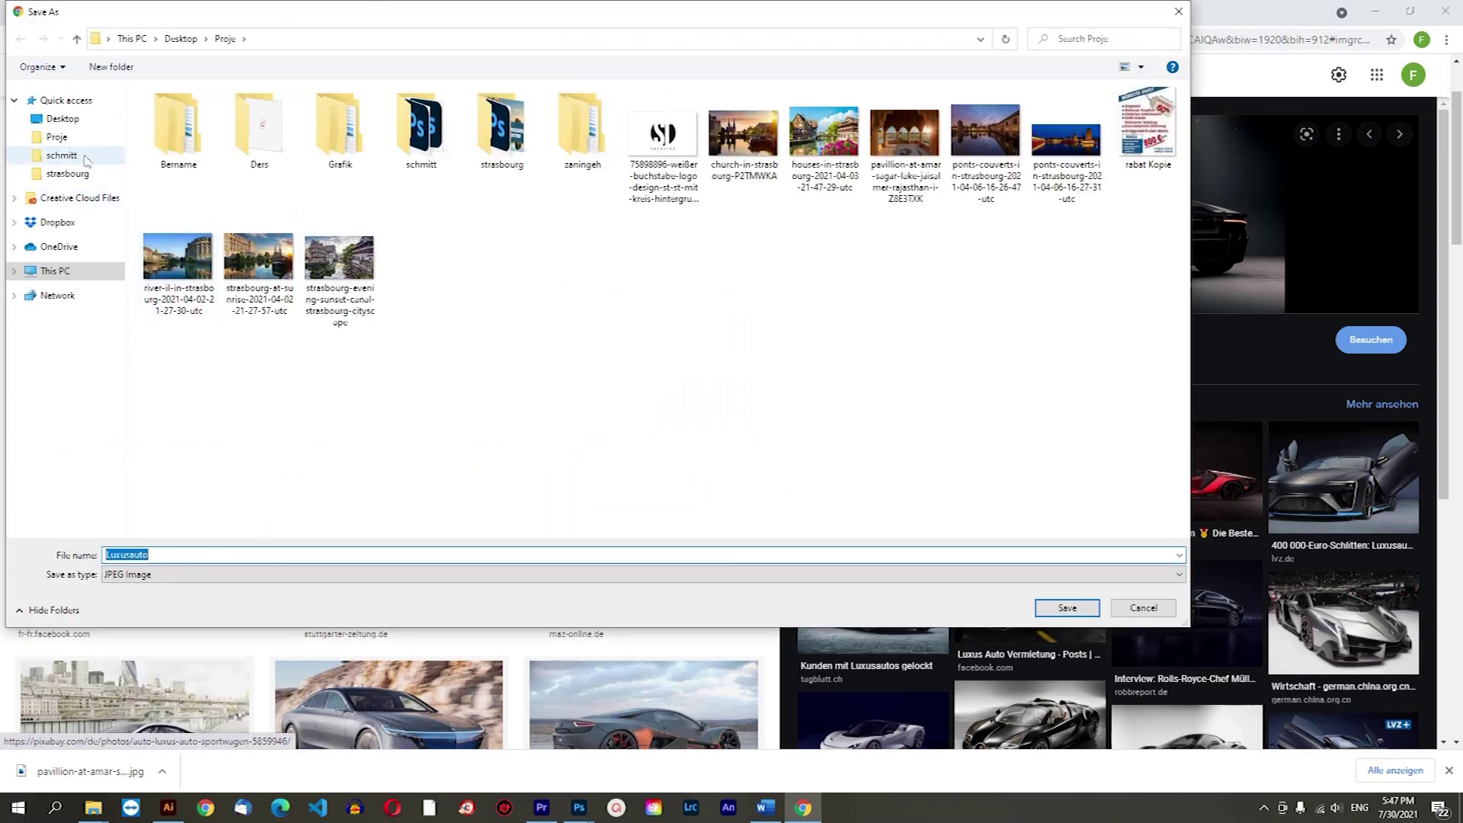
click(63, 121)
click(1067, 608)
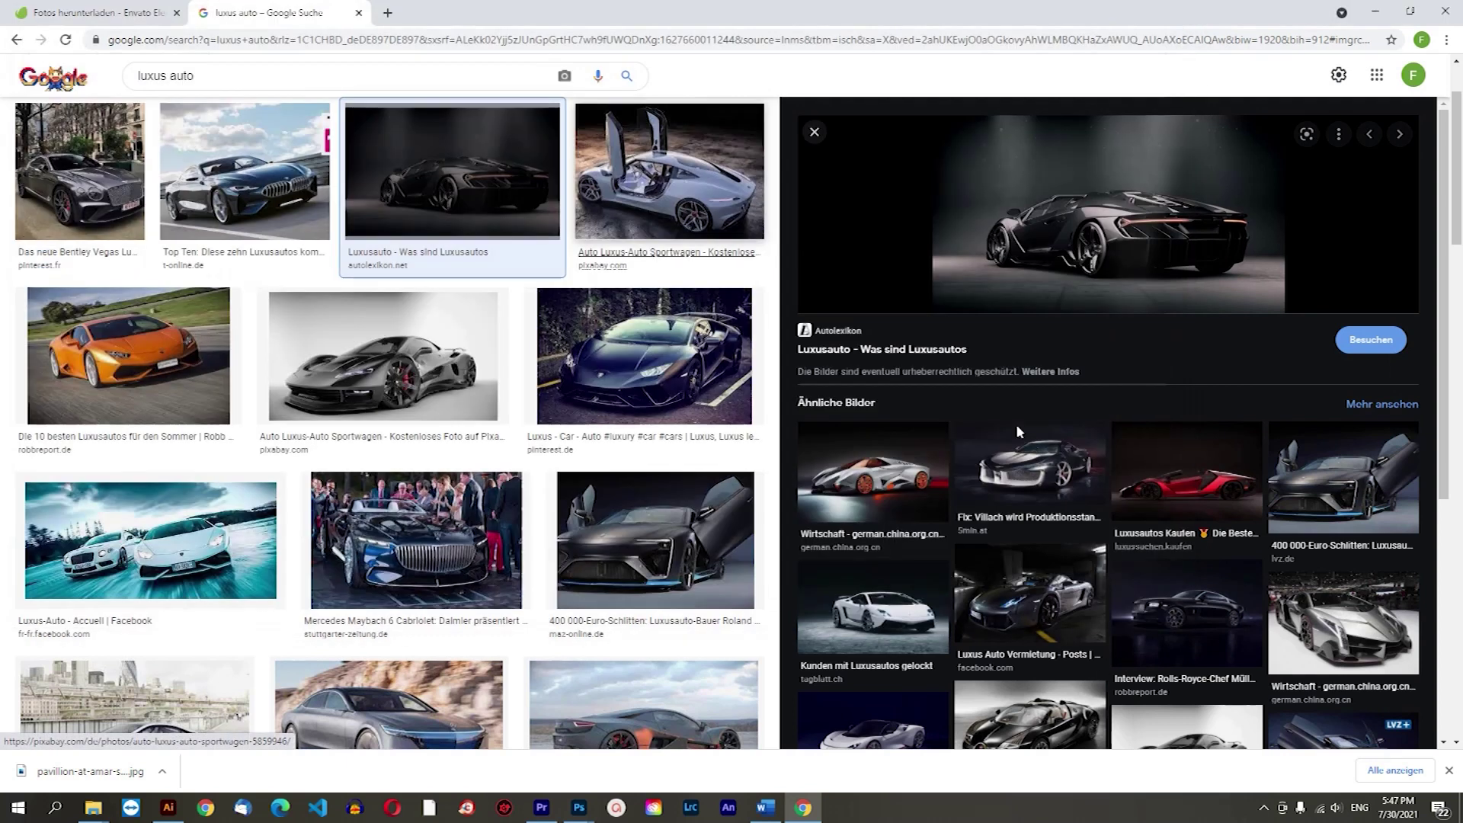
Save the BMW photo from the image results to the Desktop.
scroll(1257, 595, down, 5)
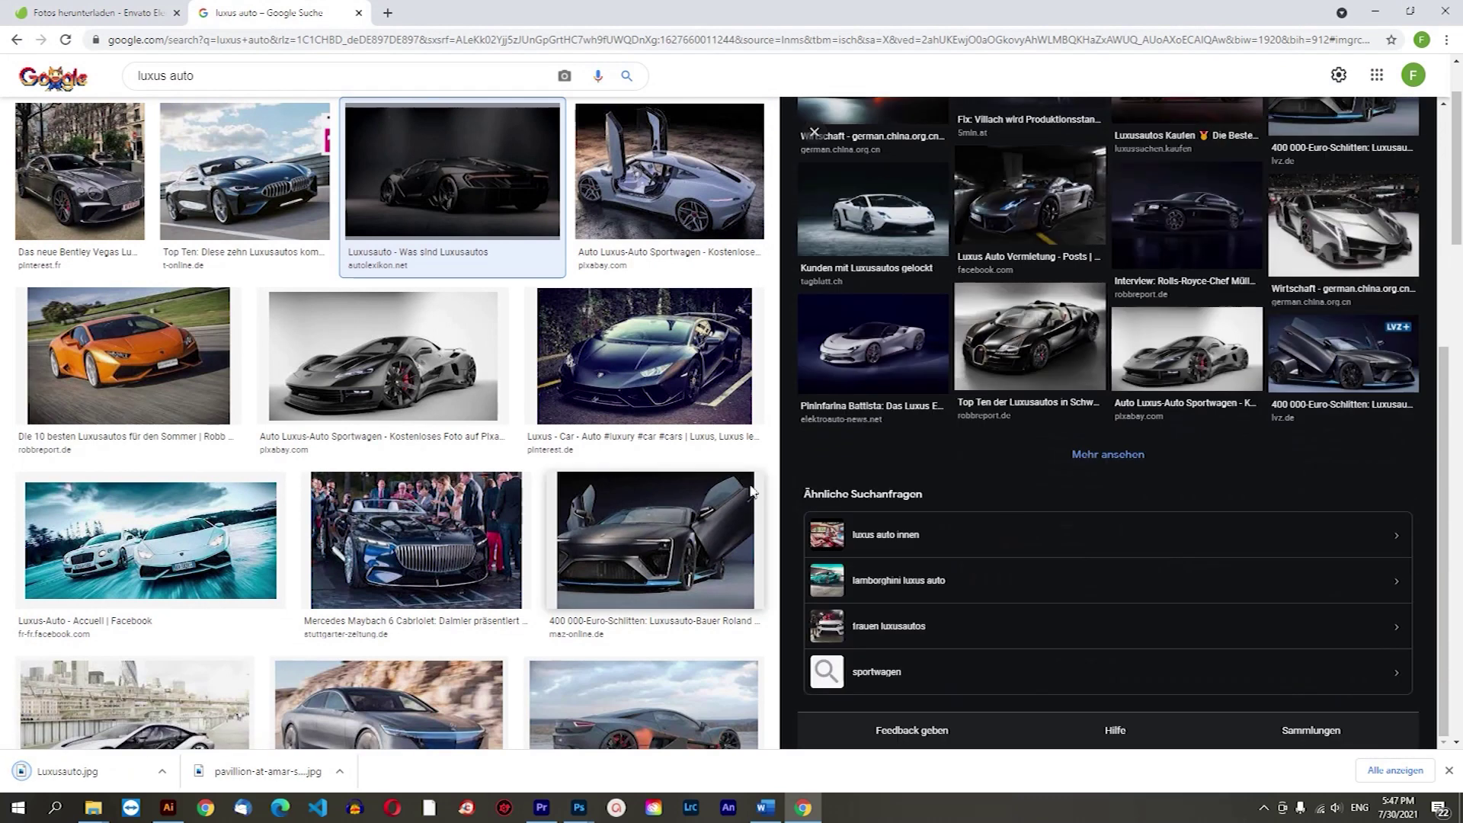
scroll(611, 474, up, 2)
scroll(495, 434, down, 4)
scroll(381, 394, down, 5)
scroll(381, 394, up, 10)
click(269, 307)
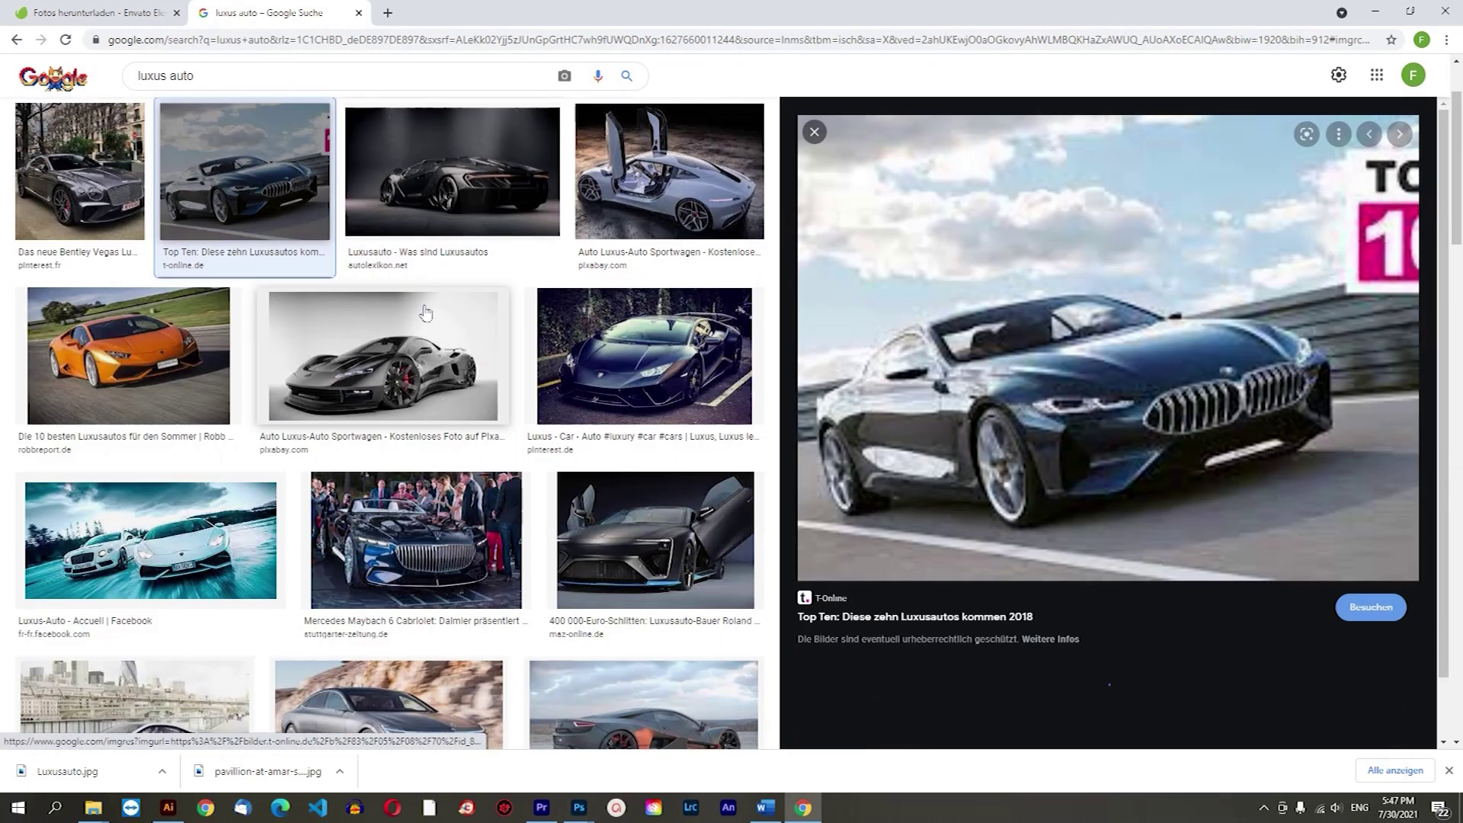
right_click(1106, 405)
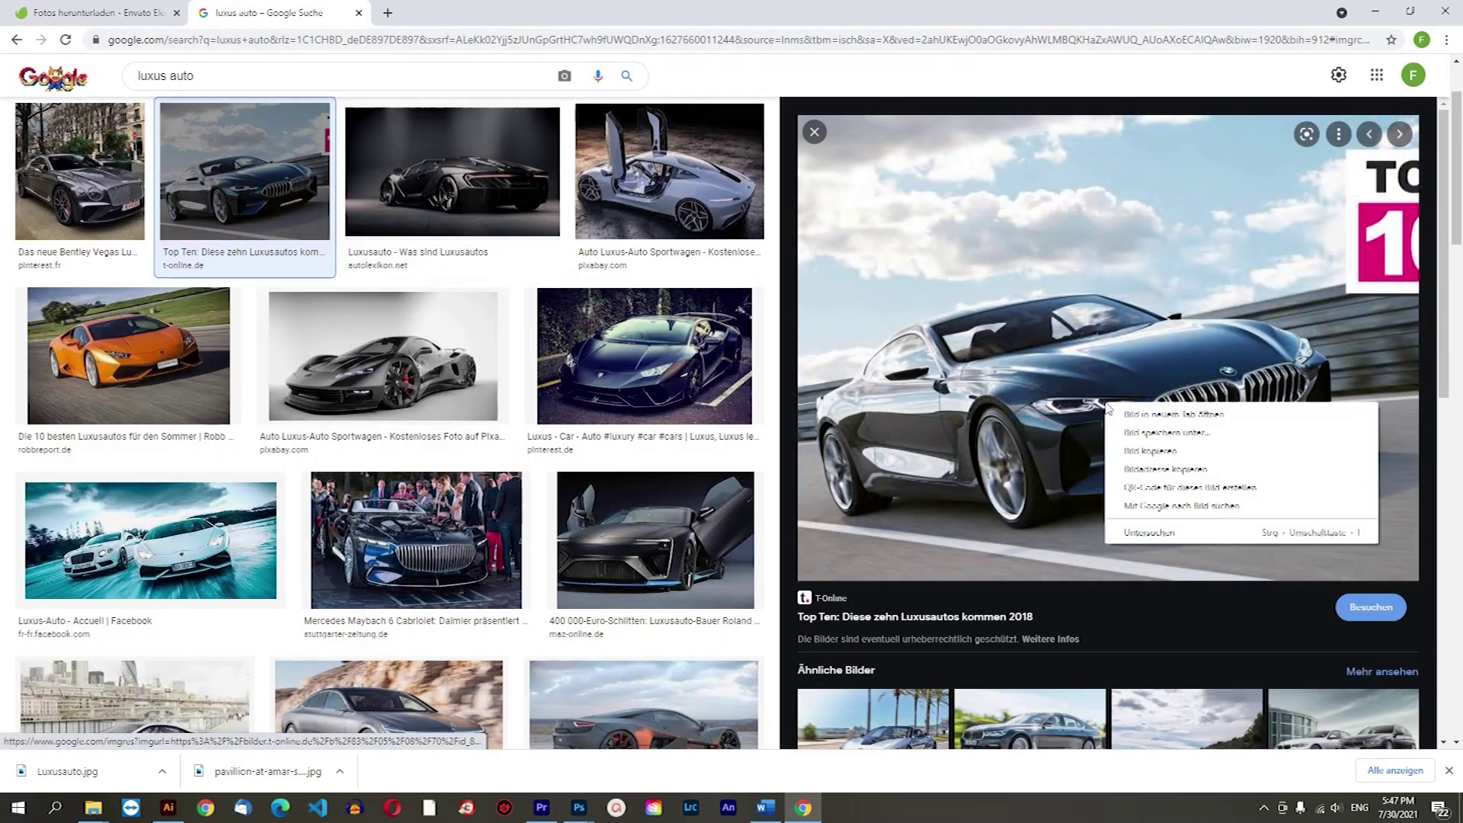
click(1195, 433)
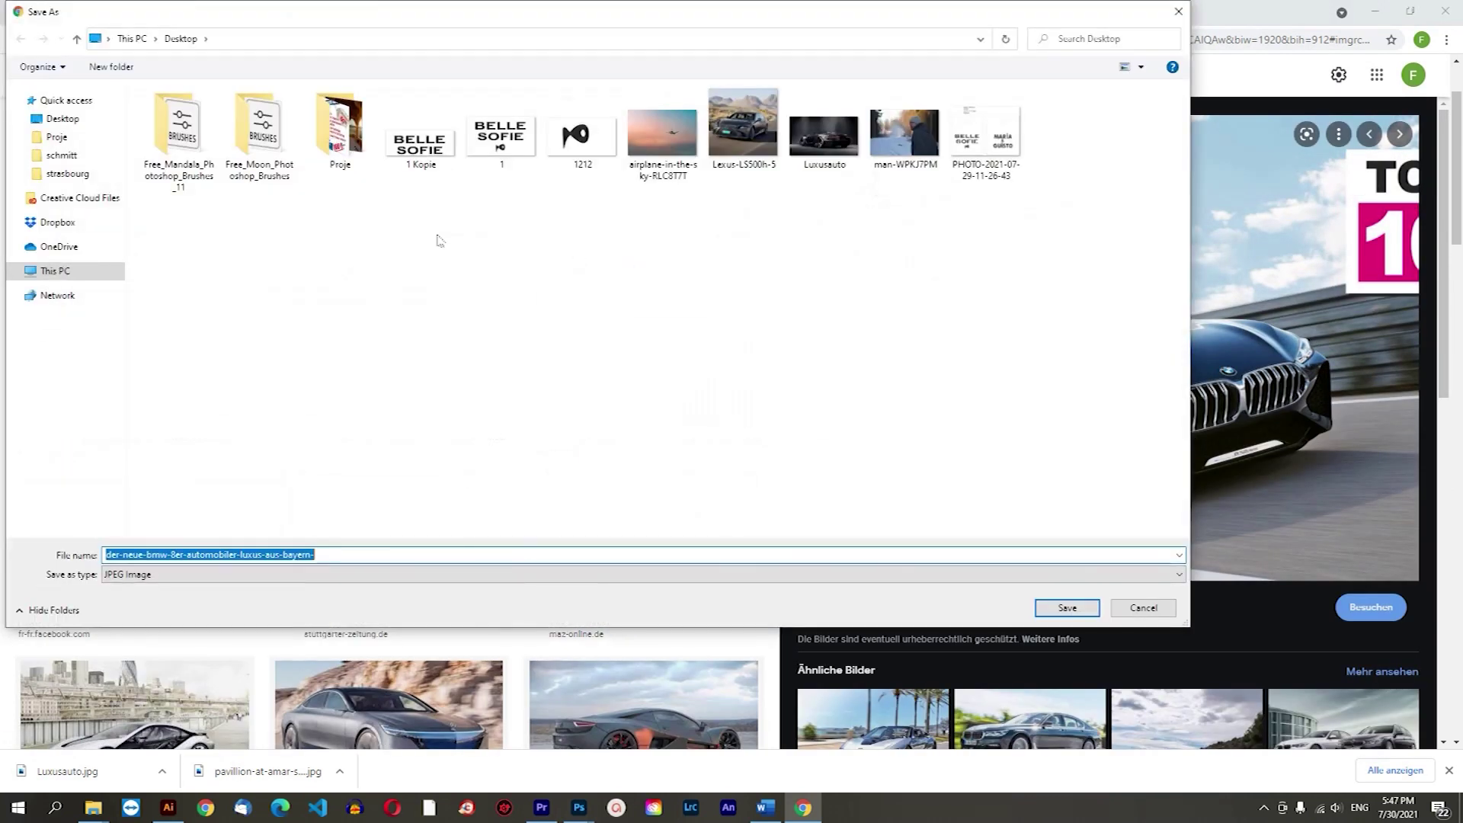
click(1066, 607)
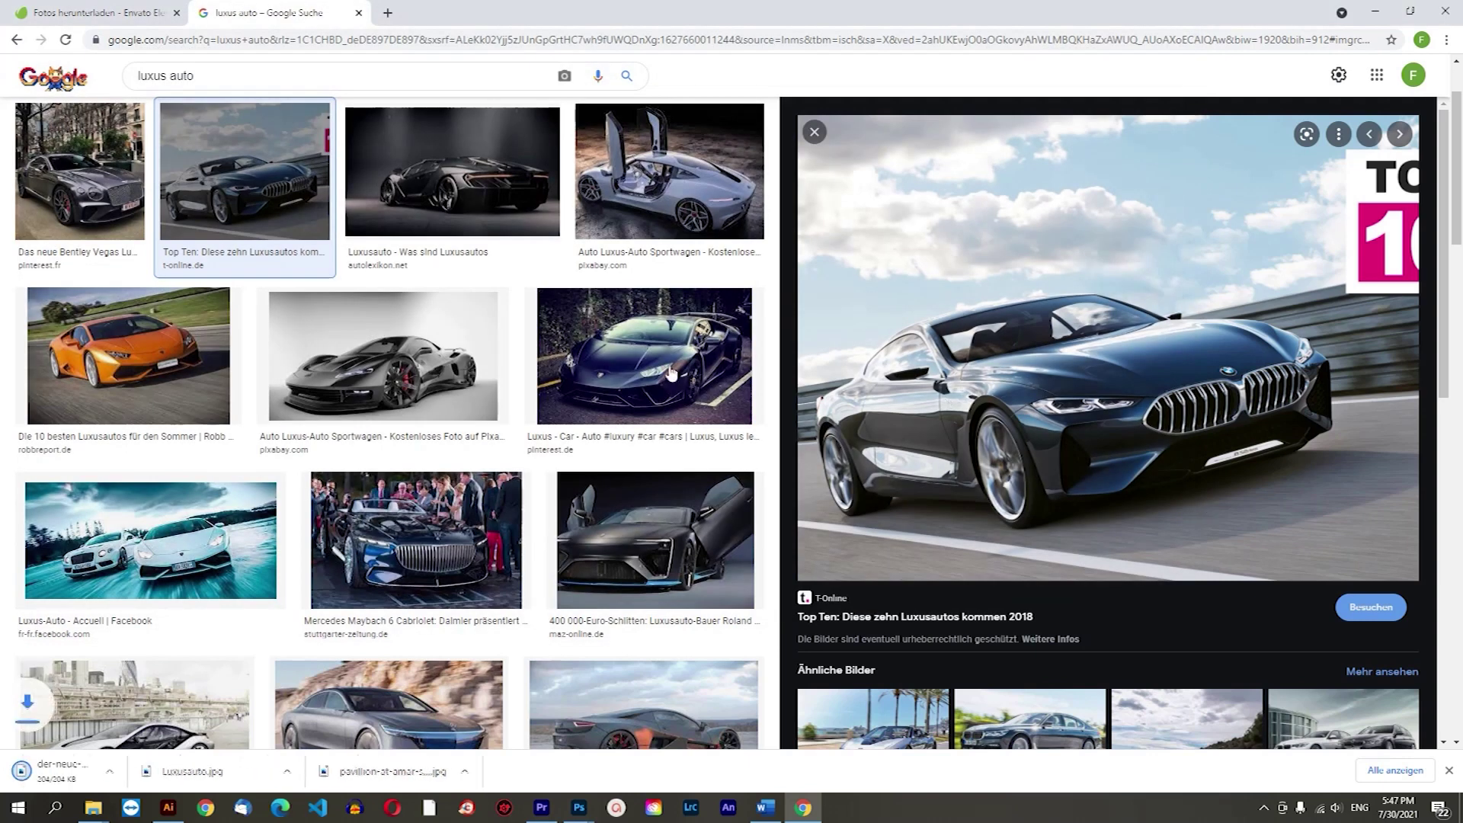
Save the blue Bentley coupe photo to the Desktop.
scroll(538, 463, down, 5)
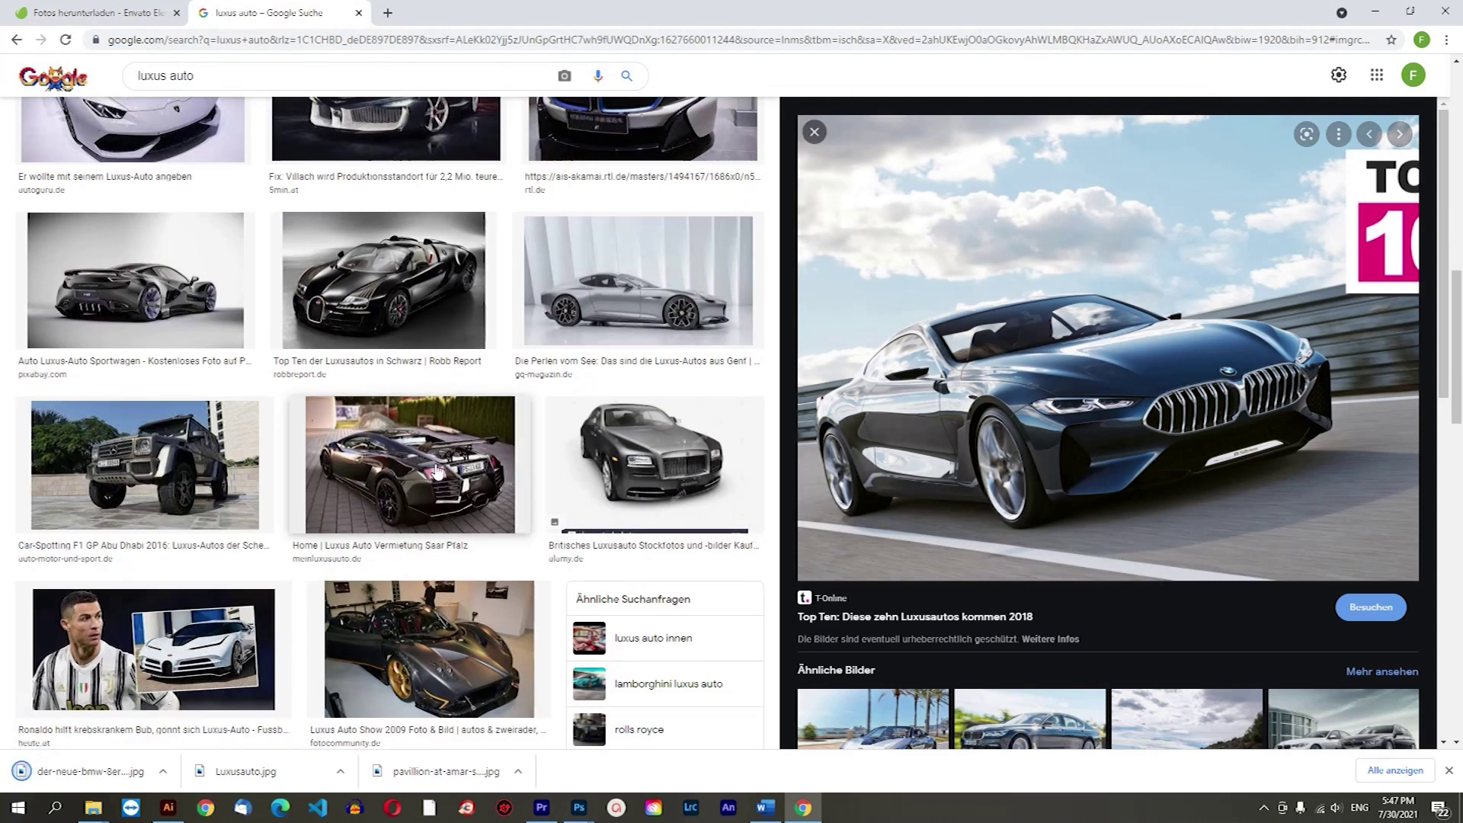
scroll(438, 469, down, 5)
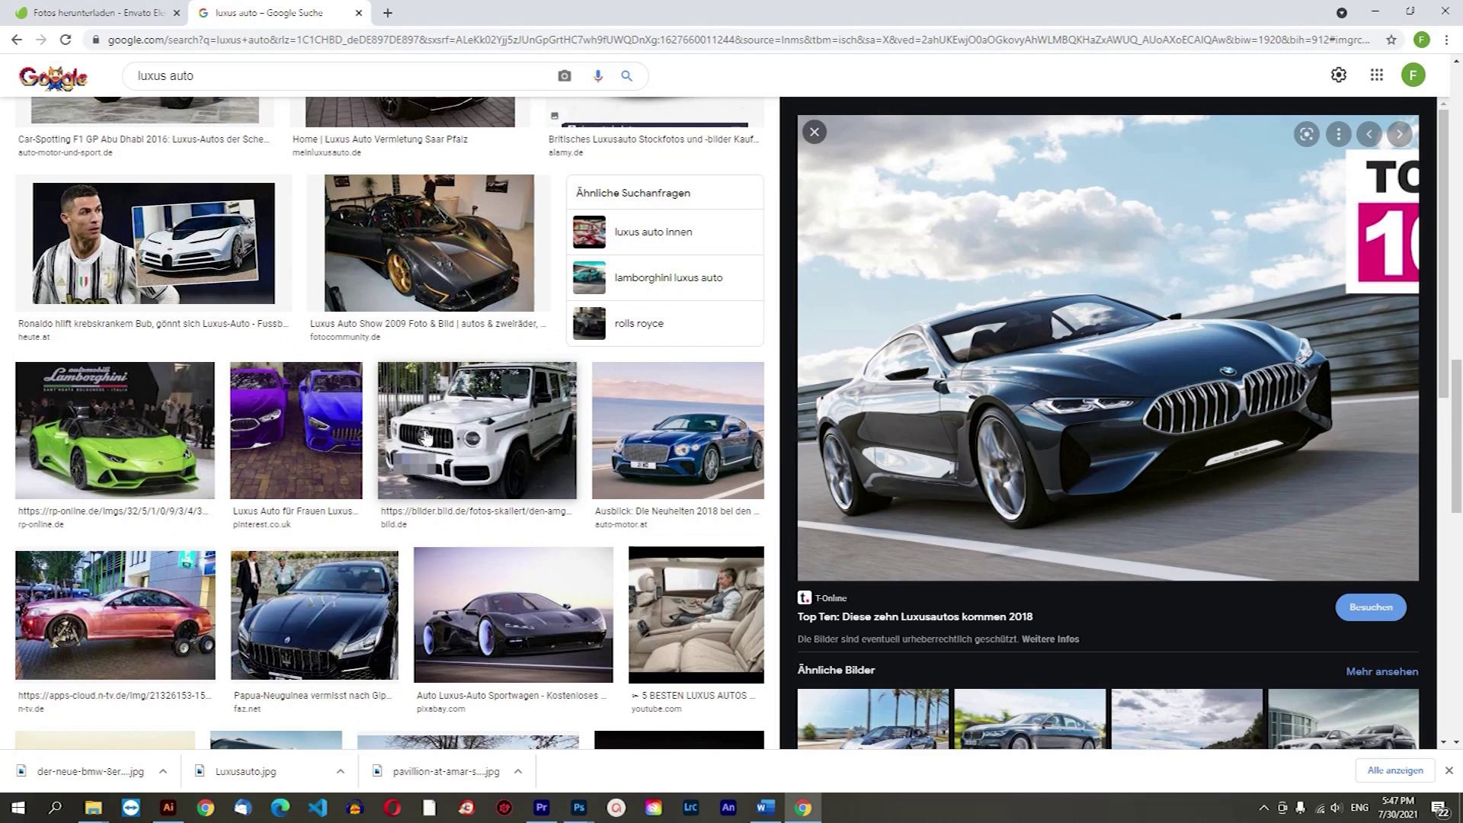
scroll(427, 437, down, 3)
click(678, 228)
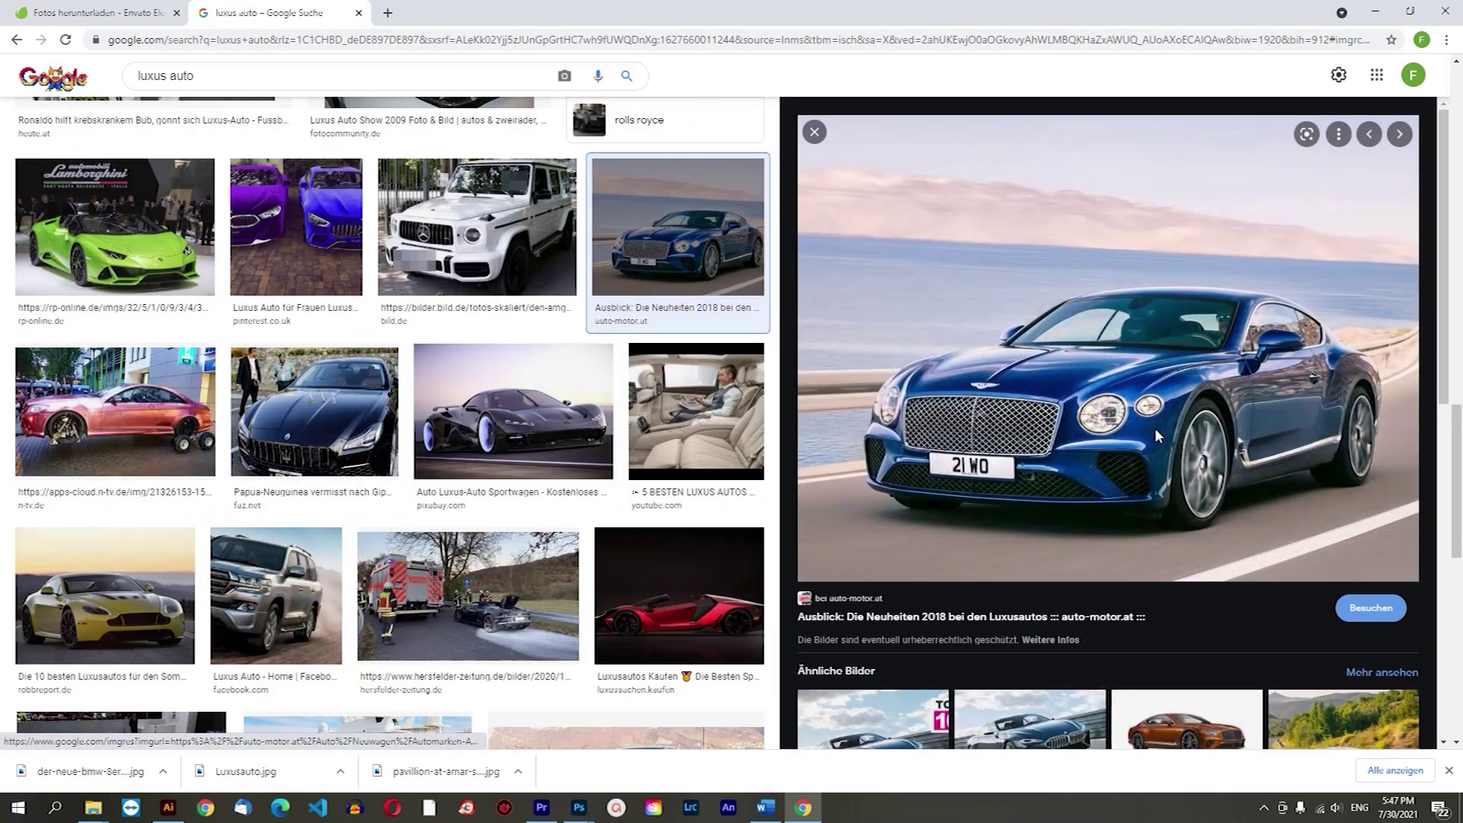
right_click(1154, 428)
click(1177, 460)
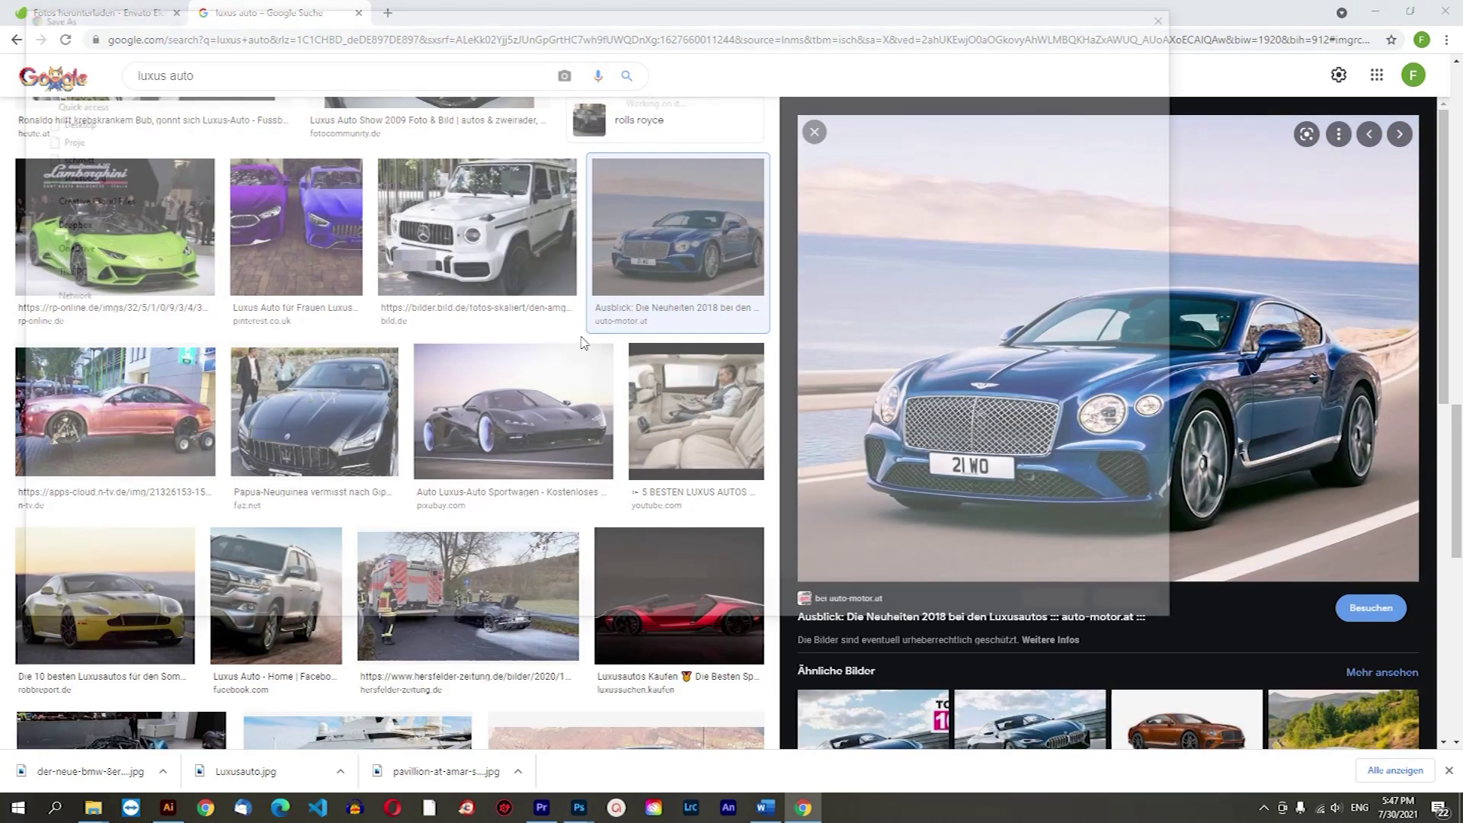
click(1064, 607)
scroll(371, 404, down, 7)
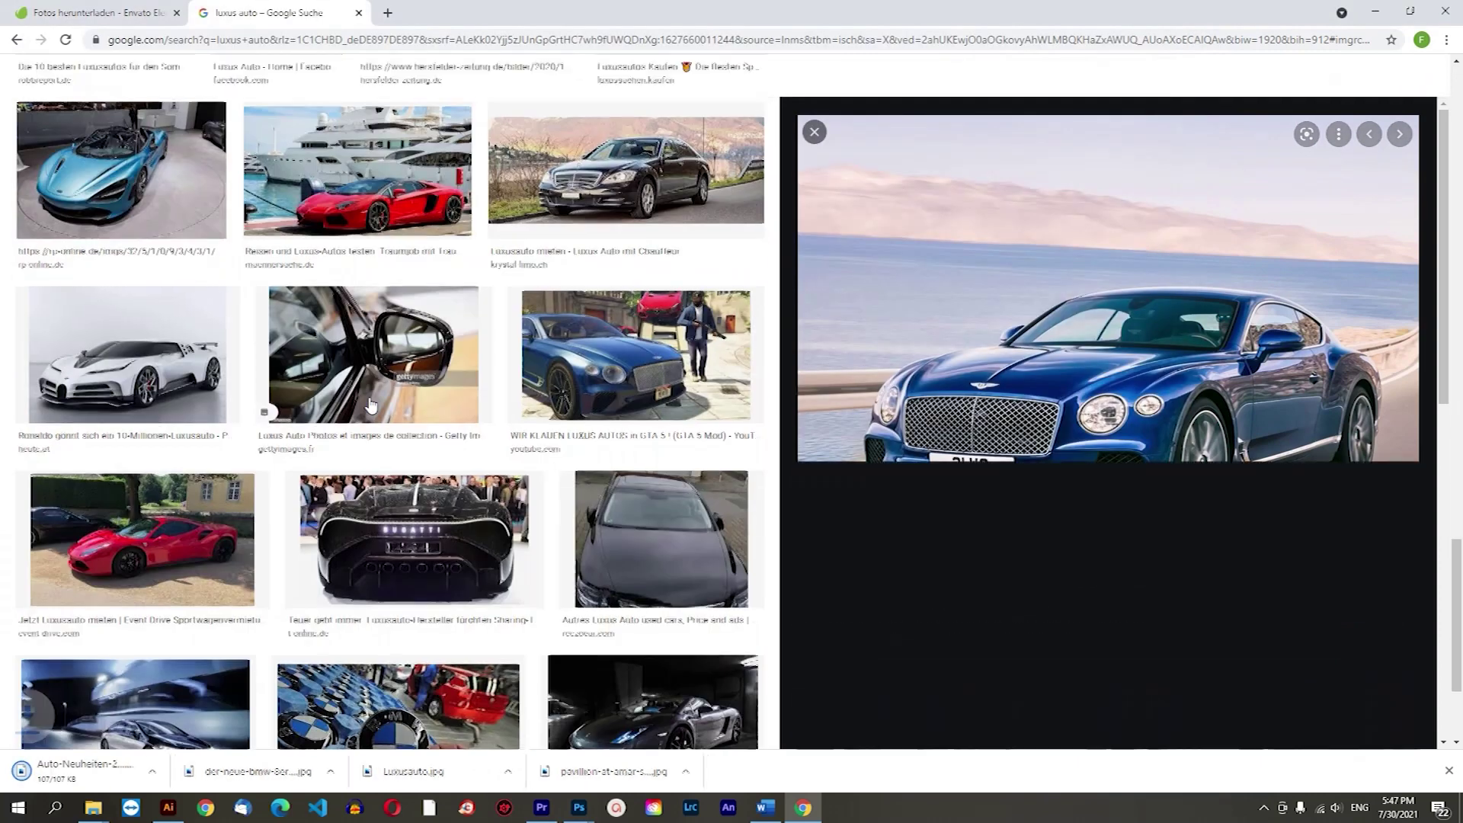
scroll(385, 410, down, 2)
scroll(402, 417, down, 3)
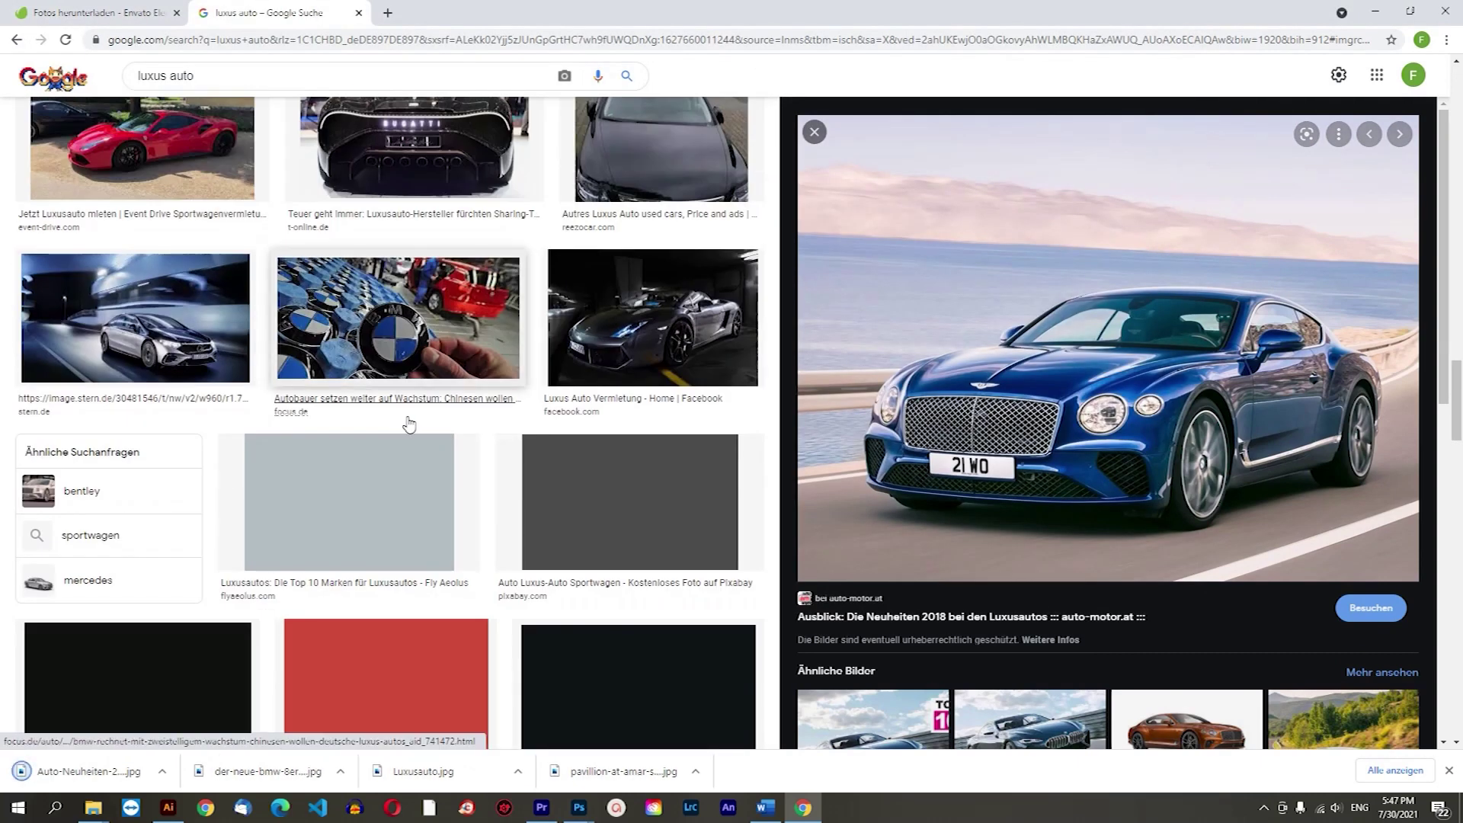
scroll(409, 424, up, 3)
scroll(392, 418, up, 3)
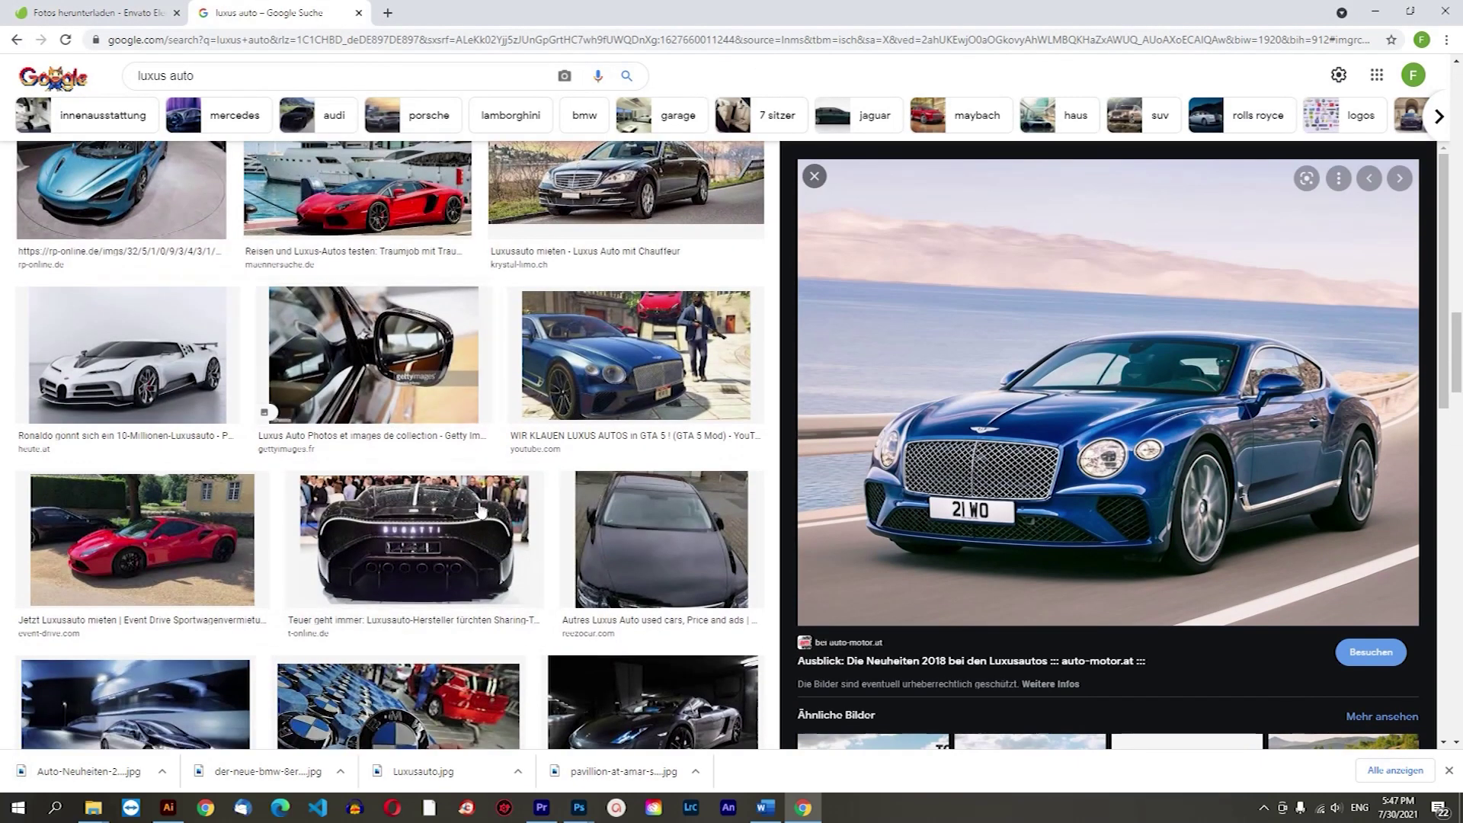
scroll(379, 472, up, 2)
scroll(385, 458, down, 7)
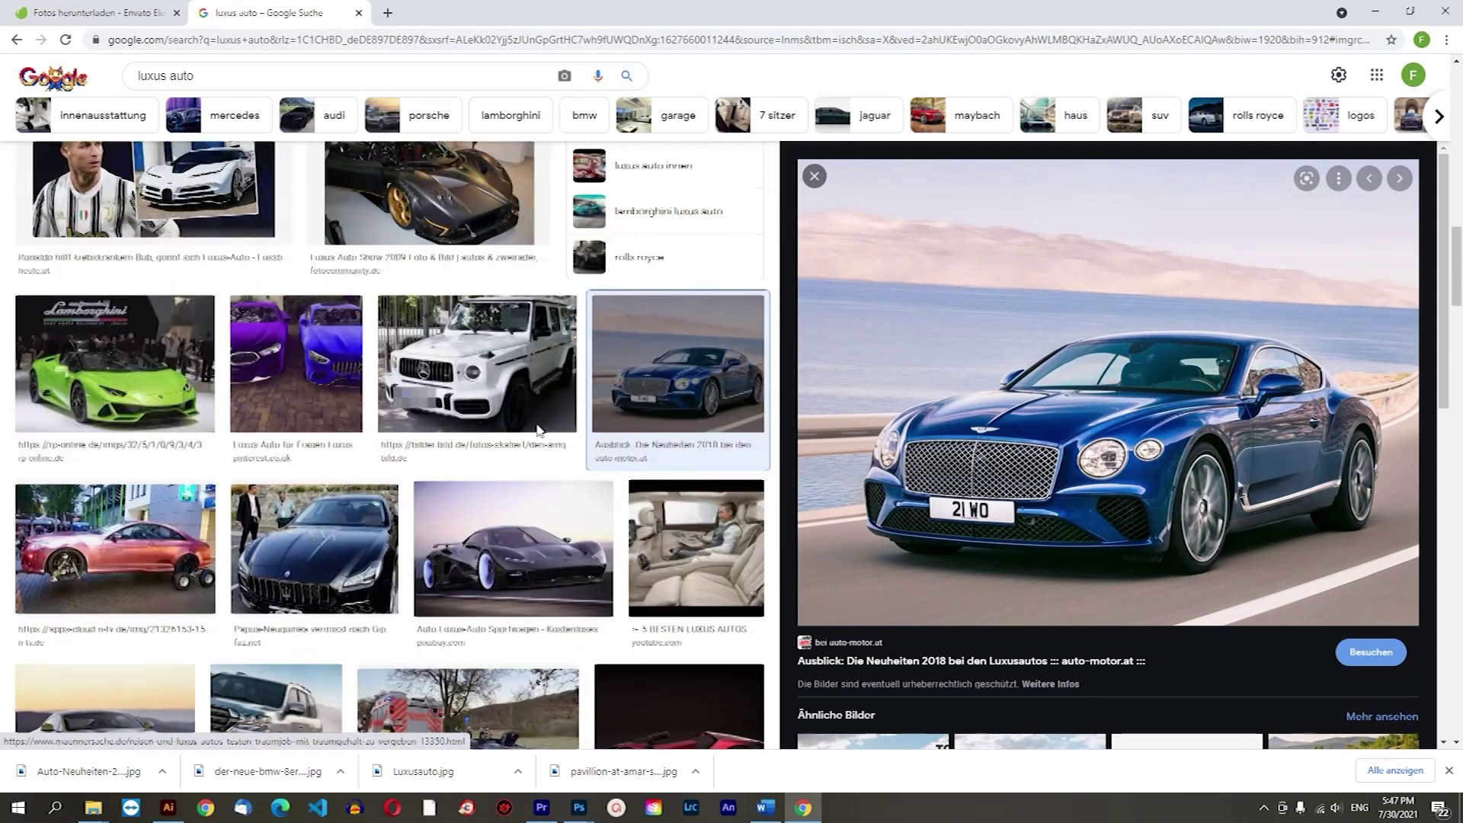
Open the downloaded Bentley, BMW and Lexus photos from the Desktop and display the Bentley document.
click(579, 808)
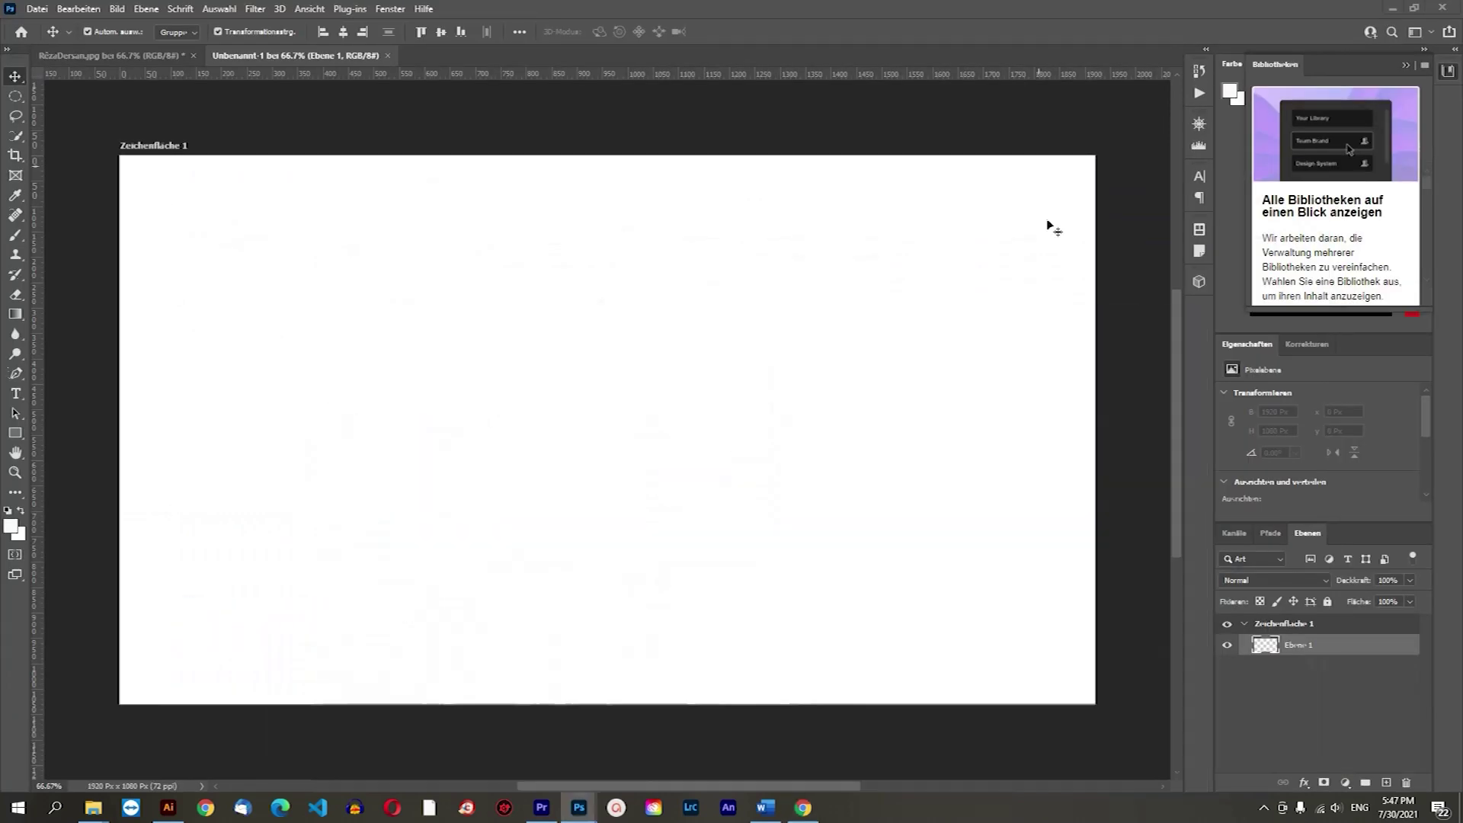
click(36, 8)
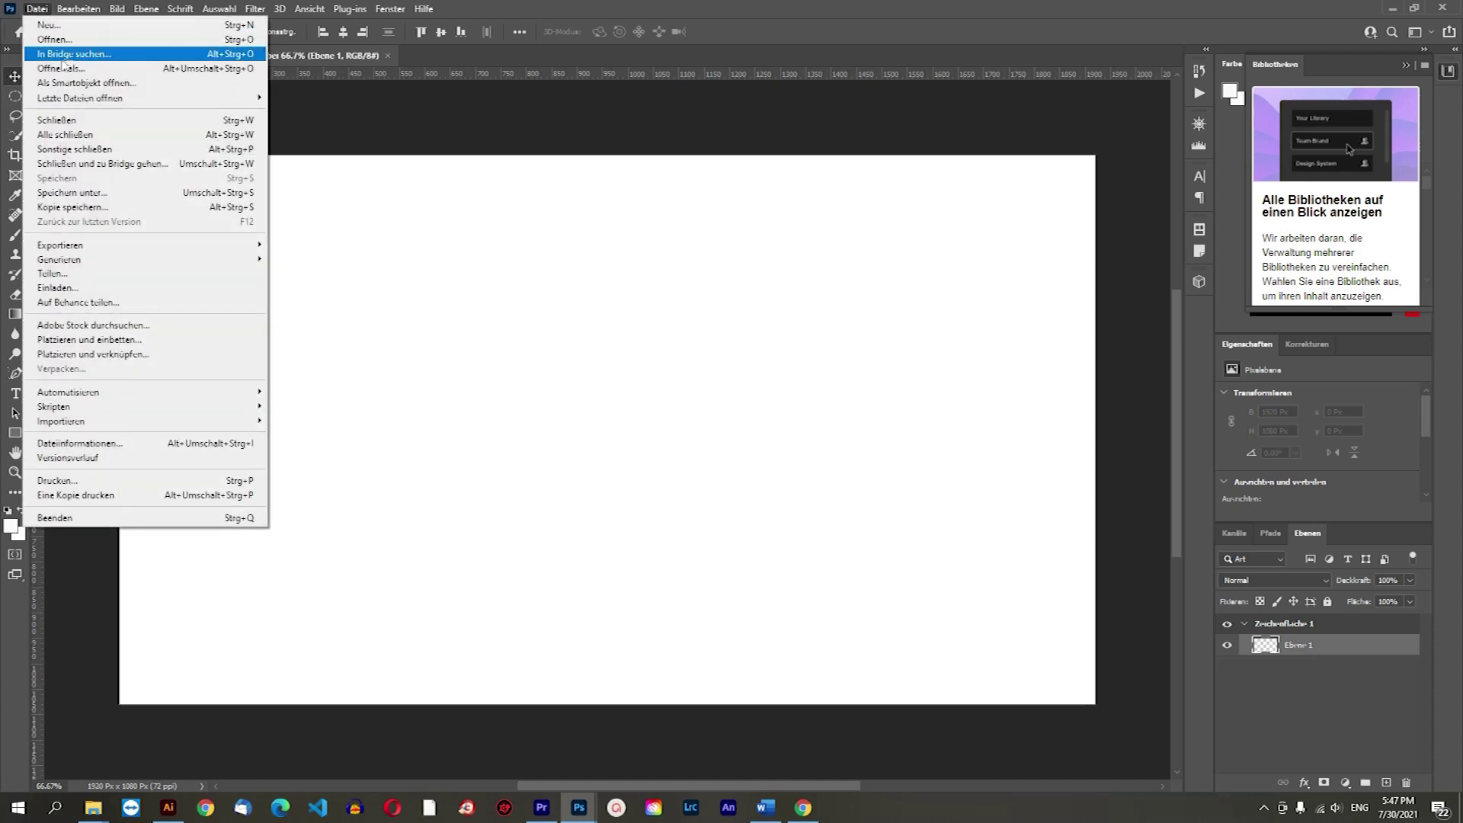
click(363, 229)
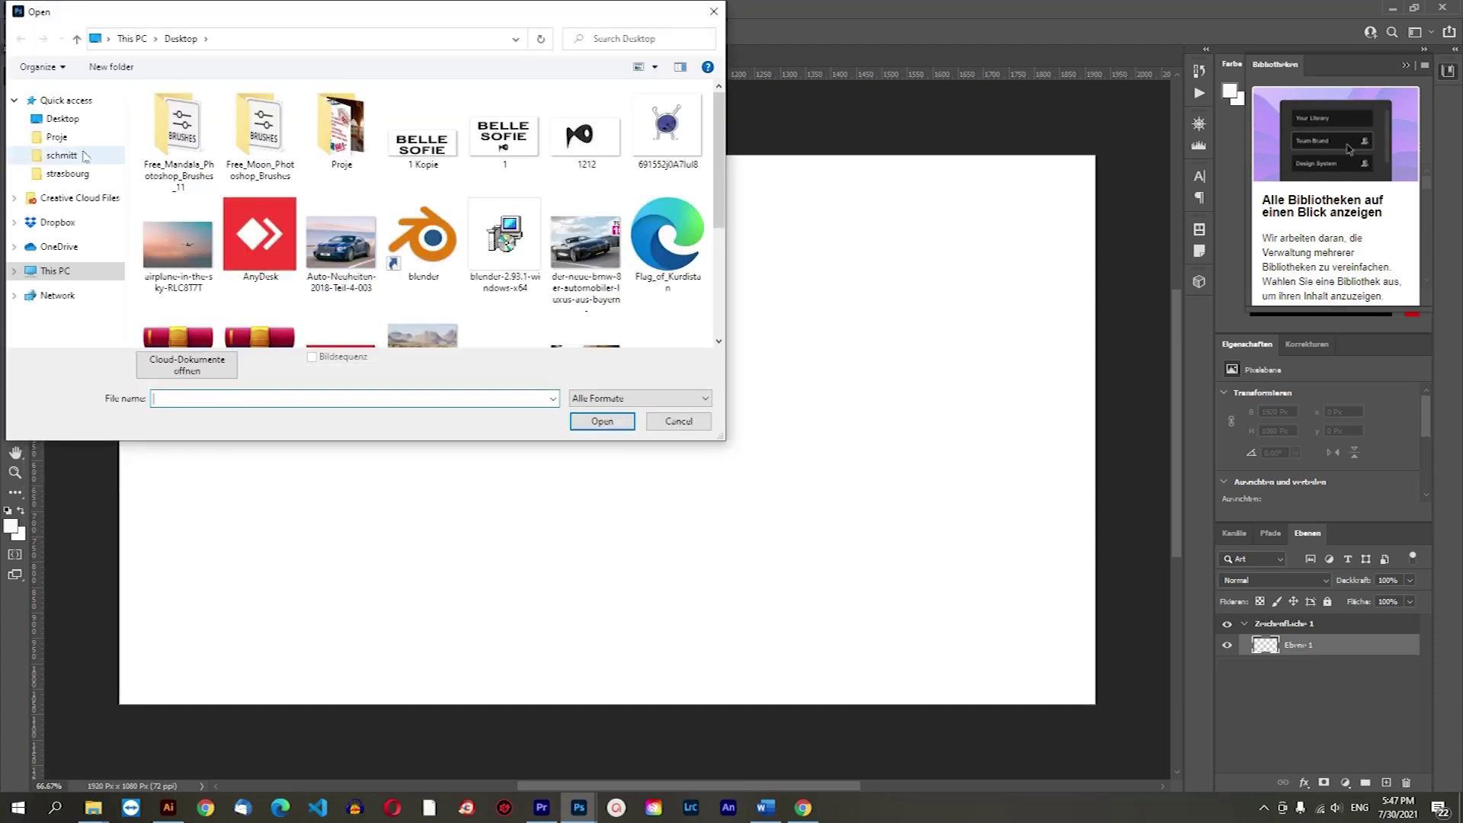
click(357, 250)
ctrl+click(585, 250)
scroll(503, 336, down, 1)
ctrl+click(423, 278)
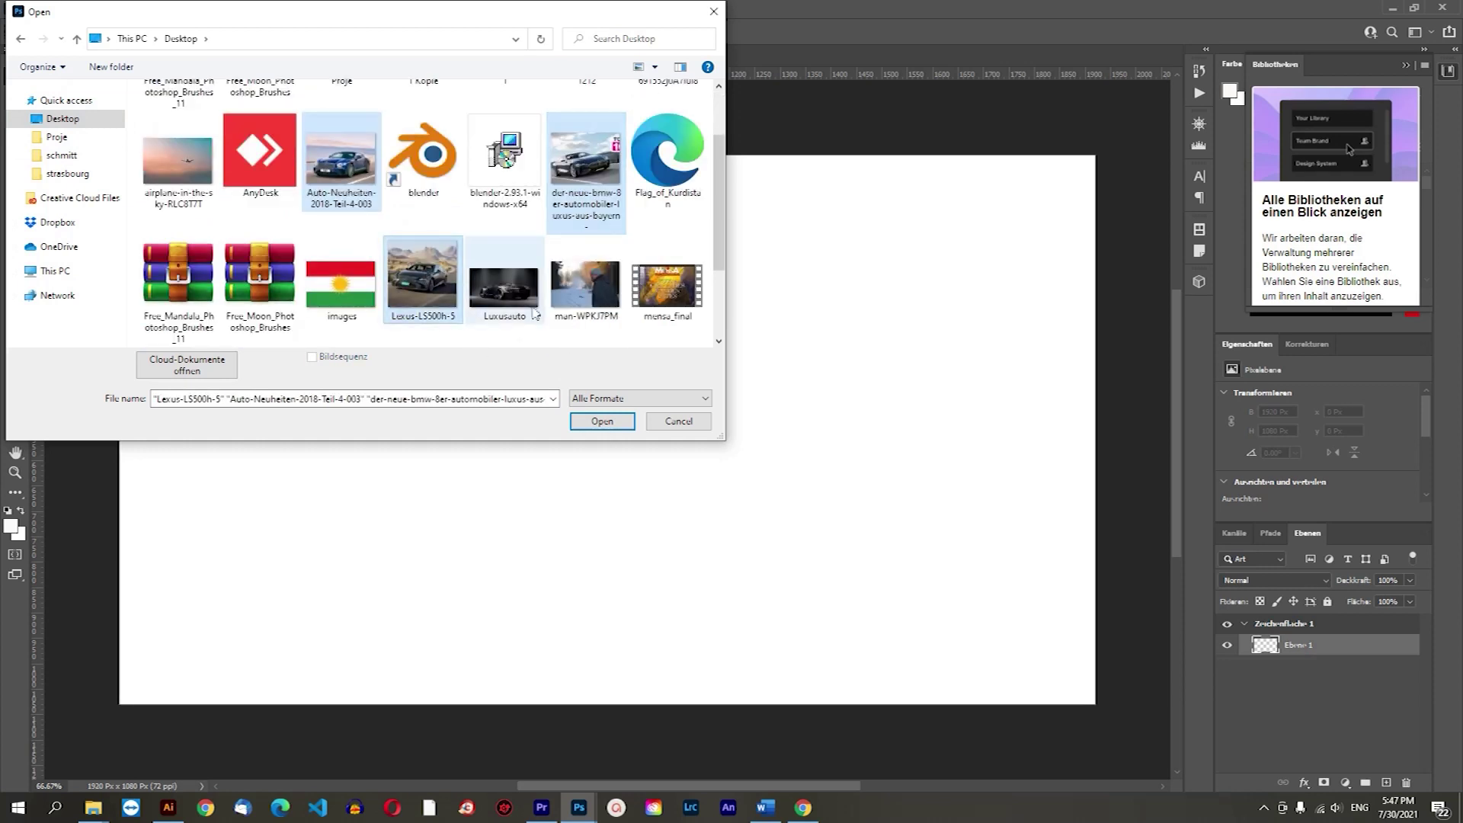
click(603, 421)
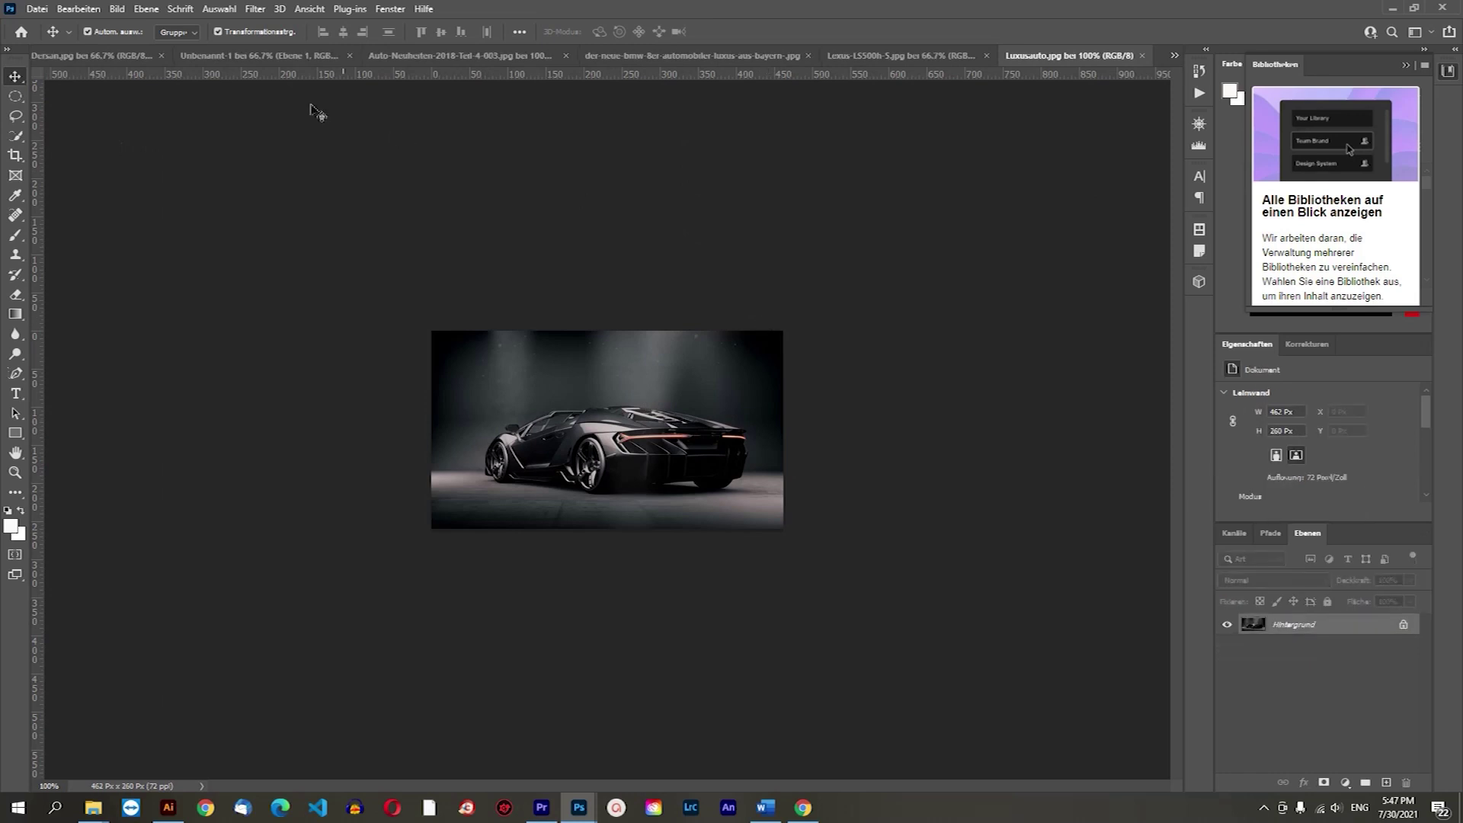
click(236, 56)
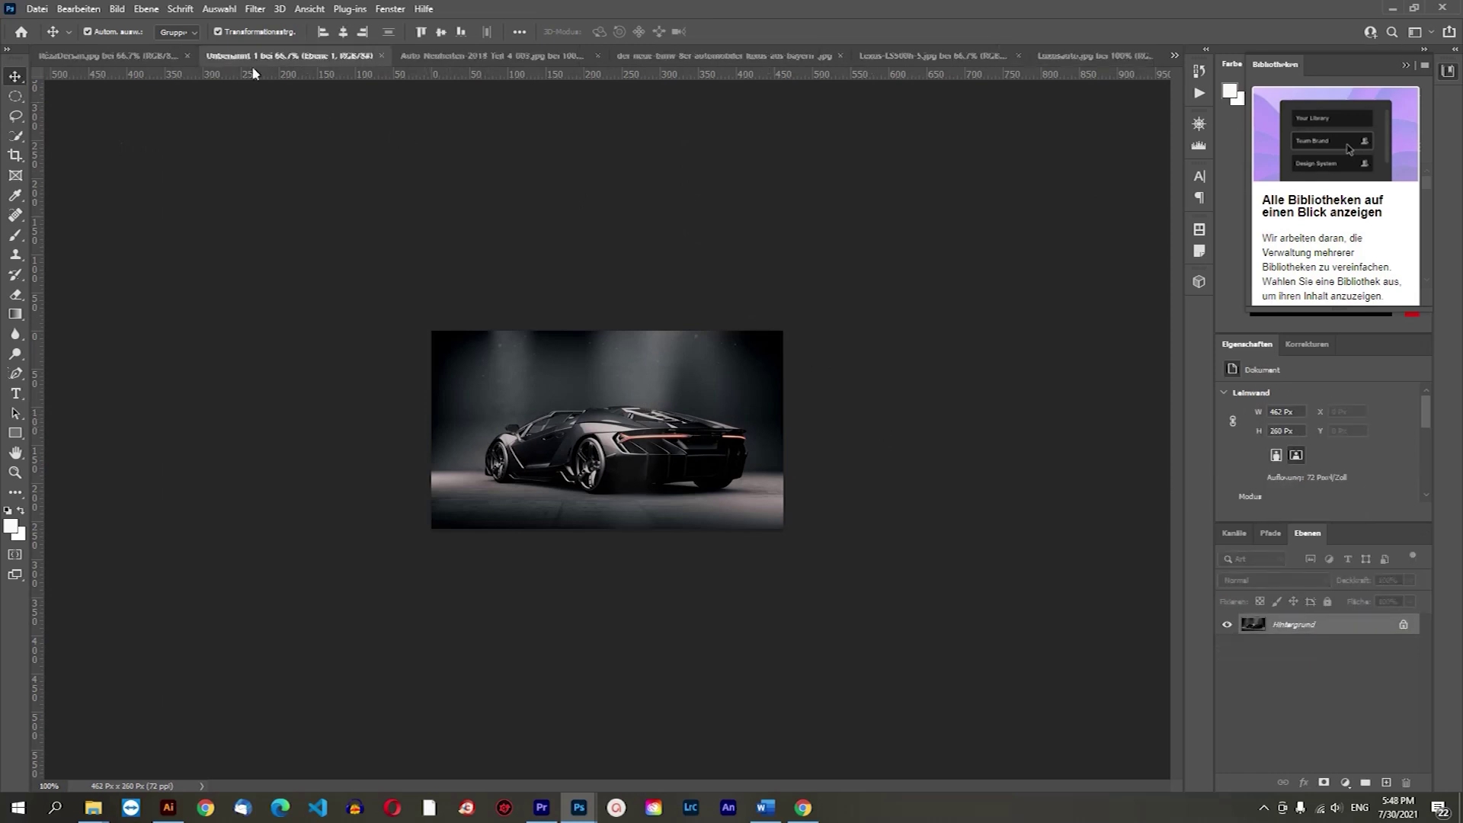
click(473, 57)
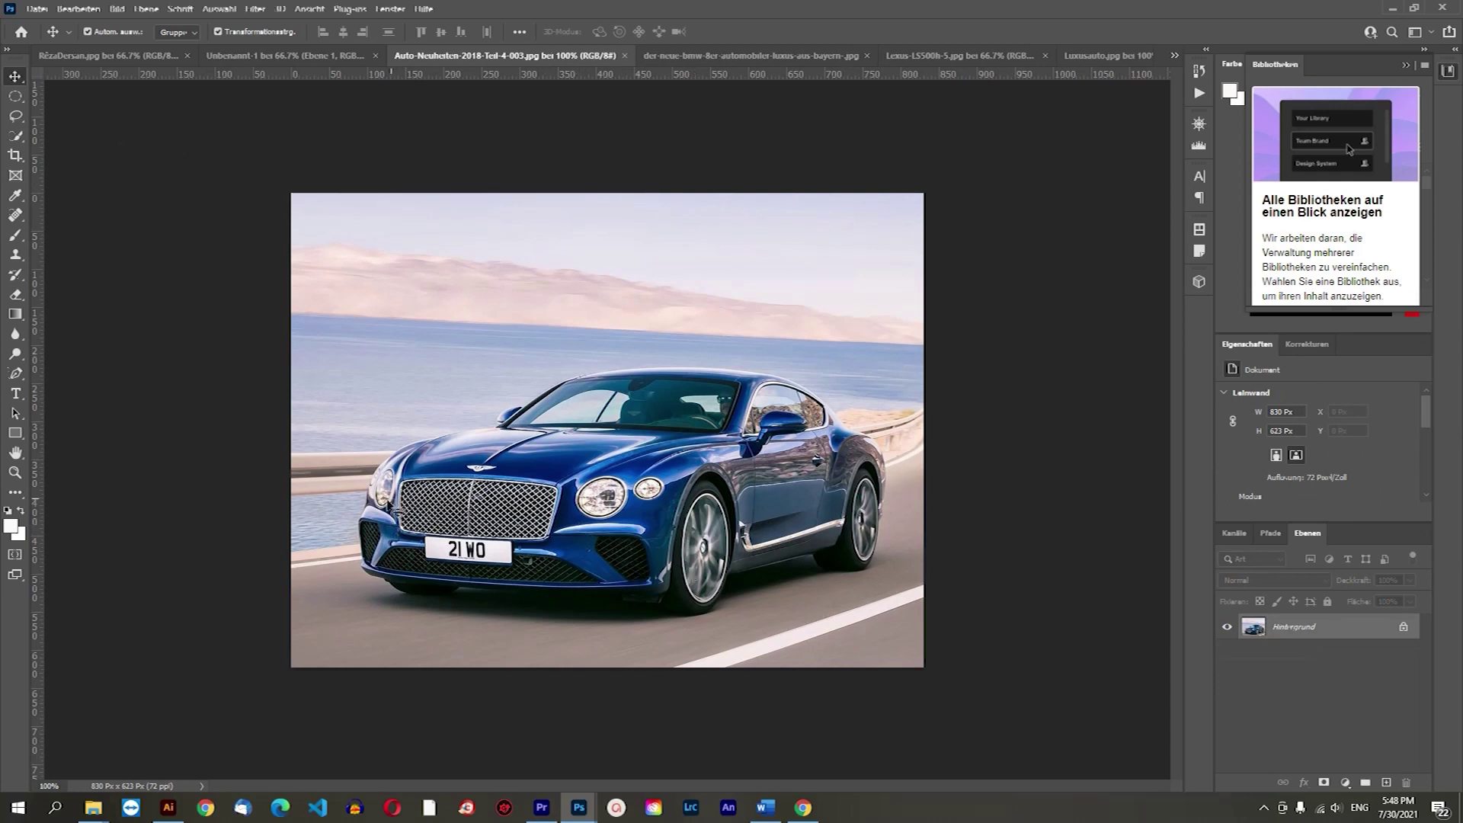
Zoom in, stamp a flare on the Bentley's right headlight, then revert it in History.
key(ctrl+plus)
click(12, 237)
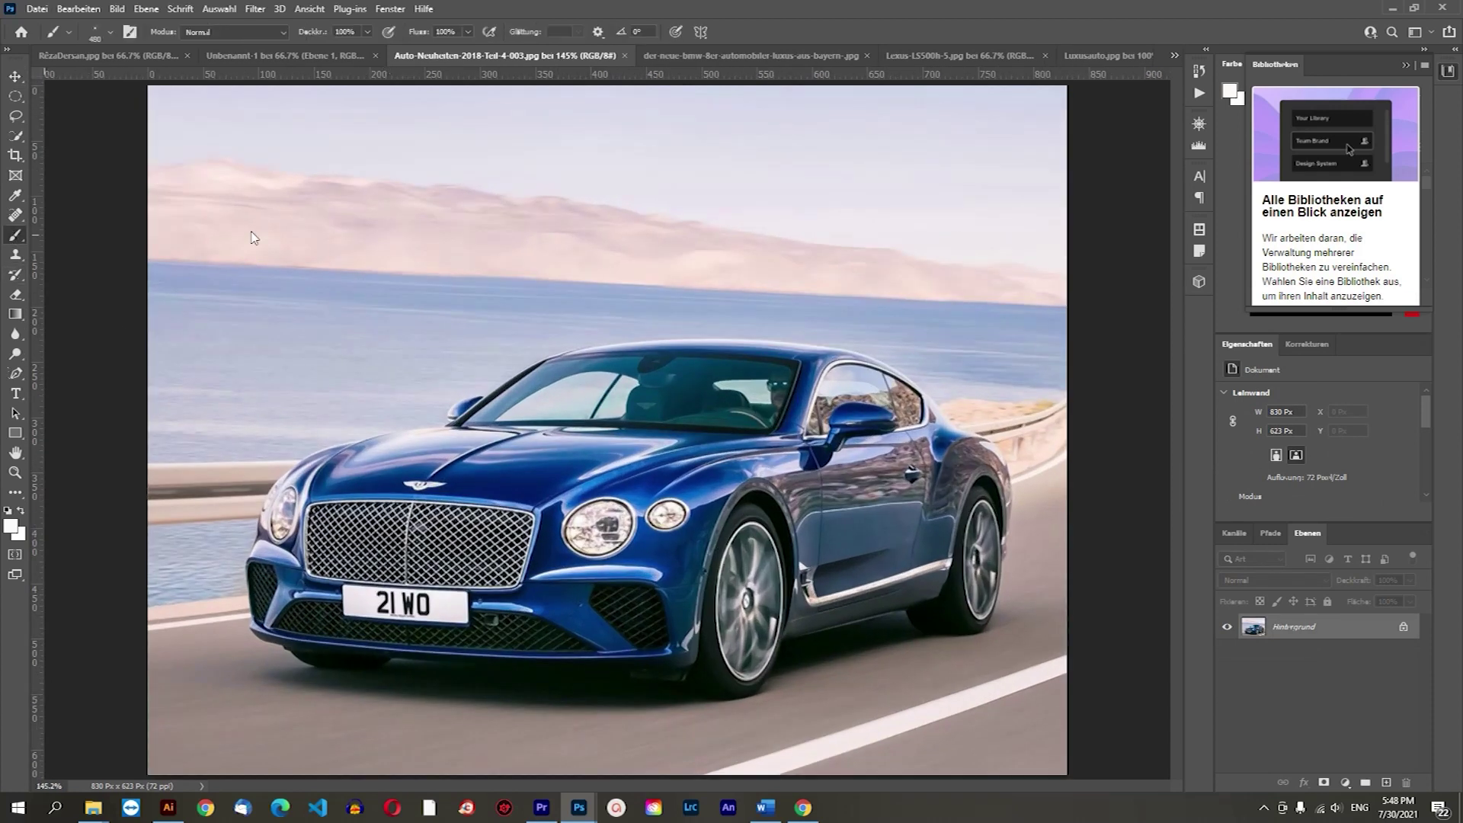
click(109, 34)
scroll(229, 507, down, 1)
scroll(231, 519, down, 1)
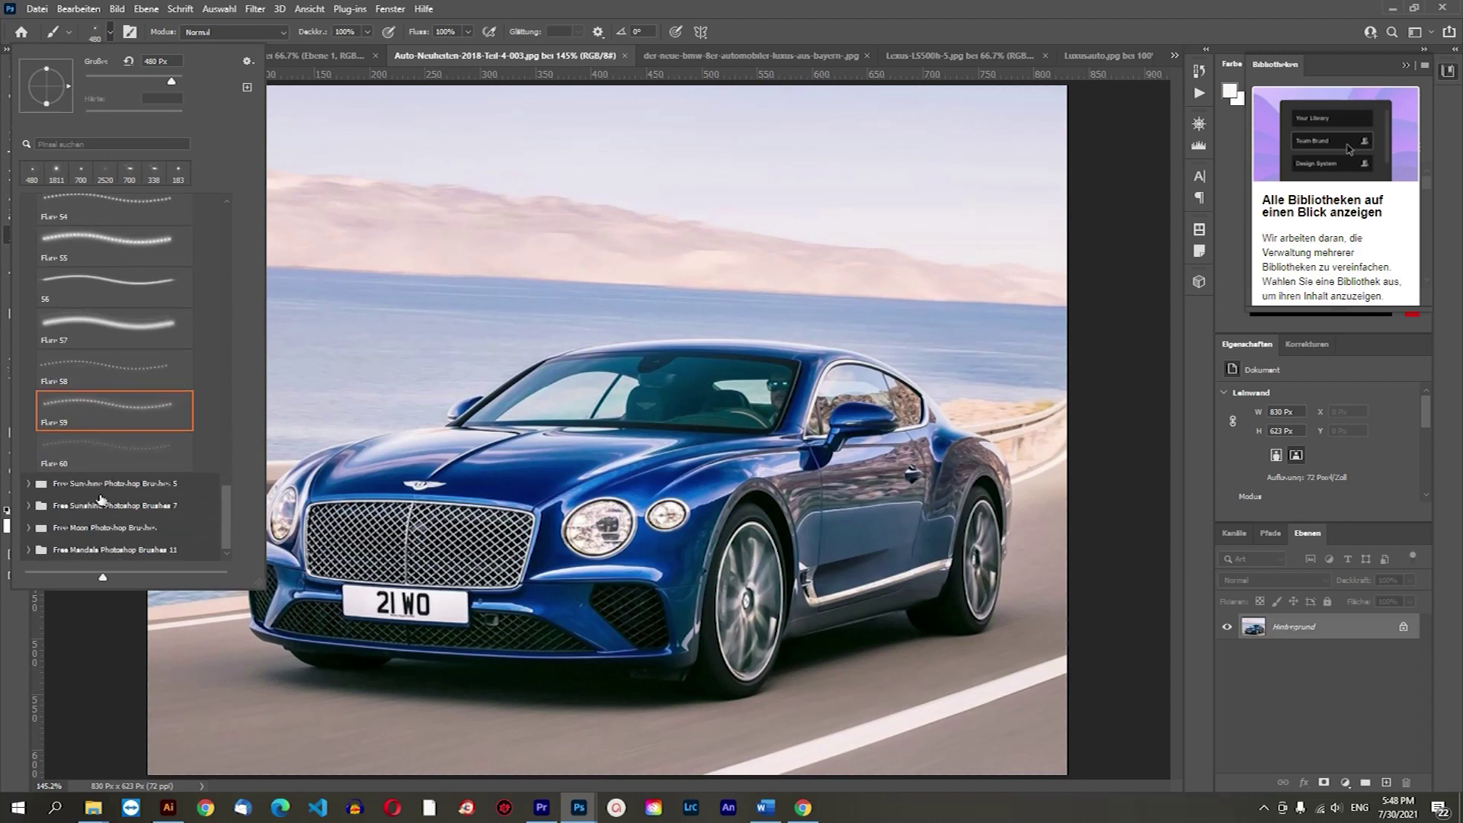
click(599, 528)
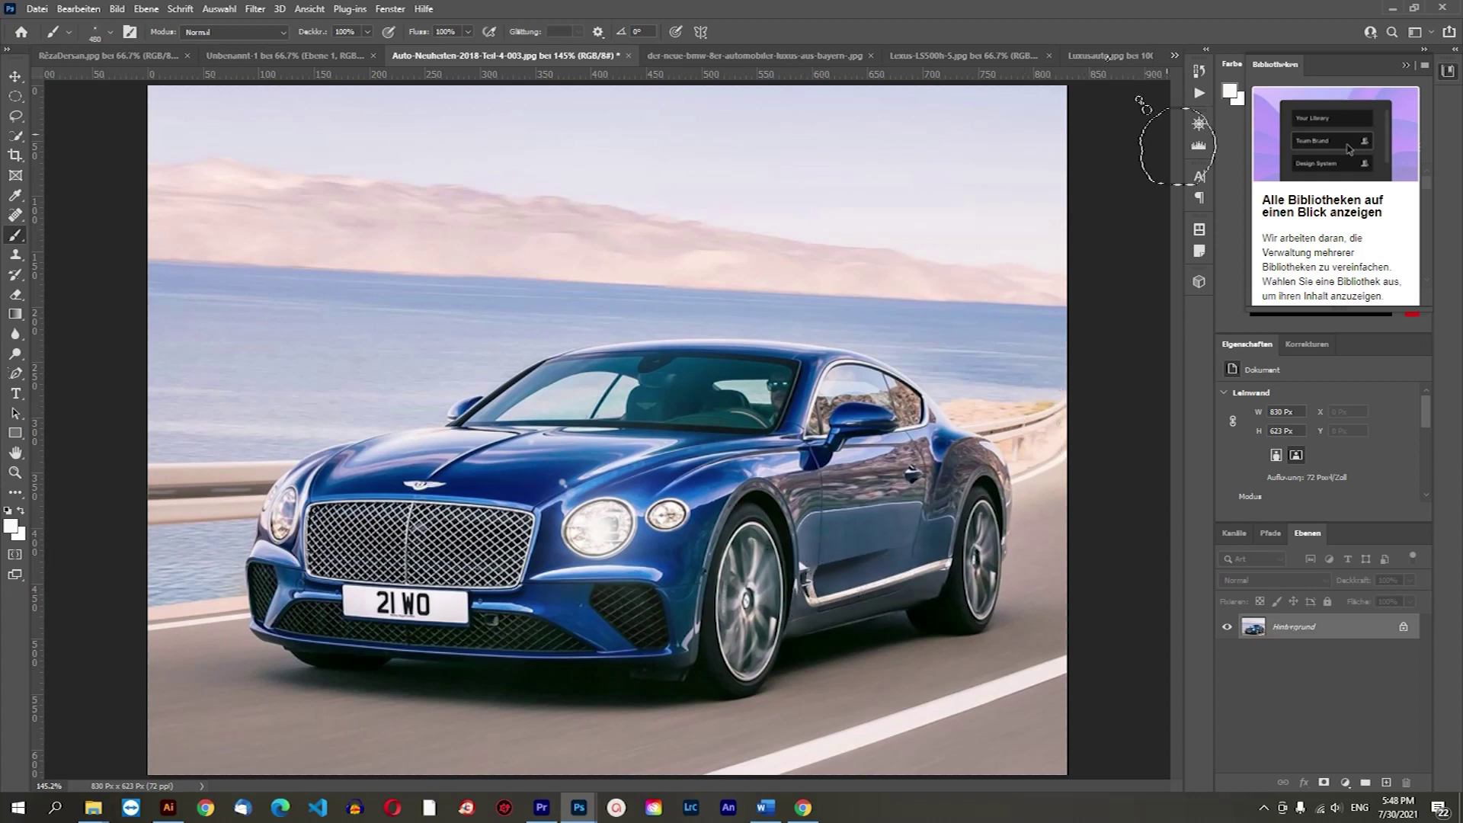
click(1198, 70)
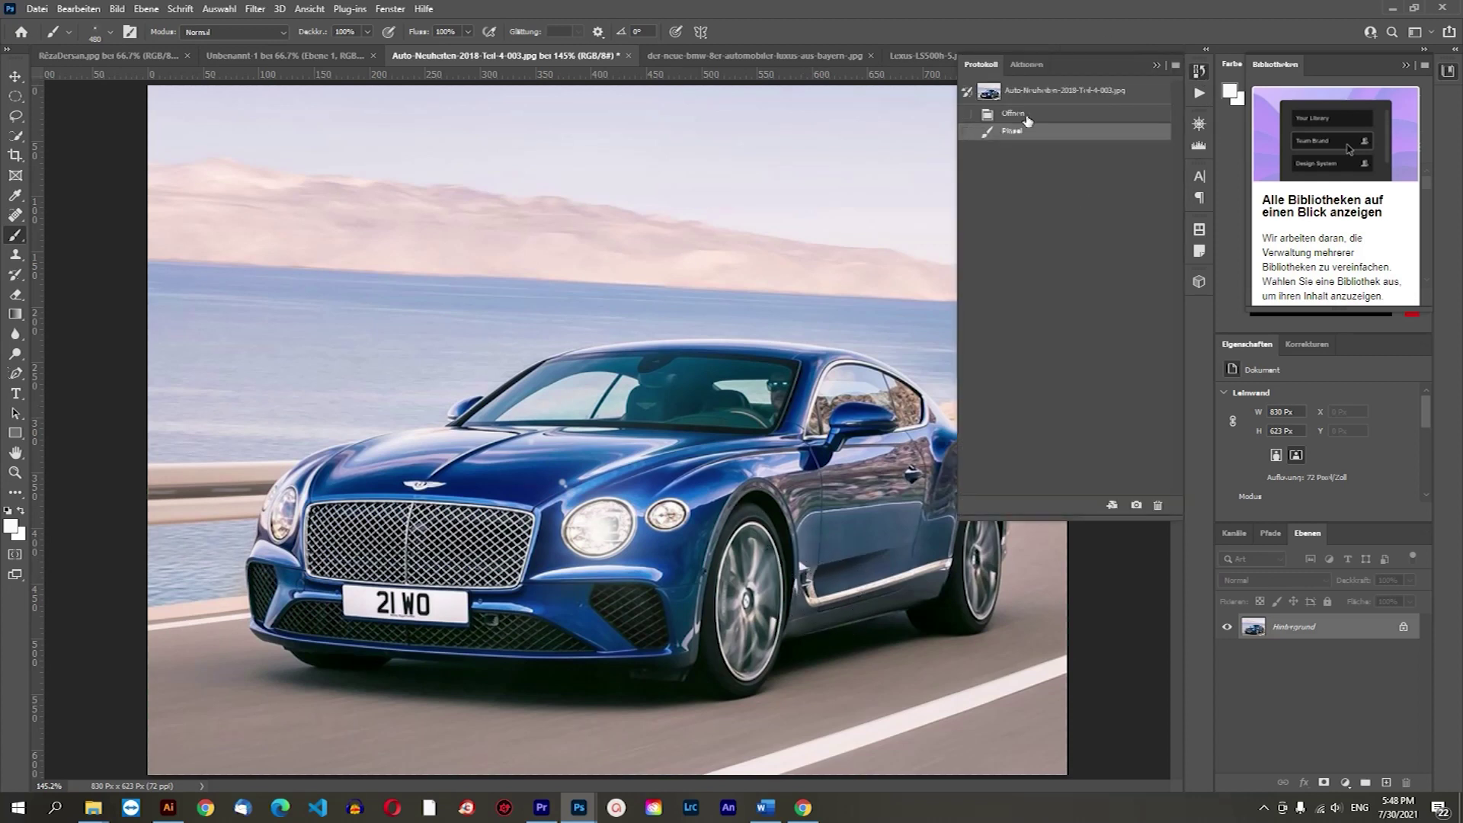
click(1027, 121)
Try Mandala brush 1 from the Free Mandala Brushes 11 set on the car, then revert.
click(70, 33)
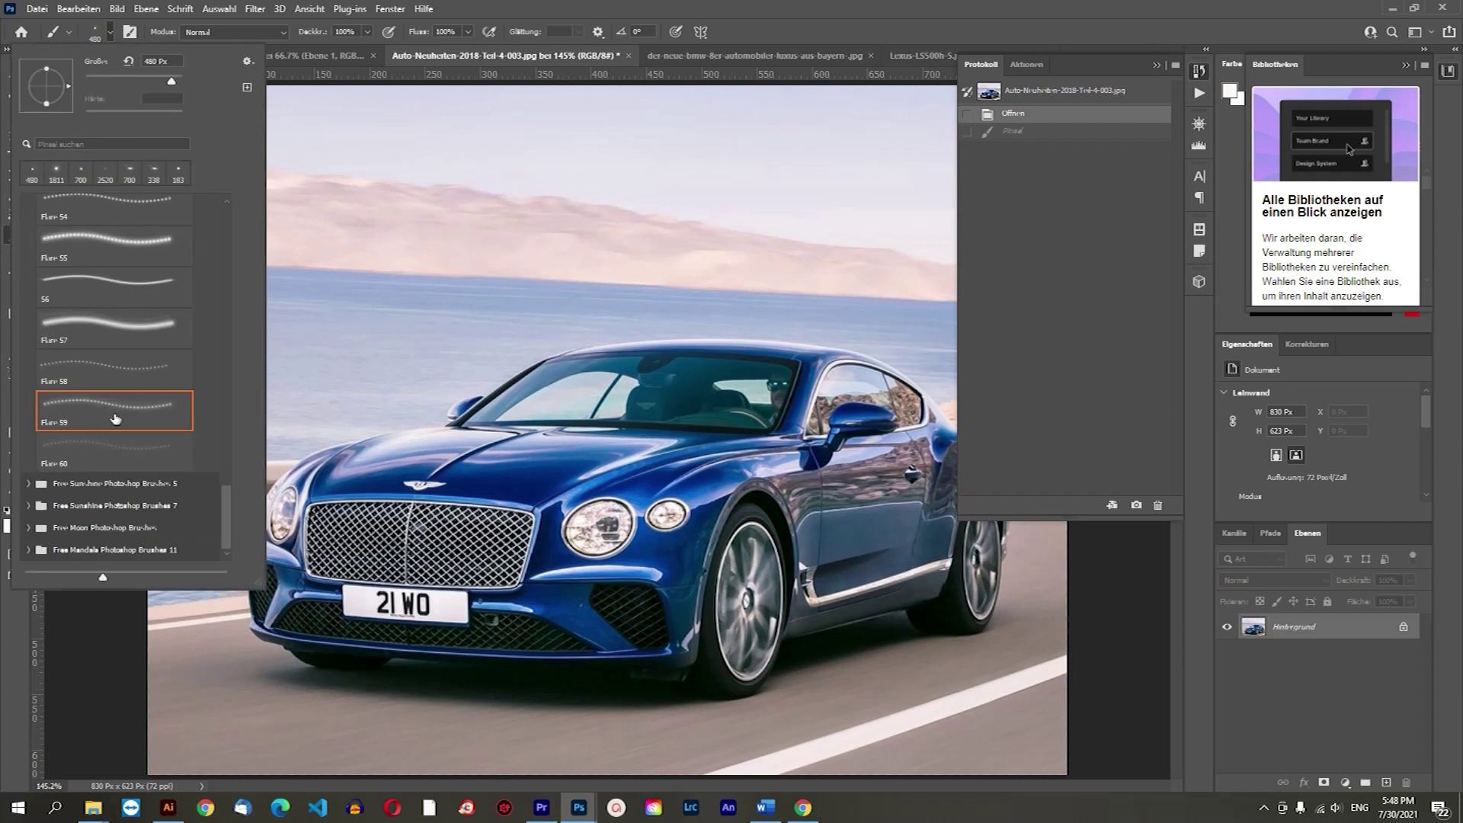
click(28, 483)
scroll(125, 470, down, 2)
scroll(122, 480, down, 3)
scroll(114, 503, down, 2)
scroll(104, 529, down, 3)
scroll(104, 529, down, 3)
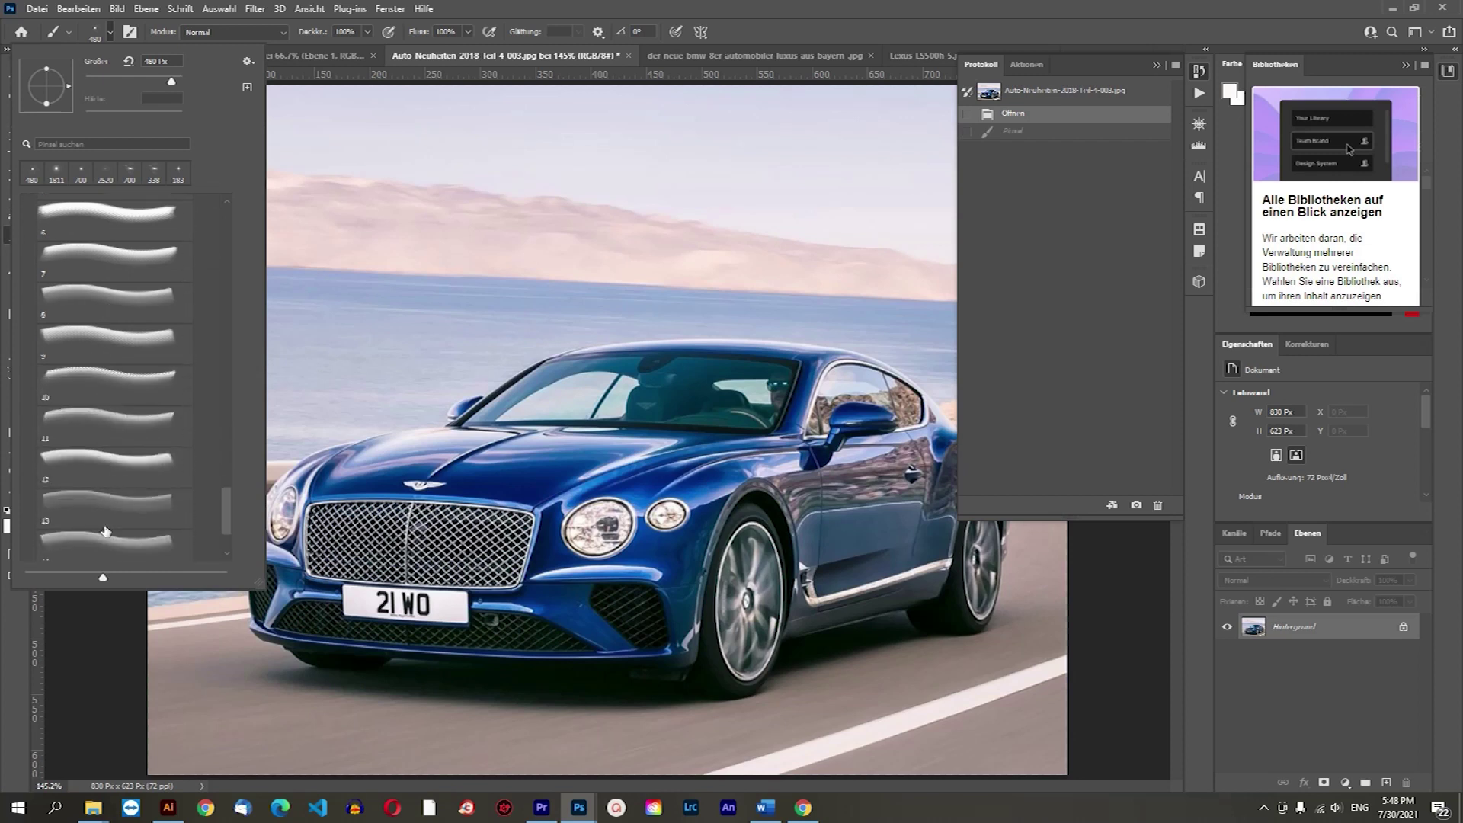
scroll(118, 531, down, 3)
click(27, 503)
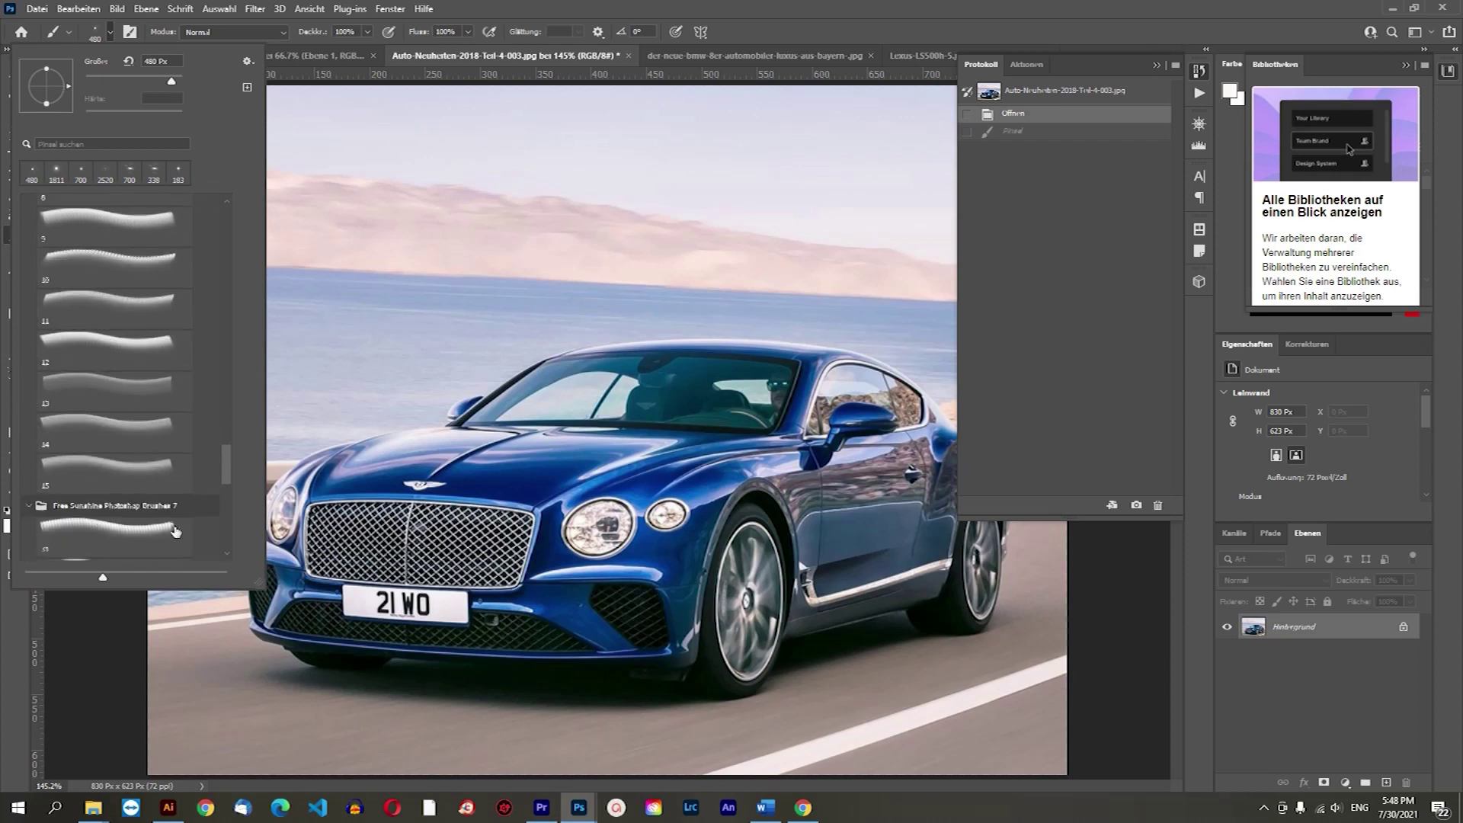
scroll(76, 518, down, 2)
scroll(90, 524, down, 2)
scroll(90, 524, down, 2)
scroll(89, 525, down, 2)
scroll(89, 524, down, 2)
scroll(88, 527, down, 1)
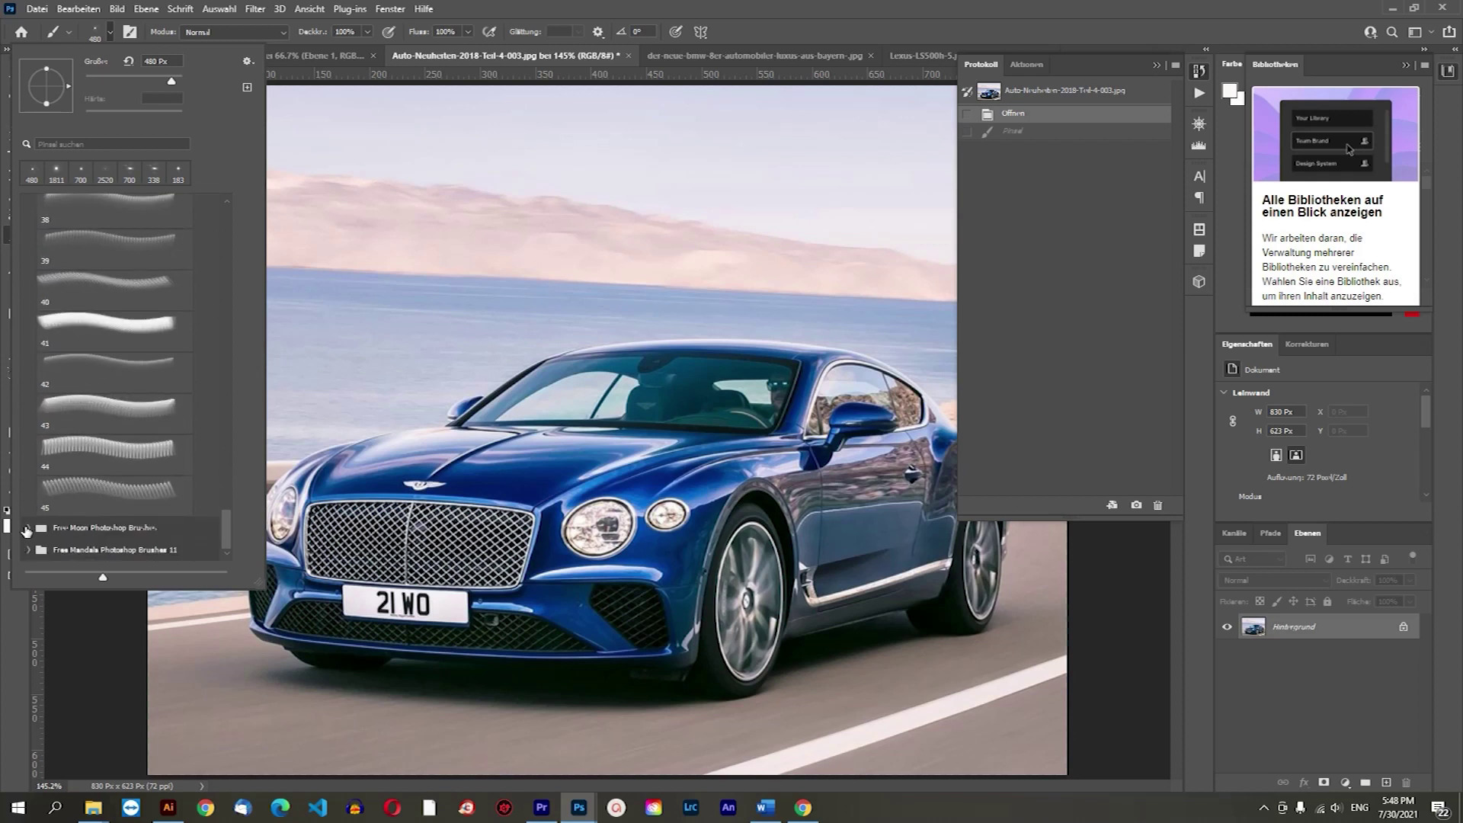
click(28, 550)
scroll(158, 494, down, 2)
scroll(158, 494, down, 1)
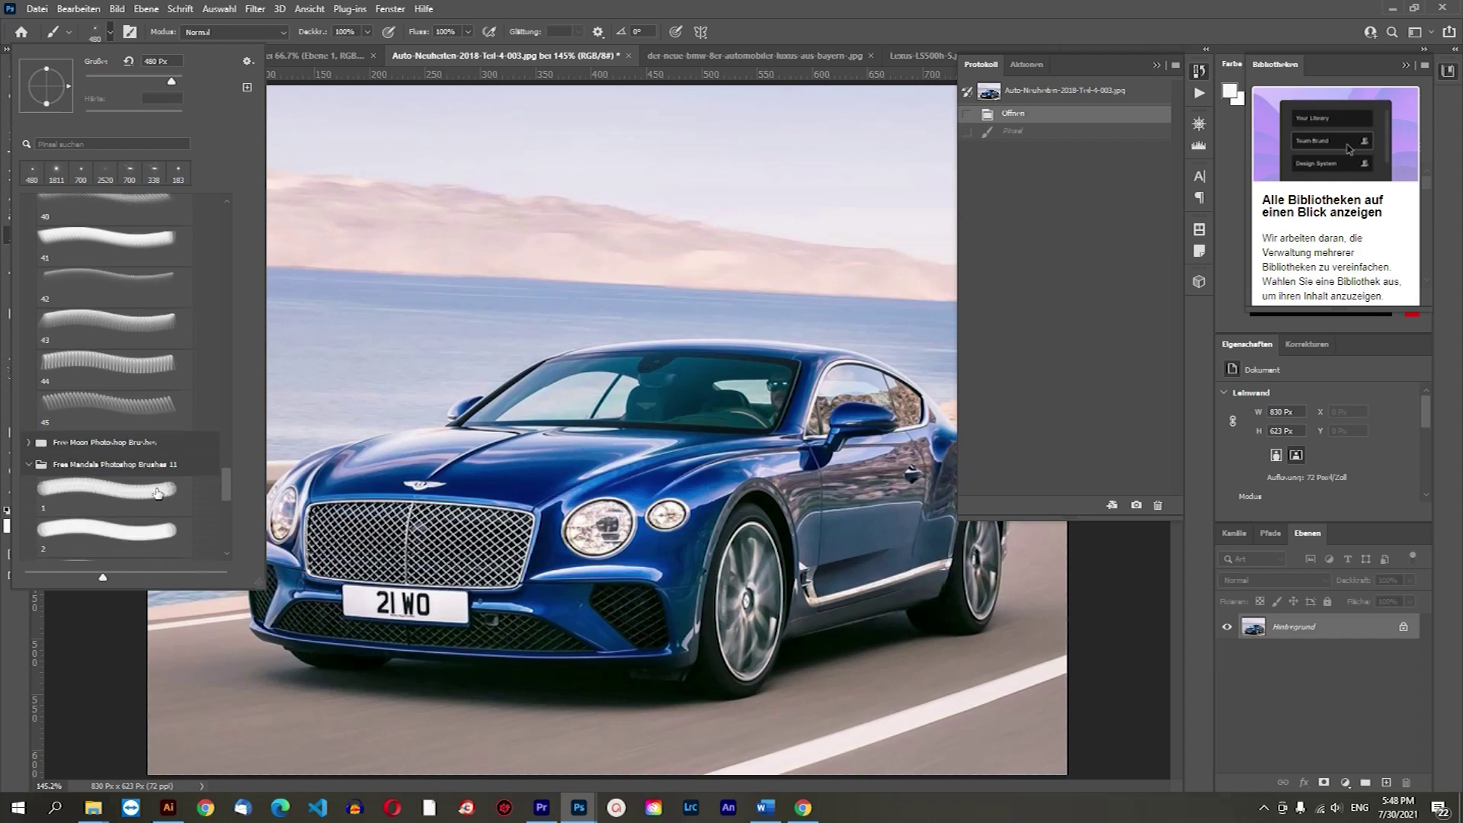
click(164, 495)
click(557, 461)
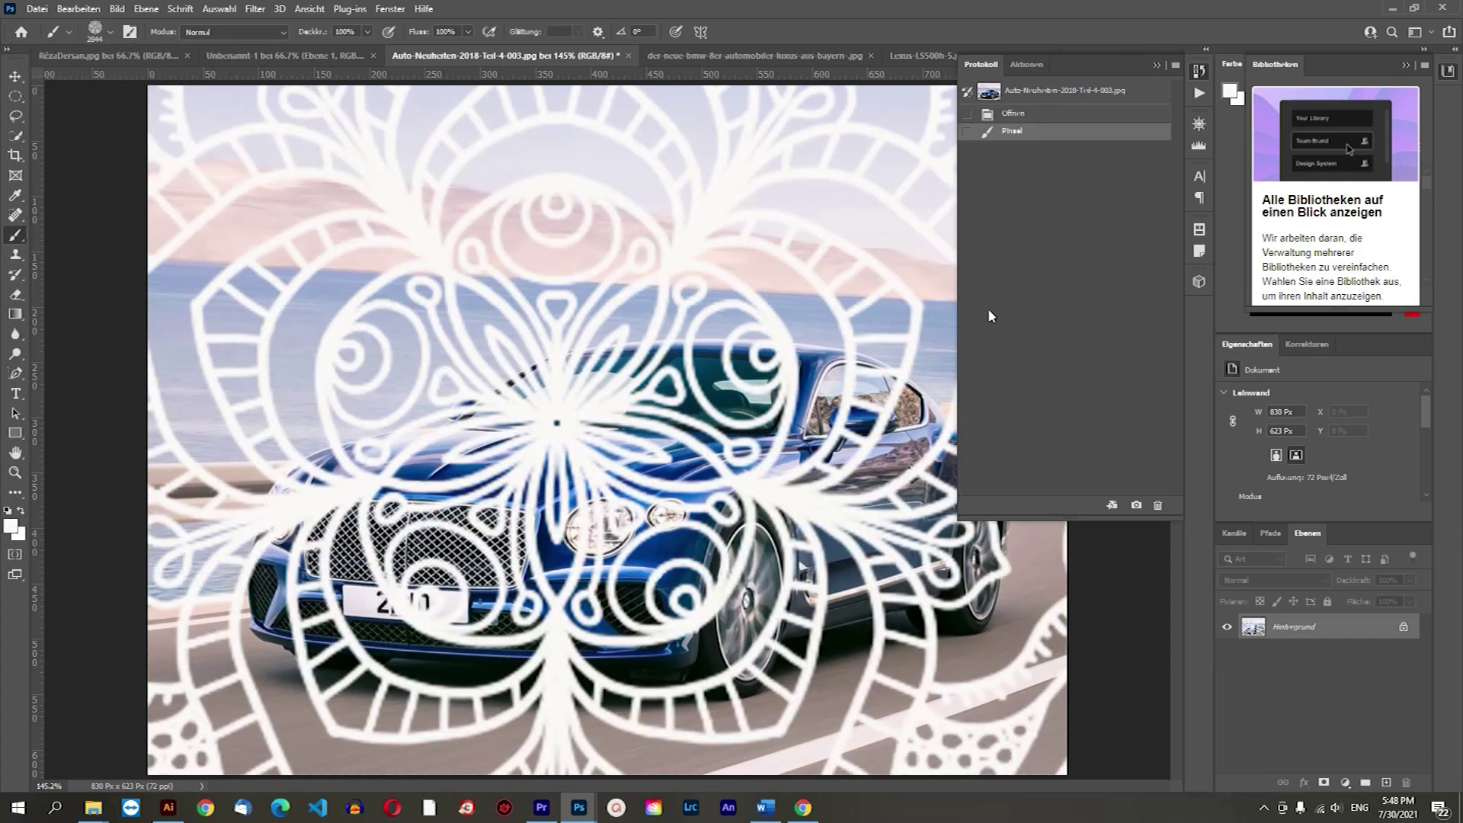
click(1021, 120)
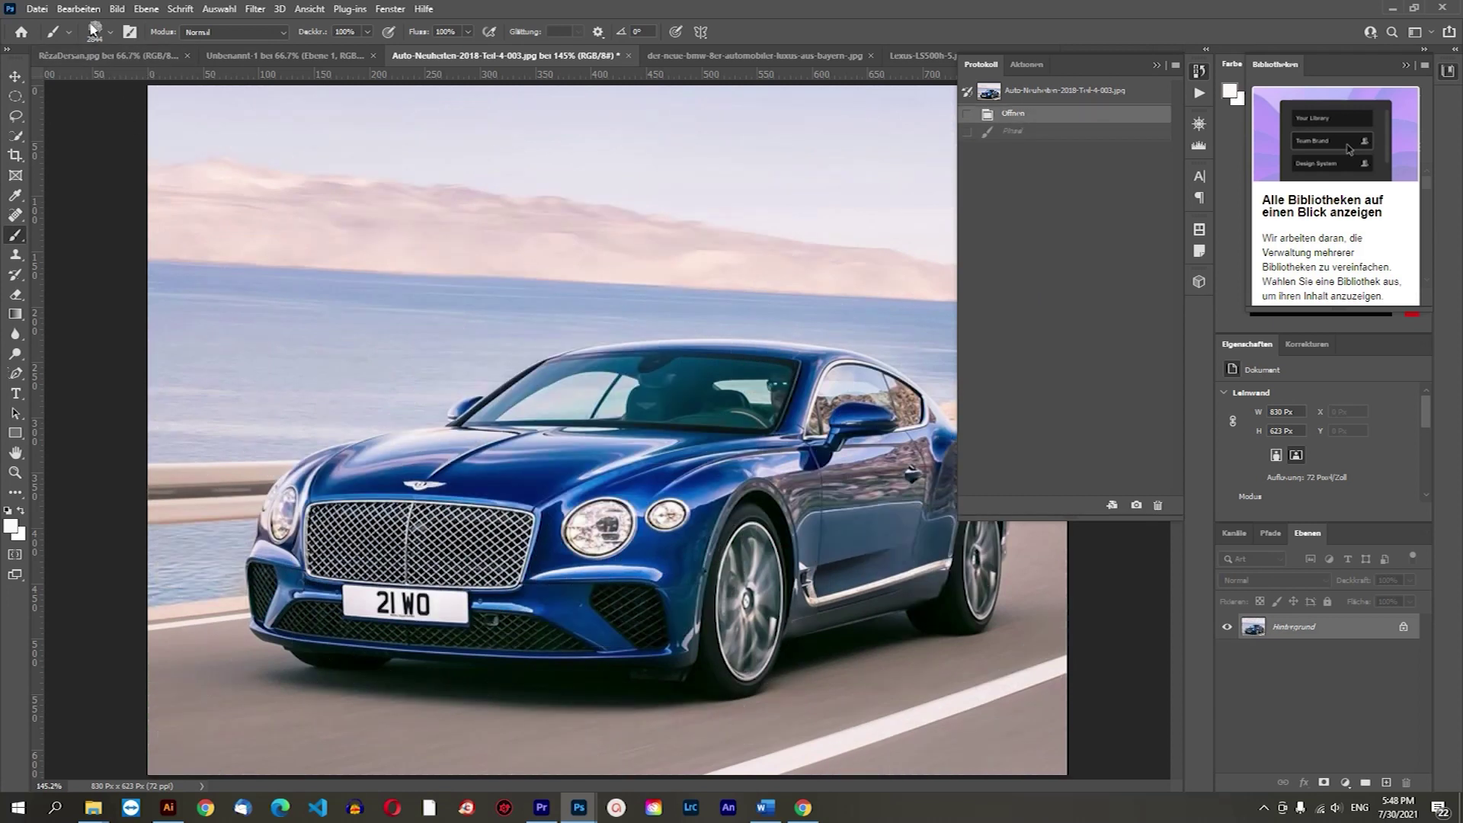
Test a sunshine ray brush over the car and undo the strokes.
click(110, 32)
scroll(171, 372, up, 2)
scroll(171, 372, up, 2)
scroll(160, 371, up, 1)
scroll(149, 369, up, 2)
scroll(138, 368, up, 2)
click(89, 301)
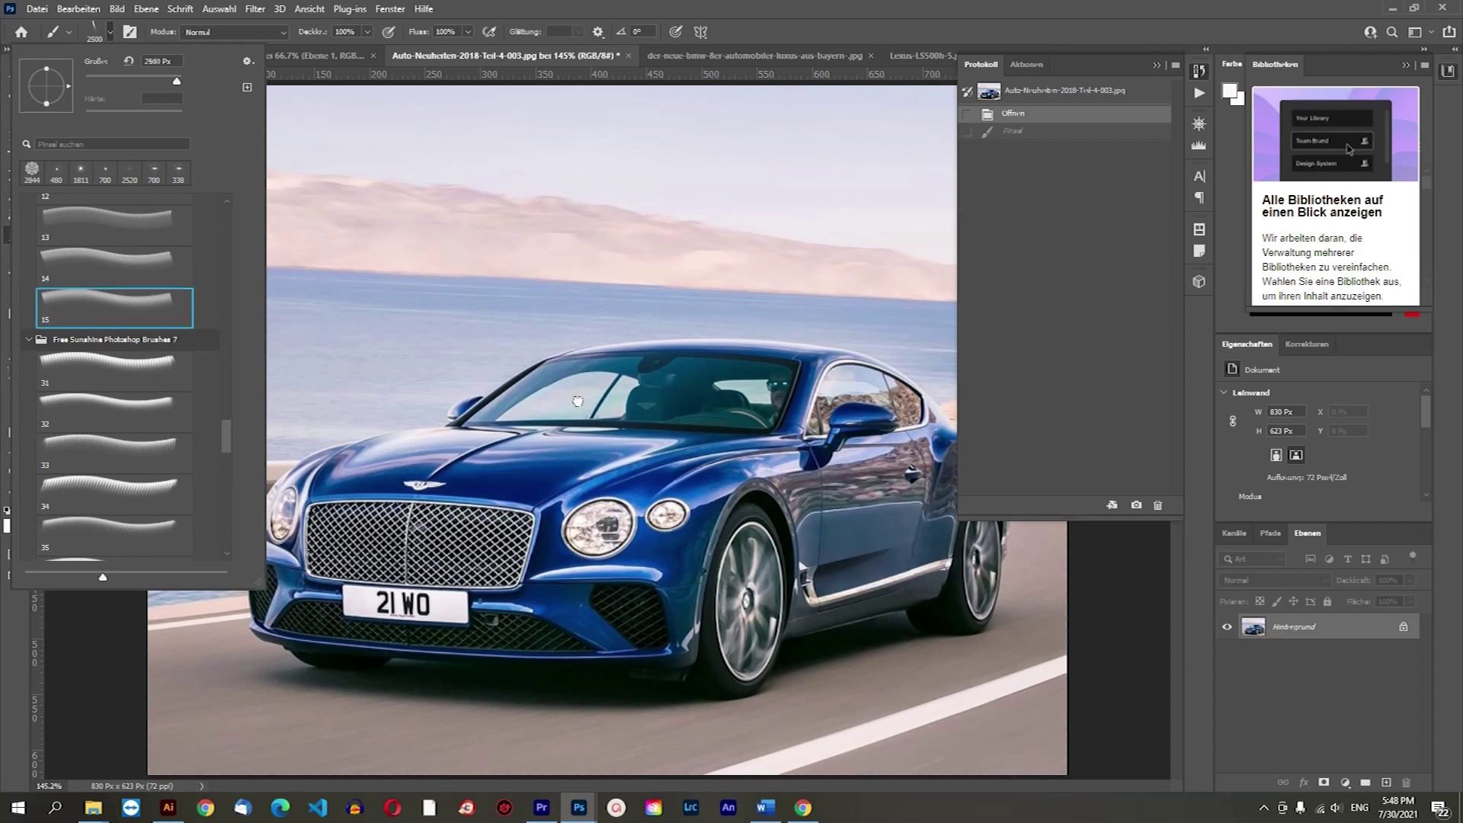
click(589, 393)
click(1034, 91)
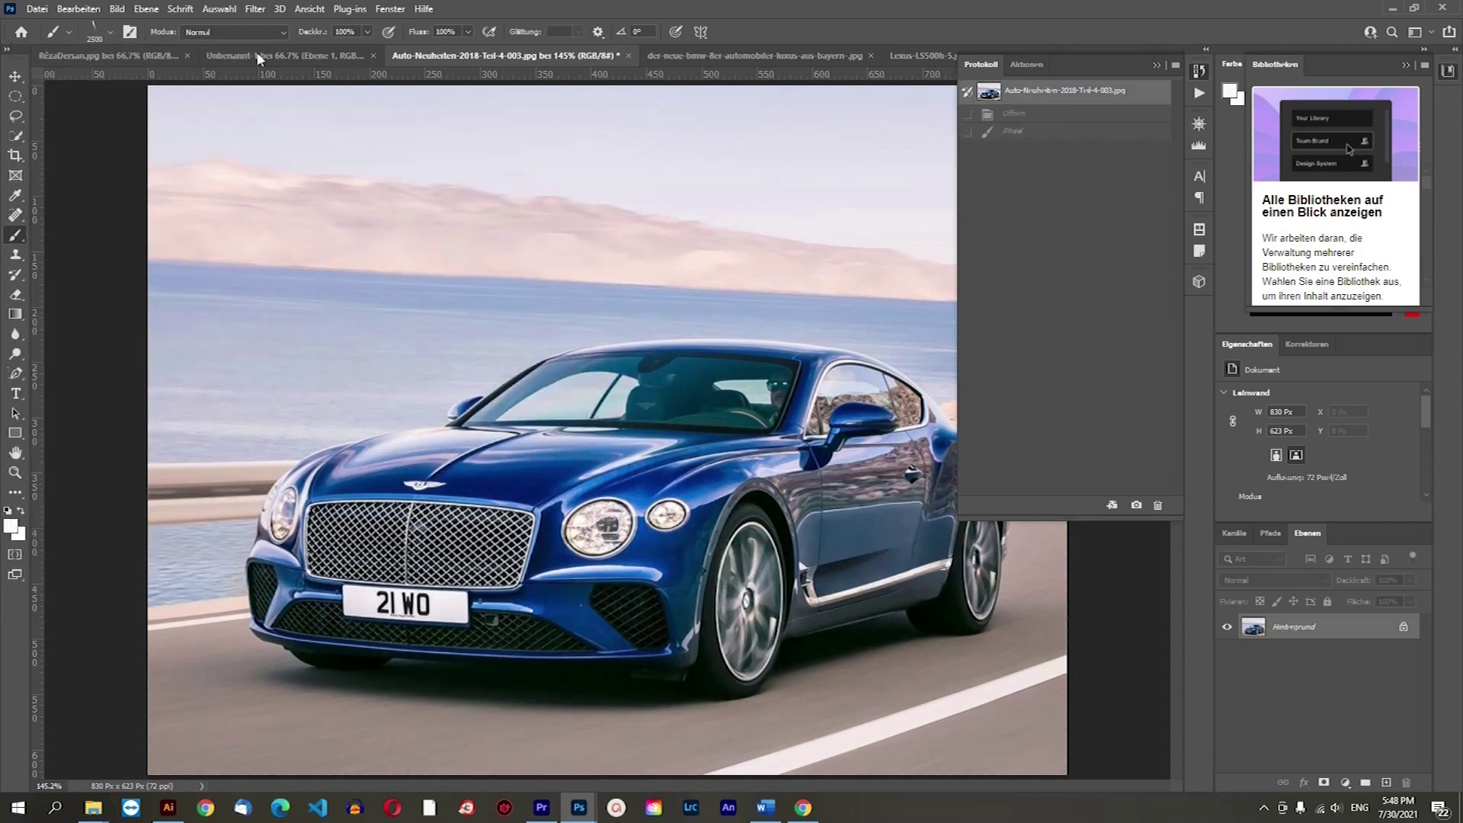
Select the Flare 50 brush and set its size to 700 px.
click(96, 30)
scroll(153, 328, up, 4)
scroll(150, 343, up, 3)
scroll(149, 355, up, 3)
scroll(146, 343, up, 3)
scroll(141, 320, up, 3)
scroll(136, 305, up, 2)
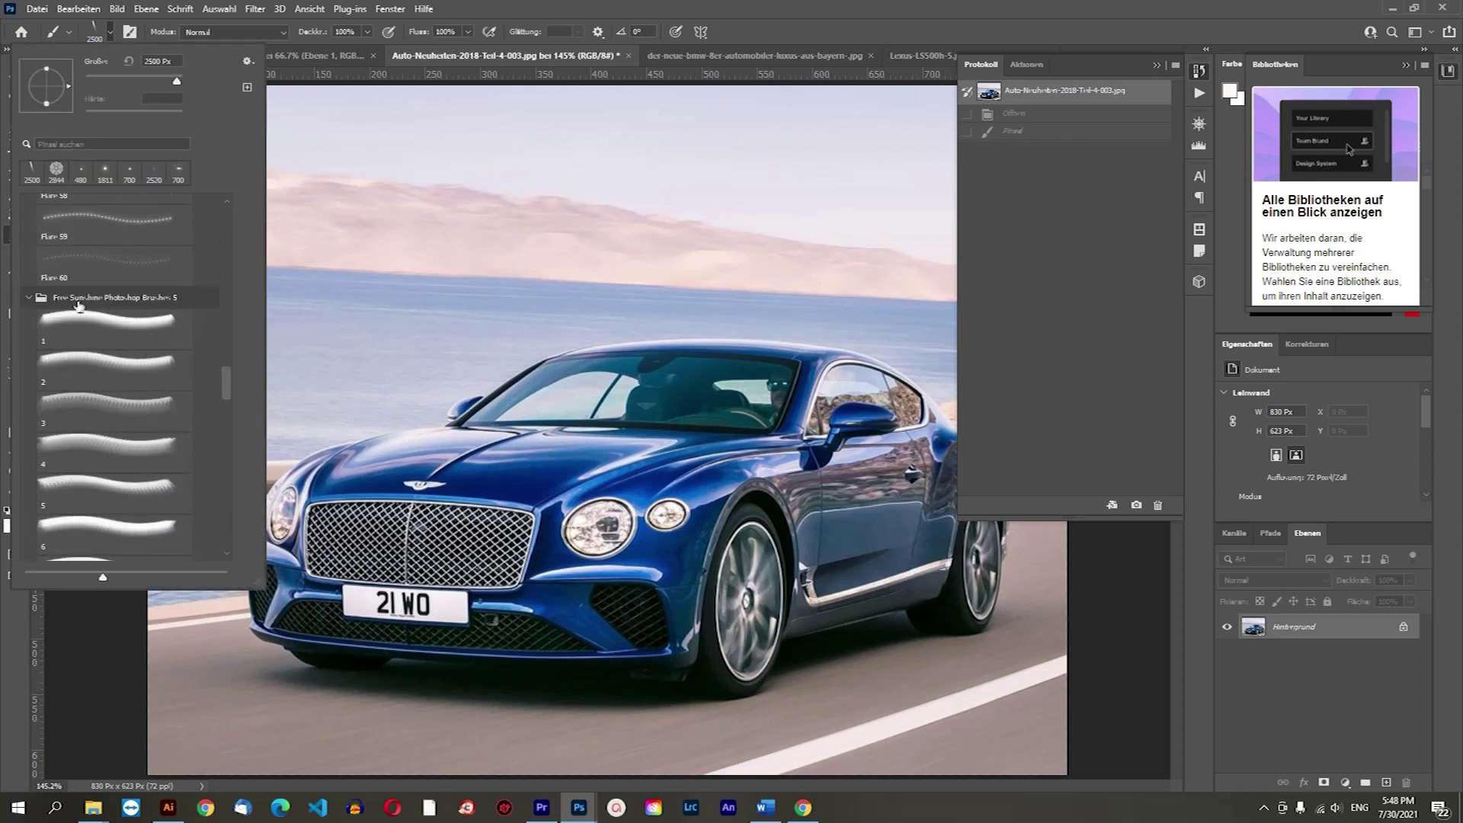
scroll(132, 304, up, 3)
scroll(130, 321, up, 3)
scroll(129, 339, up, 2)
scroll(126, 357, up, 2)
scroll(125, 360, up, 1)
click(119, 311)
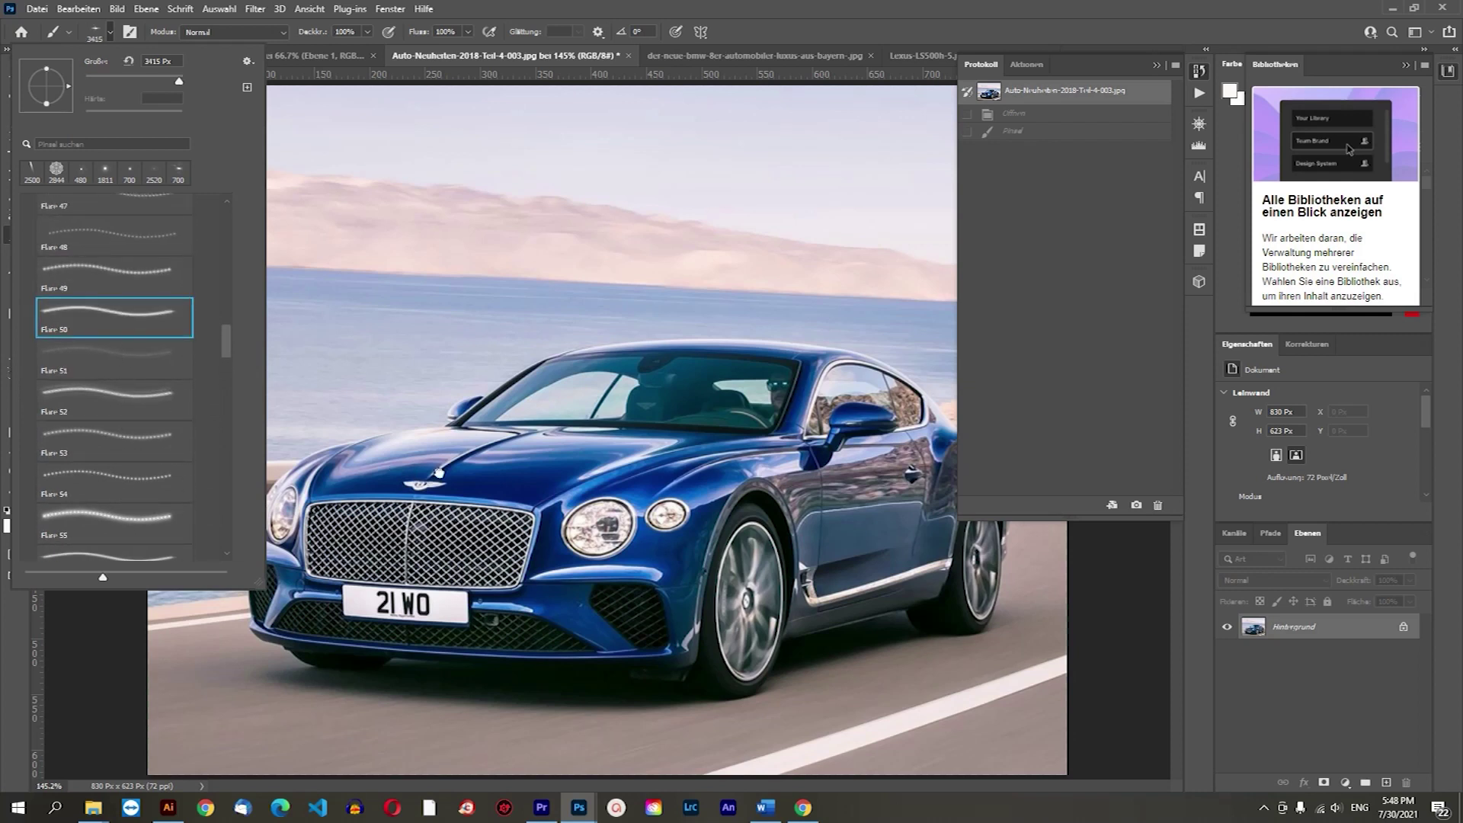
drag(171, 87, 171, 82)
click(175, 84)
text(0)
key(Return)
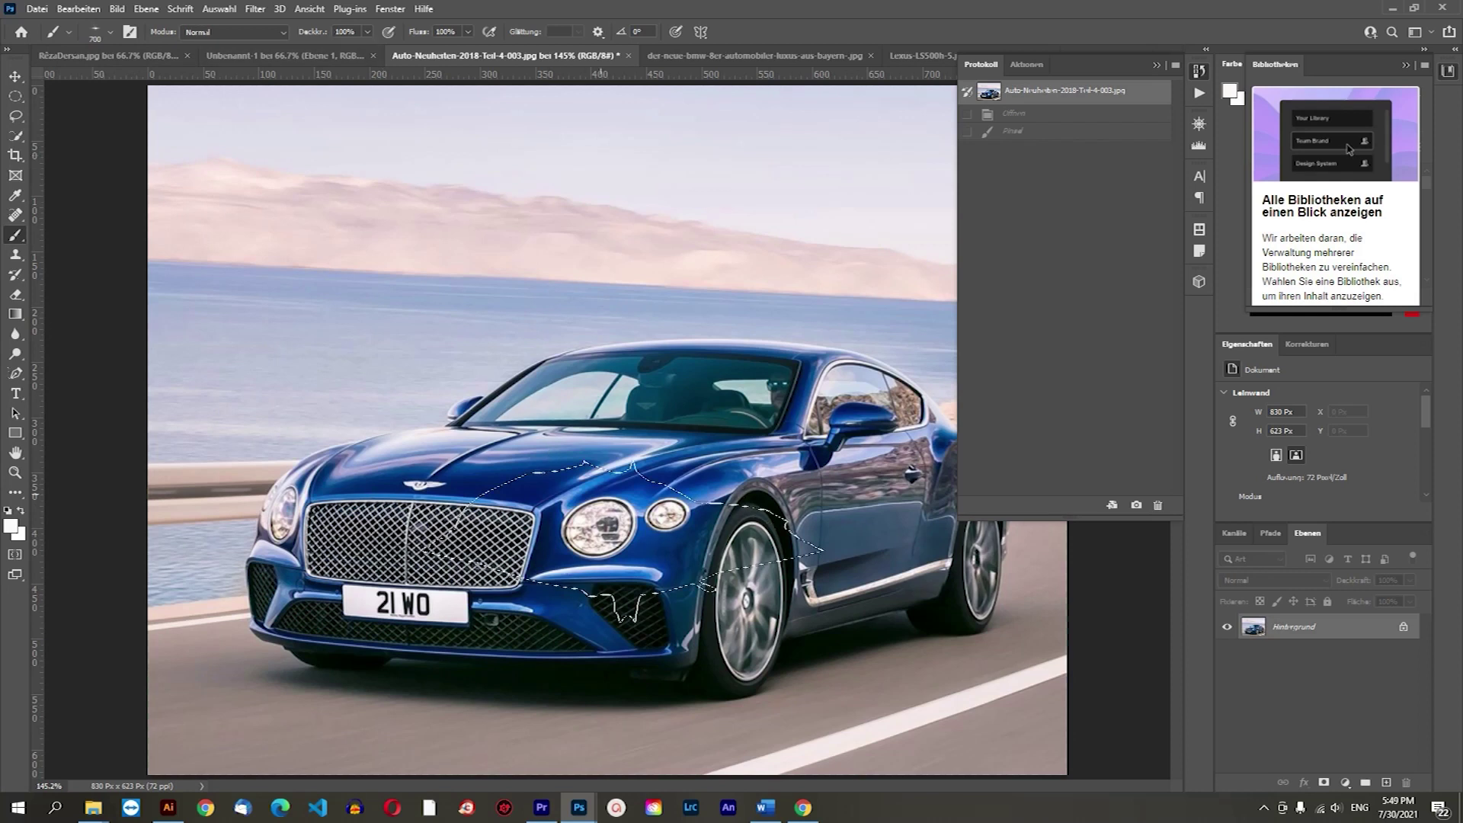
Stamp flares on the right and left headlights, comparing before and after in History.
click(631, 537)
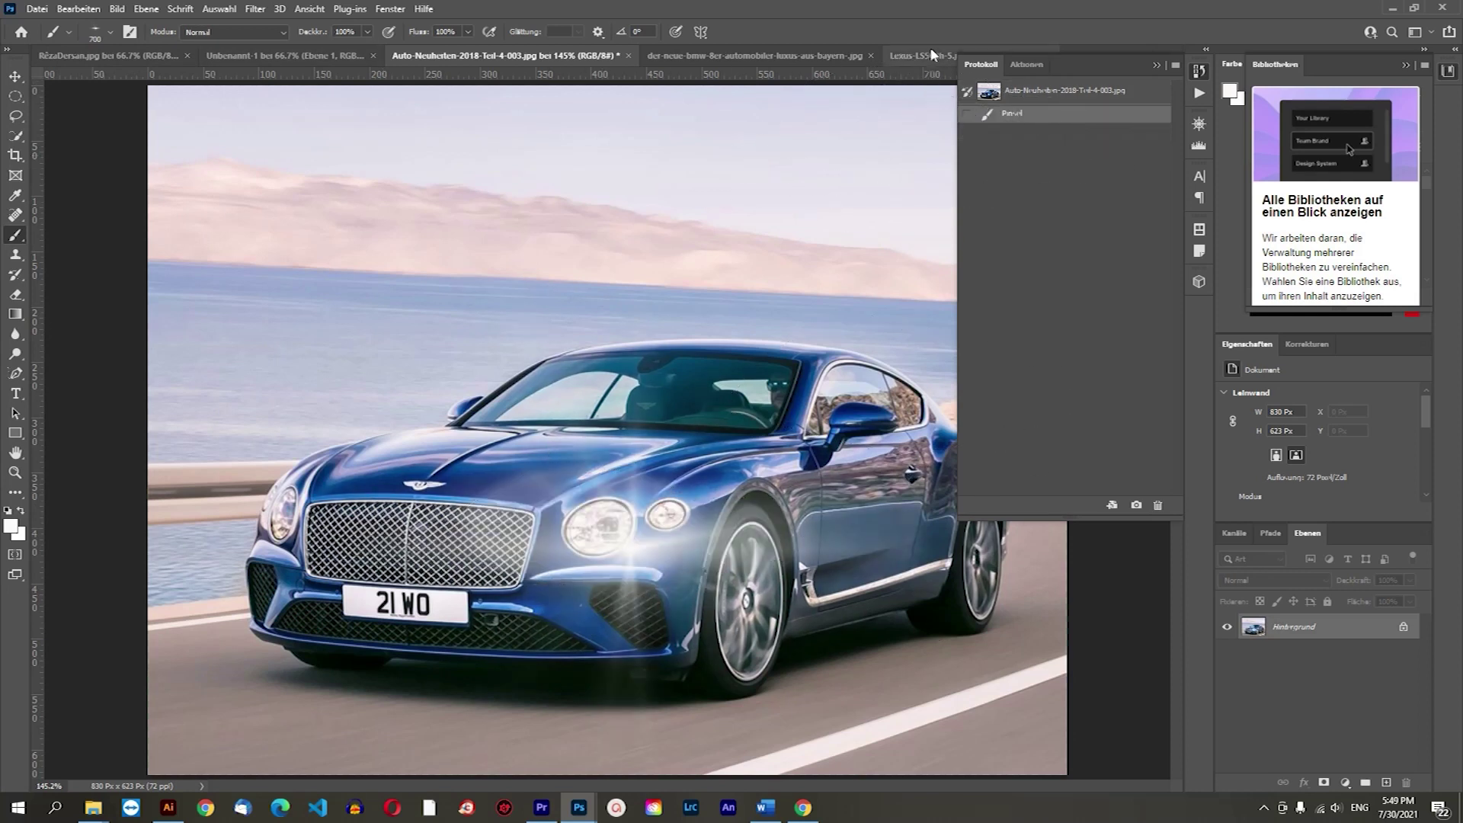
click(1030, 95)
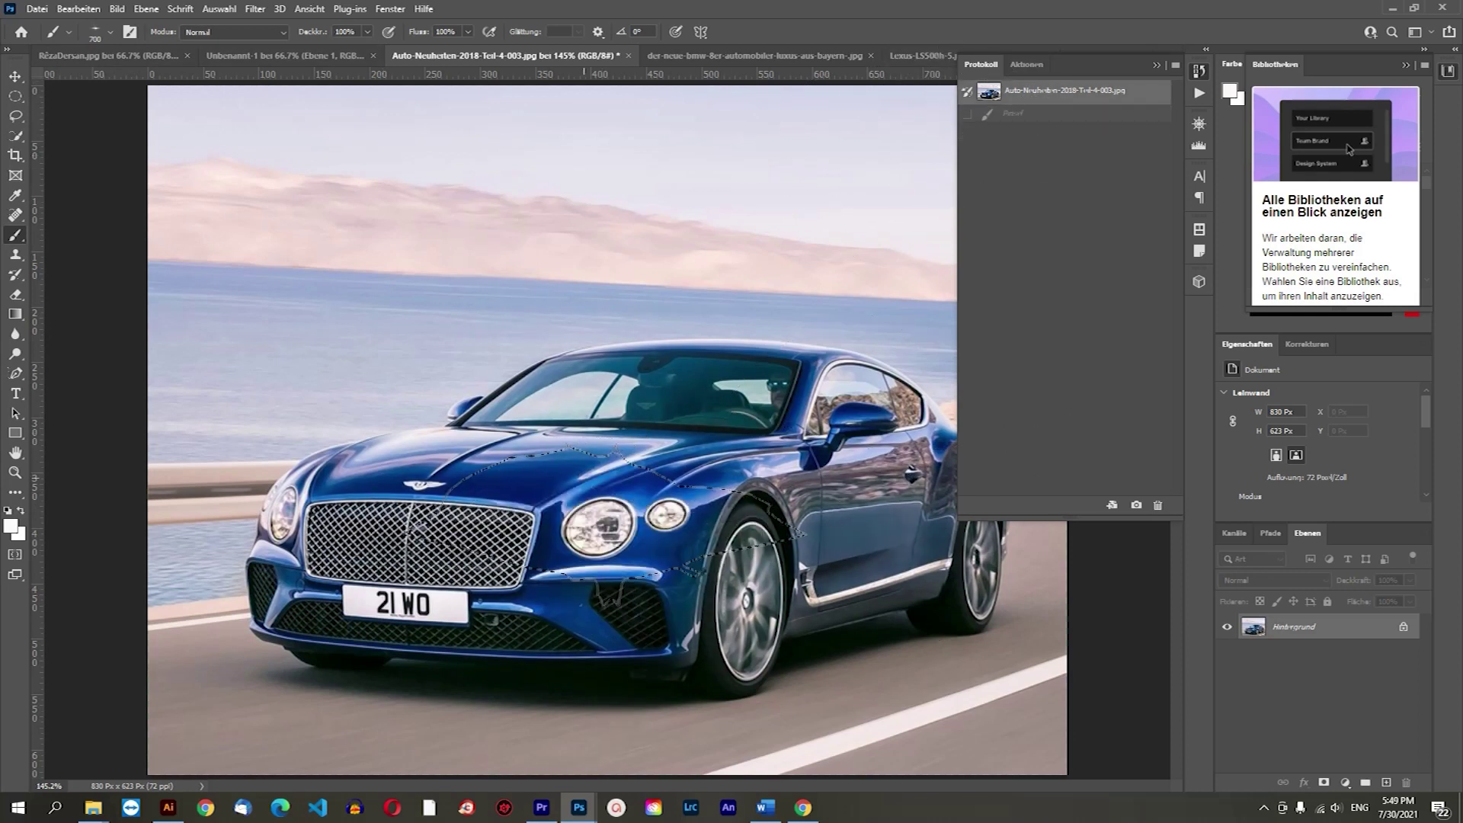
click(625, 526)
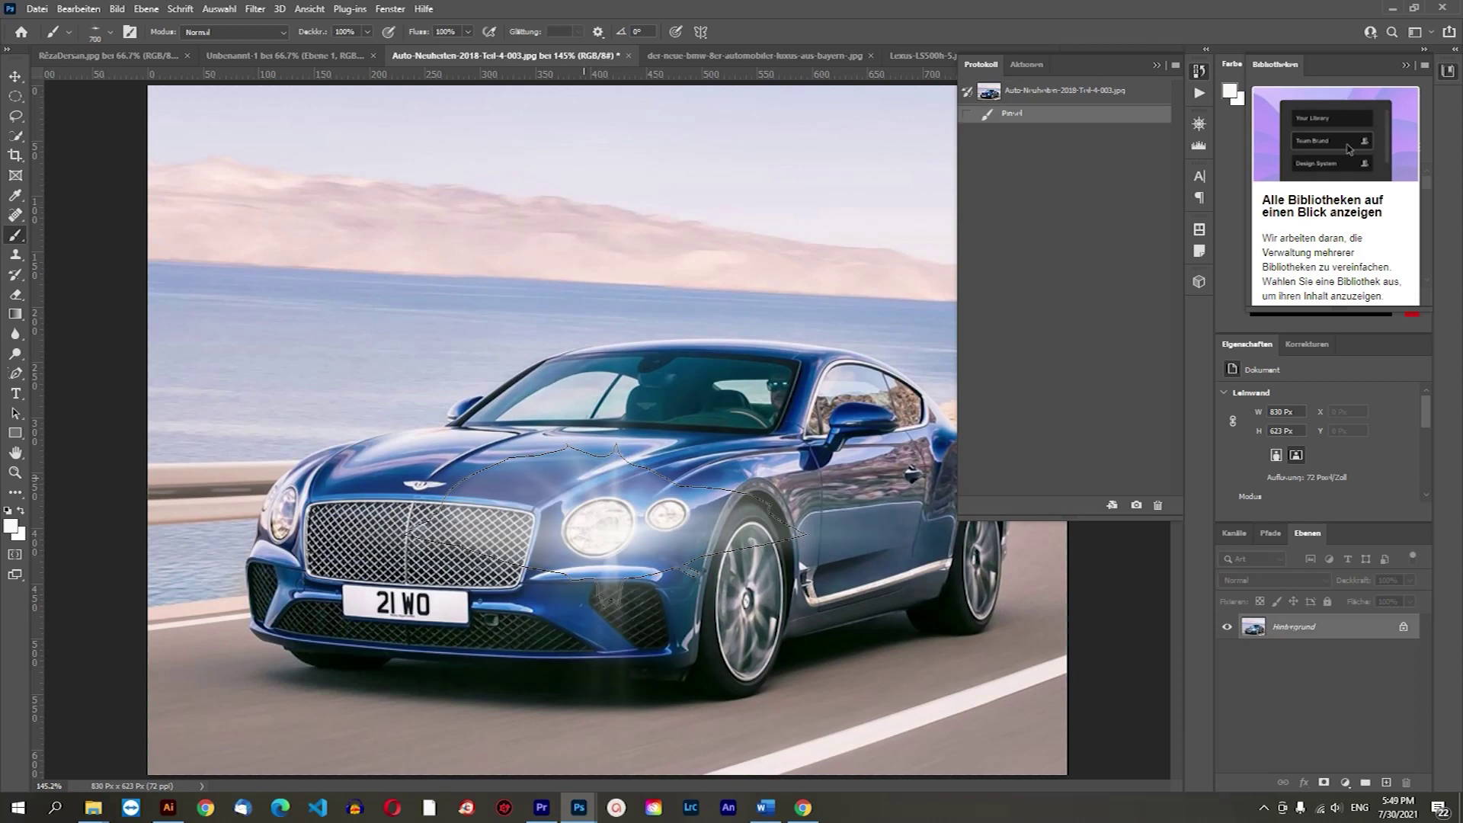
click(1030, 94)
click(1014, 113)
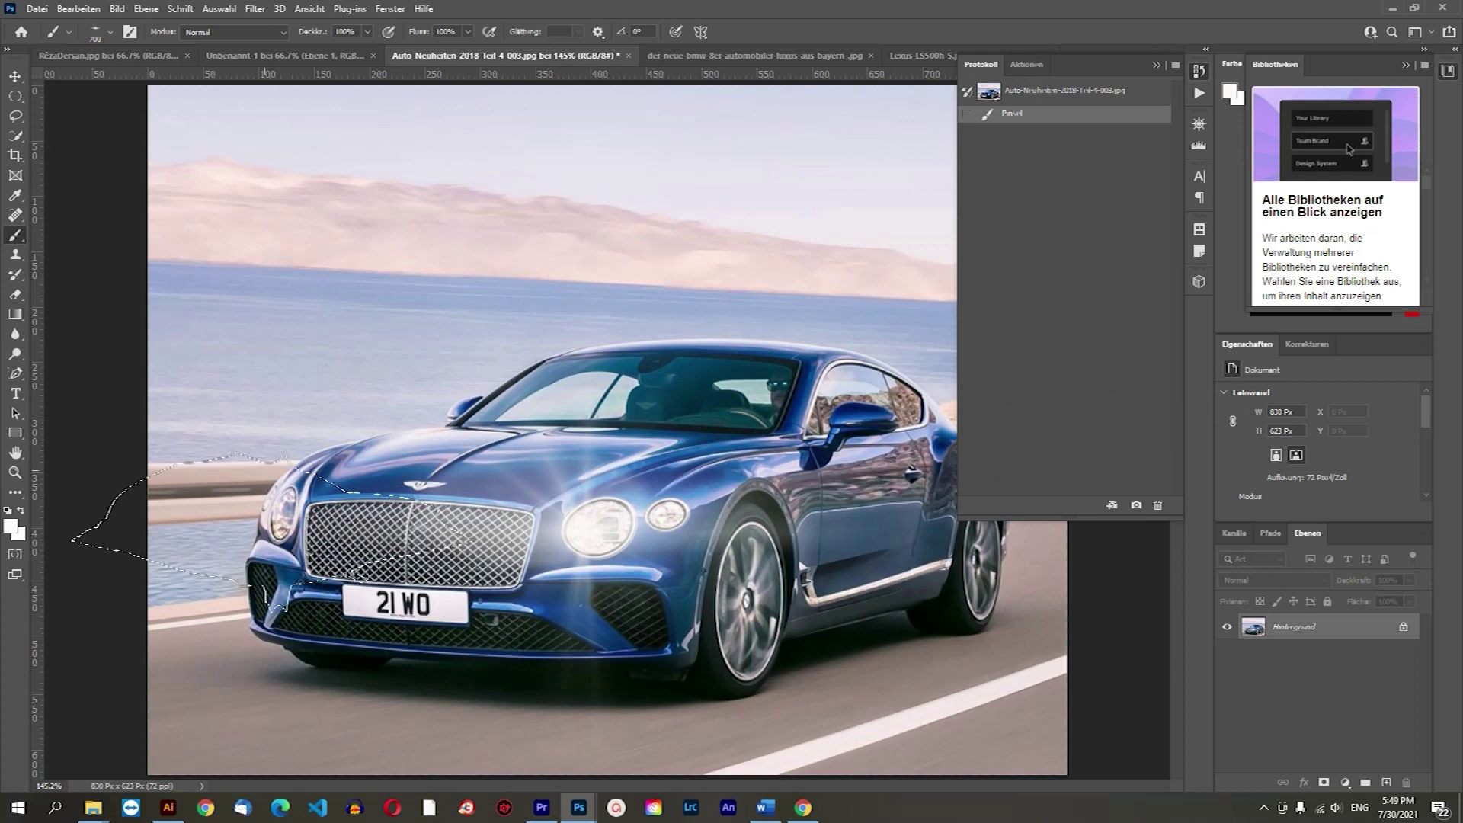
click(289, 515)
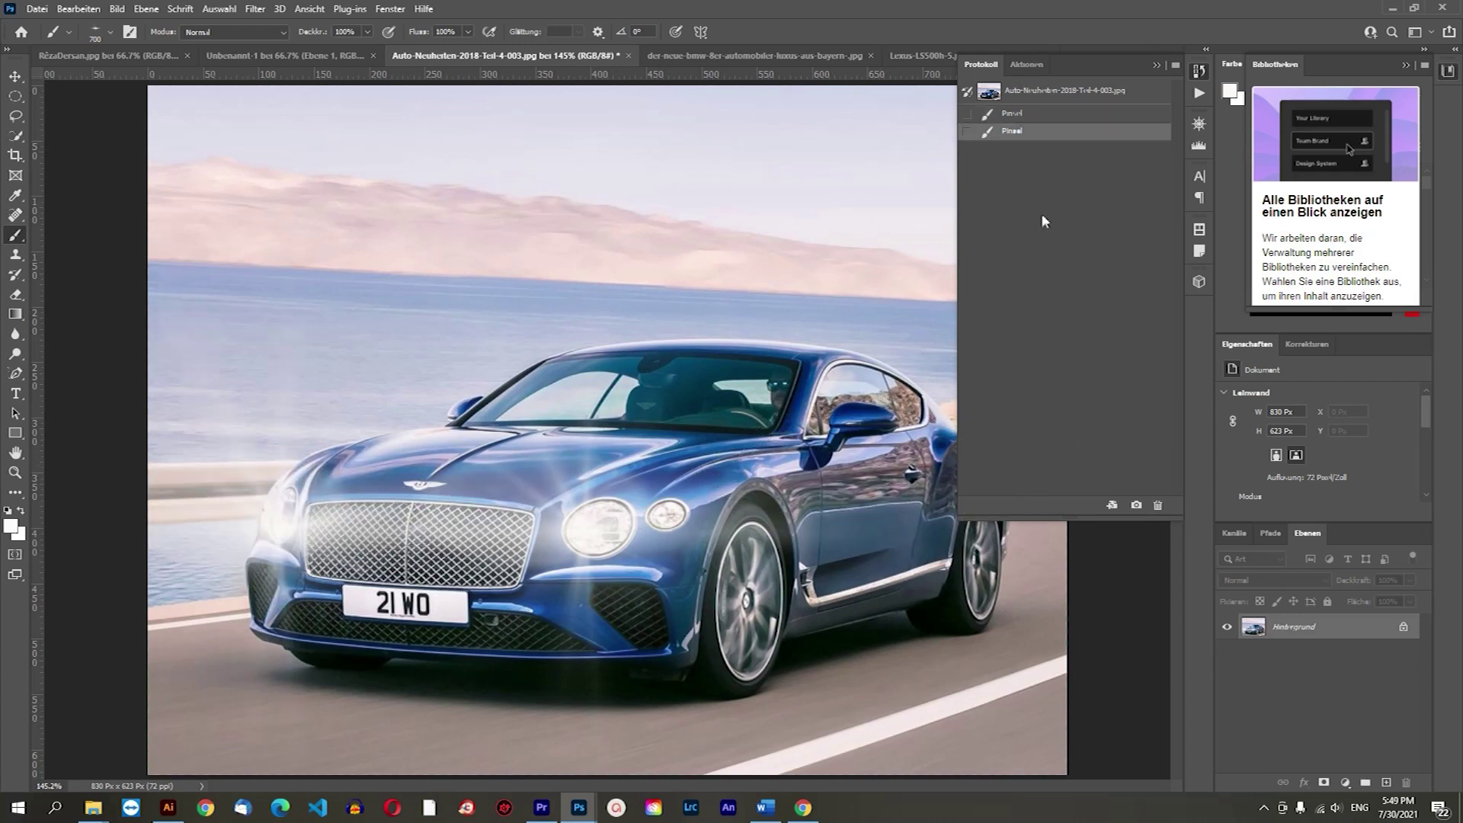
click(1023, 118)
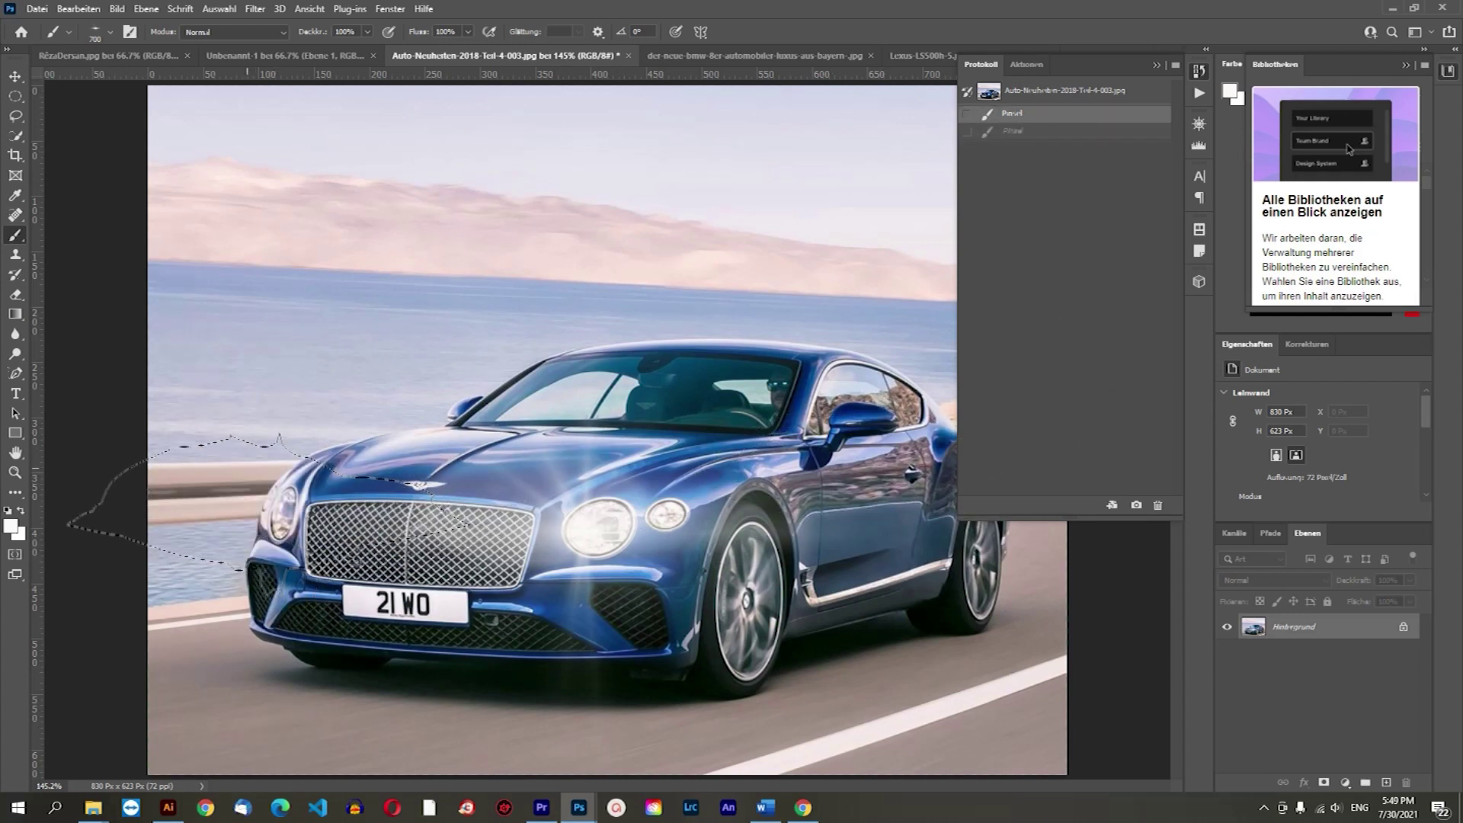
key(ctrl+z)
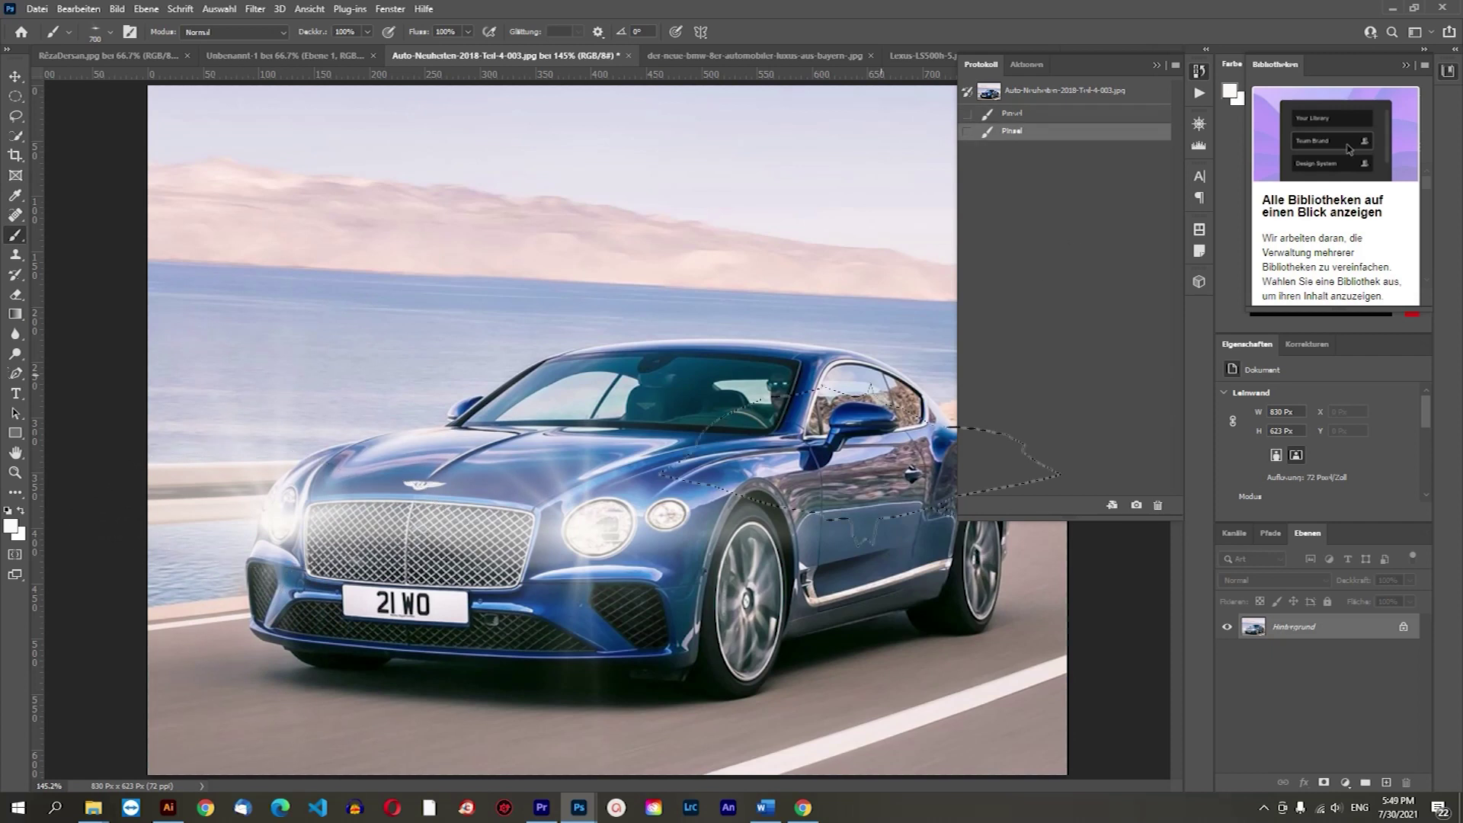
Try Flare 48 and Flare 47 brush stamps on the headlight, undoing each.
click(94, 32)
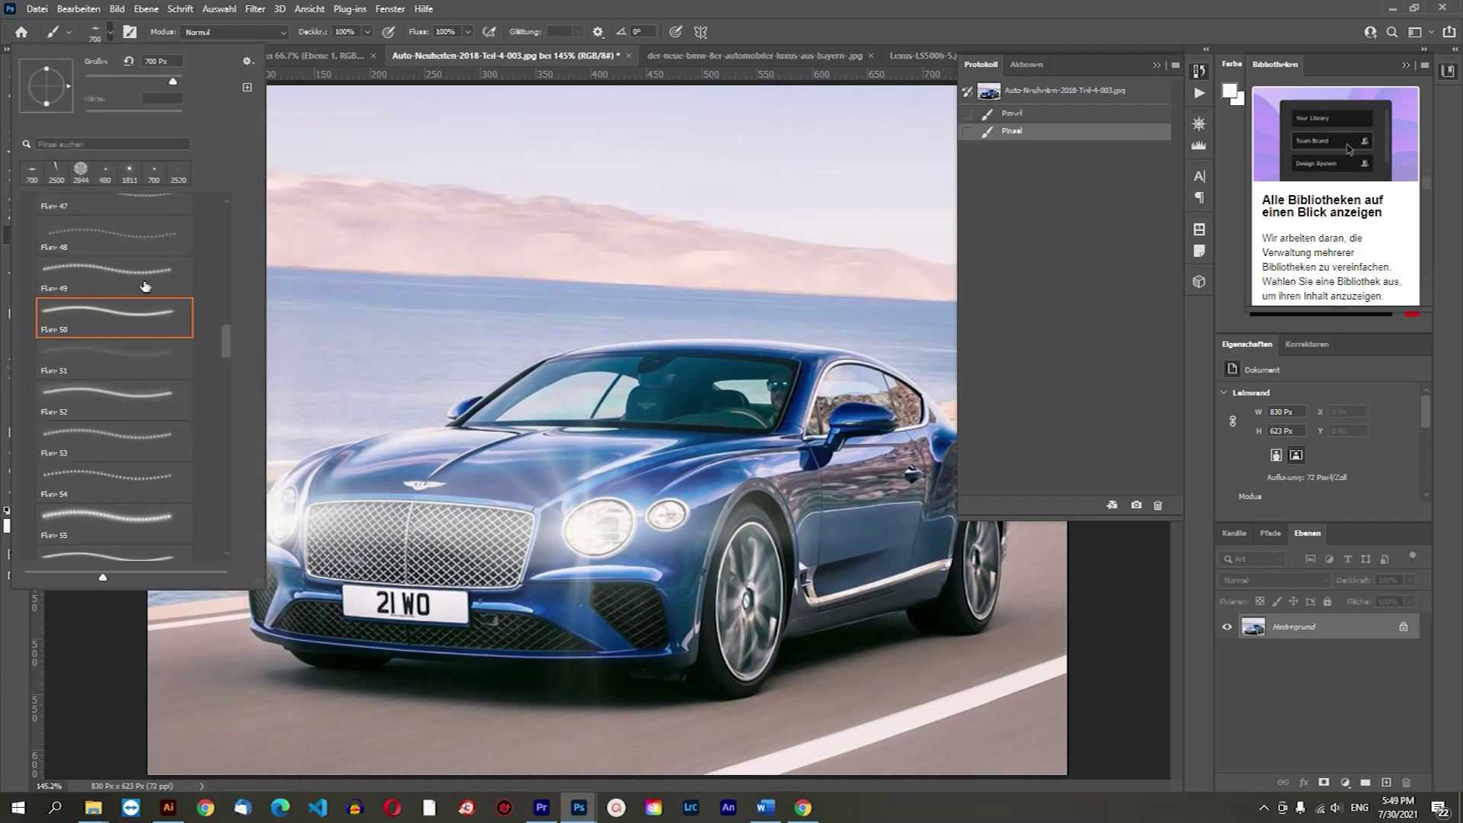
click(128, 236)
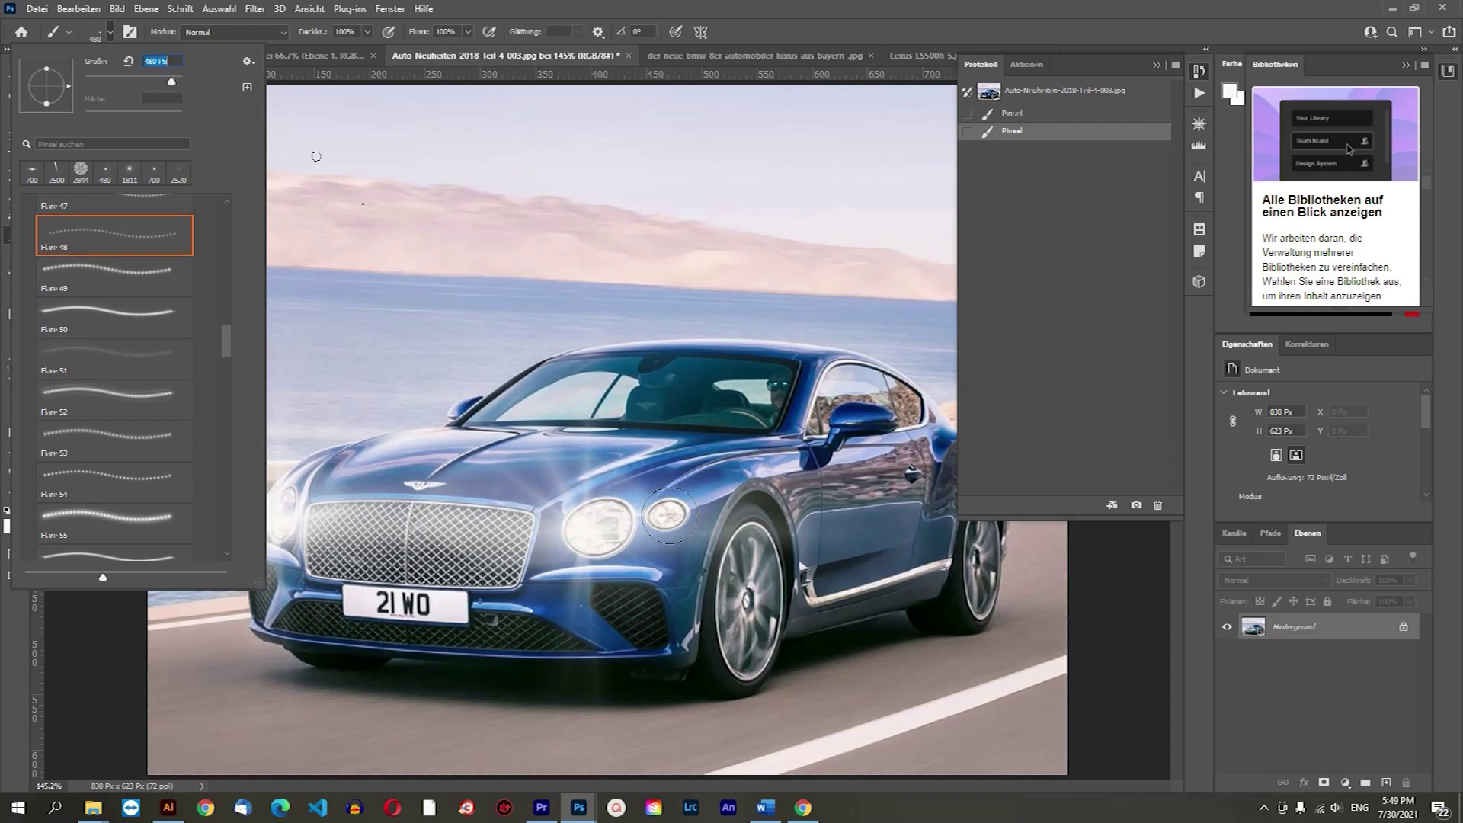
click(493, 336)
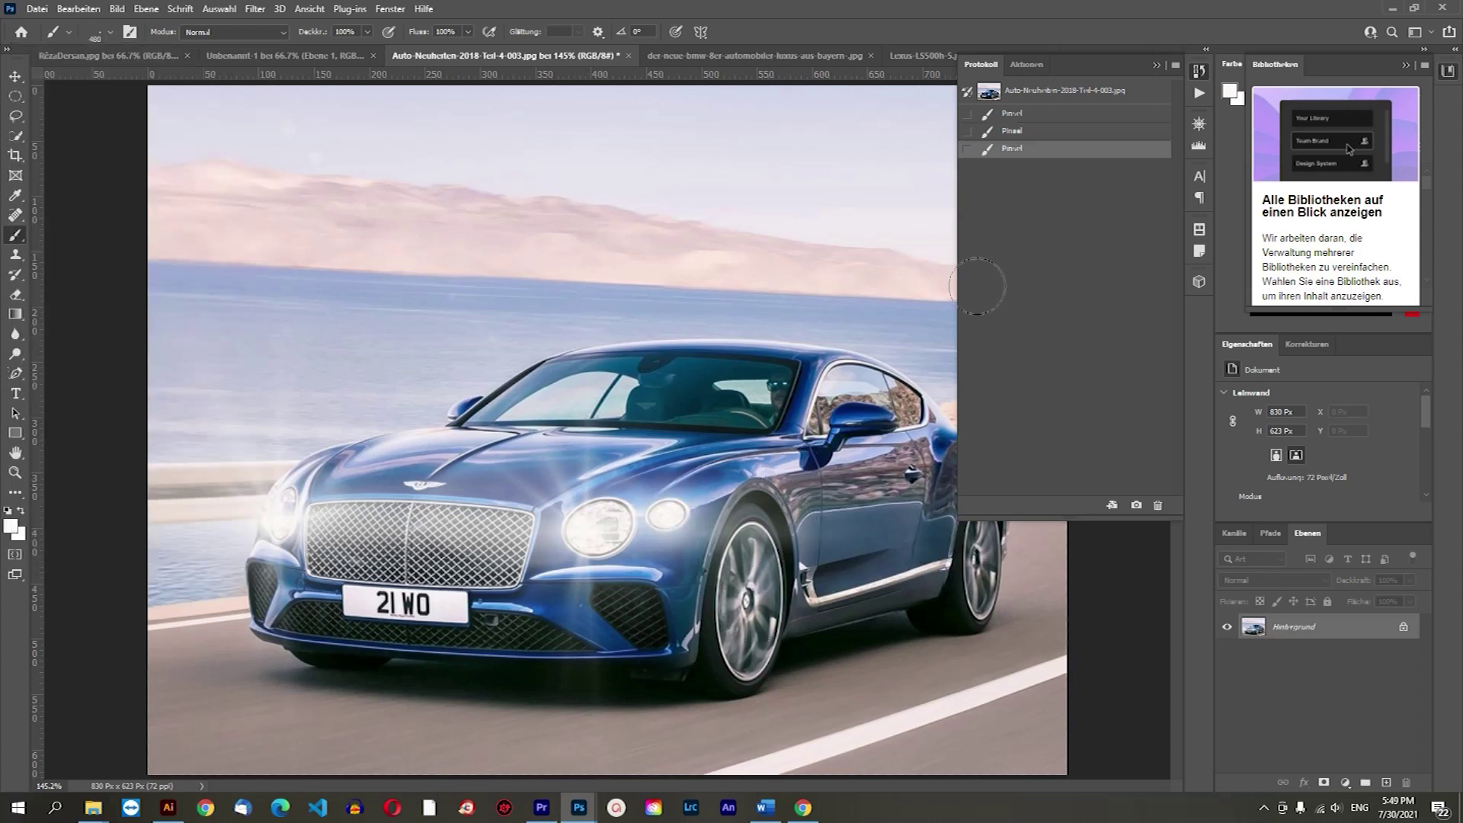
click(1013, 130)
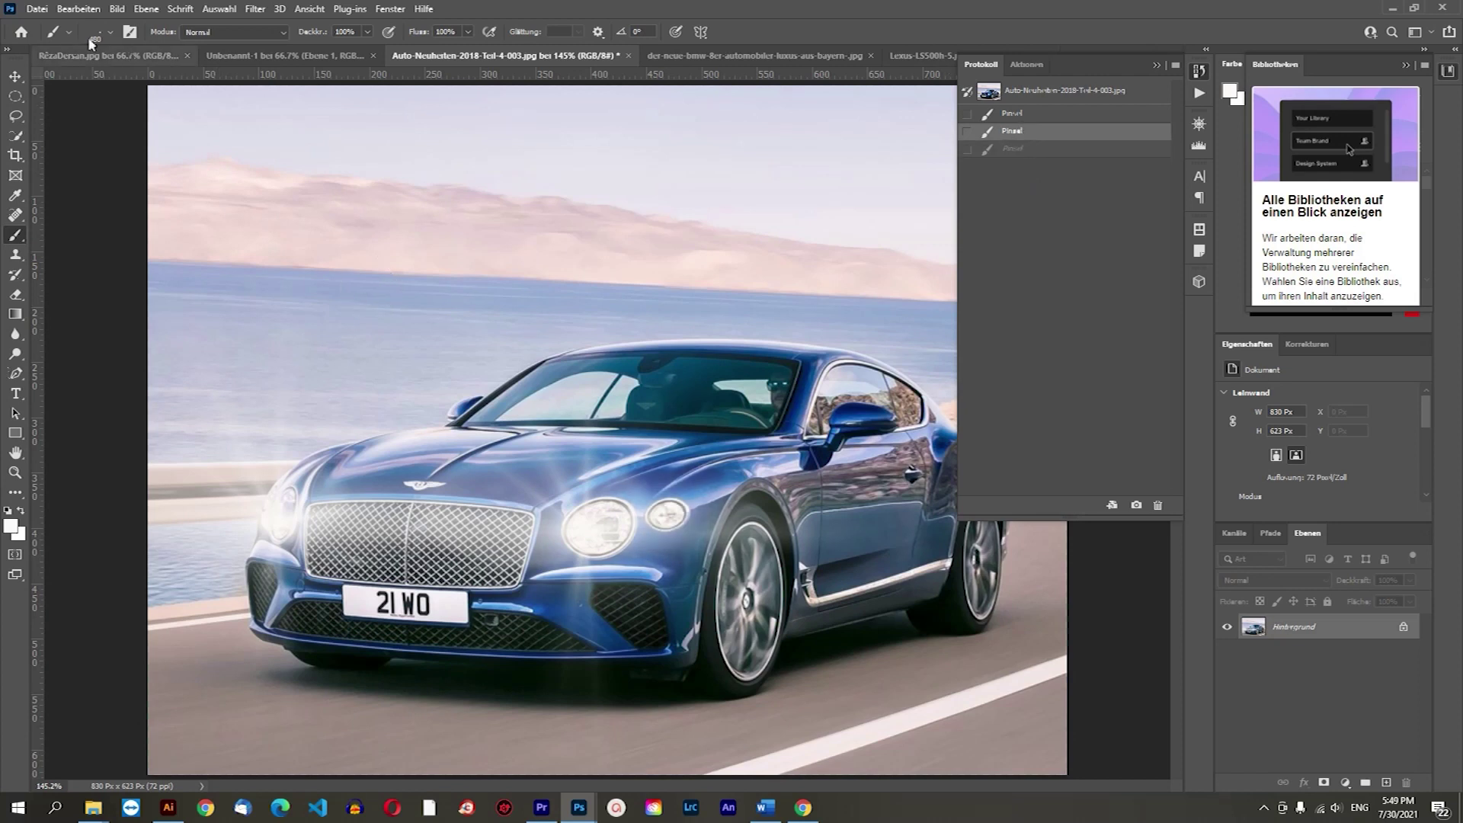
click(111, 32)
scroll(104, 248, up, 1)
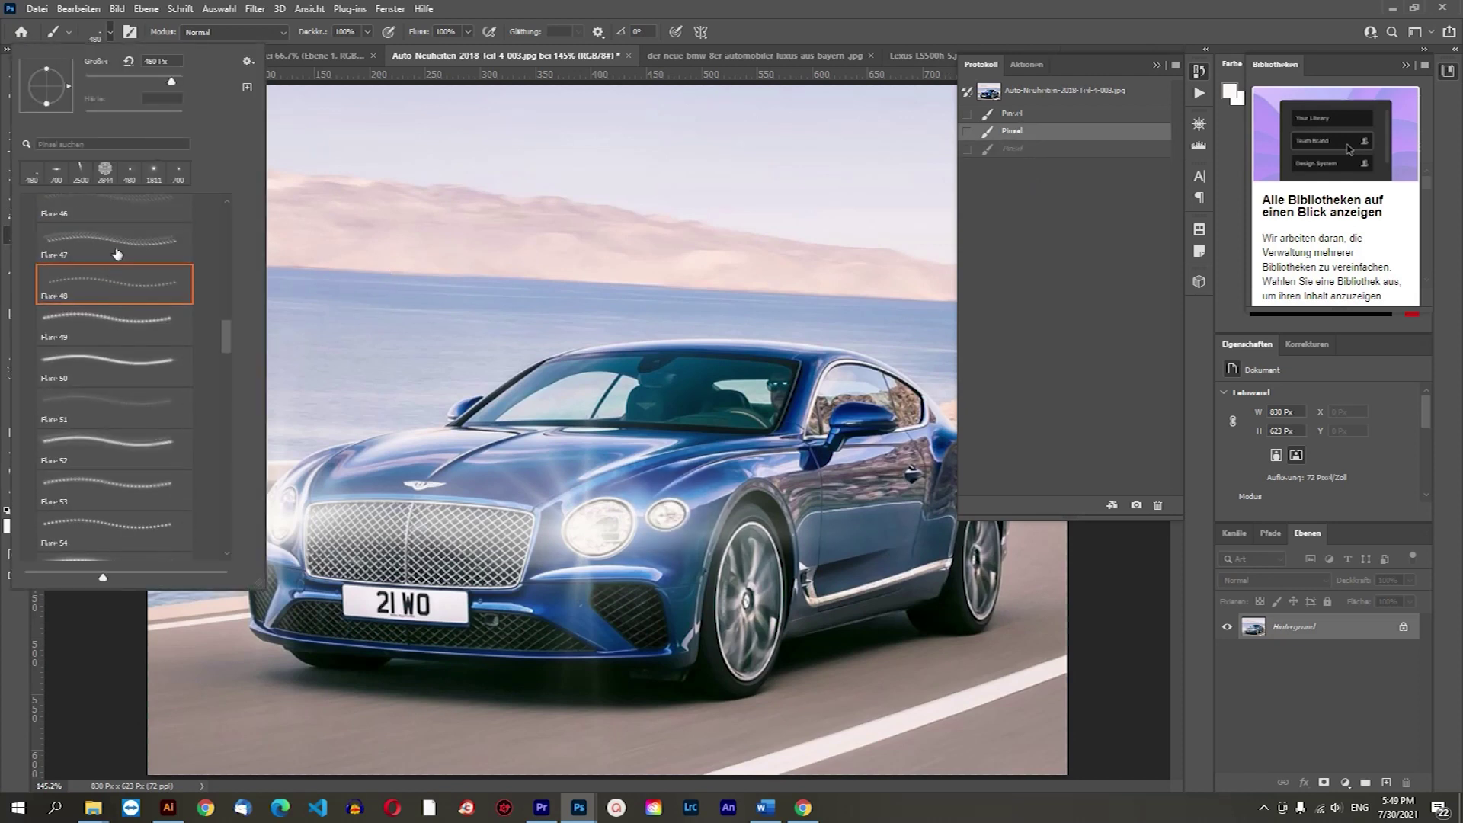
key(comma)
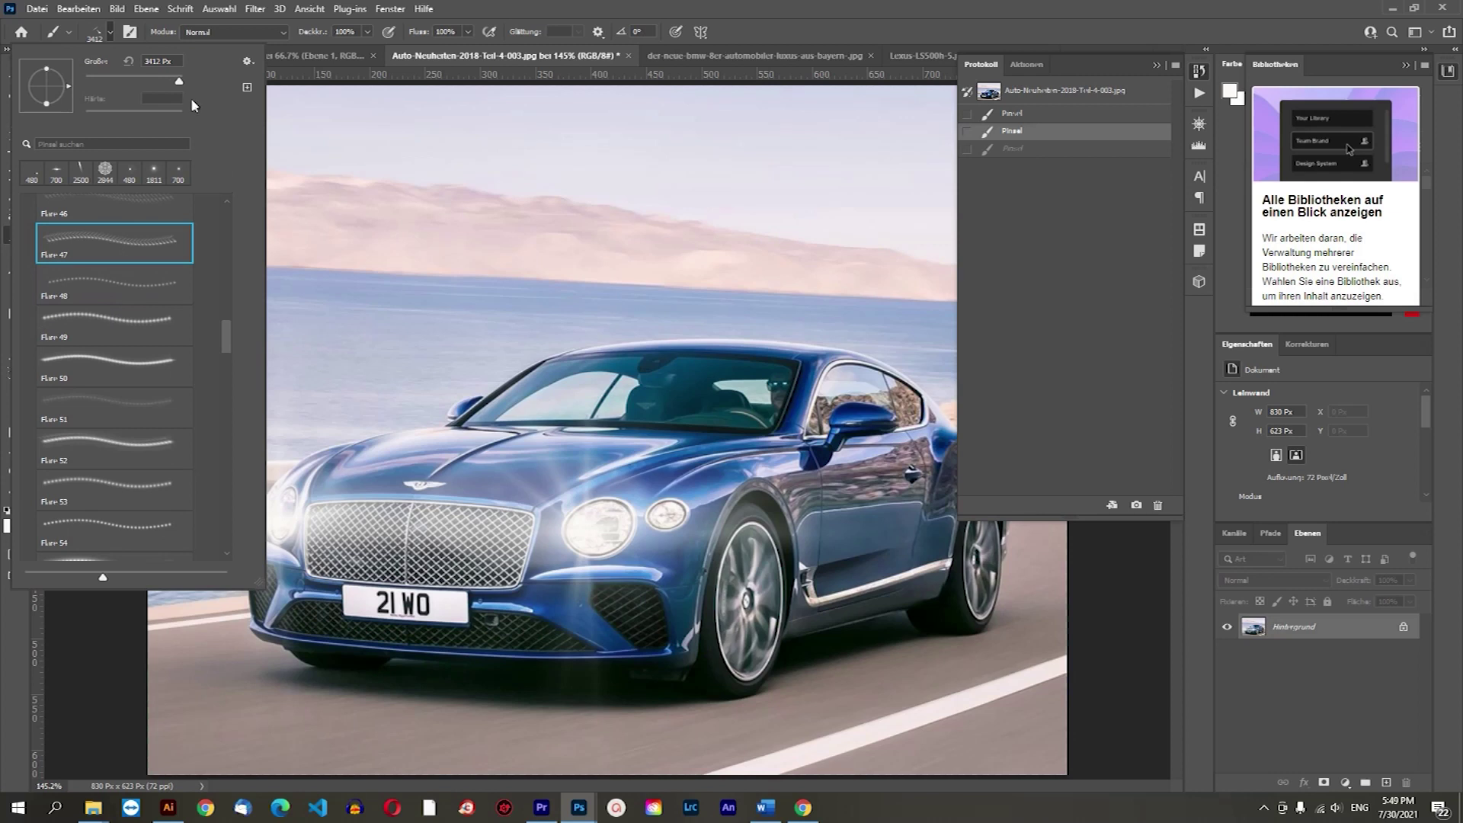
key(Return)
click(669, 515)
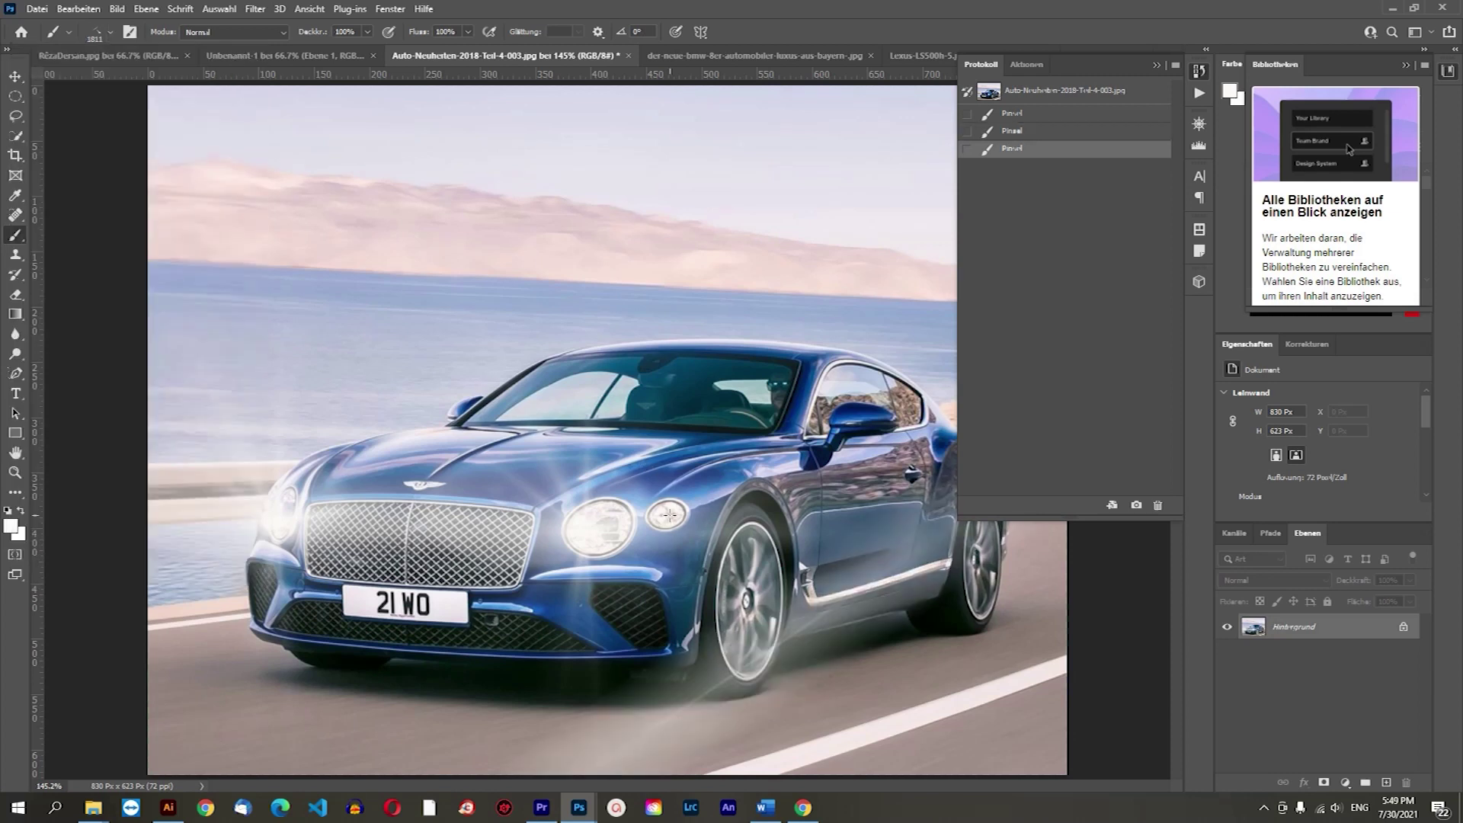
click(1018, 133)
Switch to the Flare 49 brush at 700 px size.
click(111, 32)
scroll(132, 287, up, 1)
scroll(132, 287, up, 1)
click(116, 251)
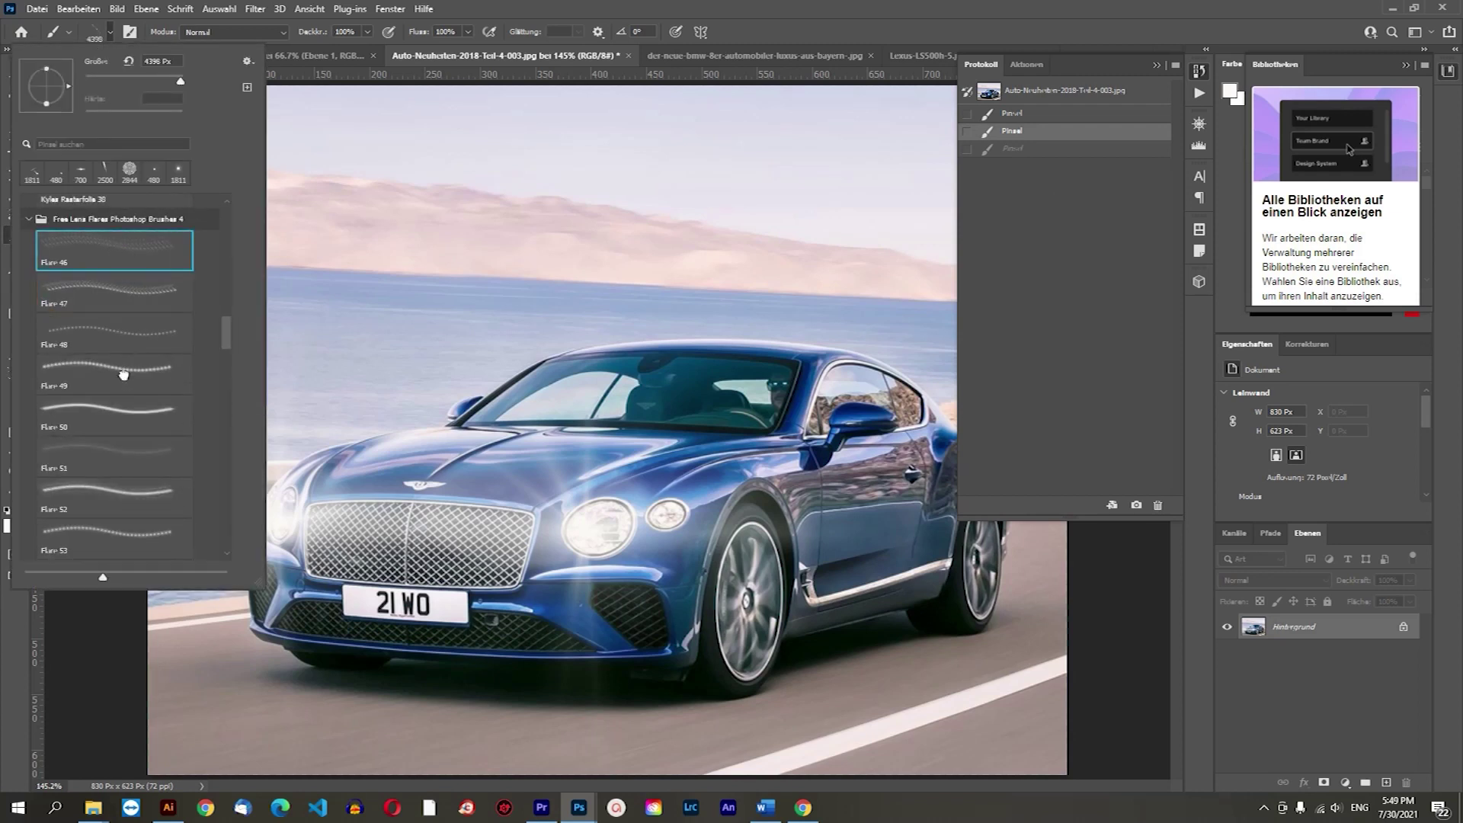
click(111, 372)
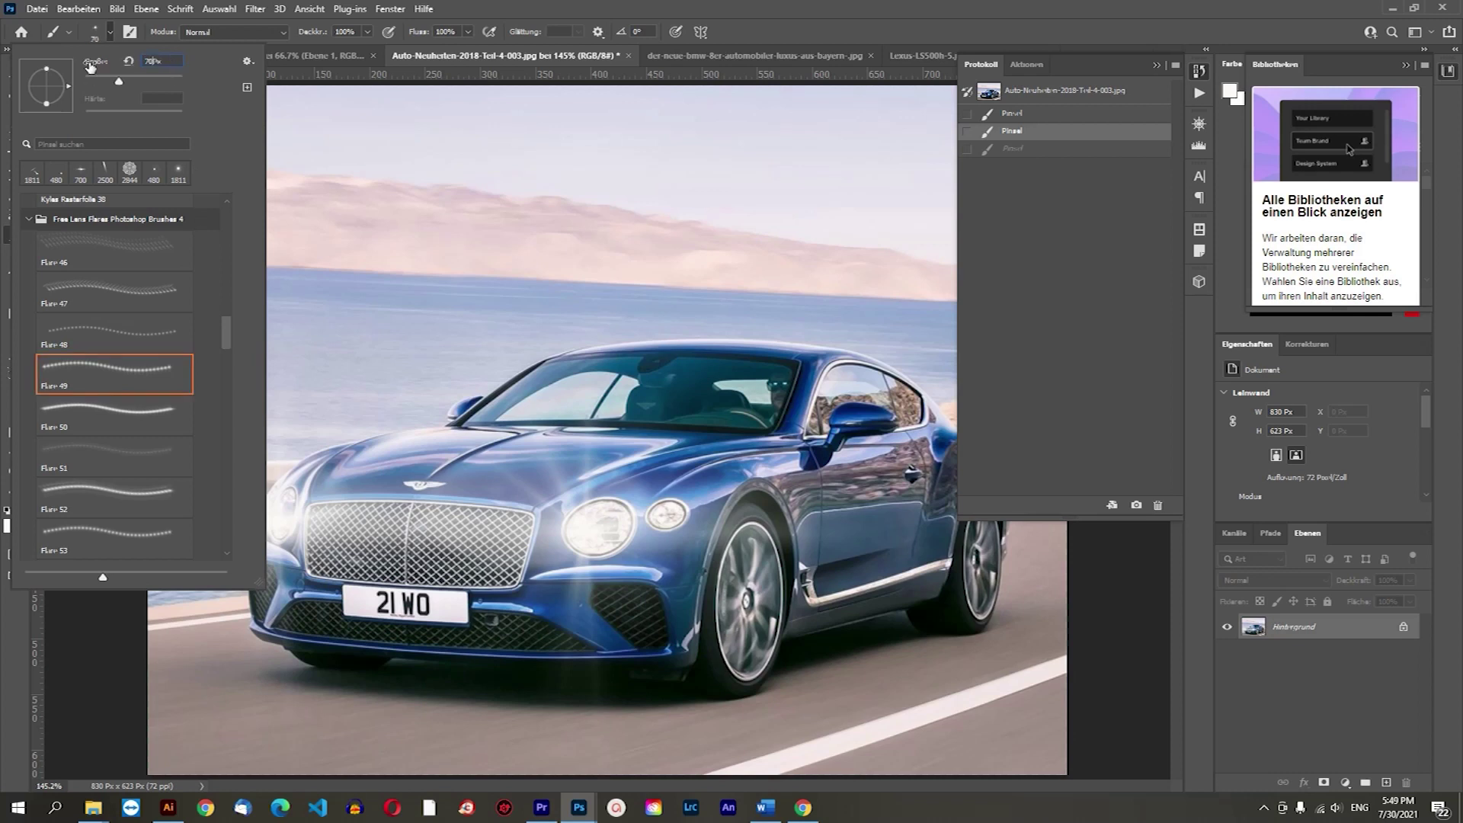
text(0)
key(Return)
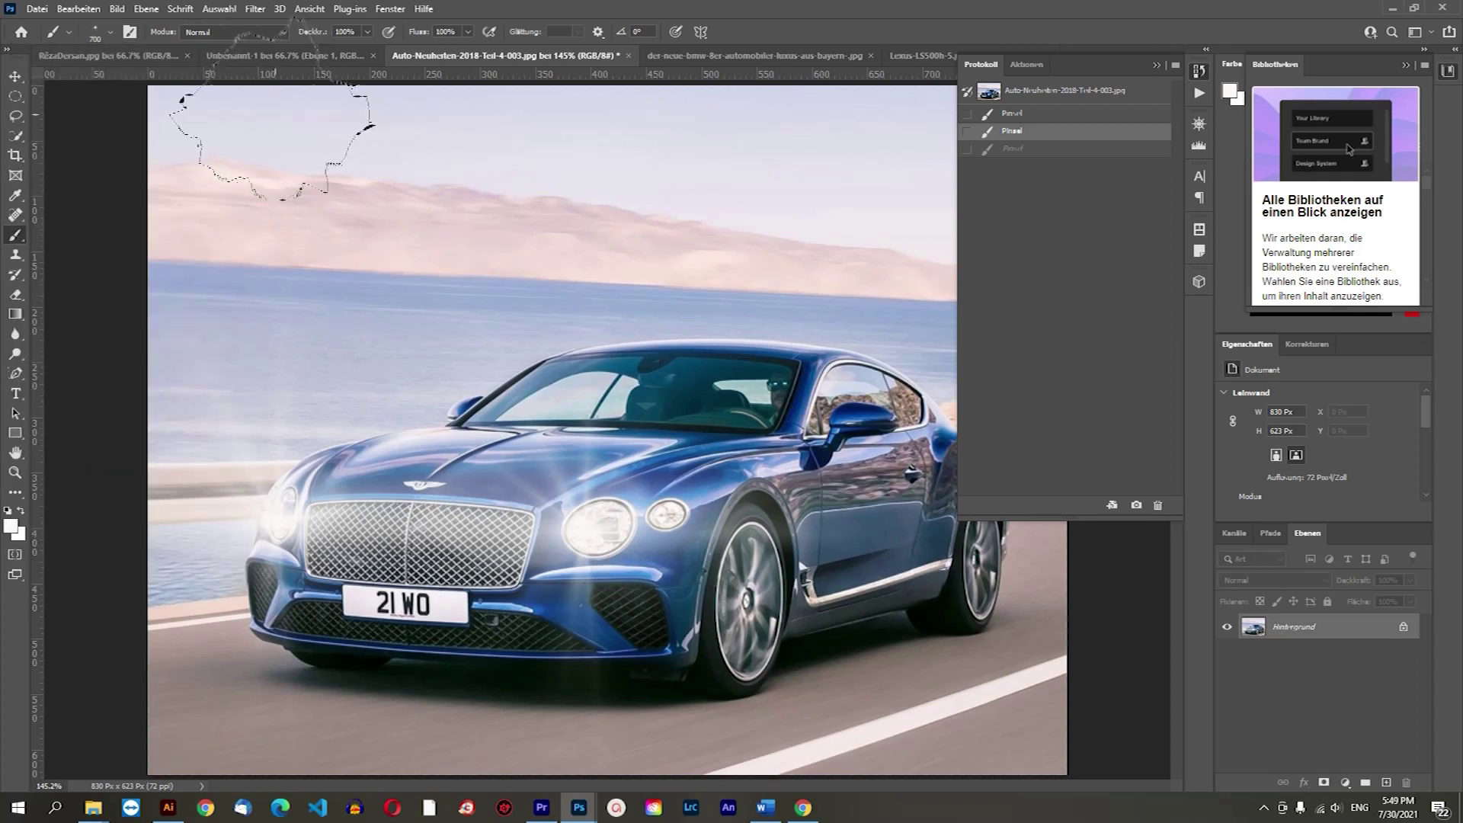
Resize the brush to 500 px, test a brighter headlight flare, and undo it.
click(111, 32)
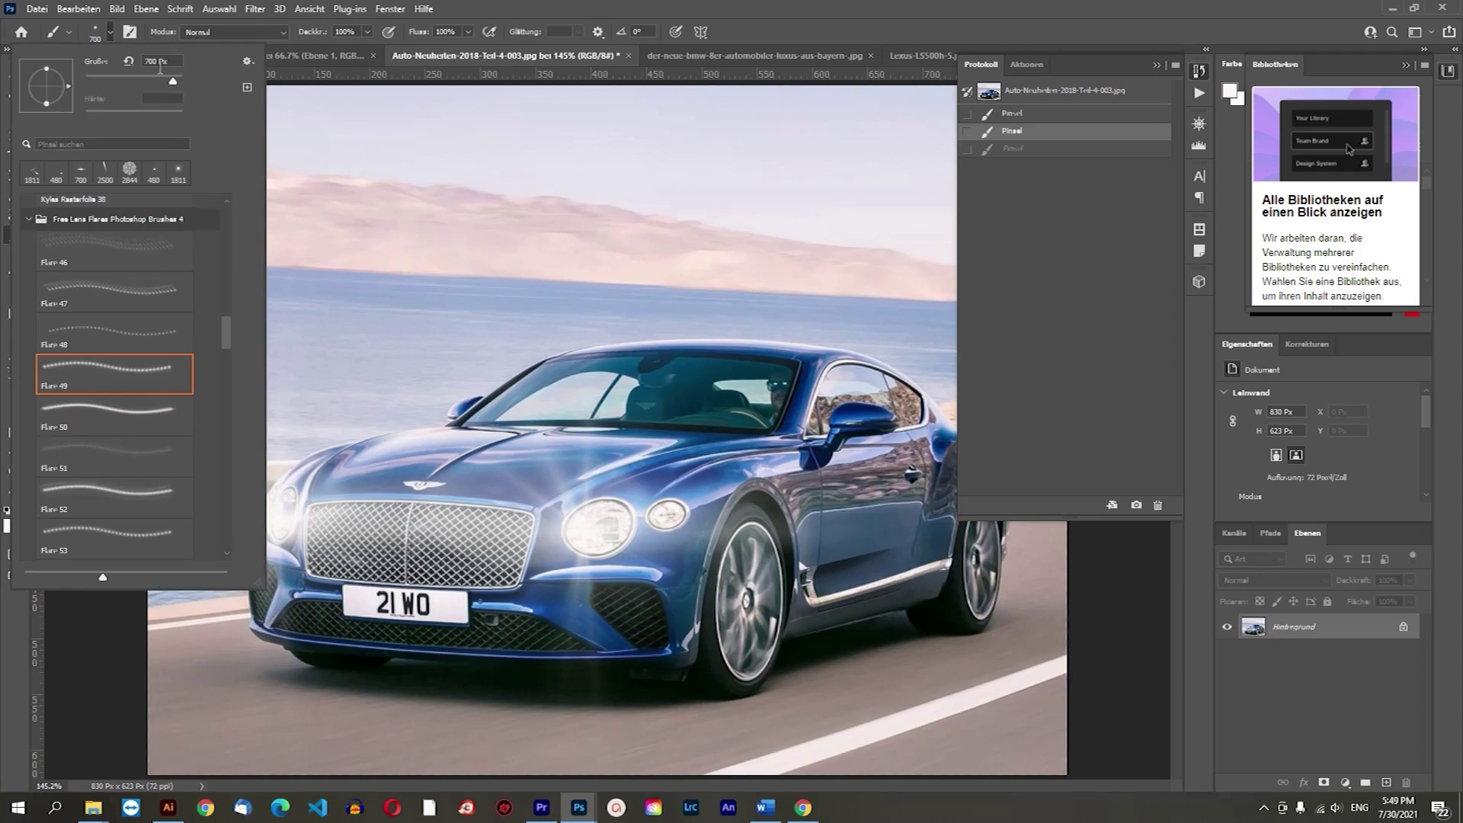
text(00)
key(Return)
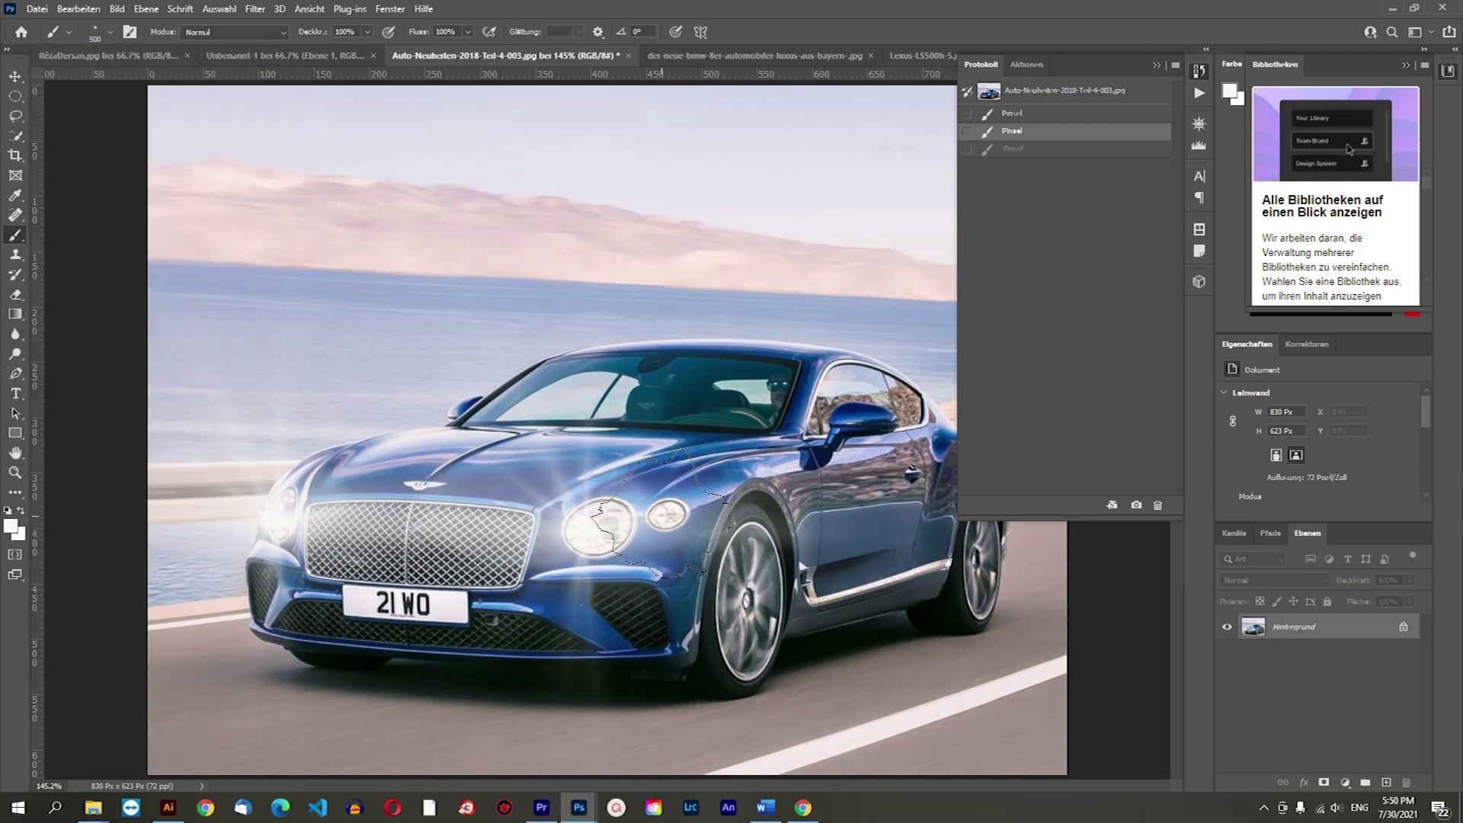
click(663, 514)
click(1013, 131)
Stamp the final flare on the small right headlight.
click(110, 32)
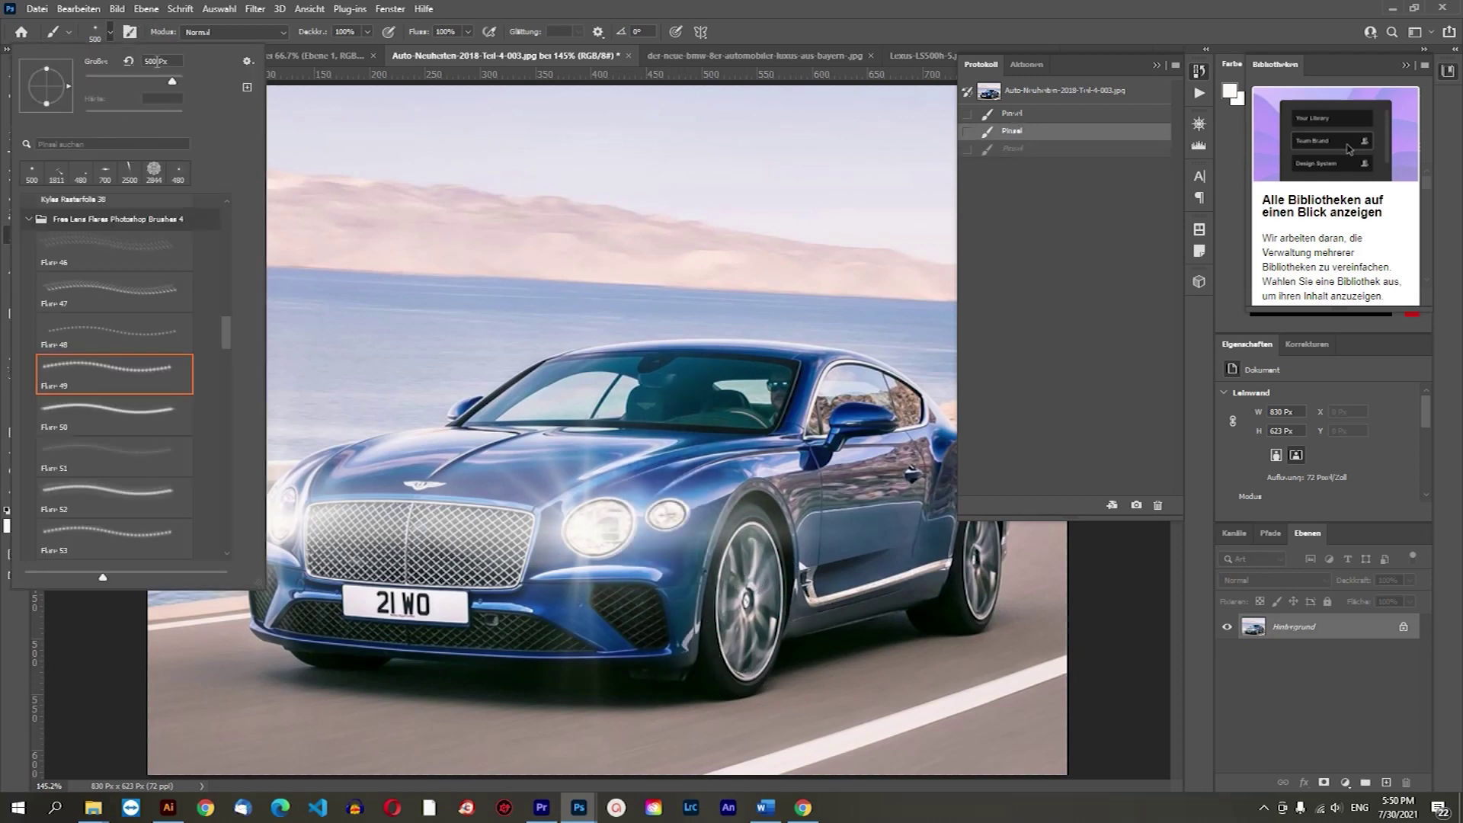
key(Return)
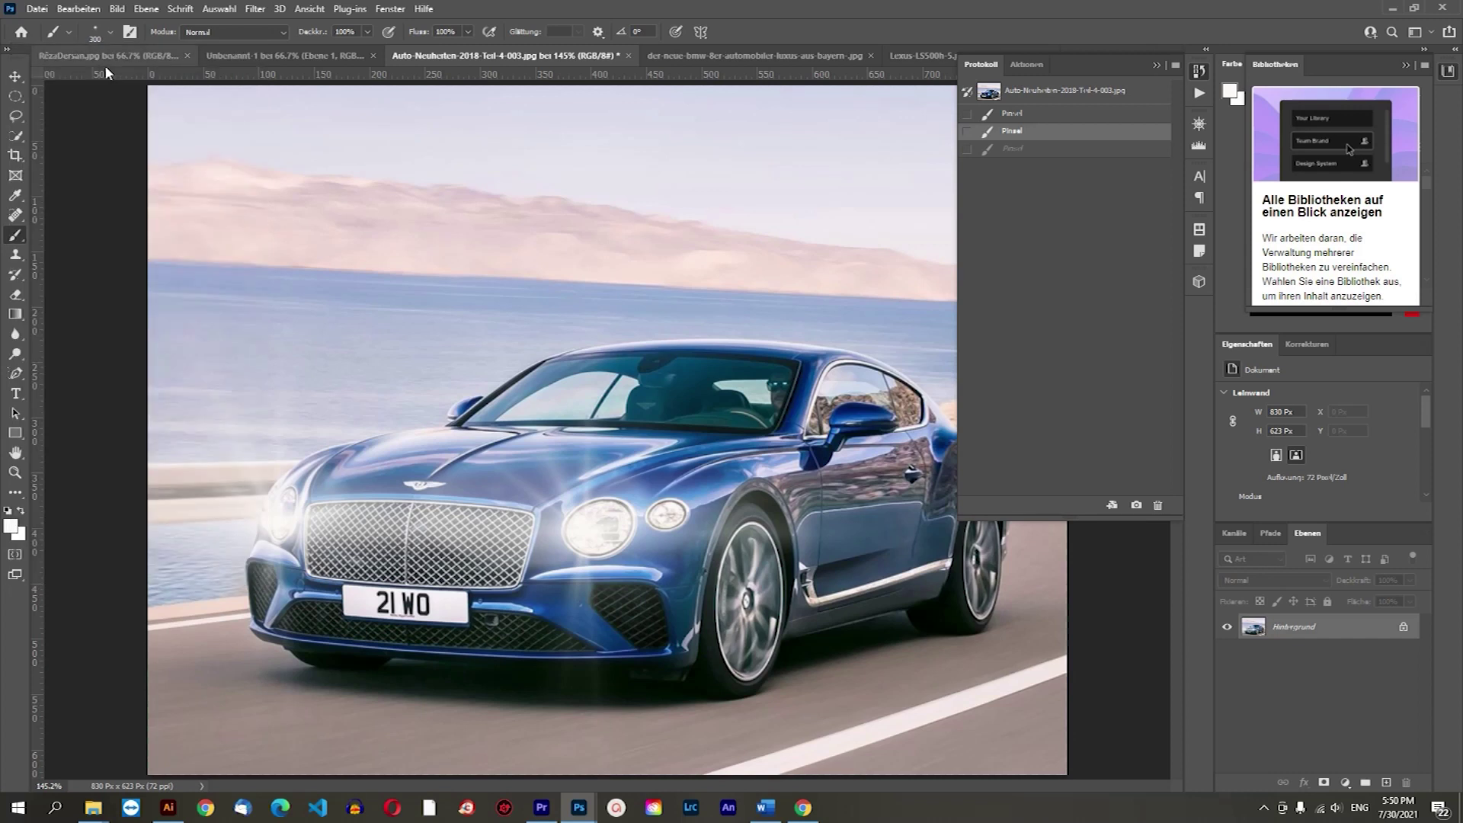
click(662, 511)
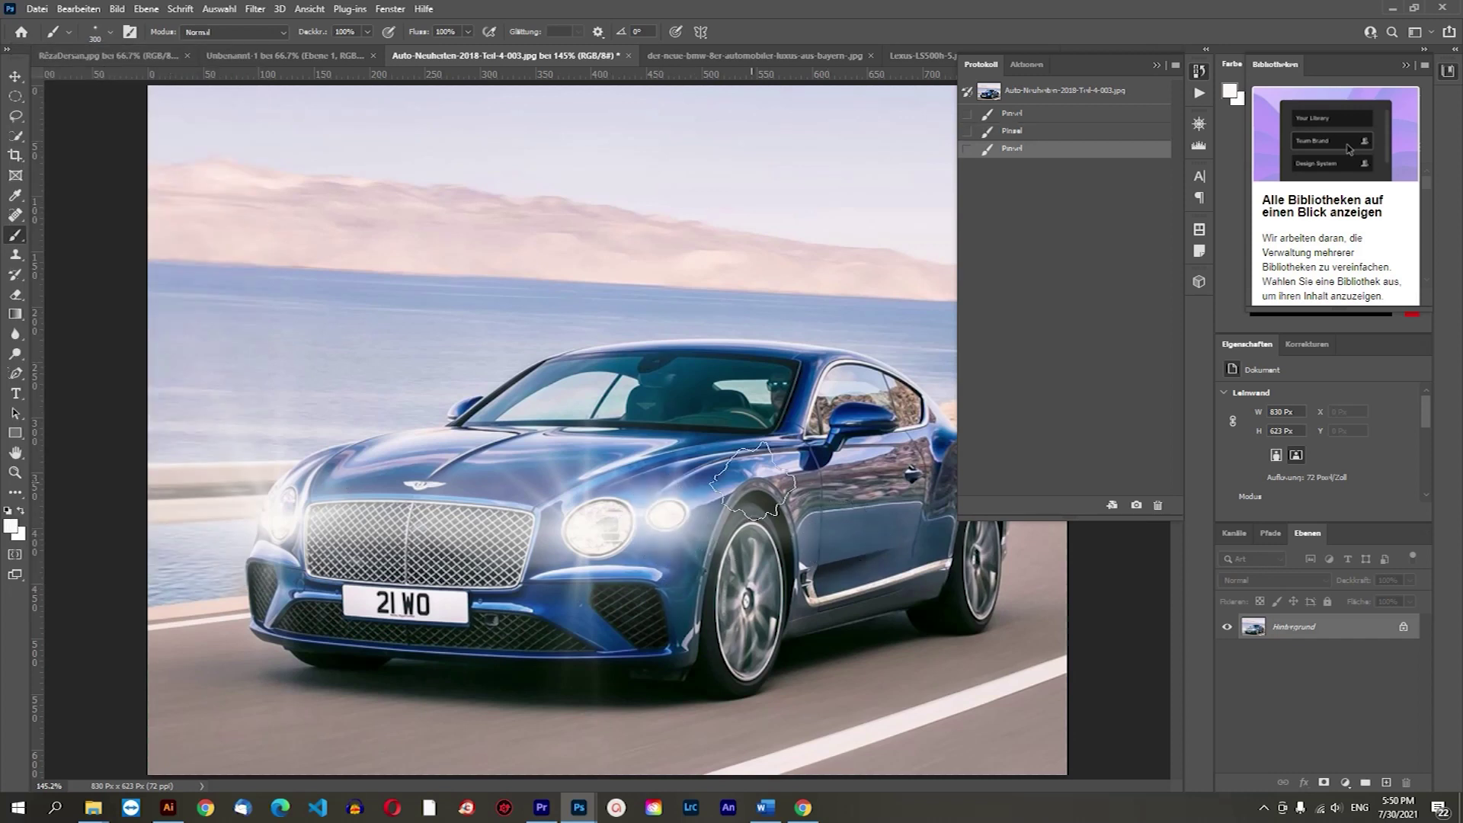
scroll(477, 506, down, 3)
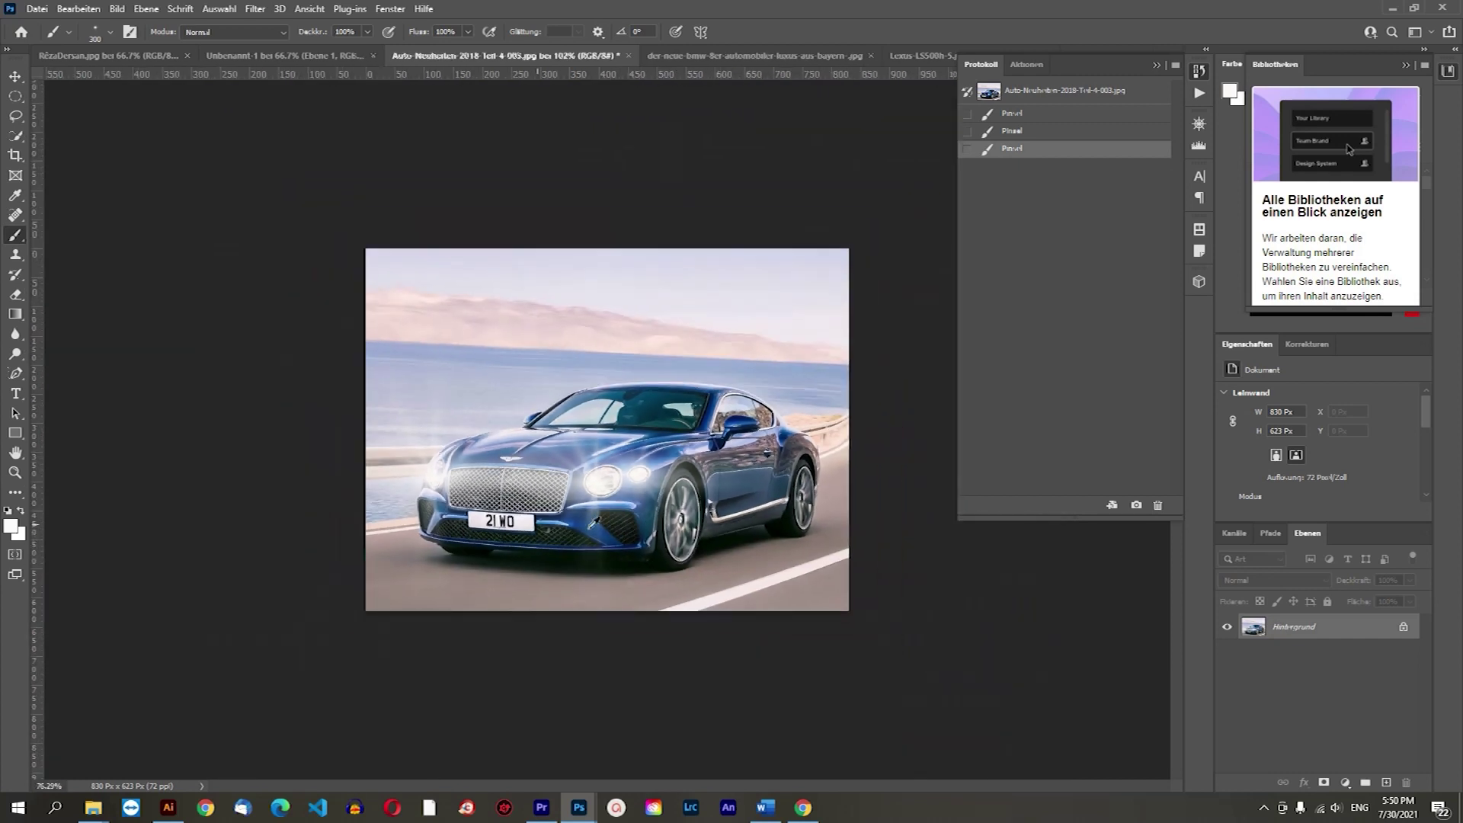
scroll(624, 493, down, 2)
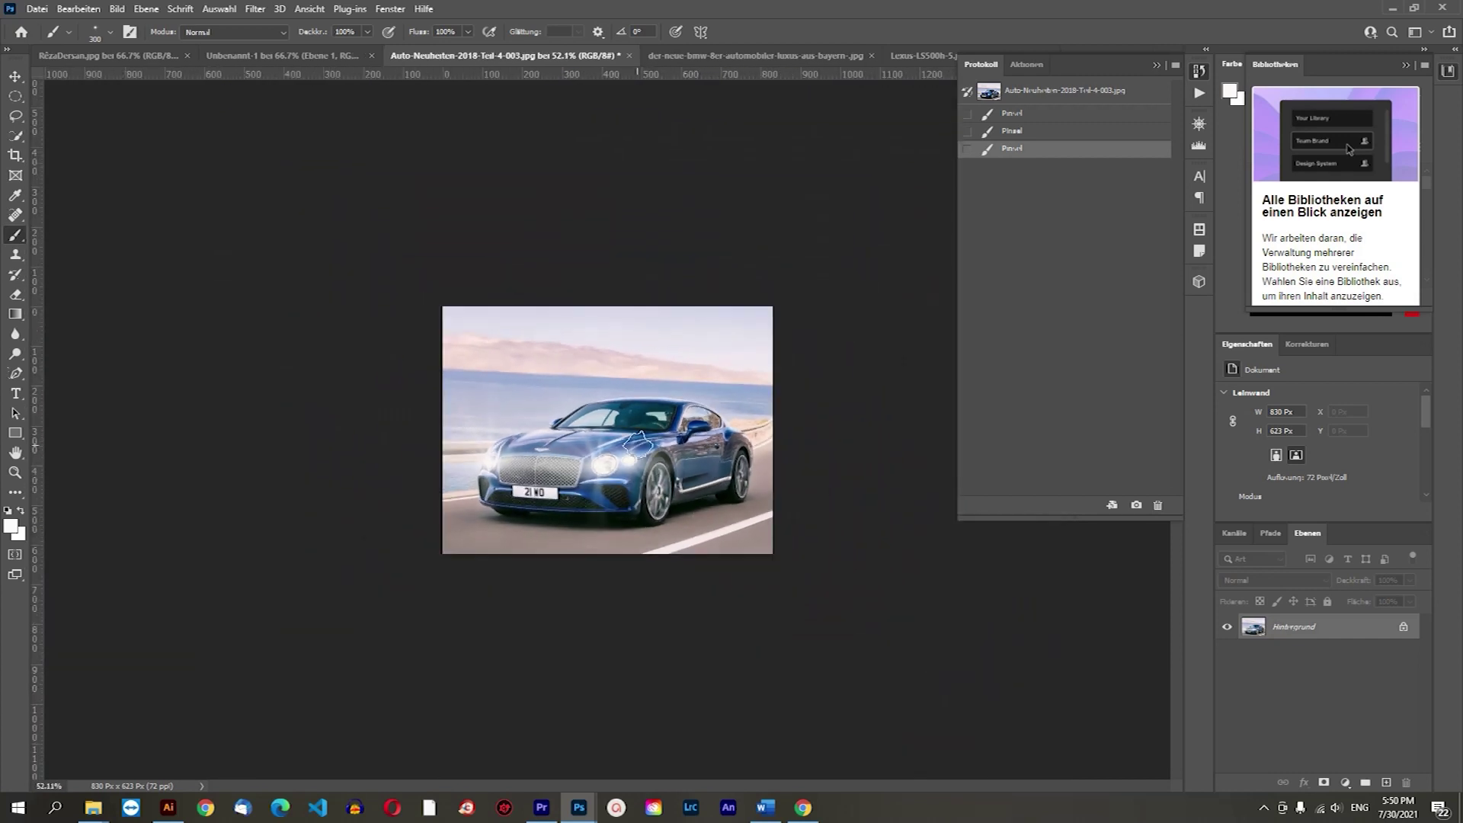
scroll(670, 456, up, 2)
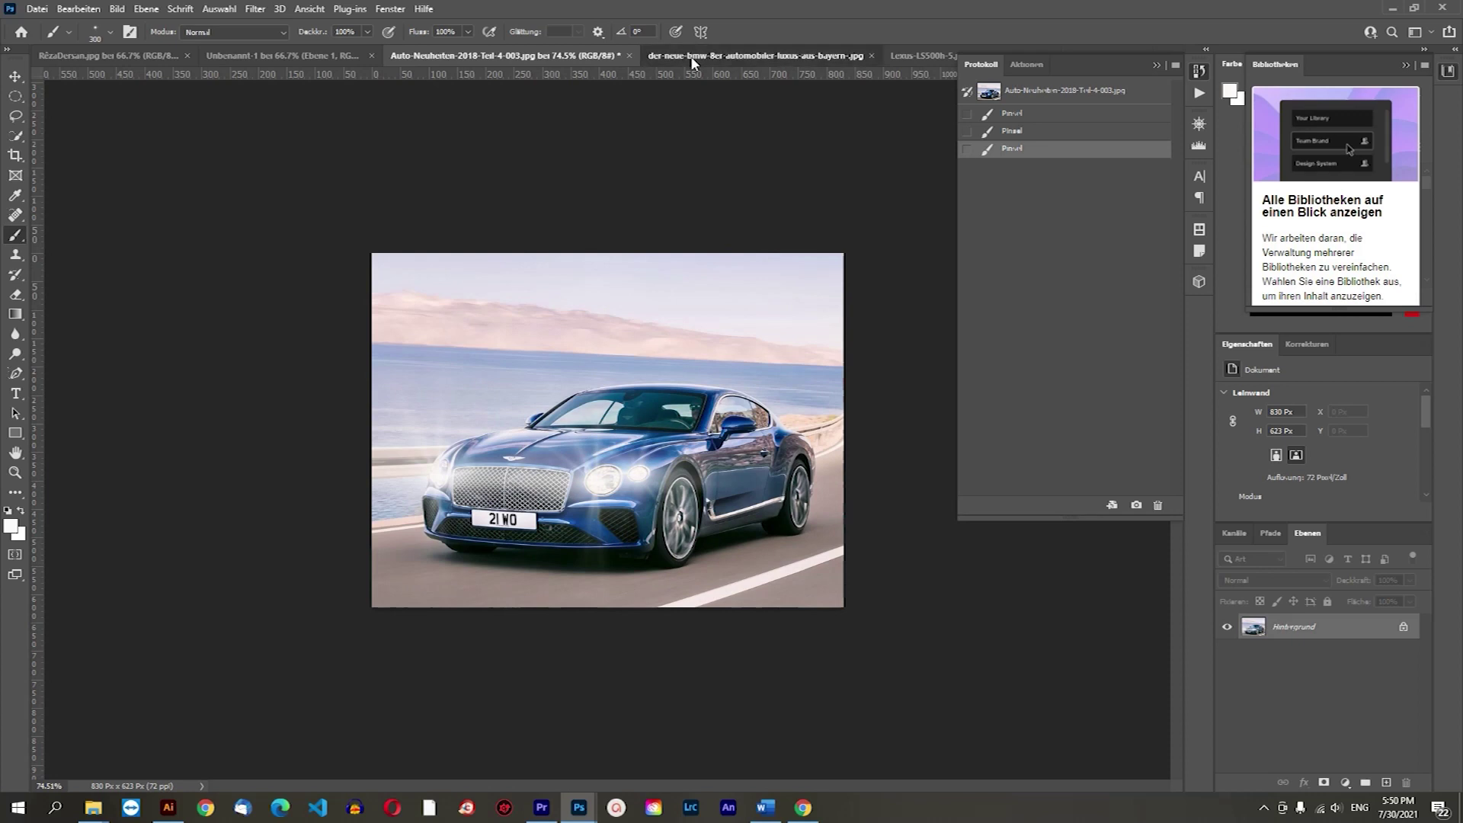
In the BMW photo, pick the Flare 50 brush (3415 px), then bring the browser forward.
click(689, 55)
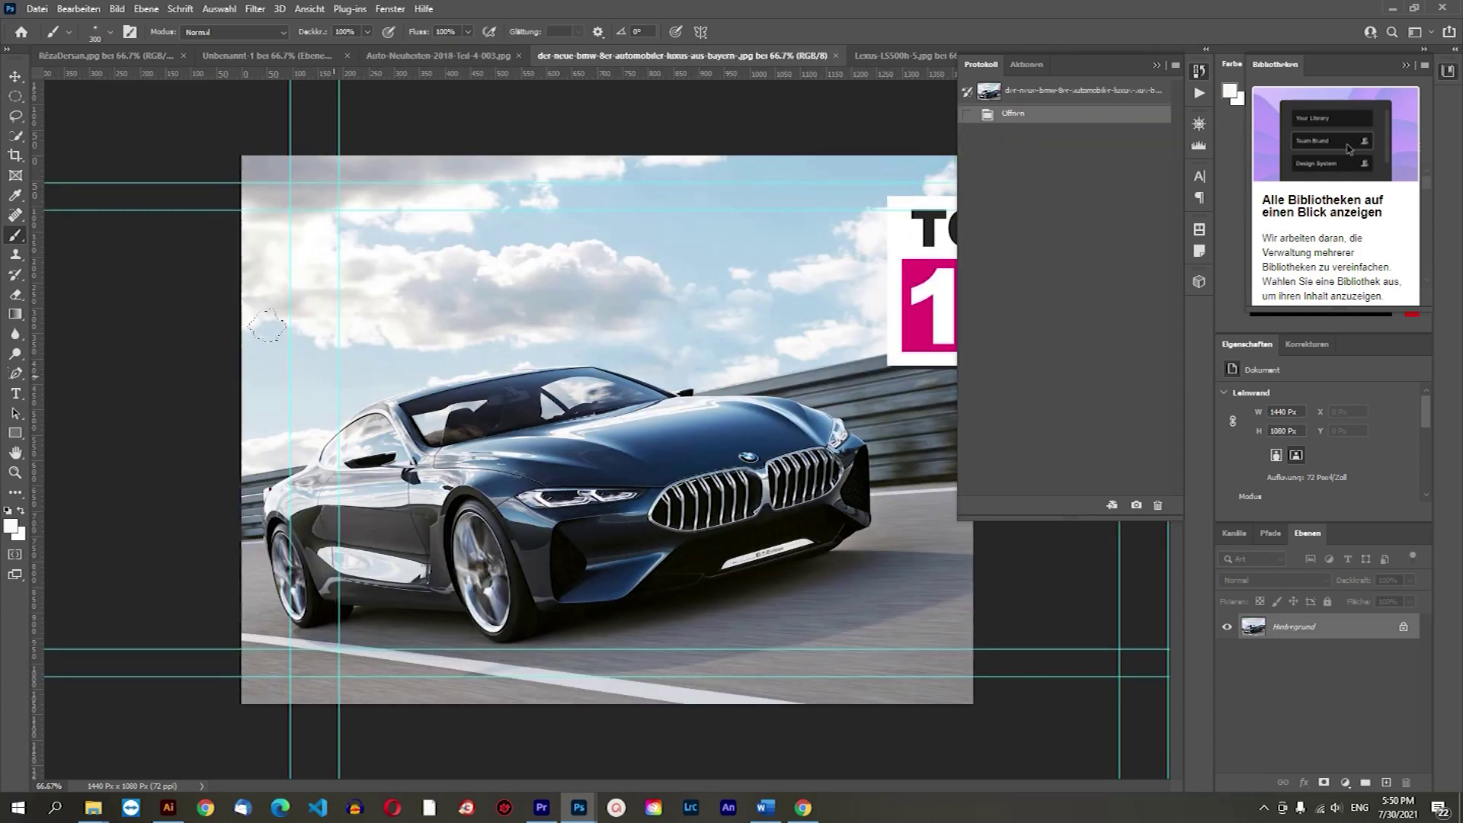
click(103, 37)
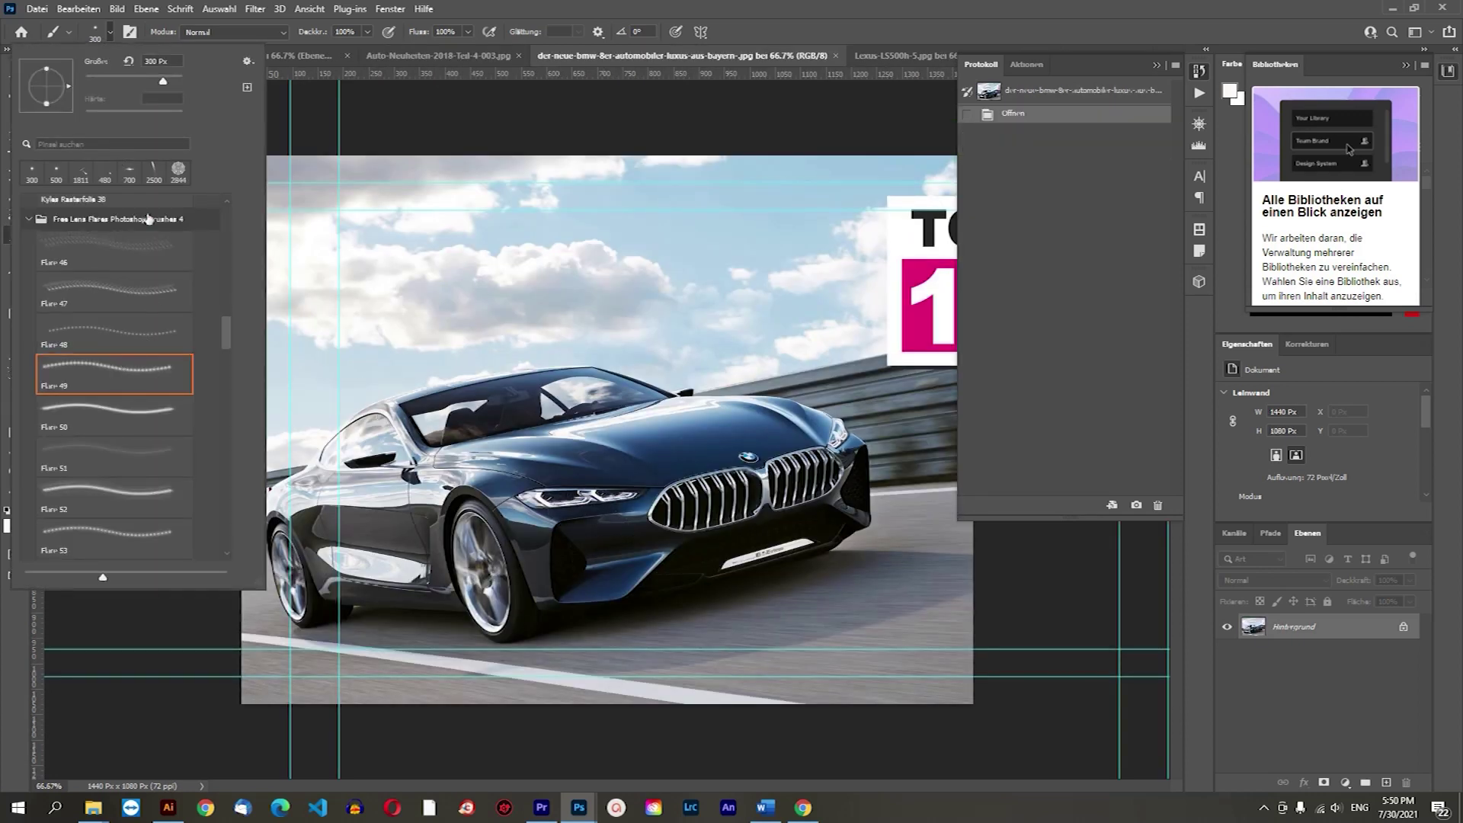
click(95, 416)
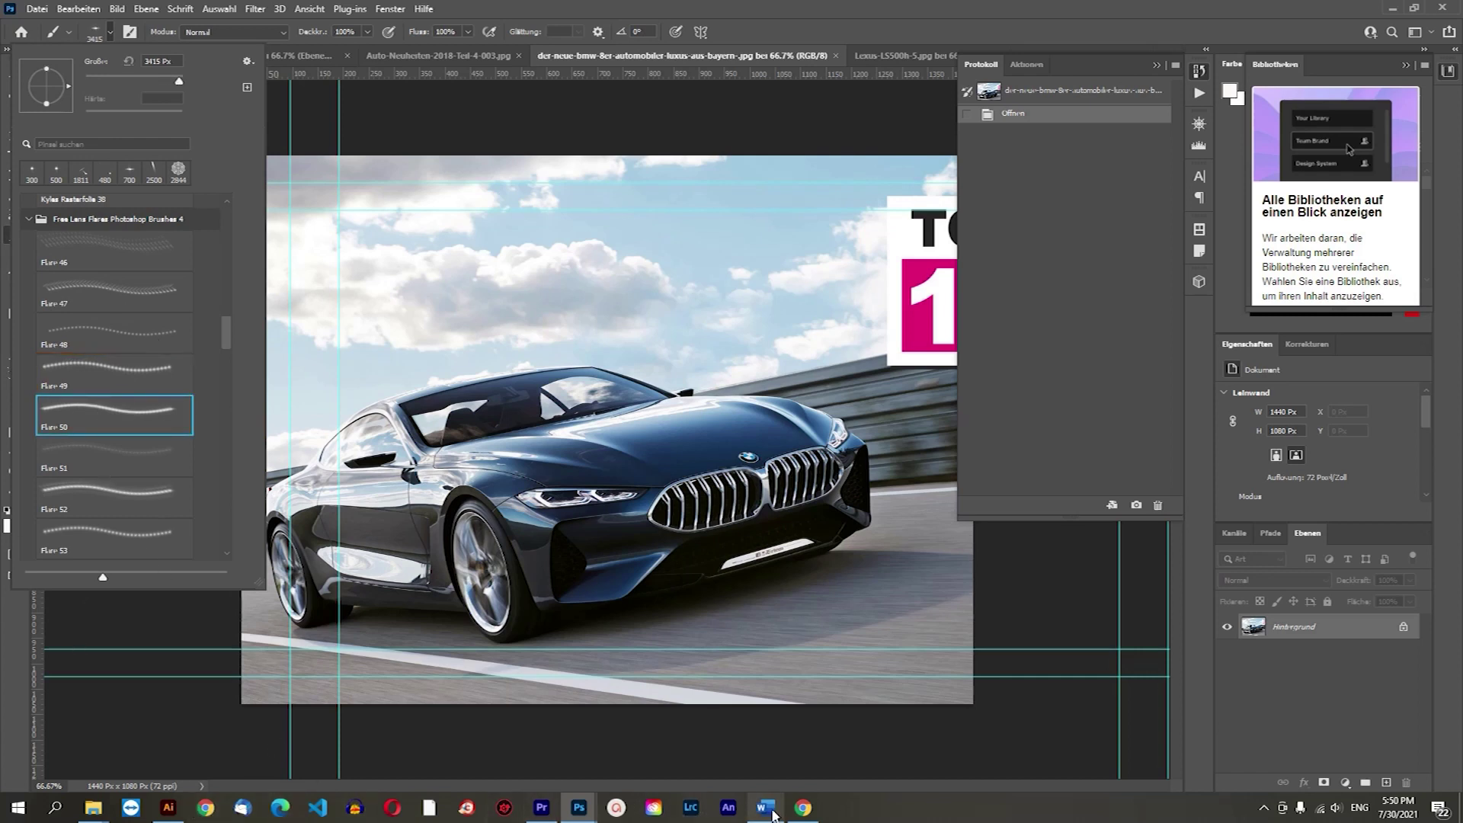
click(803, 808)
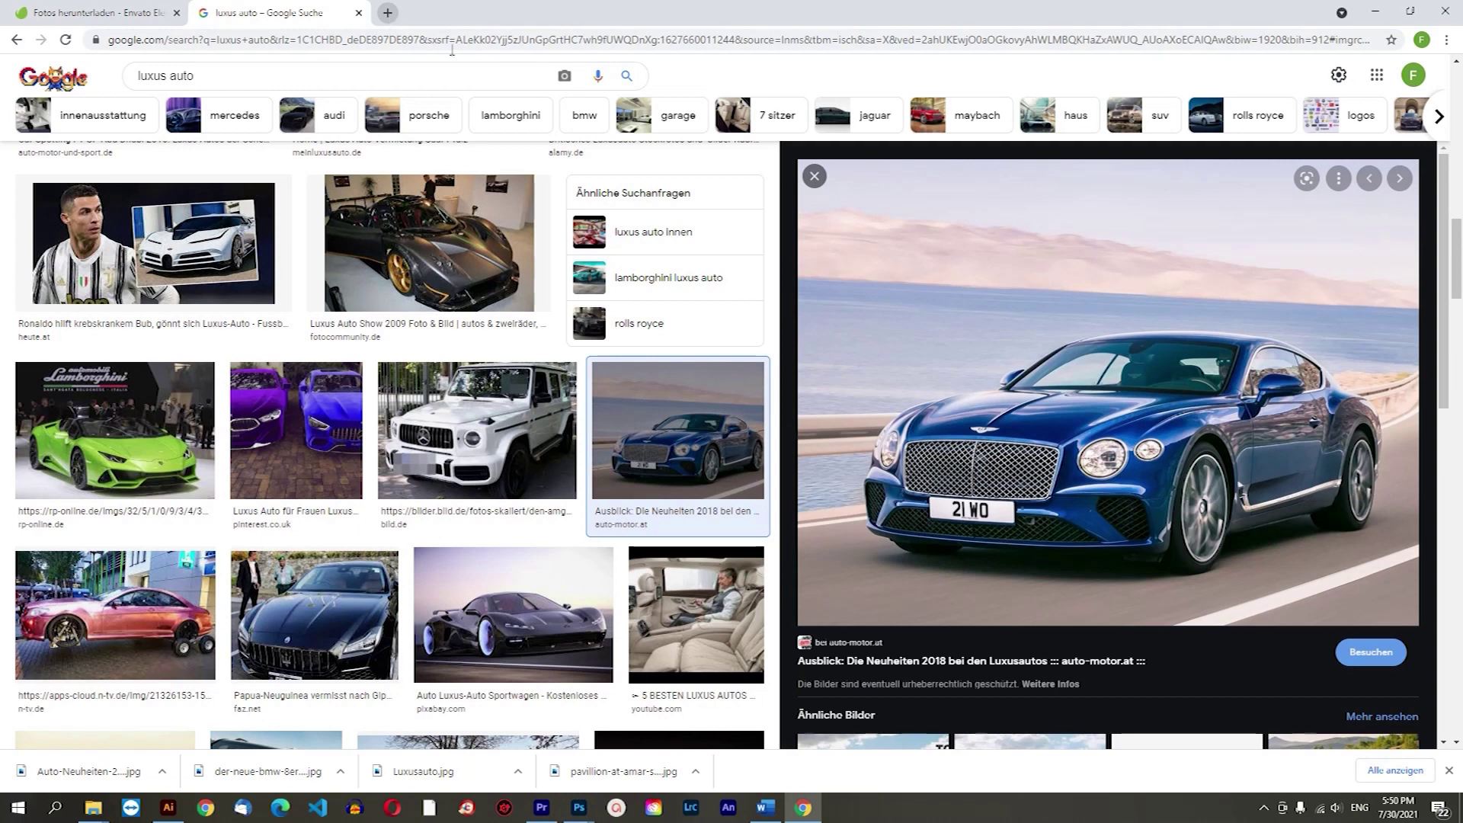
Search Google for 'adobe photoshop brushes' and show the web results under Alle.
drag(236, 84, 93, 76)
text(bruseh)
key(BackSpace)
key(BackSpace)
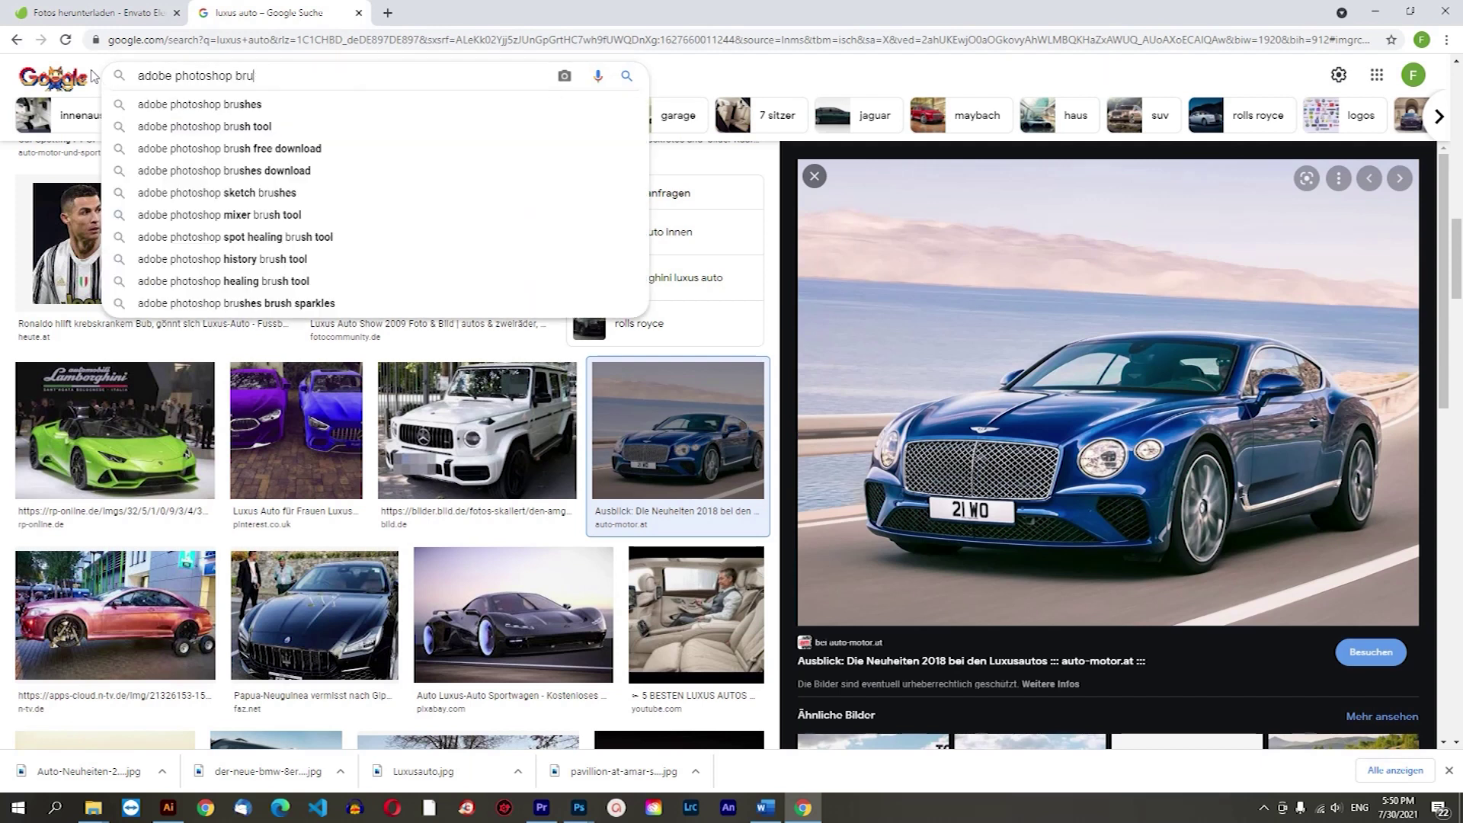
text(hes)
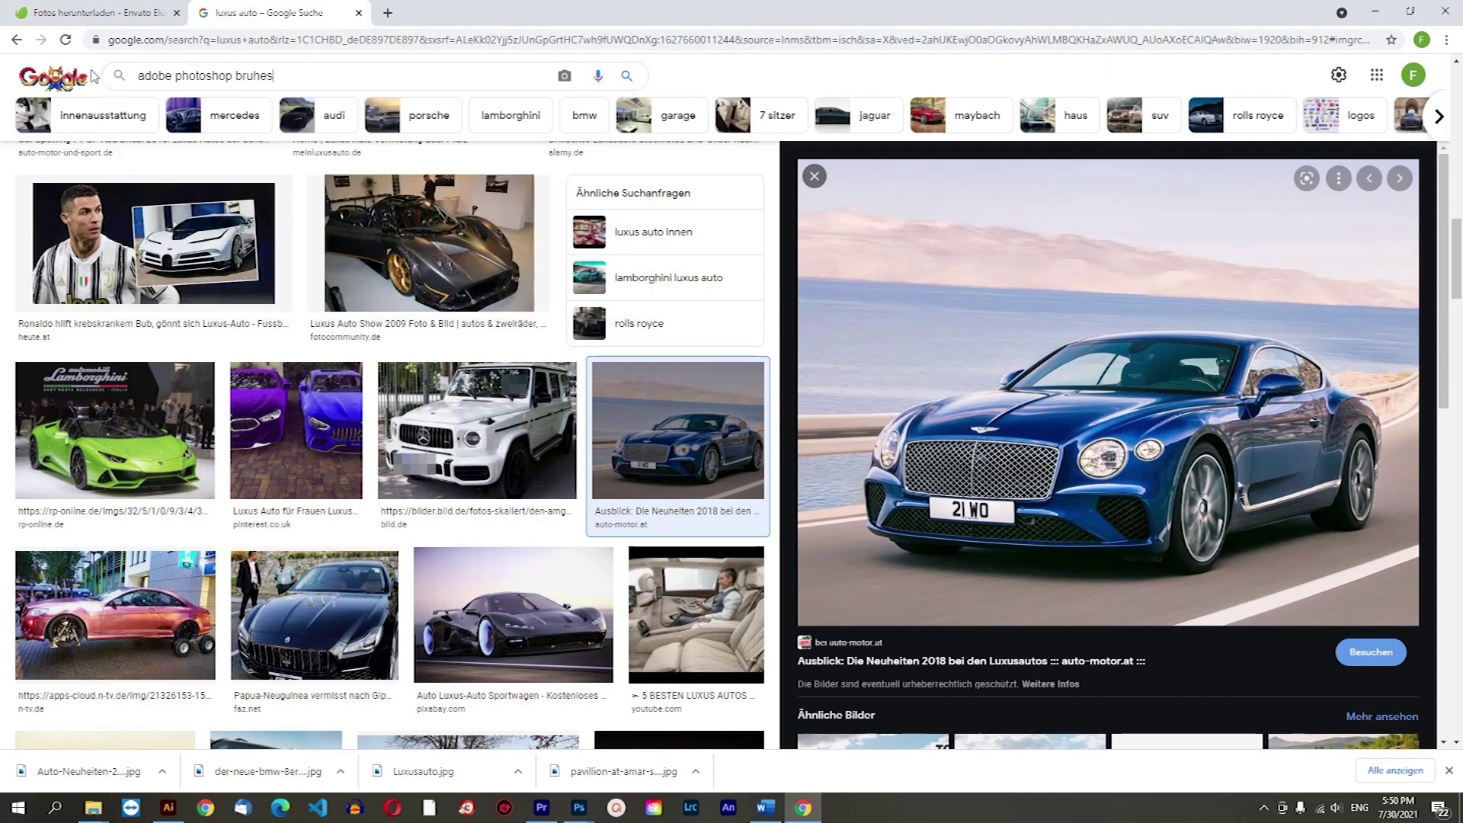
key(BackSpace)
key(BackSpace)
key(BackSpace)
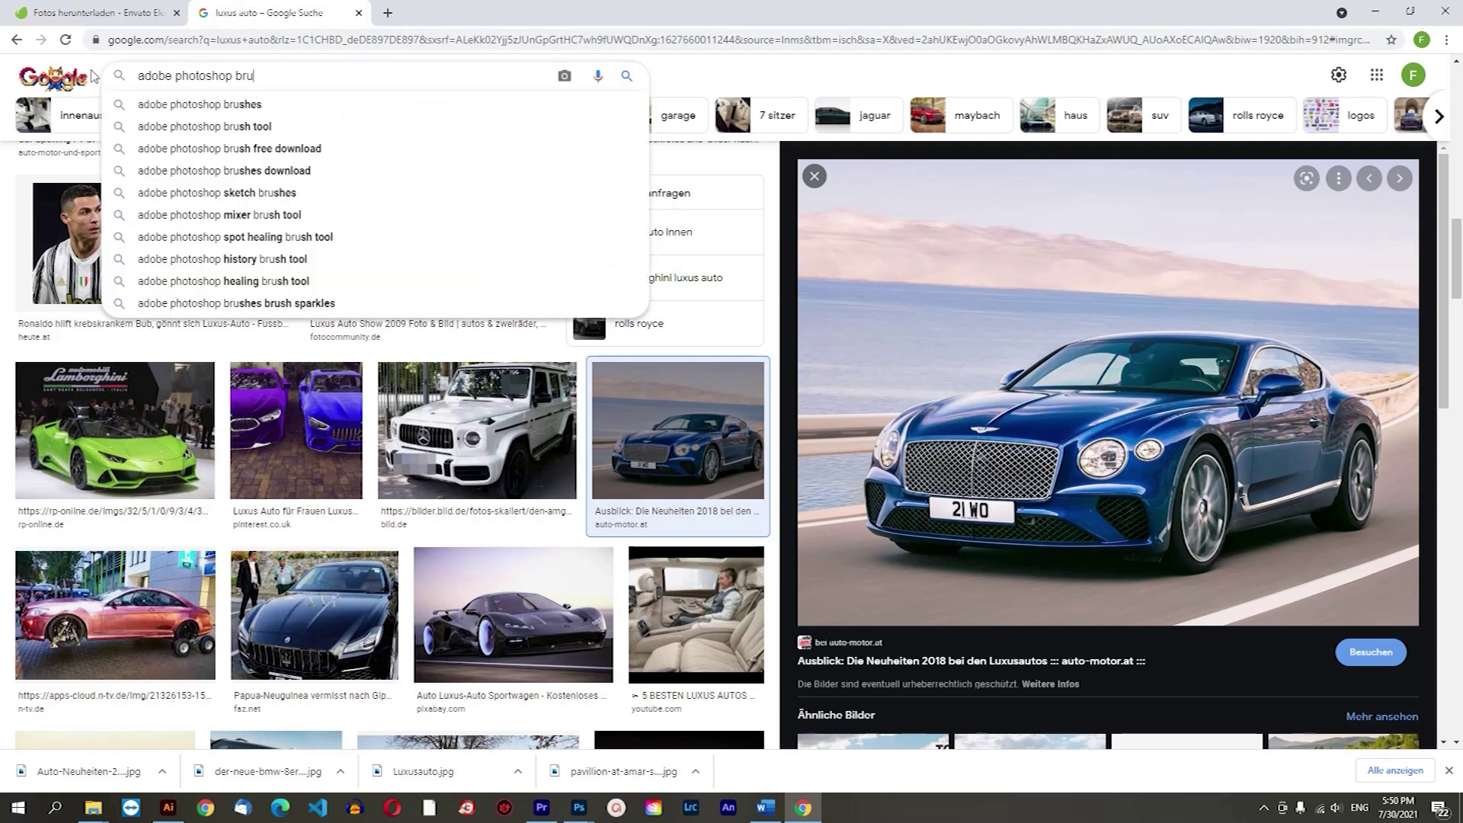
text(she)
key(Return)
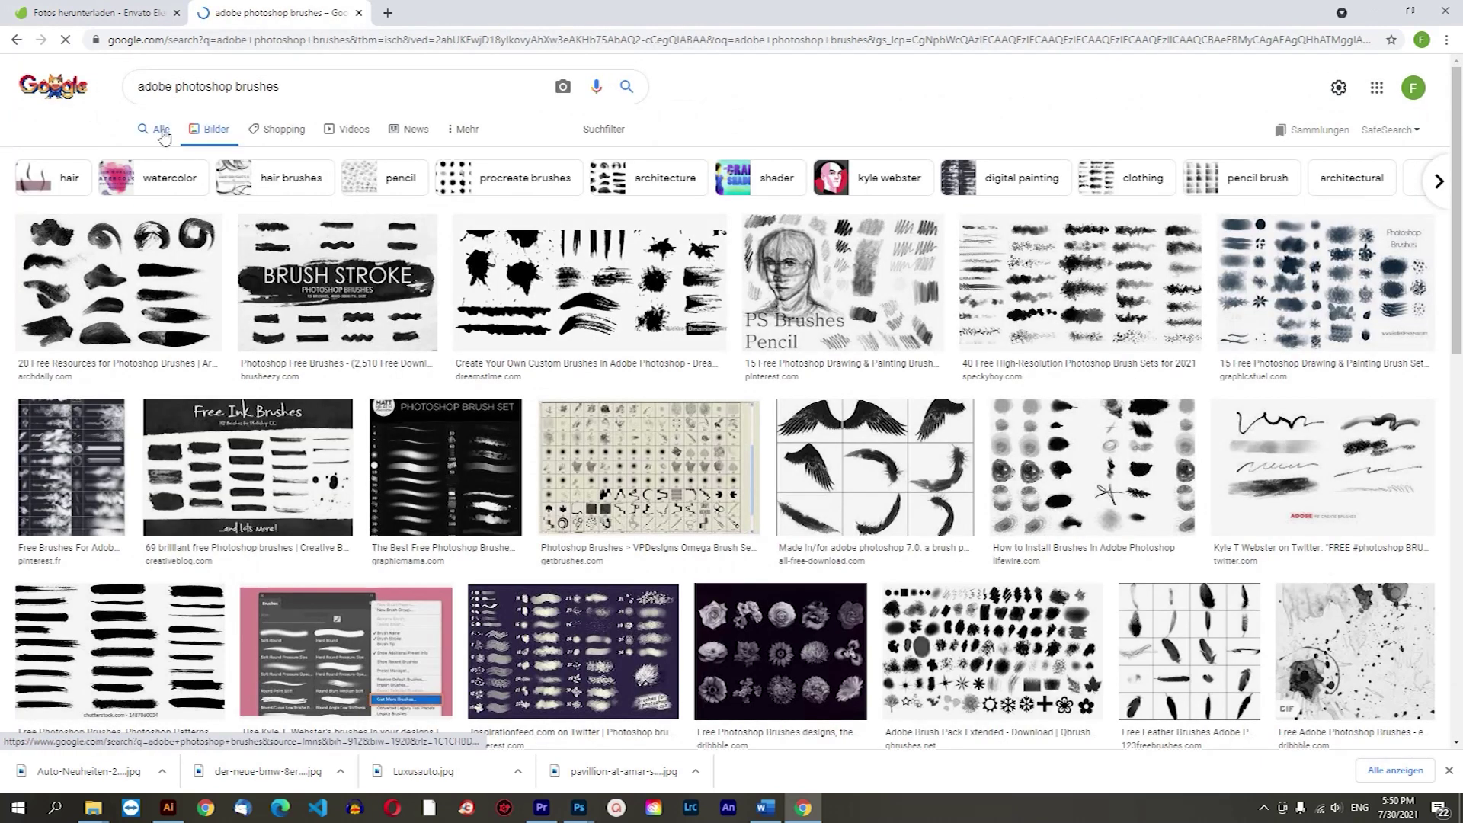
click(162, 135)
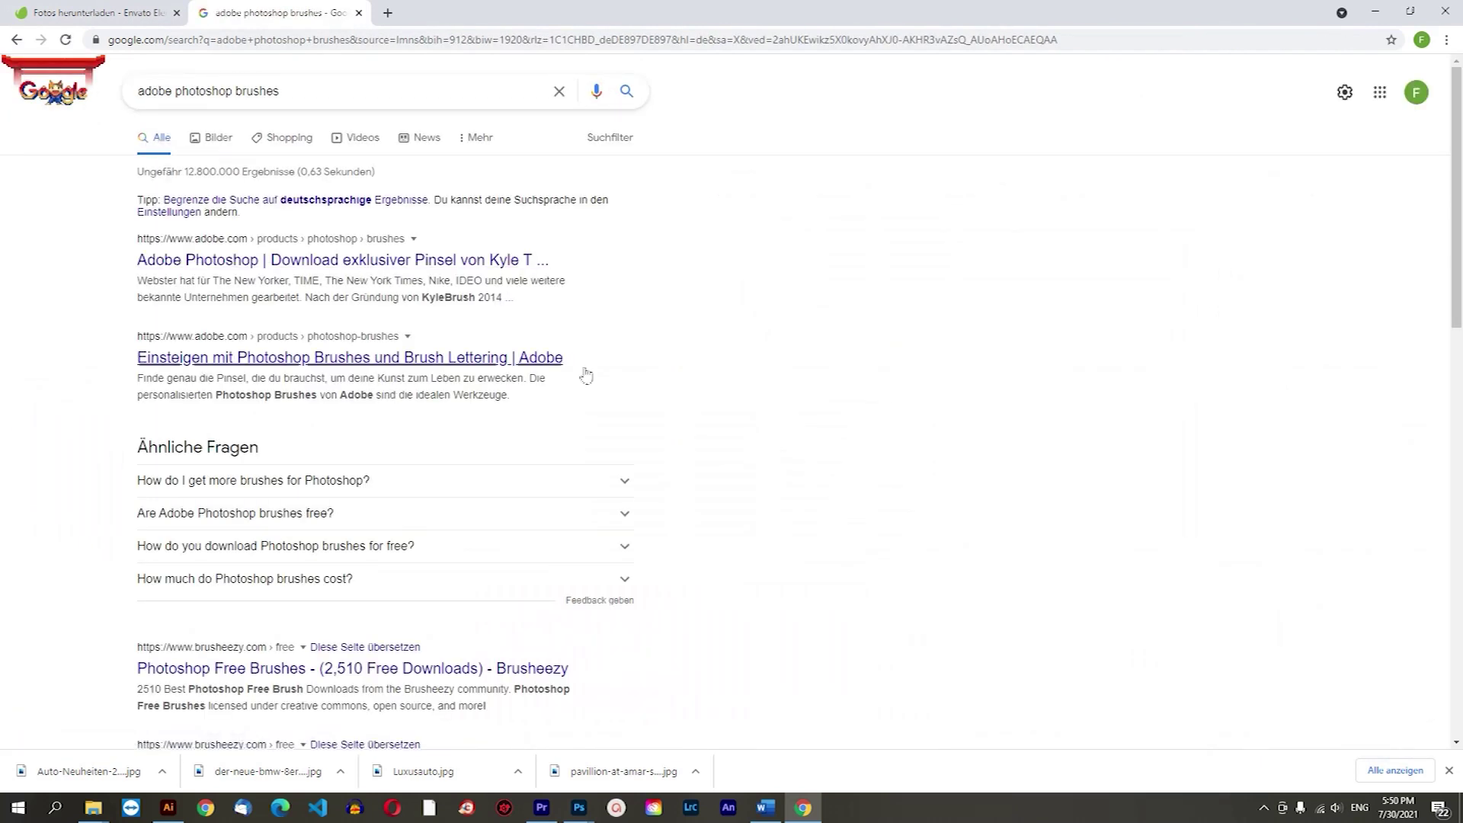
scroll(374, 462, down, 5)
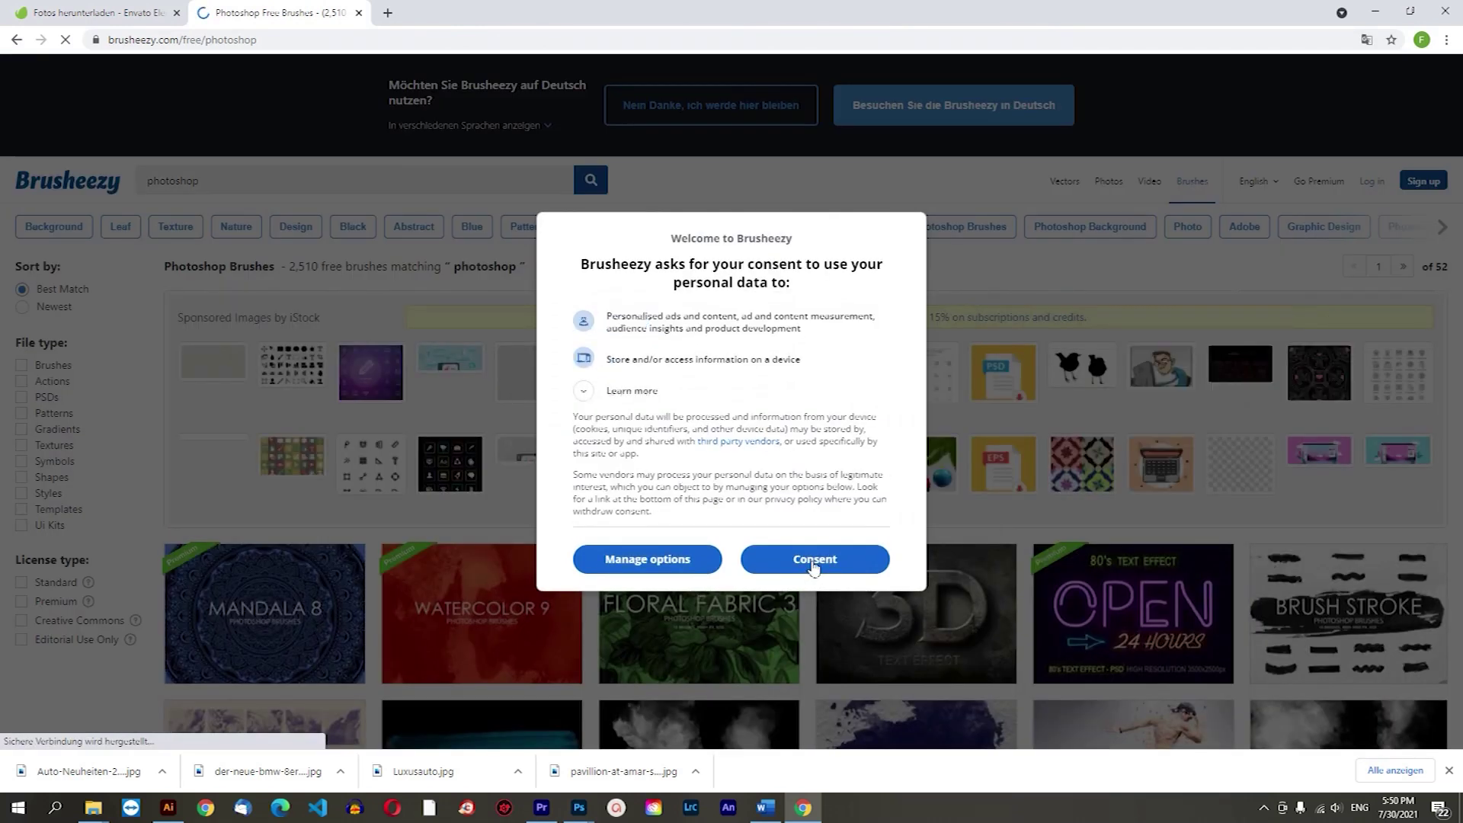
Accept Brusheezy's data consent and browse the free brush listings through page 2.
click(811, 561)
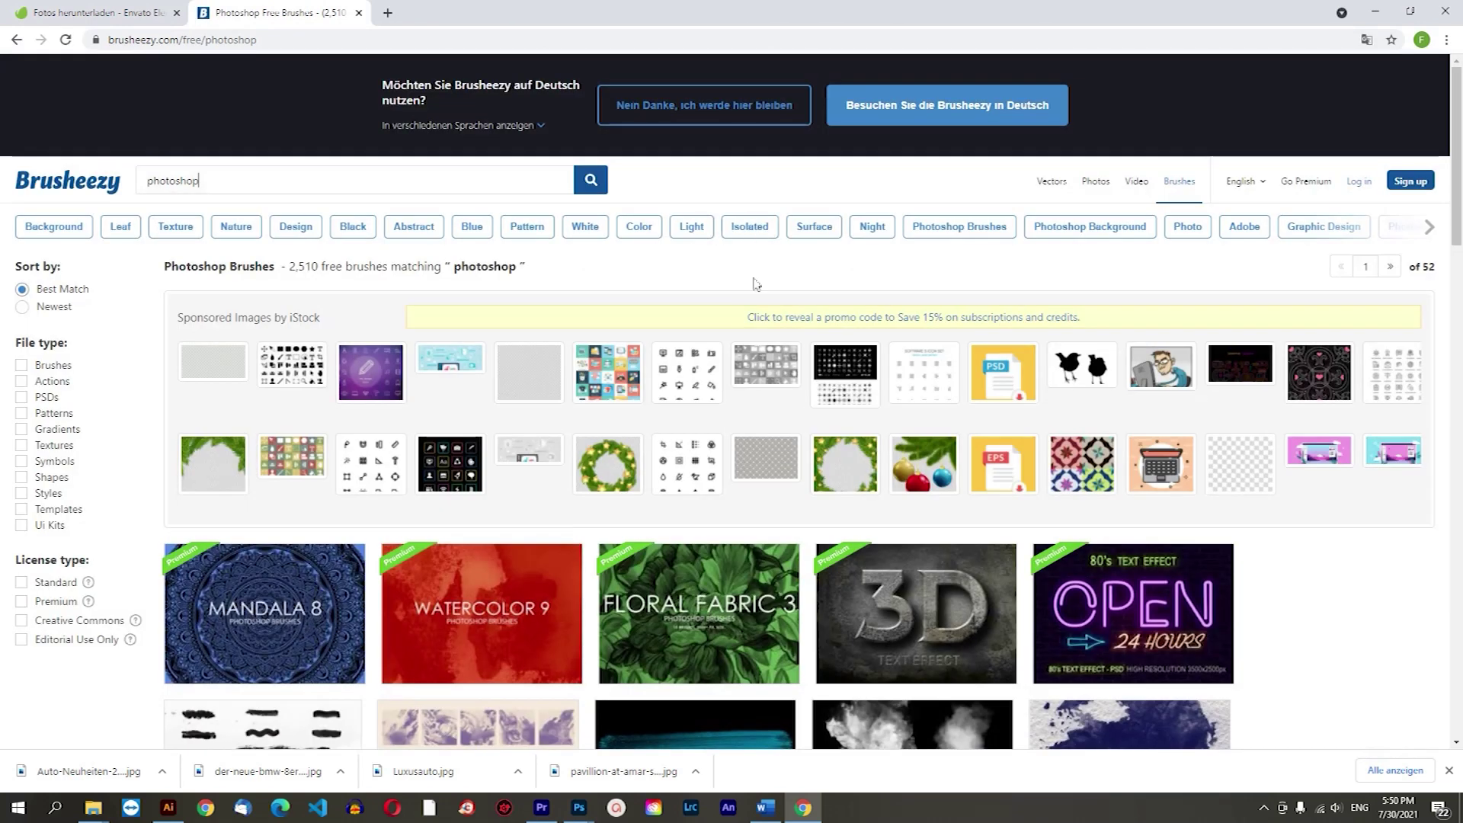
scroll(820, 440, down, 10)
scroll(820, 439, up, 5)
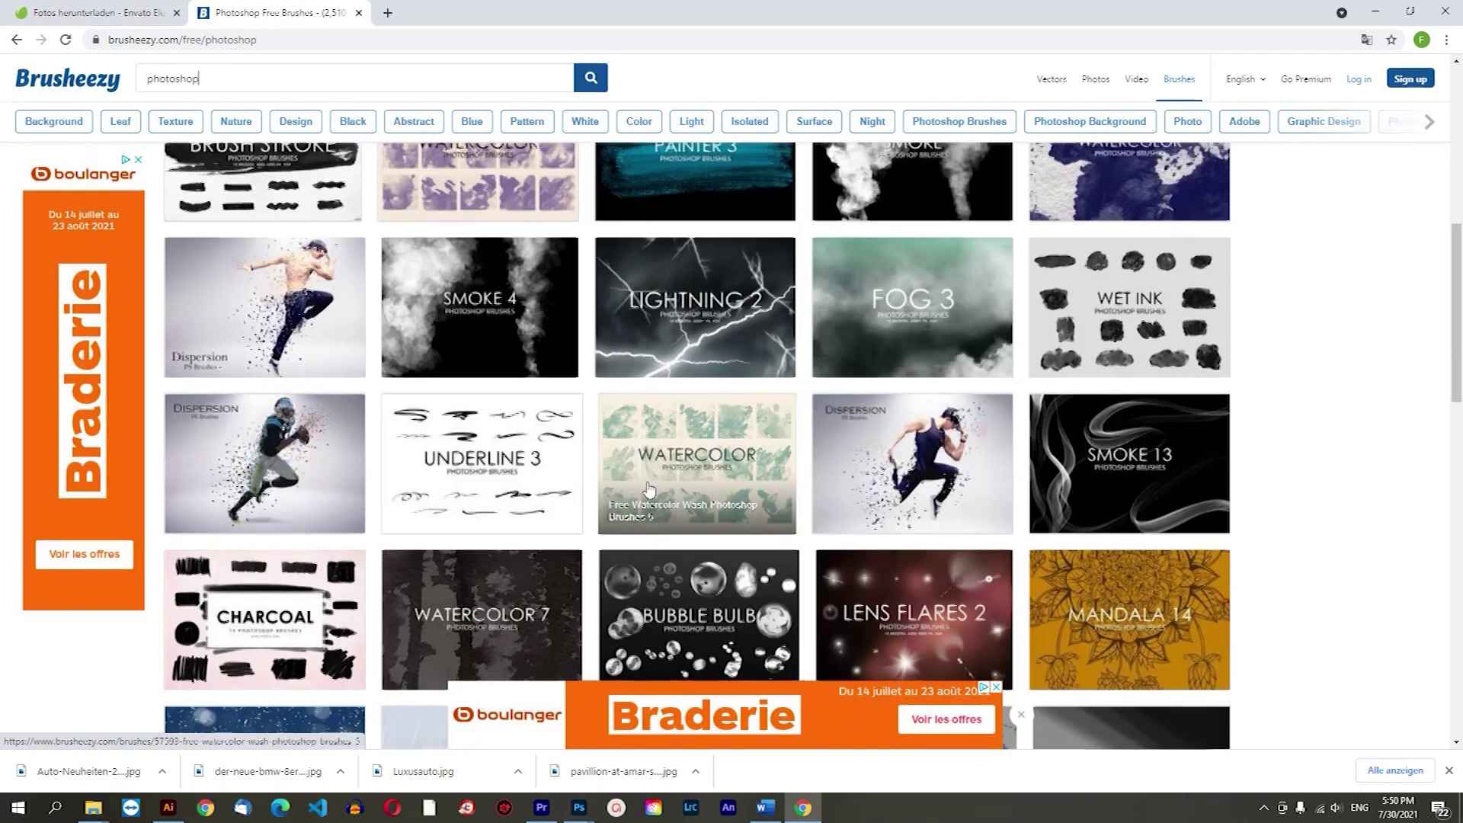
scroll(1119, 314, down, 5)
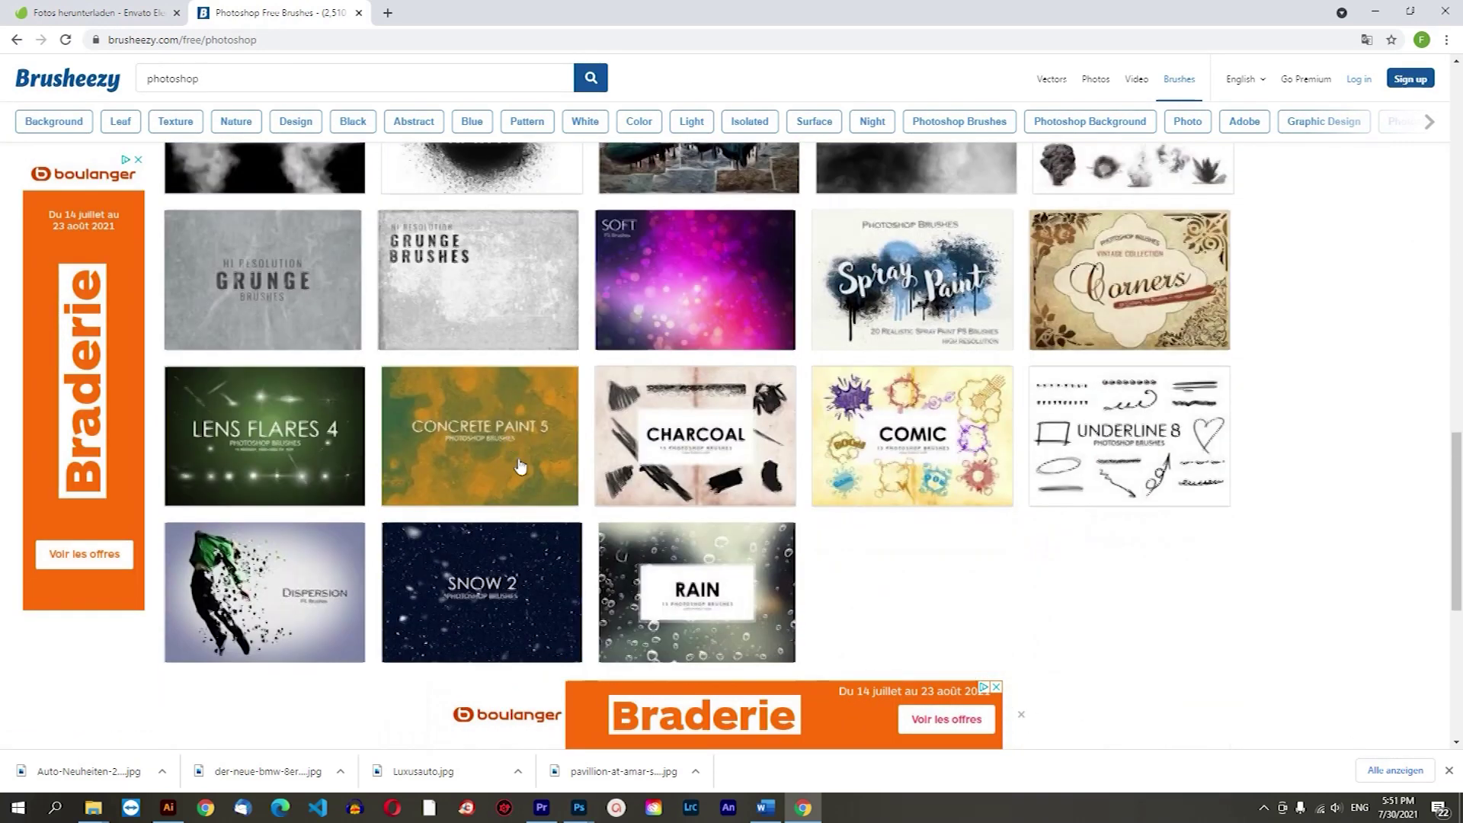
scroll(534, 462, down, 5)
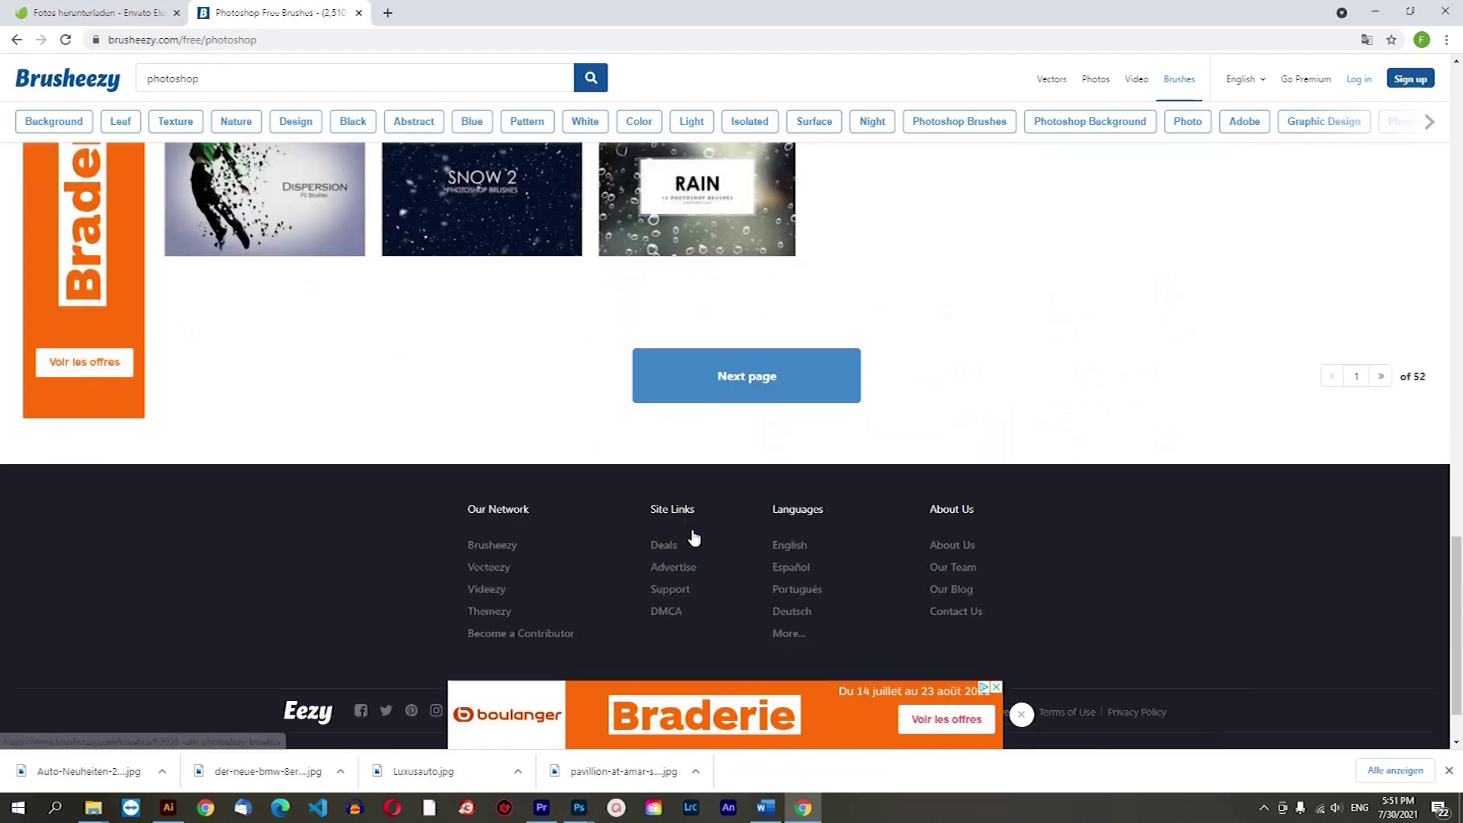
scroll(686, 594, down, 5)
click(744, 383)
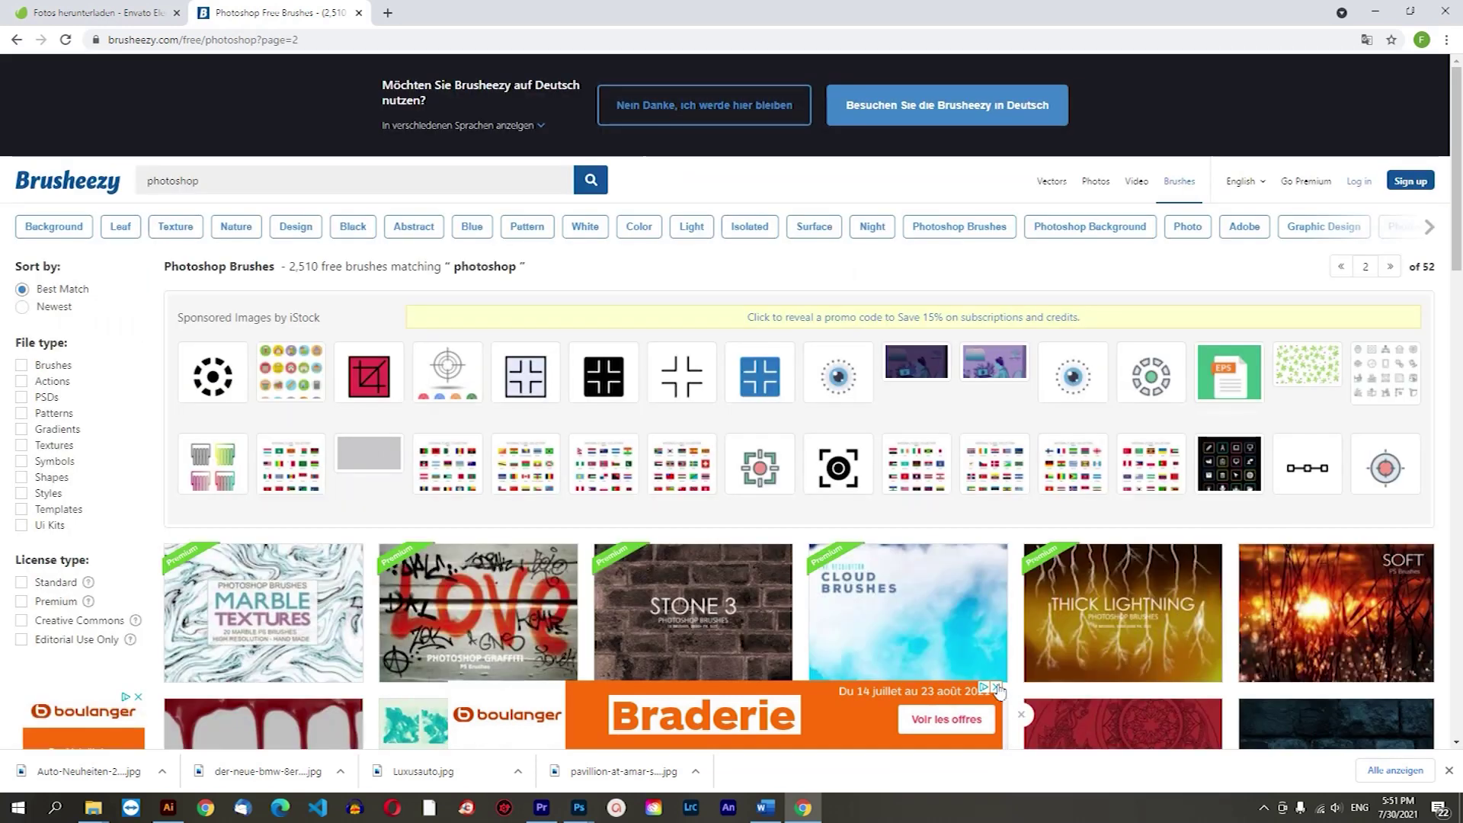
click(999, 689)
scroll(863, 489, down, 4)
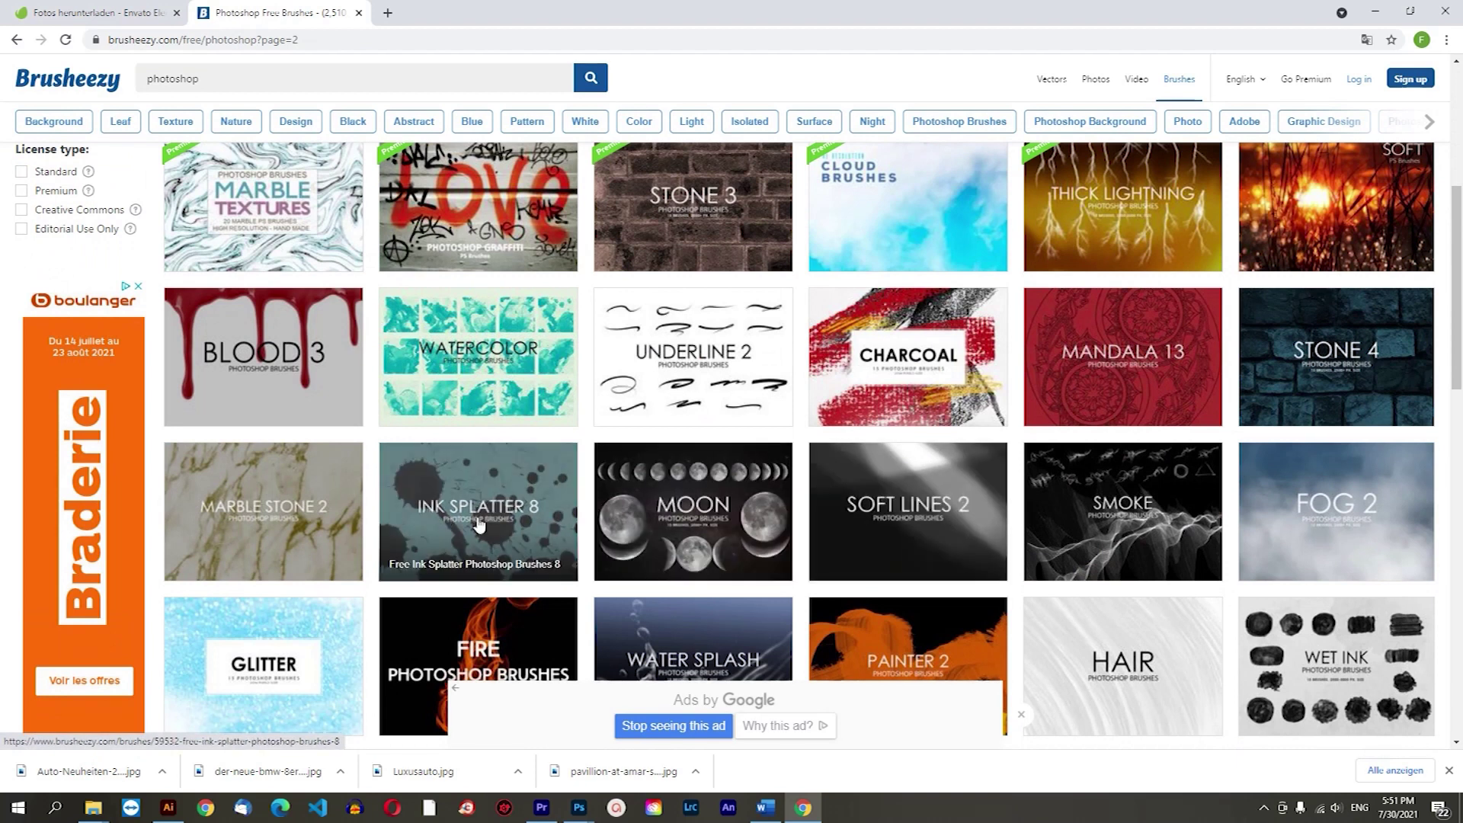
scroll(496, 495, down, 5)
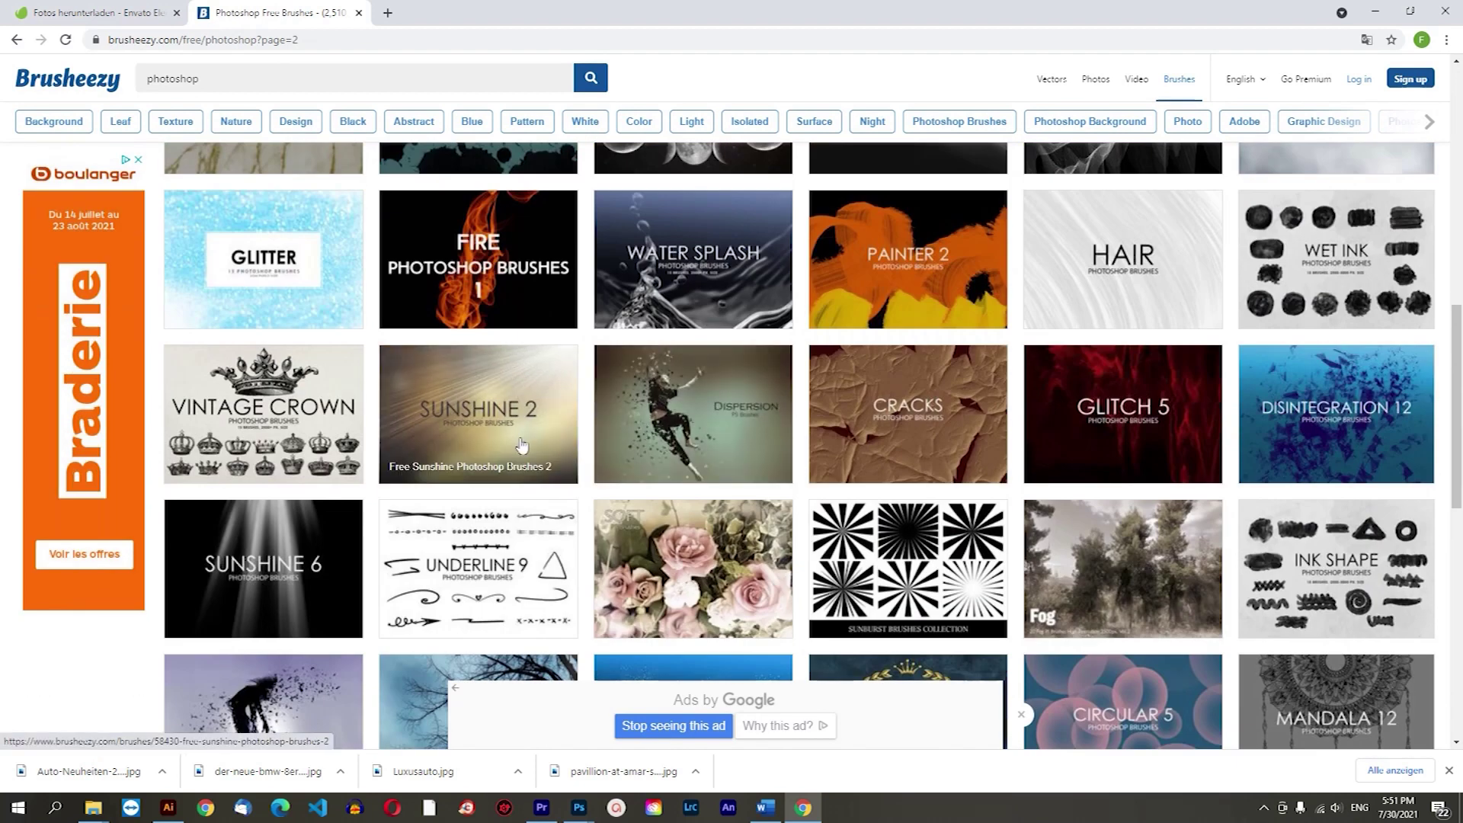
scroll(643, 539, up, 3)
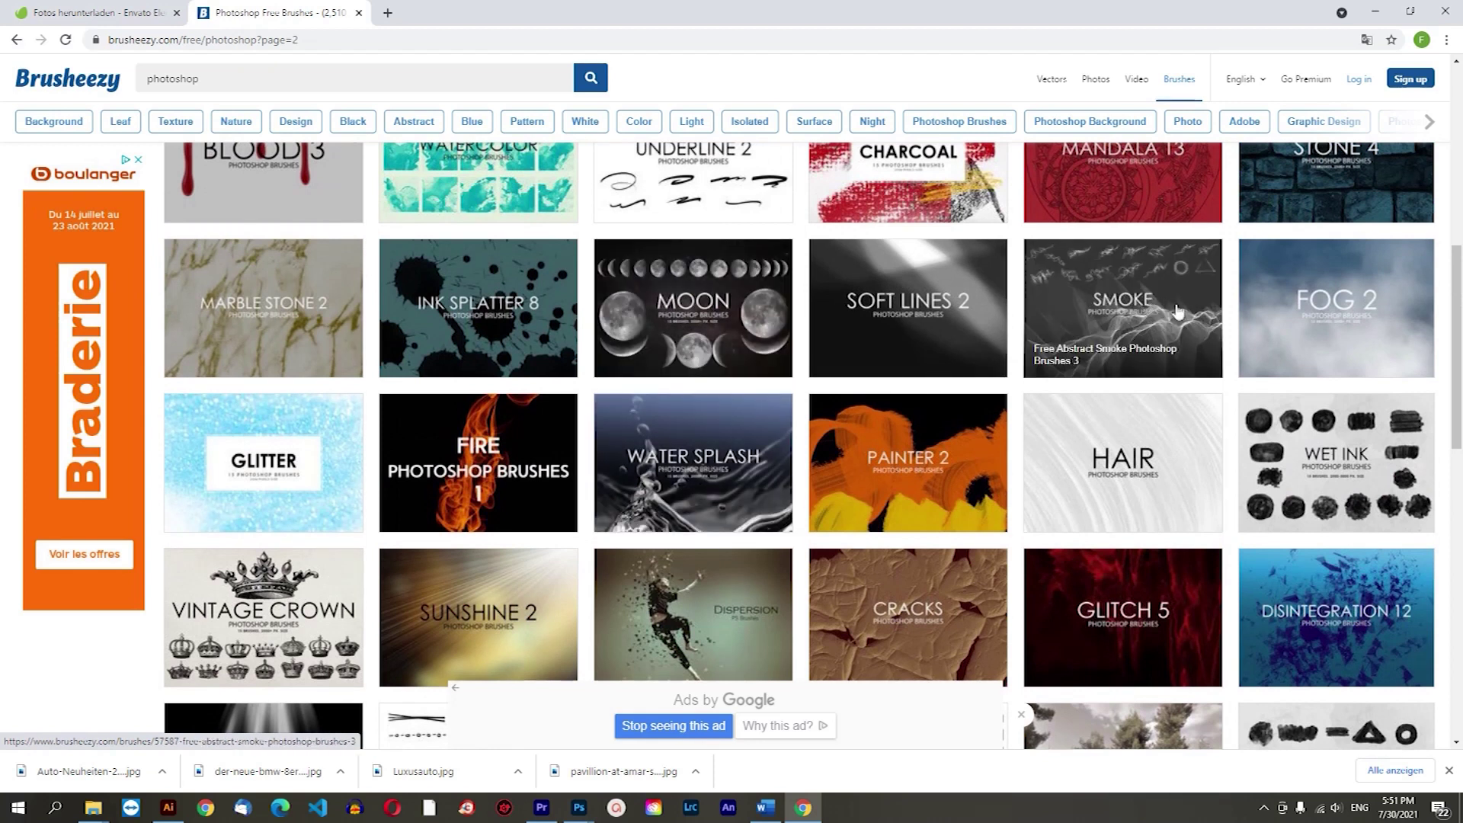
scroll(962, 477, down, 1)
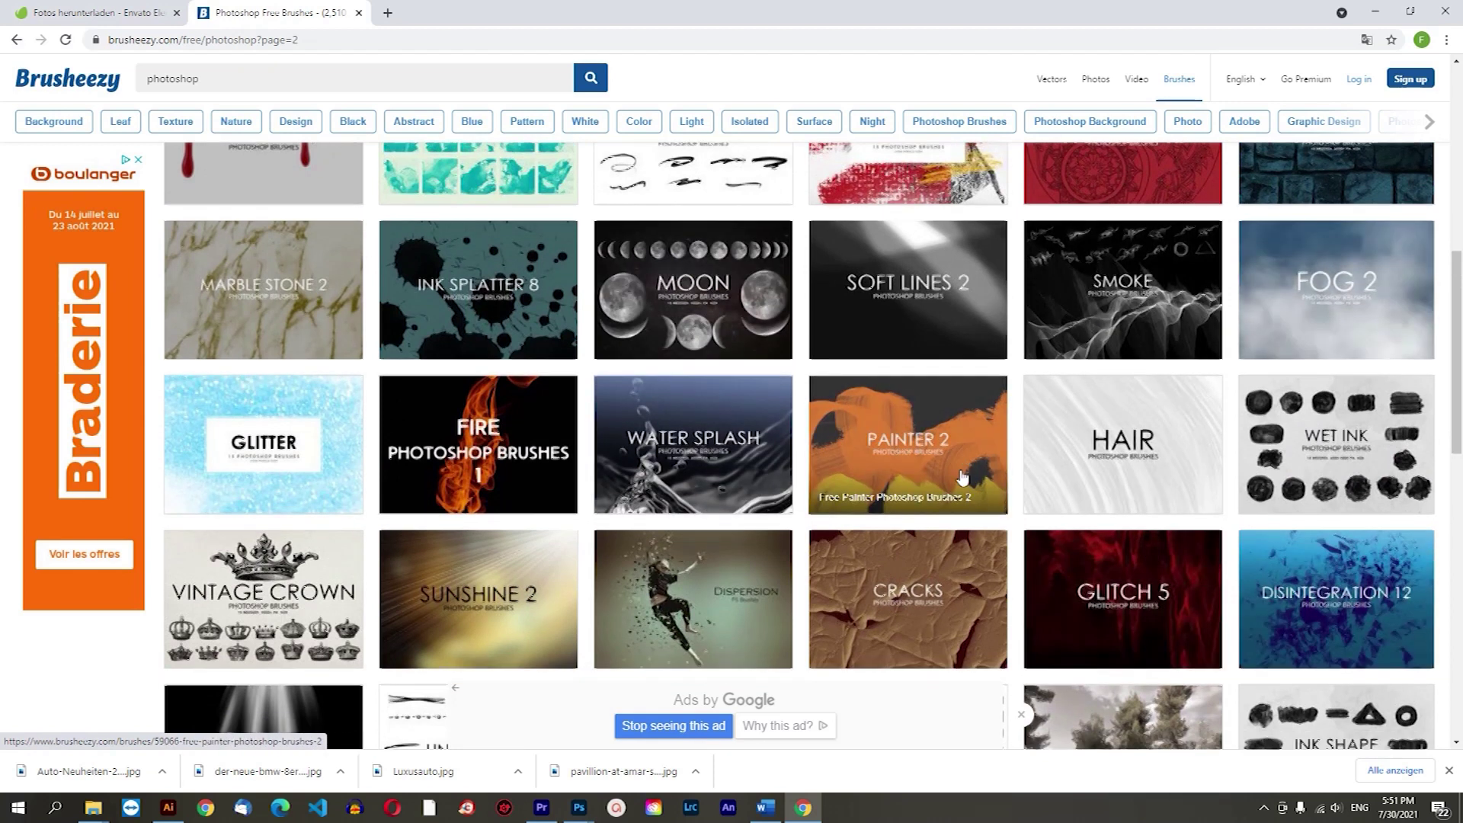
scroll(962, 477, down, 5)
scroll(1207, 483, down, 5)
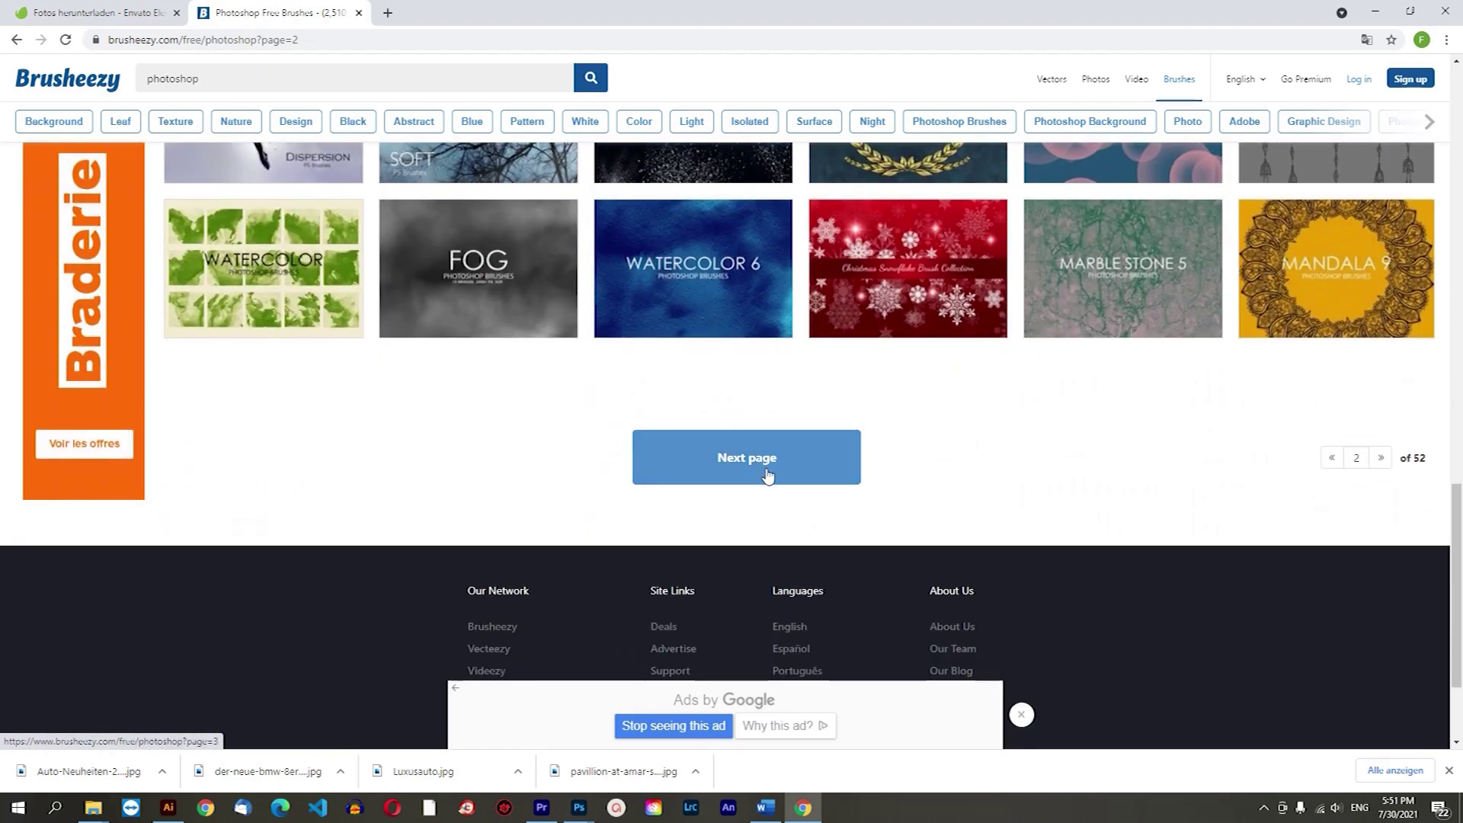
Advance to page 3 and scroll through all its brush thumbnails.
click(767, 475)
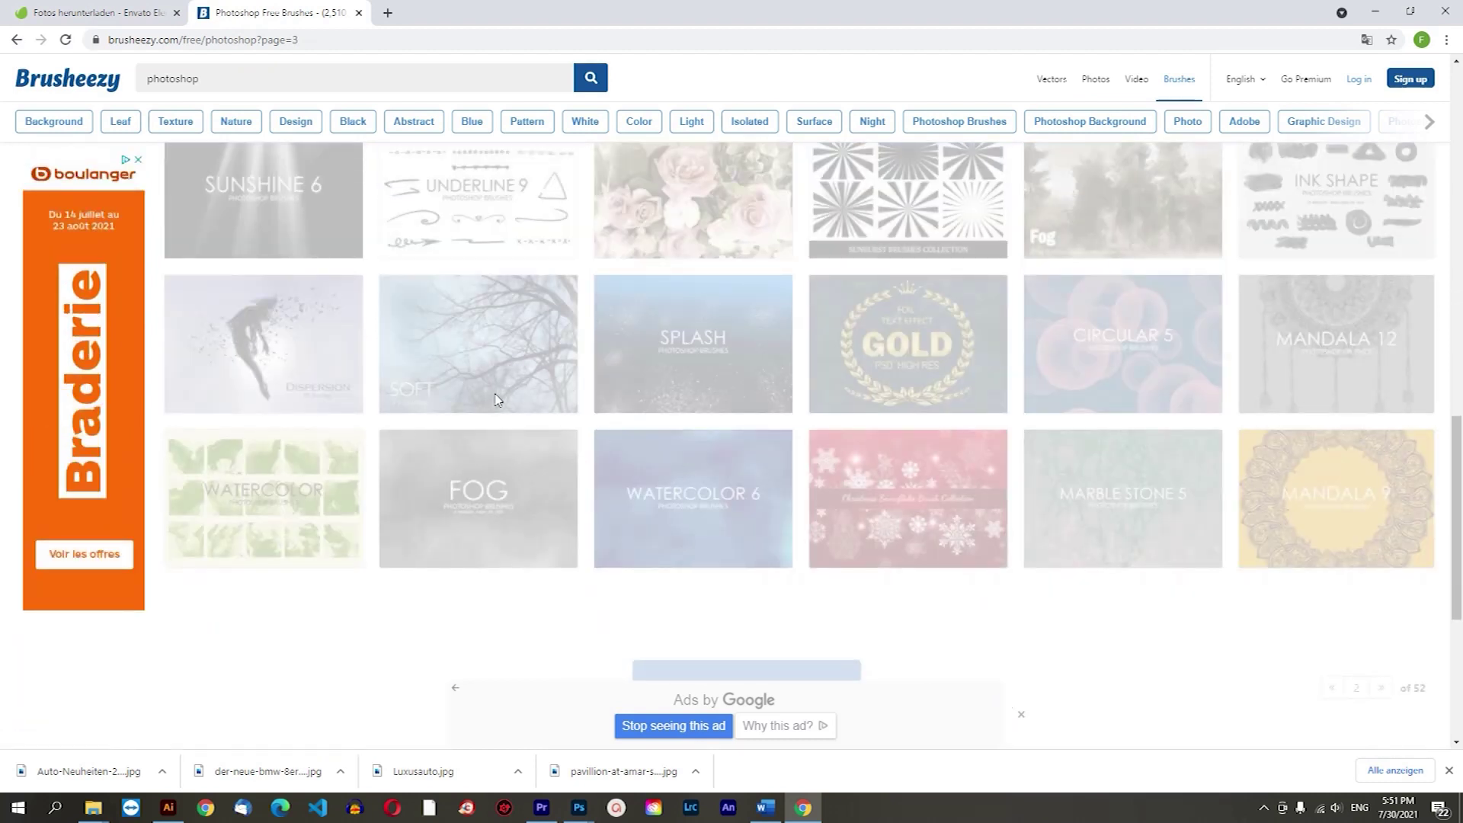
scroll(496, 404, down, 3)
scroll(664, 402, down, 1)
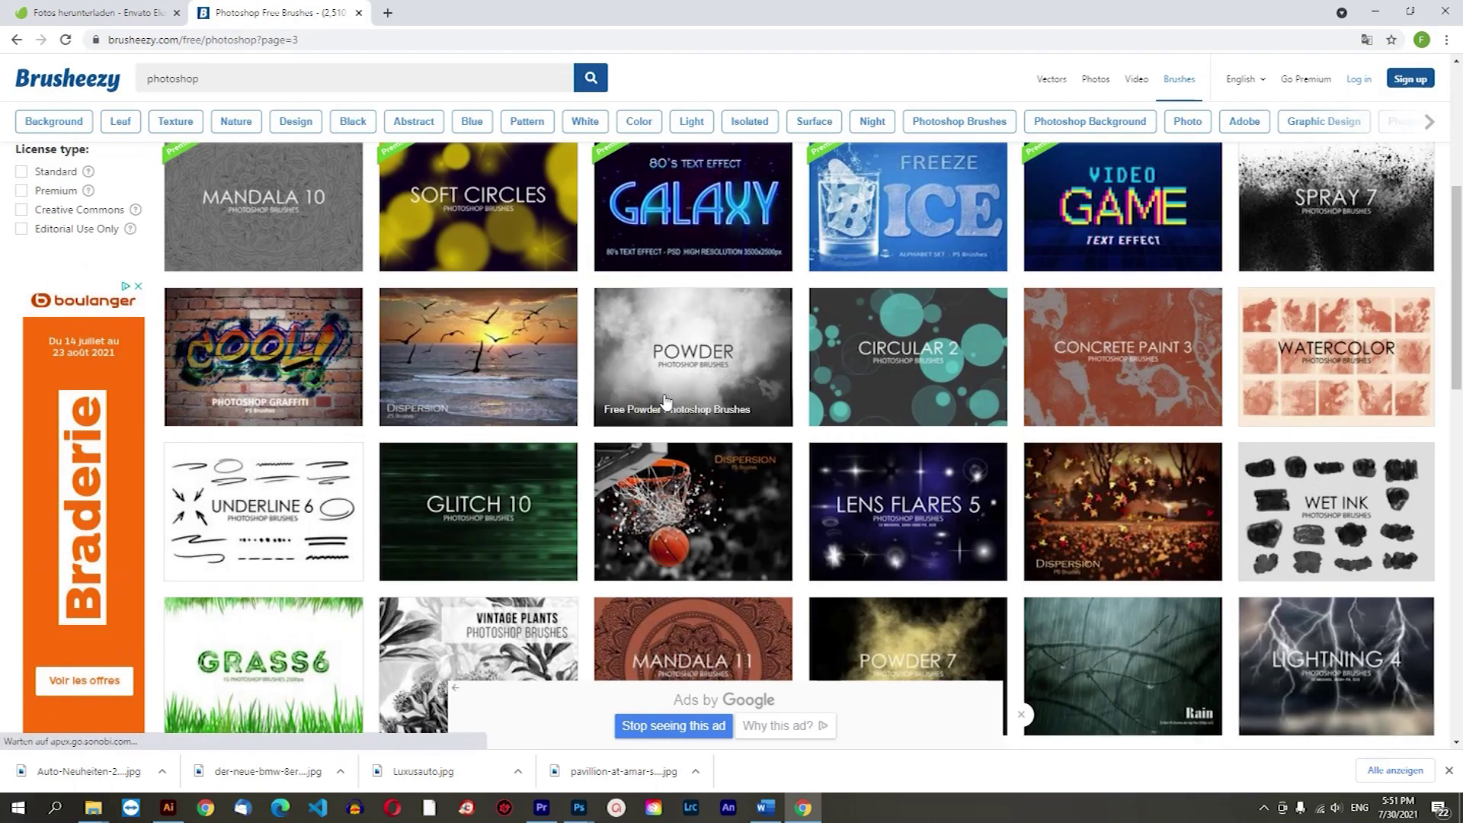
scroll(665, 401, up, 3)
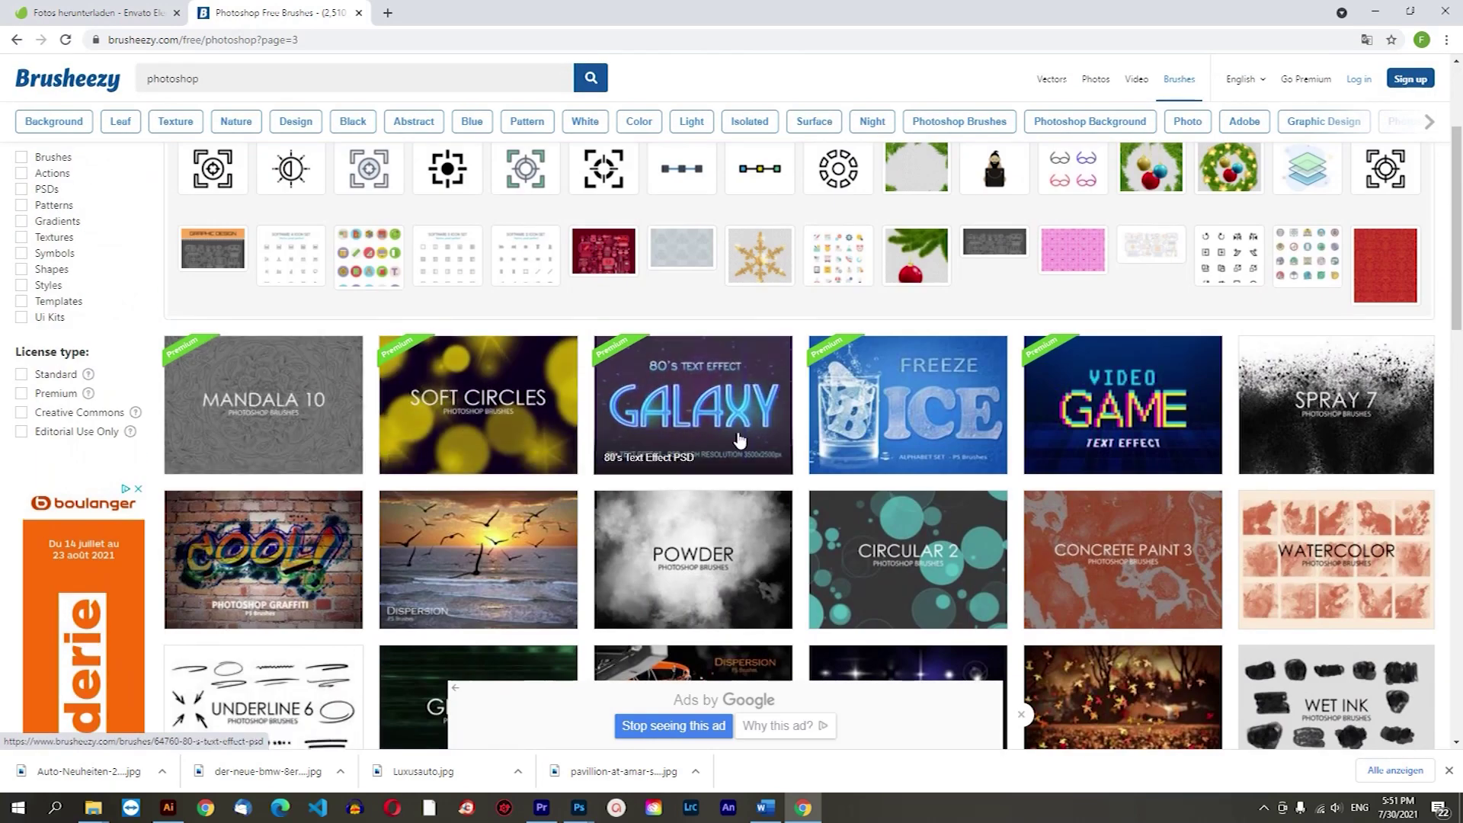
scroll(737, 439, down, 3)
scroll(983, 461, down, 3)
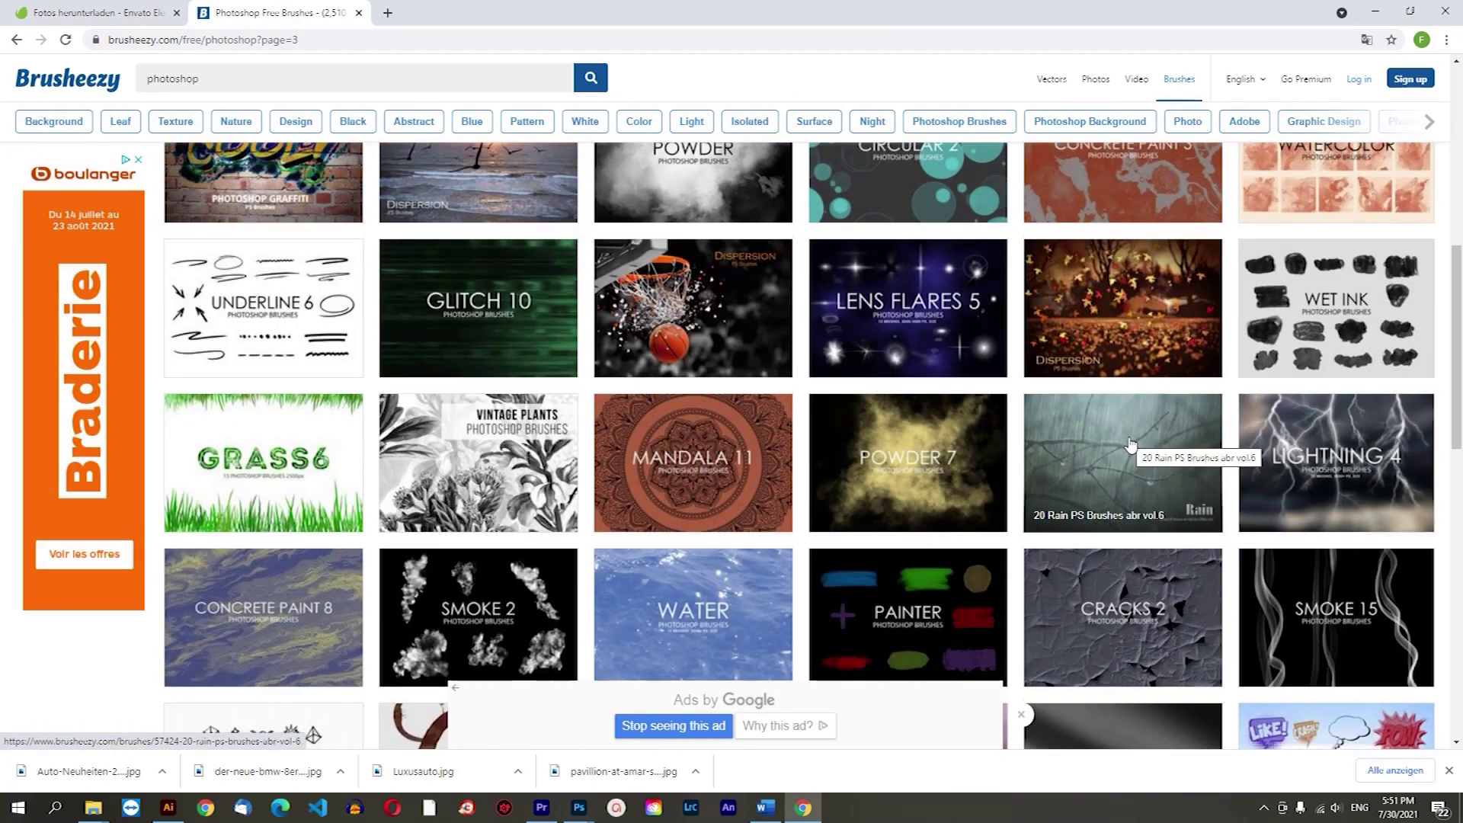
scroll(1130, 442, down, 3)
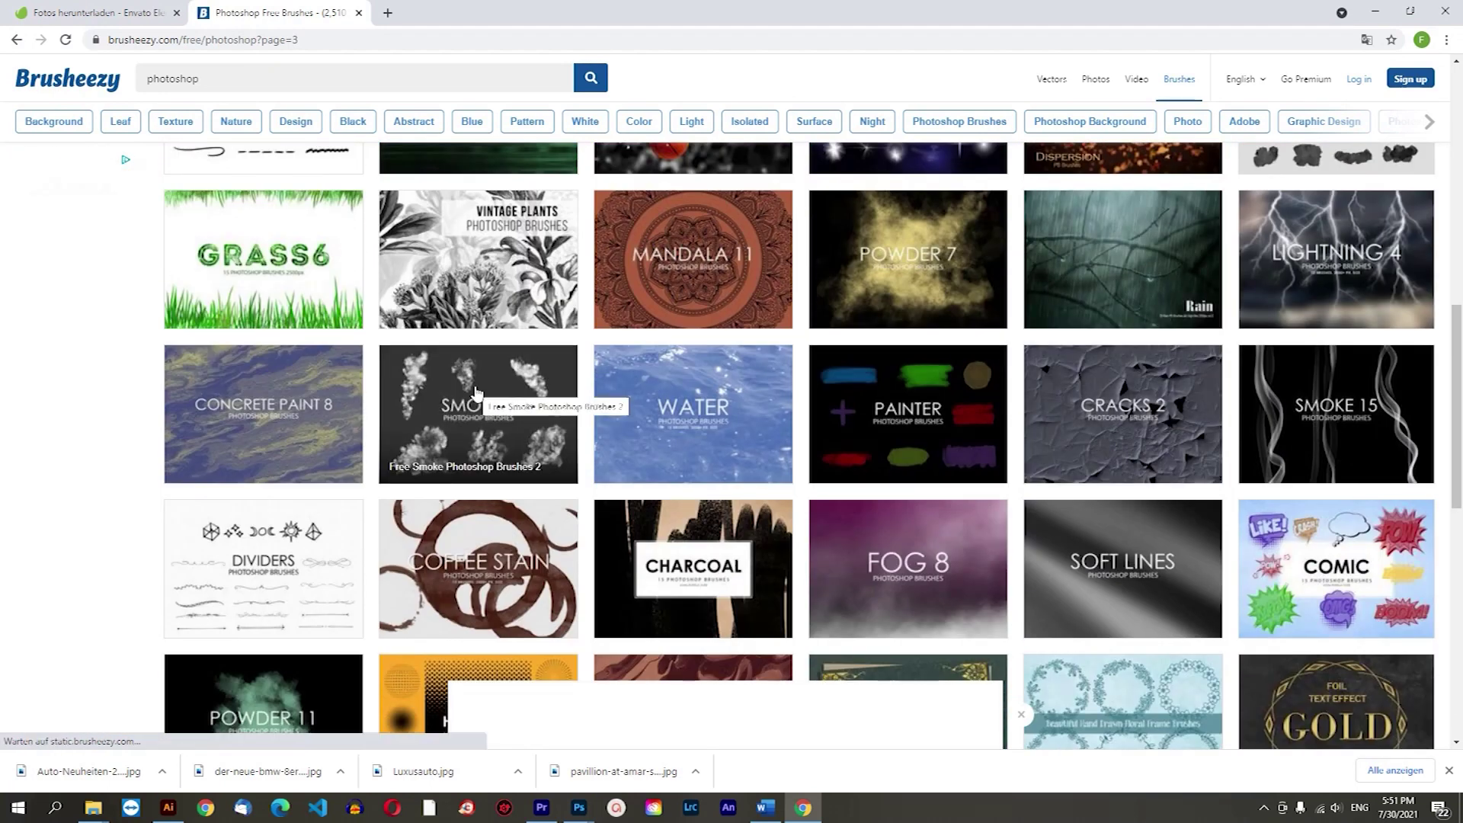
scroll(810, 488, down, 6)
scroll(810, 610, down, 3)
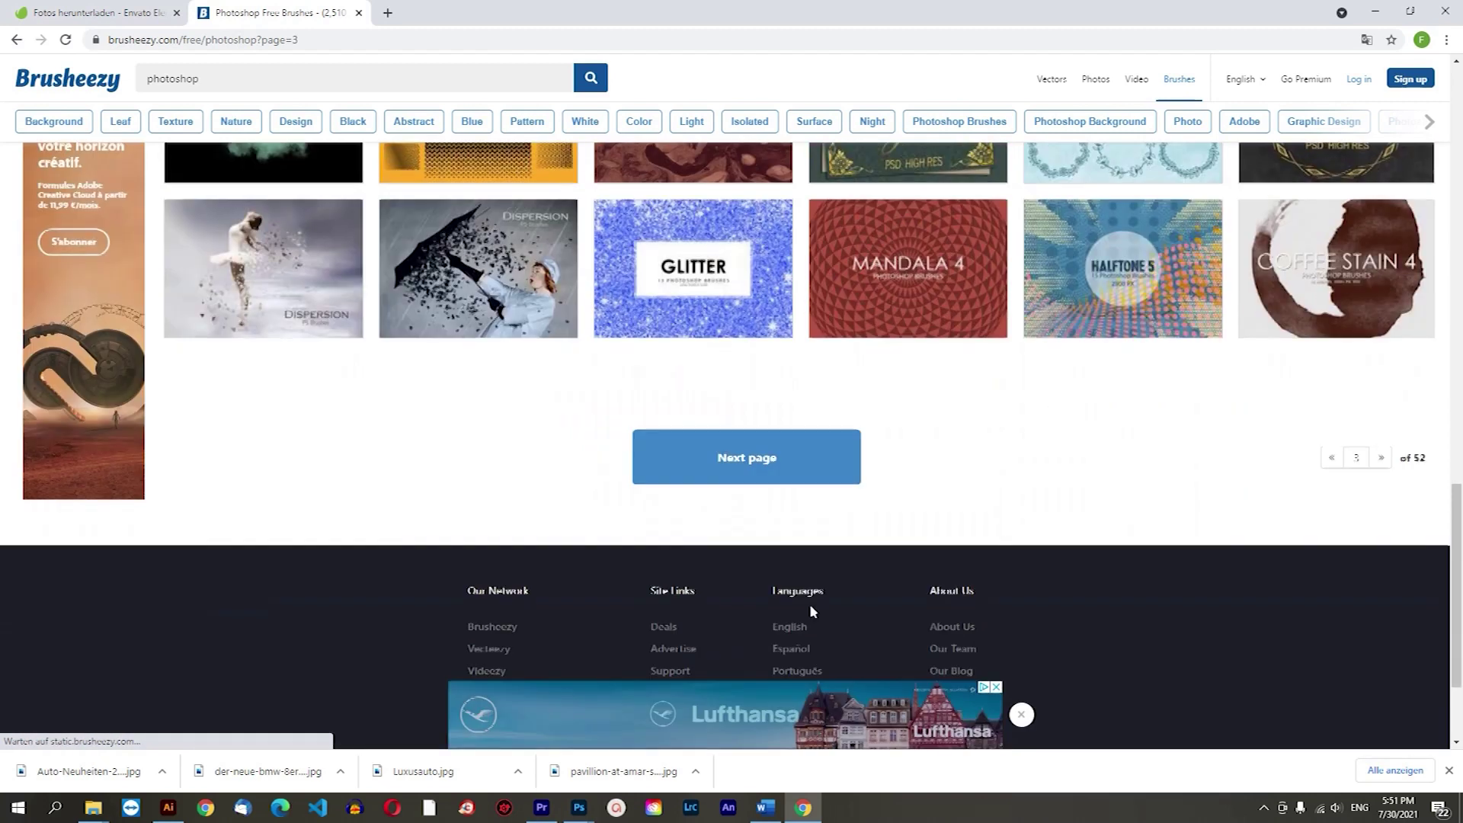
Browse the brush listings on pages 4 and 5.
click(755, 458)
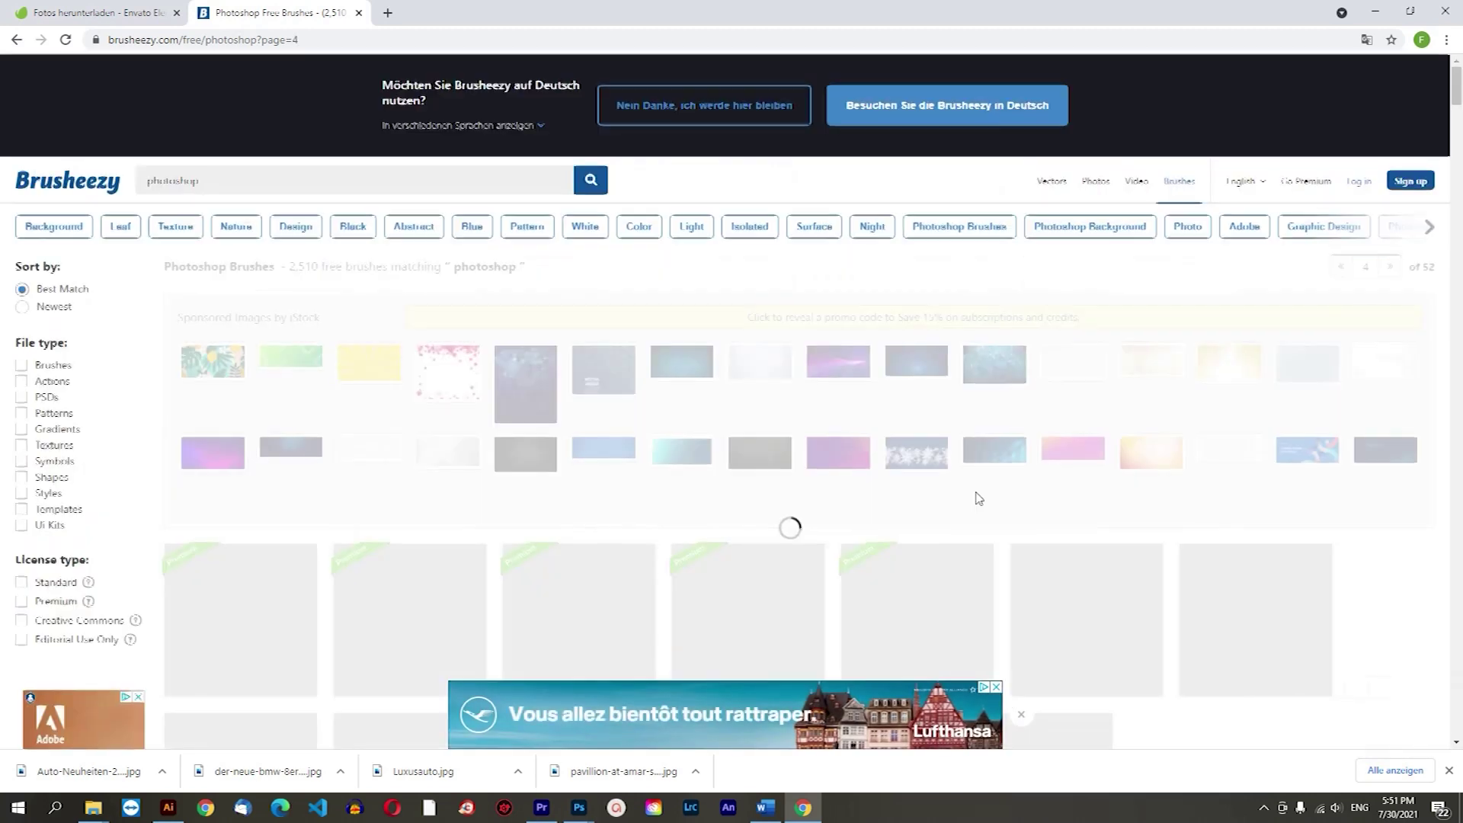
scroll(972, 499, down, 5)
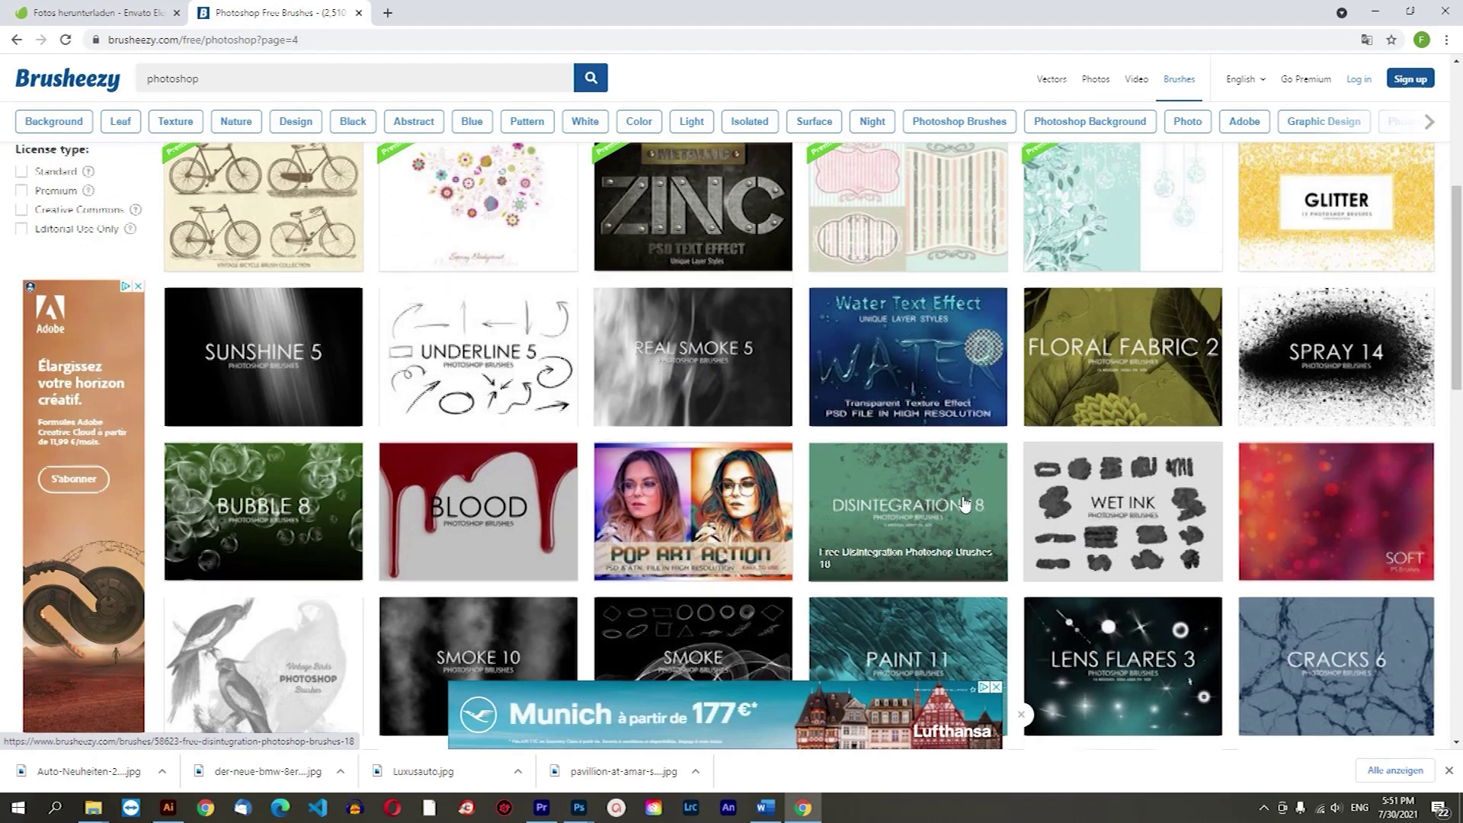
scroll(964, 503, down, 3)
scroll(1156, 224, down, 2)
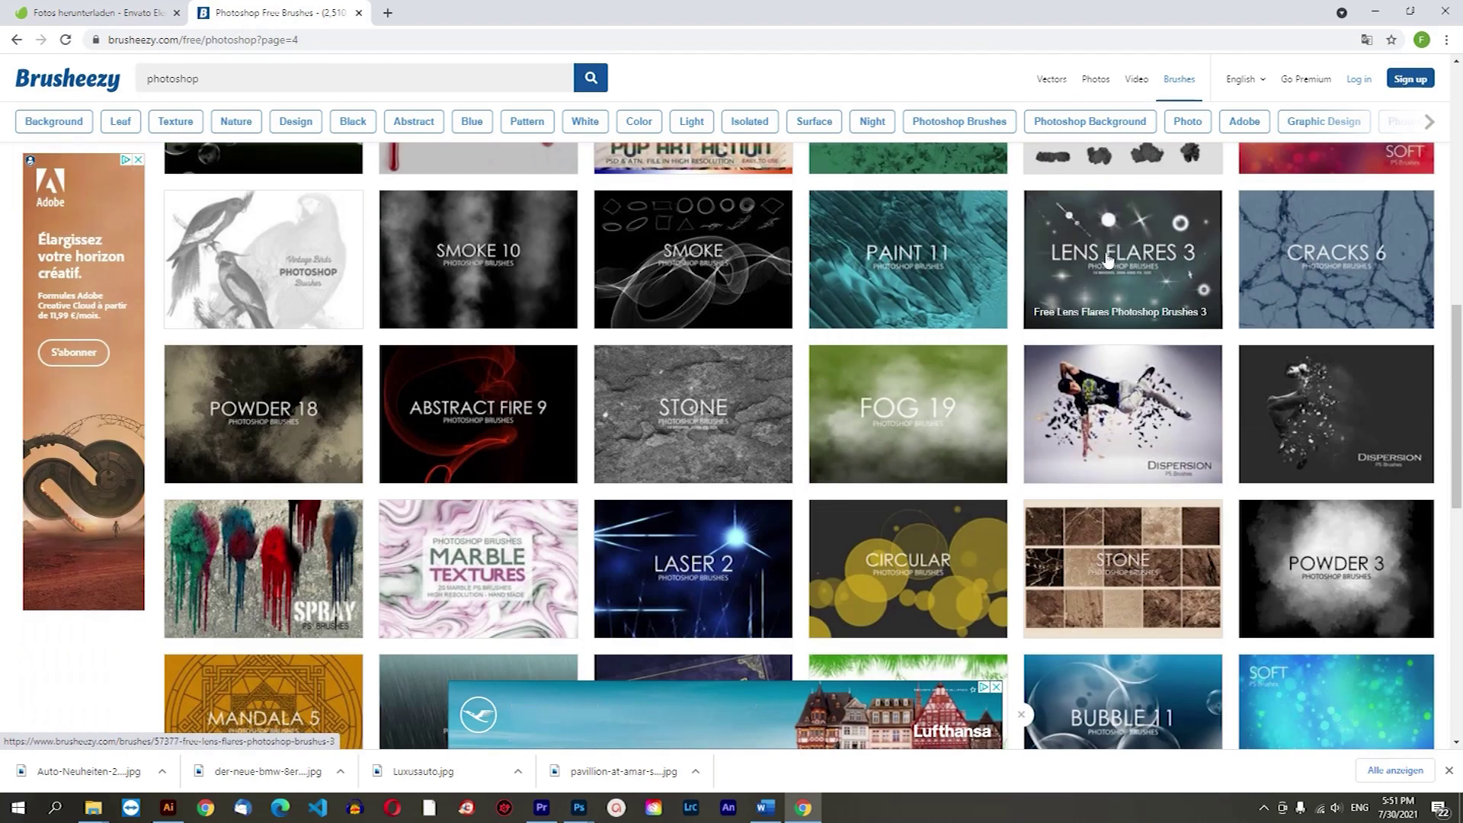
scroll(1107, 259, up, 2)
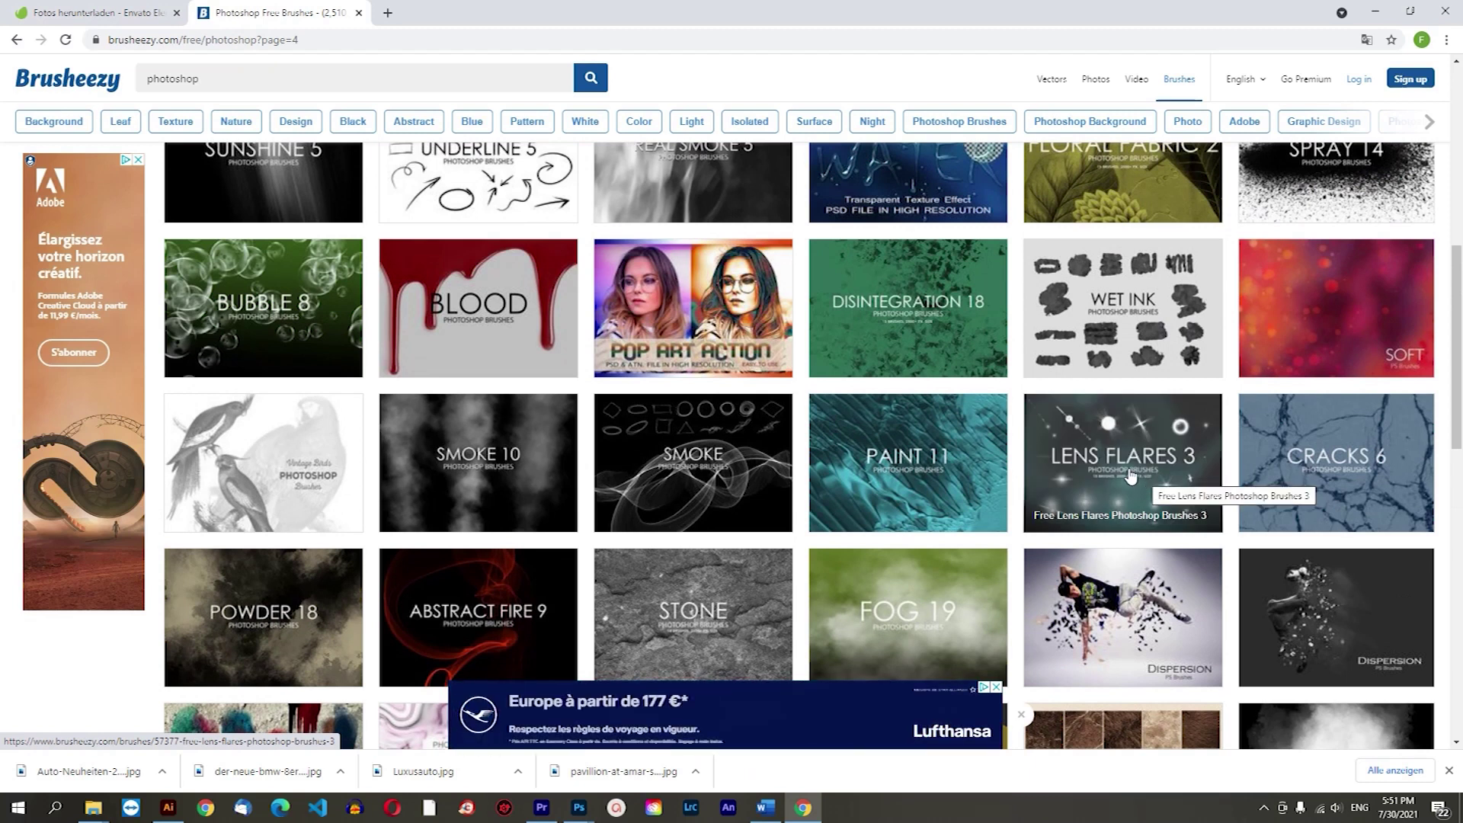
scroll(1130, 475, down, 4)
scroll(1134, 465, down, 2)
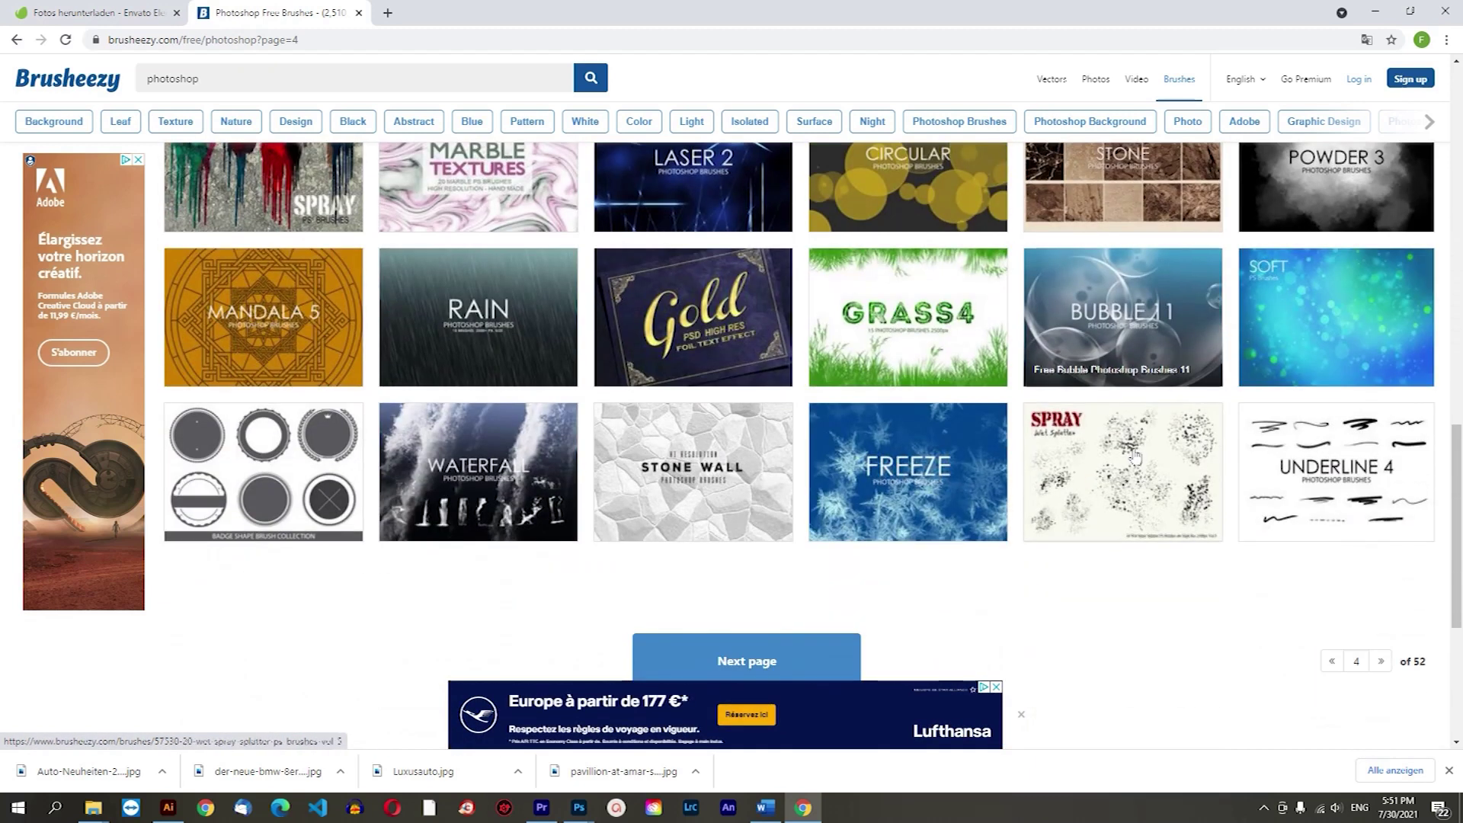
click(811, 640)
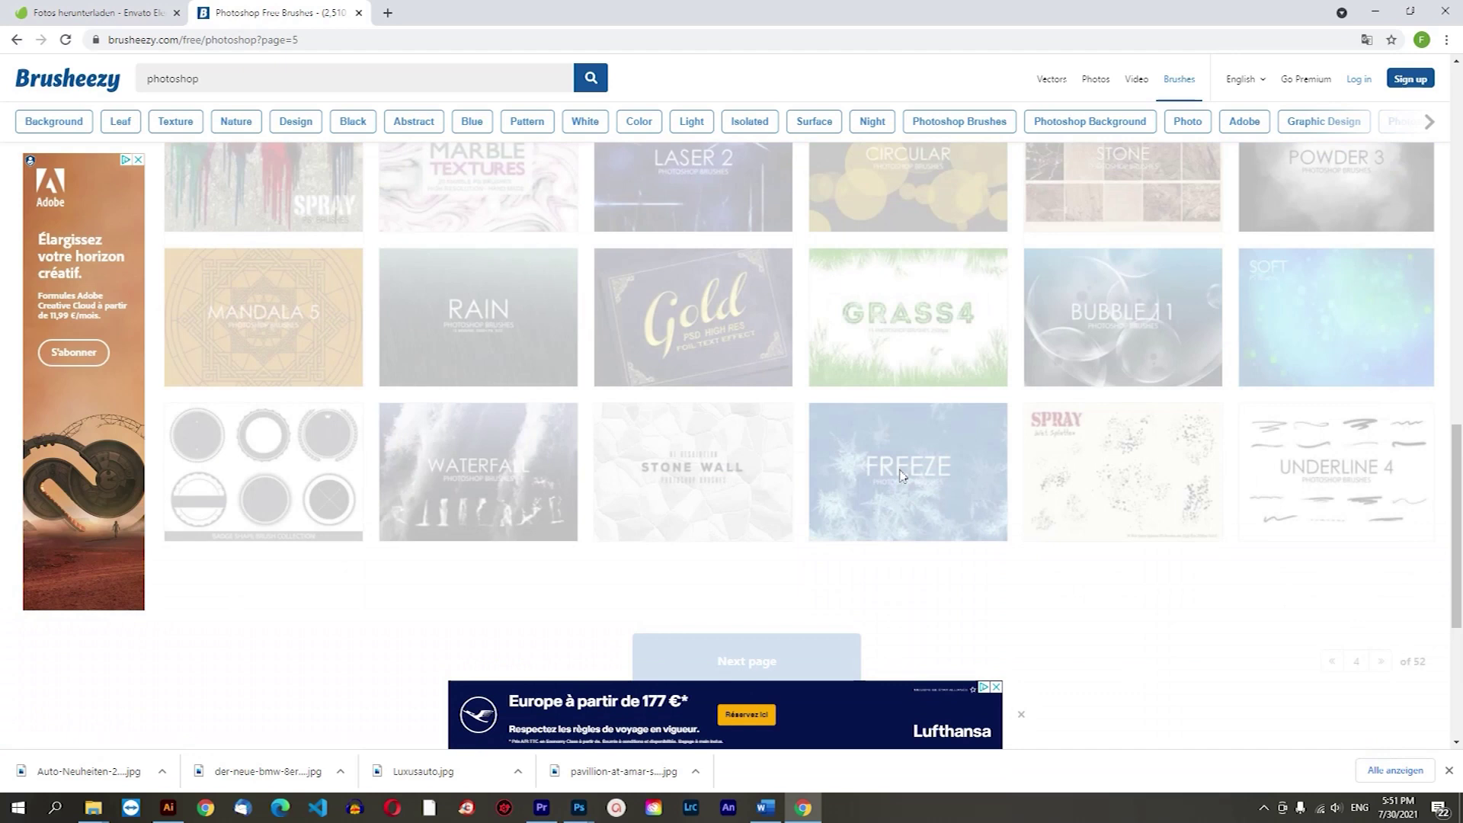
scroll(980, 492, down, 5)
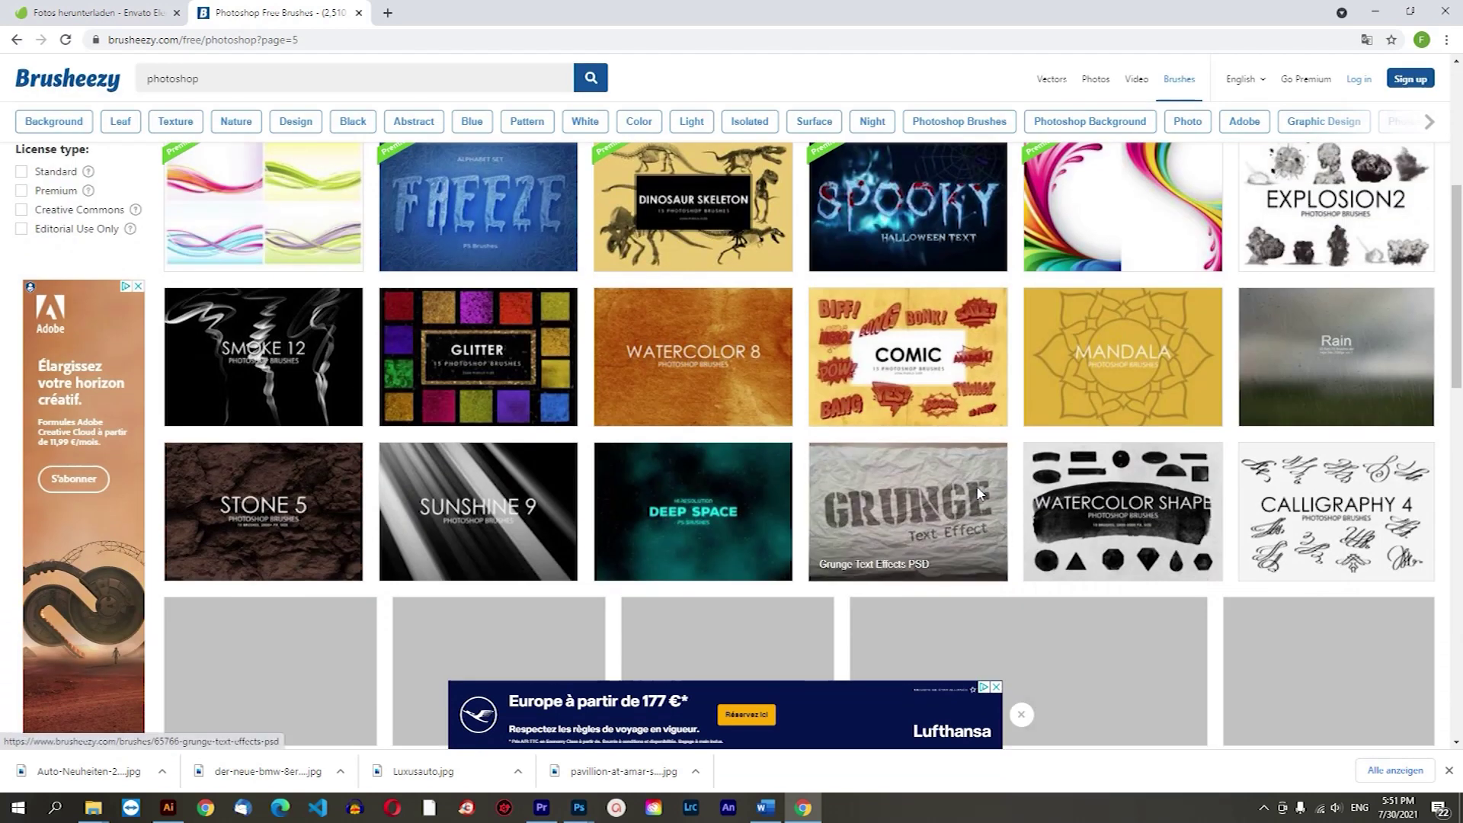
scroll(979, 494, down, 3)
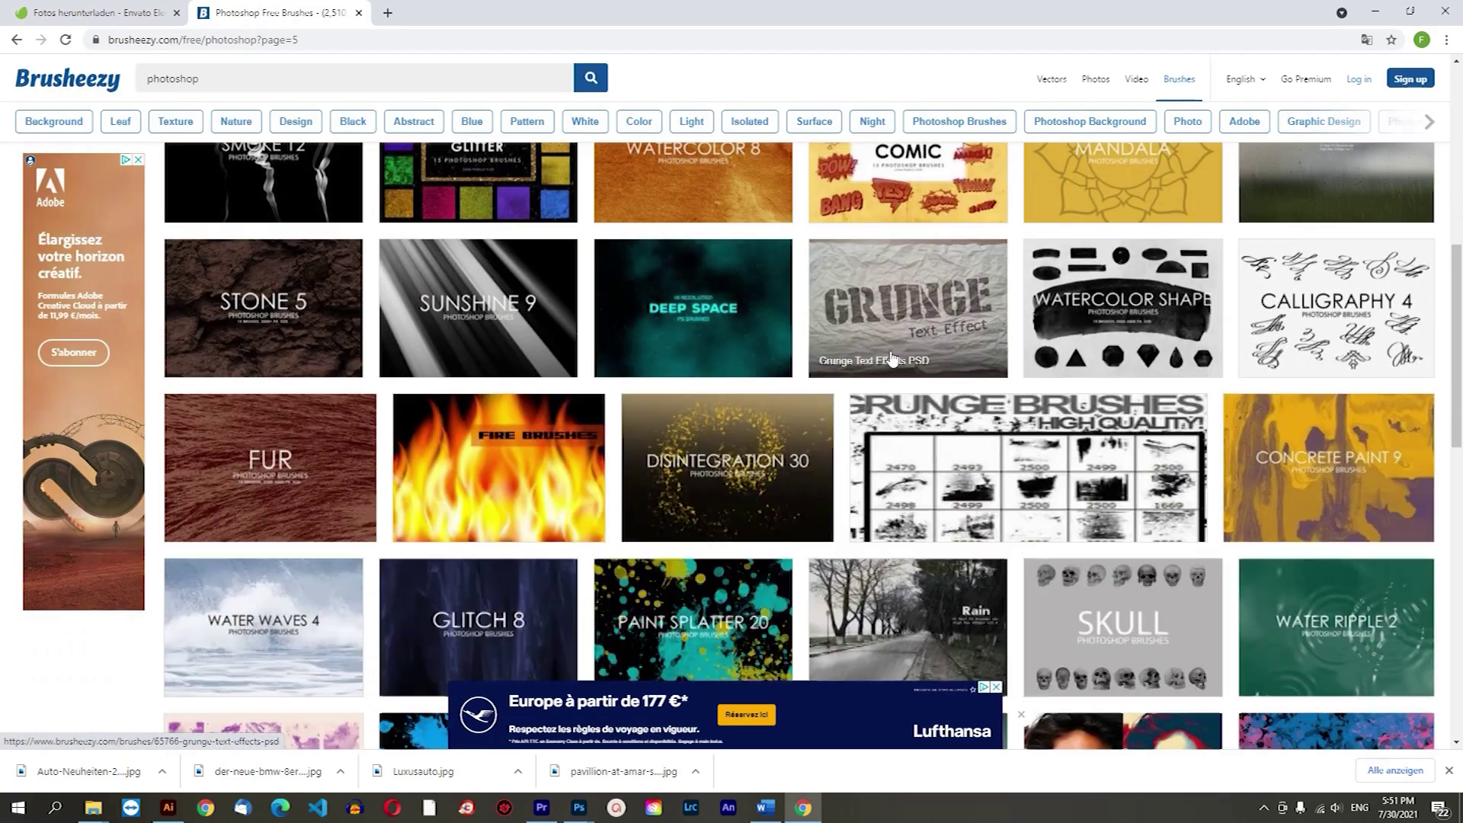
scroll(883, 350, down, 3)
scroll(882, 349, down, 3)
scroll(880, 340, down, 3)
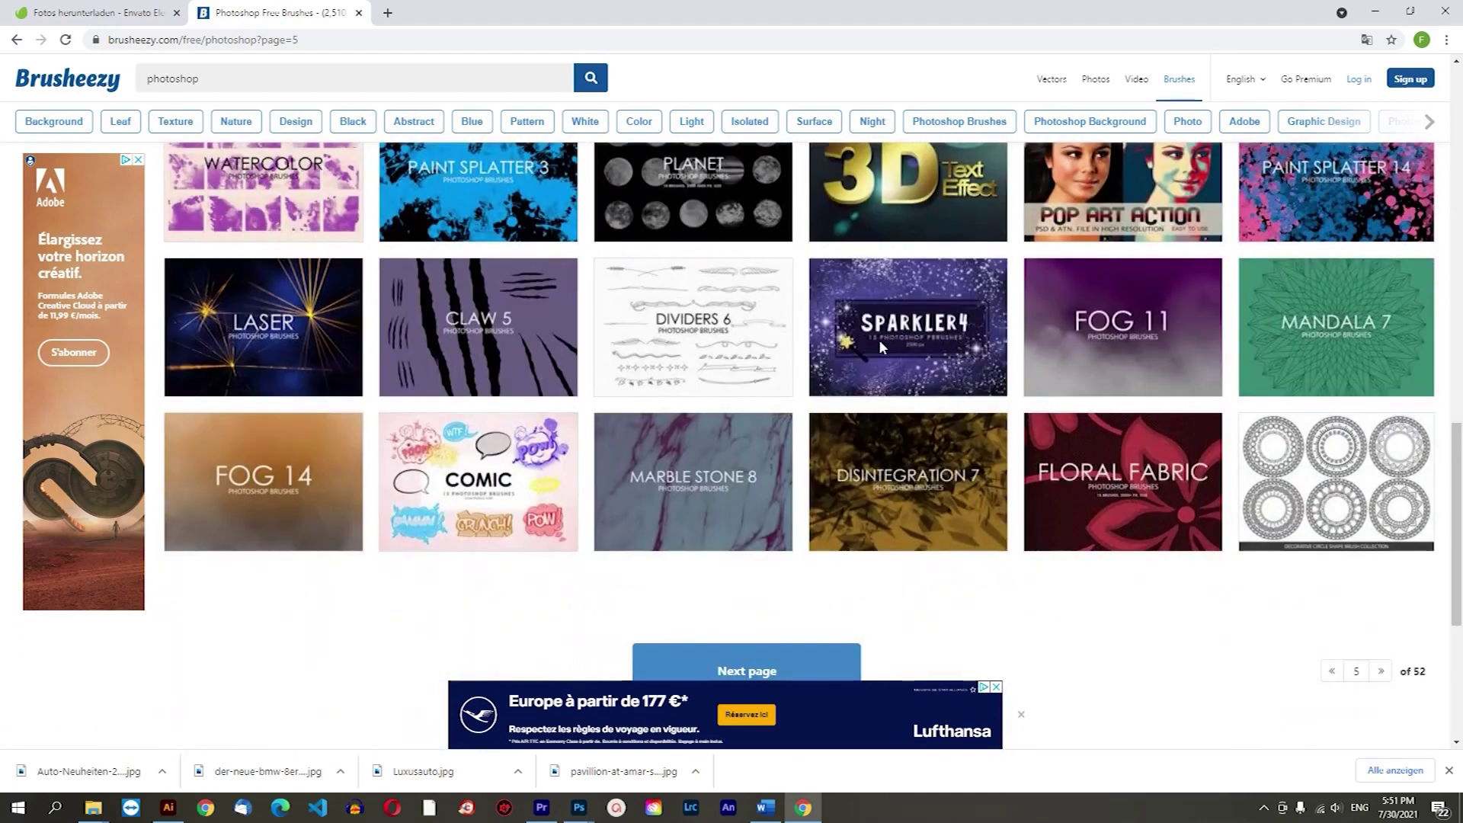
Browse the brush listings on pages 6 and 7.
click(773, 660)
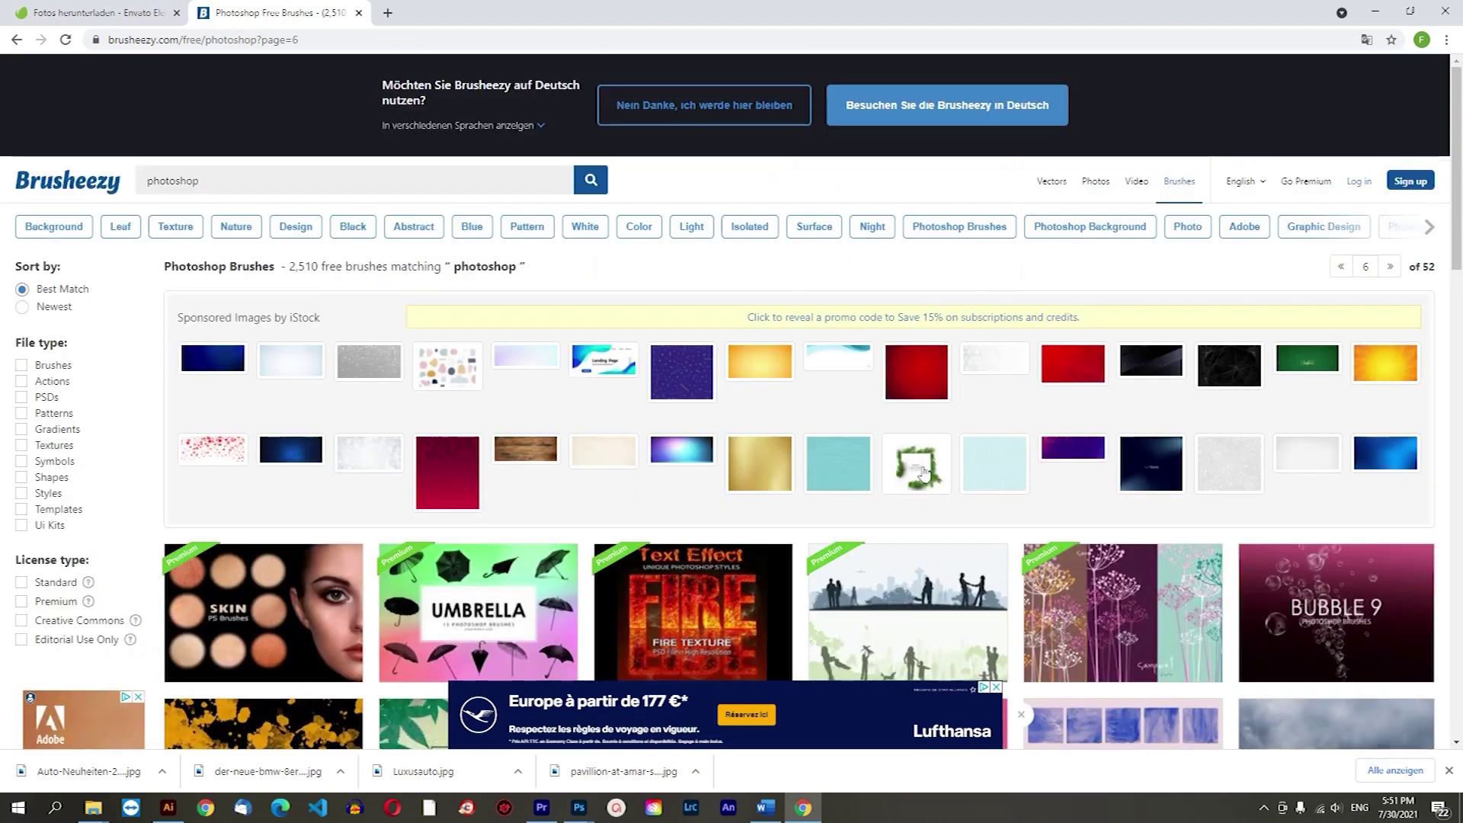
scroll(925, 474, down, 5)
scroll(924, 474, down, 3)
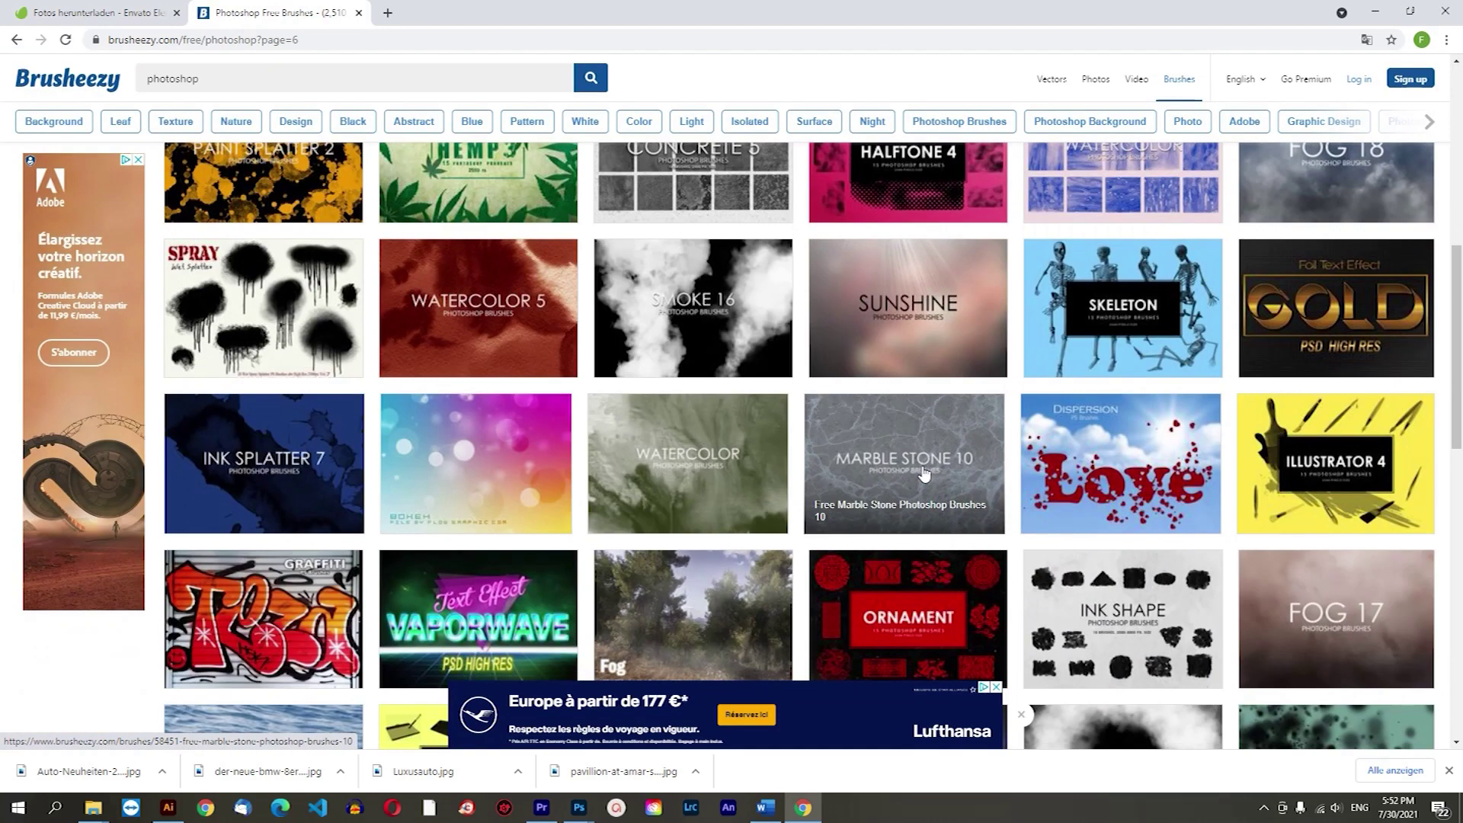
scroll(986, 455, down, 3)
scroll(937, 450, down, 3)
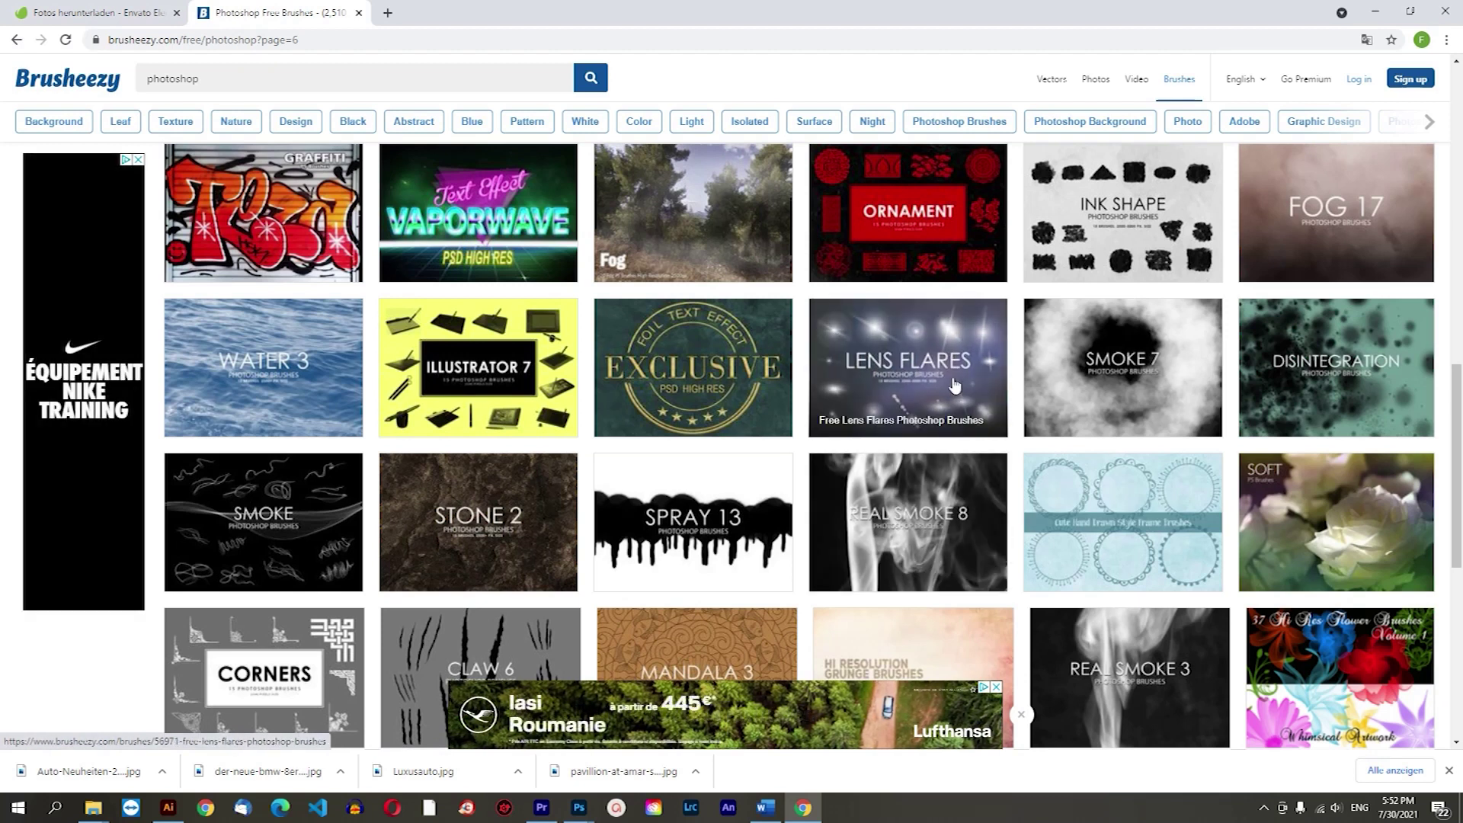
scroll(876, 492, down, 3)
scroll(762, 488, down, 2)
click(768, 467)
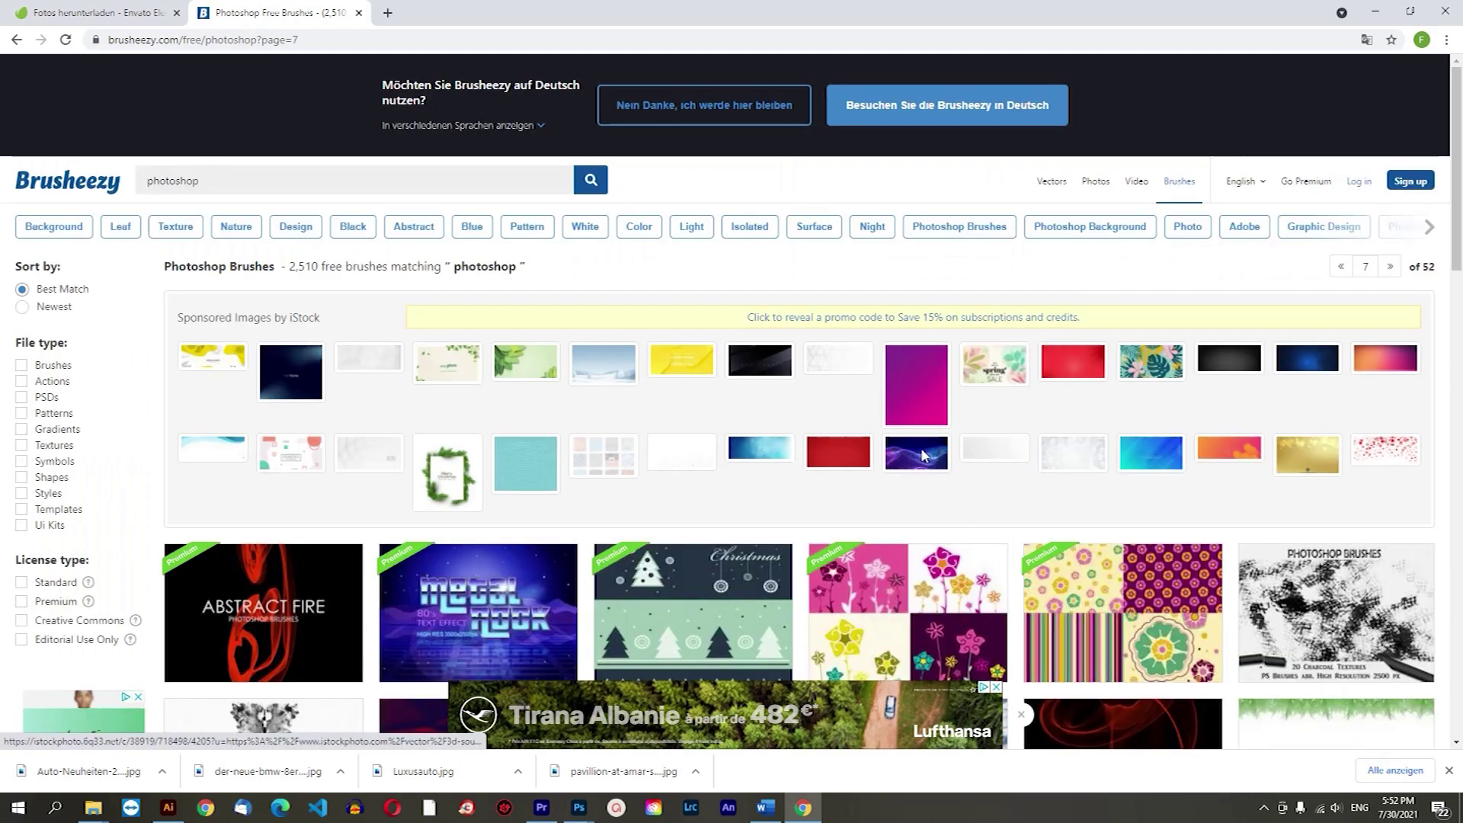
scroll(922, 455, down, 5)
scroll(930, 461, down, 3)
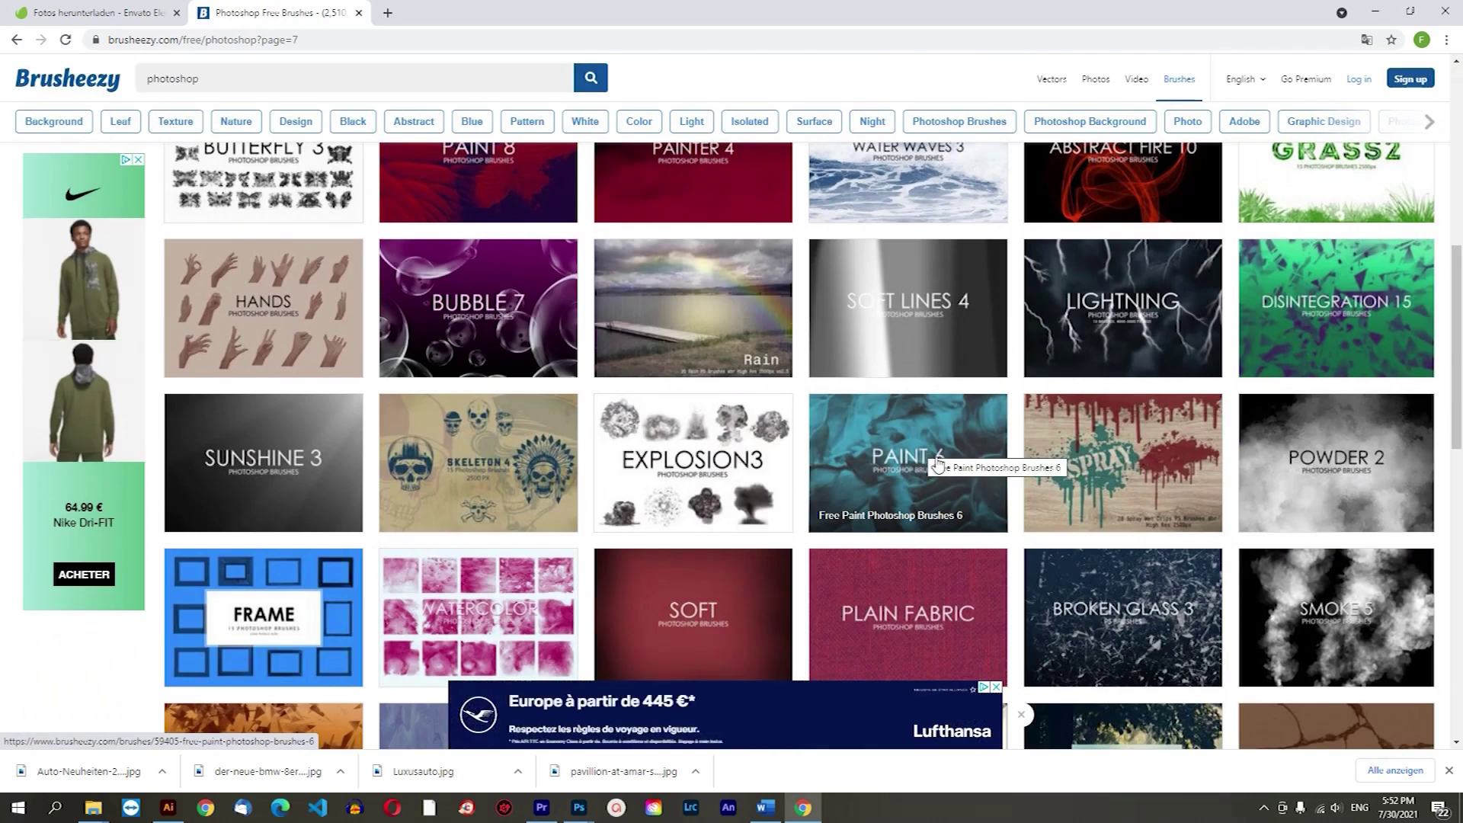
scroll(941, 464, down, 5)
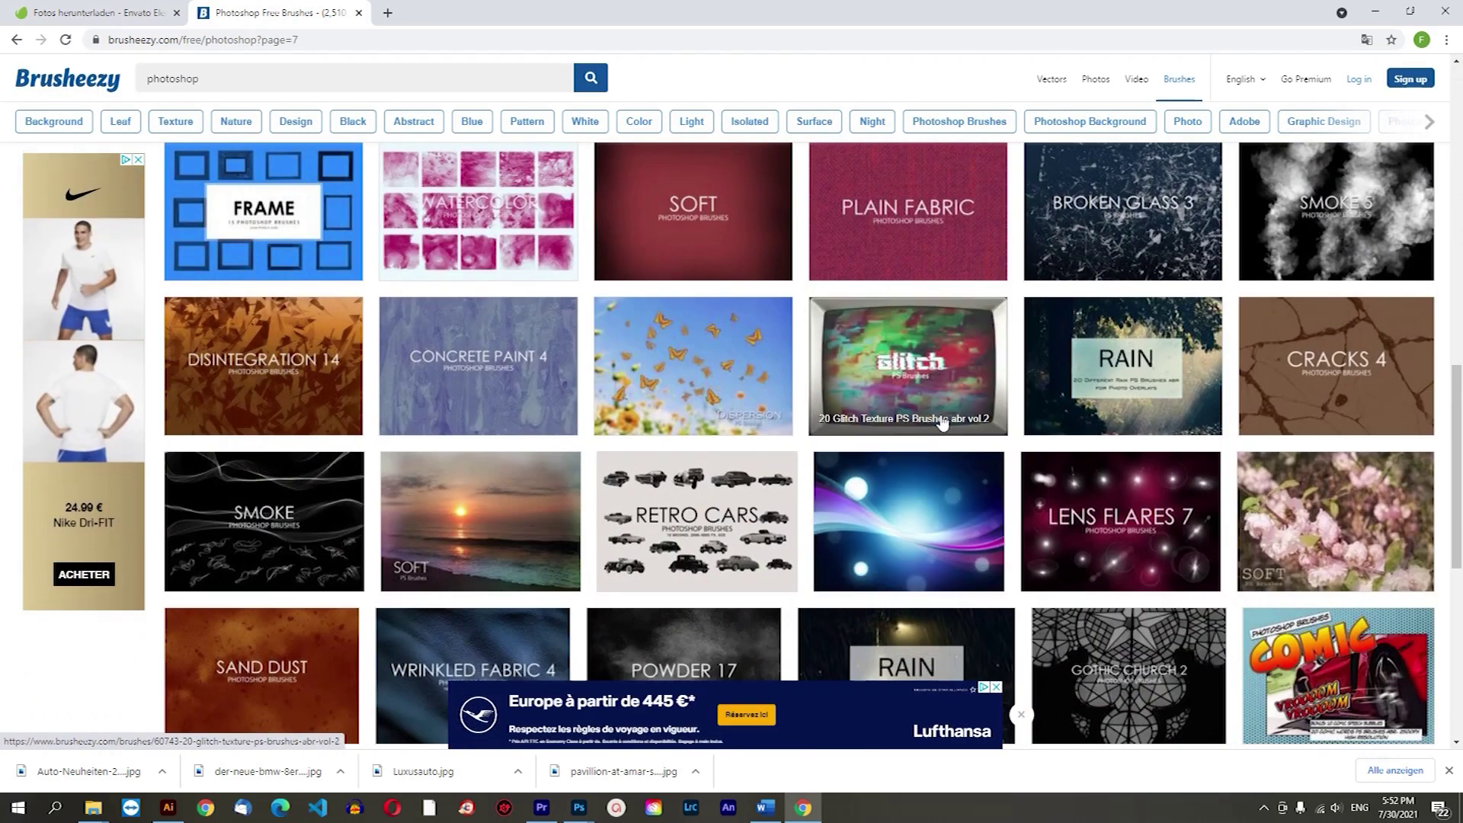
scroll(948, 421, down, 3)
scroll(881, 493, down, 3)
On page 8, open the Lens Flares 6 brush pack.
click(778, 473)
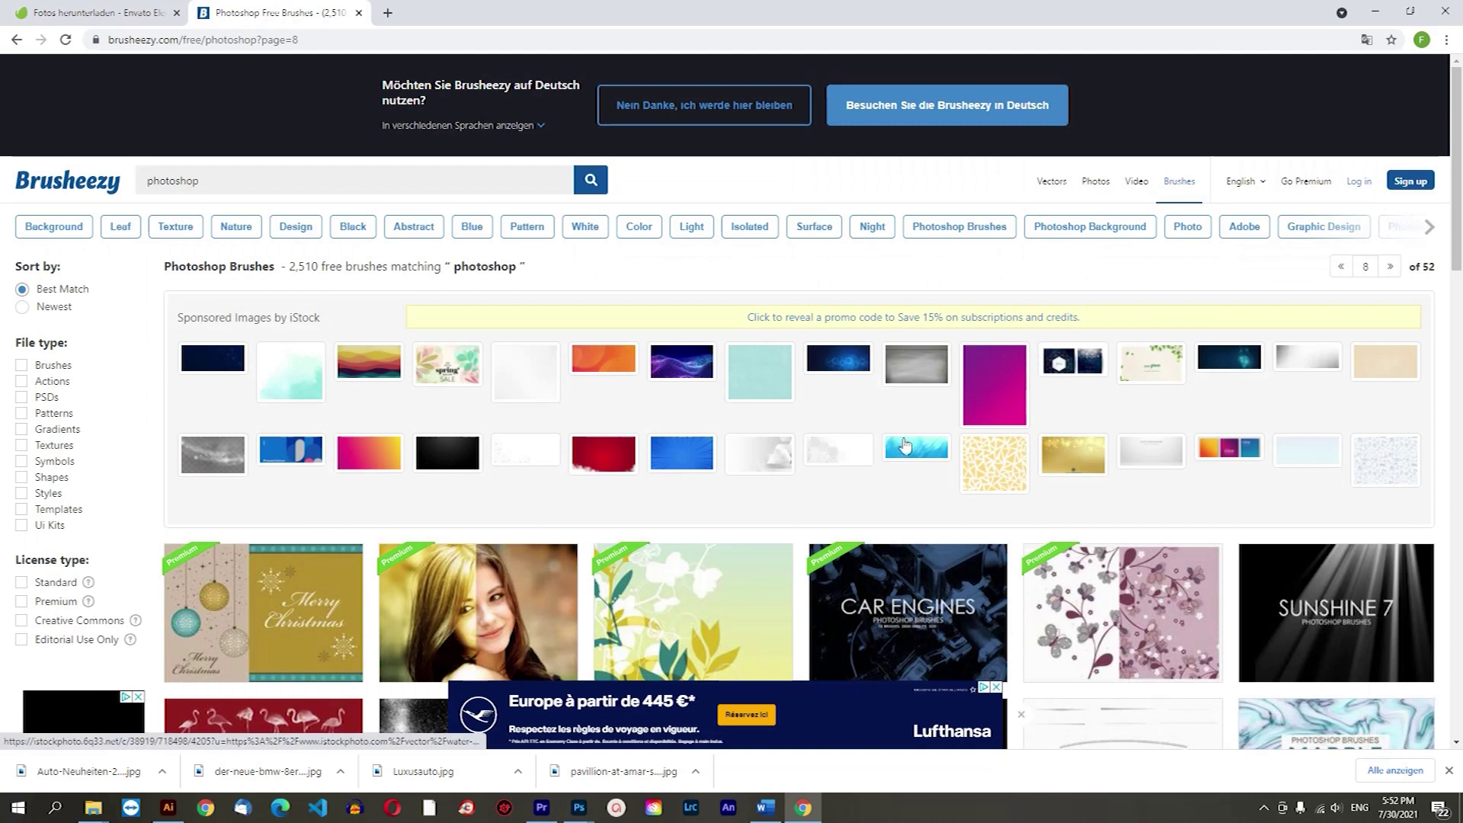
scroll(905, 446, down, 5)
scroll(901, 446, down, 2)
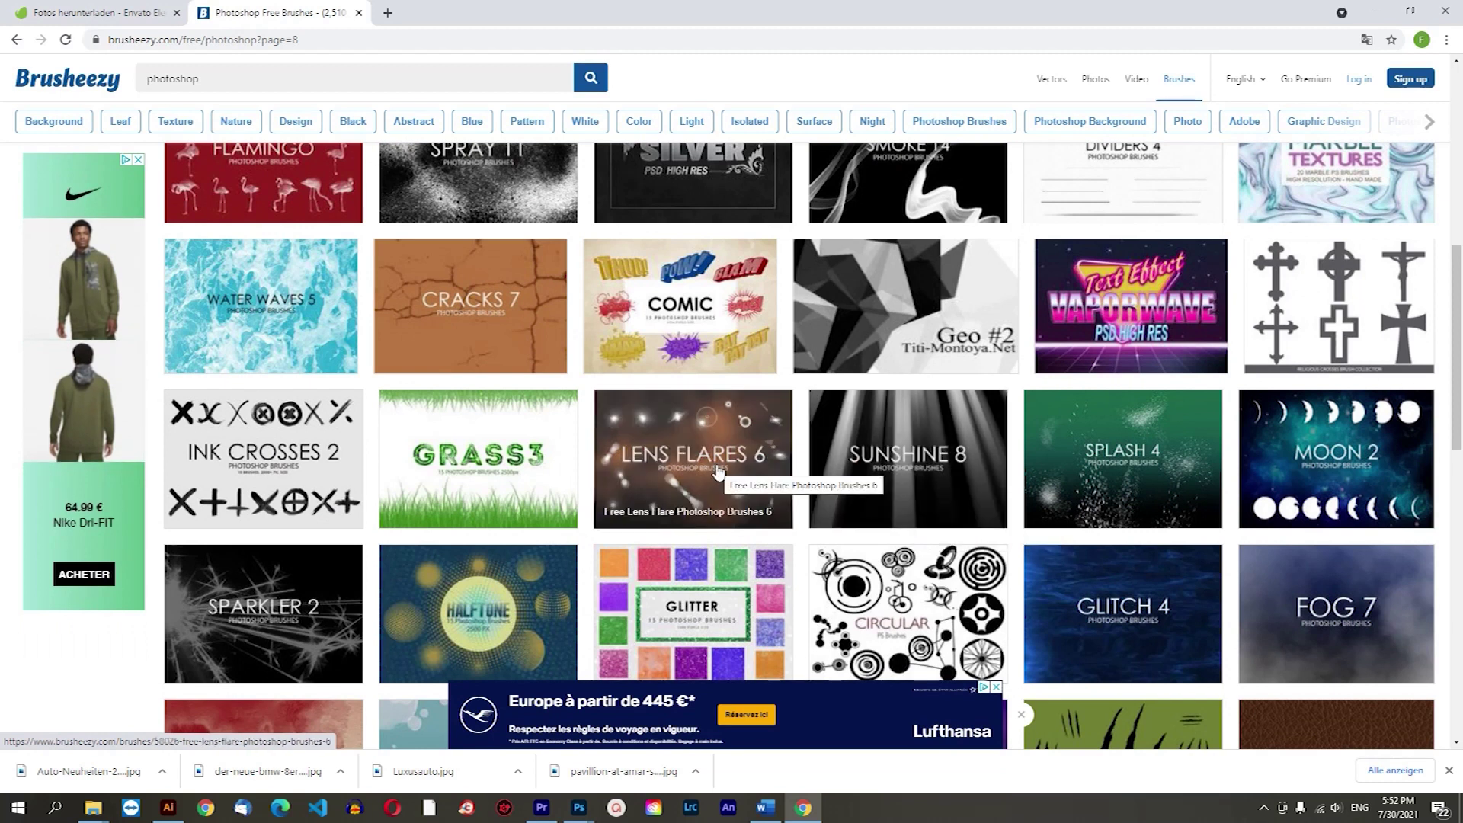
scroll(750, 381, down, 4)
scroll(755, 381, up, 2)
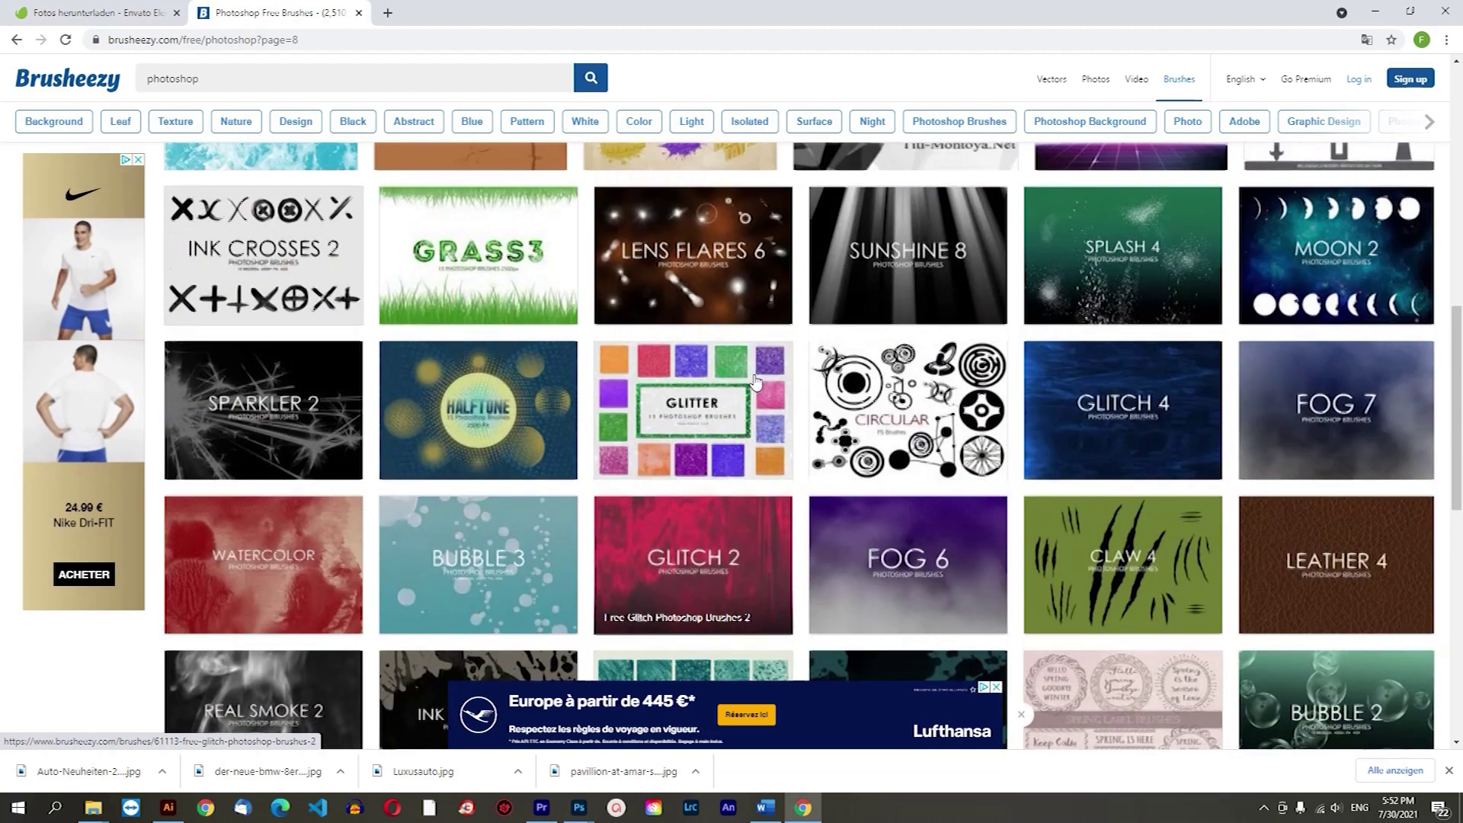
click(683, 286)
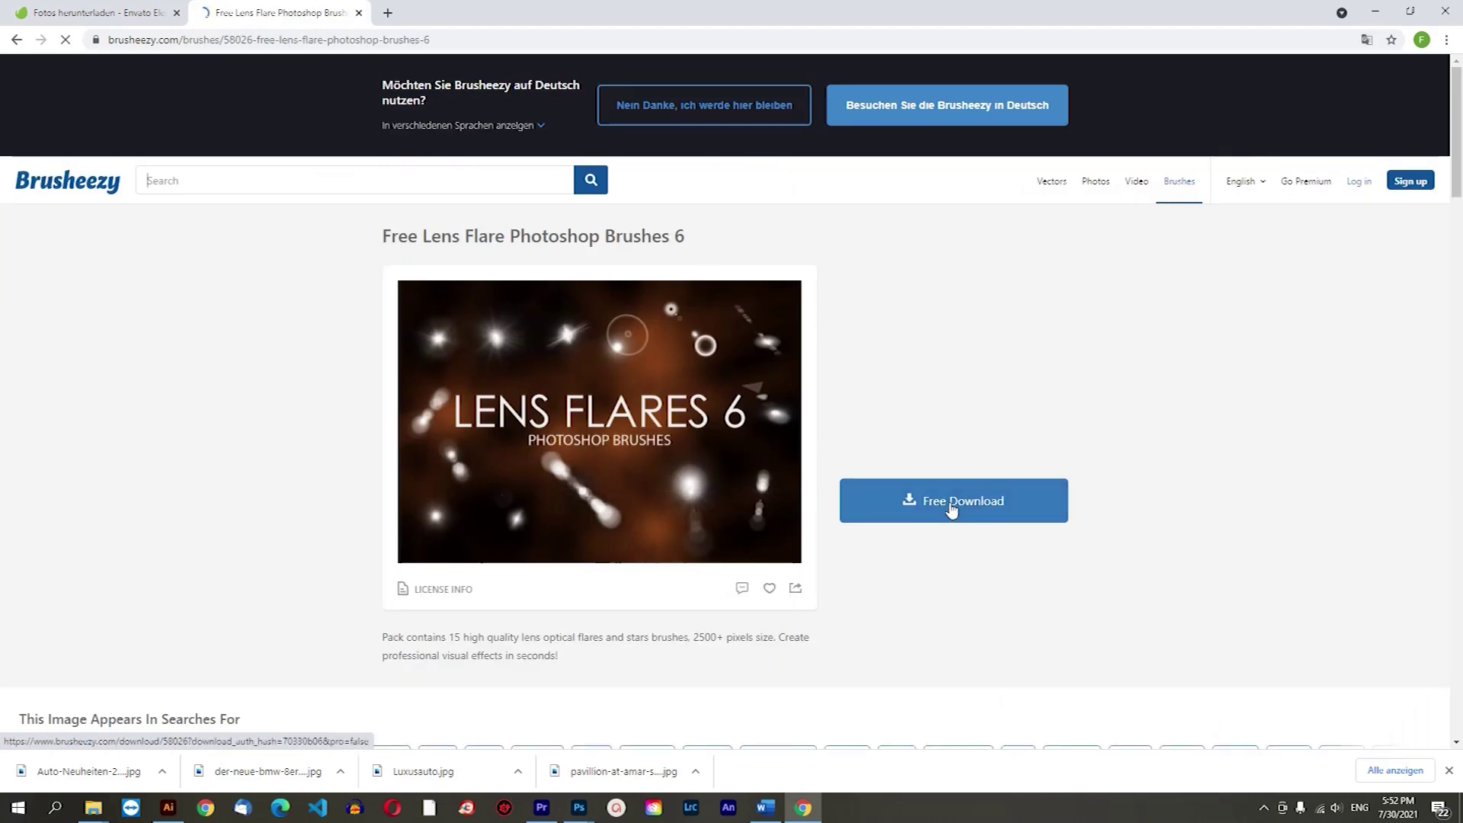
Download the Lens Flares 6 pack as a zip saved to the Desktop.
click(951, 506)
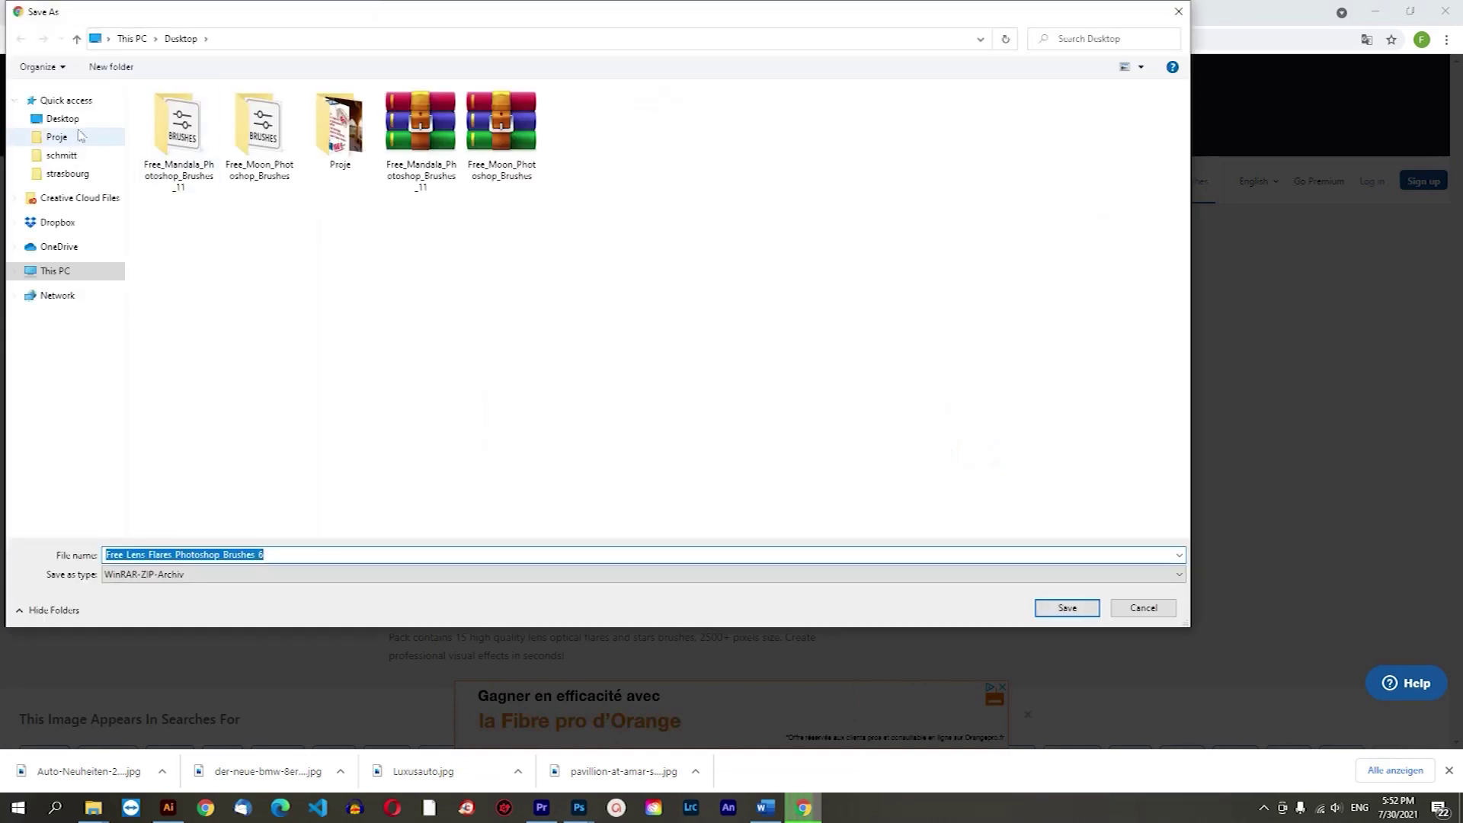
click(76, 136)
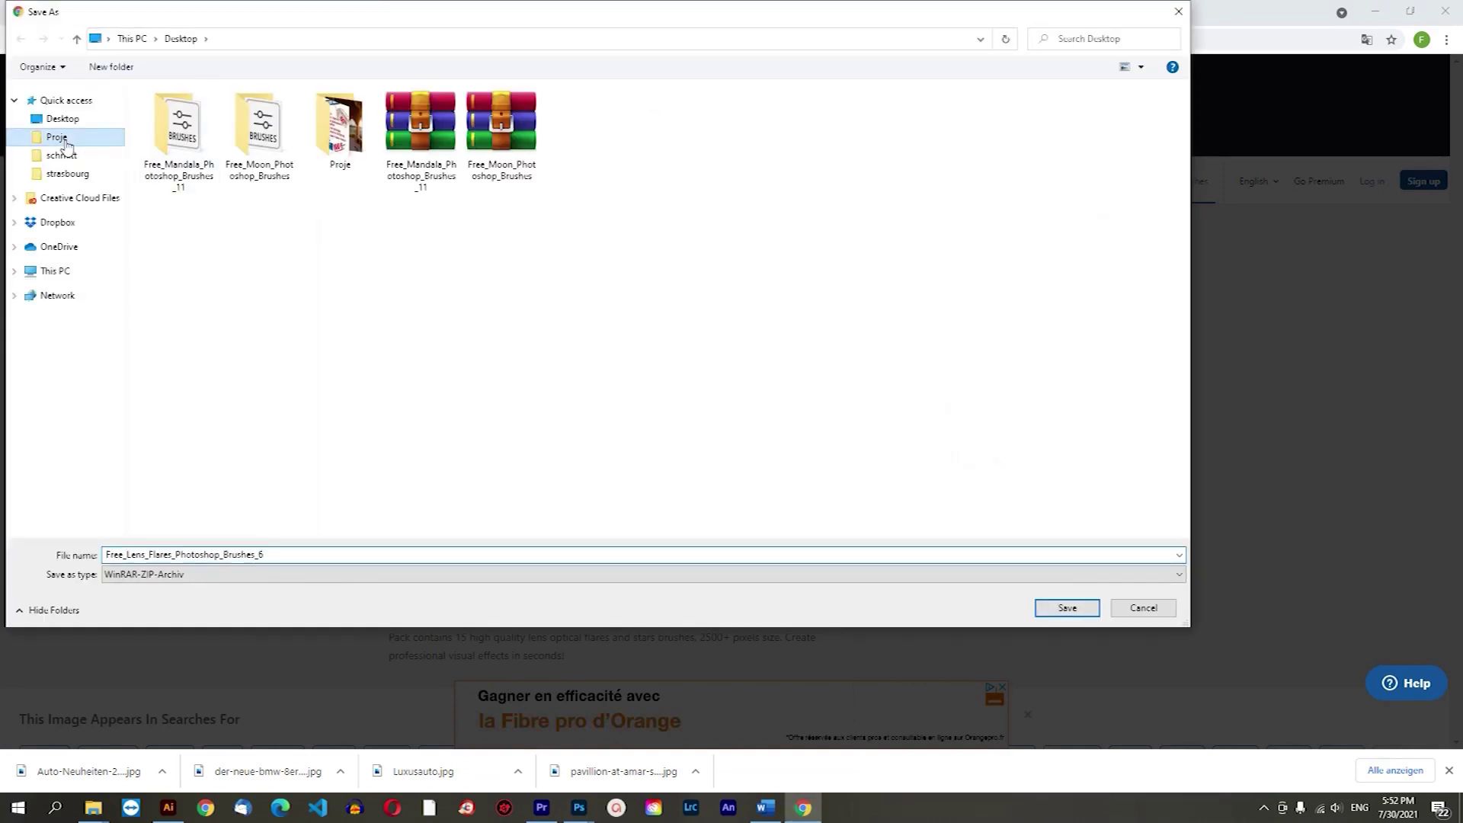
click(61, 120)
click(1056, 610)
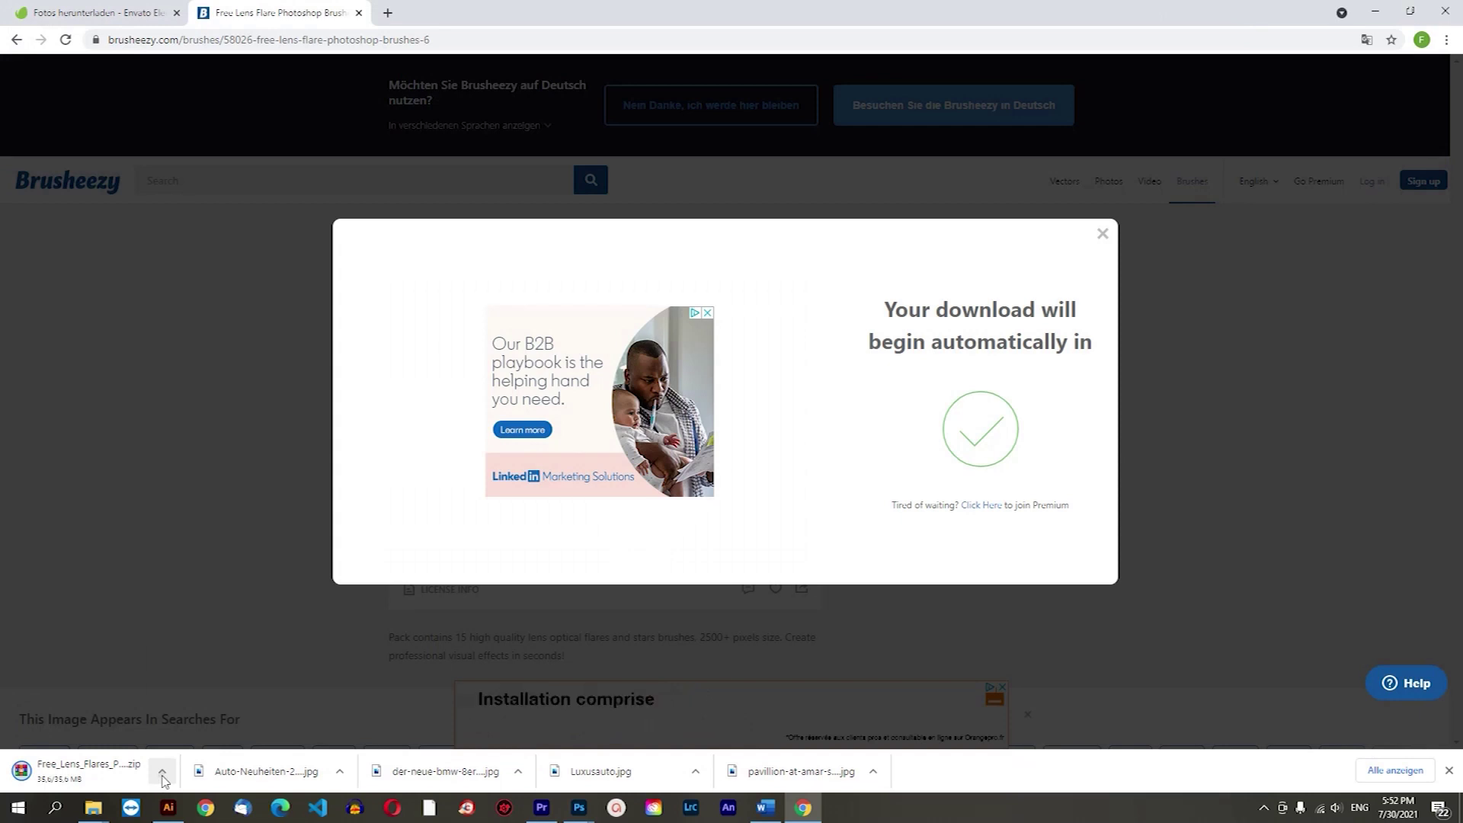
click(163, 773)
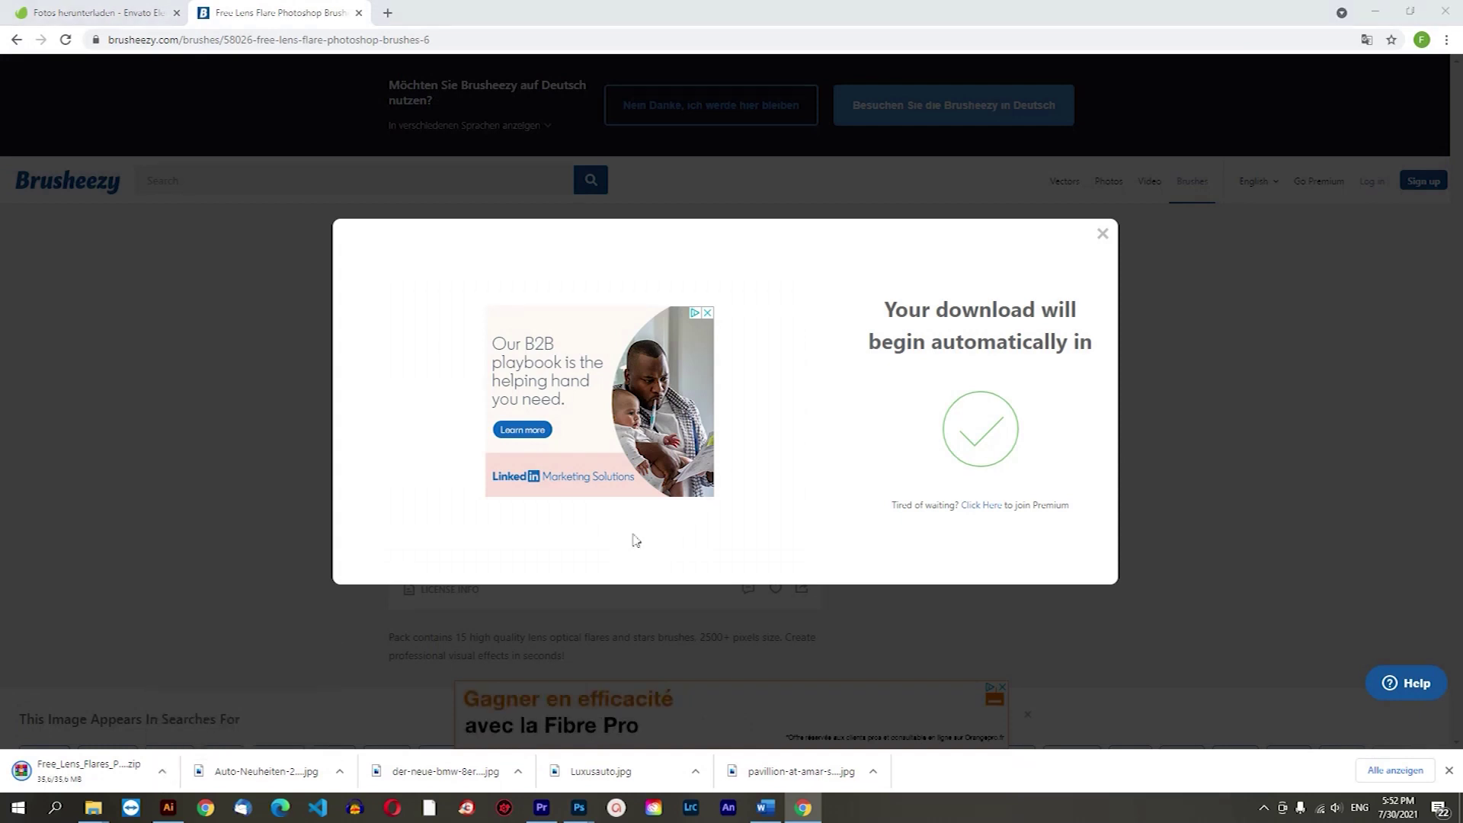
Maximize the Desktop folder window and refresh its file listing.
click(1184, 237)
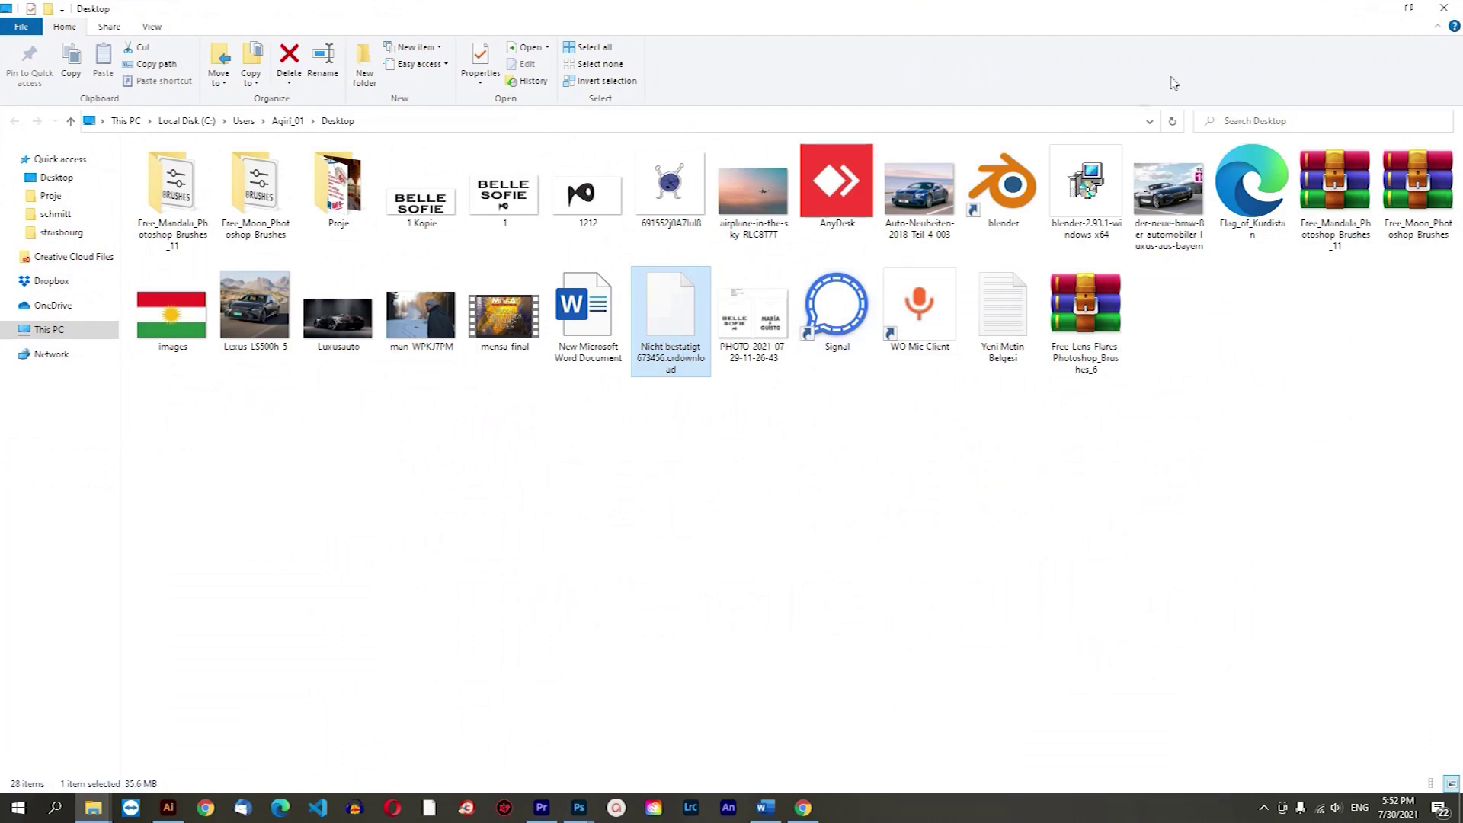
click(1409, 8)
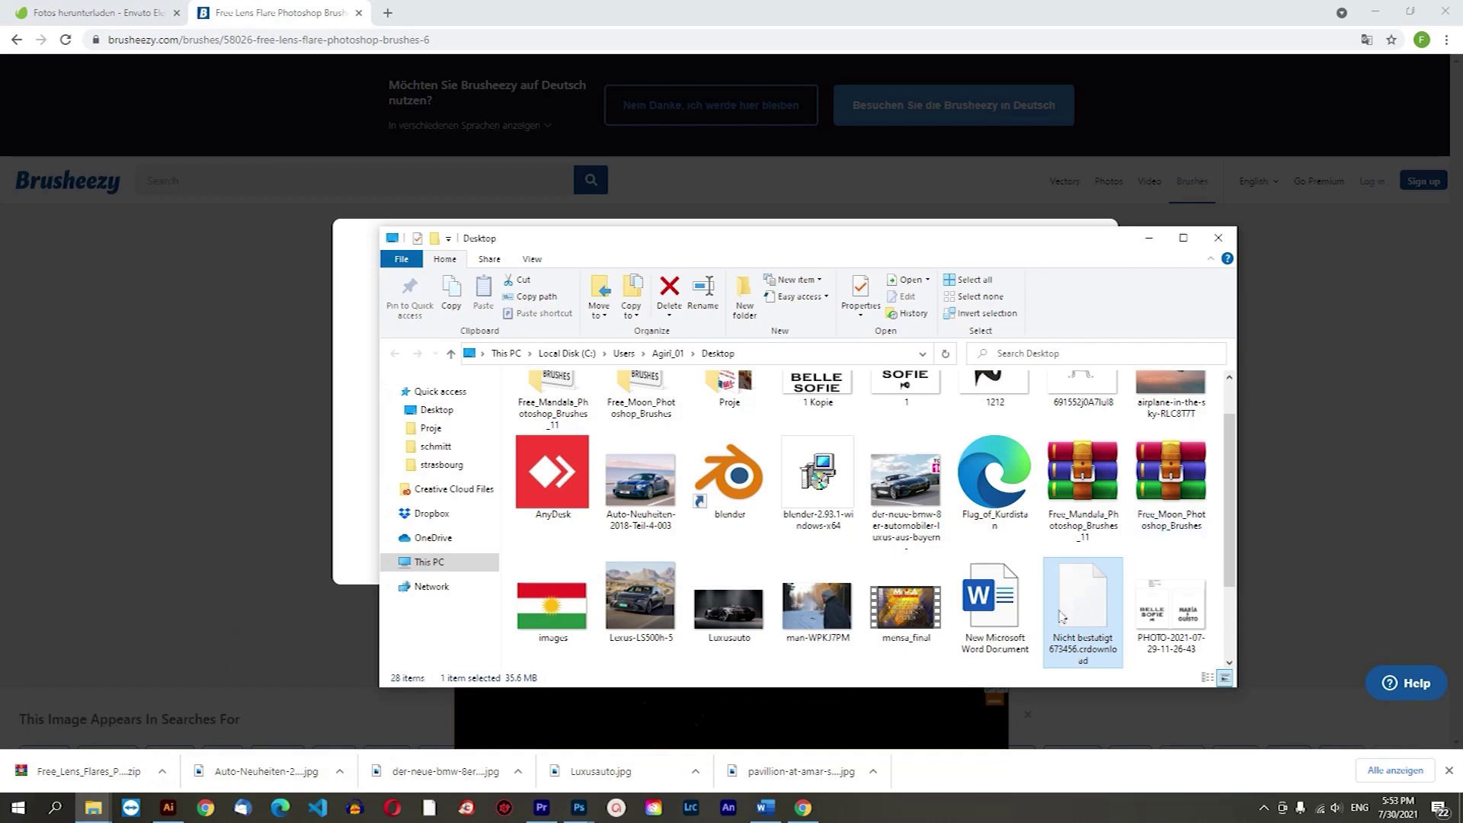
right_click(919, 674)
click(968, 534)
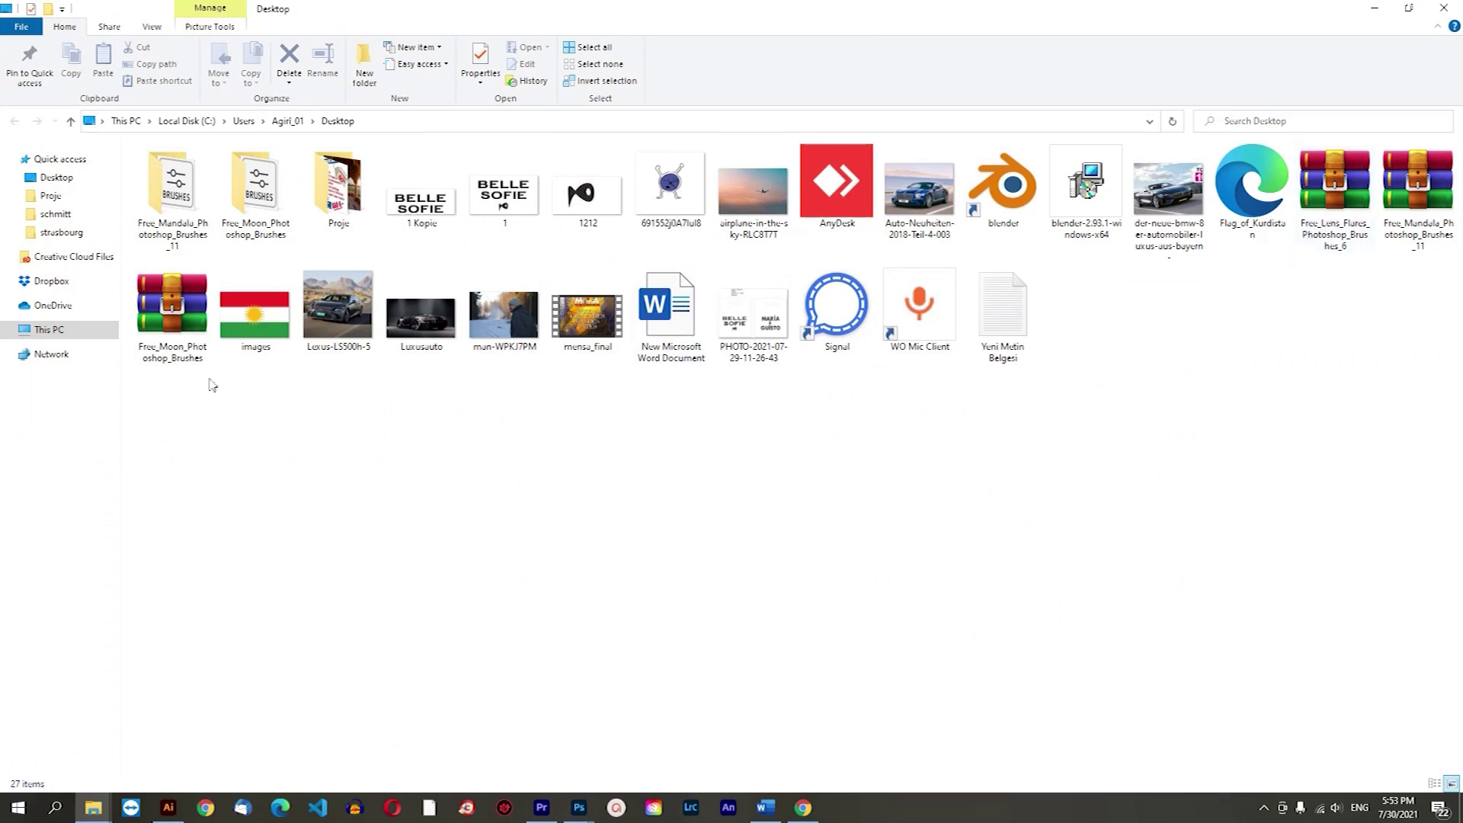
click(1408, 8)
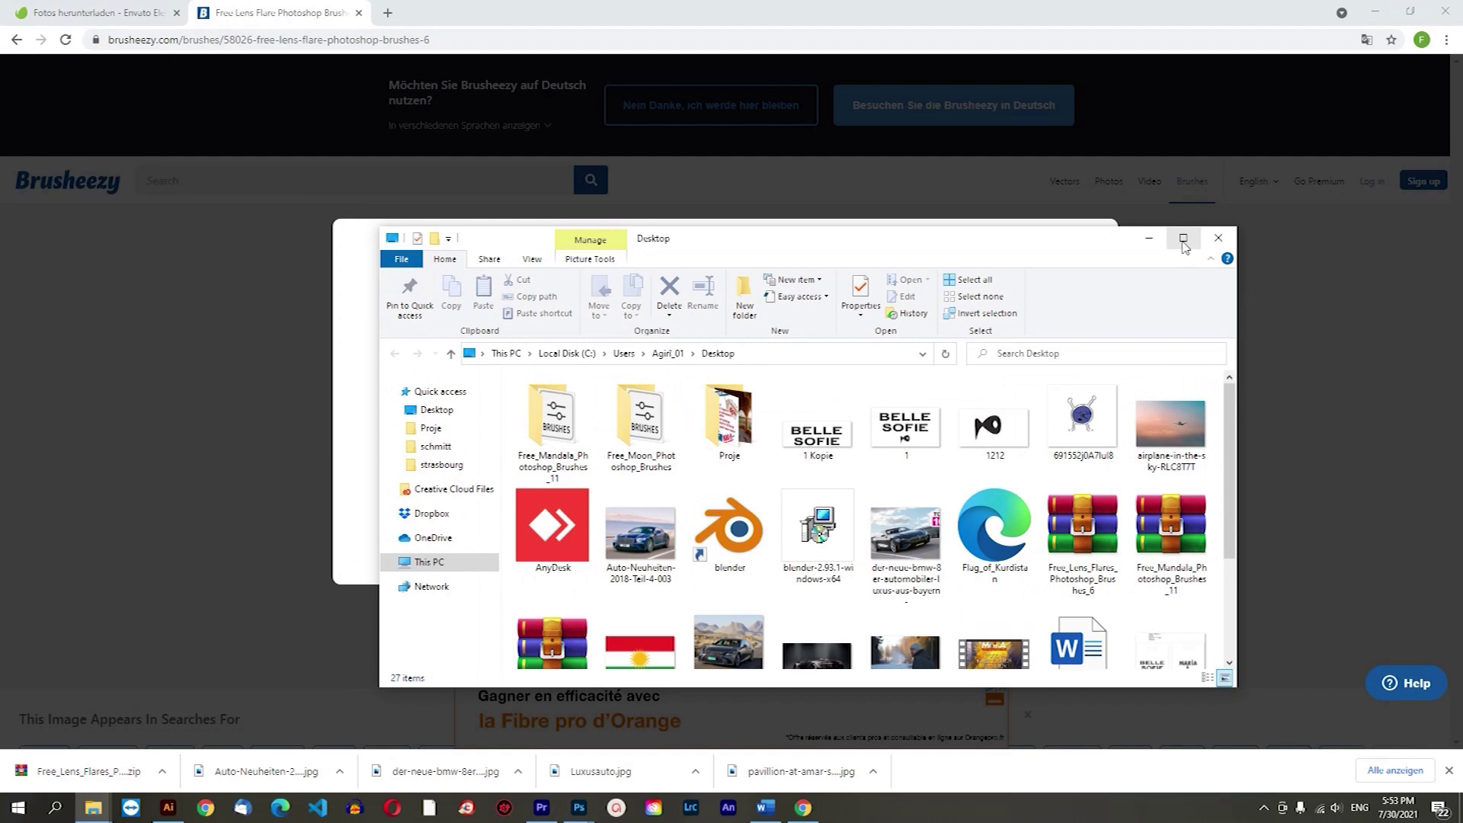
click(1184, 238)
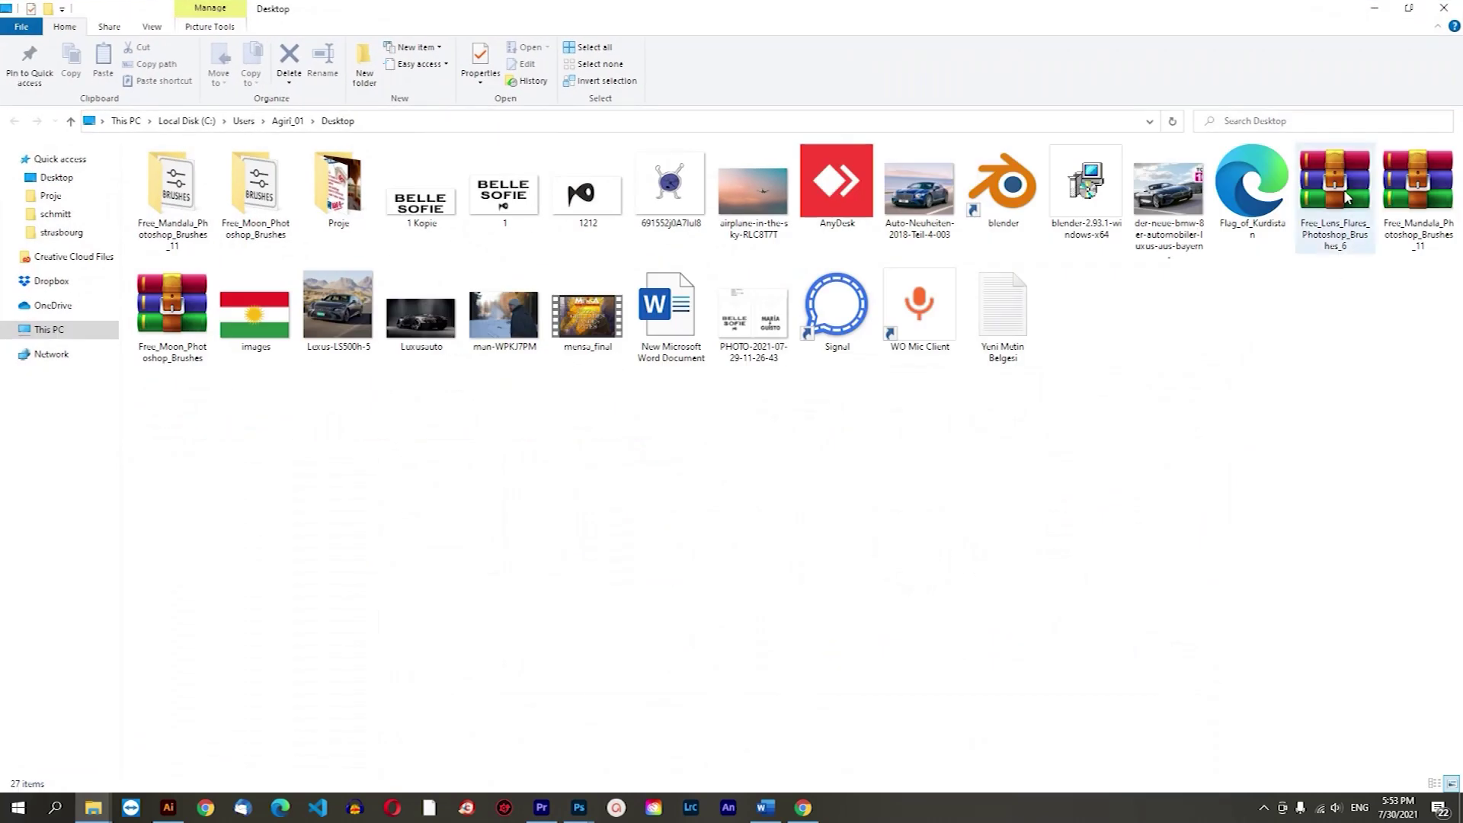
Extract the Free_Lens_Flares zip to its own folder and open its ABR brush file.
click(1345, 197)
right_click(1345, 196)
click(1221, 304)
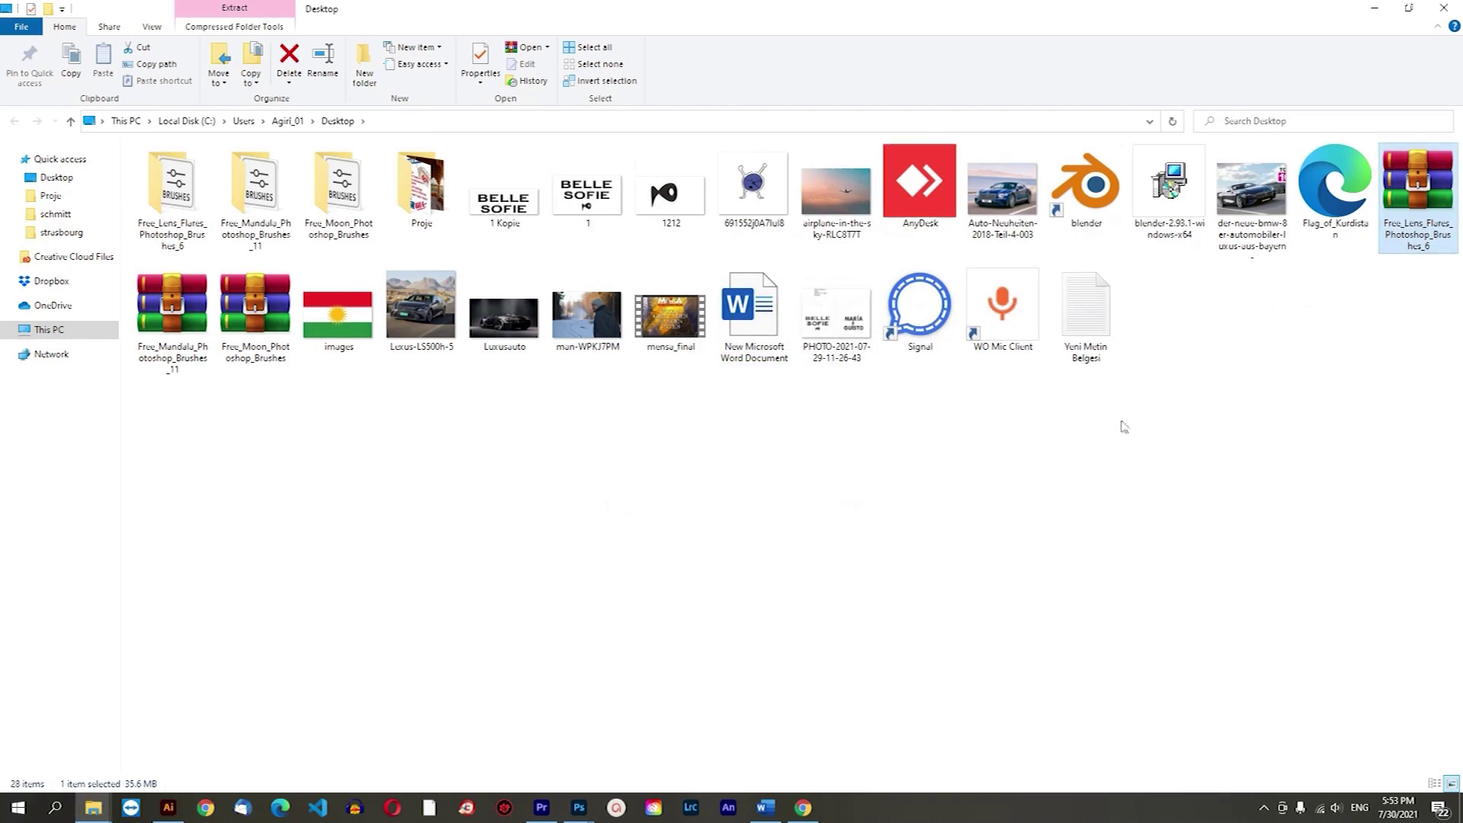
double_click(180, 192)
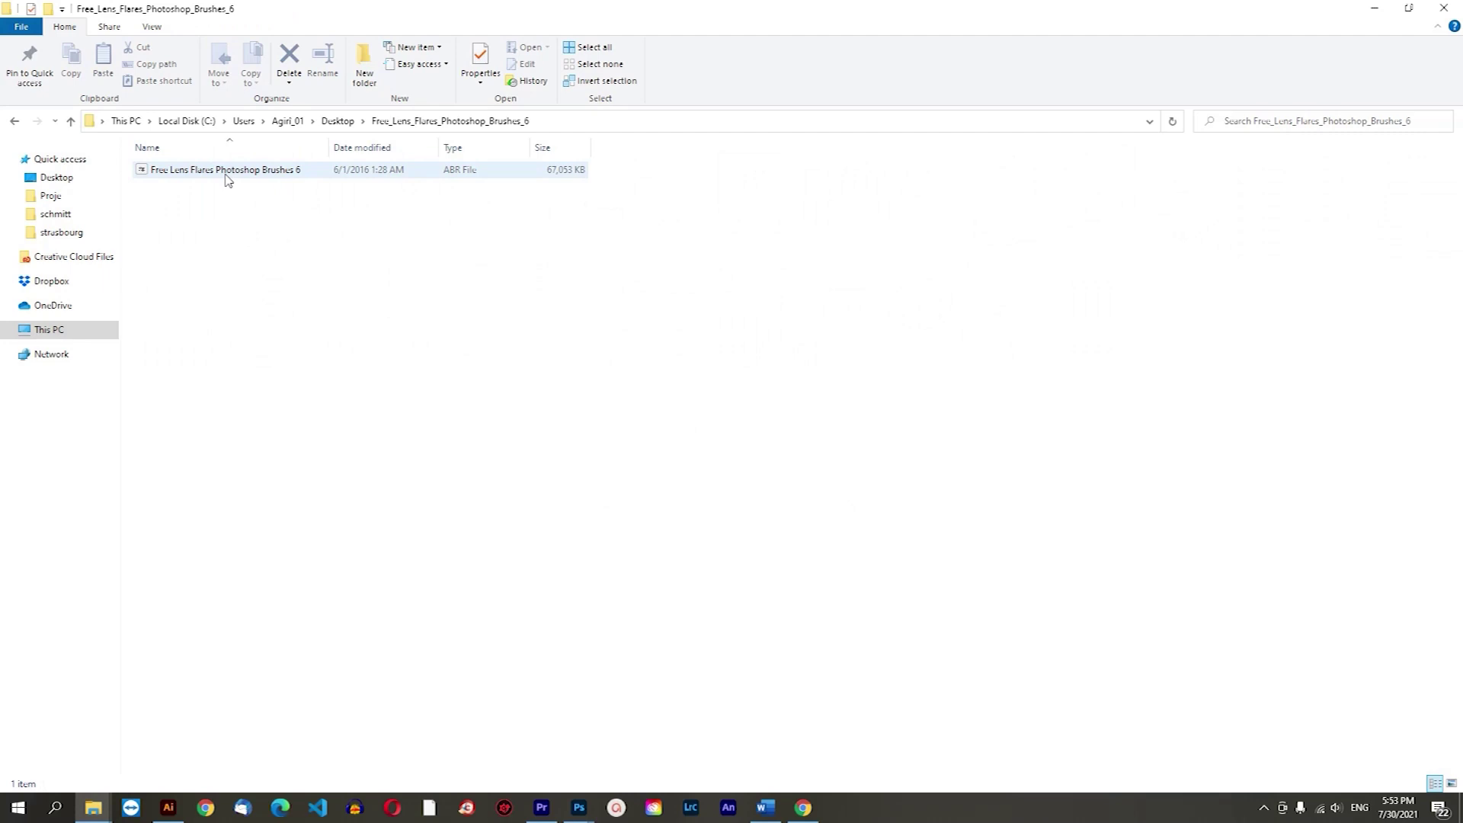
double_click(227, 177)
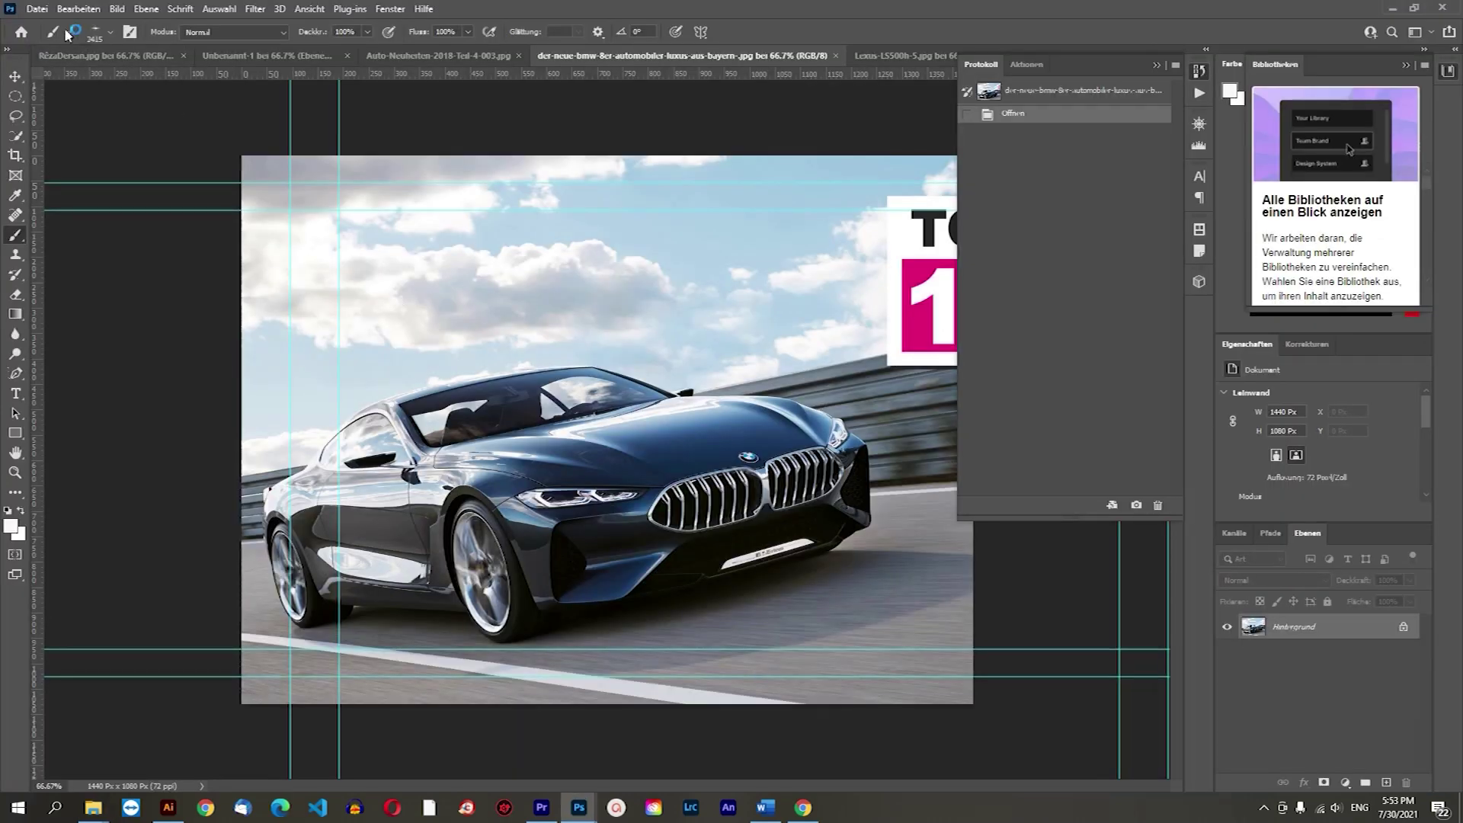
Locate and expand the Free Lens Flares group in the Brush Preset picker.
click(107, 32)
drag(224, 324, 225, 539)
scroll(224, 561, down, 5)
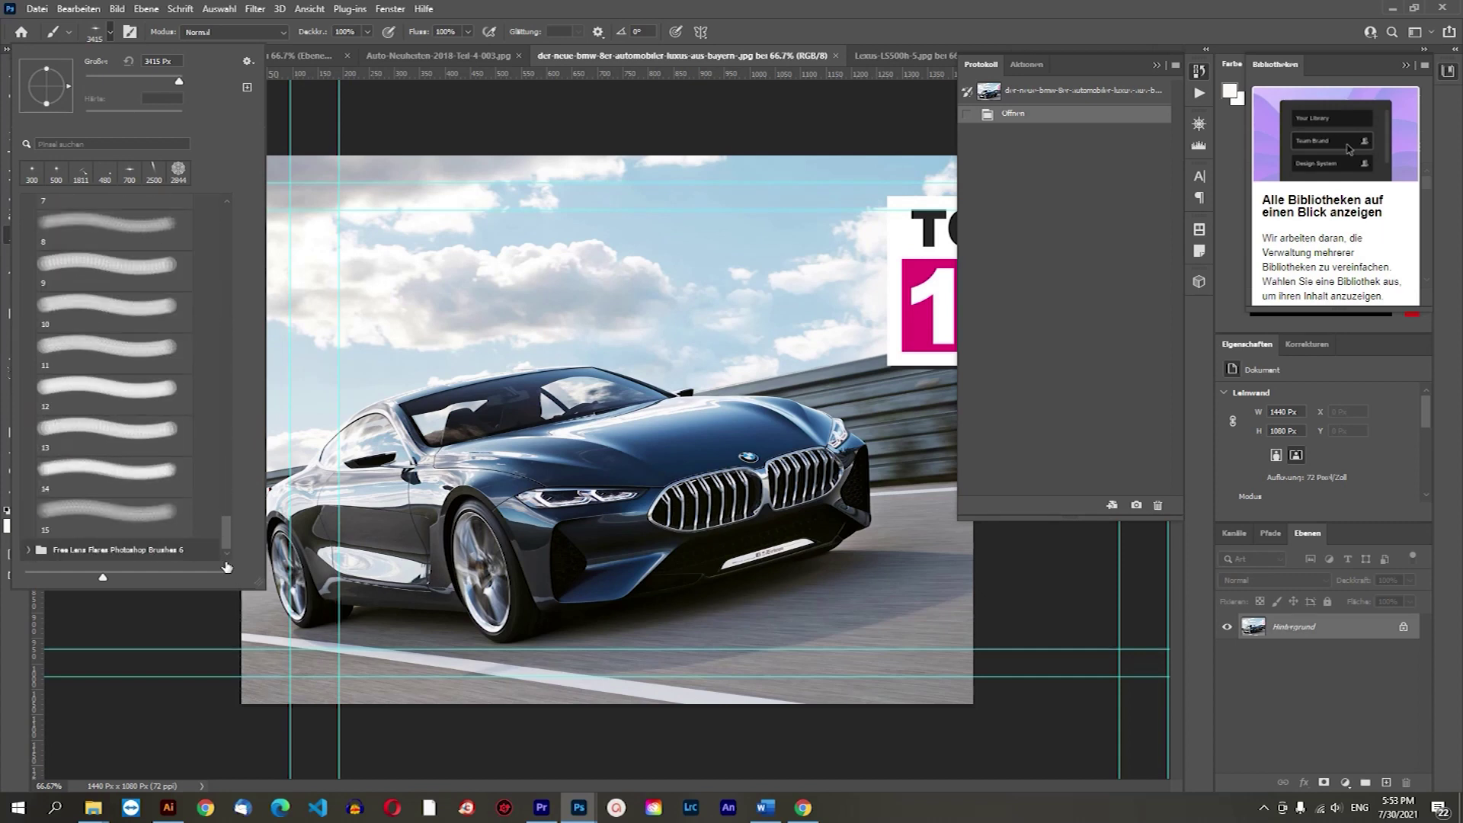
click(30, 549)
scroll(120, 511, down, 2)
scroll(121, 510, down, 2)
scroll(120, 511, down, 1)
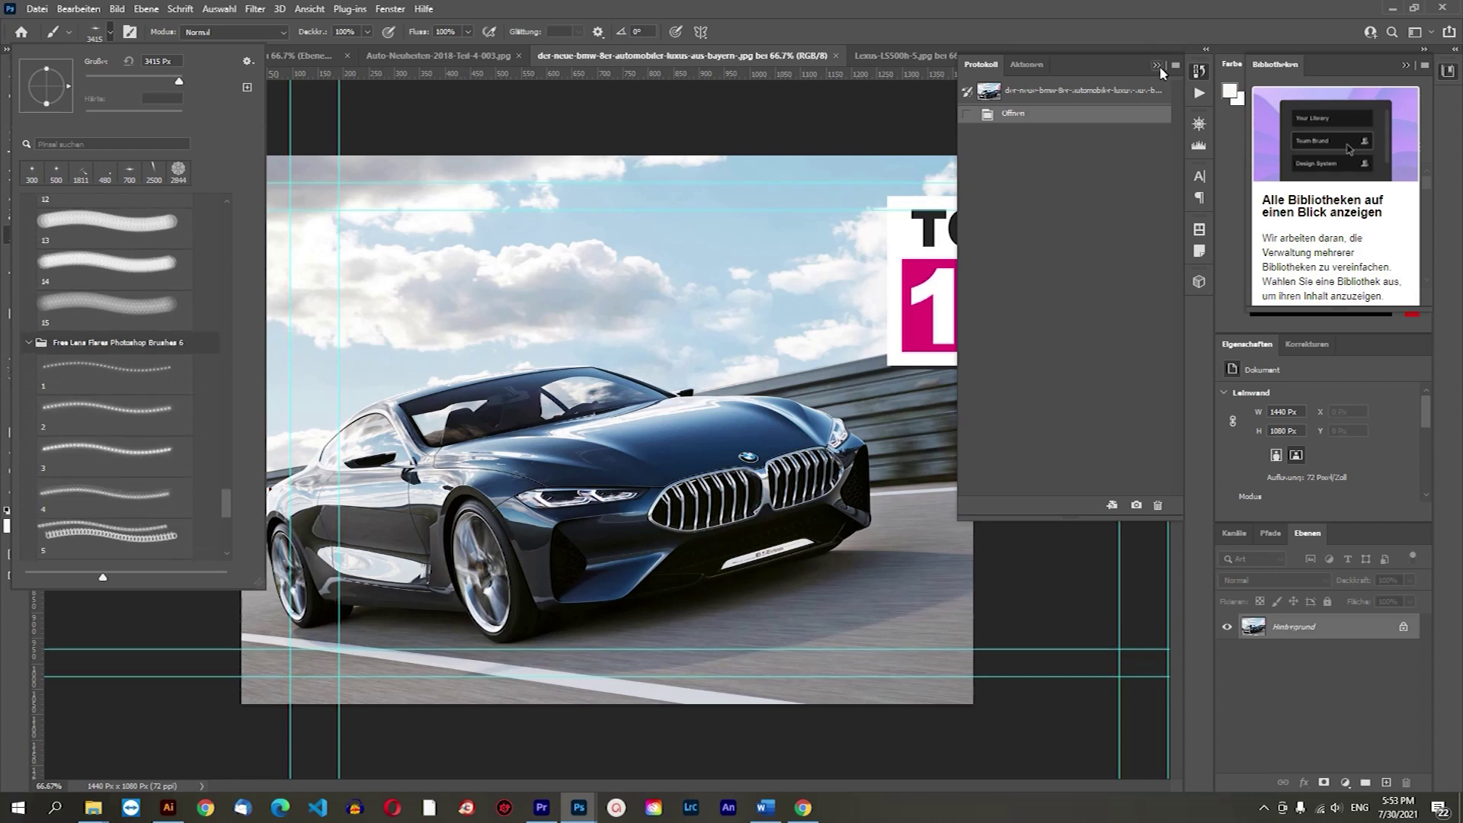
click(1158, 65)
click(1157, 65)
Select Free Lens Flares brush 1 at 500 px size.
click(99, 40)
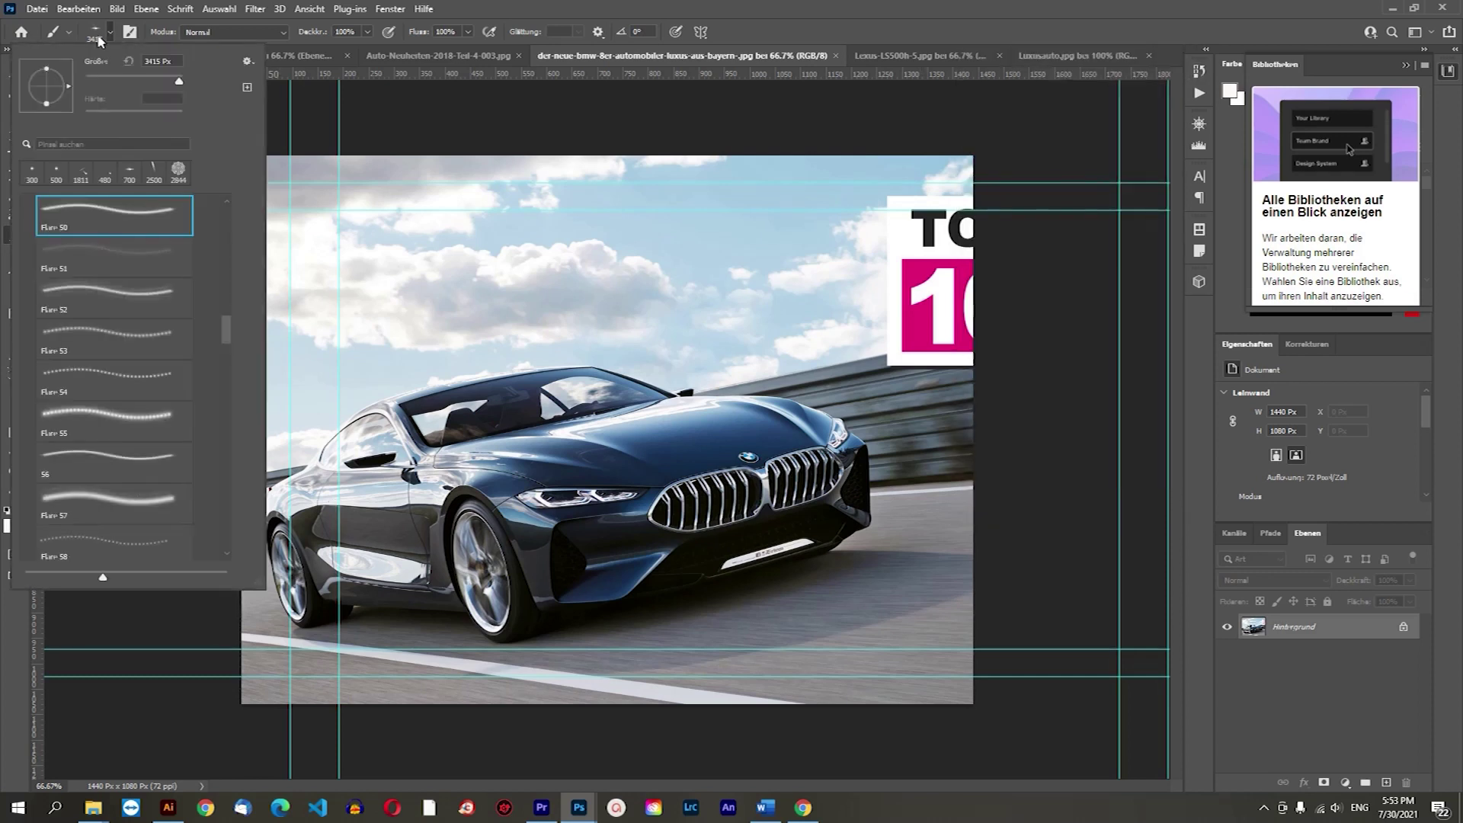
scroll(122, 230, up, 1)
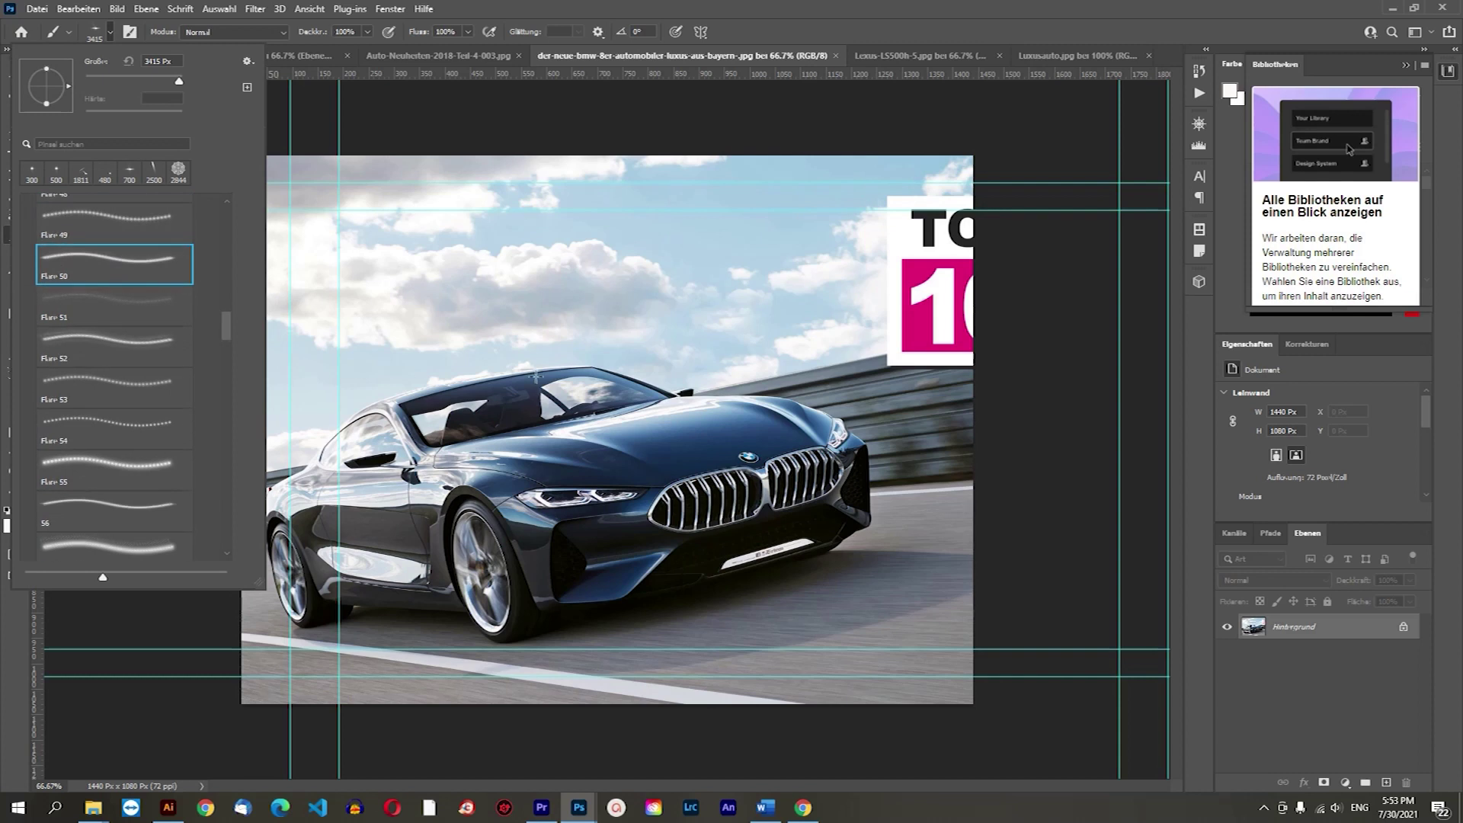
drag(228, 329, 223, 562)
scroll(225, 553, down, 5)
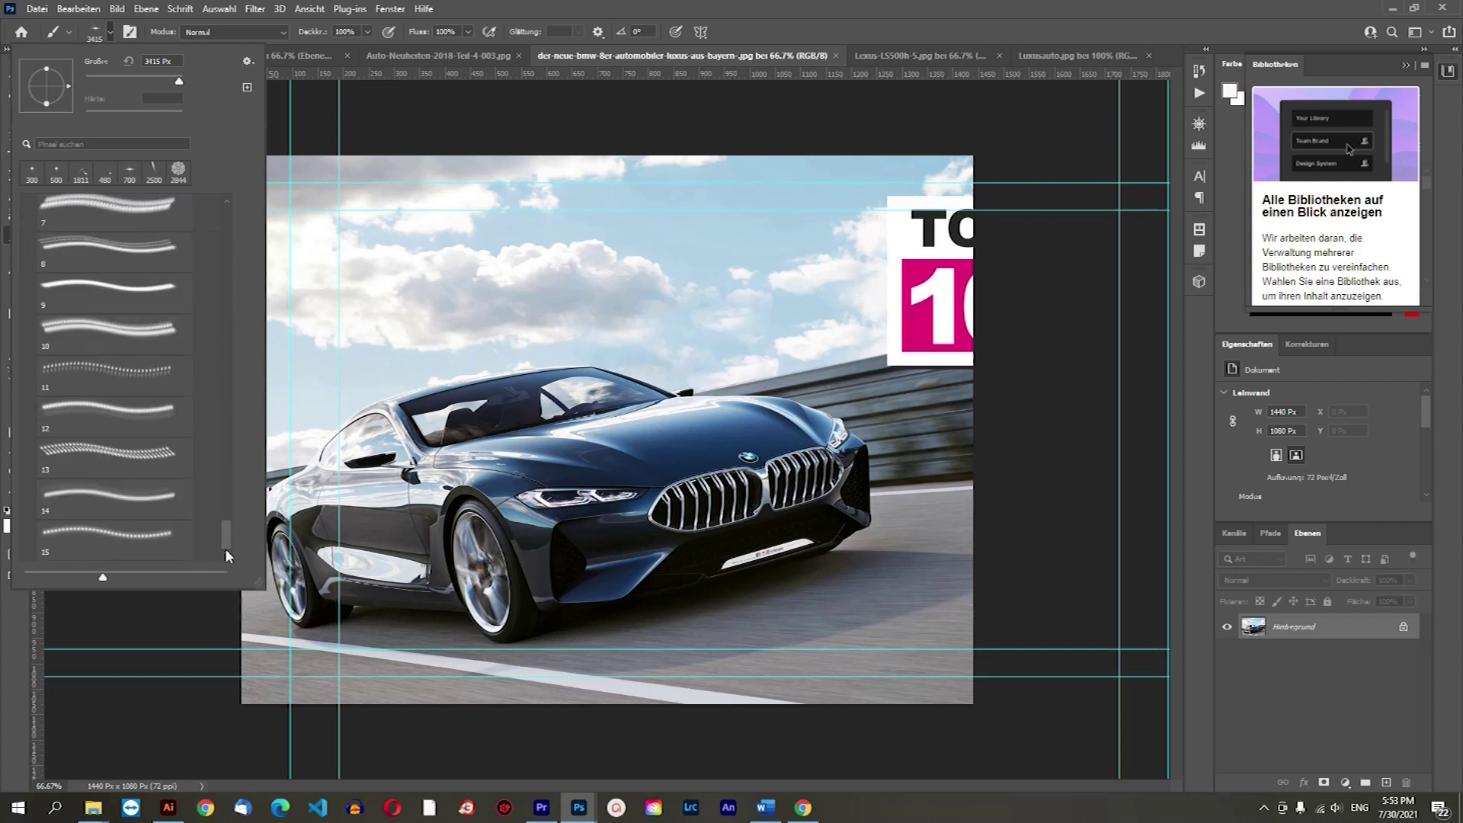
drag(226, 551, 224, 510)
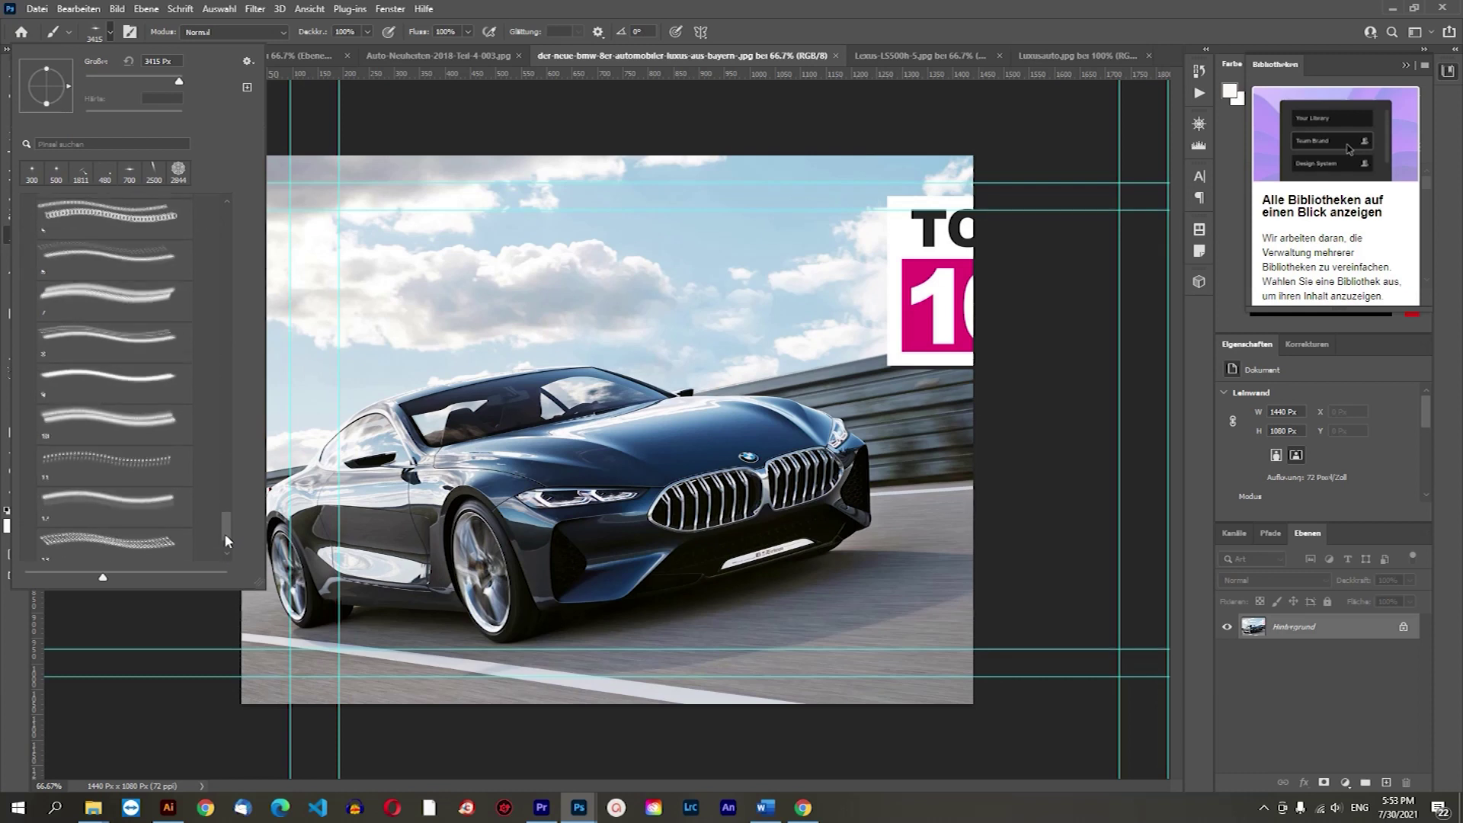
click(144, 355)
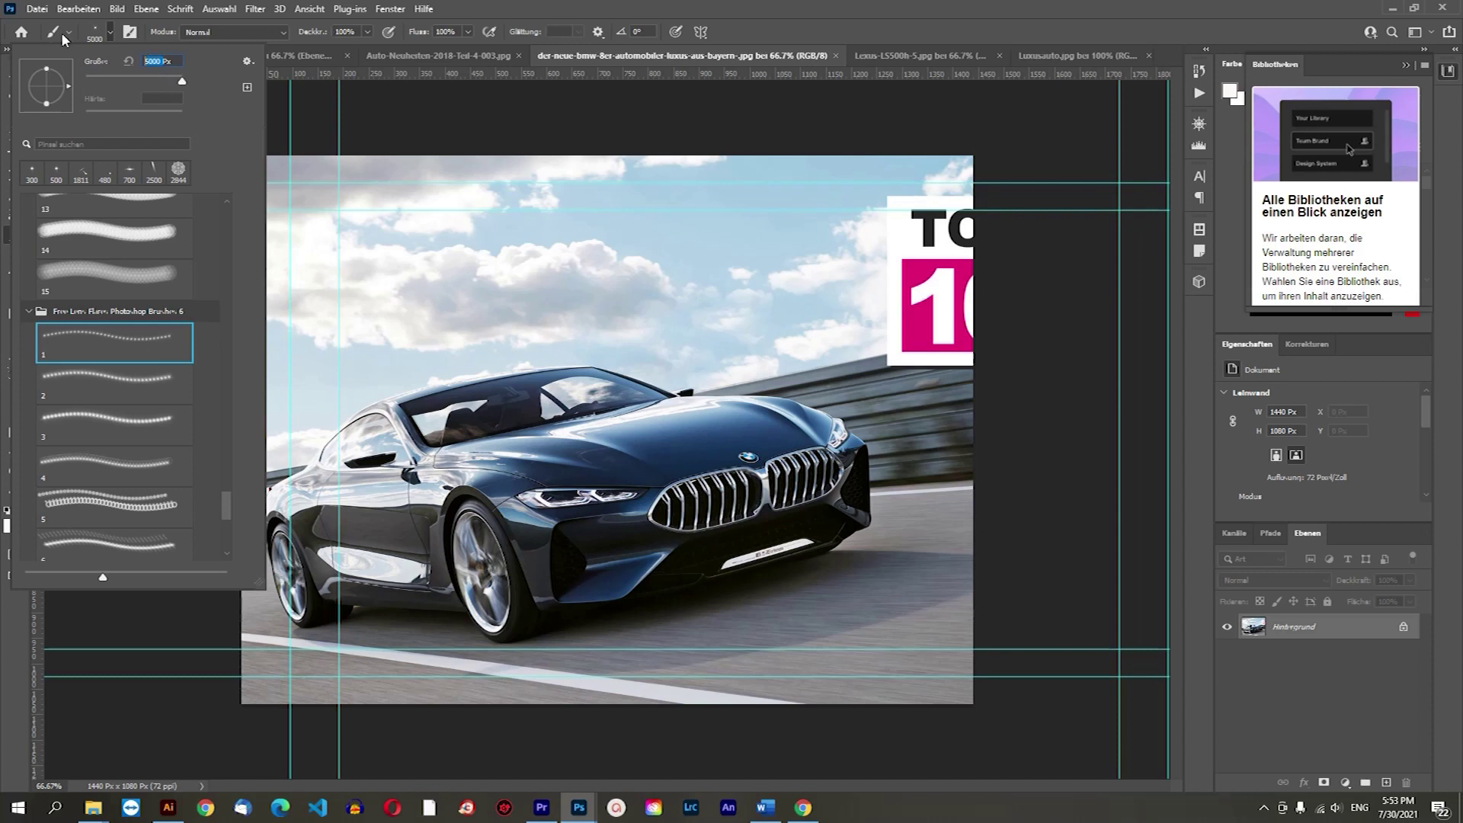
text(500)
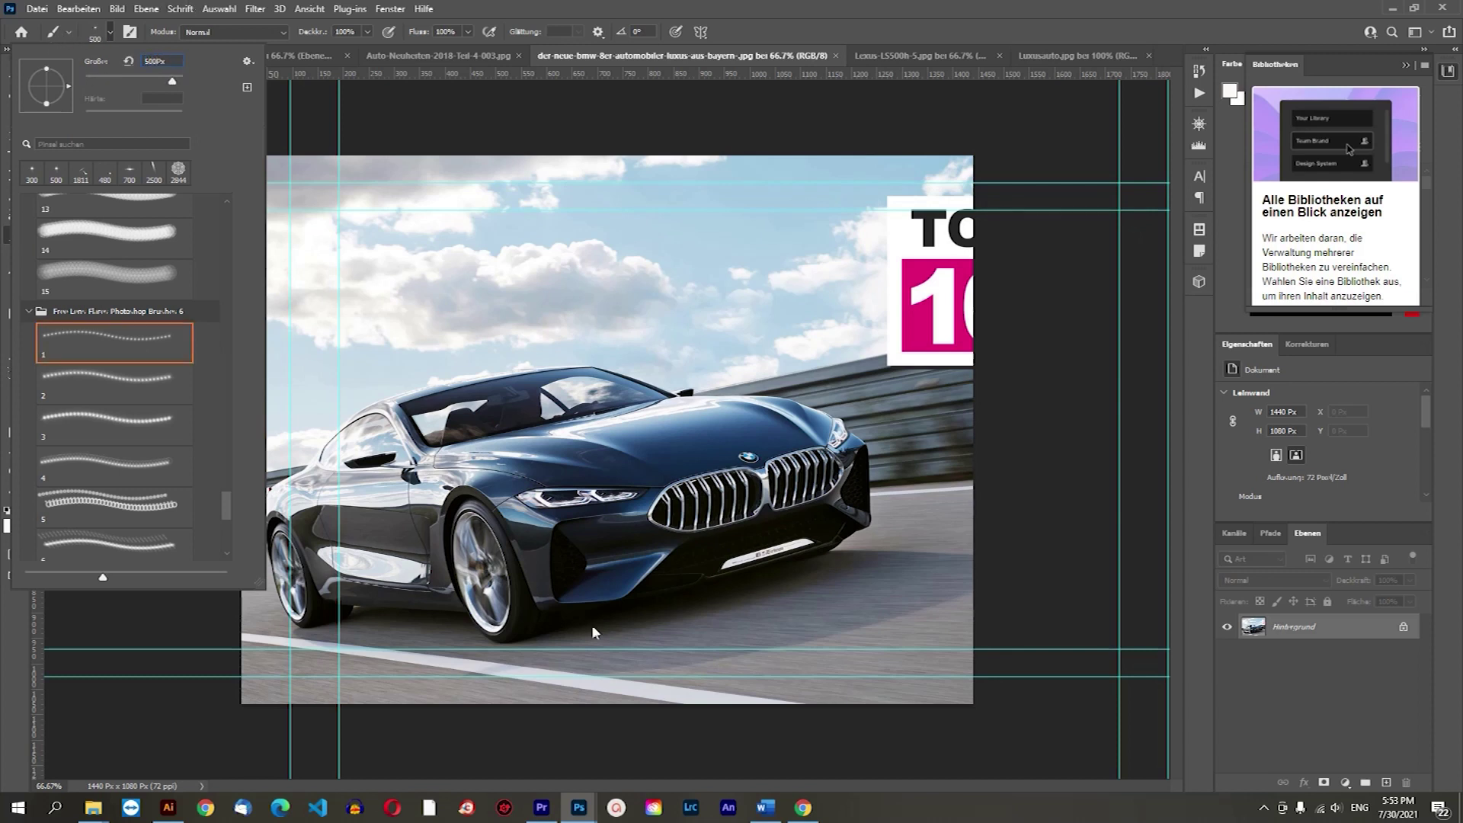
click(560, 496)
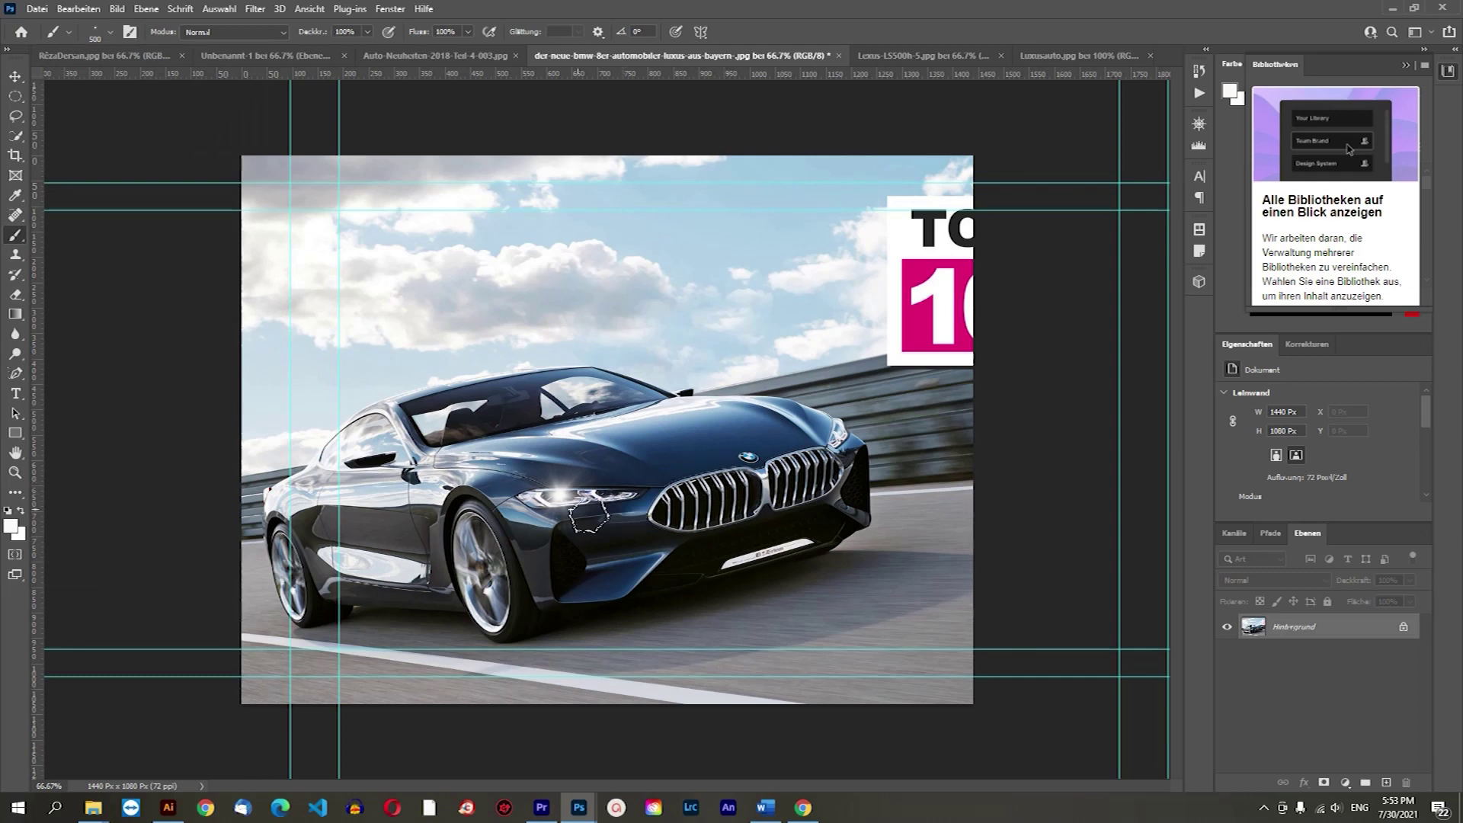
Step back before the brush stroke in History, shrink the brush, then redo the stroke.
click(1199, 71)
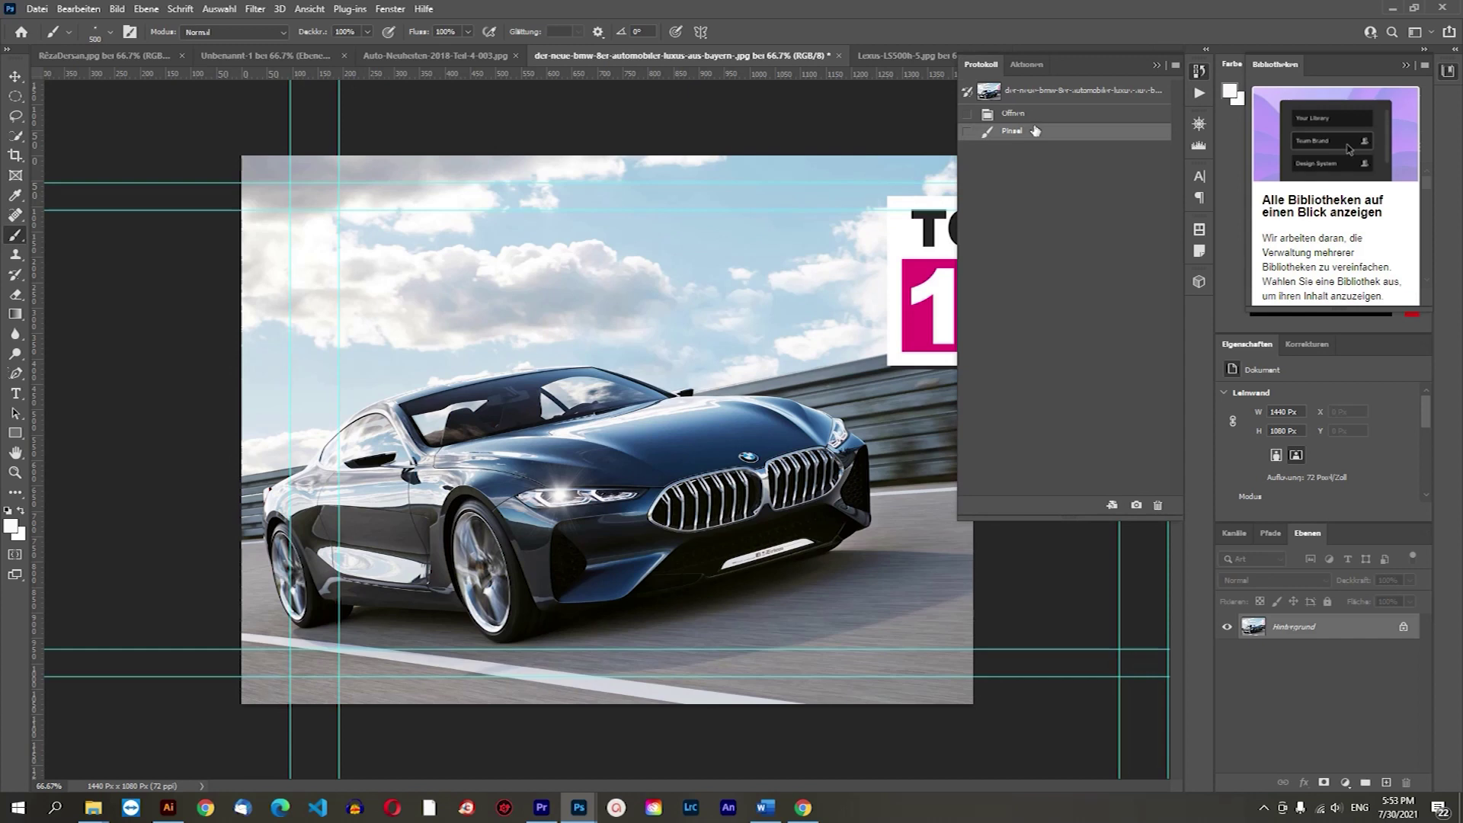
click(1014, 113)
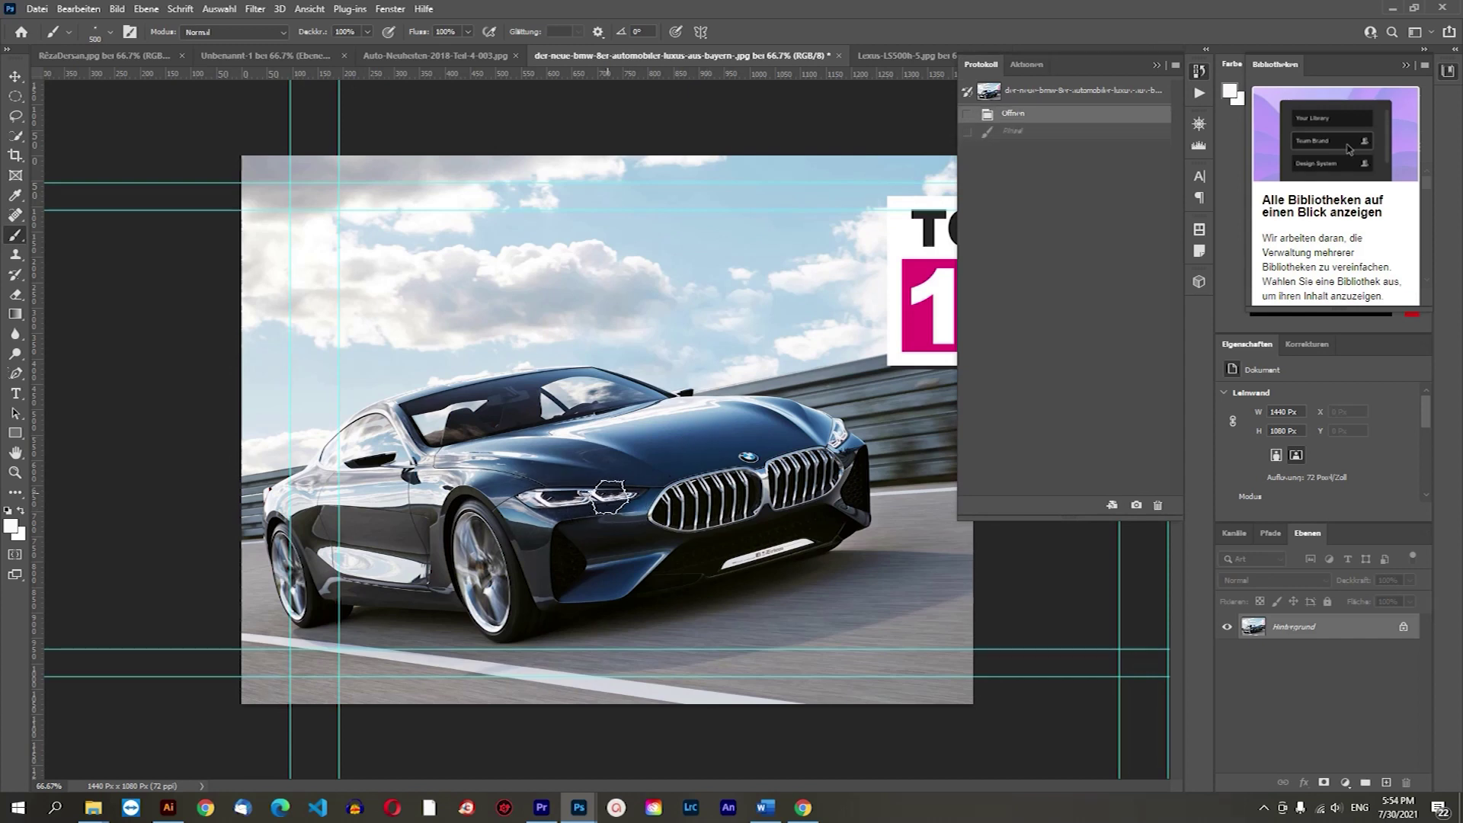
click(97, 32)
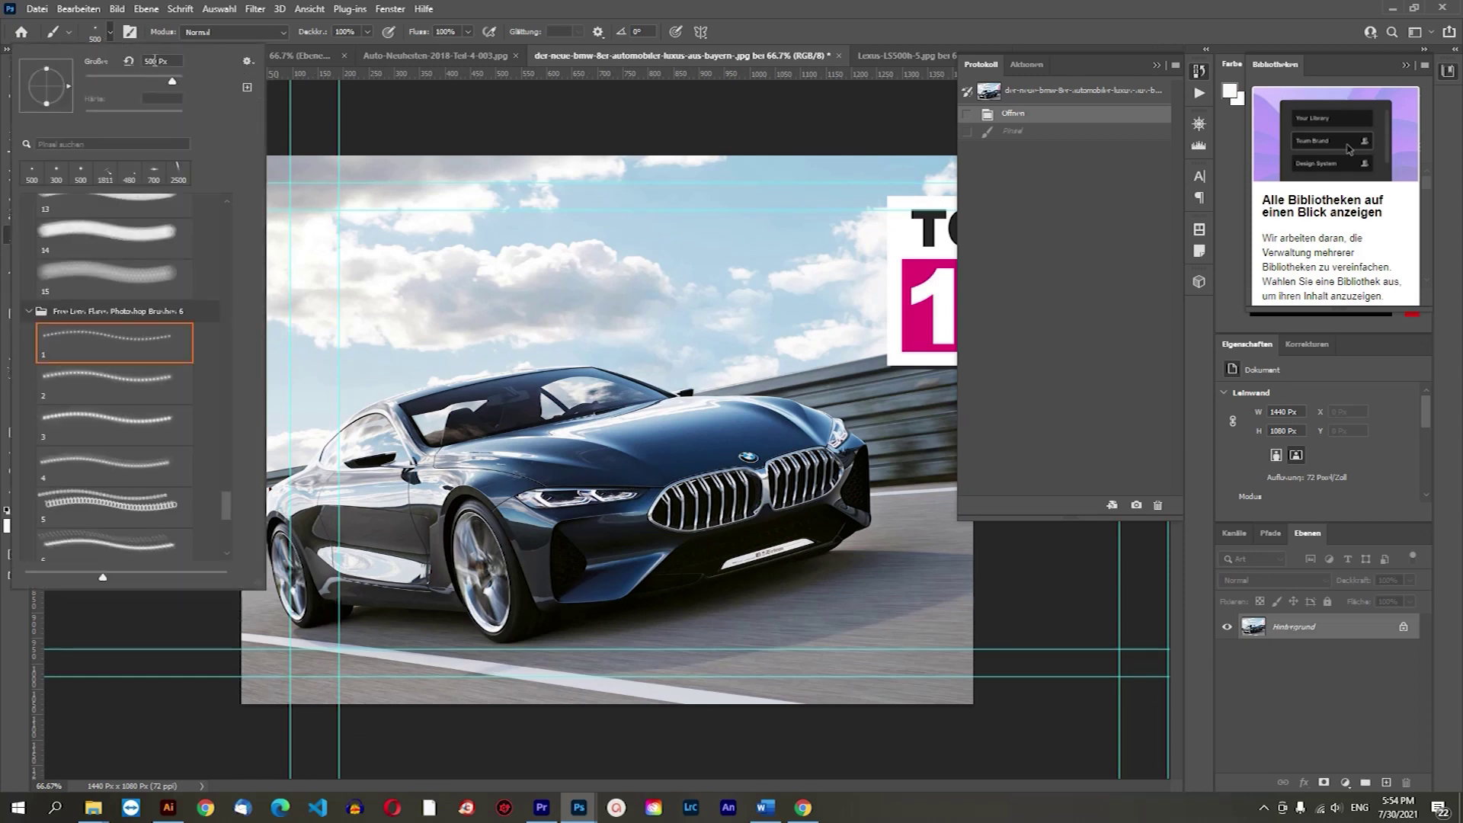
text(3)
key(Return)
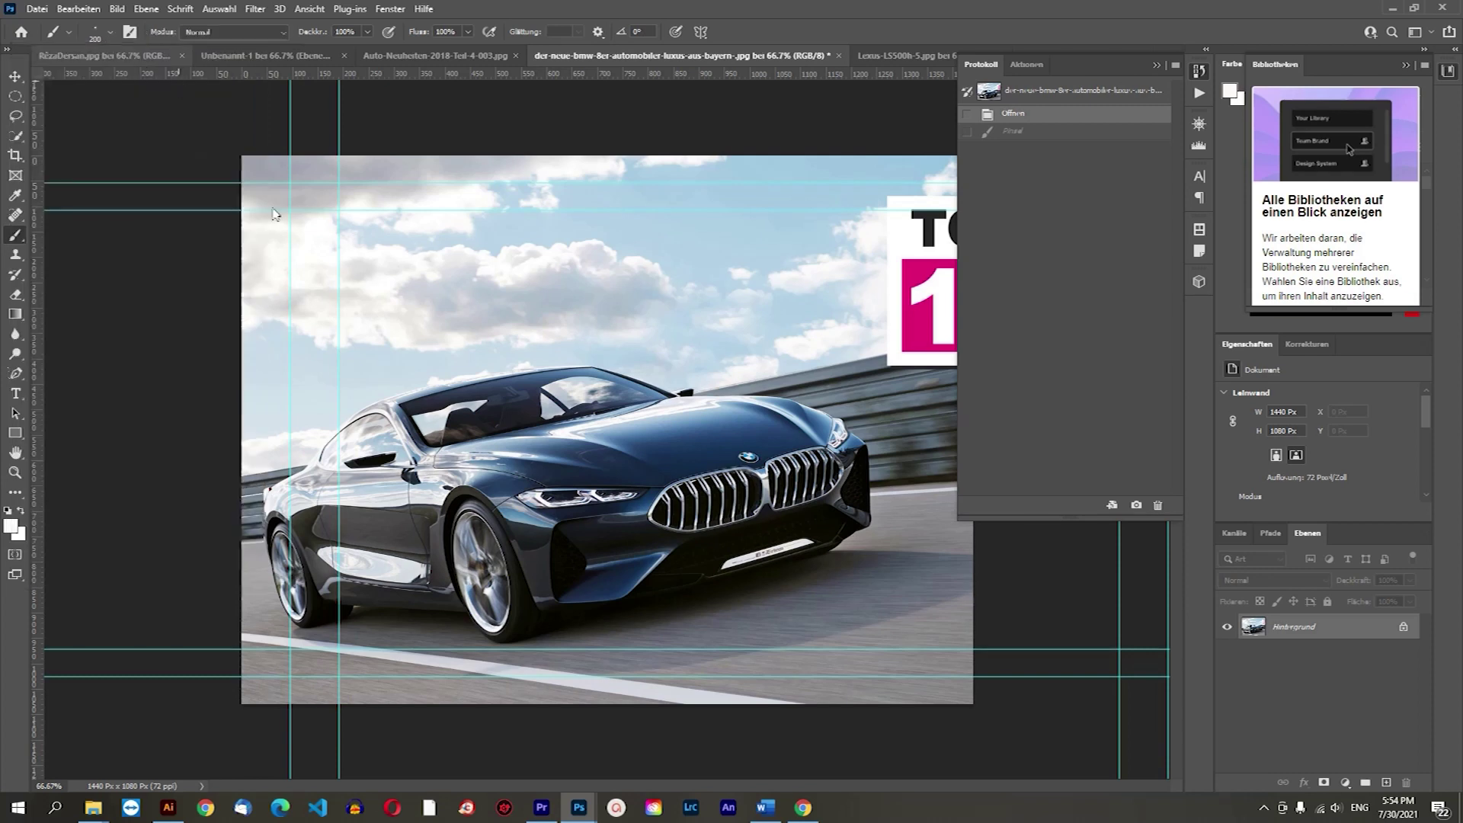
scroll(286, 290, up, 2)
scroll(301, 381, up, 2)
scroll(316, 476, up, 2)
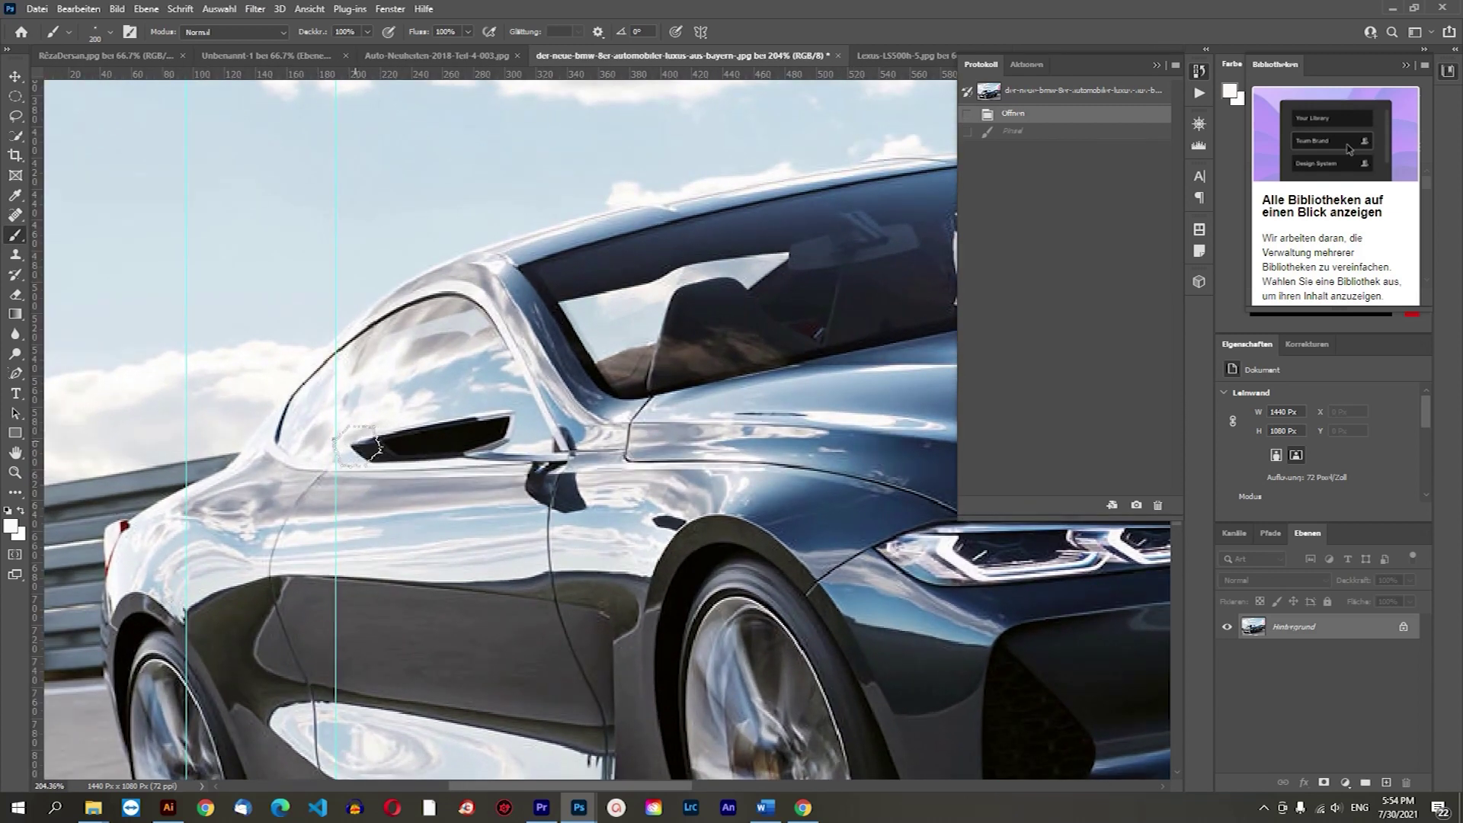
key(ctrl+shift+z)
Stamp white sparkles at the left and right lower bumper corners.
scroll(386, 496, down, 1)
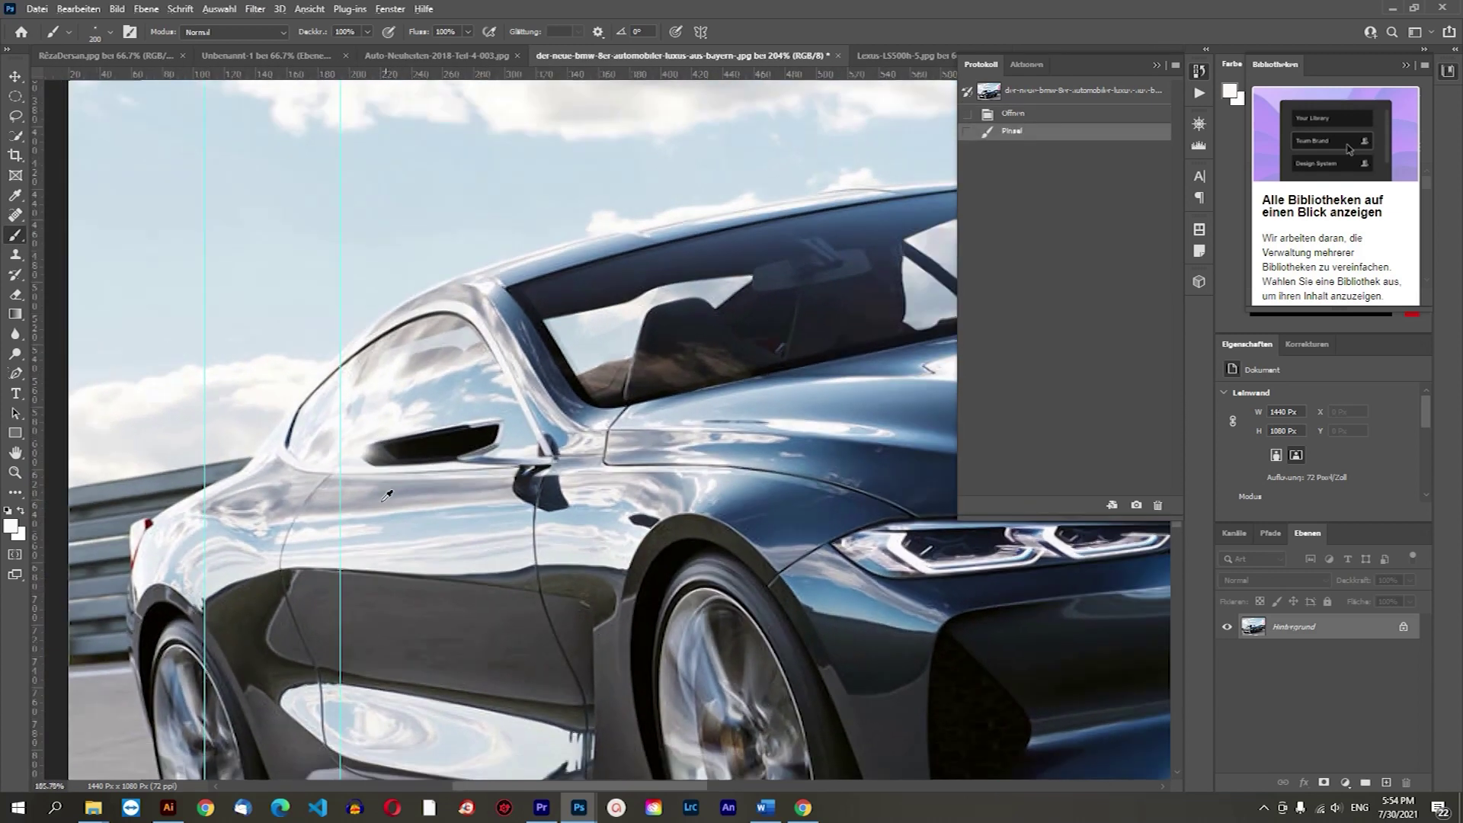
scroll(386, 496, down, 2)
scroll(400, 499, down, 2)
scroll(415, 503, down, 2)
scroll(431, 506, down, 2)
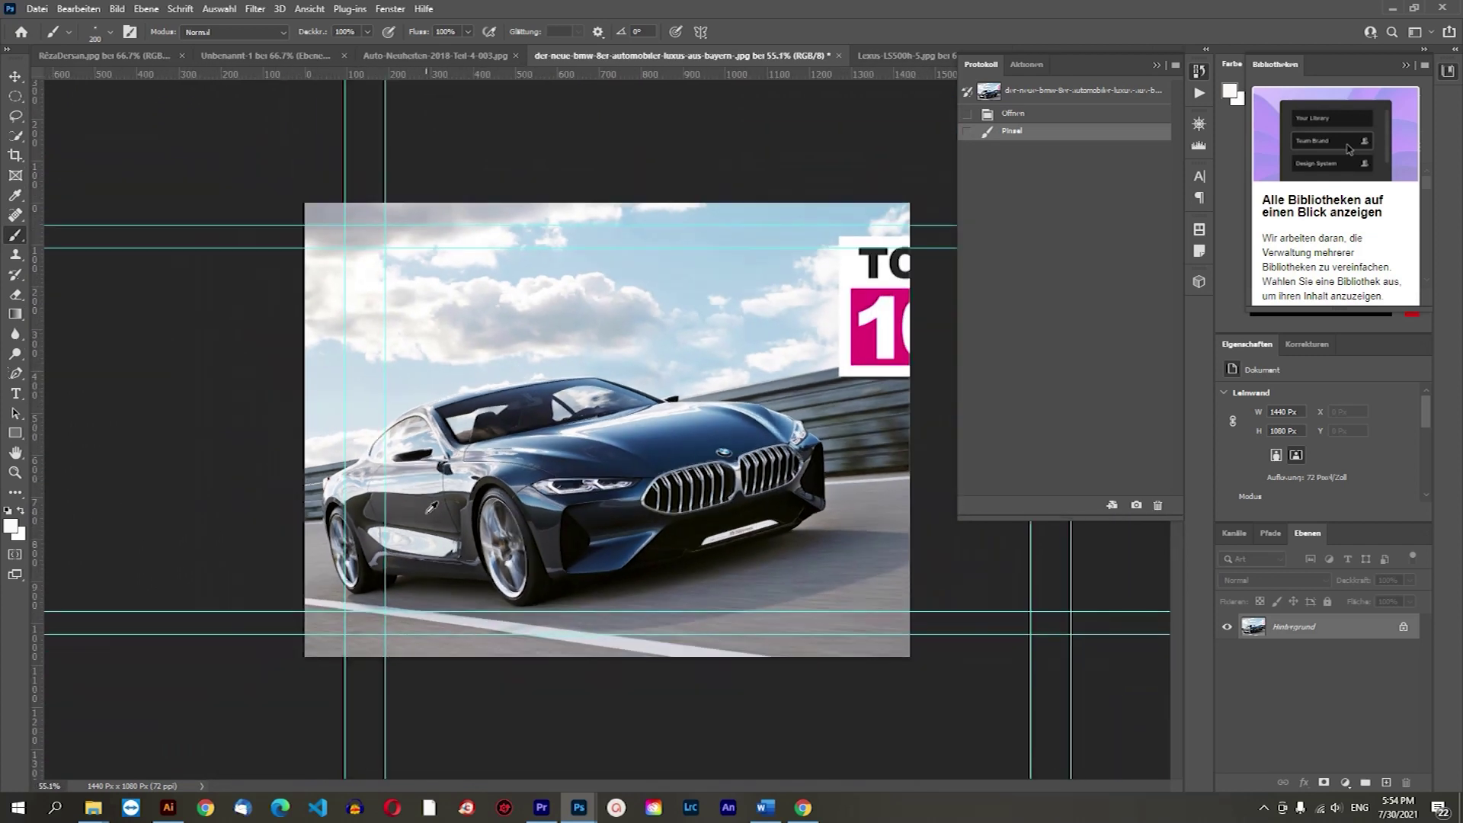
scroll(597, 599, up, 1)
scroll(582, 613, up, 2)
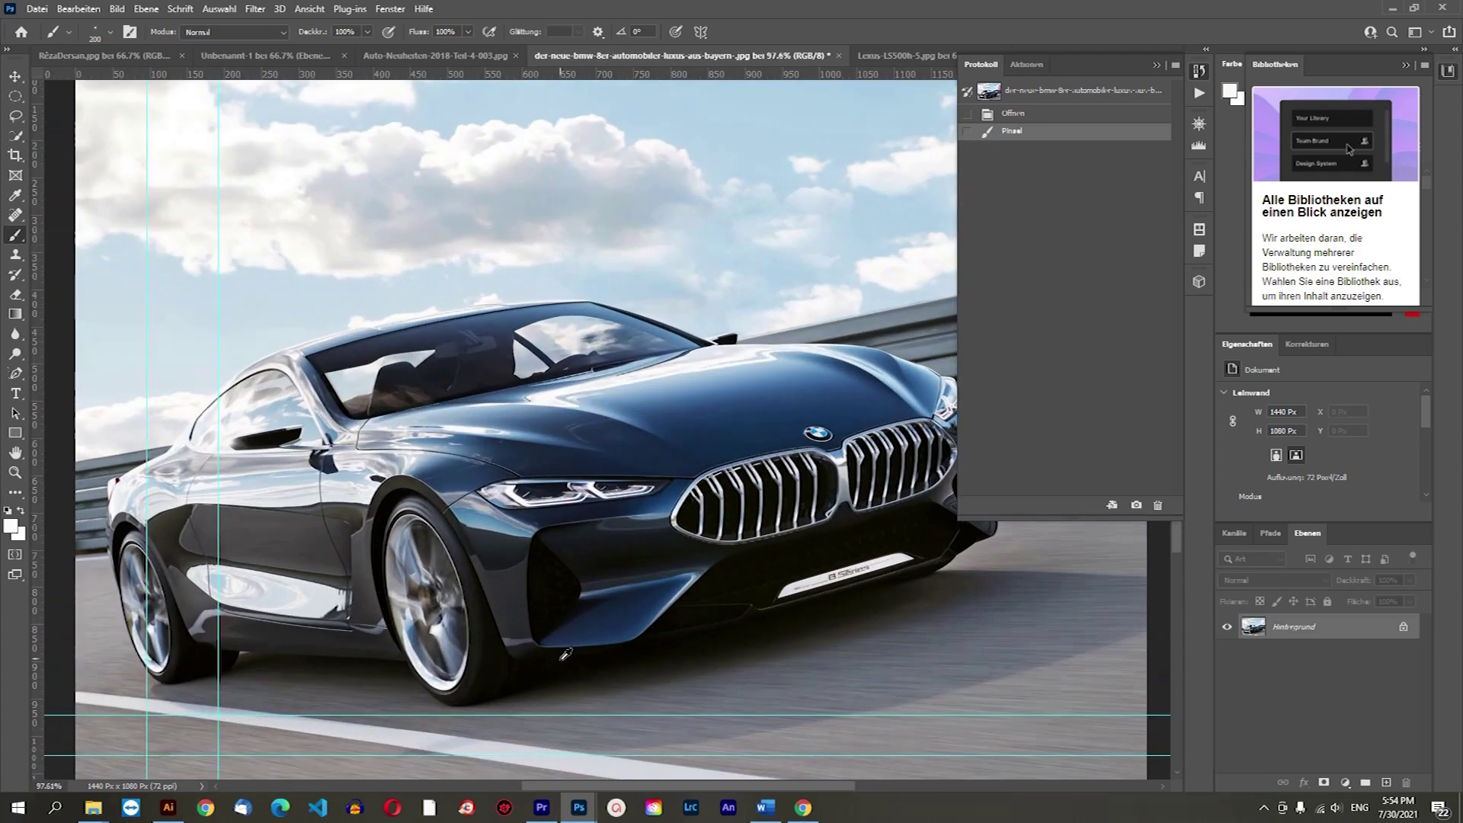
scroll(564, 632, up, 2)
scroll(544, 655, up, 2)
scroll(541, 660, up, 2)
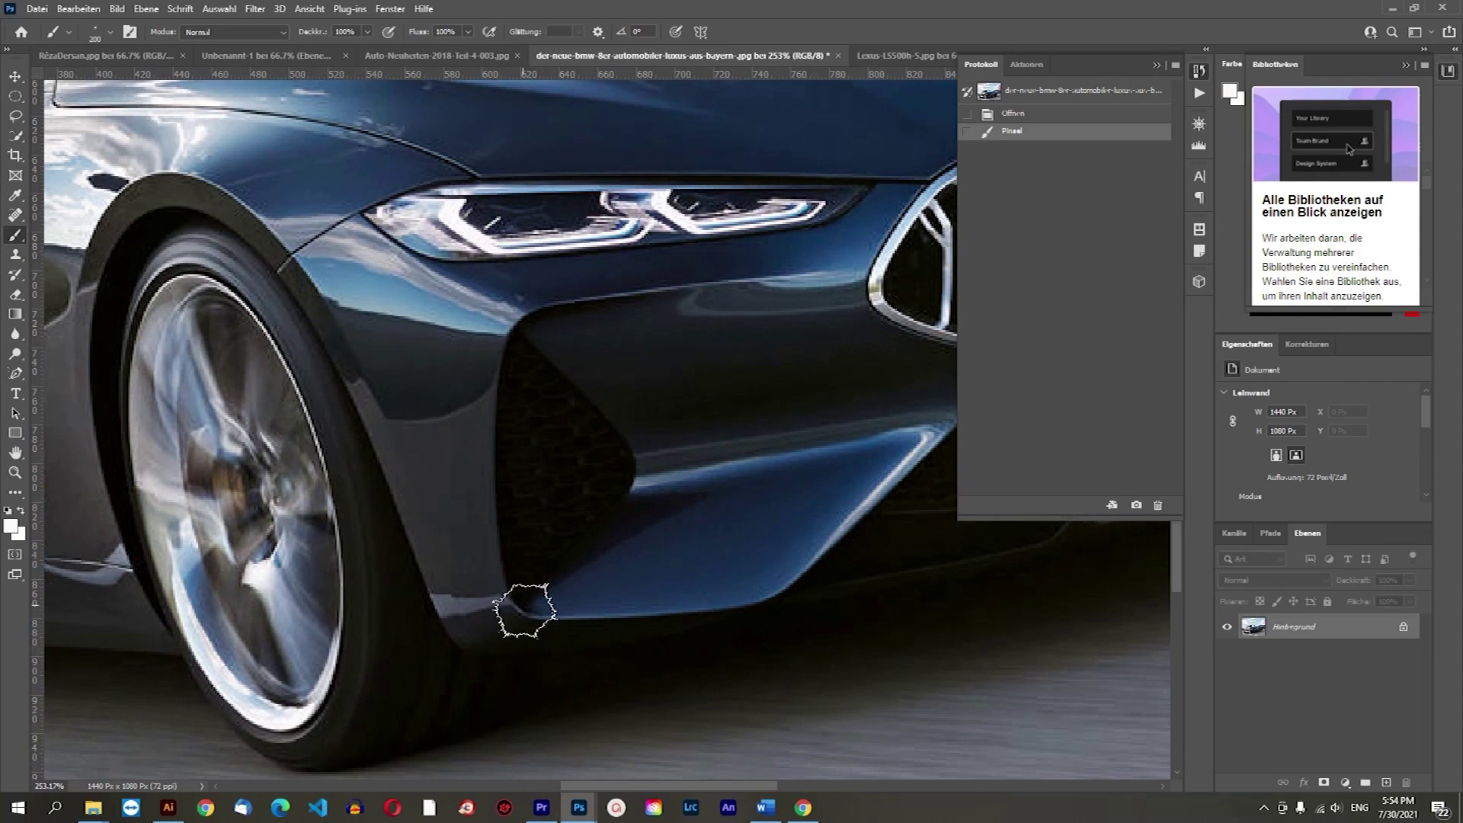
scroll(523, 615, up, 3)
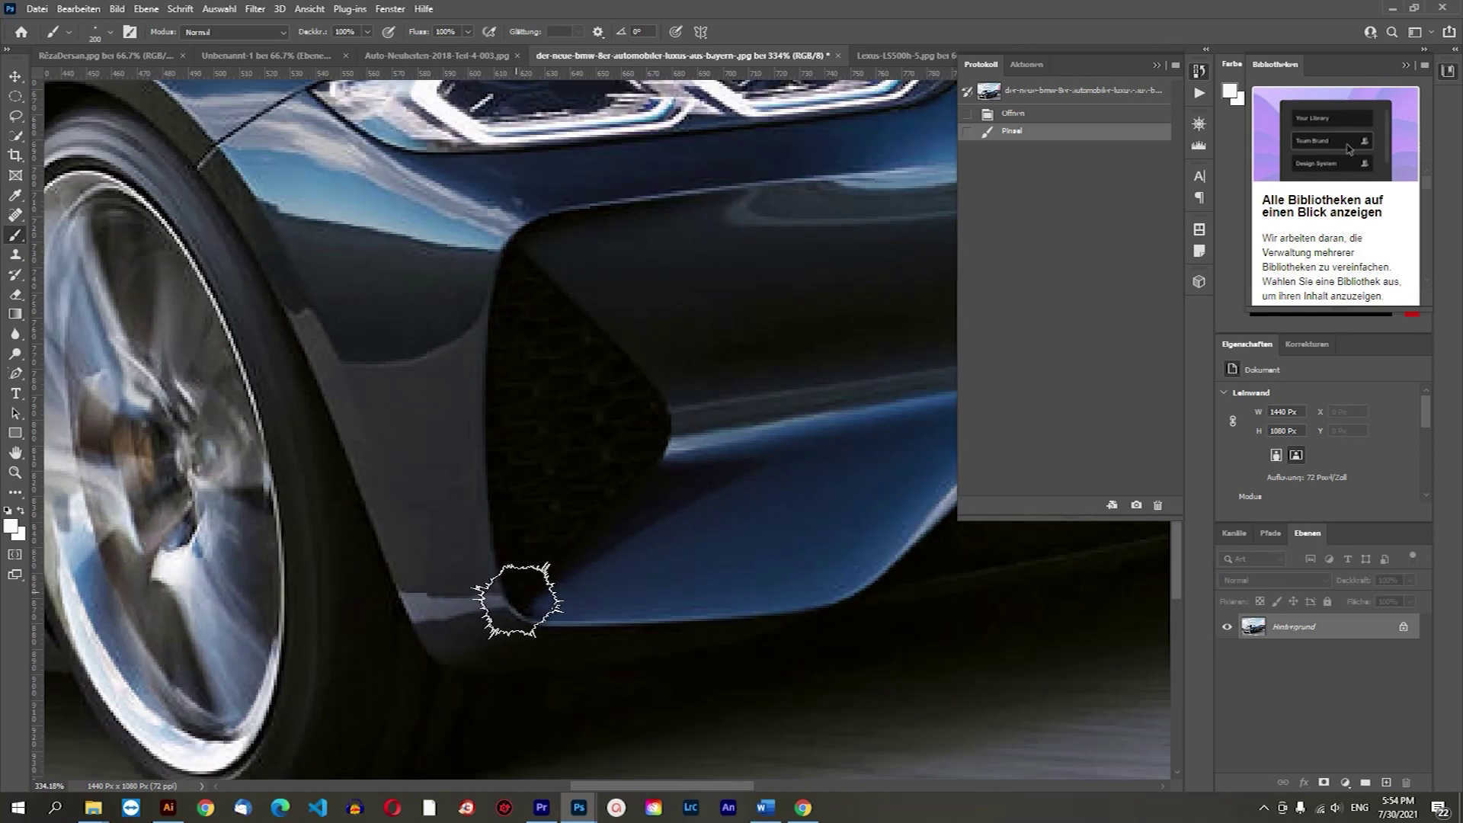
click(515, 598)
scroll(461, 588, down, 7)
scroll(461, 588, down, 1)
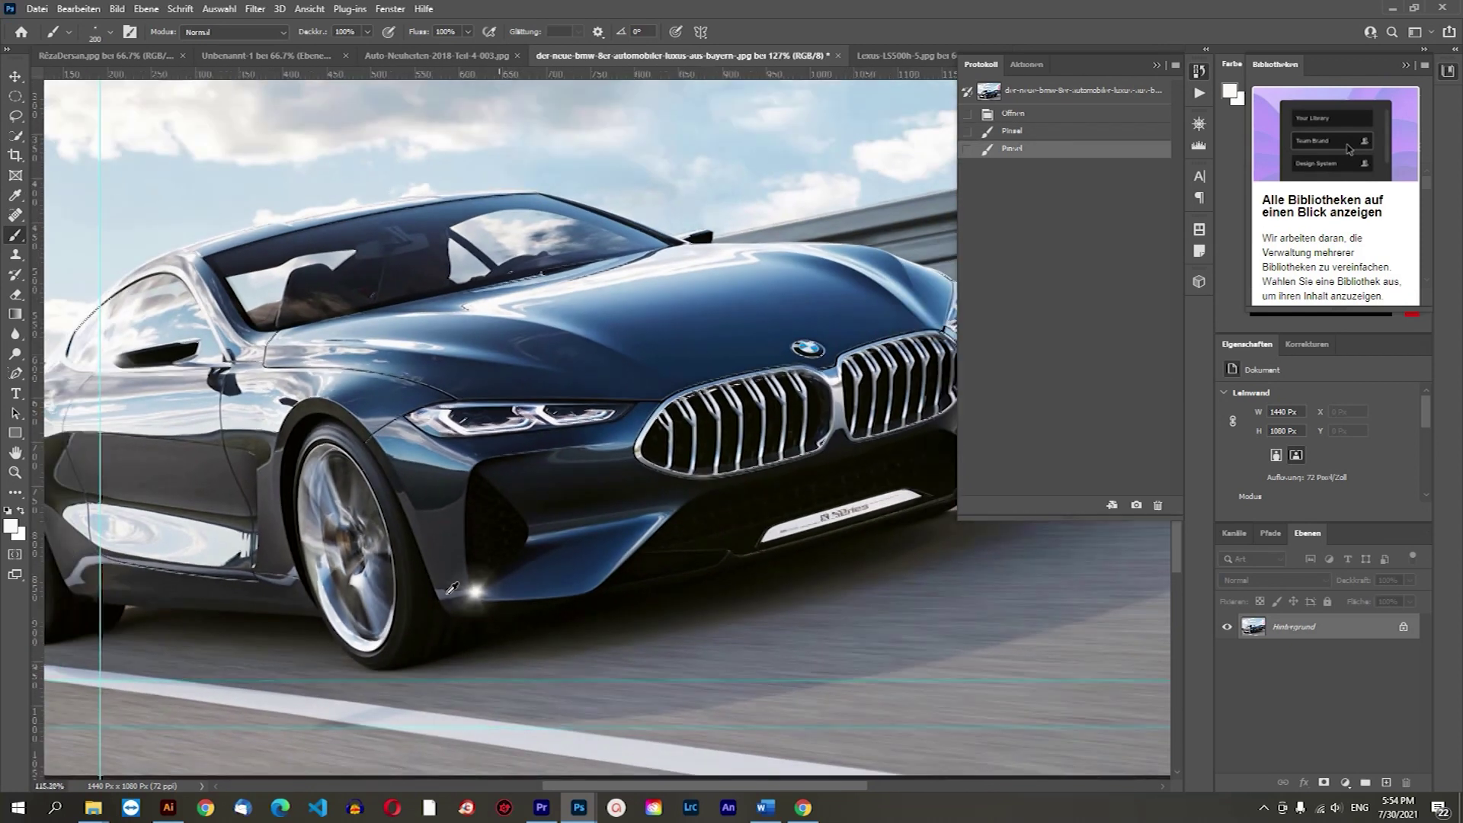
scroll(461, 588, down, 1)
scroll(863, 508, up, 2)
scroll(863, 508, up, 3)
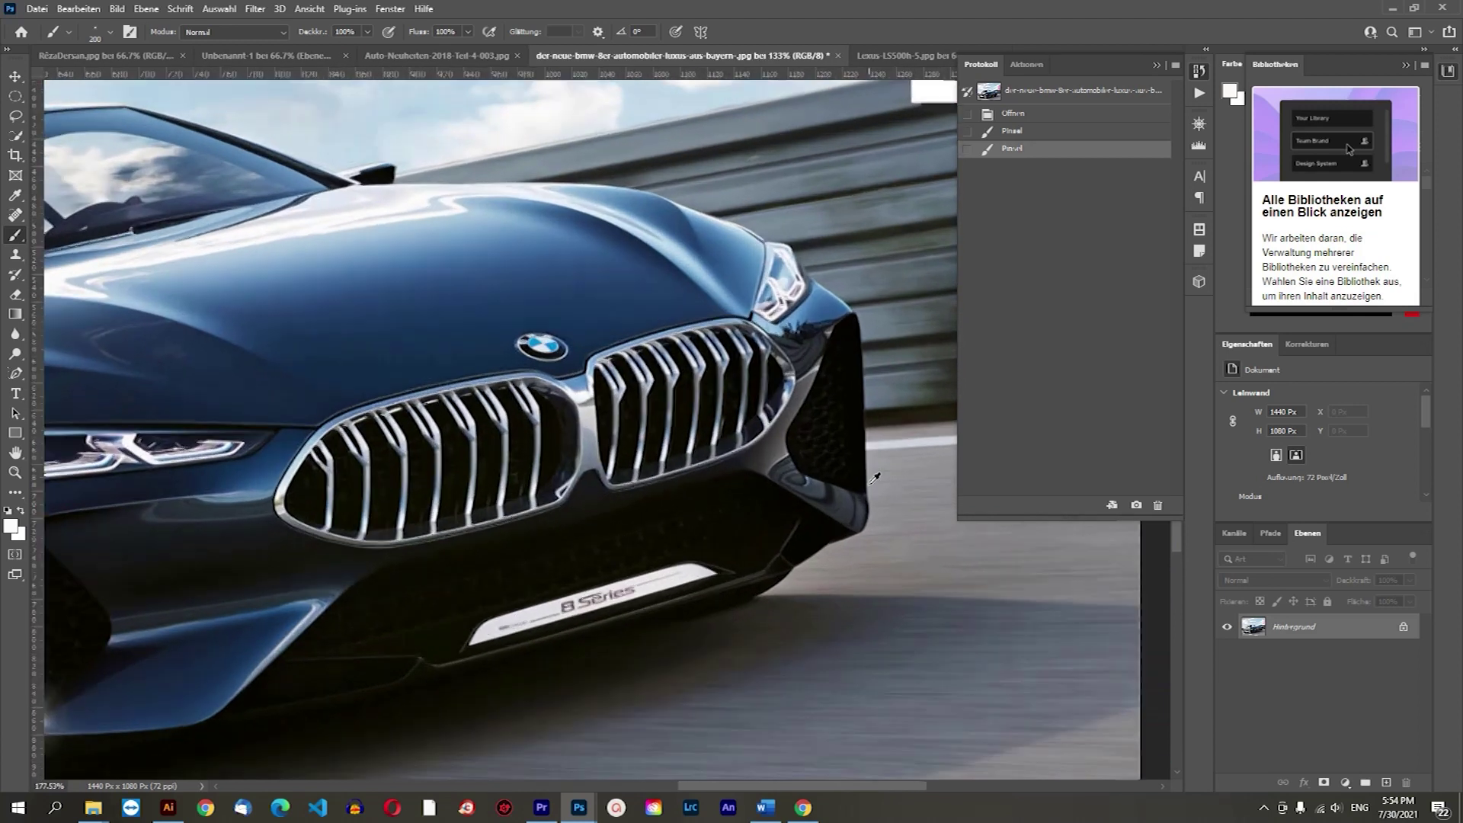
scroll(863, 508, up, 3)
scroll(863, 509, up, 3)
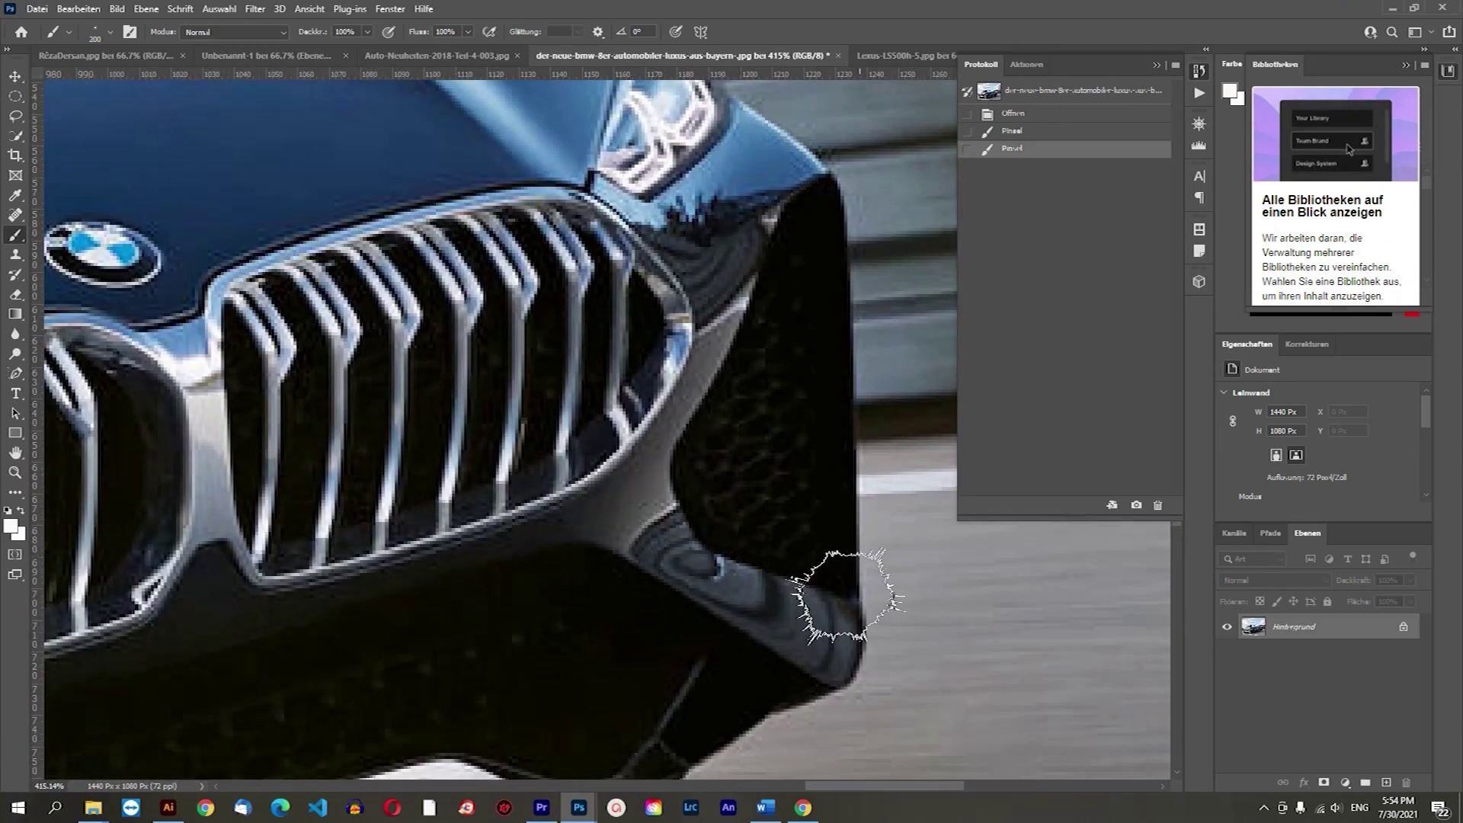
click(842, 593)
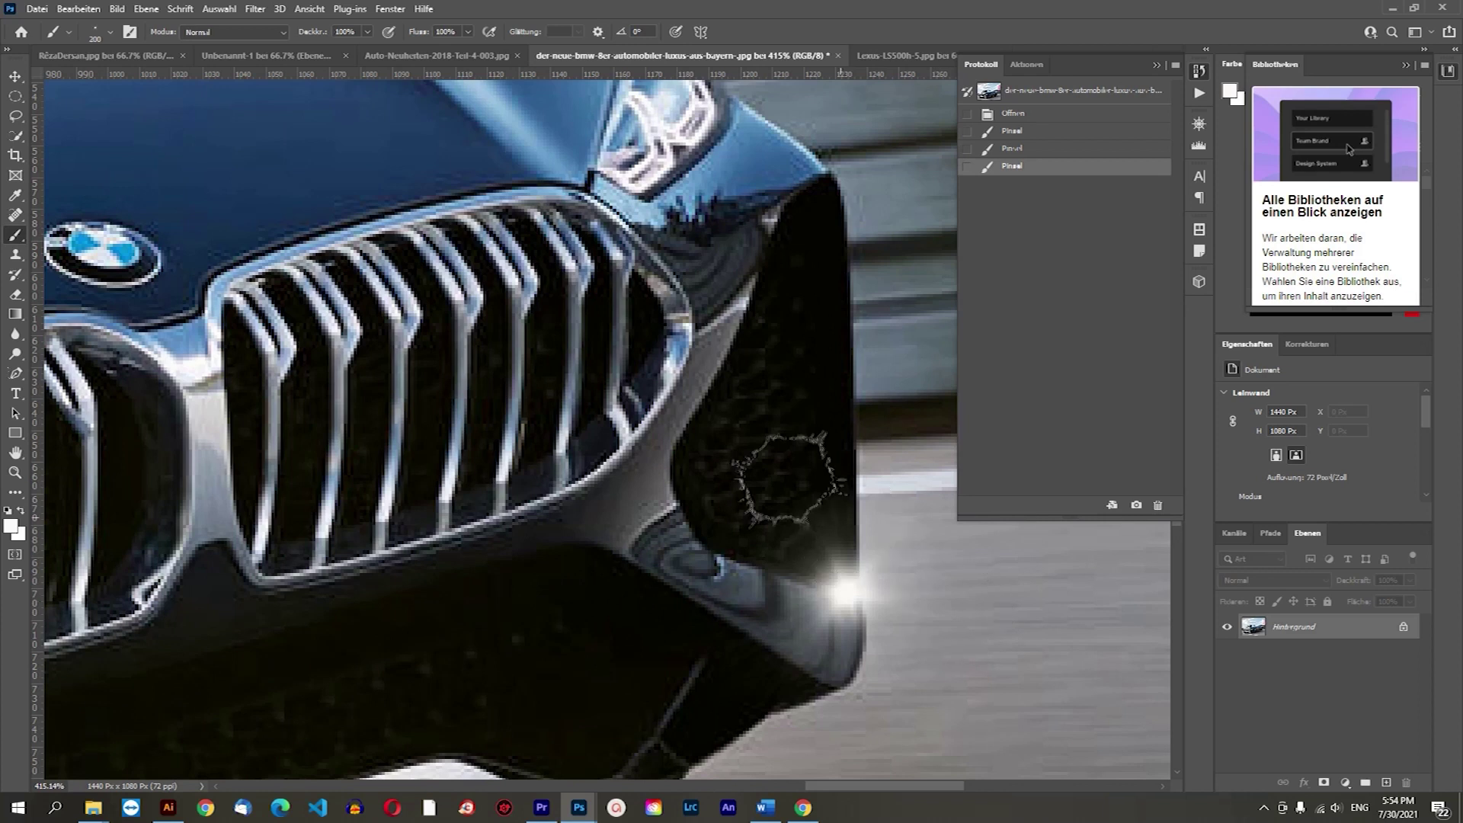
Zoom back out and close the History panel.
scroll(851, 476, down, 4)
scroll(851, 476, down, 4)
scroll(852, 476, down, 2)
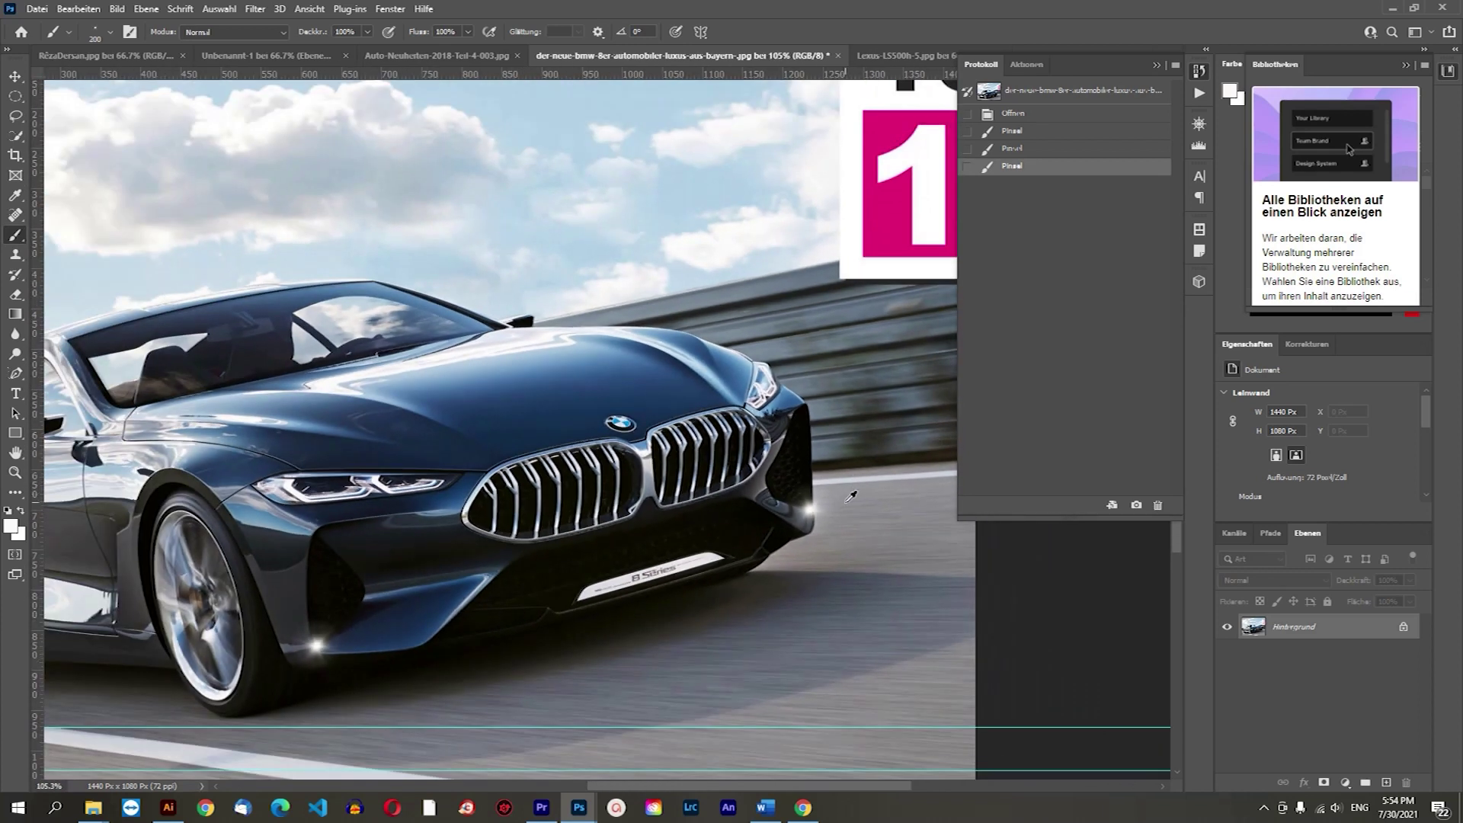
scroll(765, 488, down, 2)
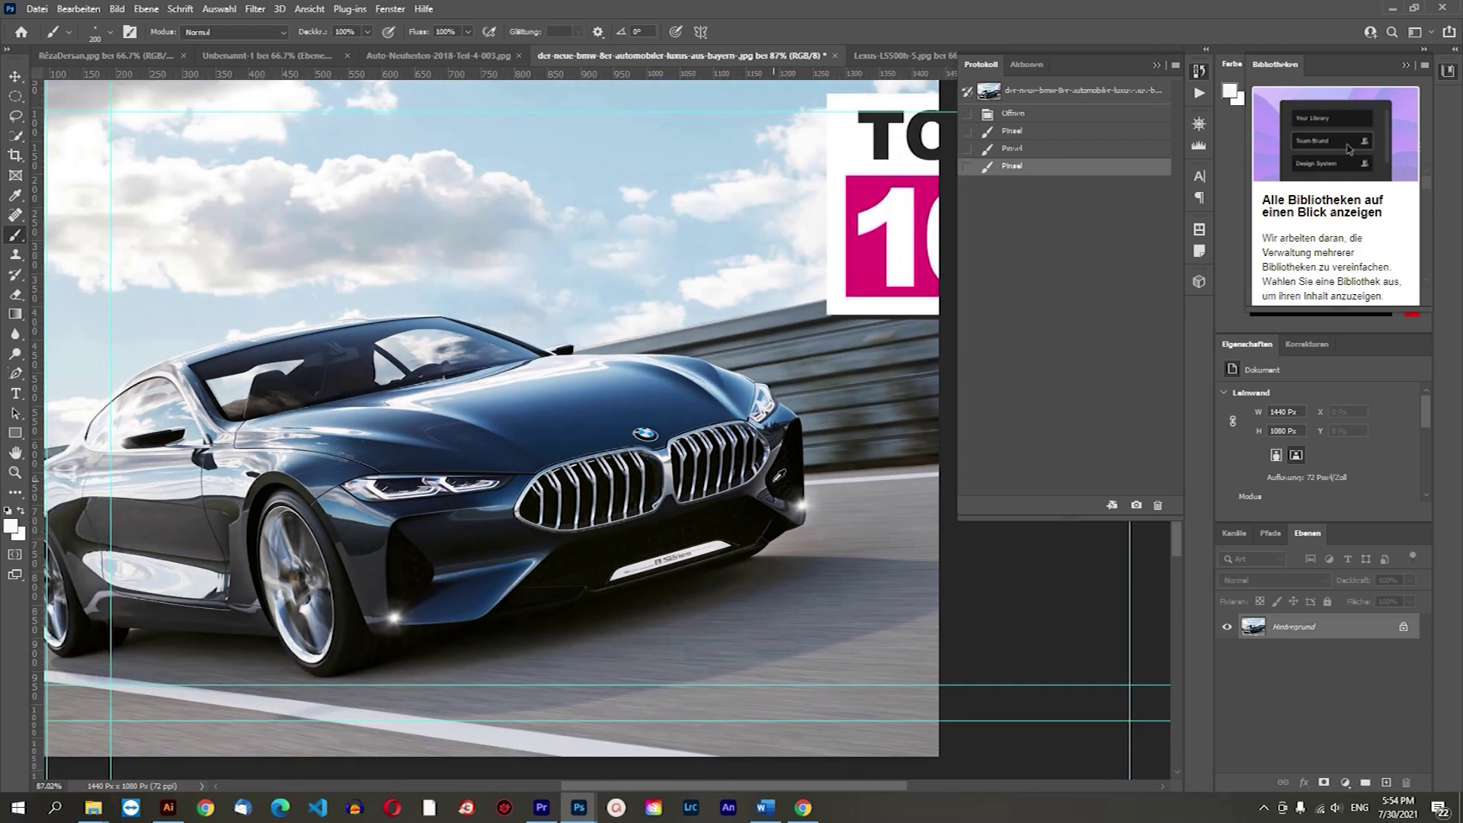
scroll(808, 482, down, 1)
scroll(807, 482, down, 1)
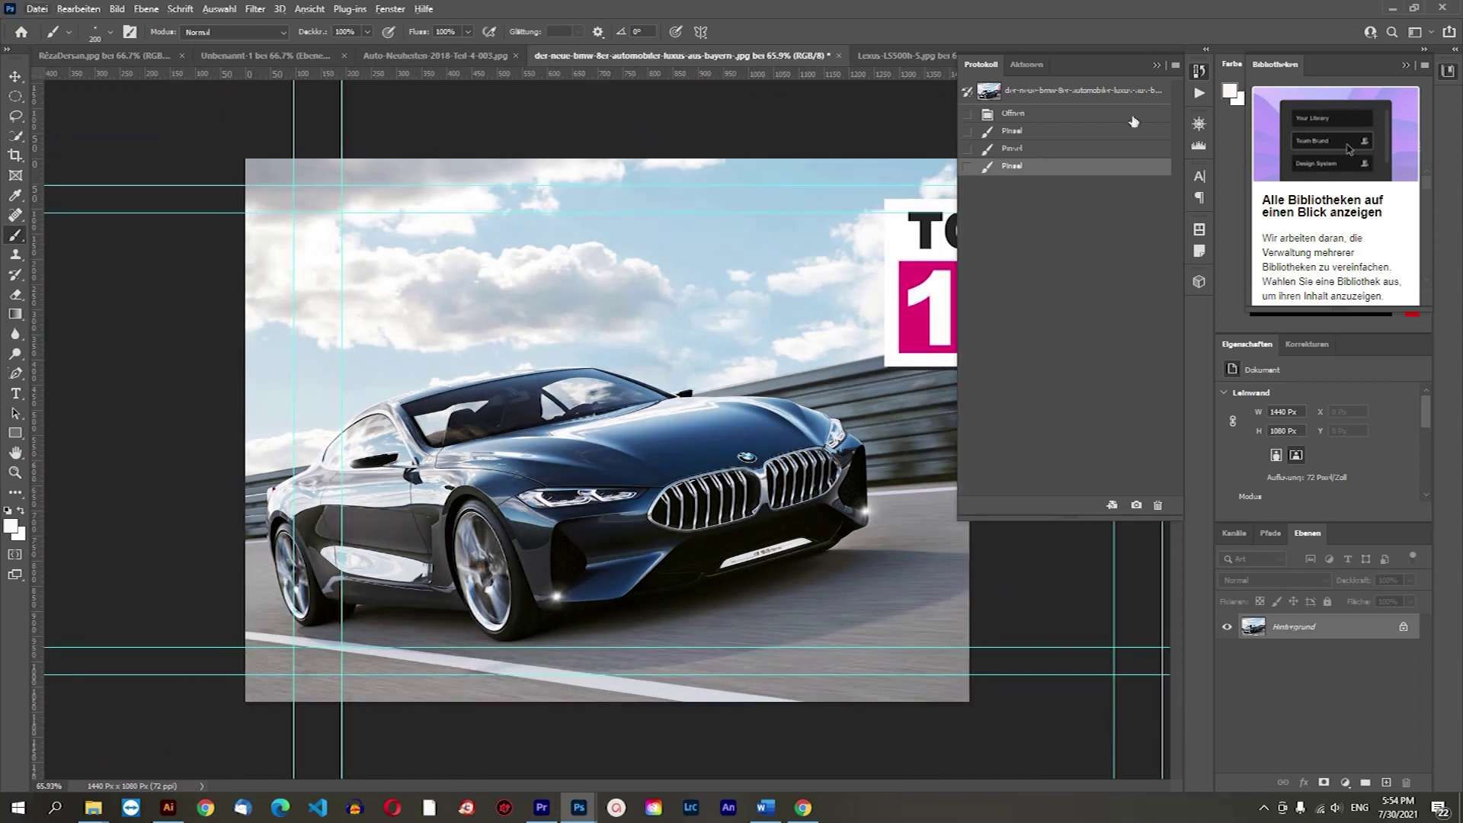
click(1156, 66)
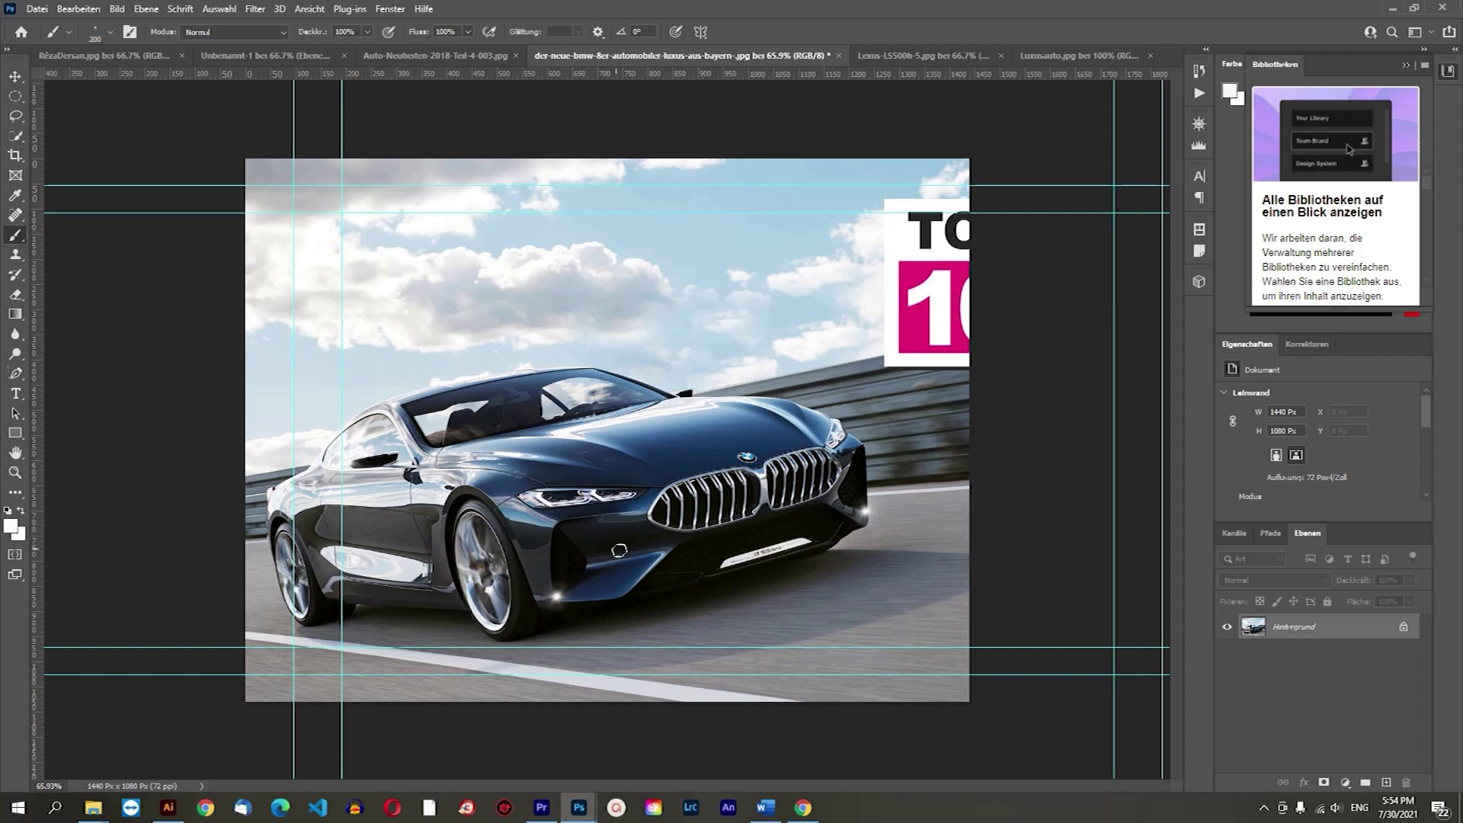
Cycle through the Move and Quick Selection tools and return to the Brush tool.
scroll(715, 534, up, 1)
scroll(754, 534, down, 3)
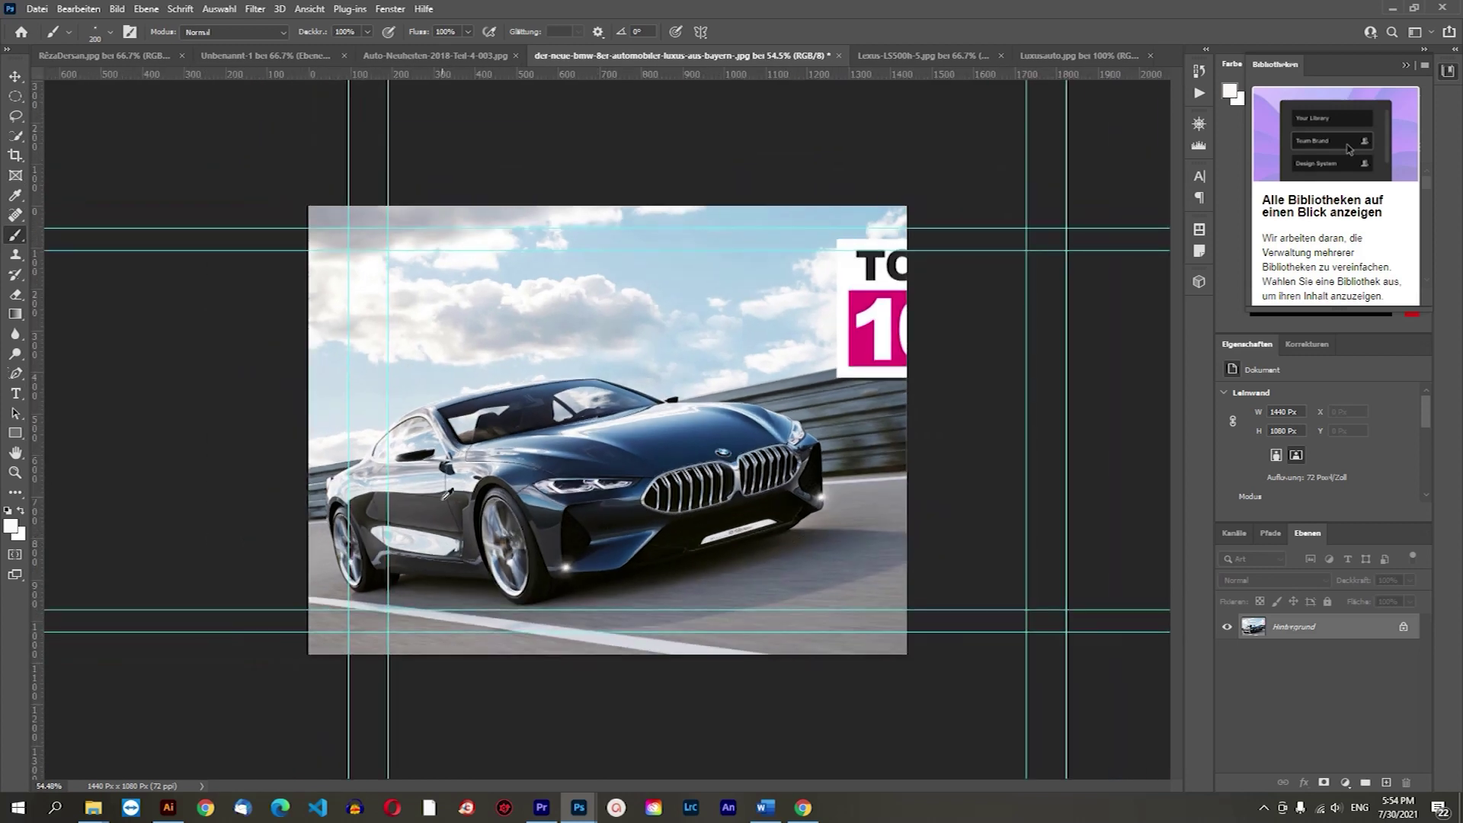
click(16, 78)
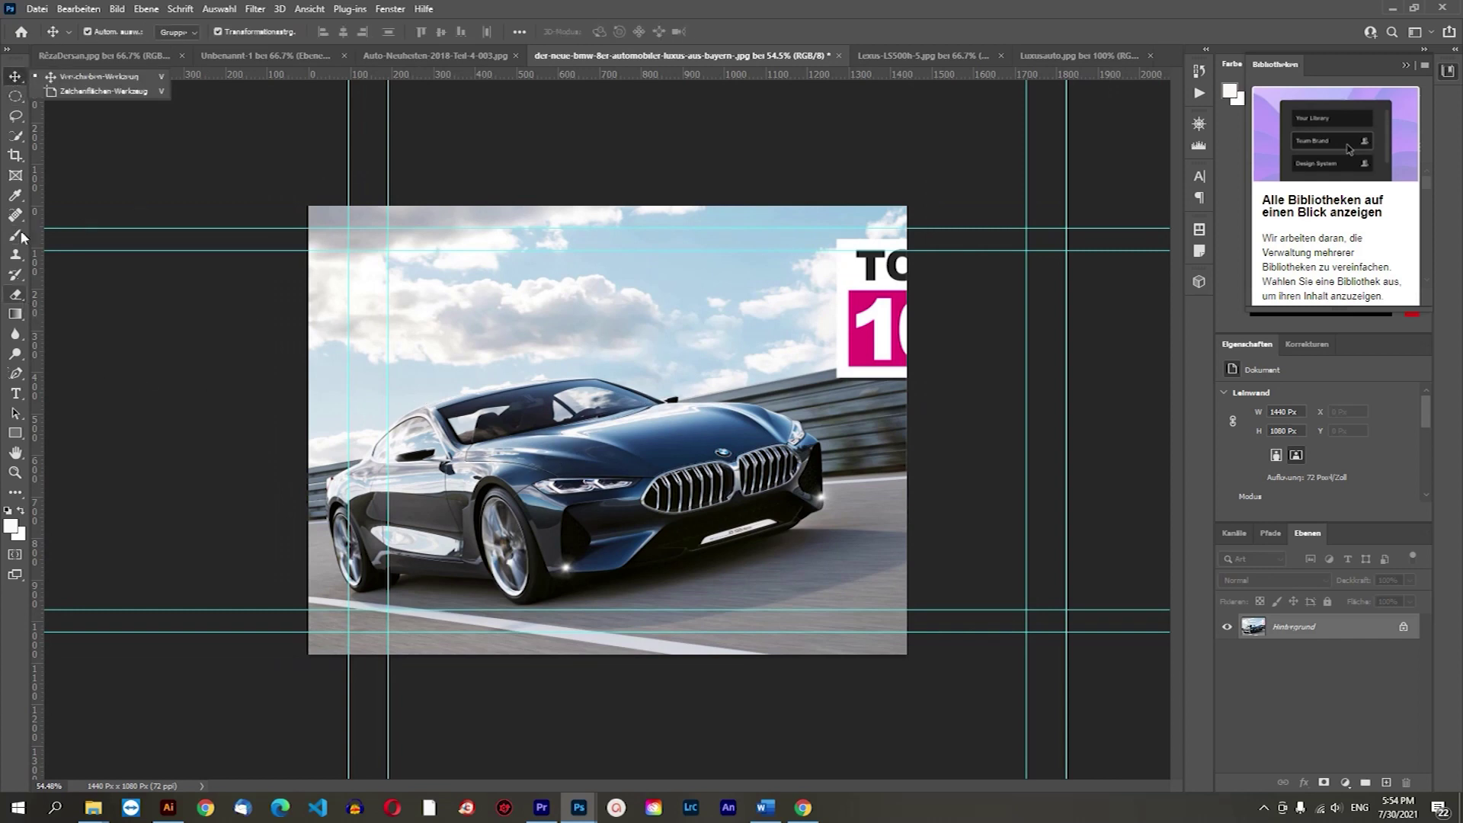
click(26, 134)
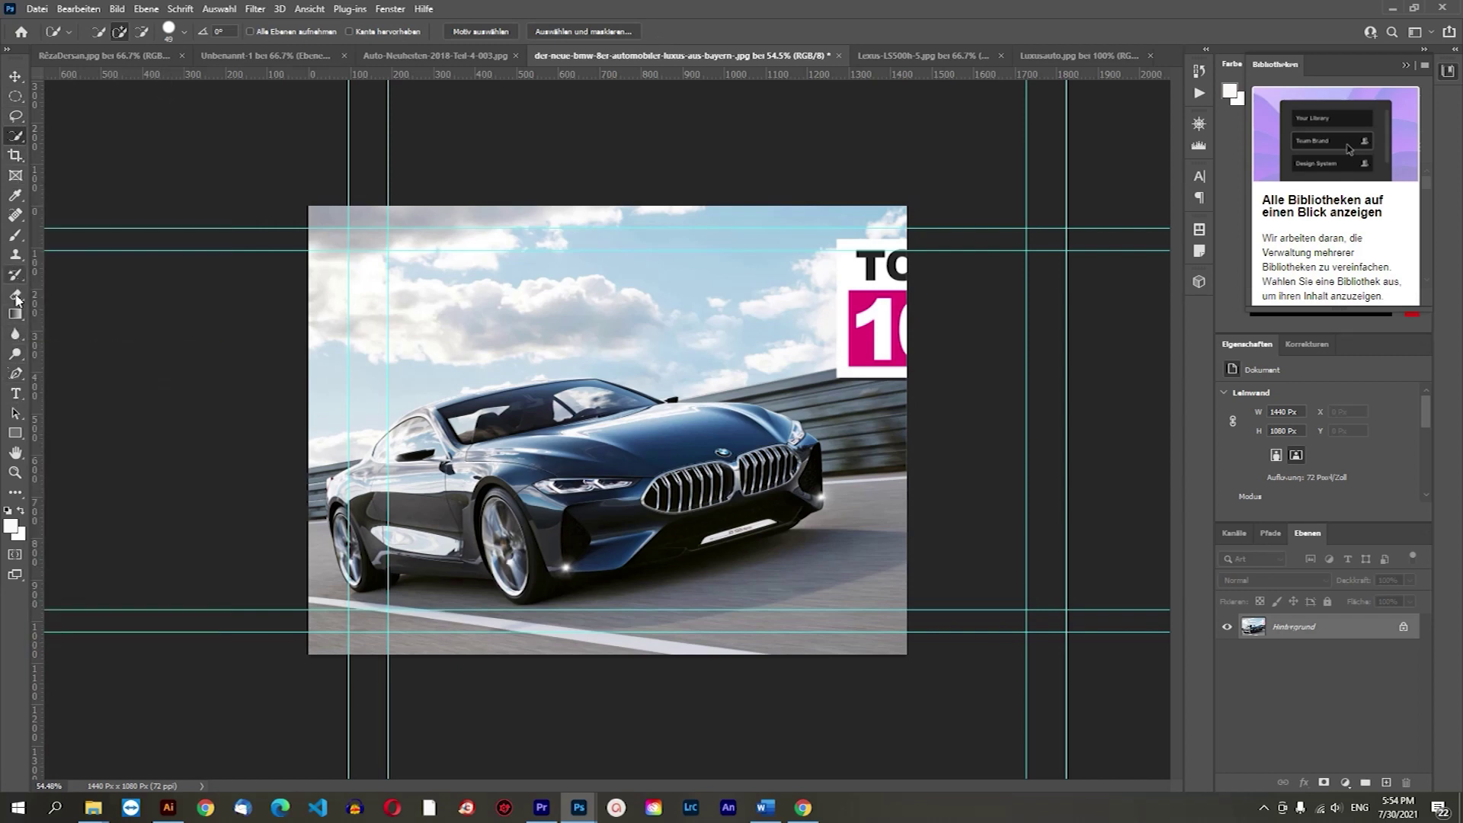
click(16, 237)
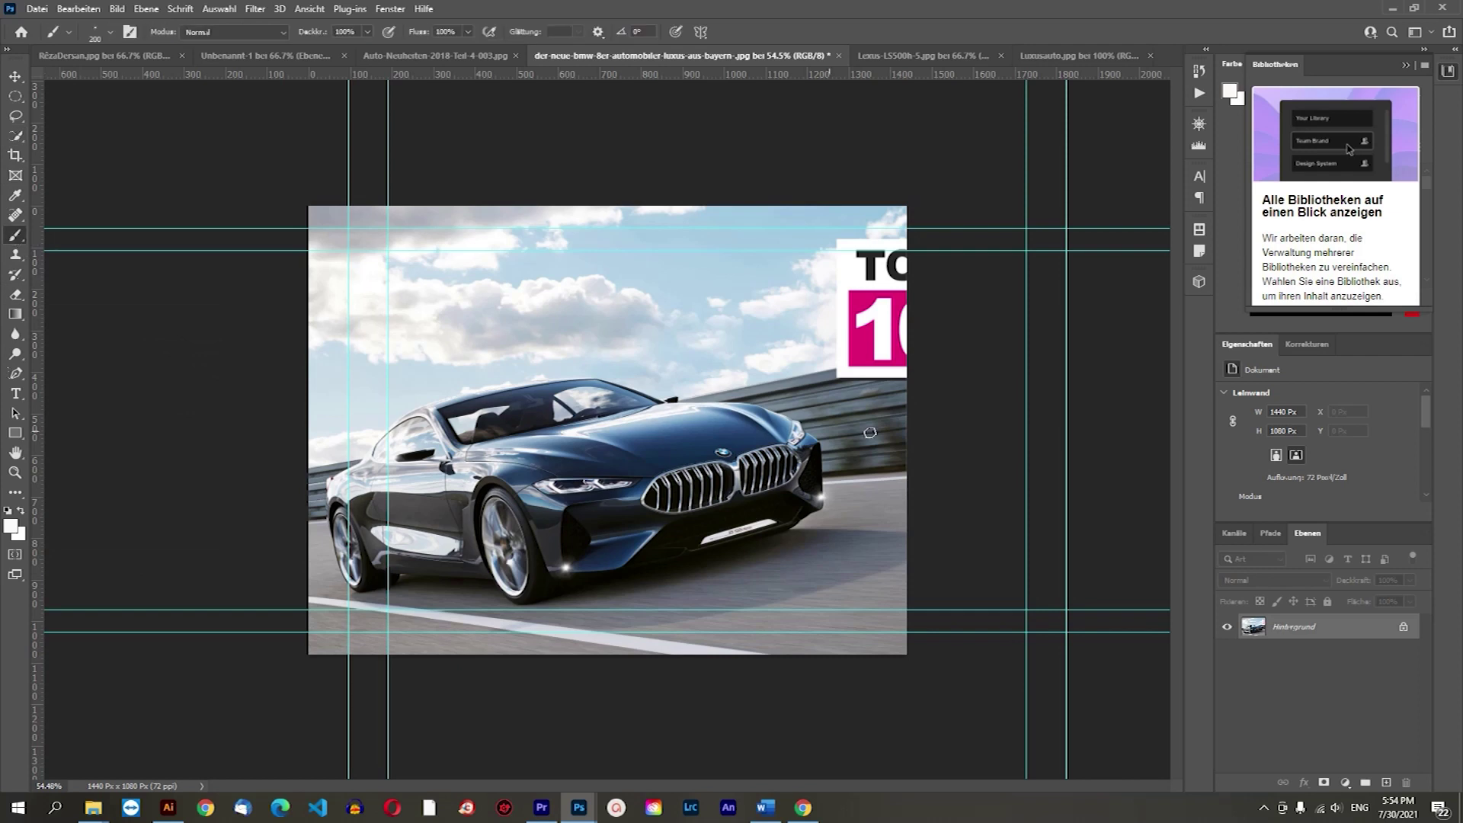
click(105, 32)
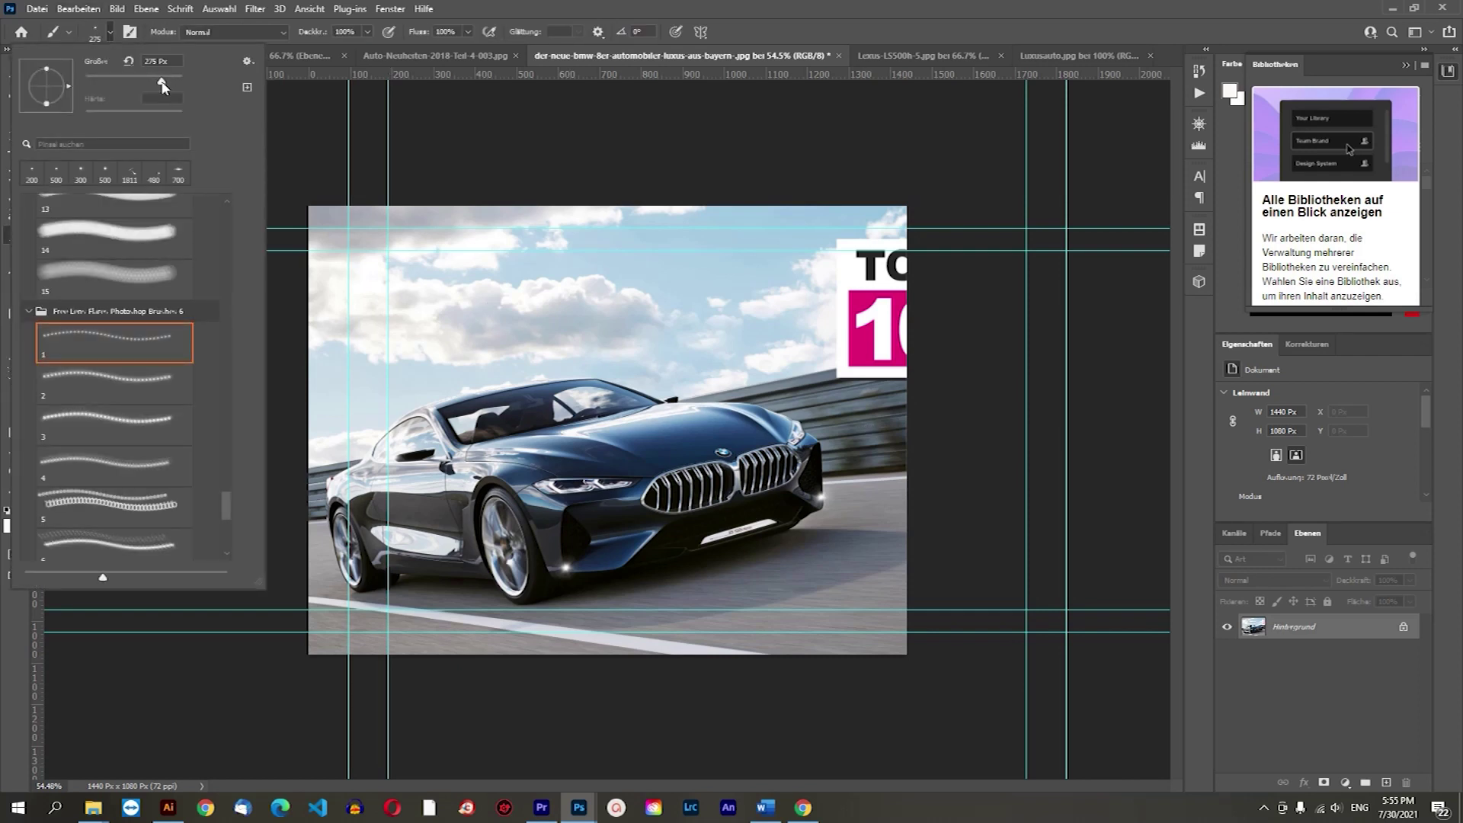
Enlarge the lens-flare brush to 448 px and stamp flares on both headlights.
drag(170, 84, 170, 84)
click(609, 483)
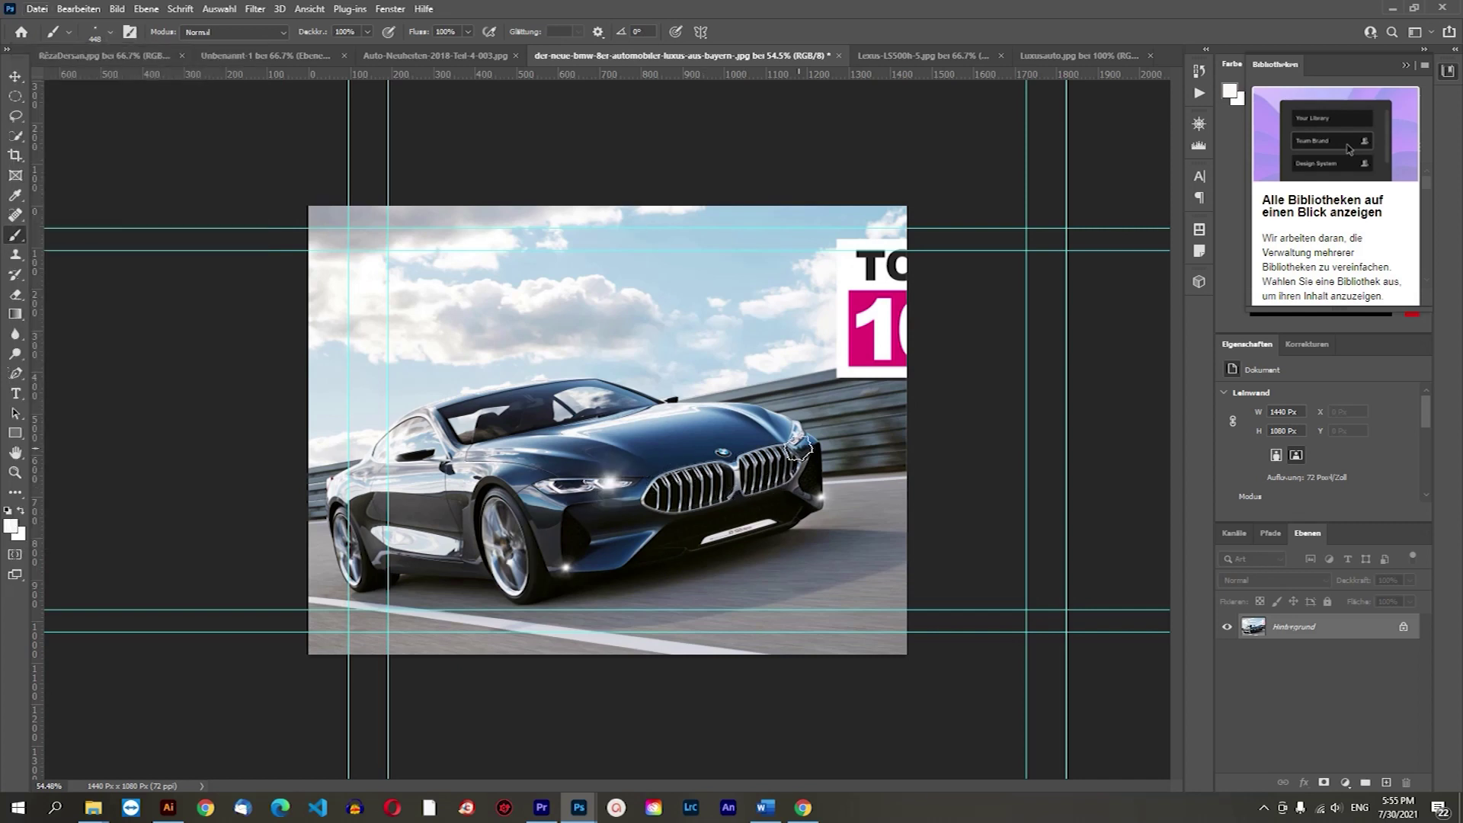
click(792, 433)
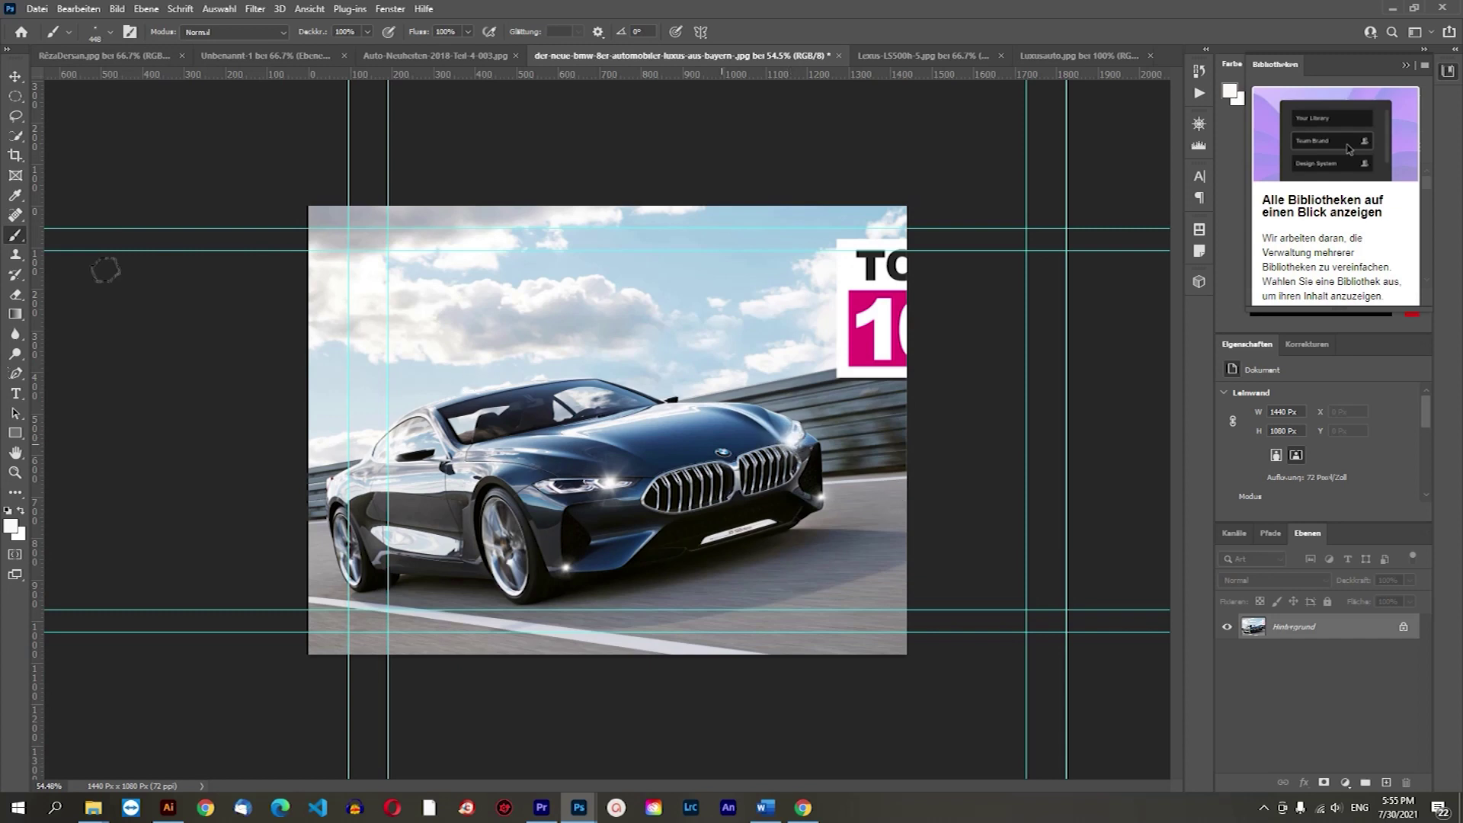
Preview lens-flare brushes 3 through 9 and settle on dotted sparkle brush 11.
click(99, 34)
scroll(170, 450, down, 3)
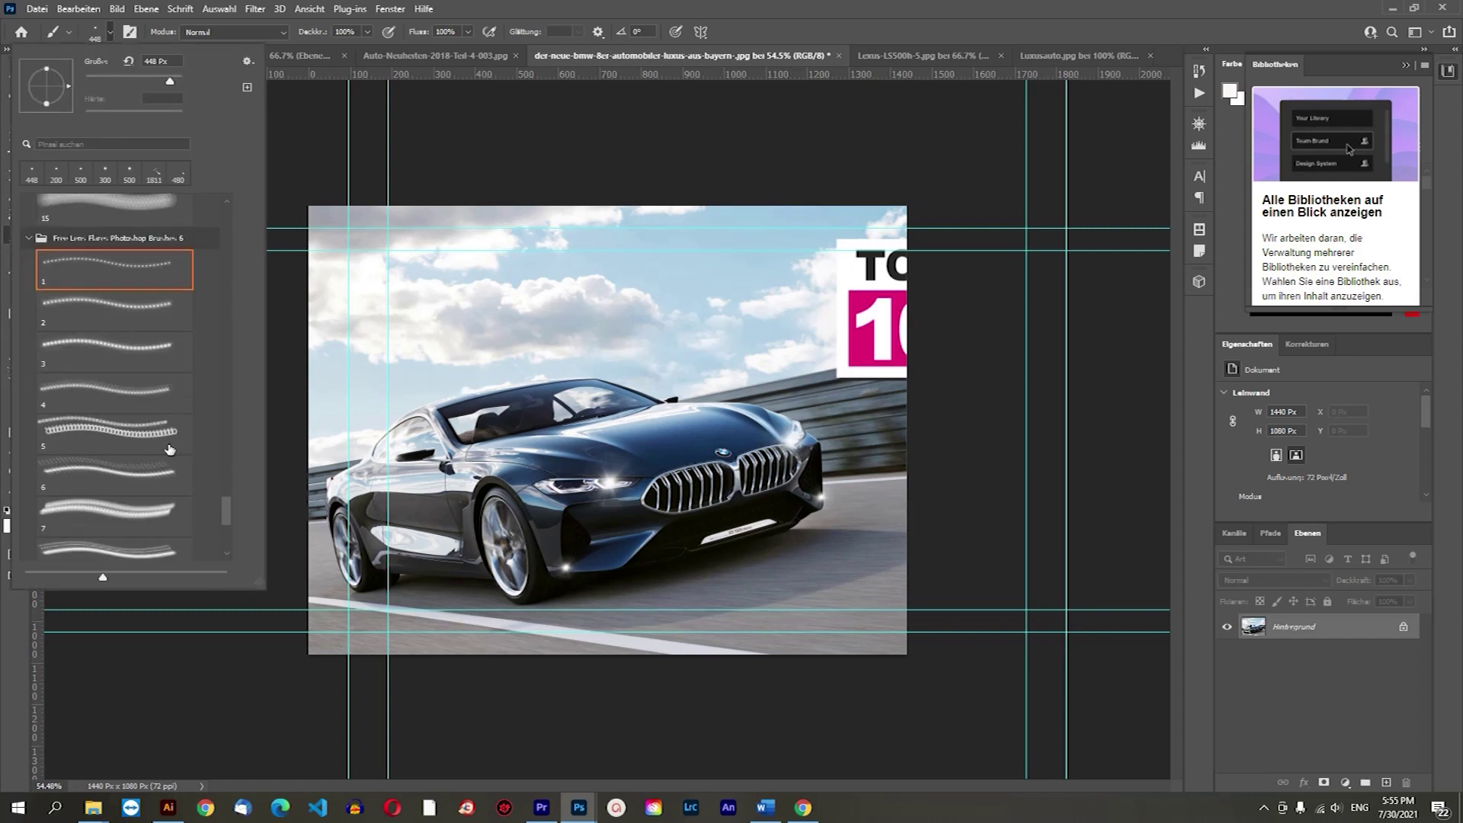
click(128, 352)
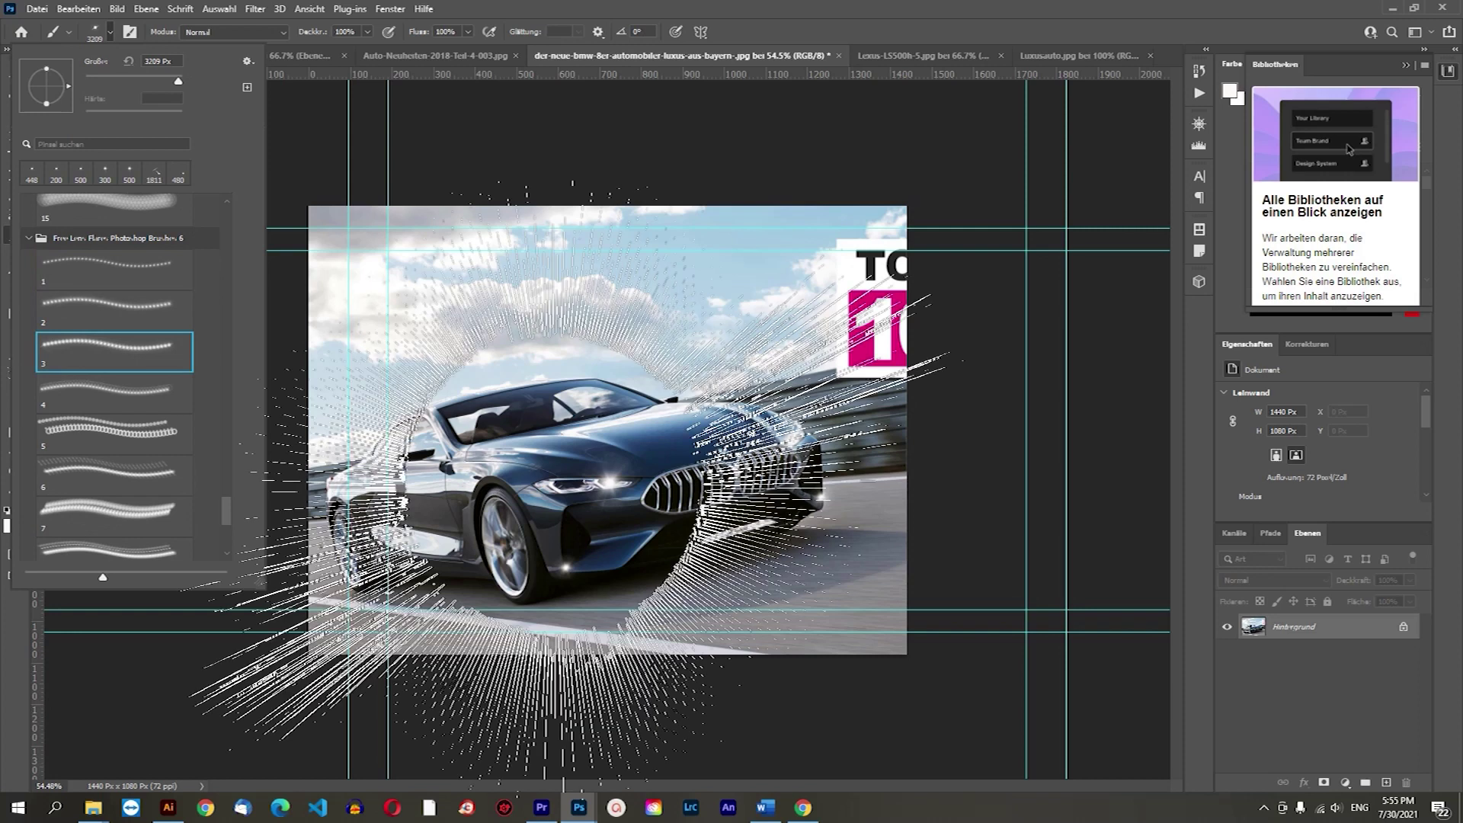
click(141, 397)
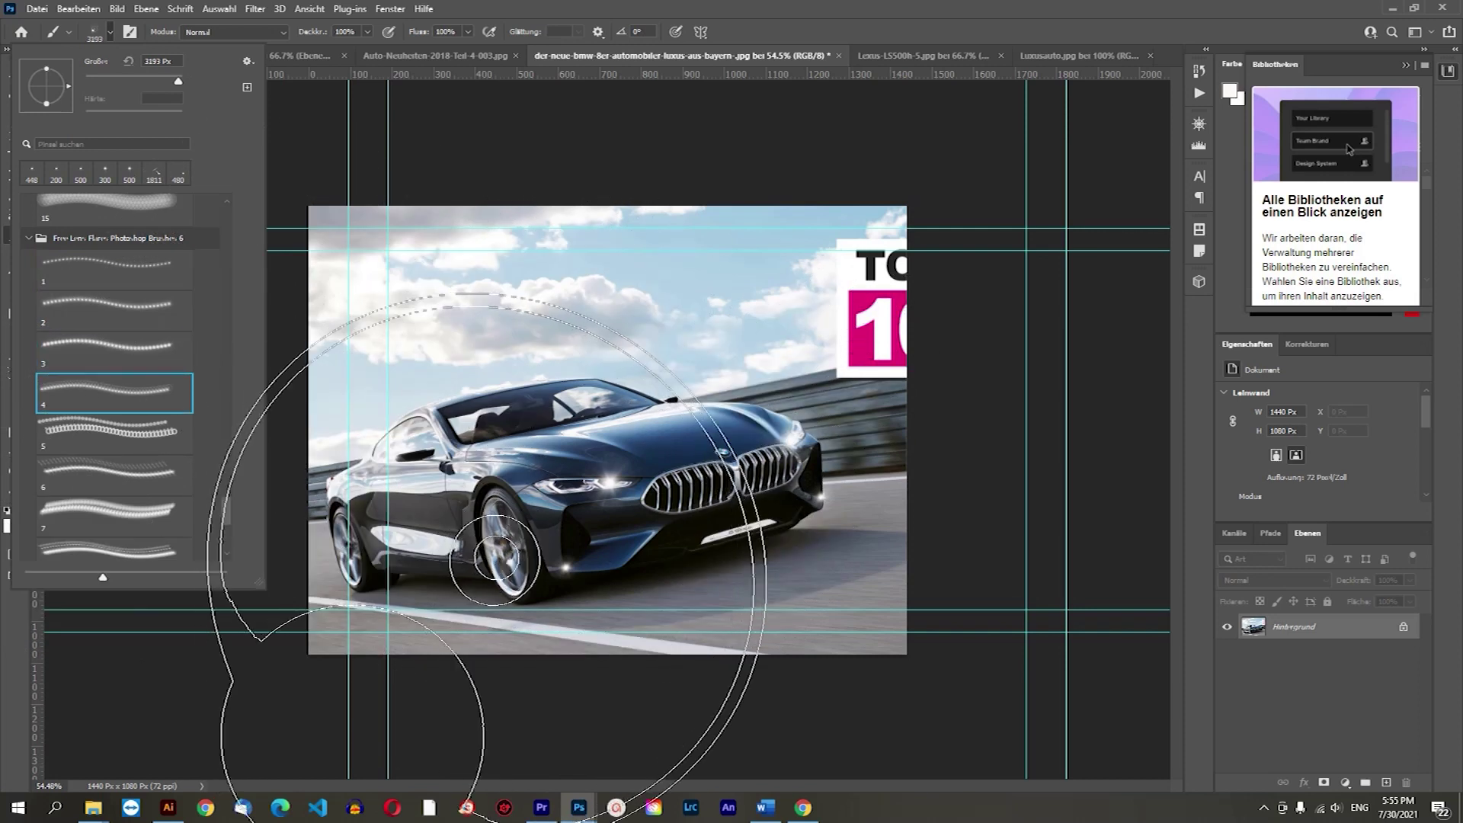
click(151, 438)
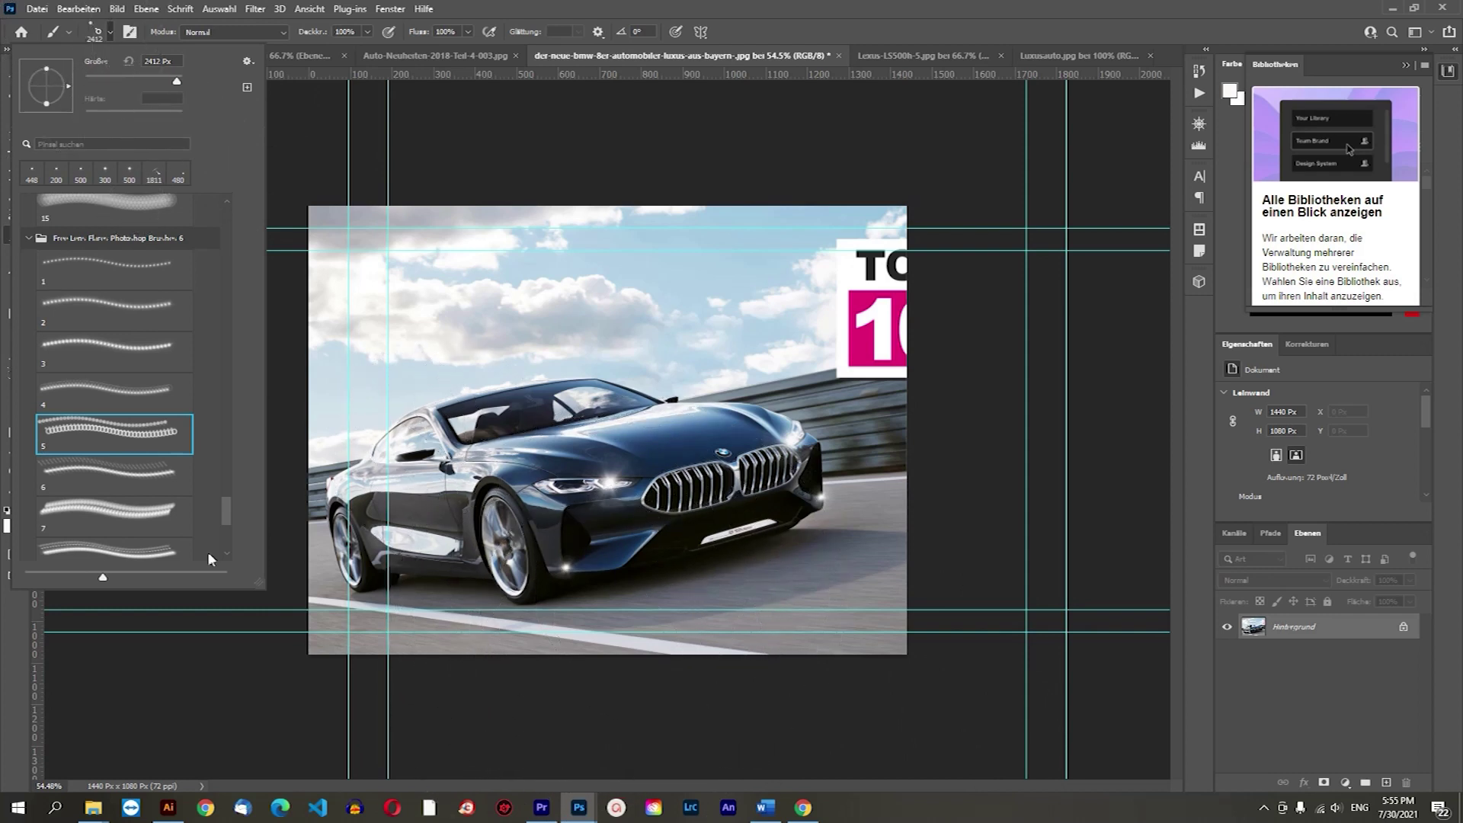
click(129, 468)
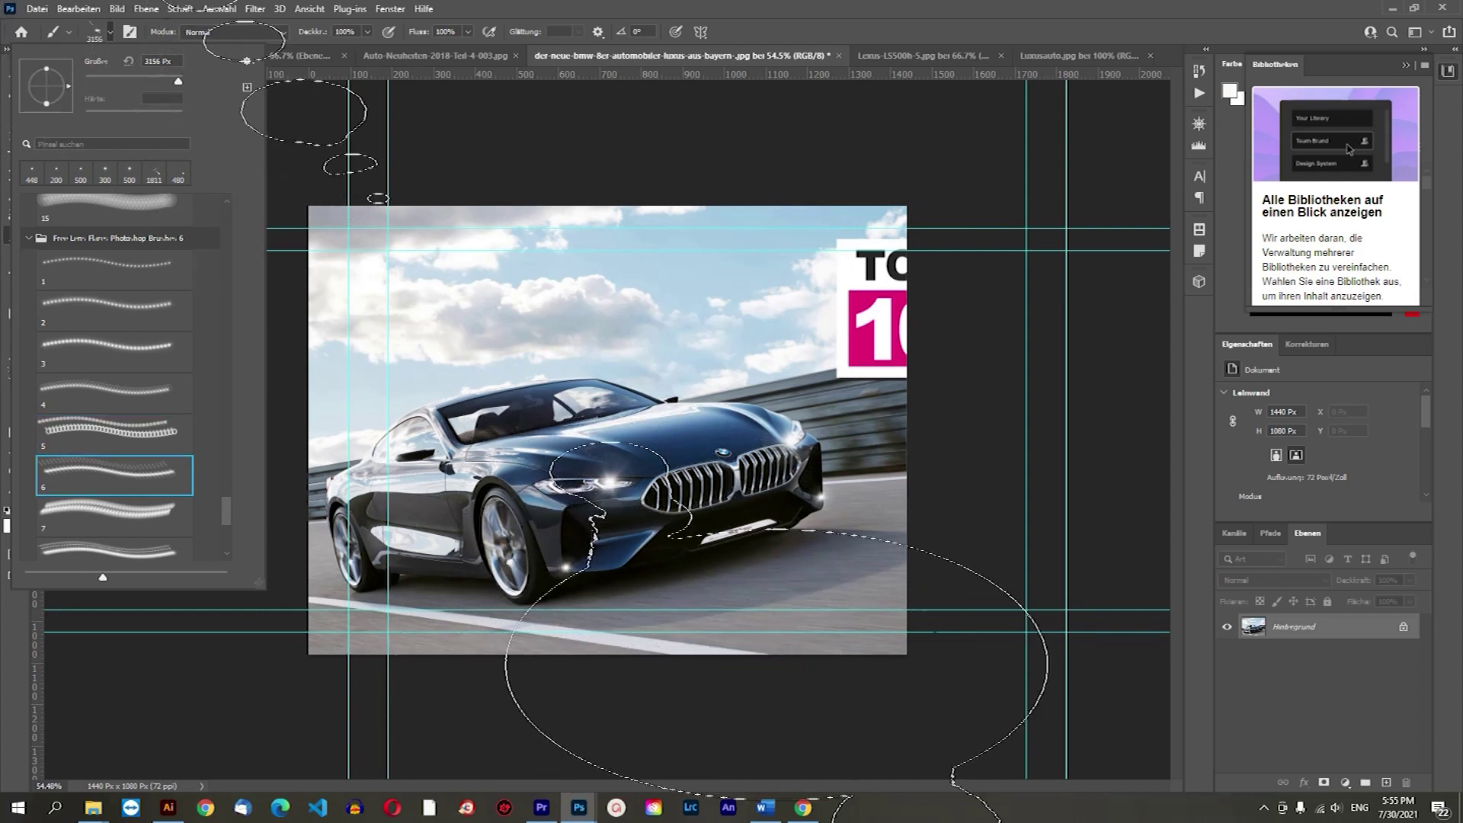
click(147, 509)
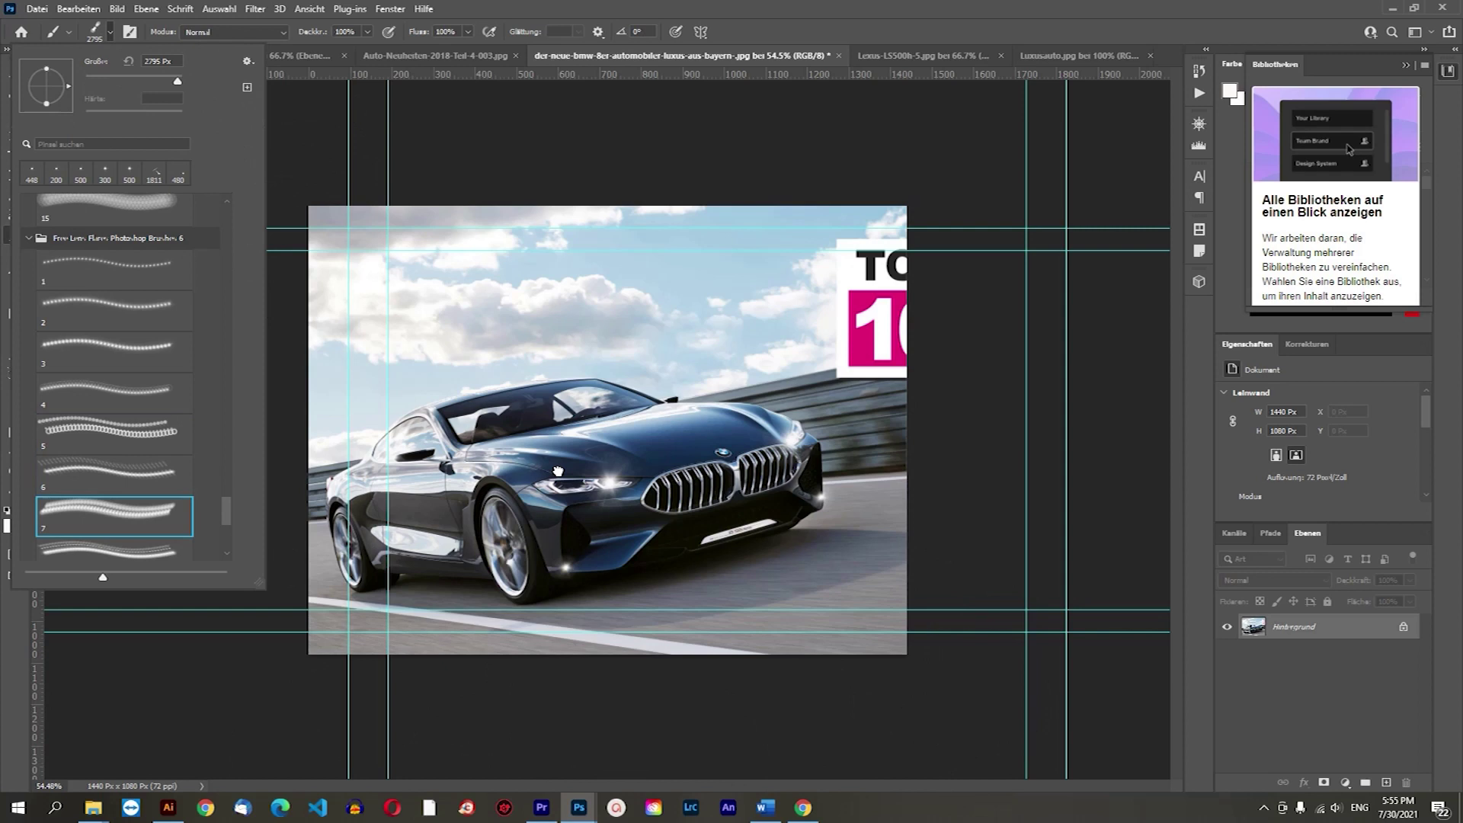
scroll(124, 528, down, 3)
click(128, 410)
click(135, 450)
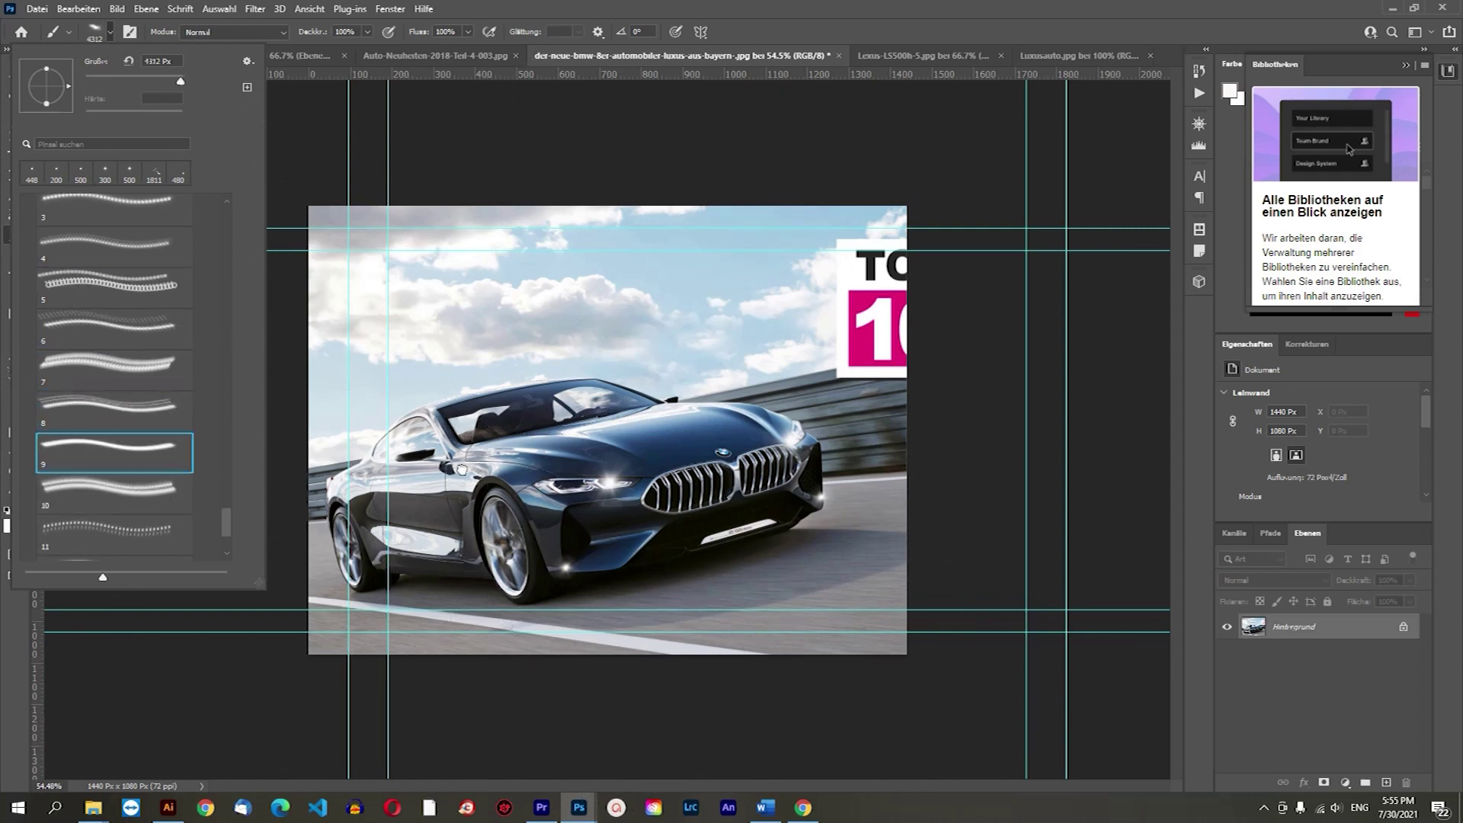
click(143, 524)
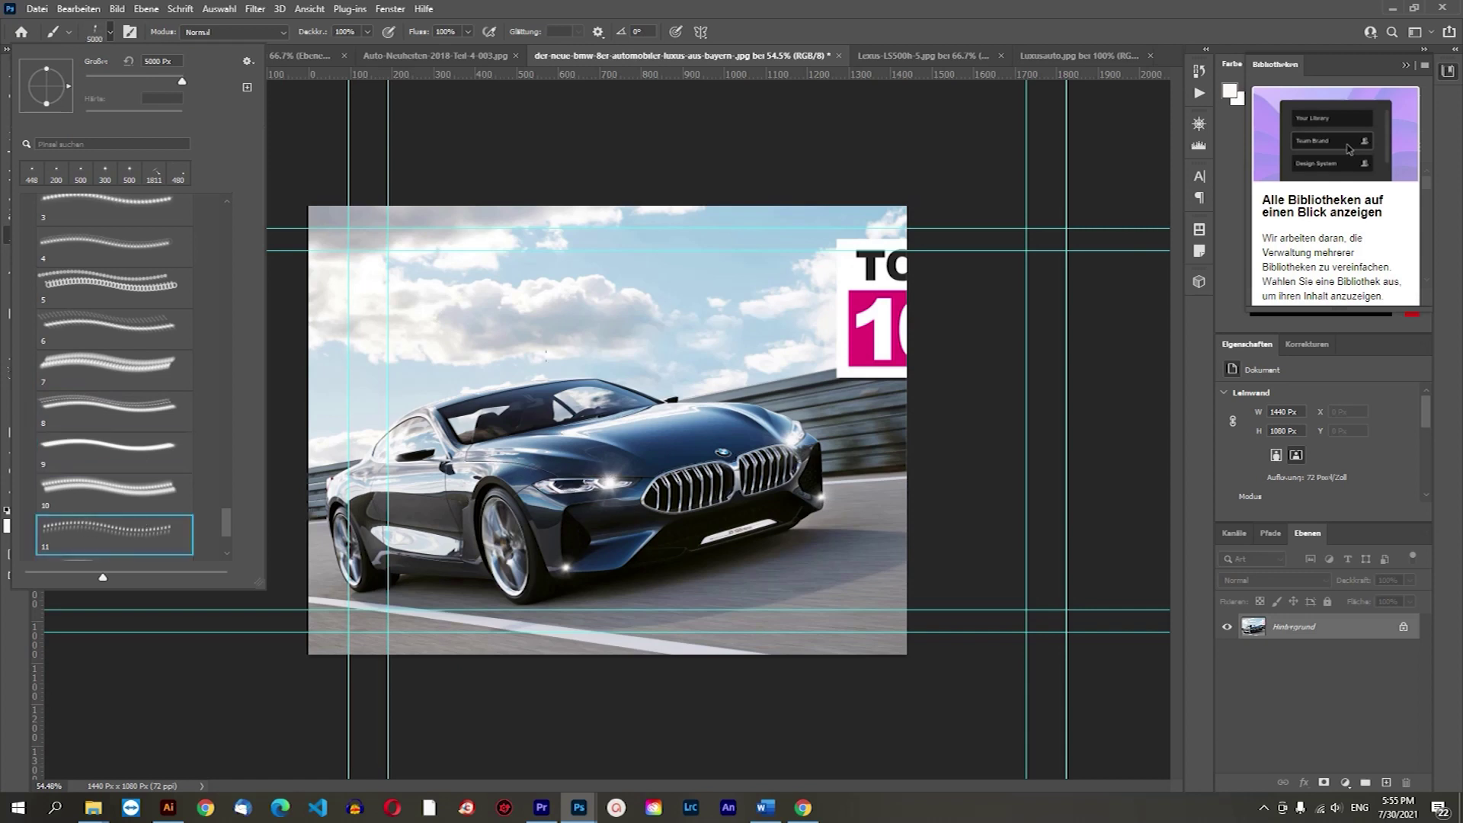
At 500 px, stamp white sparkles around the left headlight, then open History.
text(500)
key(Return)
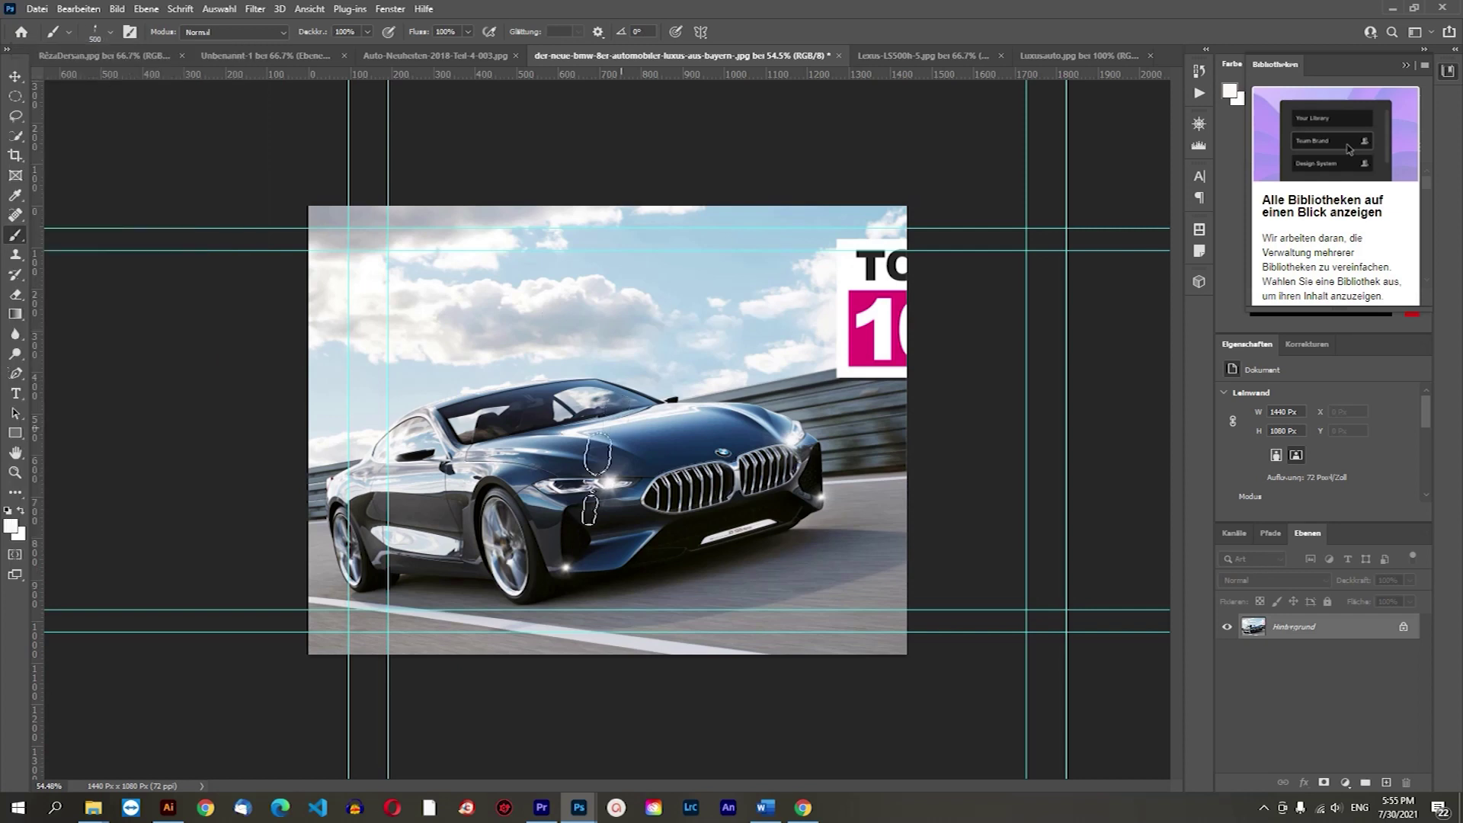
click(563, 514)
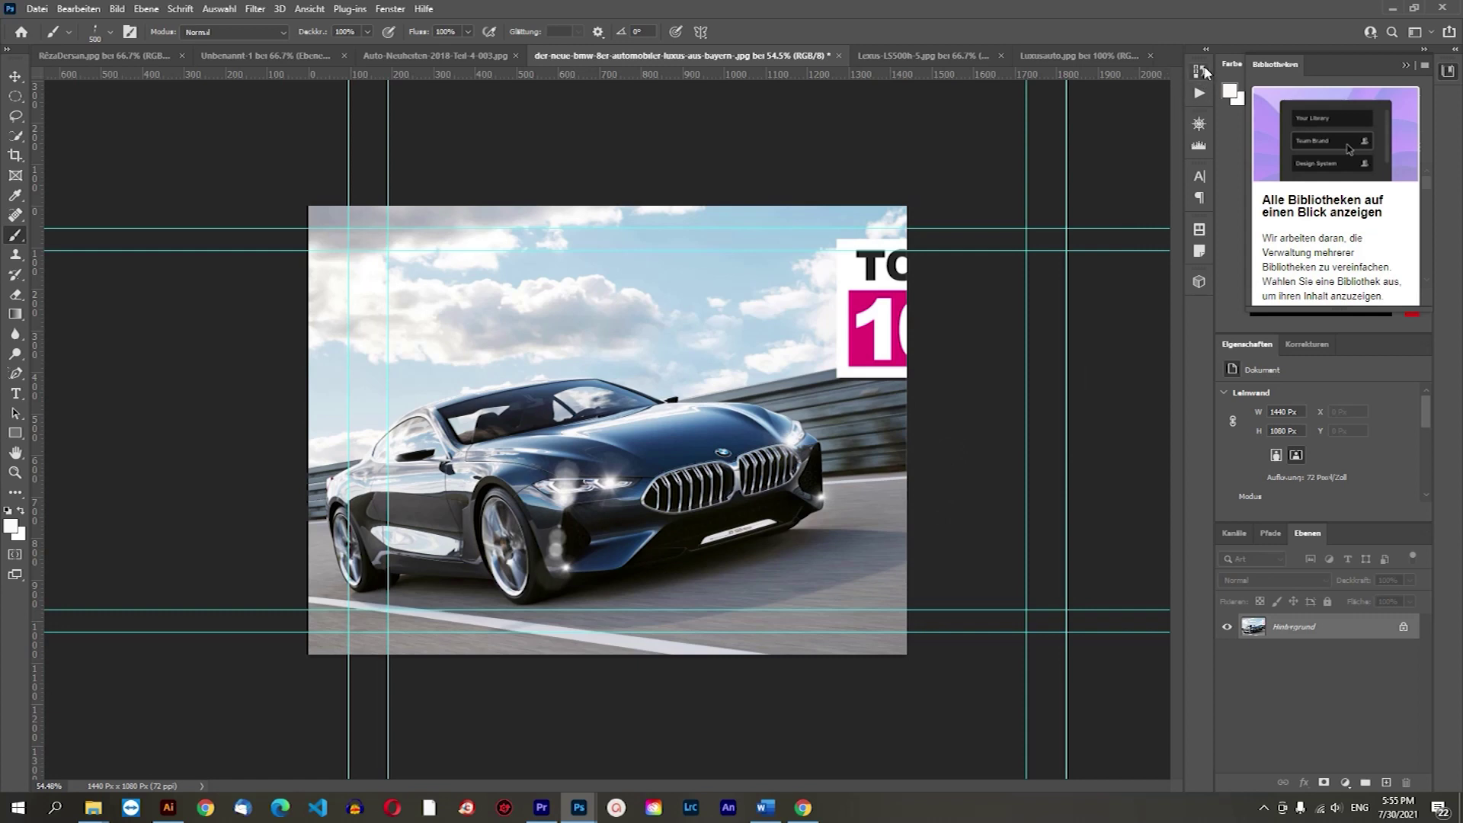
click(1200, 71)
Undo the sparkles and paint a glow on the left headlight with 300 px brush 15.
click(1025, 202)
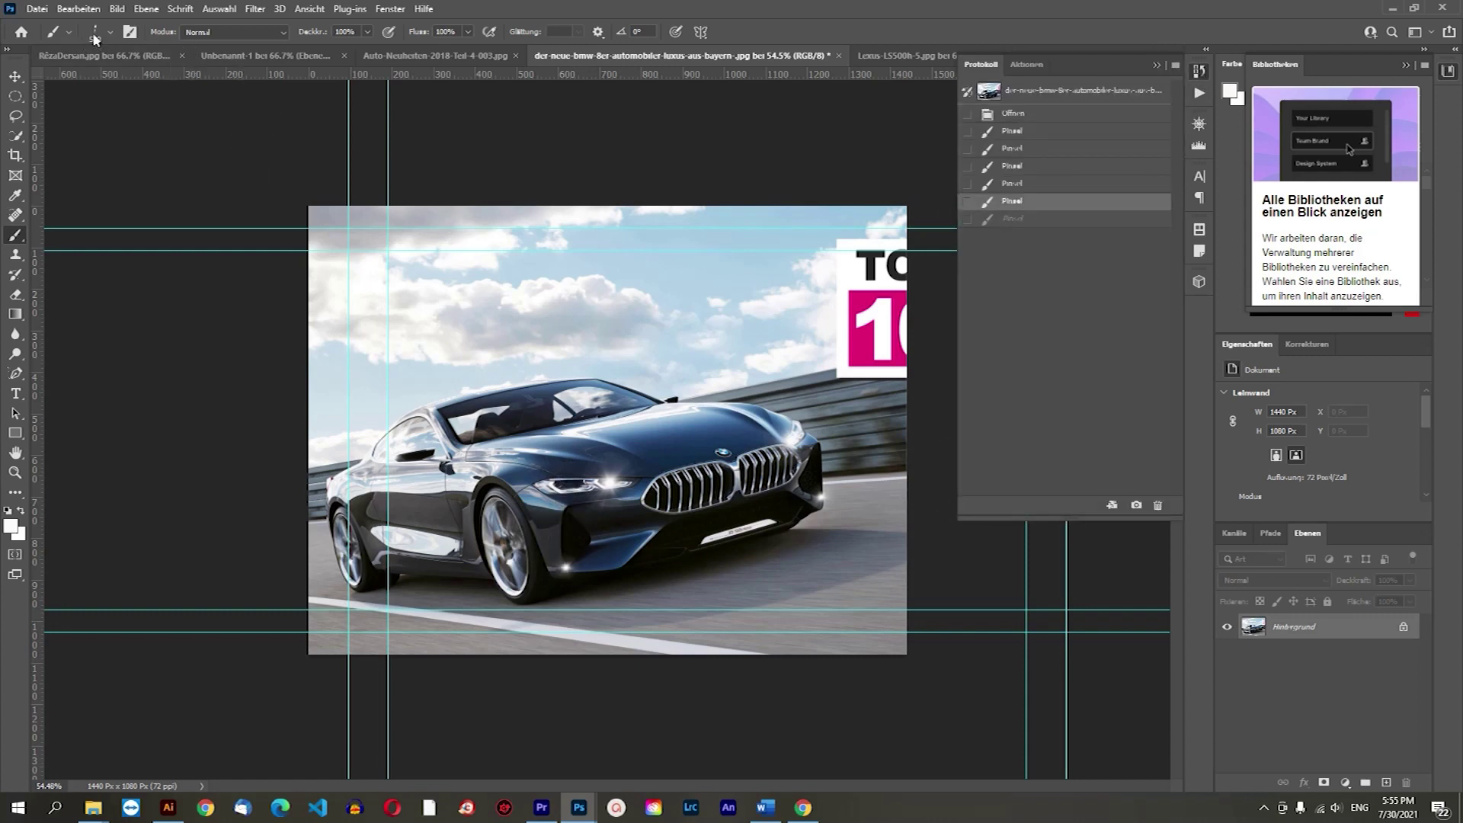
click(95, 36)
scroll(151, 438, down, 1)
scroll(151, 438, down, 2)
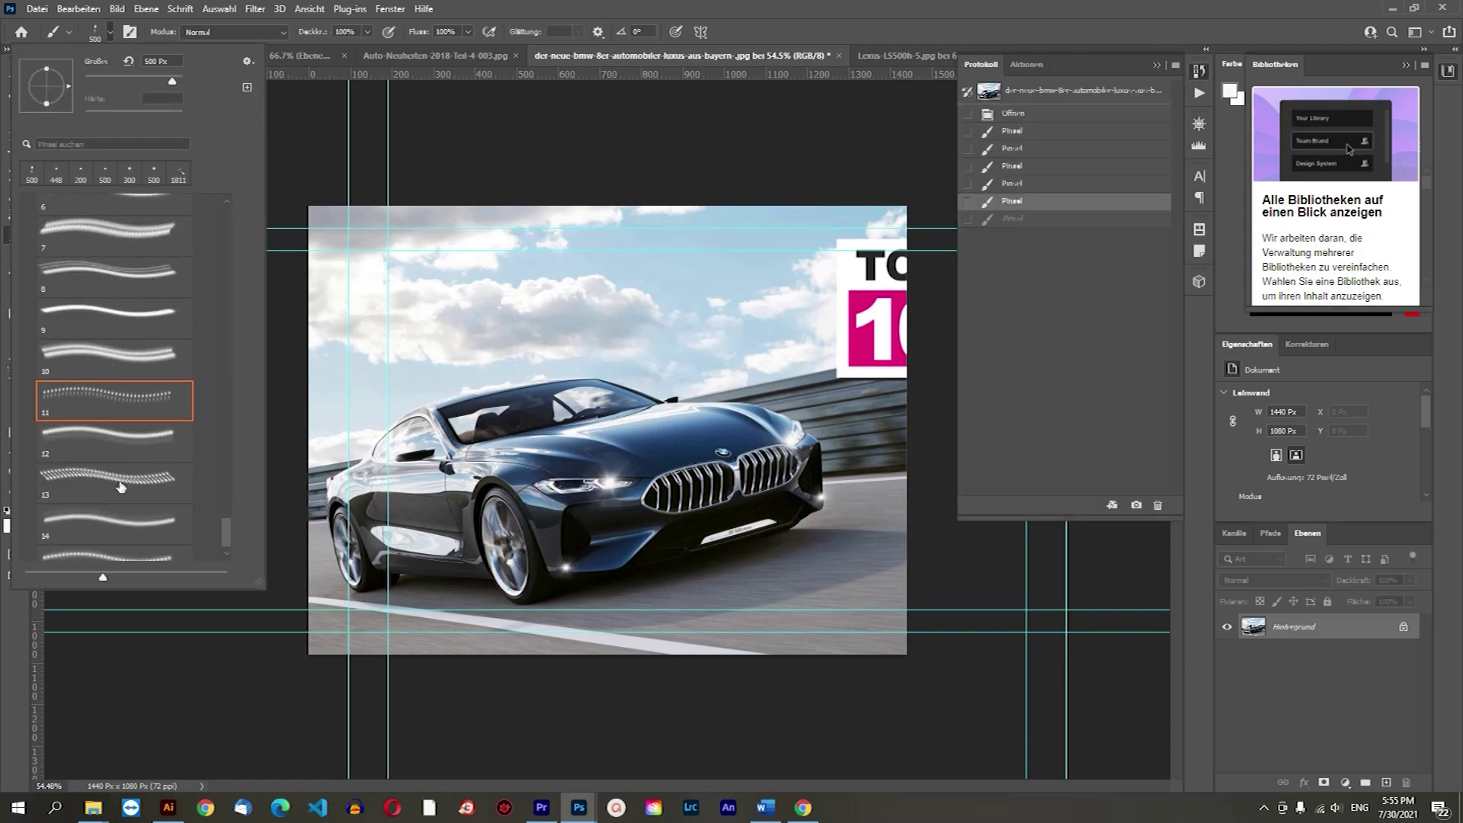
scroll(120, 487, down, 1)
click(123, 537)
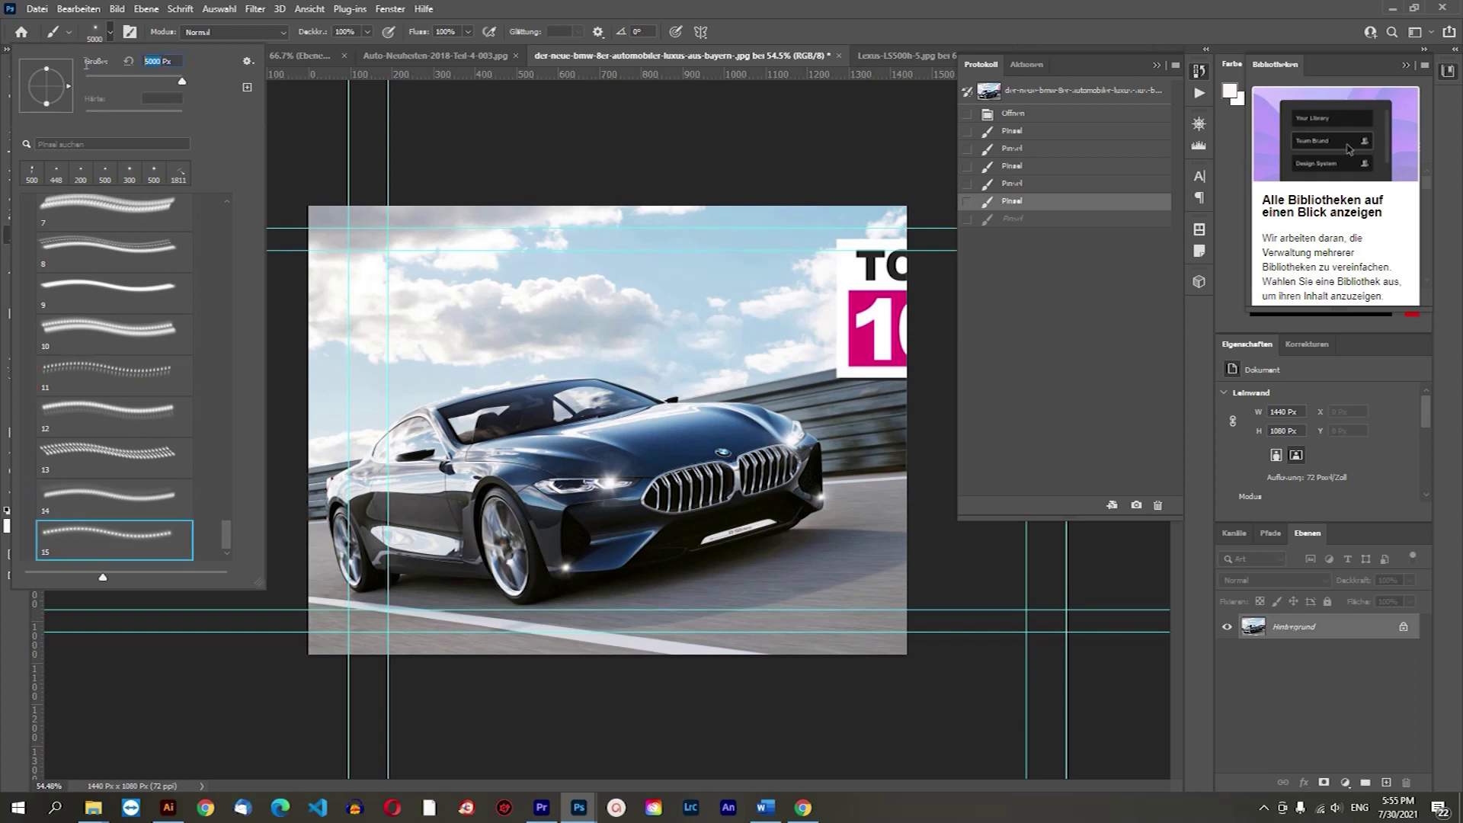
text(300)
key(Return)
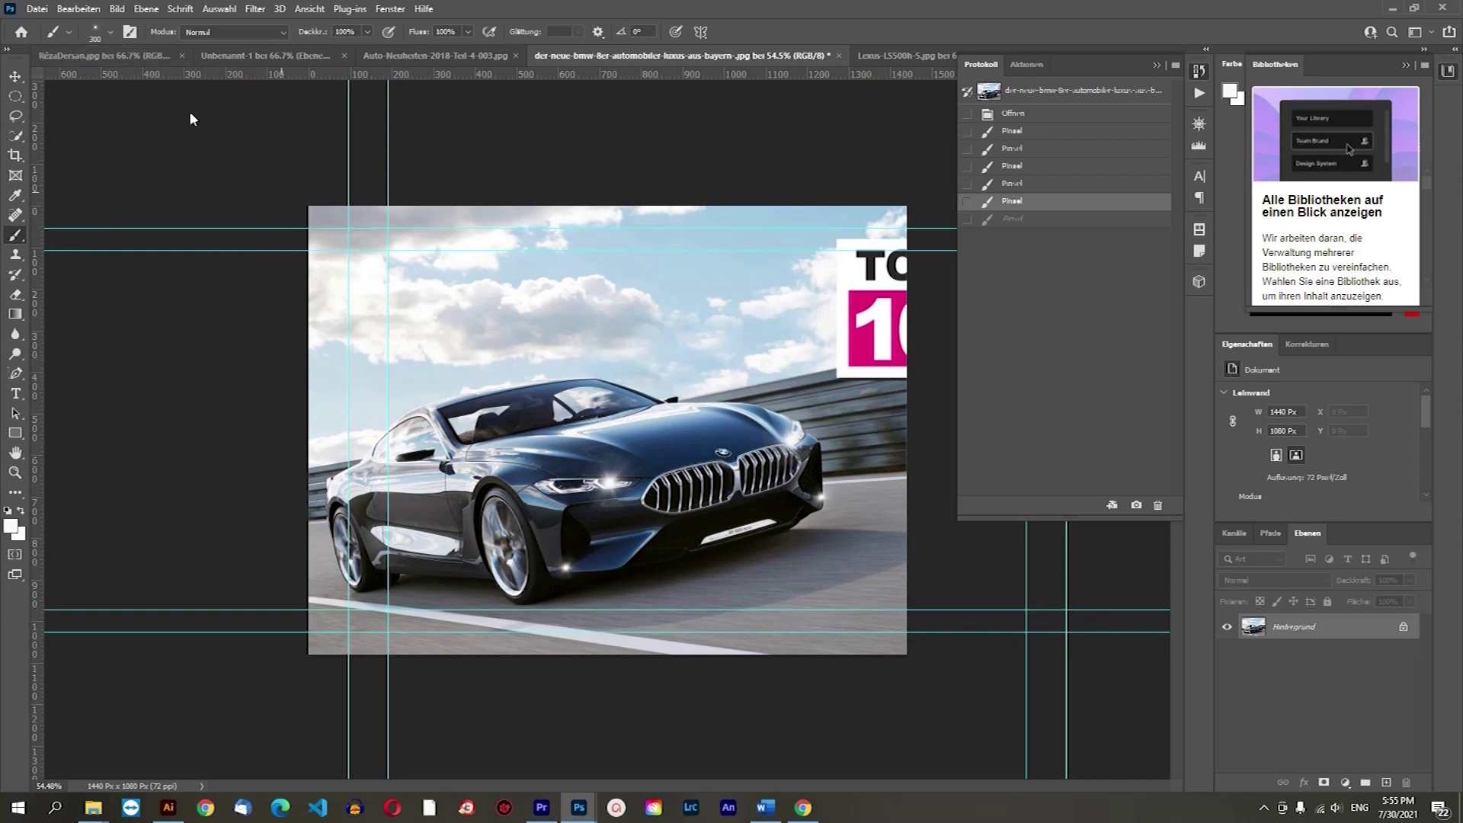
click(564, 487)
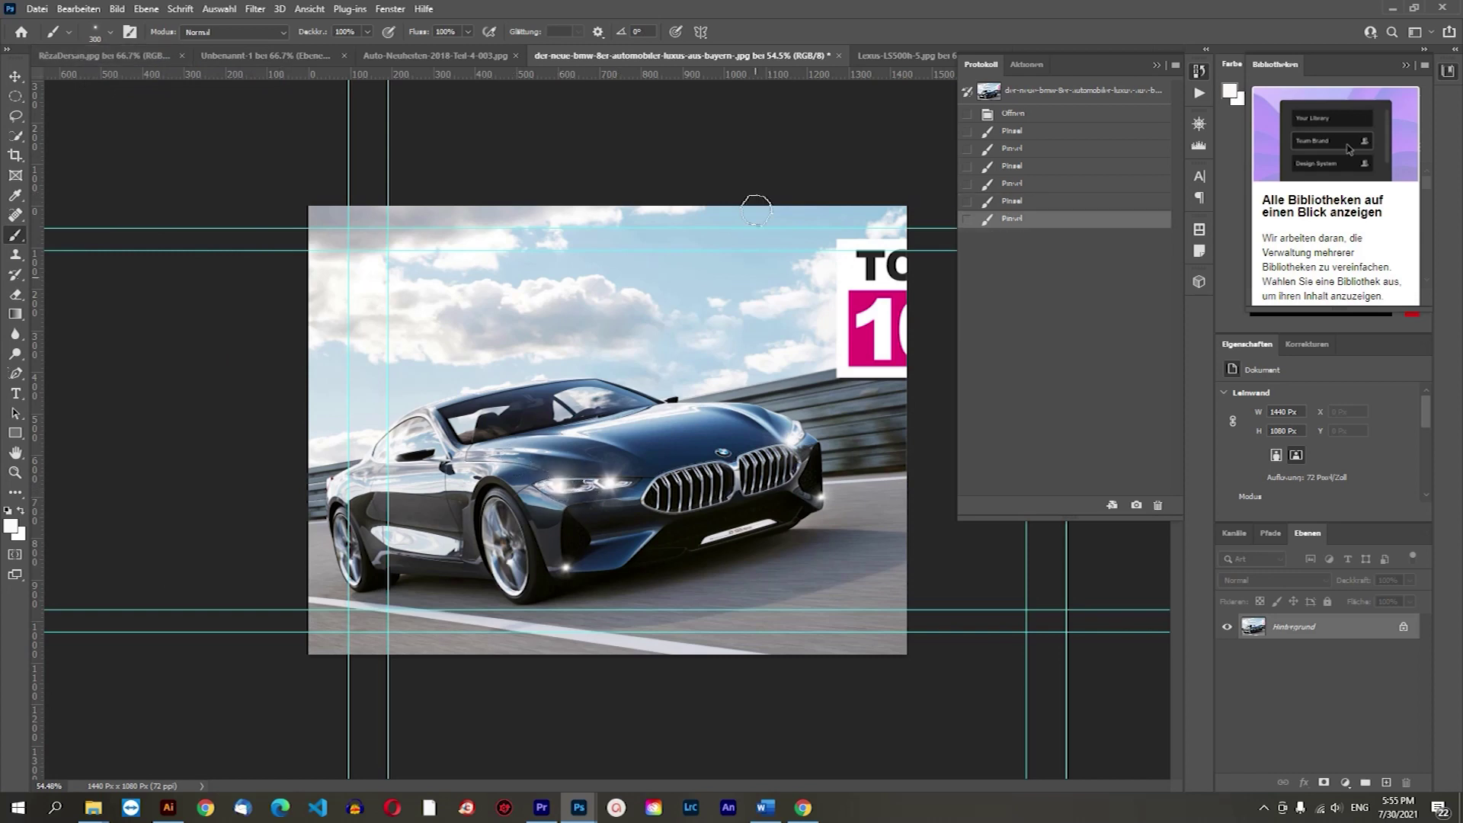
Enlarge the brush slightly, restore the left flare, add one on the right headlight, close History.
click(1038, 202)
click(104, 30)
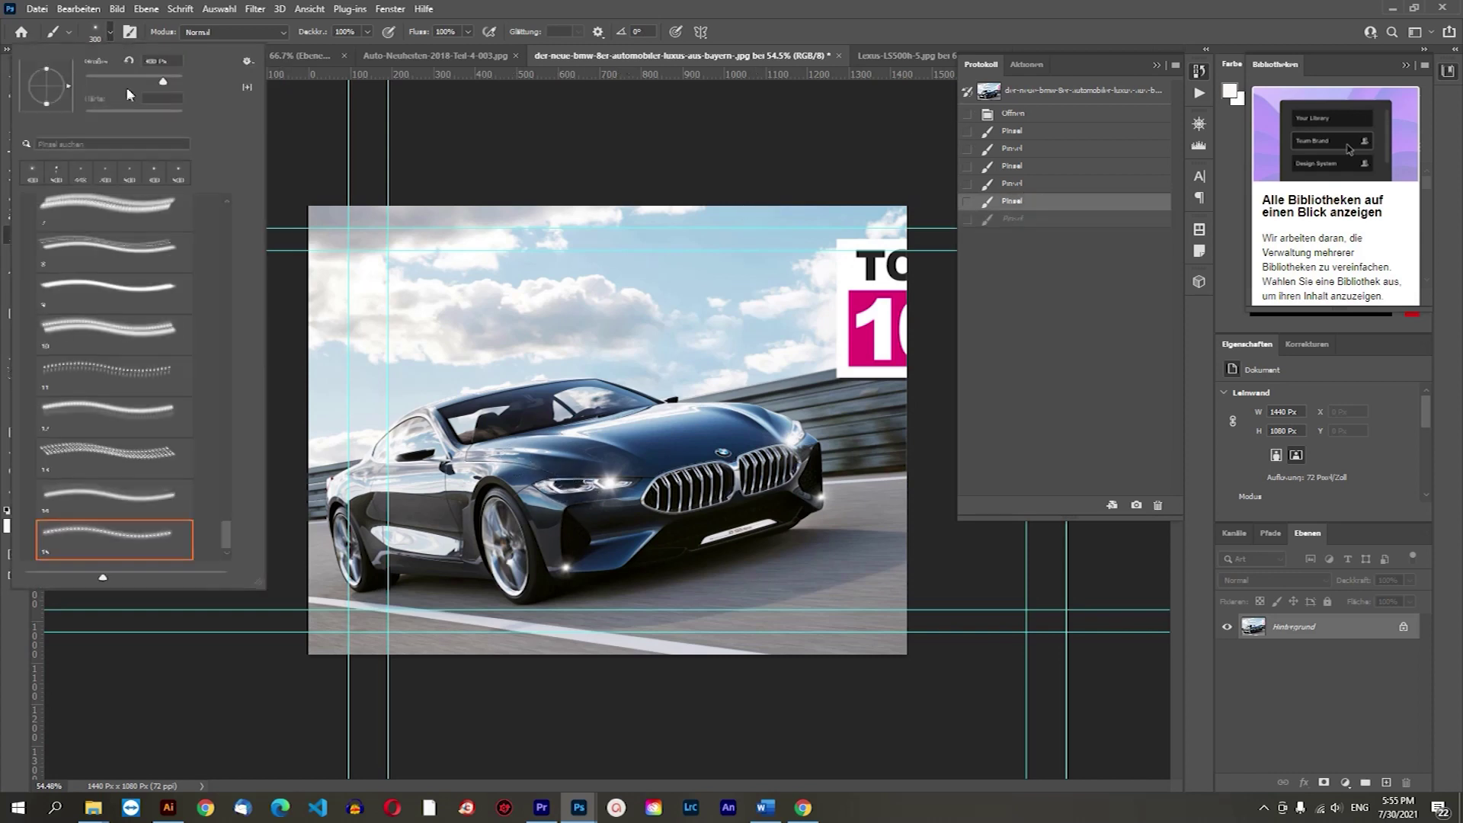
drag(163, 82, 178, 85)
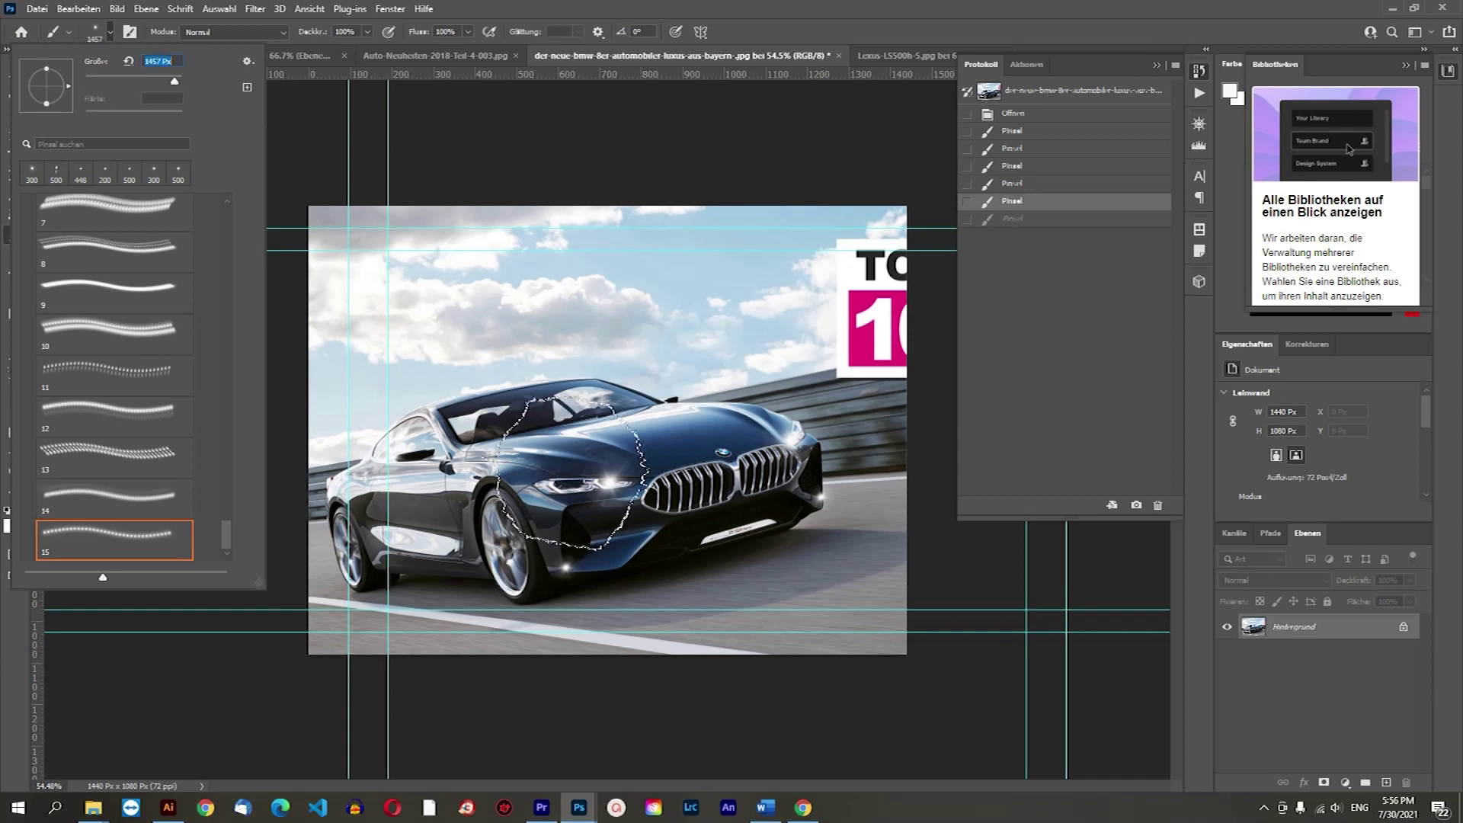
click(573, 488)
key(ctrl+shift+z)
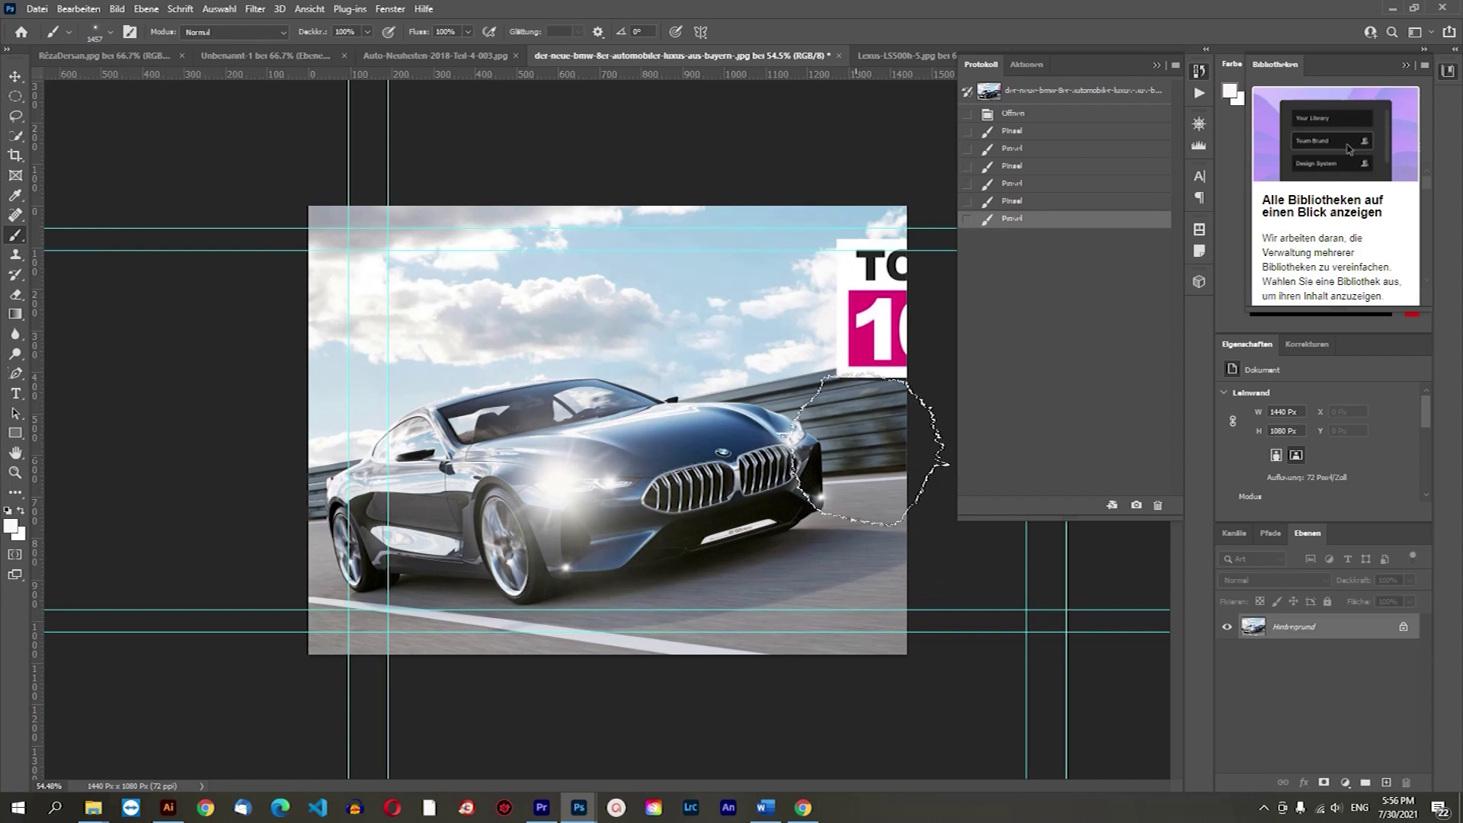
click(797, 442)
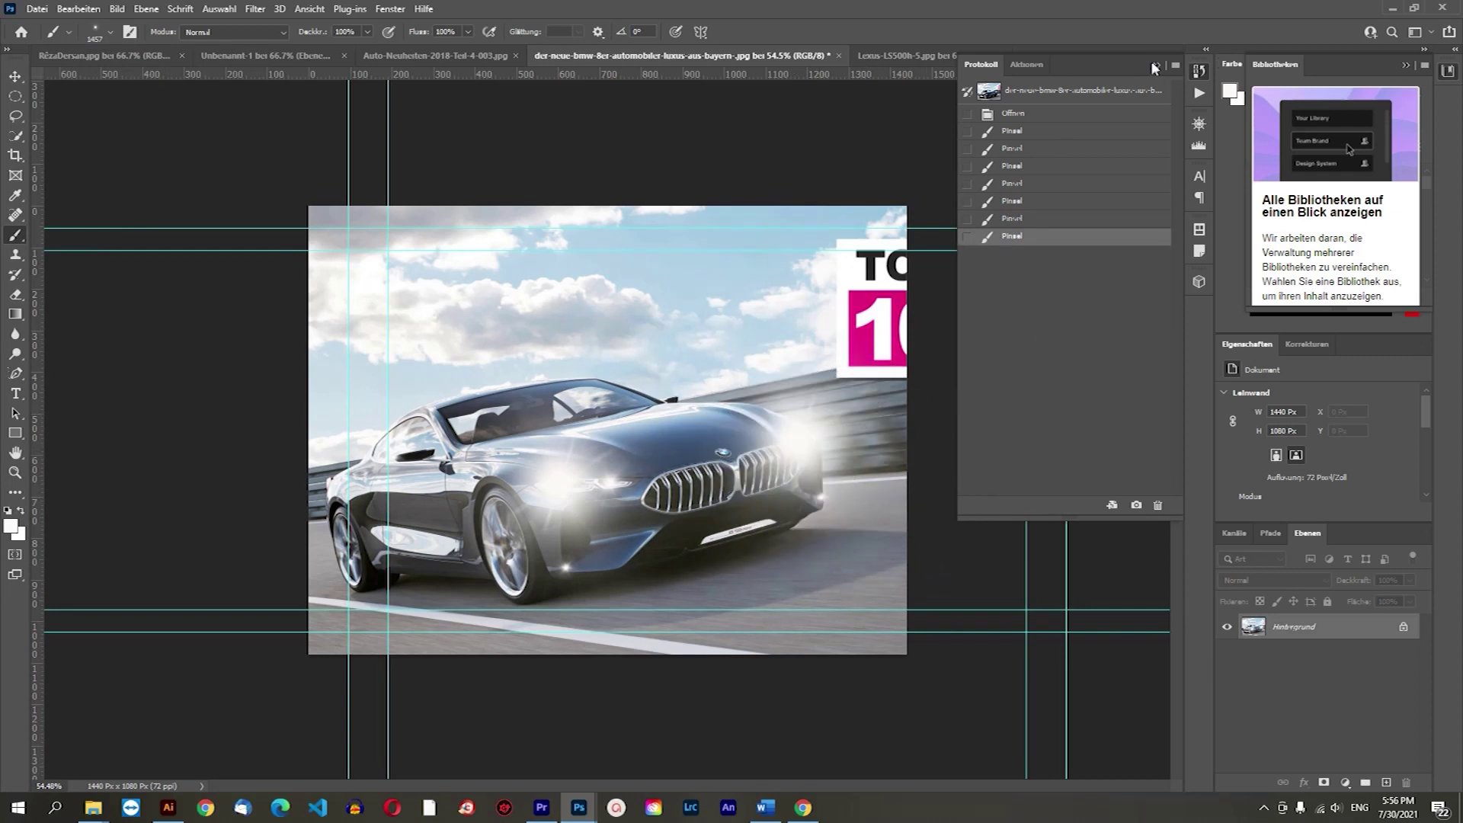
click(1155, 68)
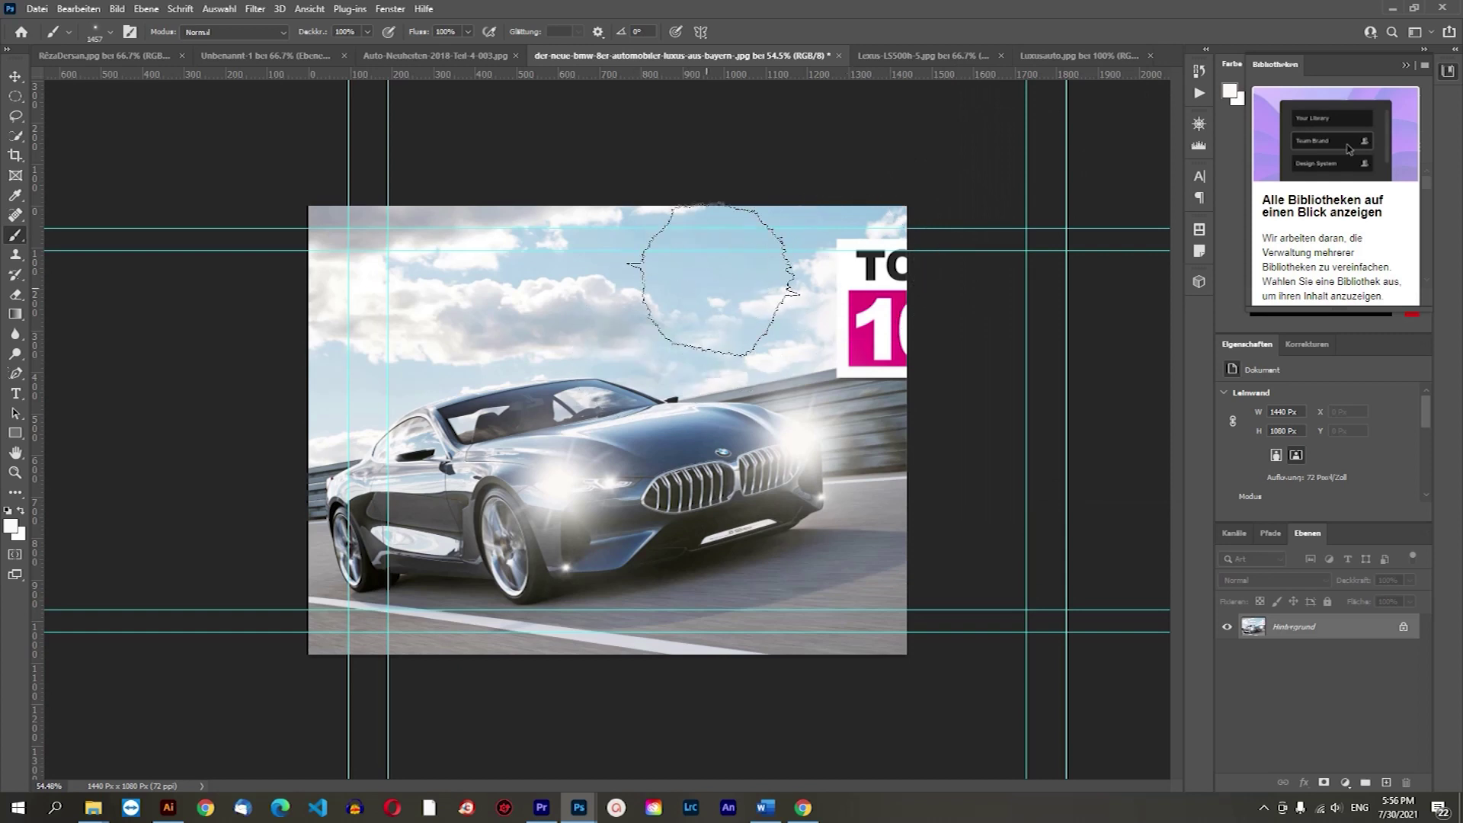
scroll(713, 278, down, 2)
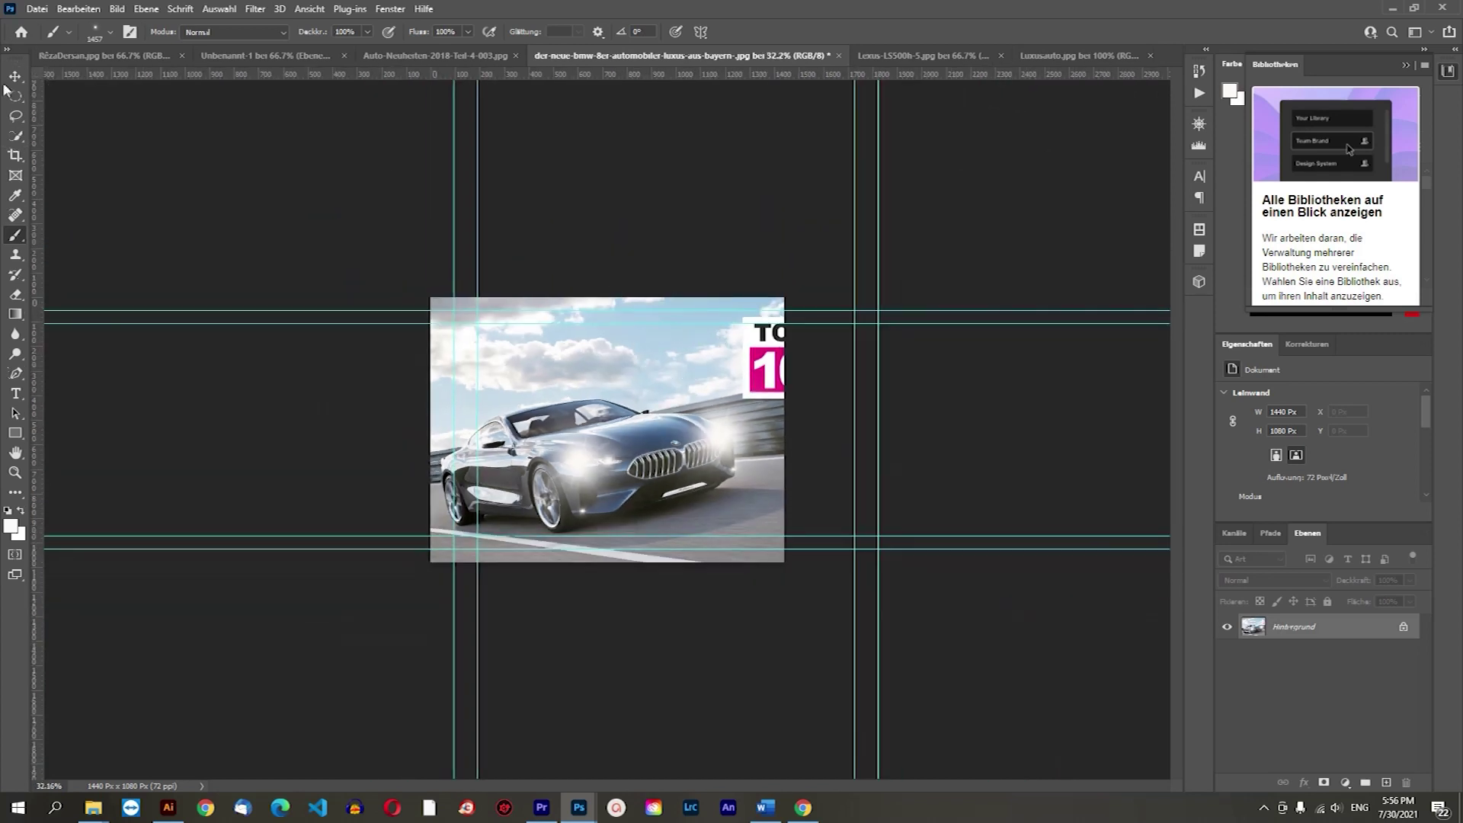
Try the Move, Mixer Brush and Color Replacement tools, then return to the Brush.
click(15, 76)
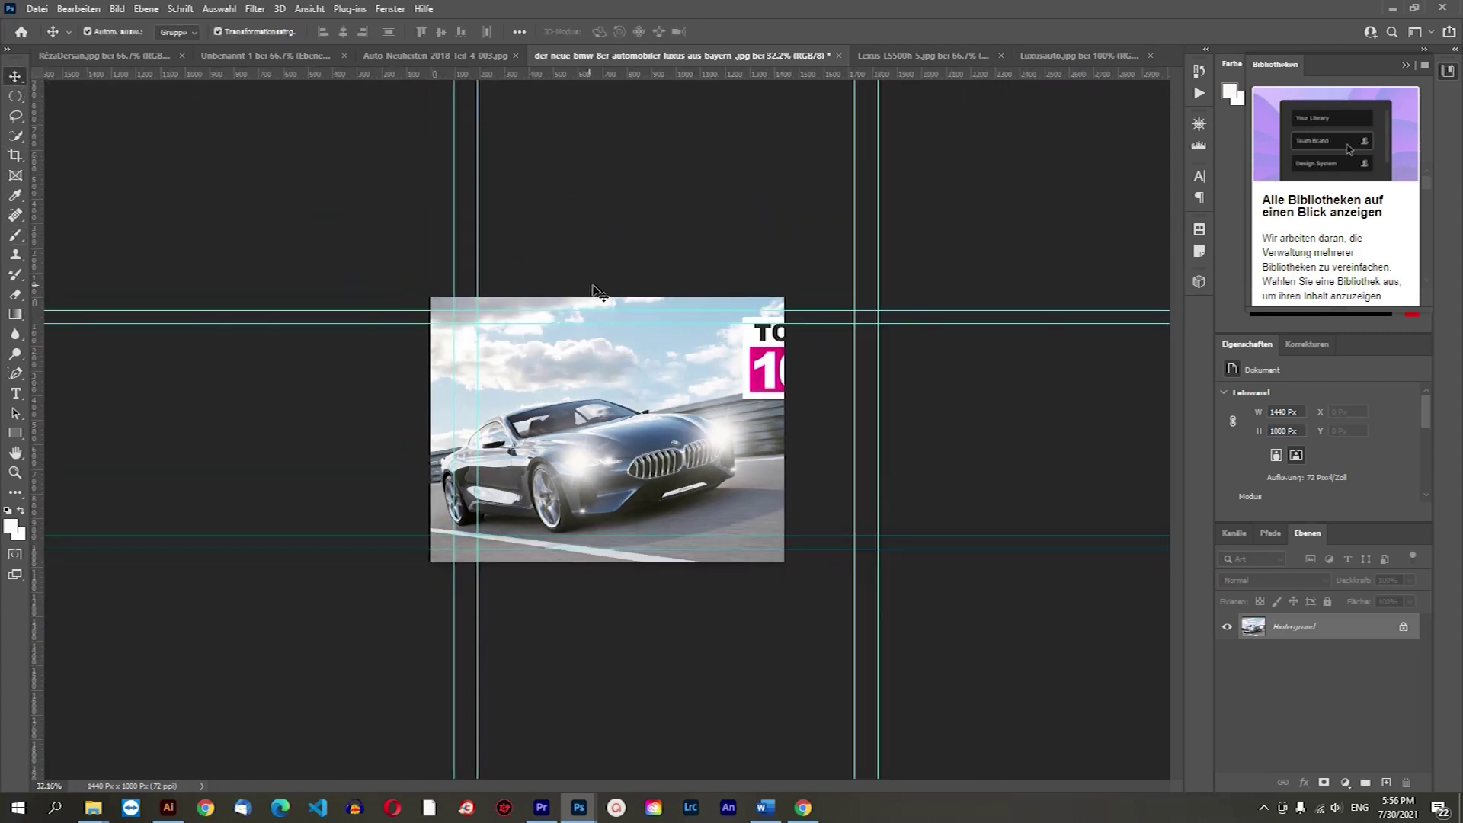
click(17, 238)
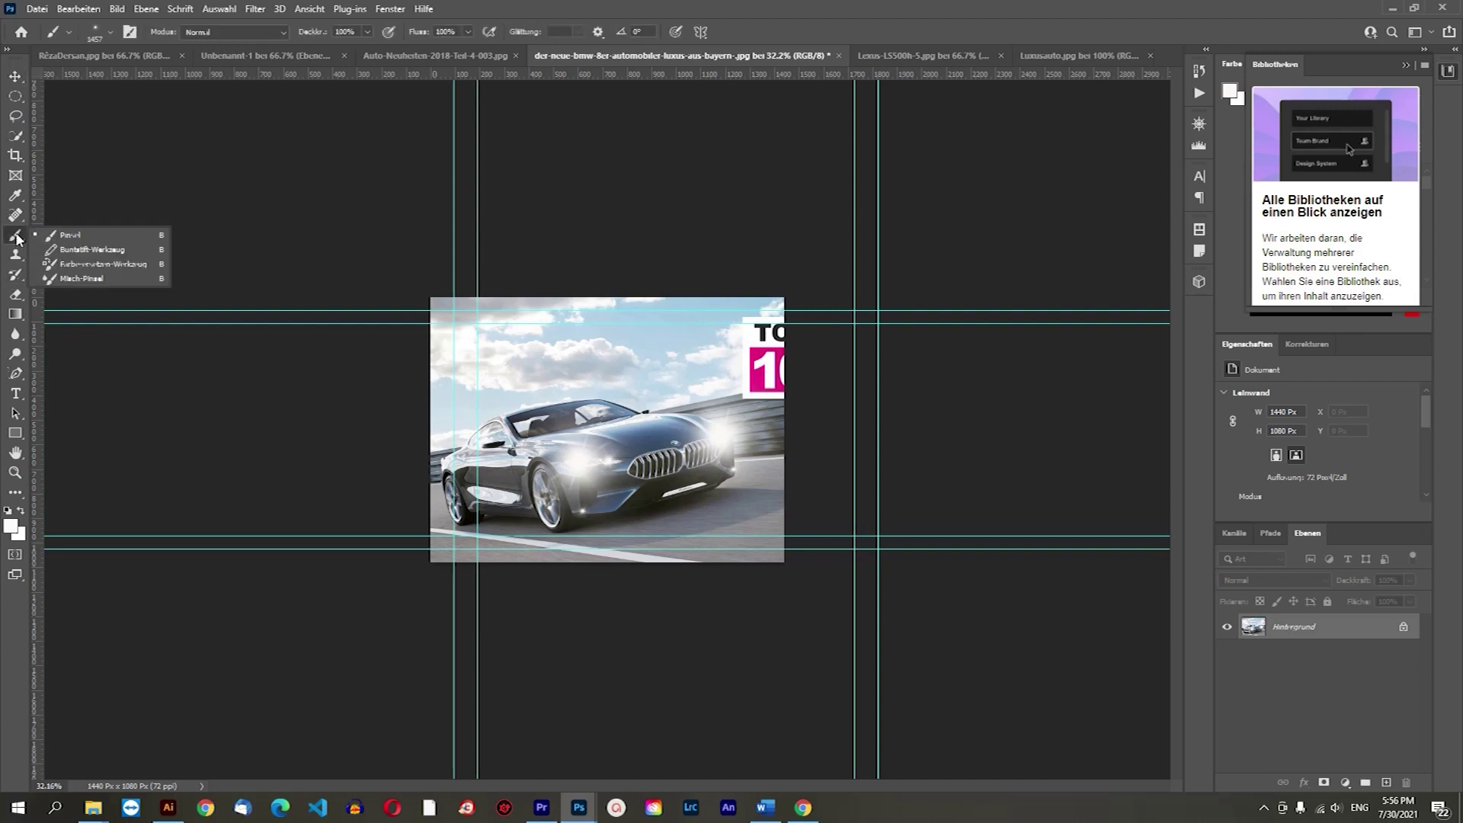
click(66, 280)
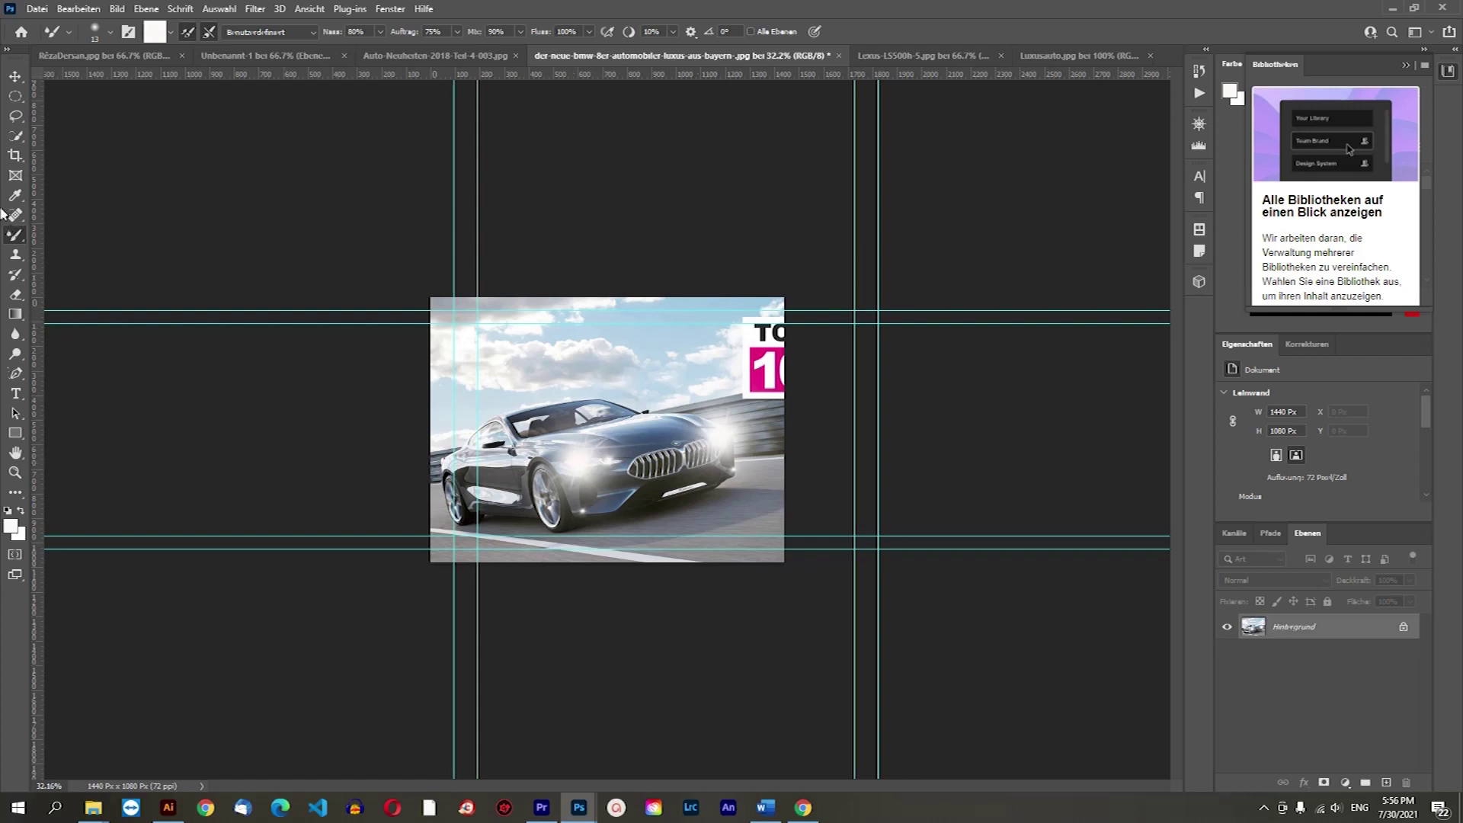
right_click(17, 234)
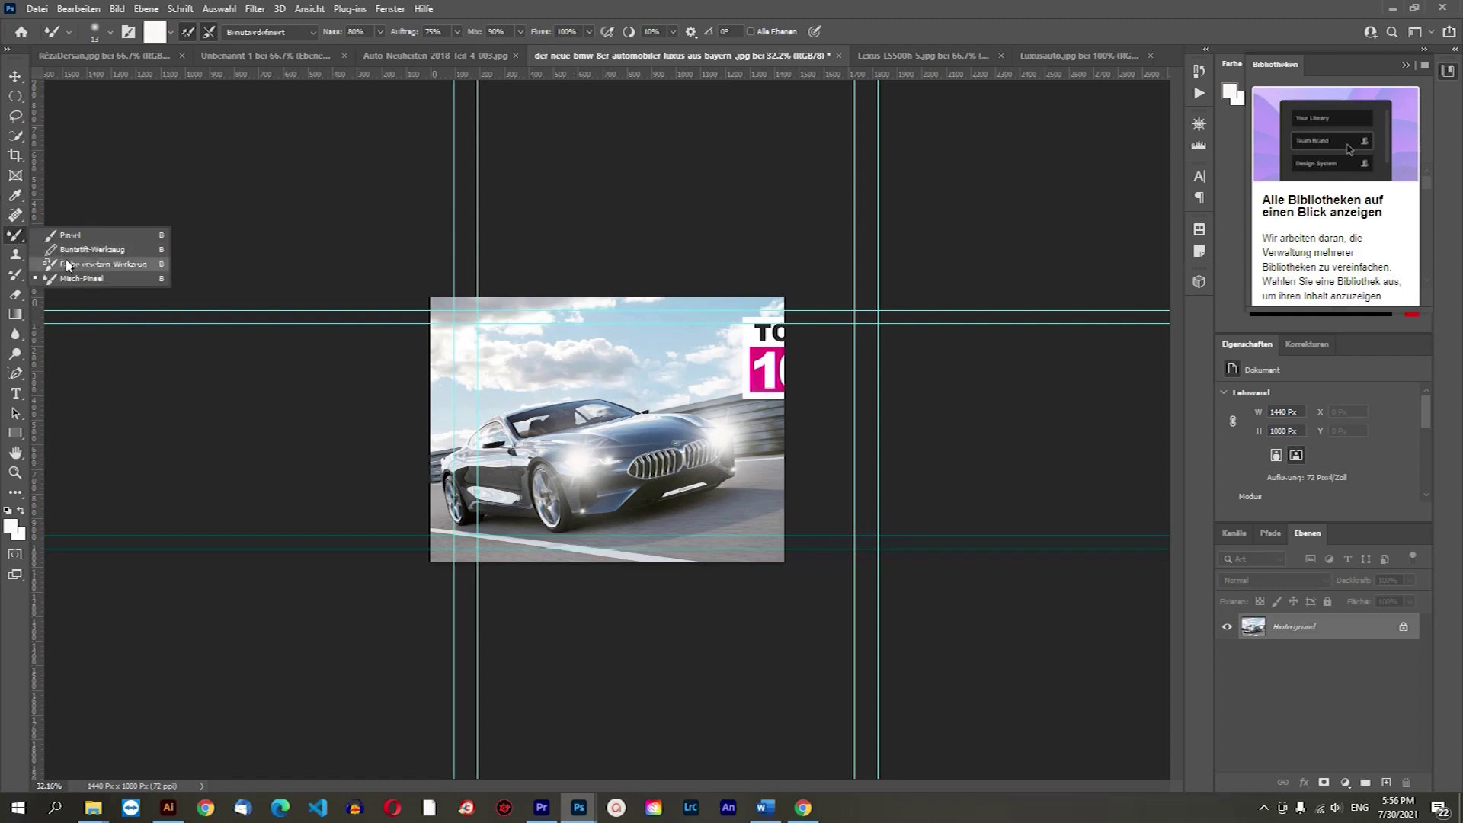
click(91, 264)
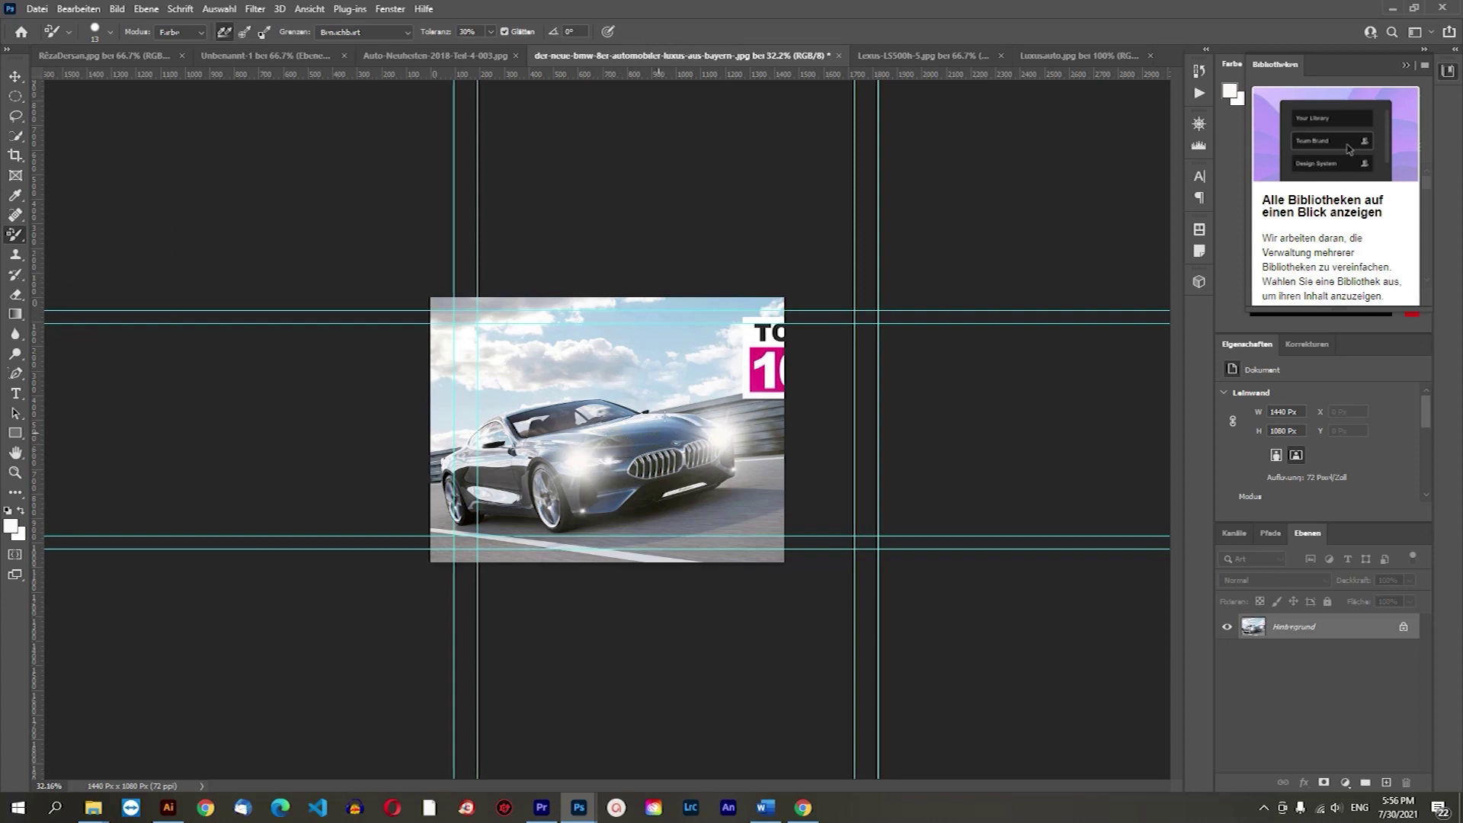
right_click(23, 236)
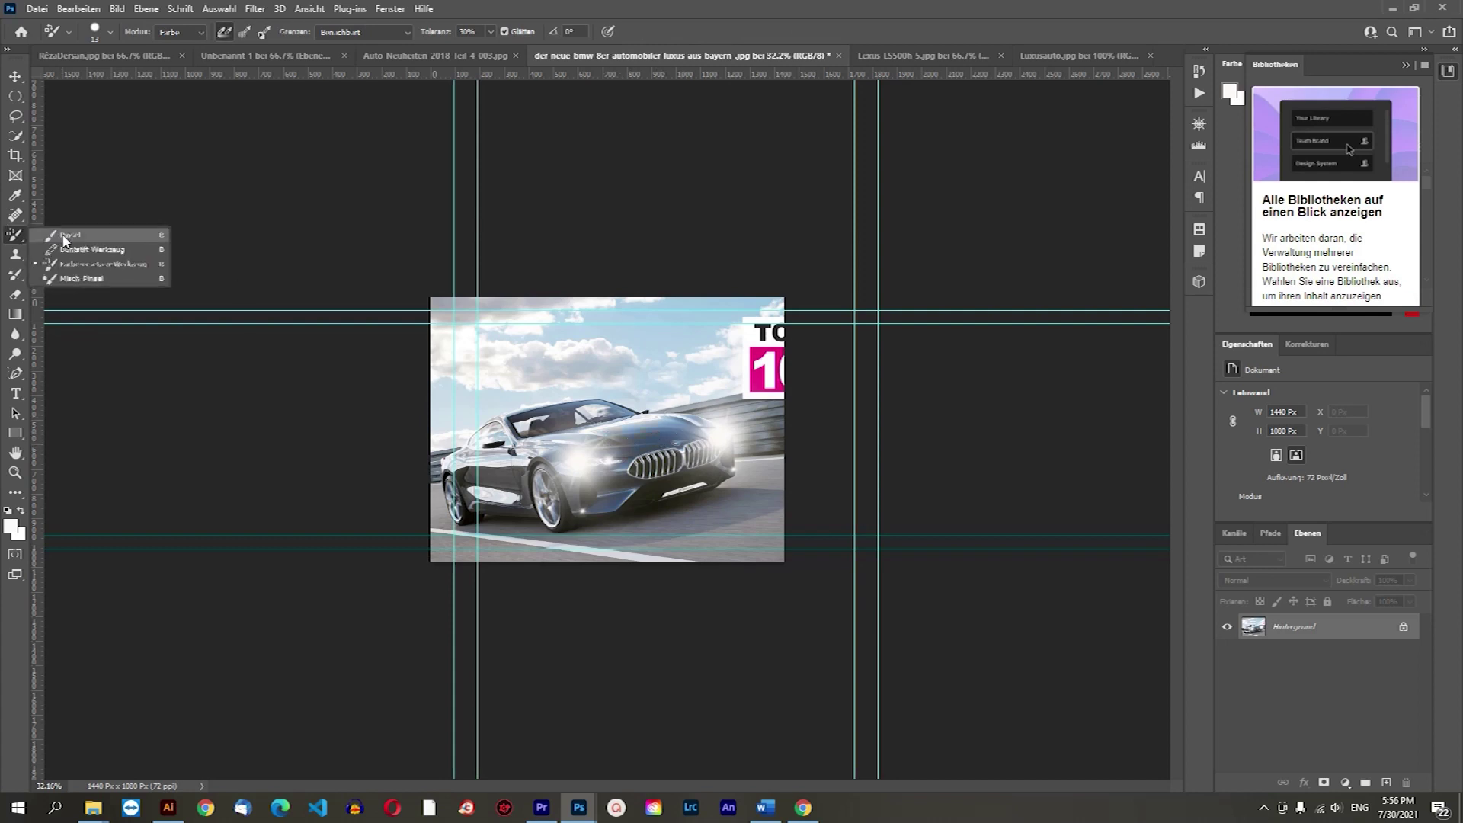
click(64, 239)
Draw a white loop over the clouds with the Pencil tool.
right_click(18, 241)
click(122, 251)
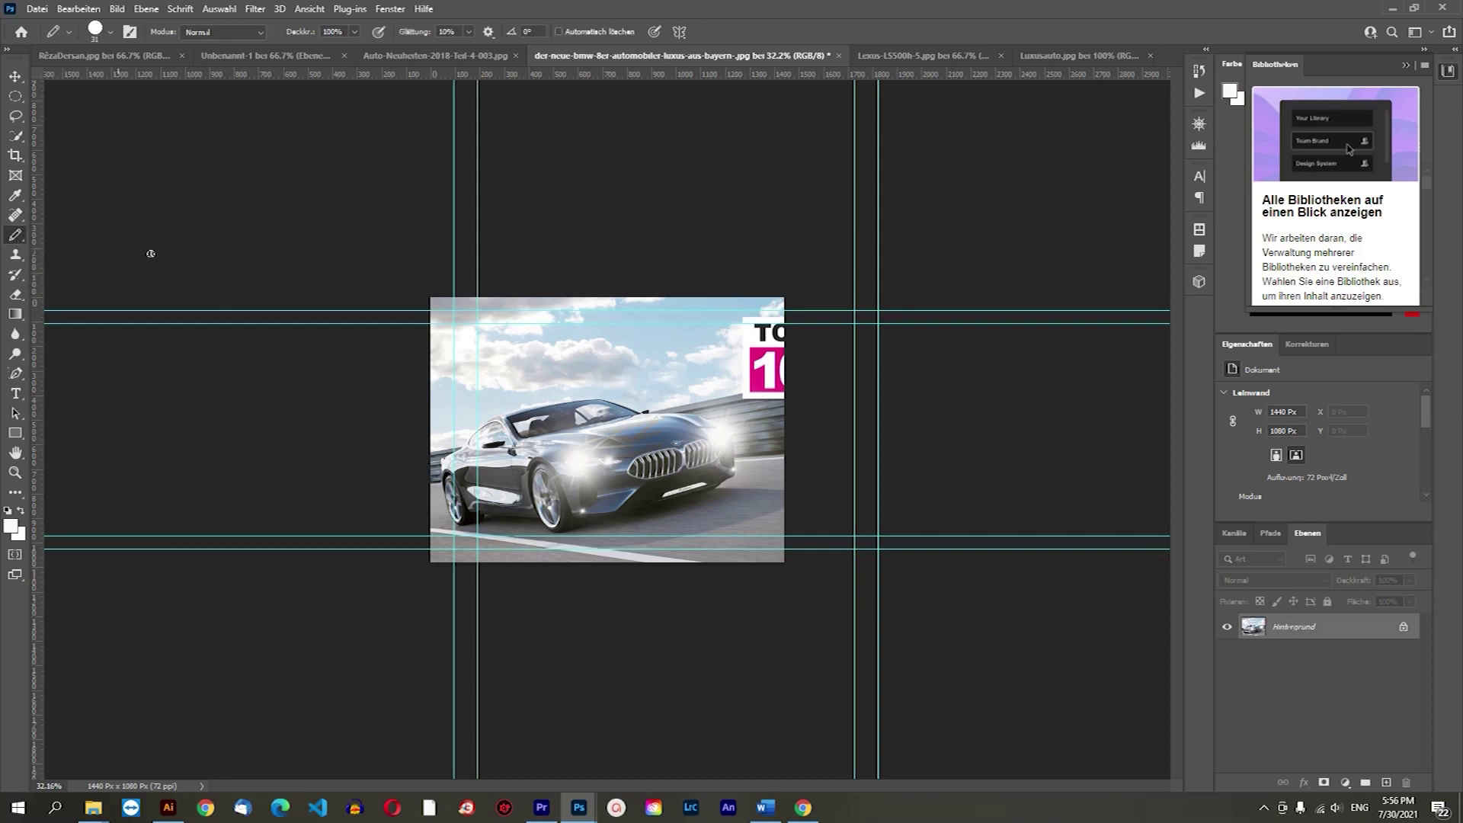
mouse_move(611, 357)
mouse_down()
mouse_move(725, 365)
mouse_move(683, 386)
mouse_up()
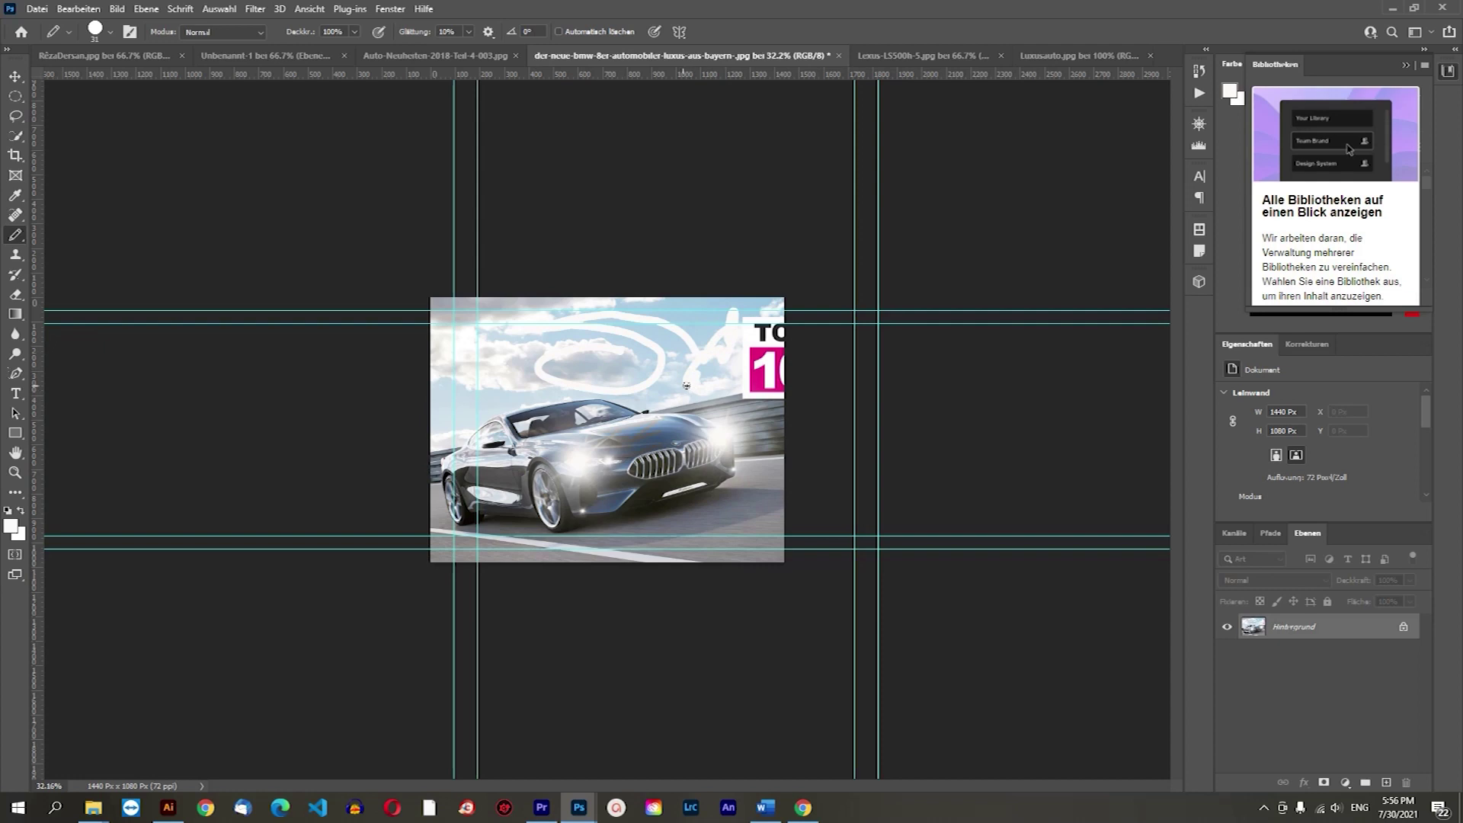
right_click(18, 239)
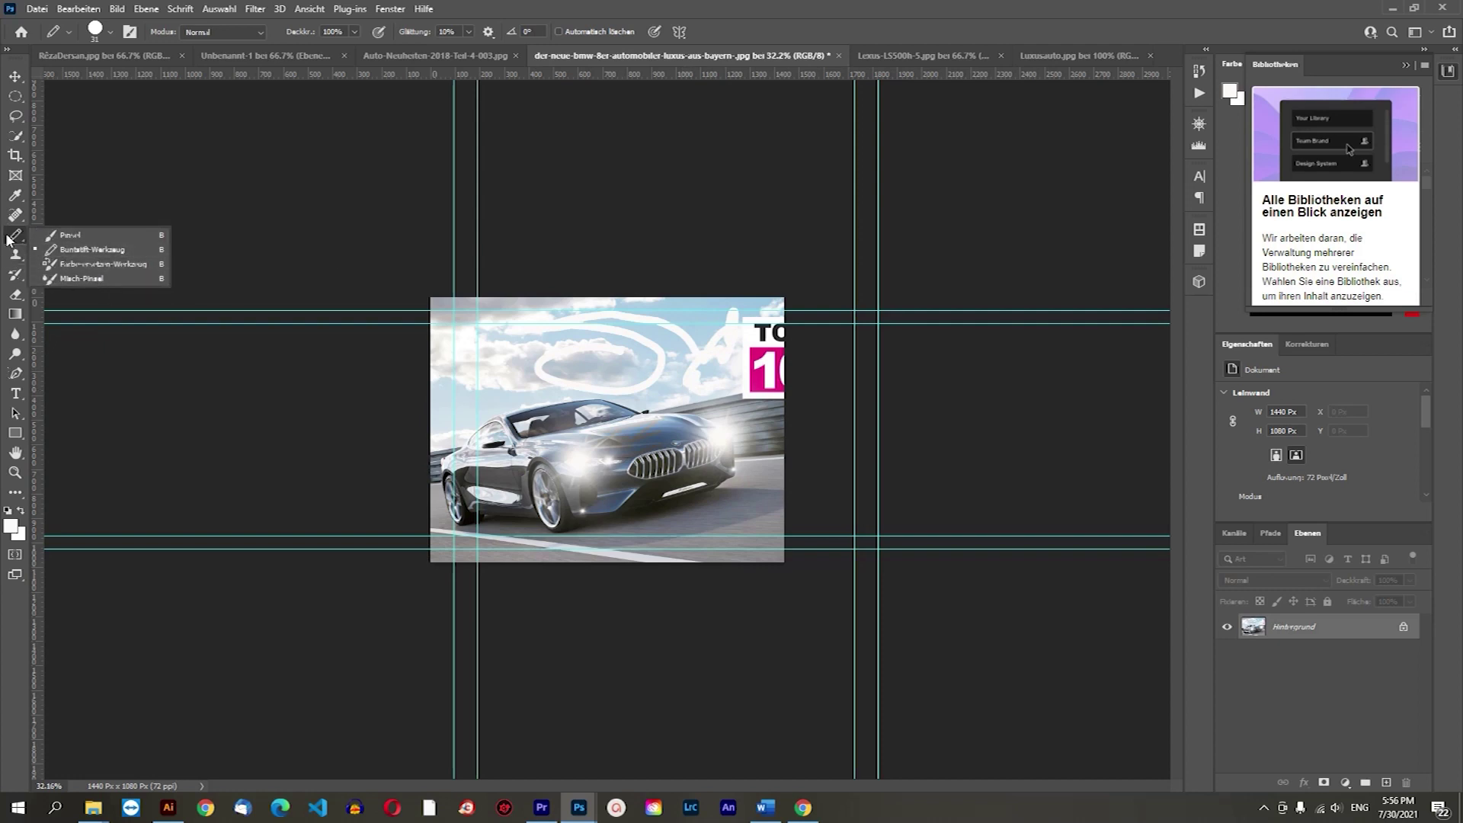
click(762, 311)
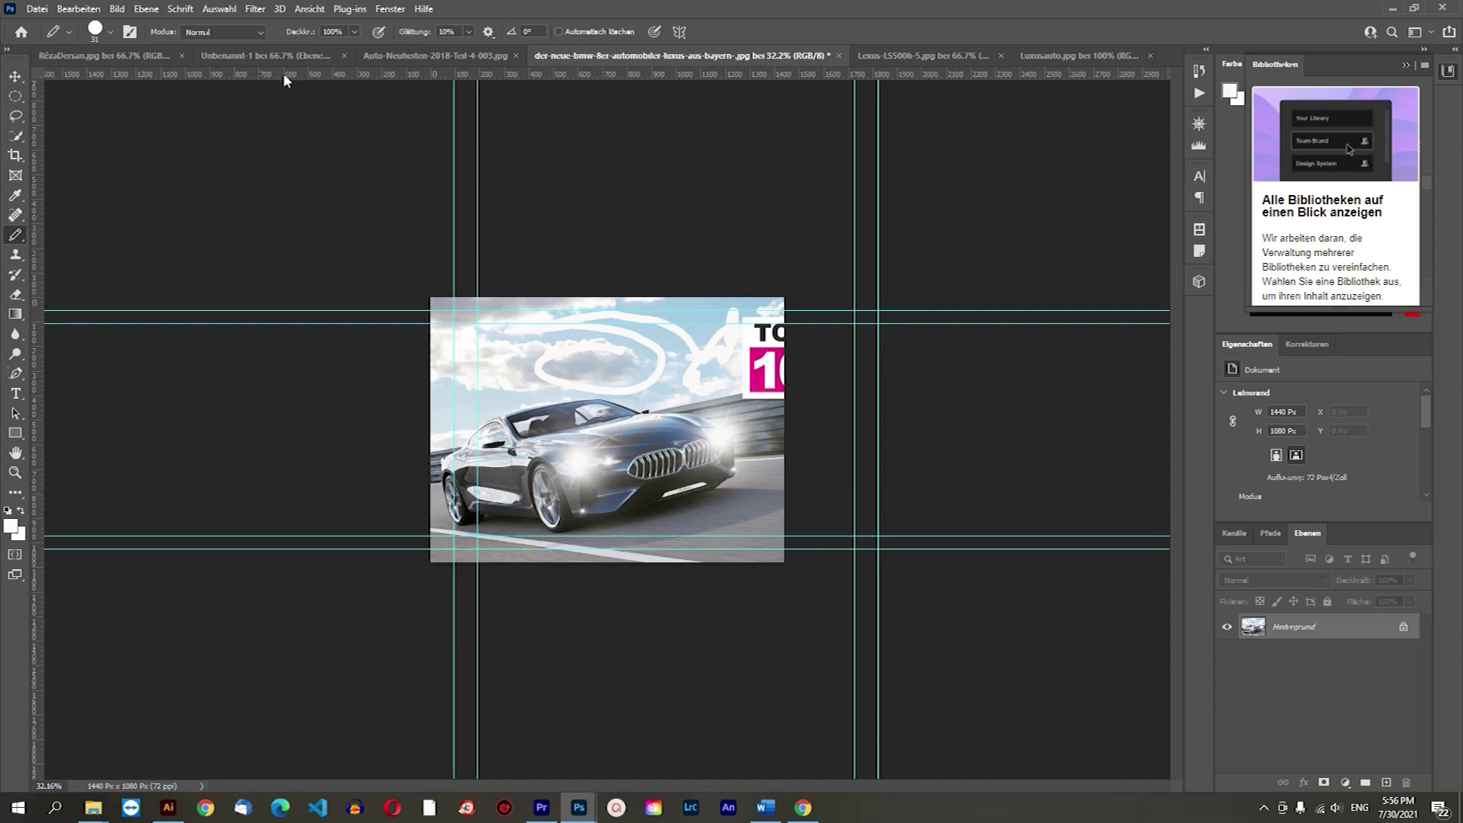
click(81, 56)
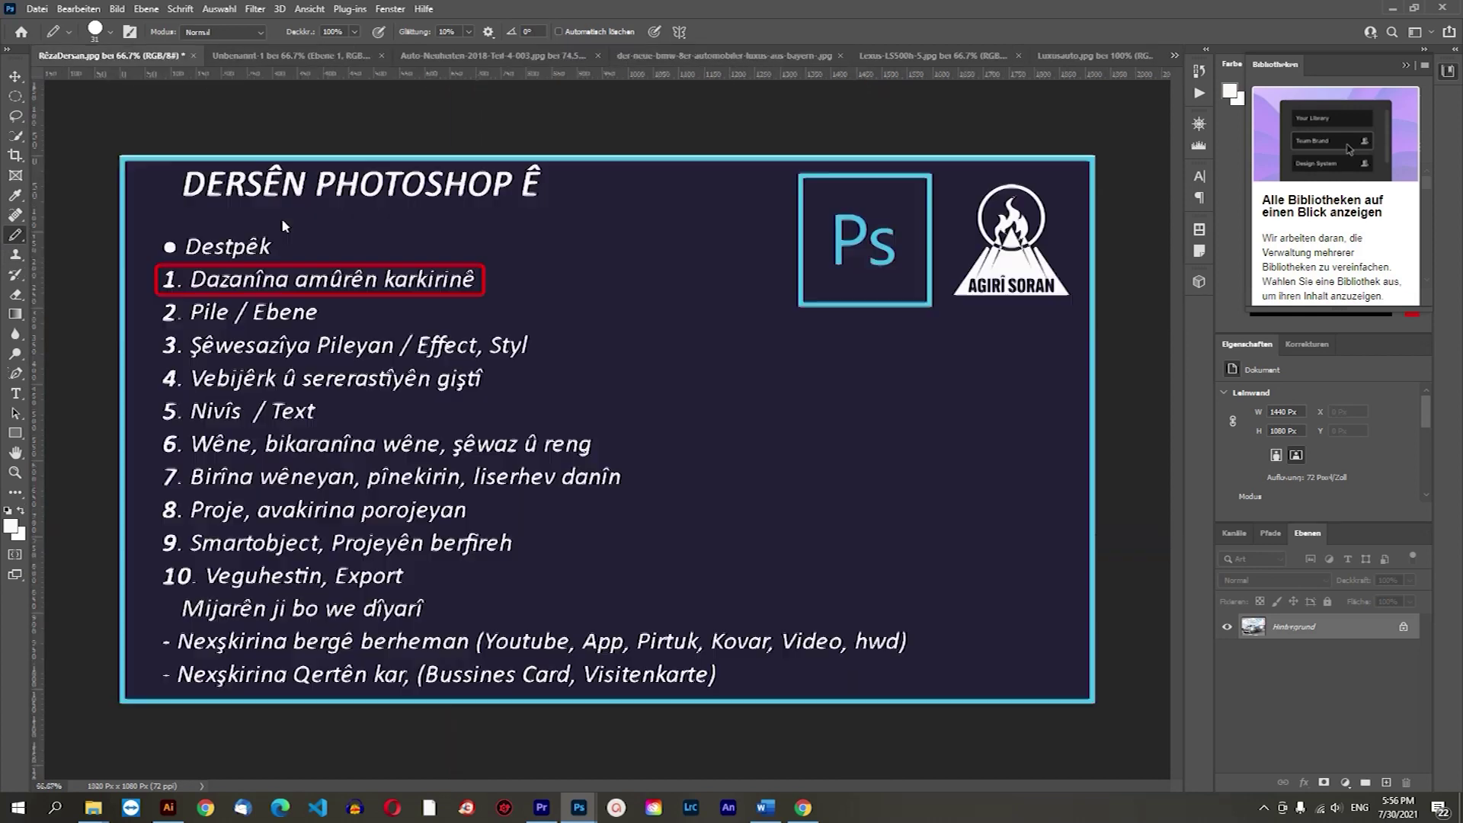
click(15, 77)
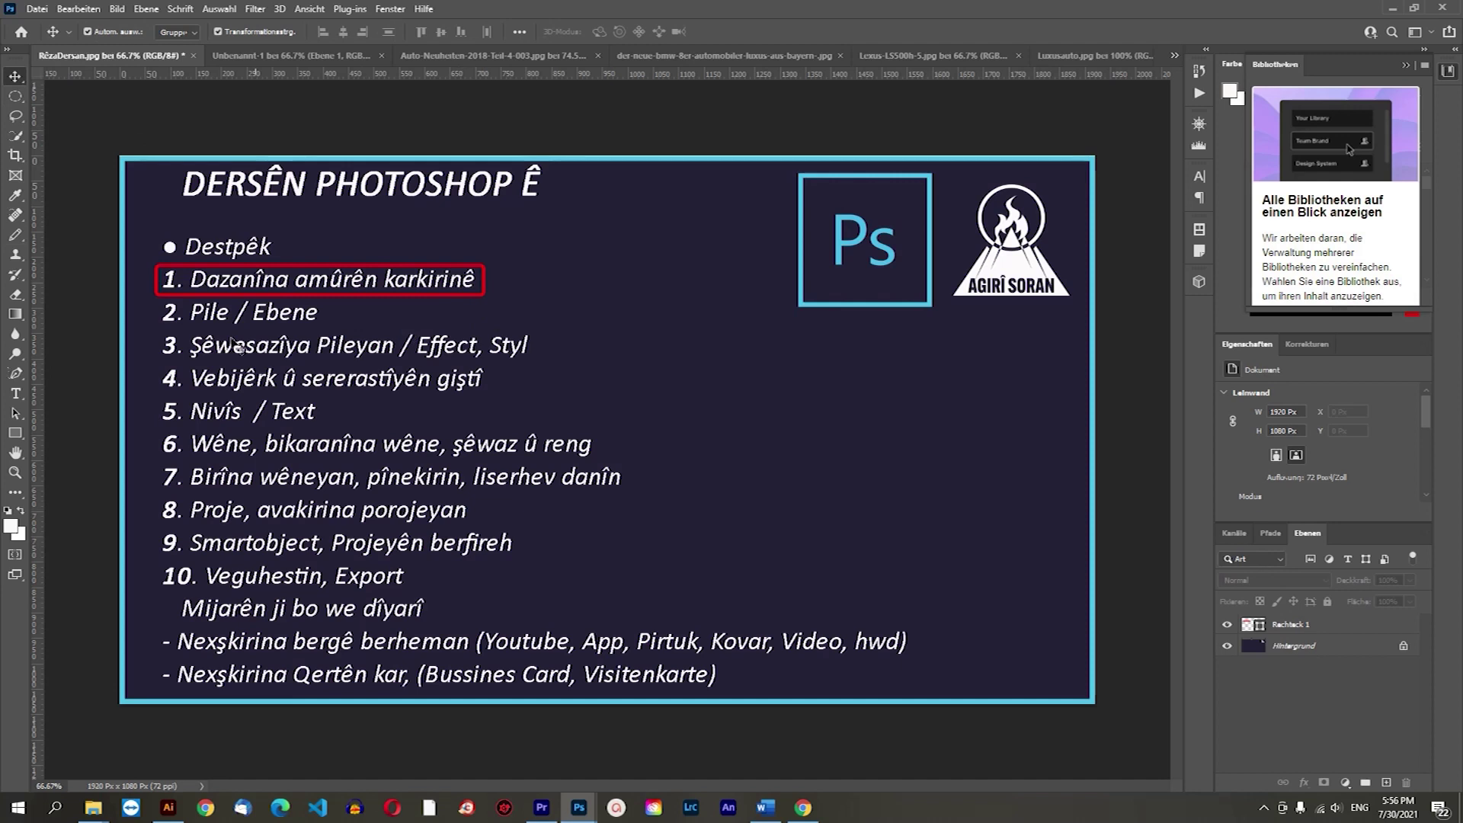
click(15, 256)
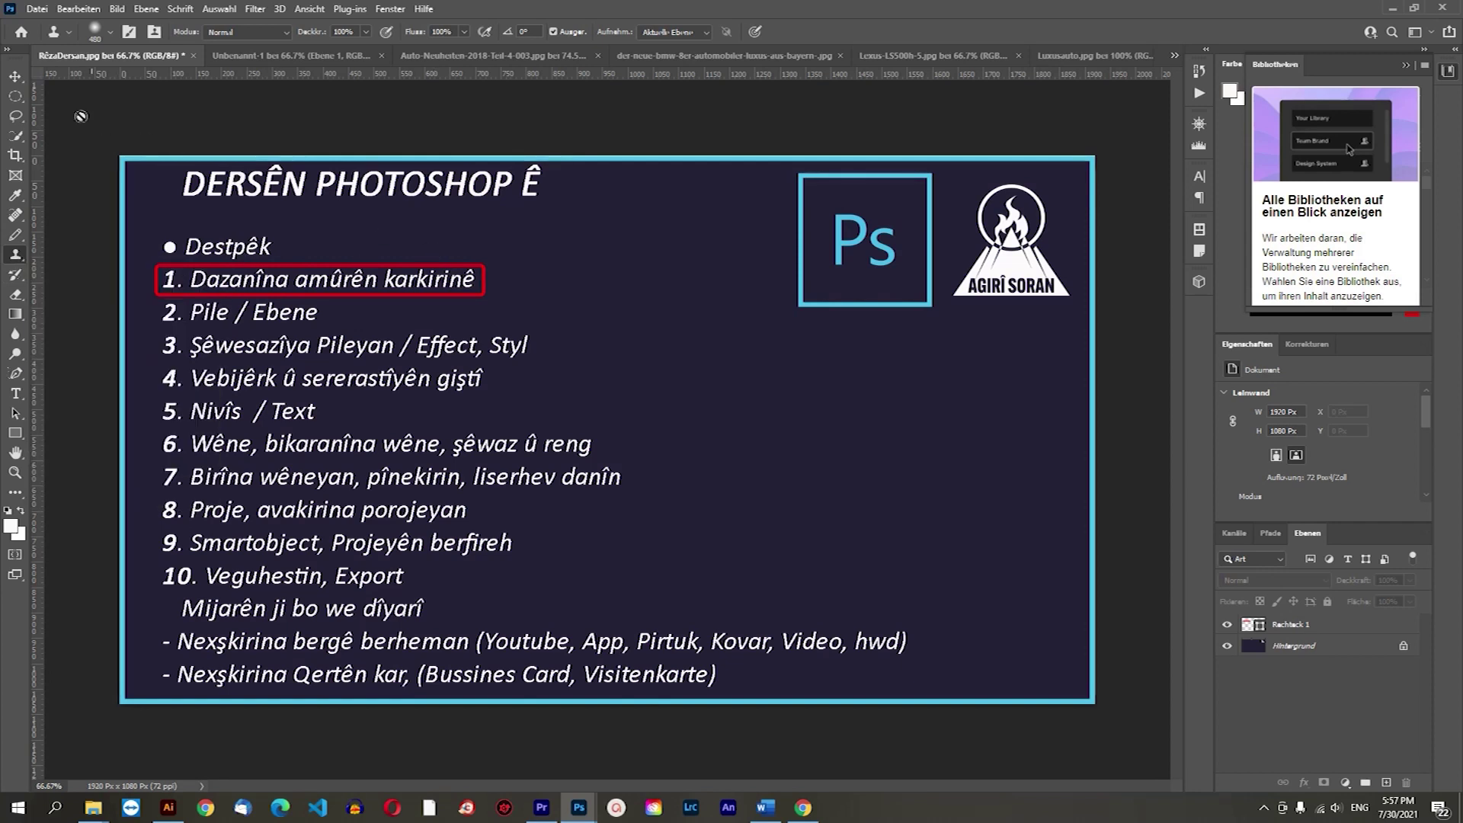
click(15, 76)
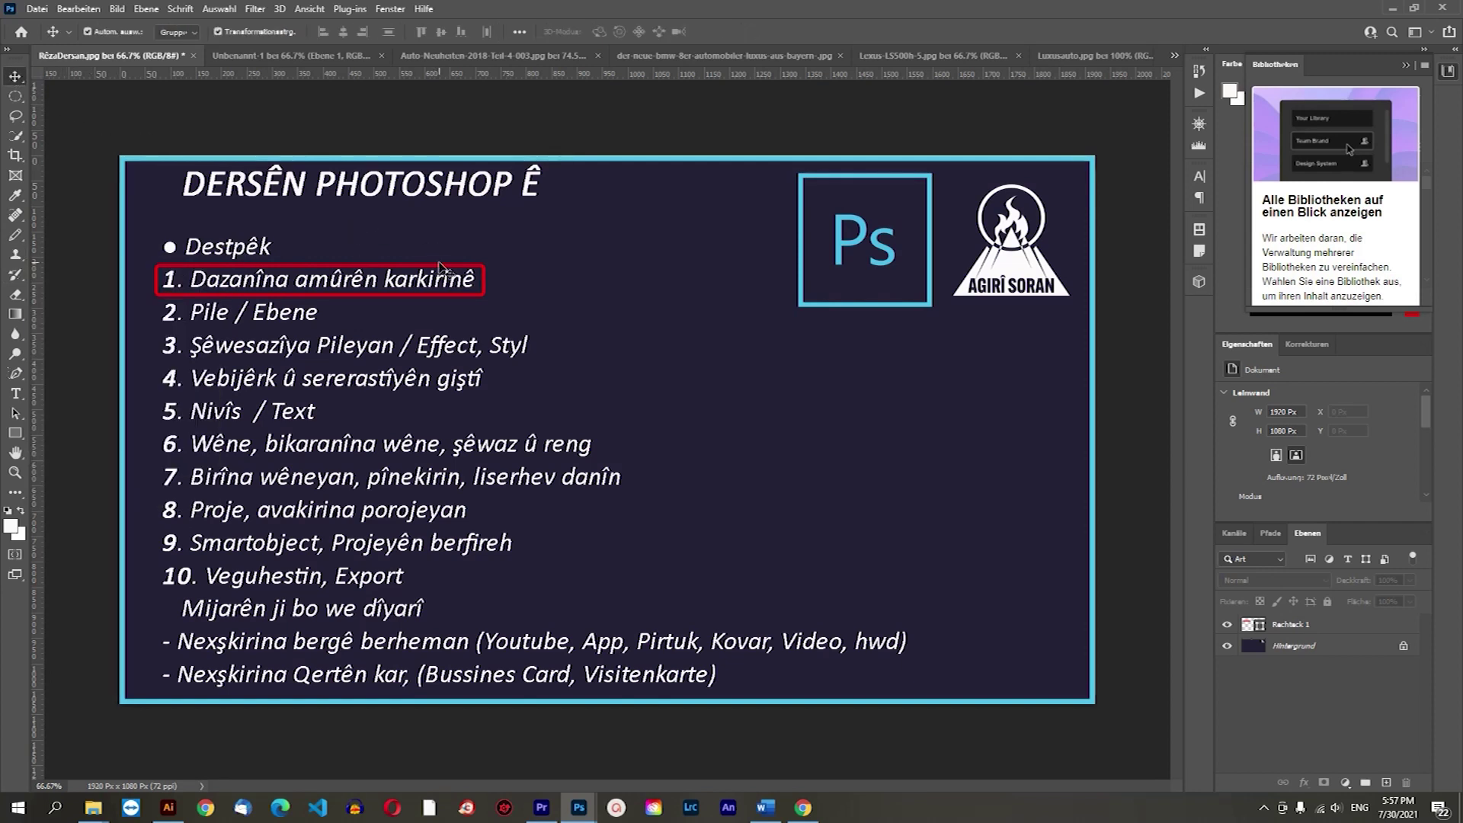